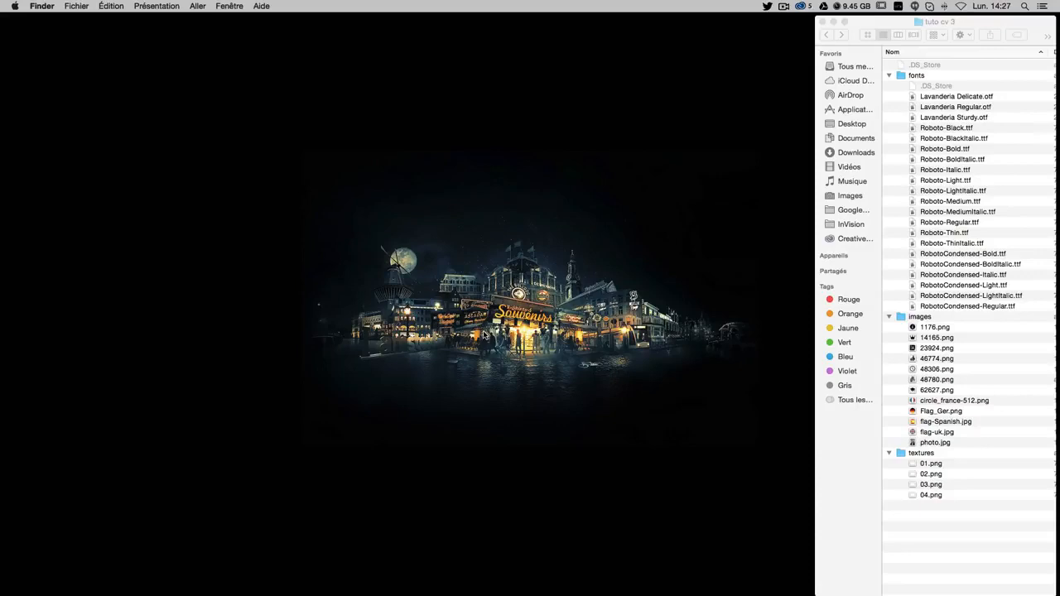
In Finder, browse the project's images folder and the system Fonts folder on the SSD
click(929, 81)
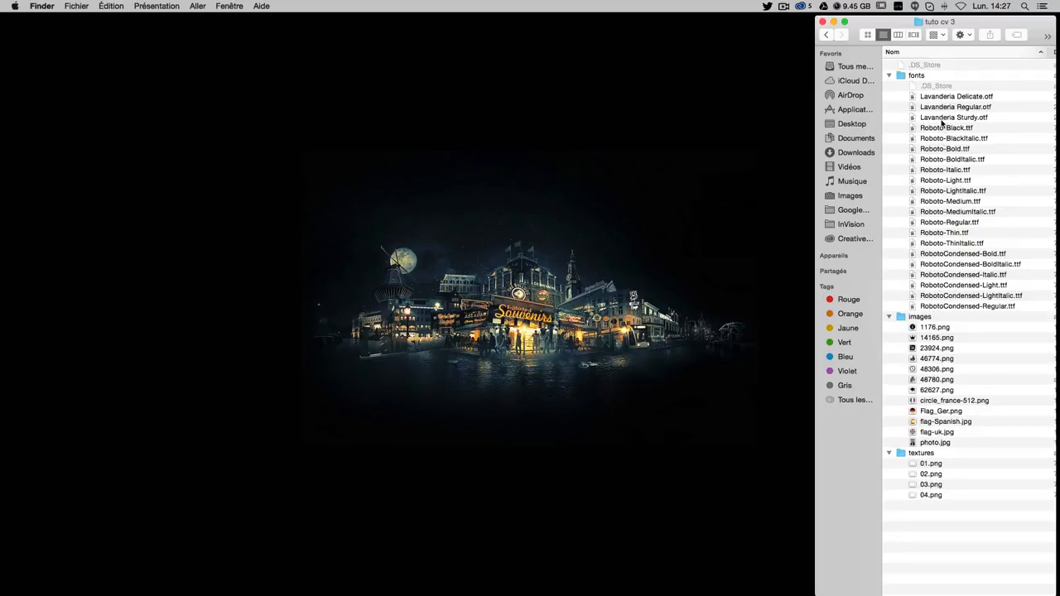
click(922, 319)
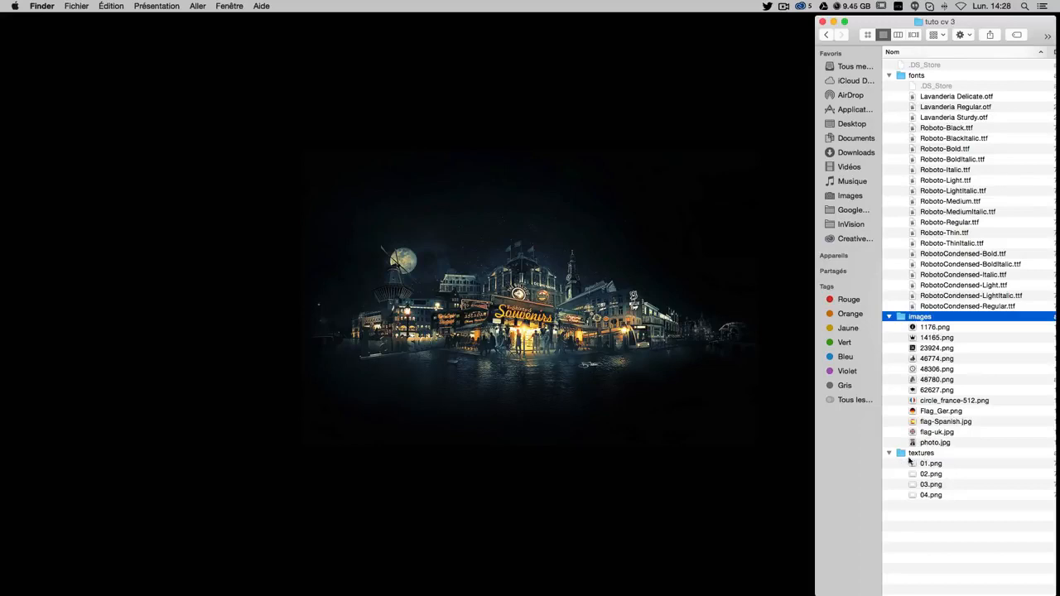
click(929, 539)
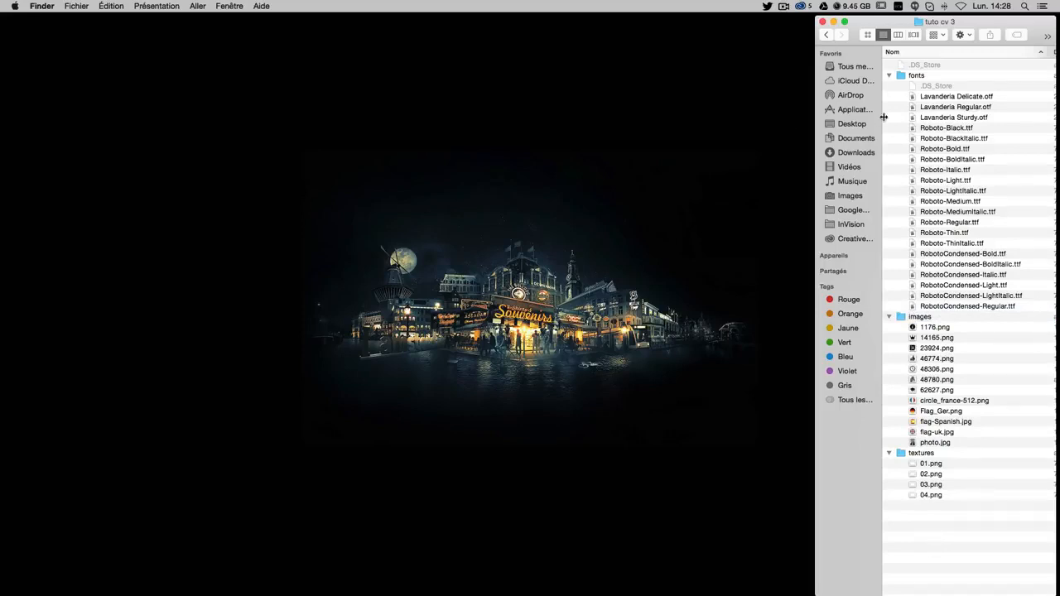
drag(982, 25, 974, 39)
double_click(1028, 24)
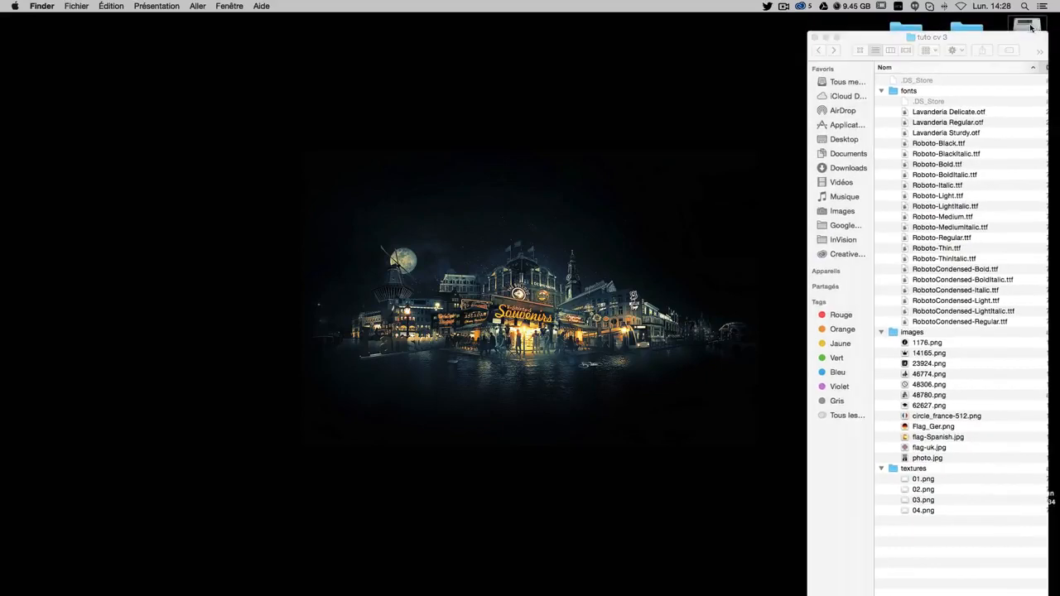
drag(891, 270, 595, 206)
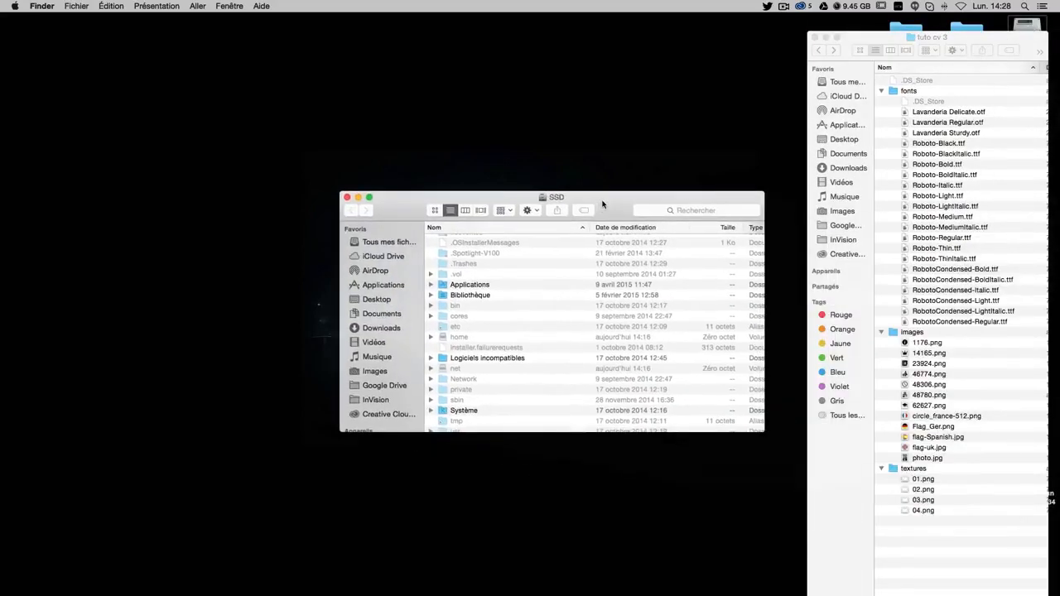
double_click(463, 295)
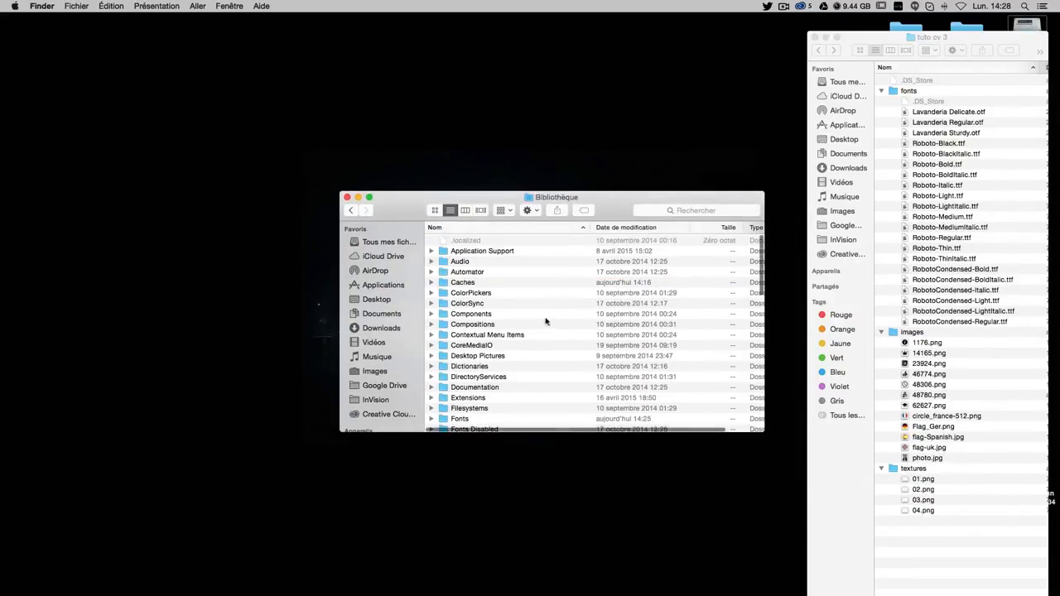
double_click(461, 419)
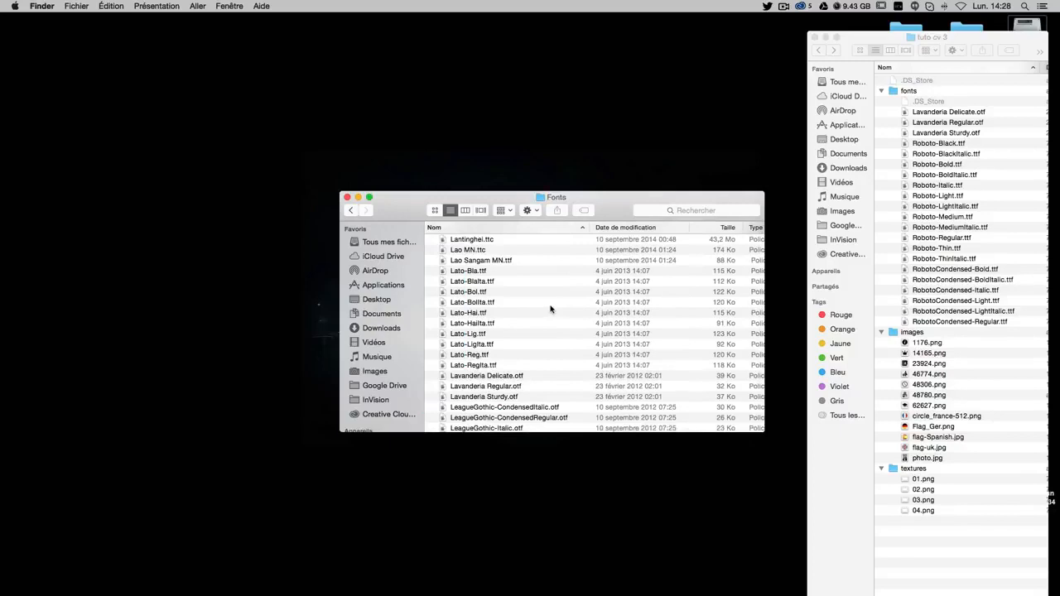
click(347, 198)
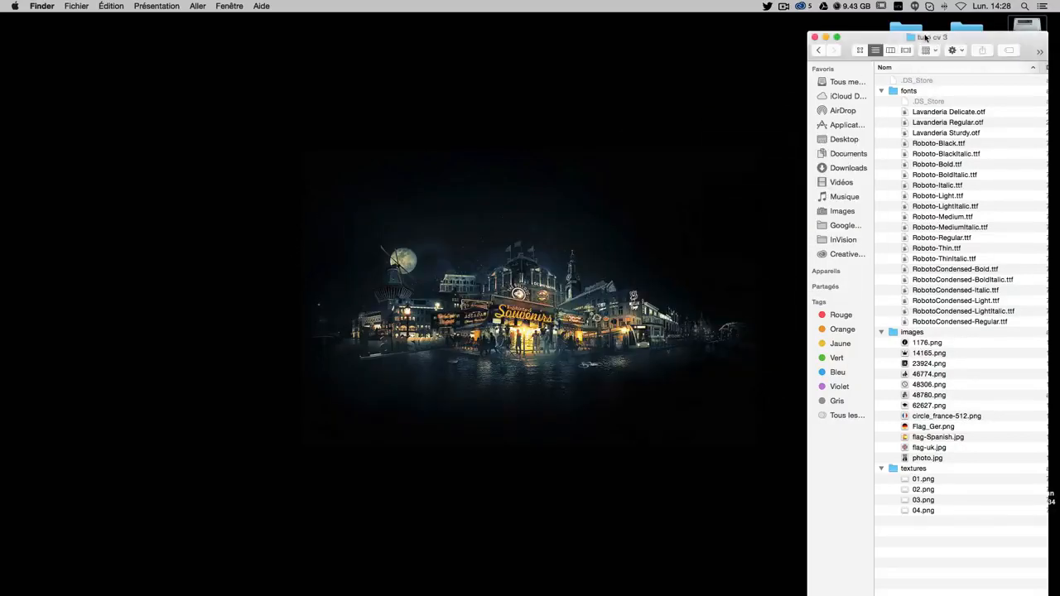
drag(927, 37, 955, 20)
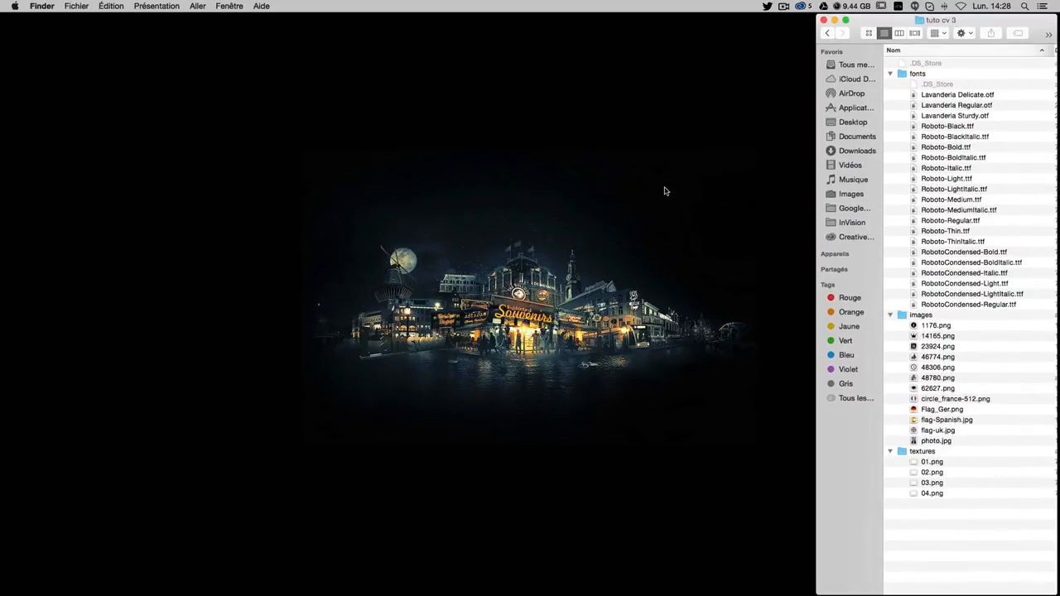
click(427, 207)
Create a new international paper A4 document, 210 × 297 mm at 300 px/inch
click(543, 567)
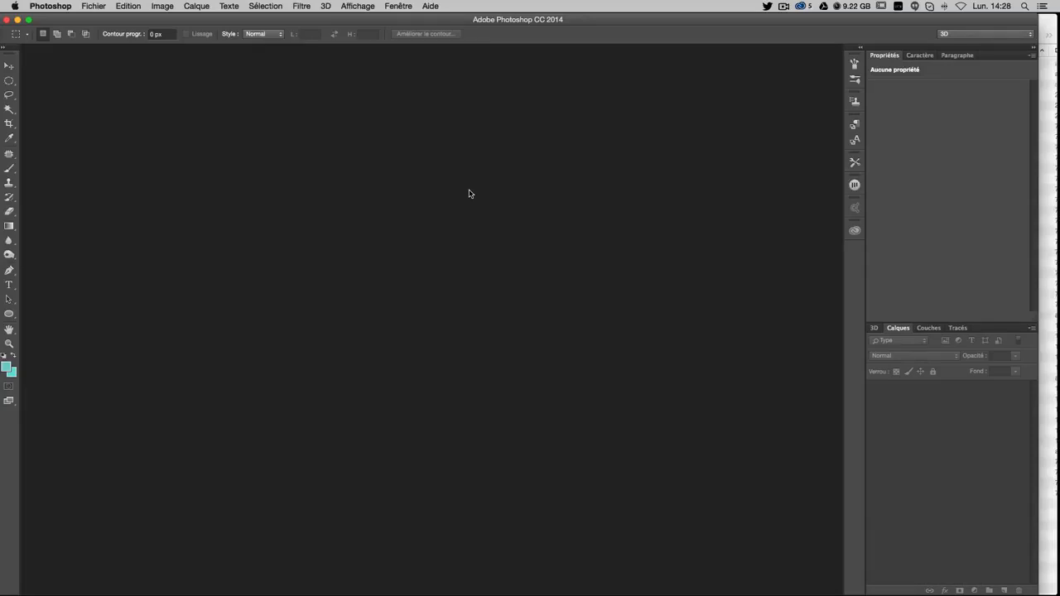
key(super+n)
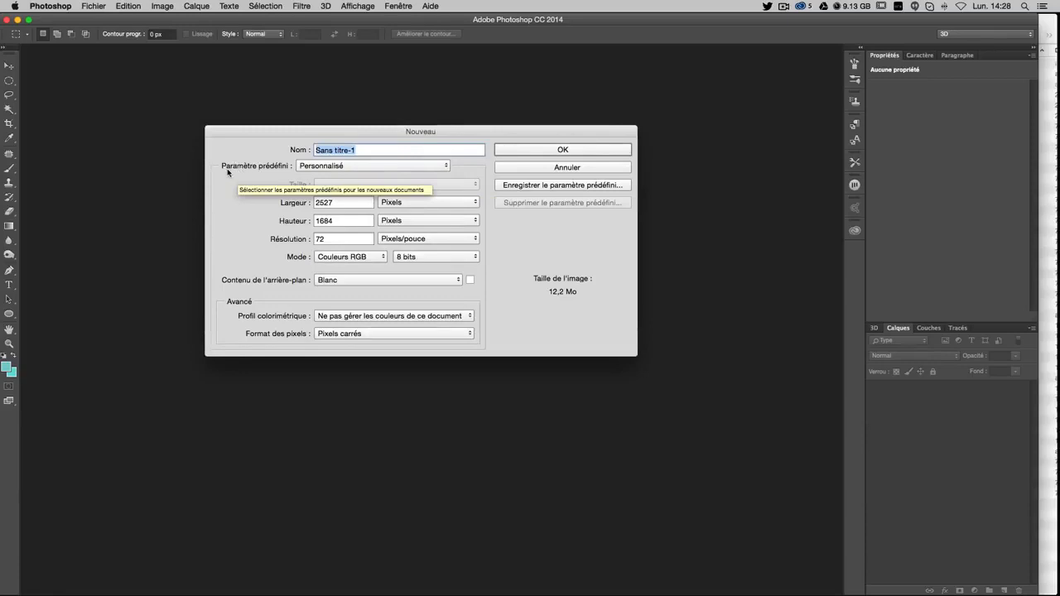
click(373, 169)
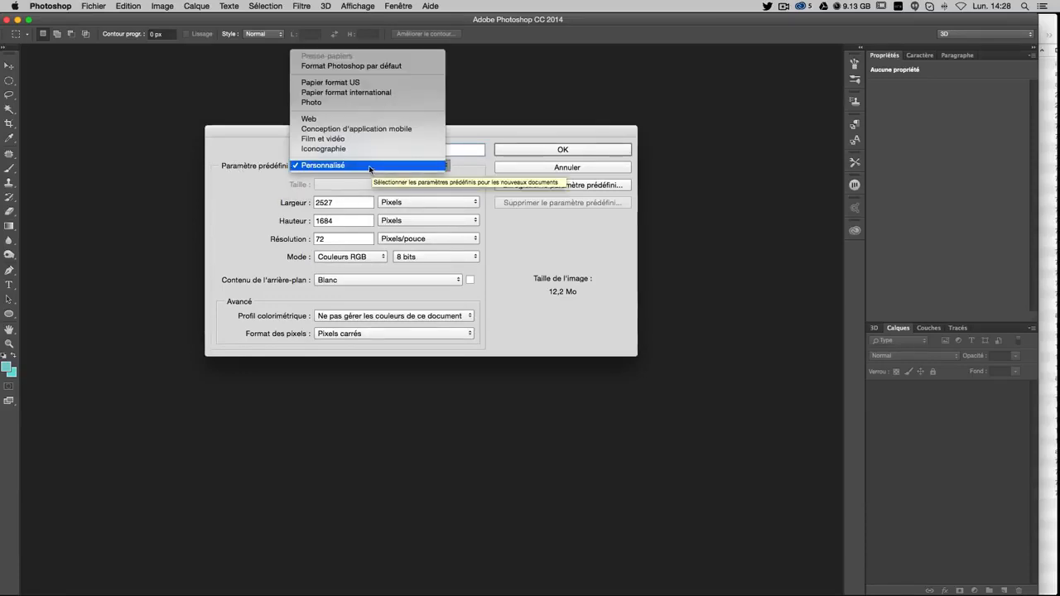
click(347, 93)
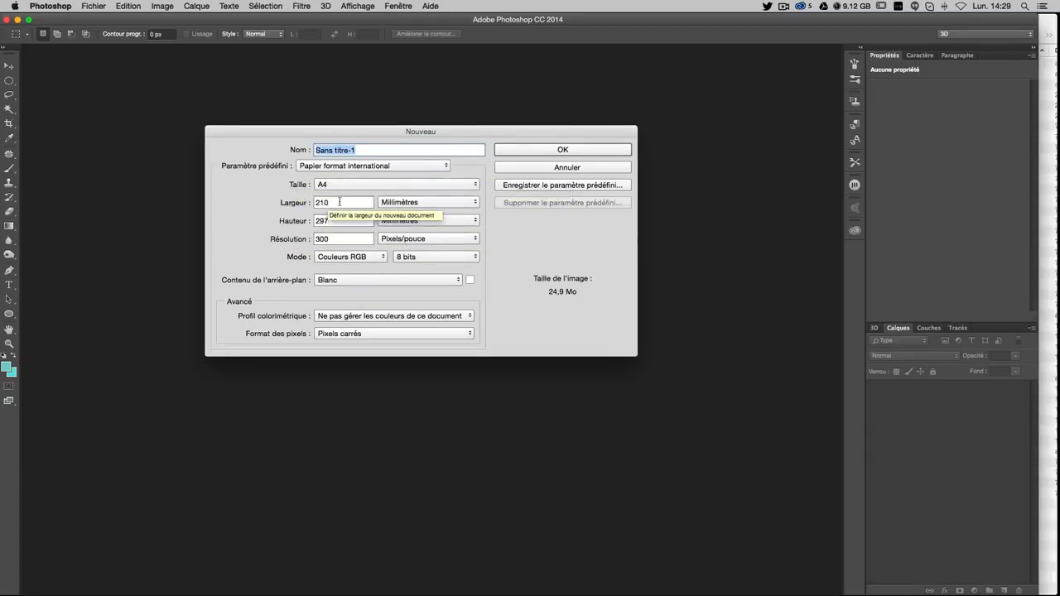
key(Tab)
key(Tab)
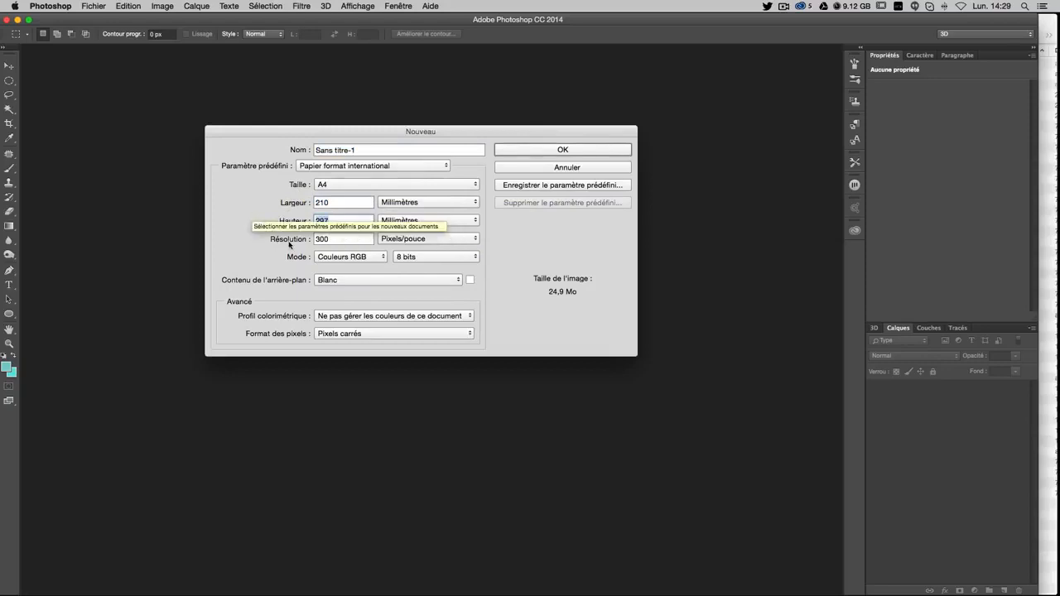
click(337, 221)
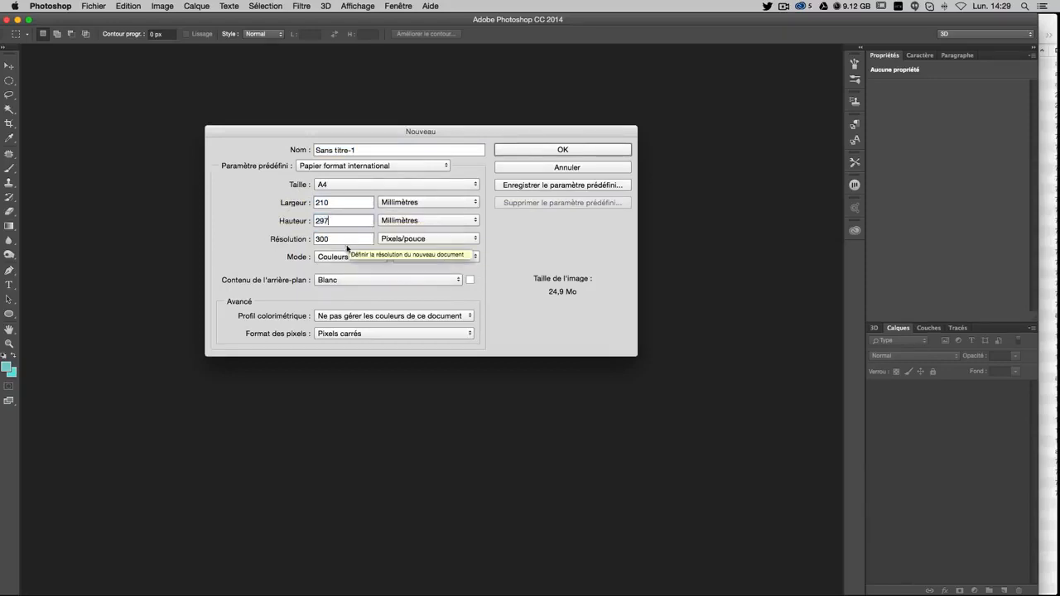
double_click(332, 203)
double_click(330, 221)
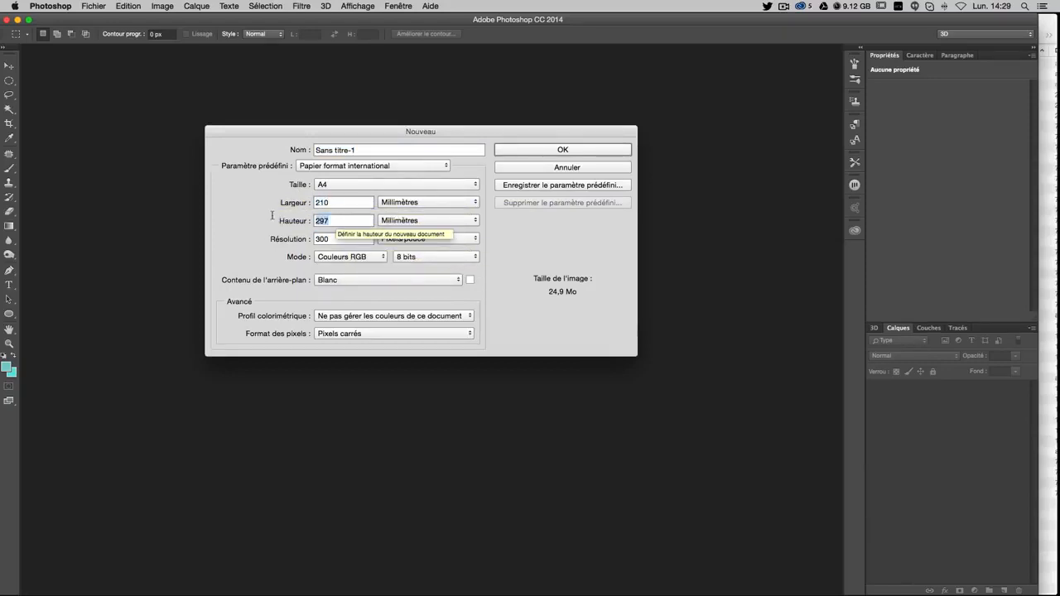
double_click(324, 239)
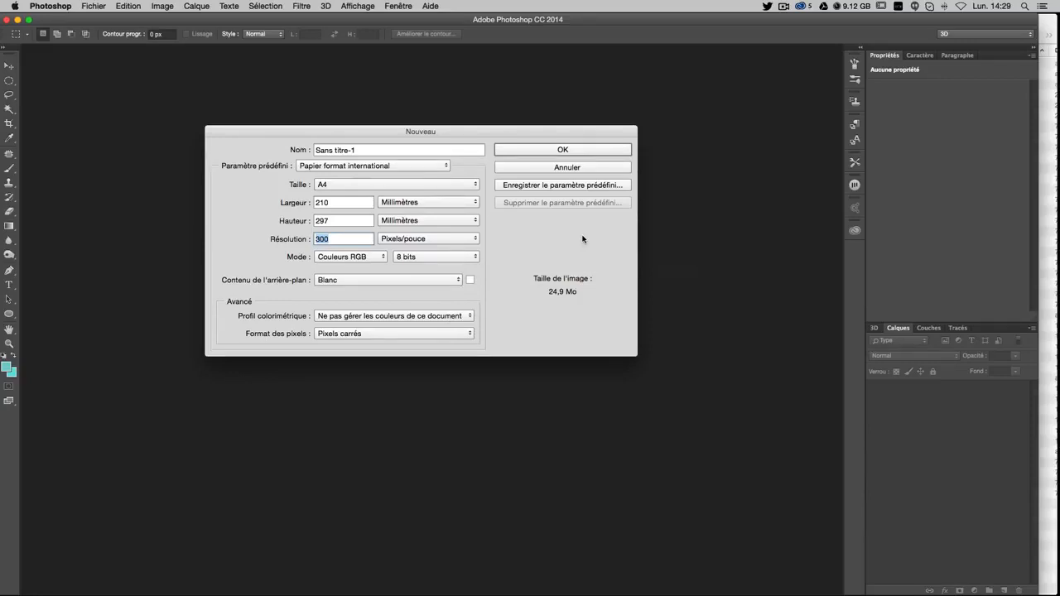
click(561, 149)
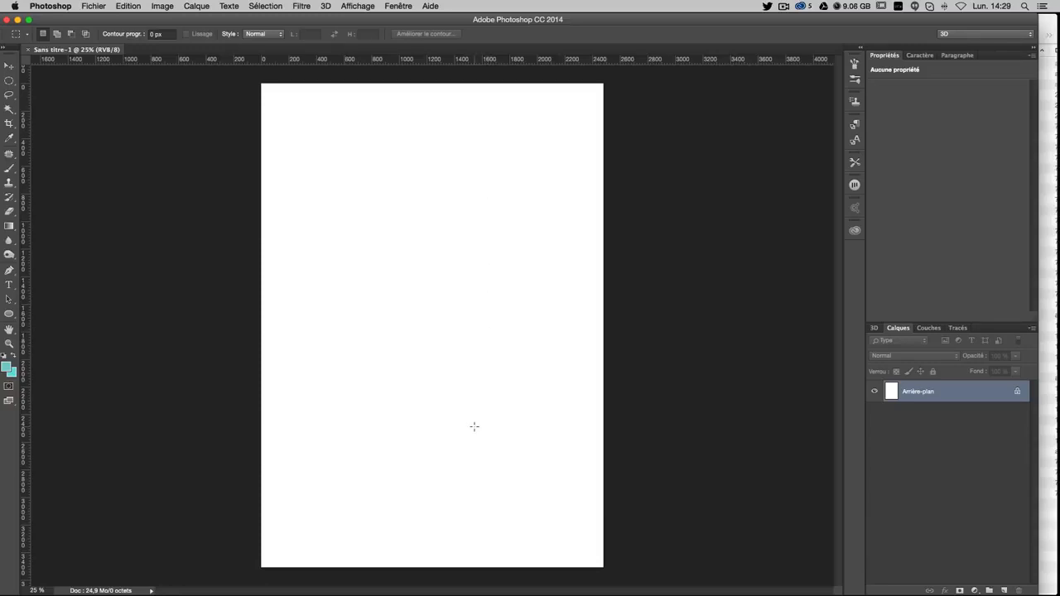
With rulers shown and the view zoomed to 50%, drag a vertical guide to 800 px
key(v)
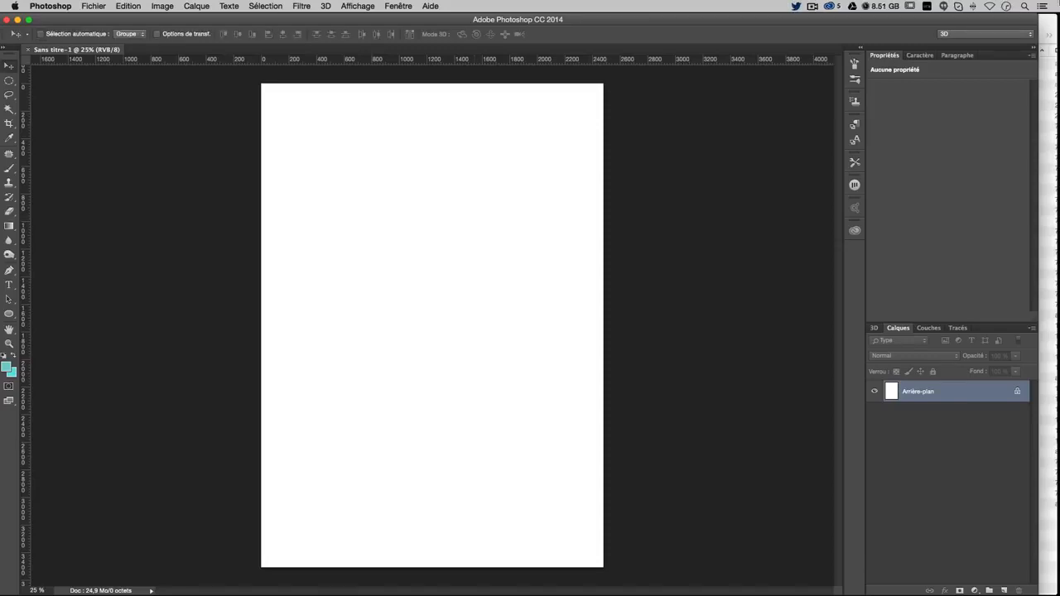
key(super+r)
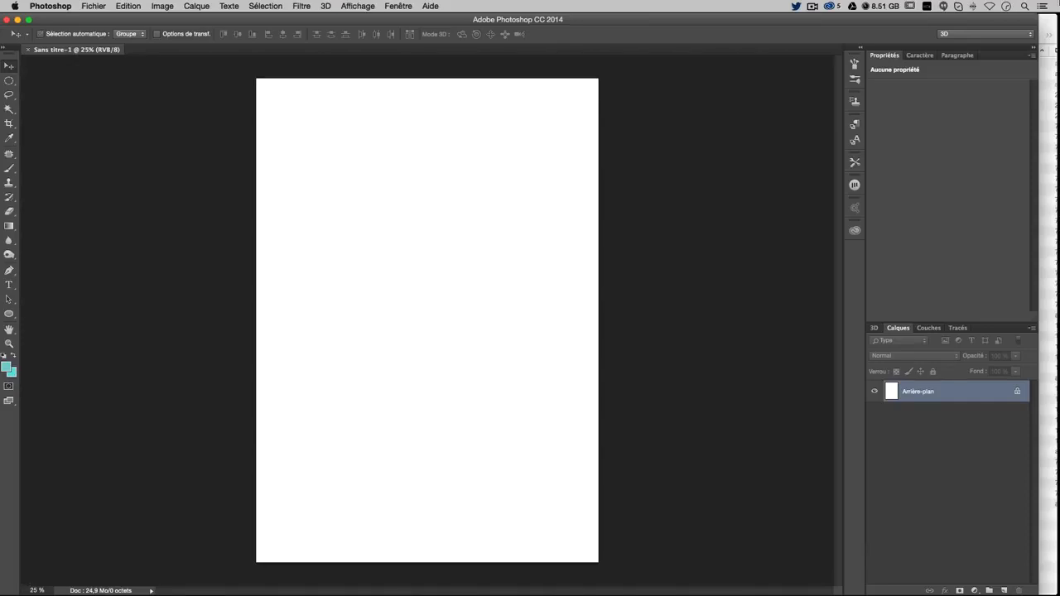
key(super+r)
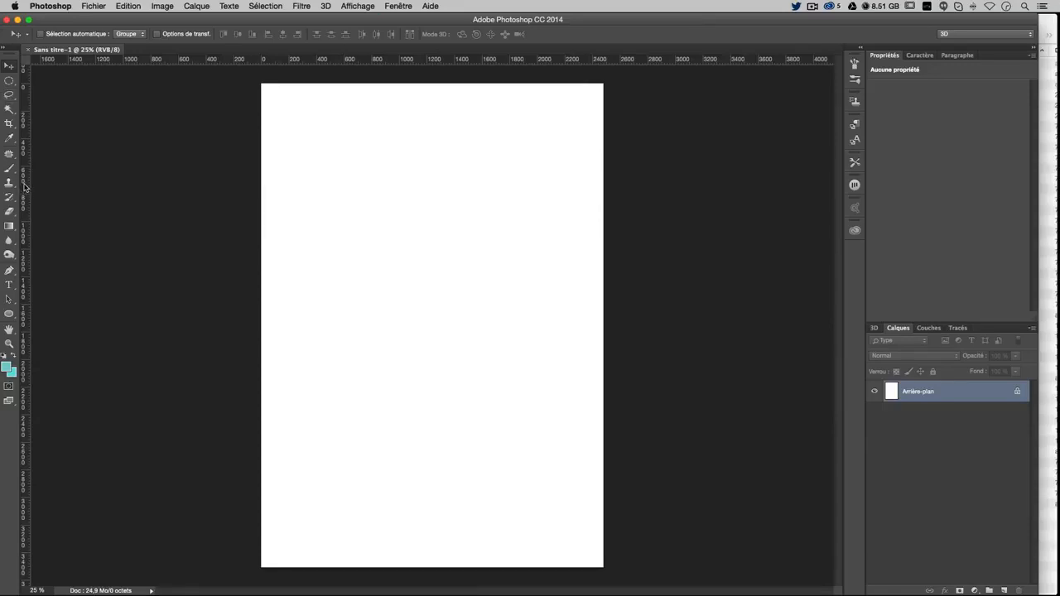
drag(25, 257, 9, 94)
key(super+plus)
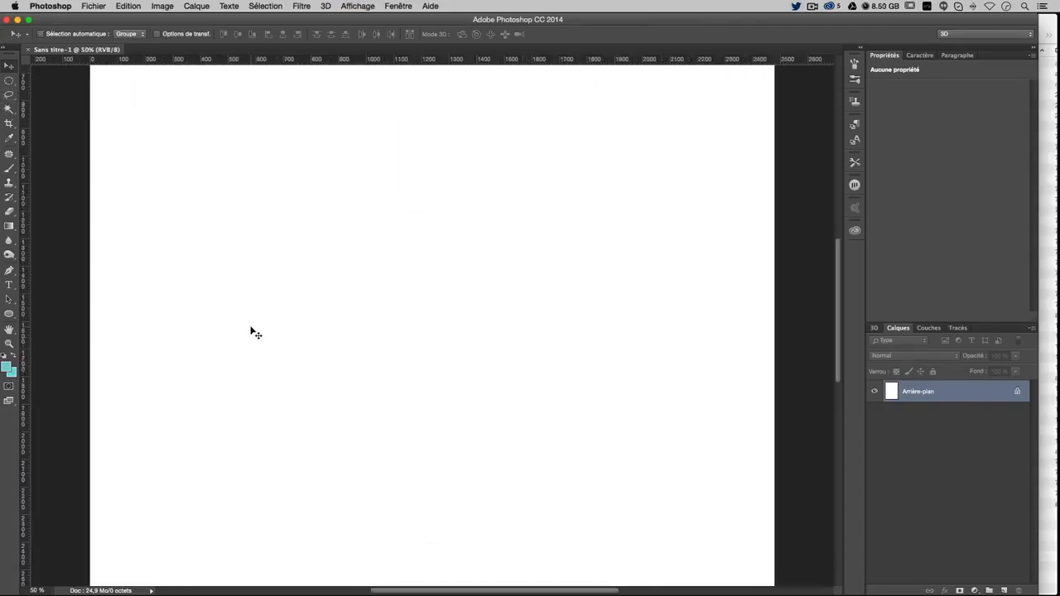
drag(27, 295, 311, 295)
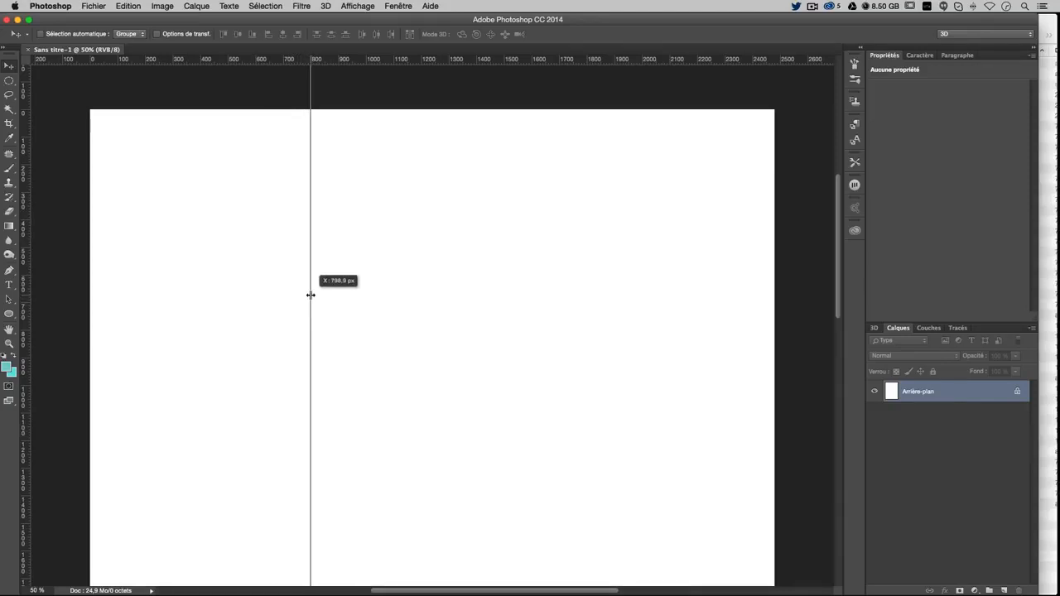
drag(309, 295, 311, 294)
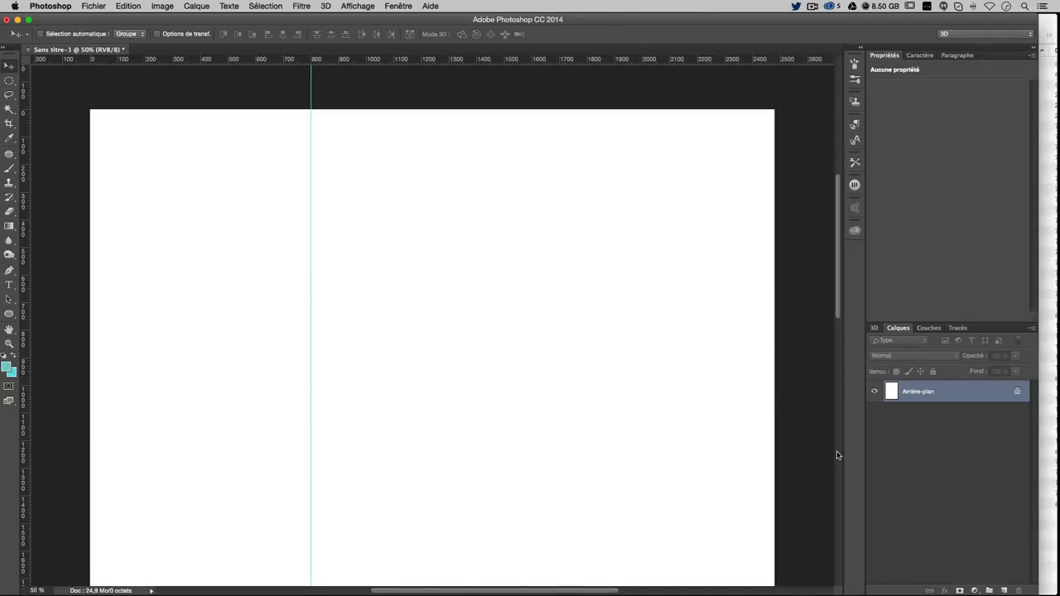
Create a new layer group named 'sidebar'
click(989, 589)
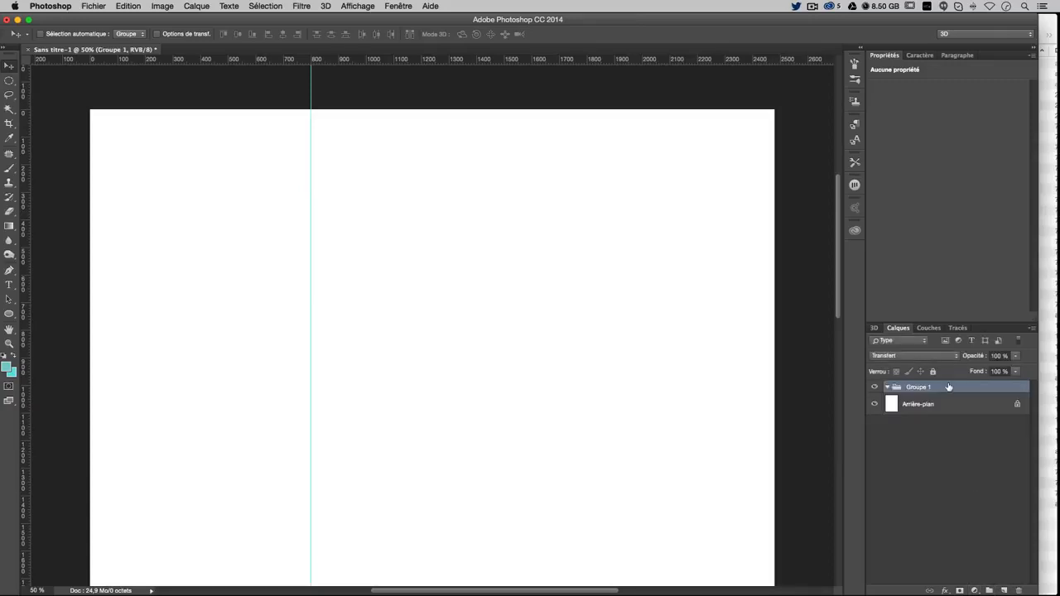
double_click(918, 388)
text(sidebar)
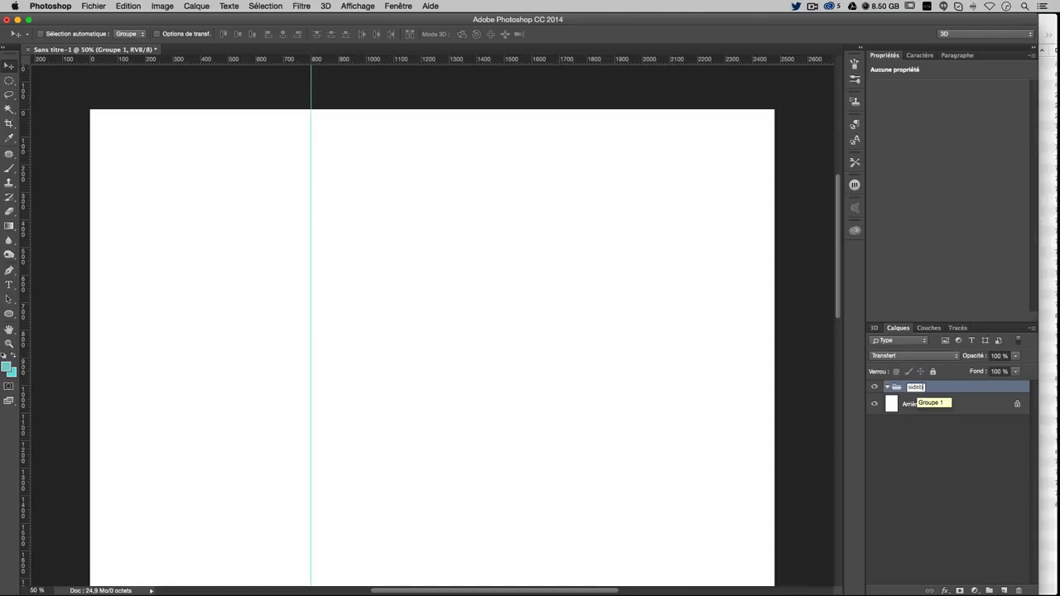
key(Return)
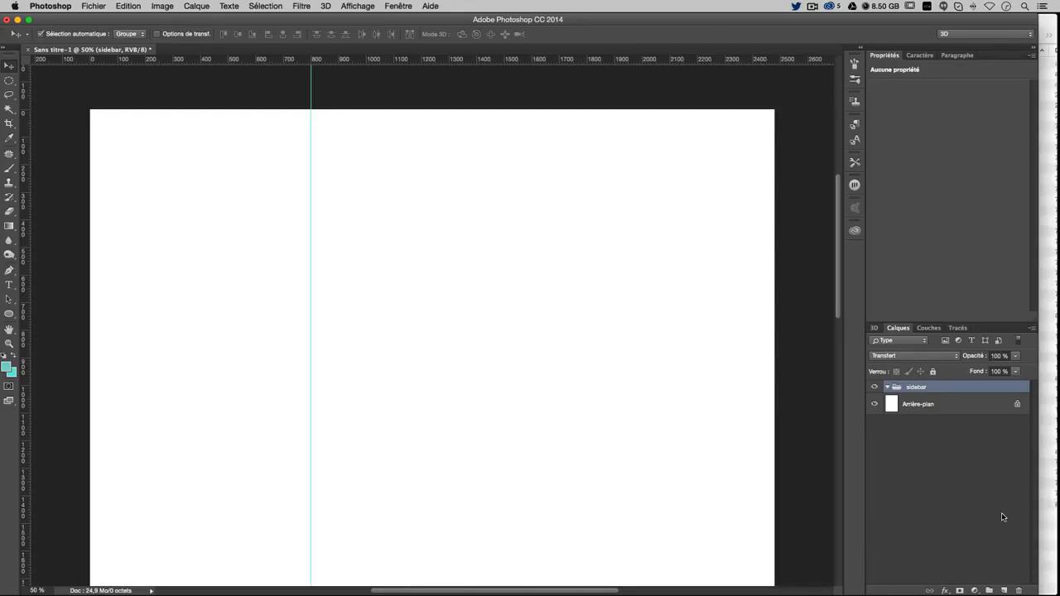
Add an empty layer named 'bg vert' inside the sidebar group
key(super+shift+n)
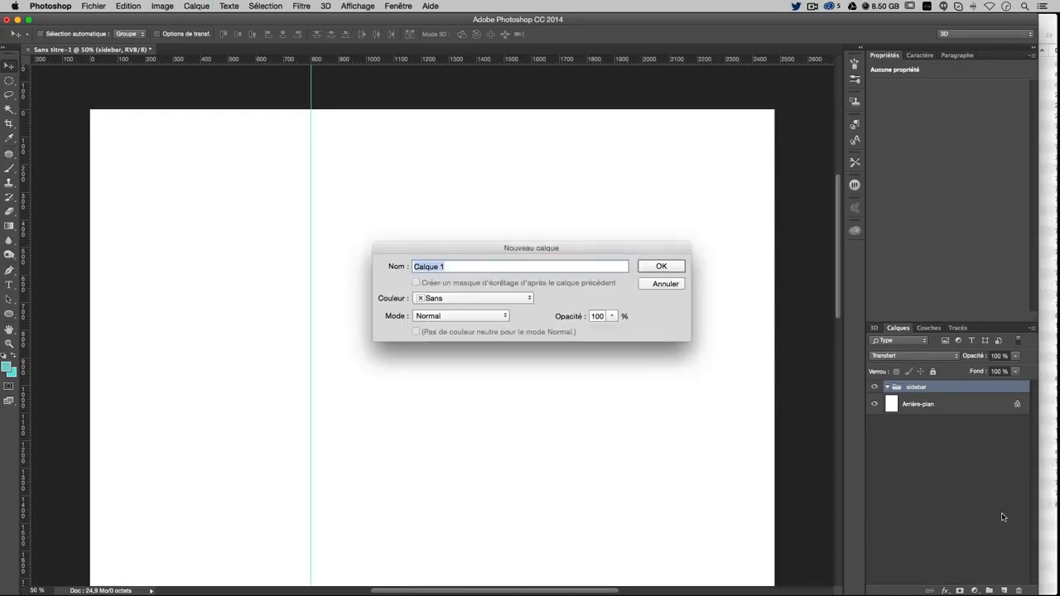
text(bg vert)
key(Return)
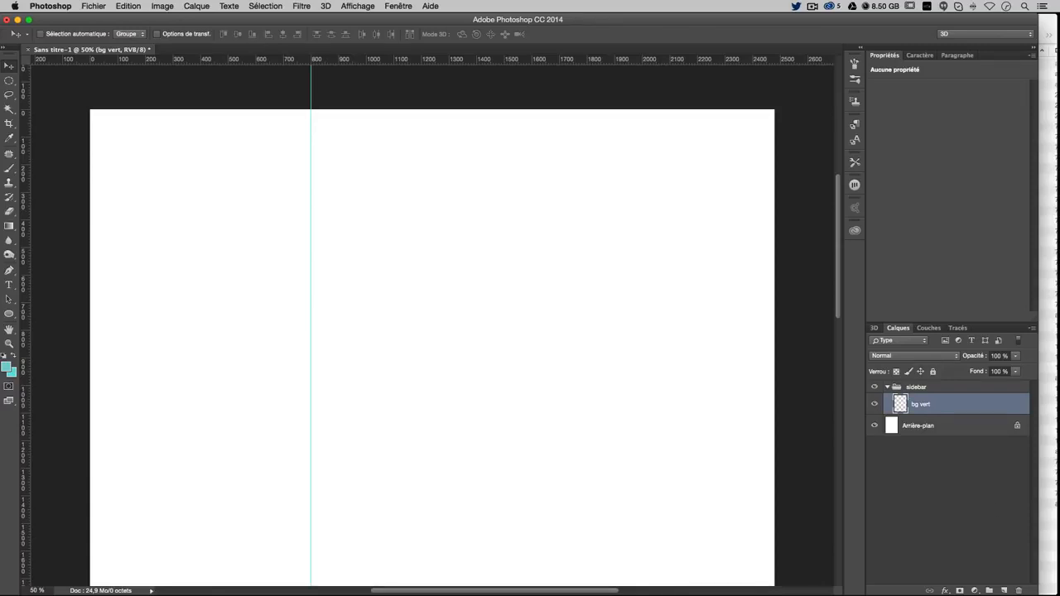
Draw an exact 800 × 800 px rectangle shape with the Rectangle tool
click(8, 80)
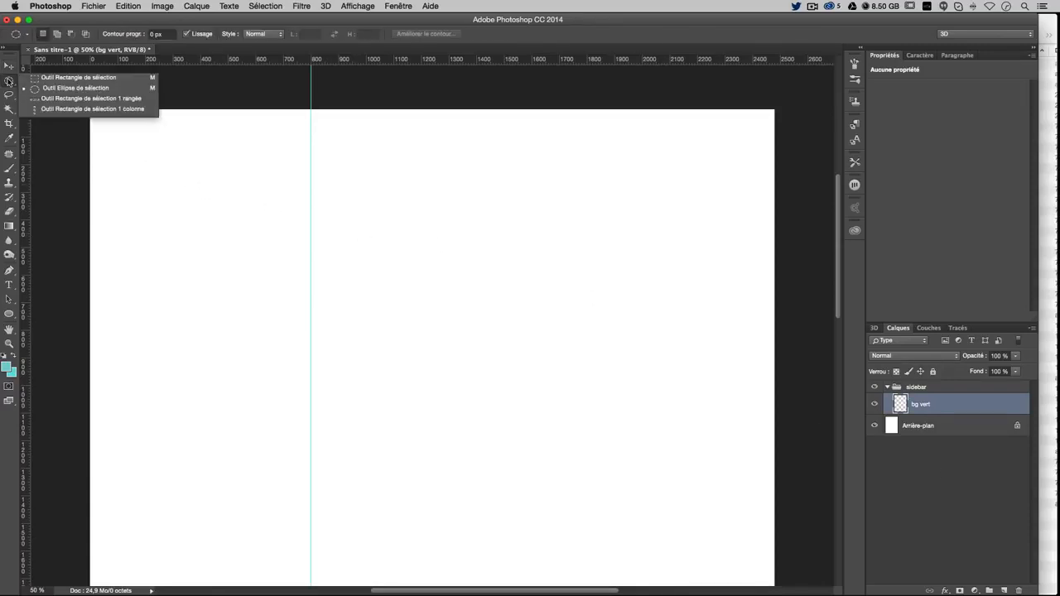
click(78, 77)
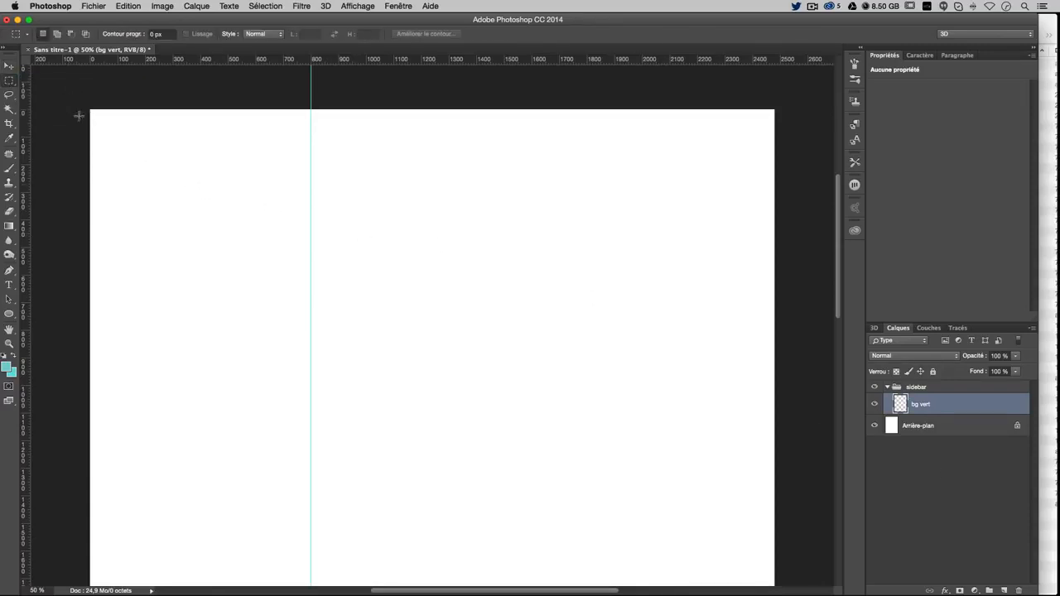
click(8, 316)
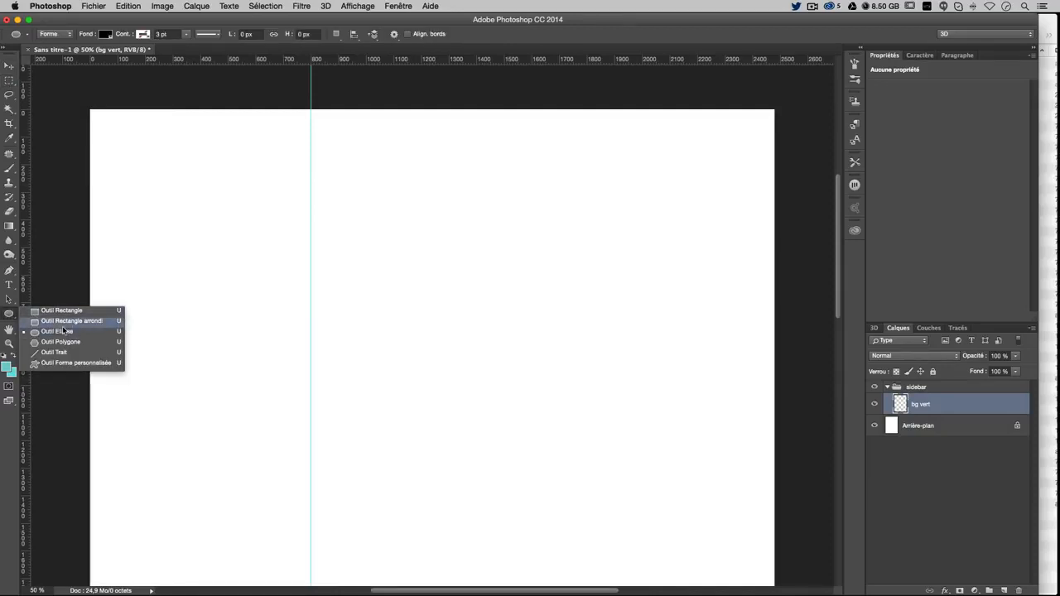
click(51, 311)
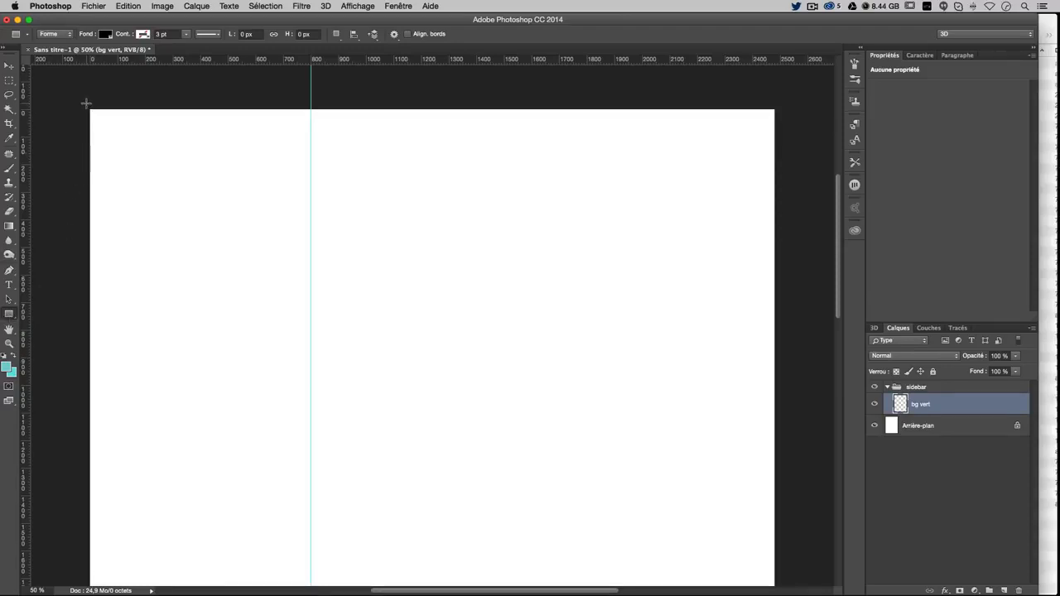
click(125, 122)
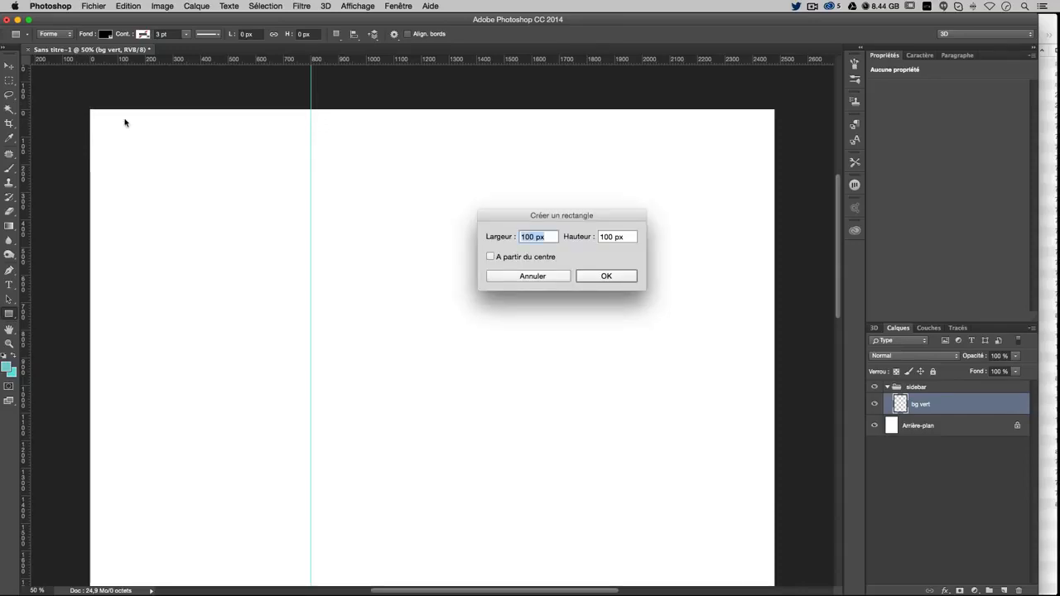
text(800)
key(Tab)
text(800)
key(Tab)
key(Return)
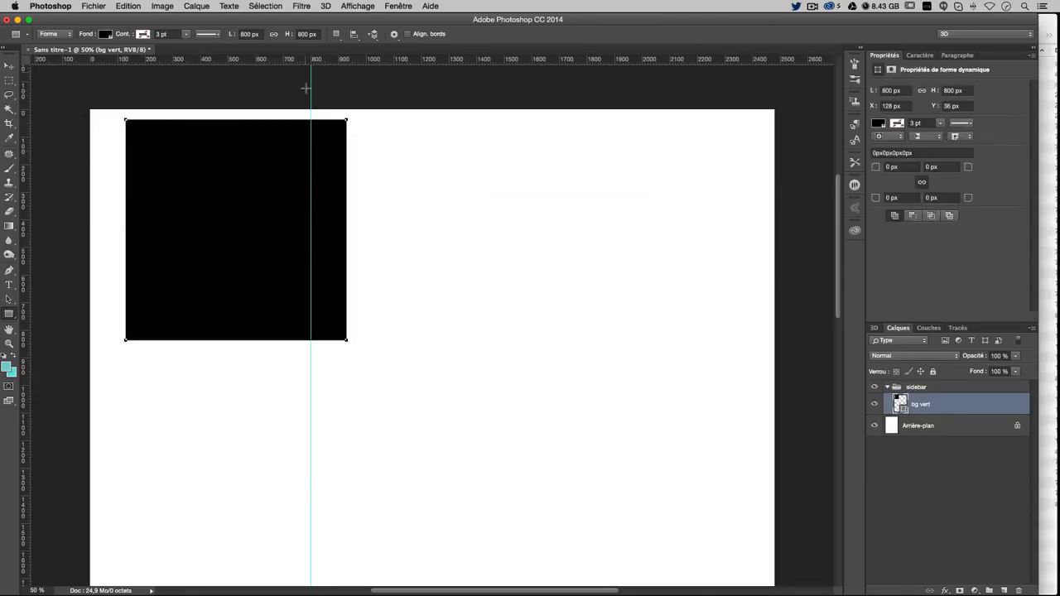
Change the square's fill colour to teal #81cdd1
click(10, 65)
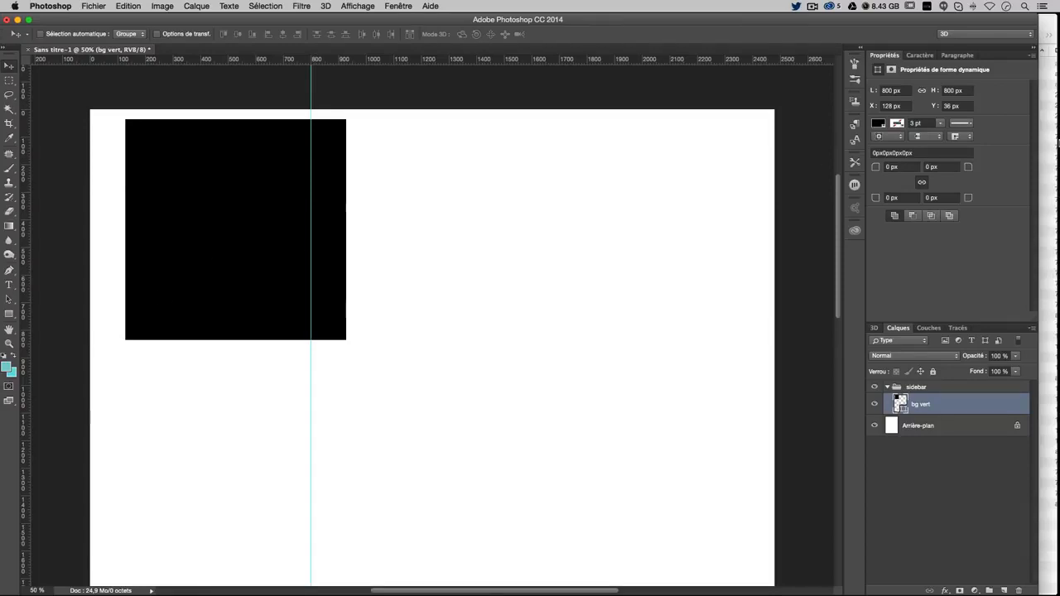
double_click(900, 401)
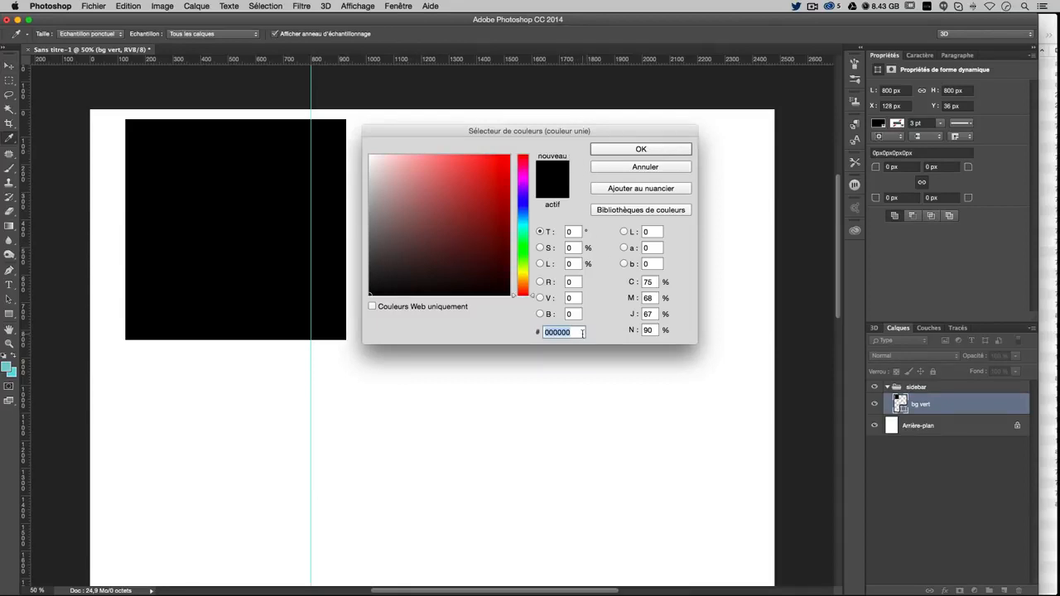
text(81)
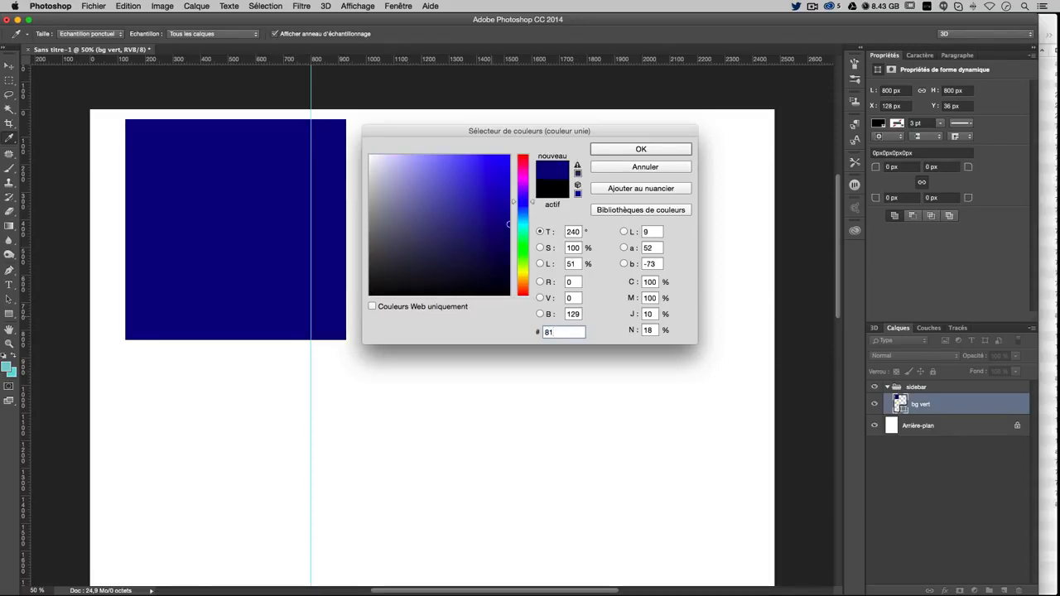
text(cdd1)
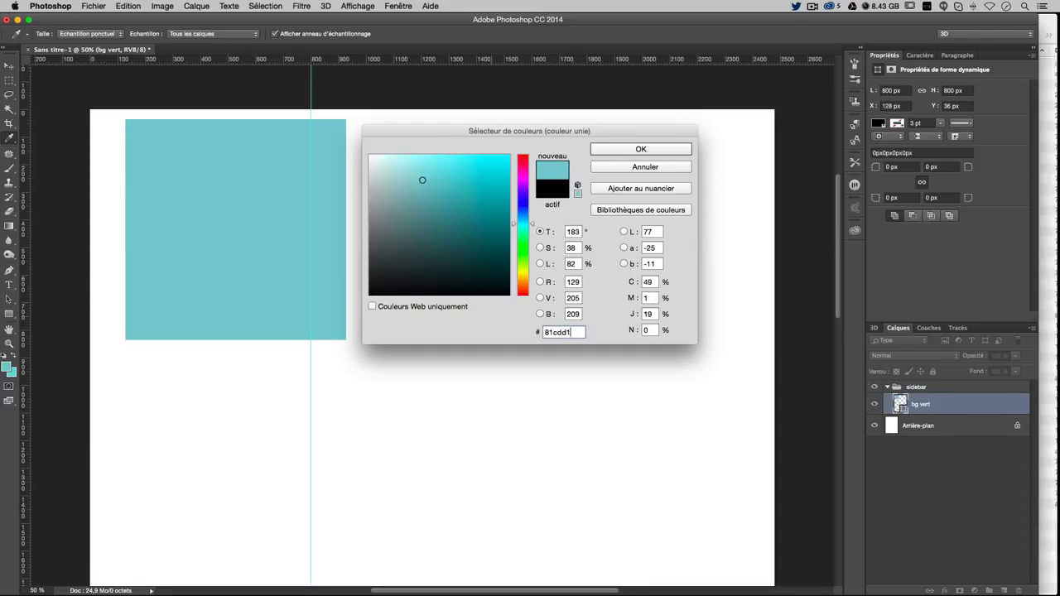
click(633, 152)
Move the teal square to the top-left corner and skew its bottom edge about -7°
key(v)
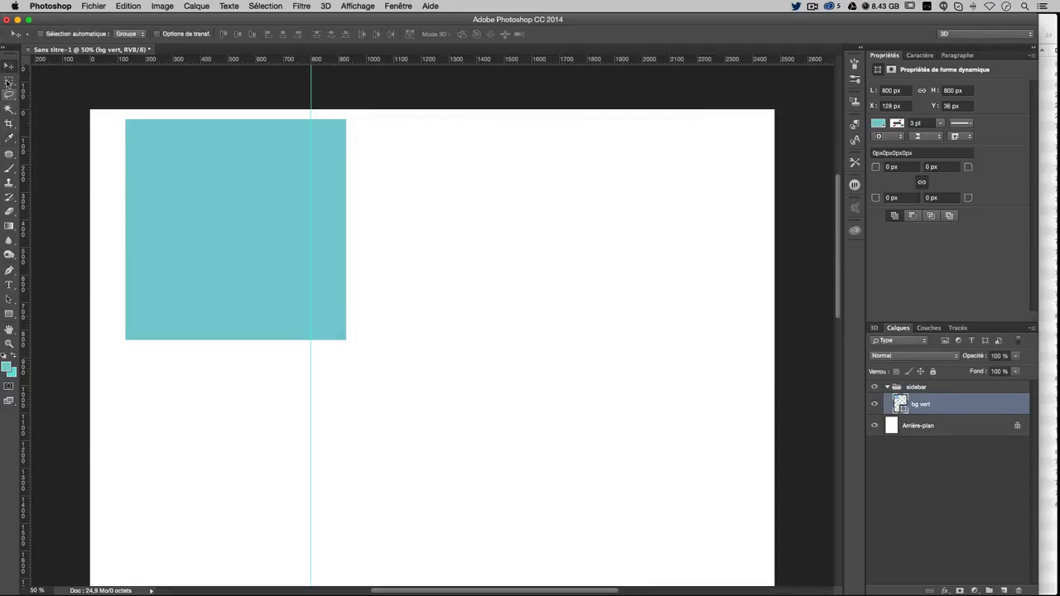
drag(260, 208, 217, 199)
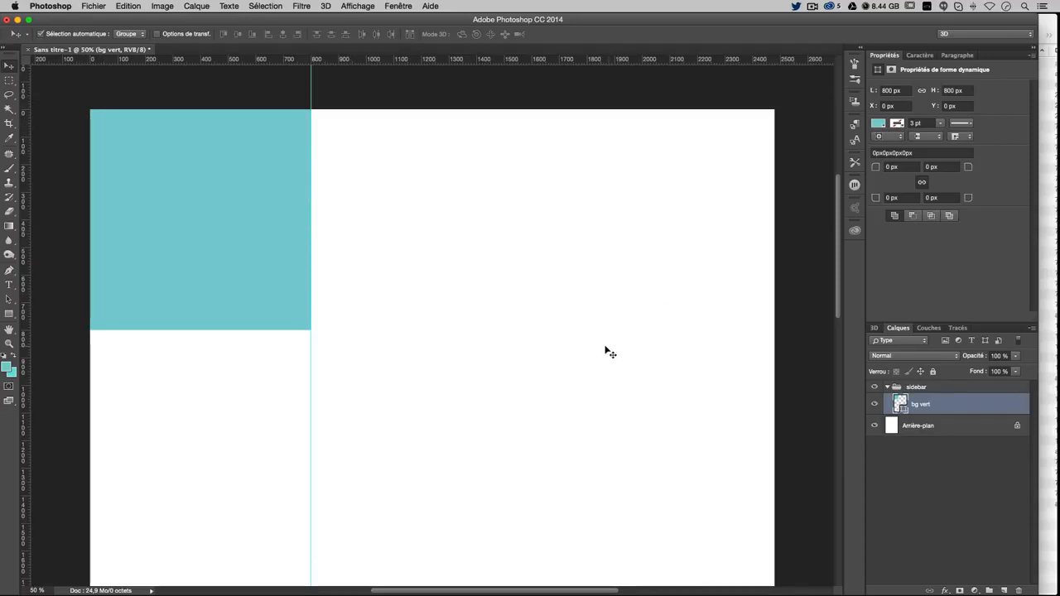
key(super)
key(super+t)
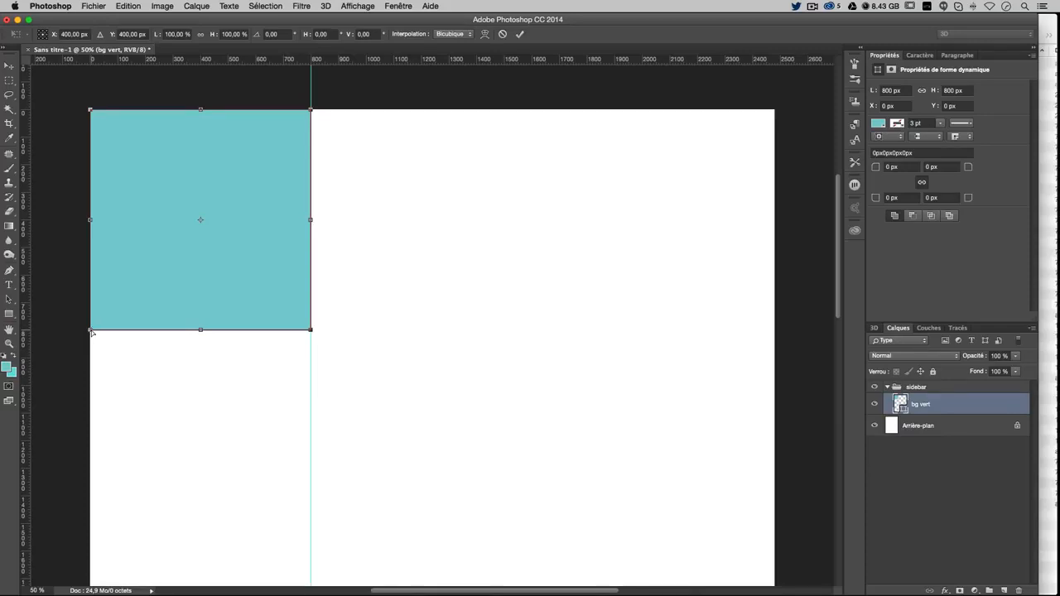
drag(91, 330, 90, 357)
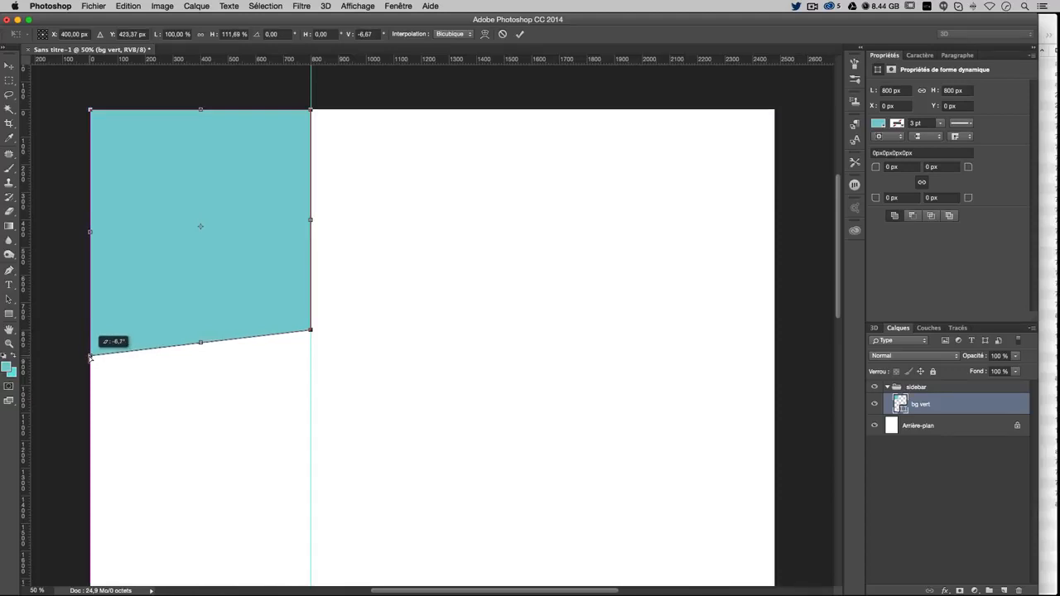
drag(90, 358, 91, 359)
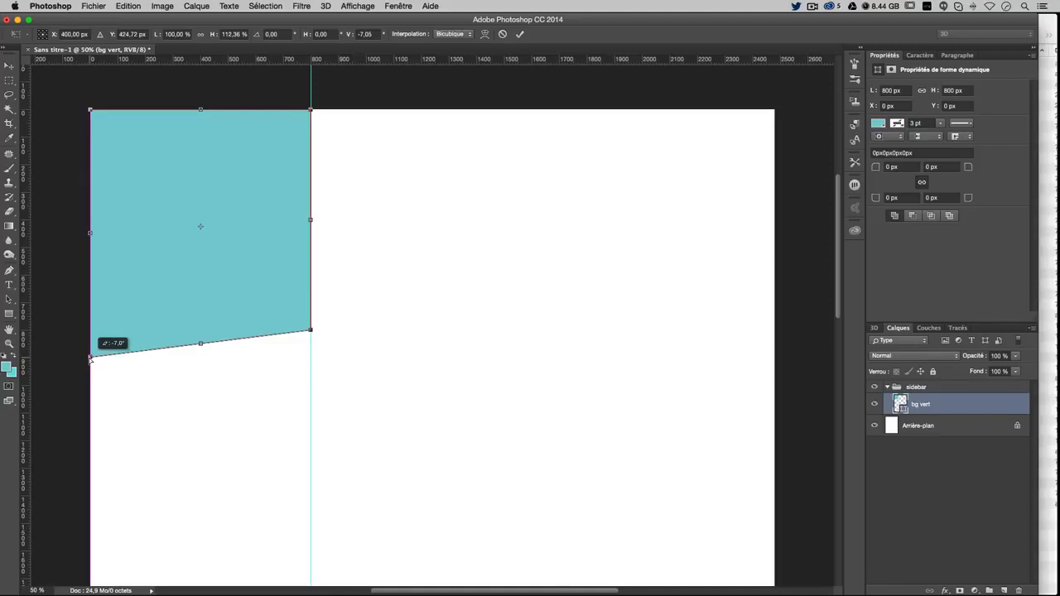
drag(90, 357, 90, 359)
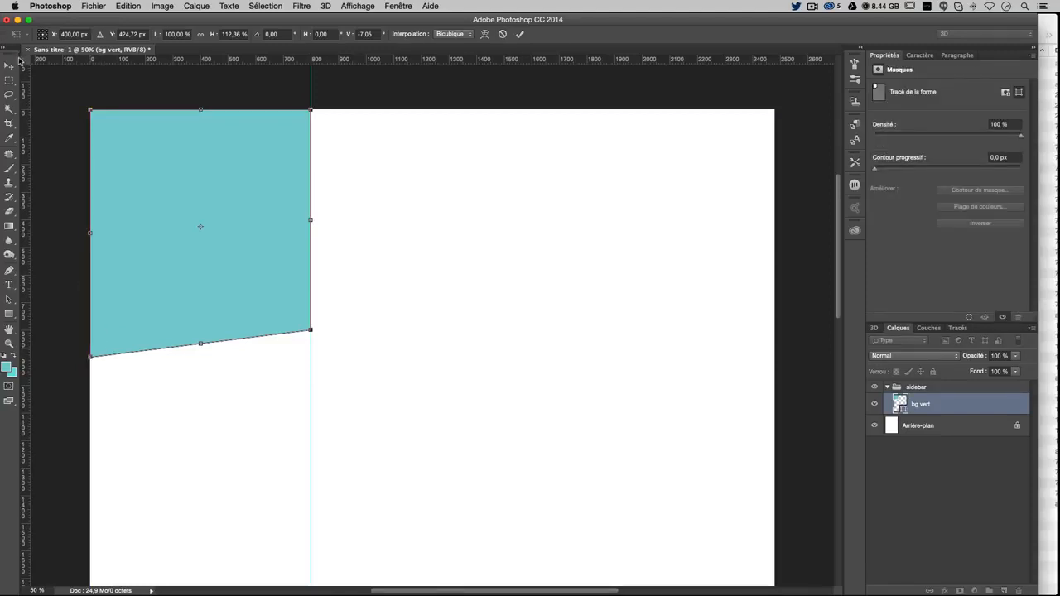
click(12, 66)
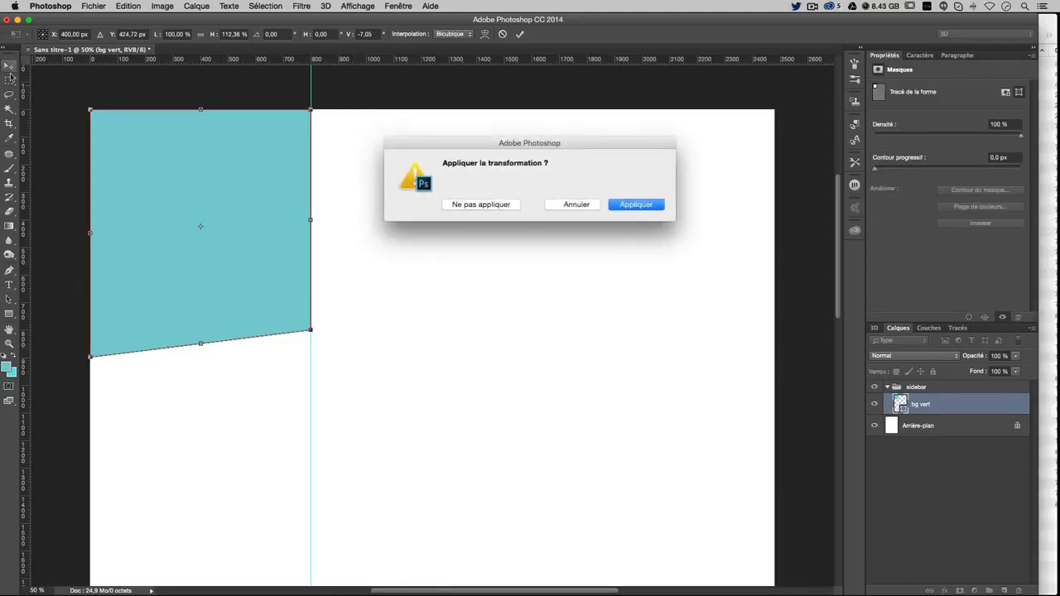
click(636, 205)
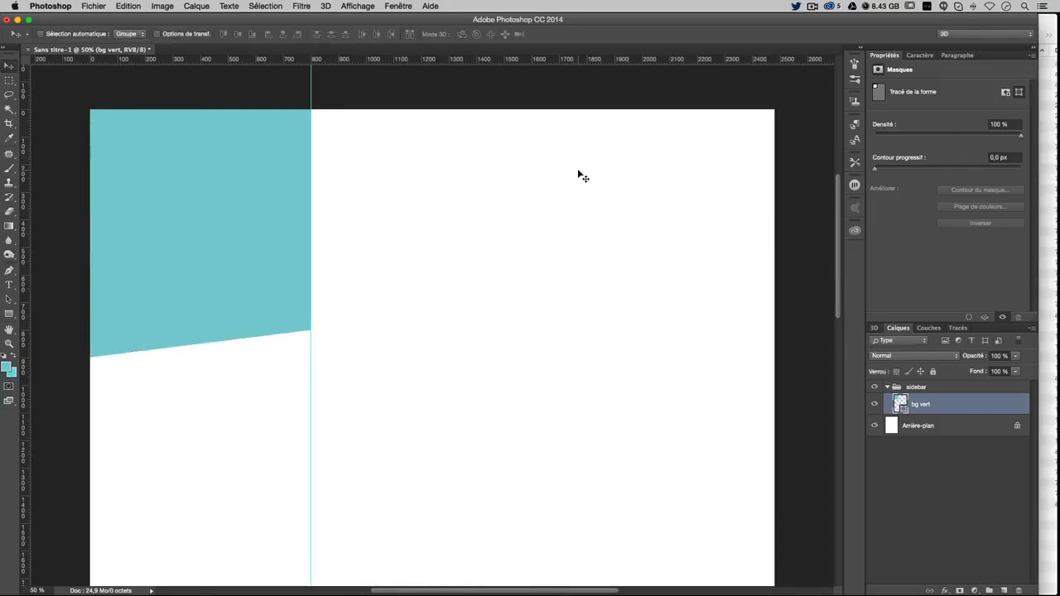
Open photo.jpg with Adobe Photoshop CC 2014 from its Finder context menu
click(1049, 18)
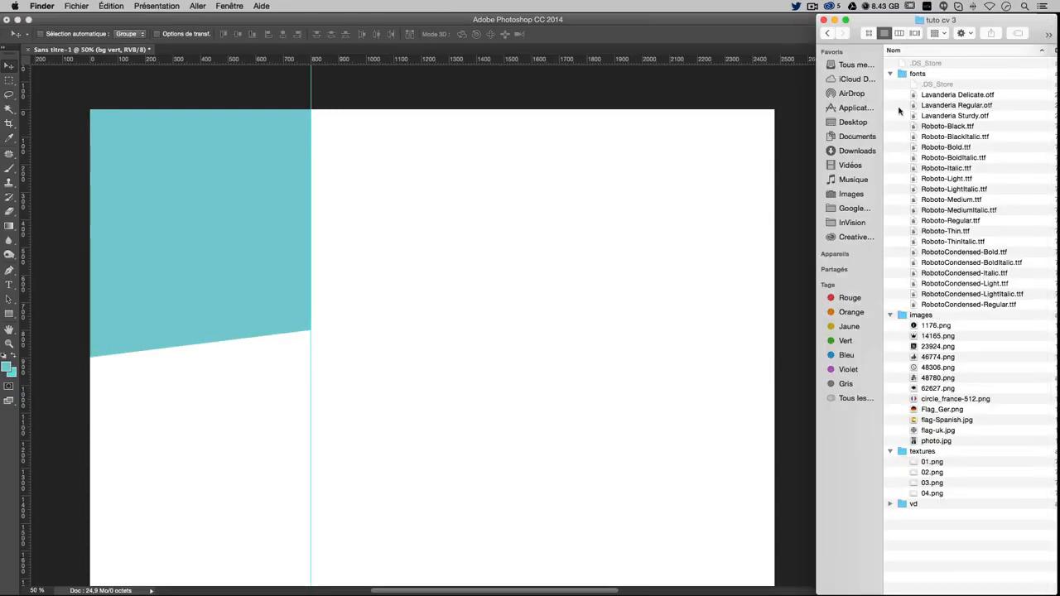
click(930, 443)
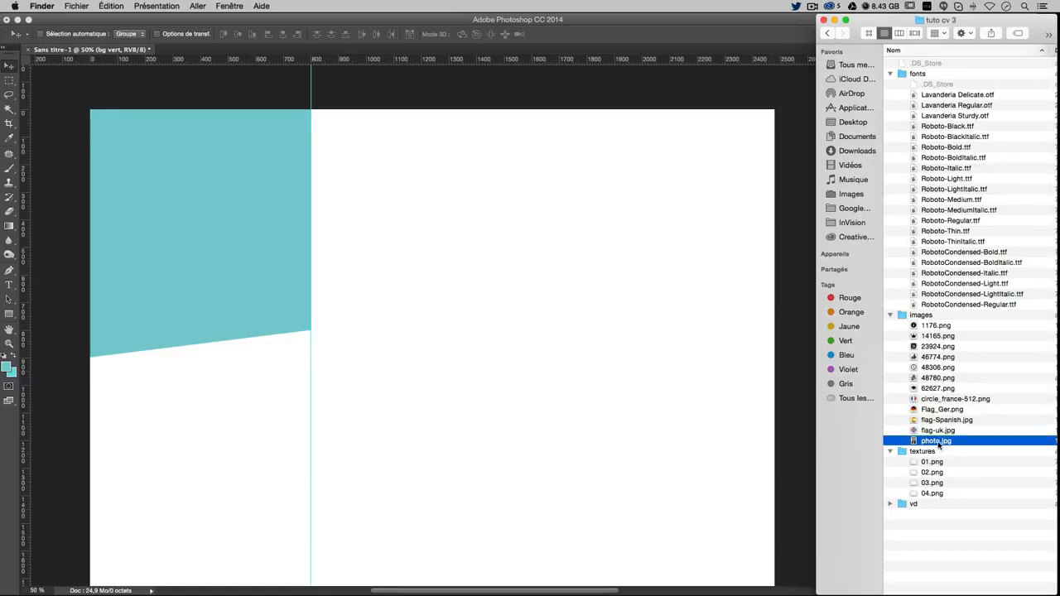
right_click(937, 447)
mouse_move(830, 373)
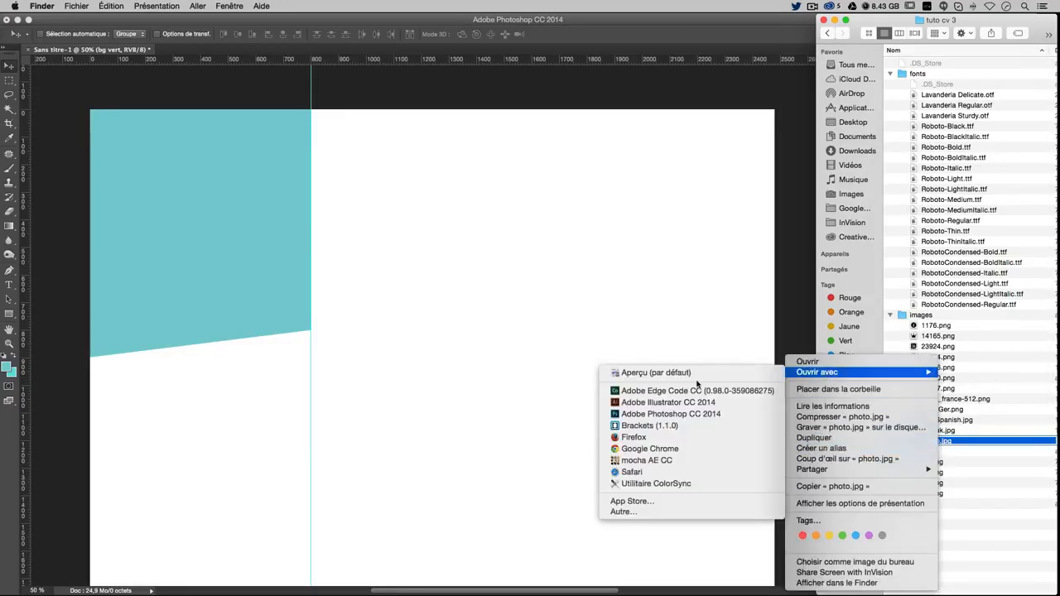
click(688, 418)
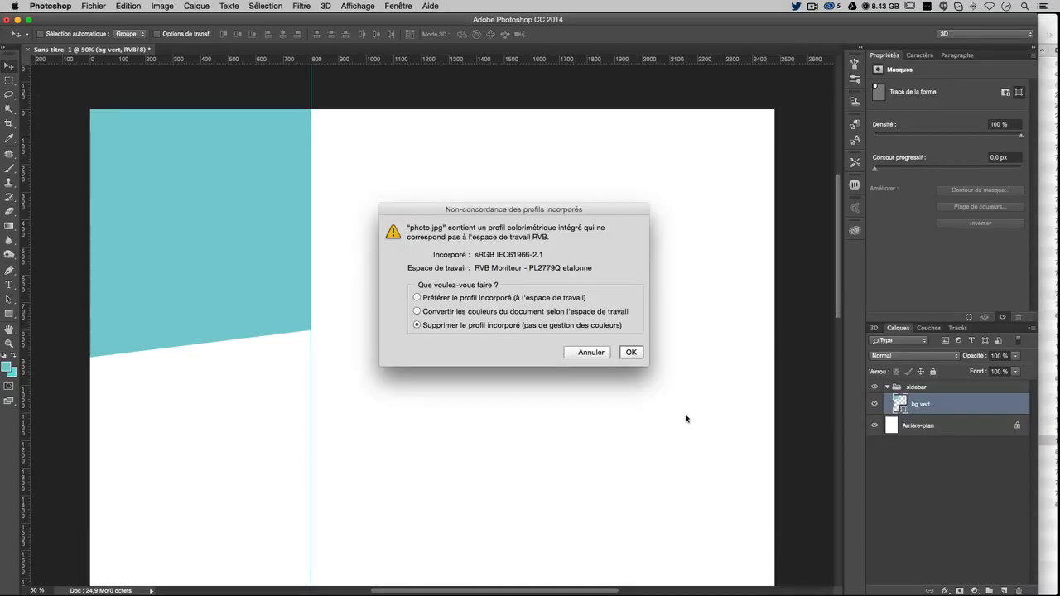
Discard the photo's embedded colour profile and zoom to view the whole portrait
click(630, 352)
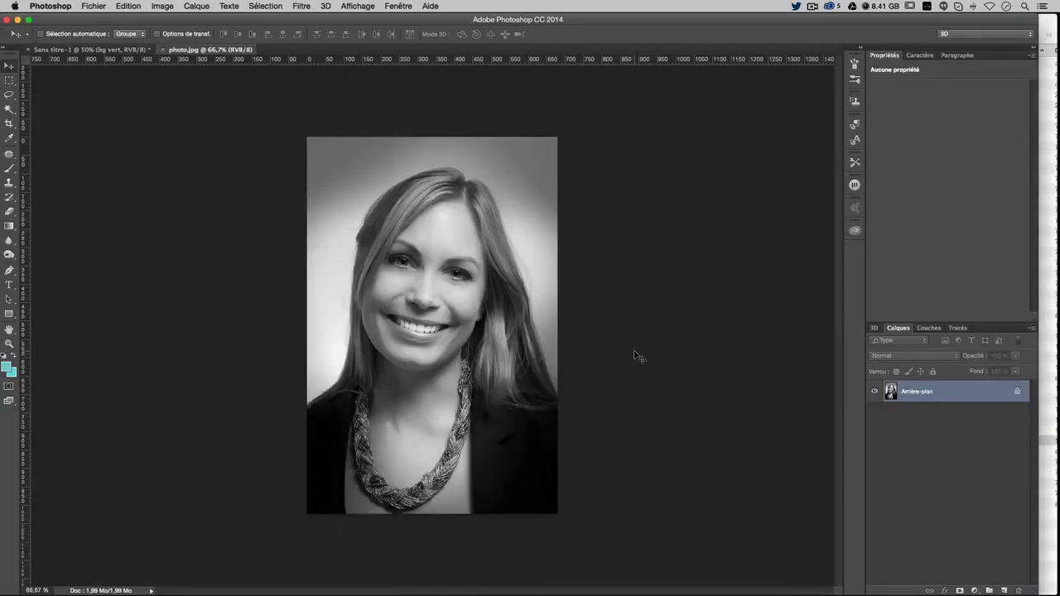
key(super+1)
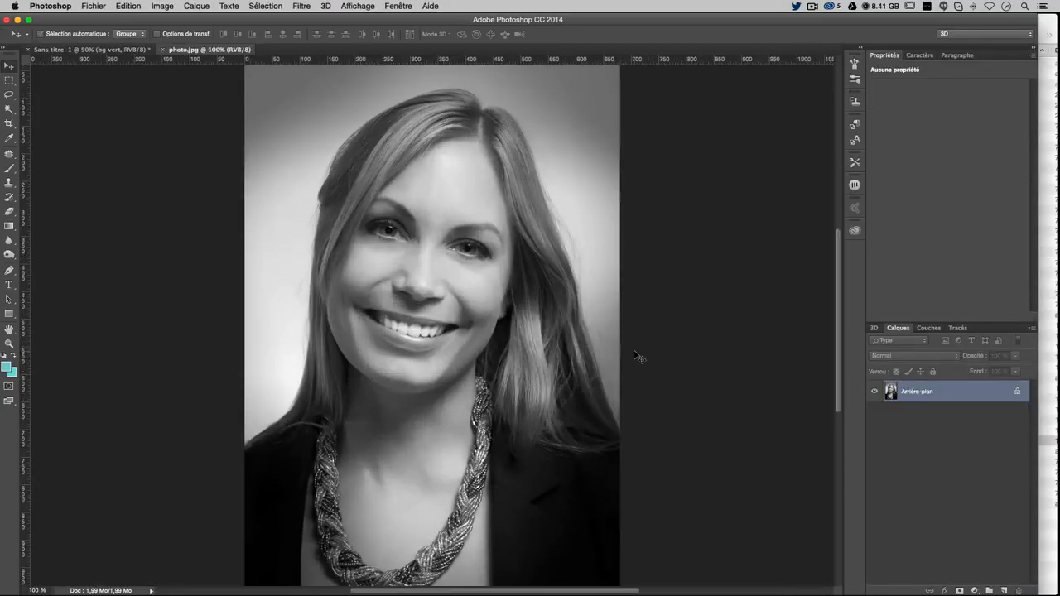
key(super+minus)
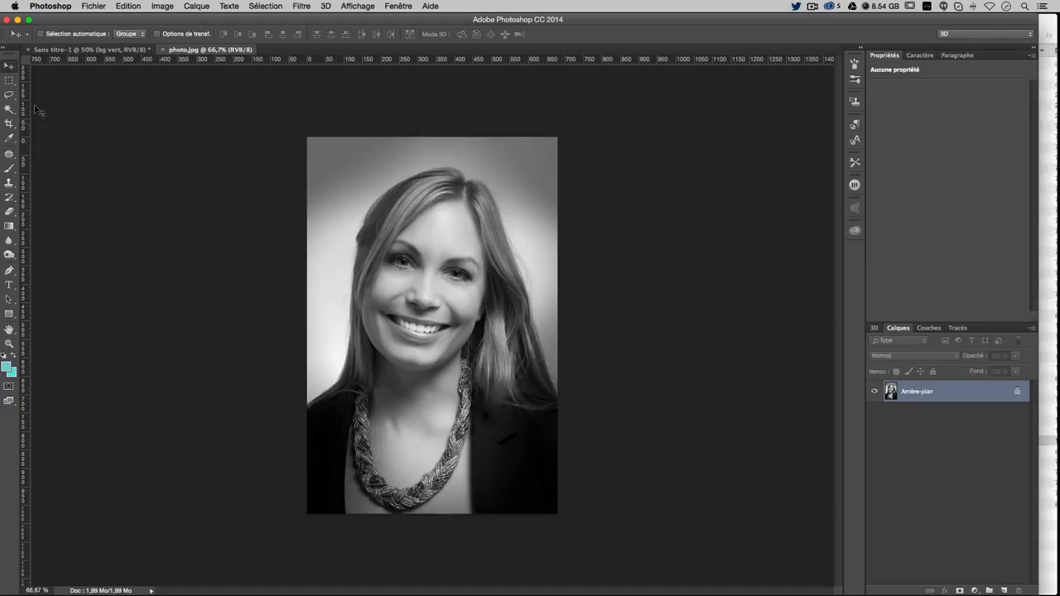
Draw a circular Elliptical Marquee selection around the woman's face and copy it
click(9, 83)
drag(9, 83, 82, 93)
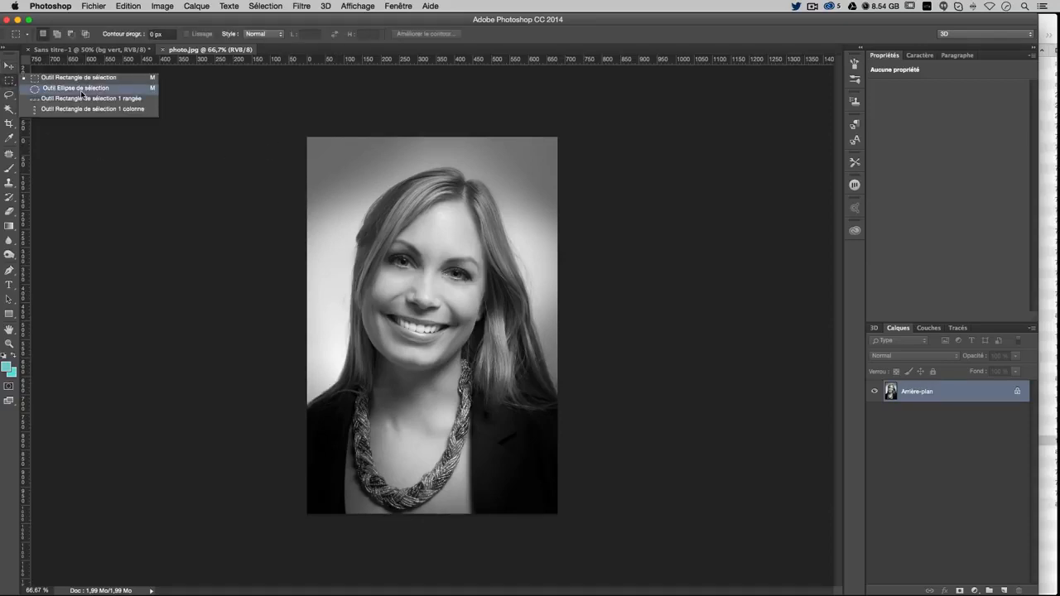
click(67, 90)
right_click(9, 85)
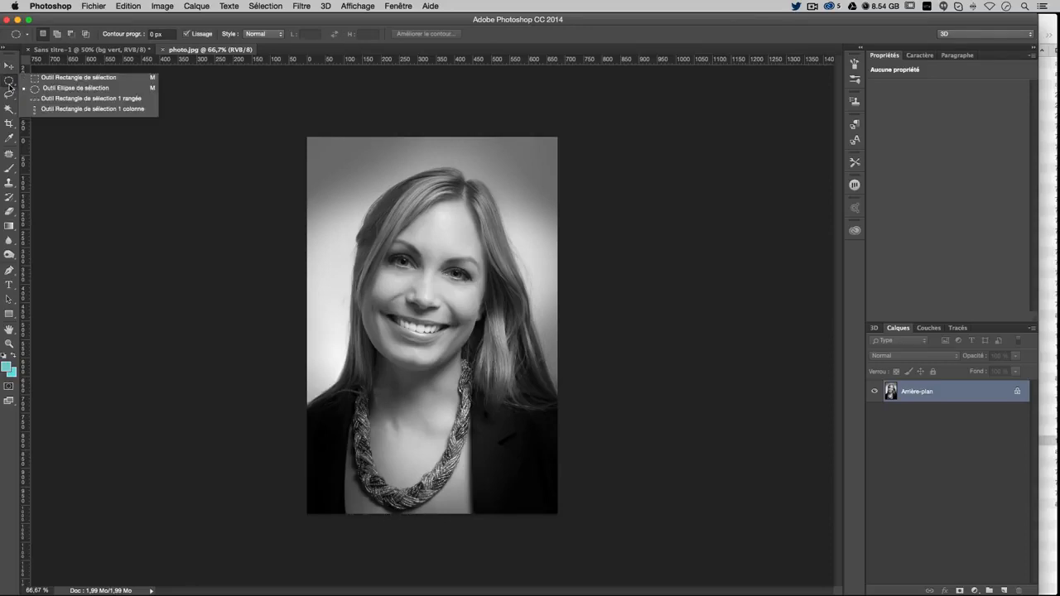
click(34, 79)
right_click(10, 85)
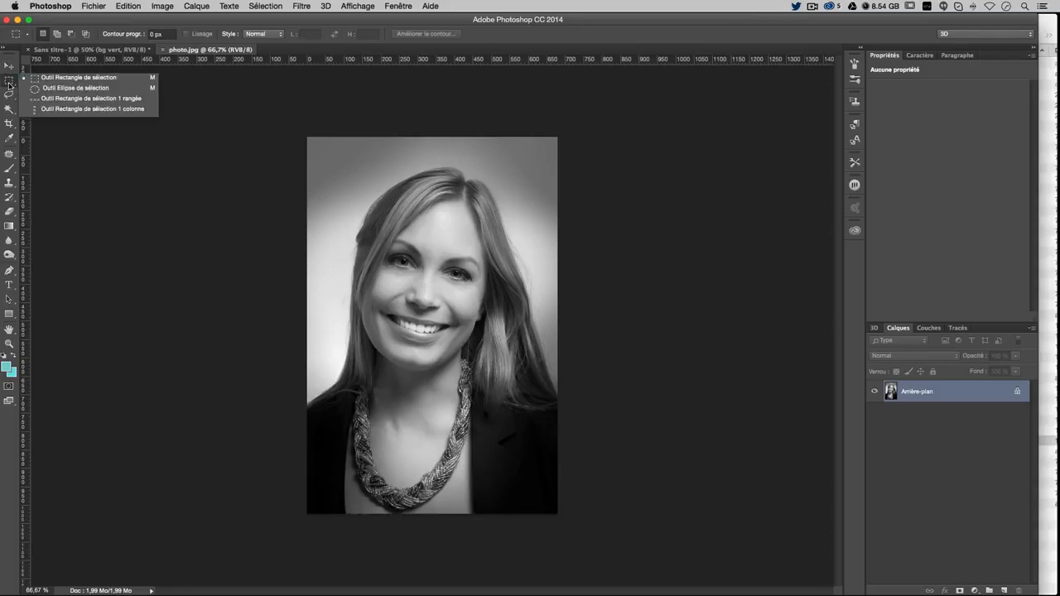
click(80, 93)
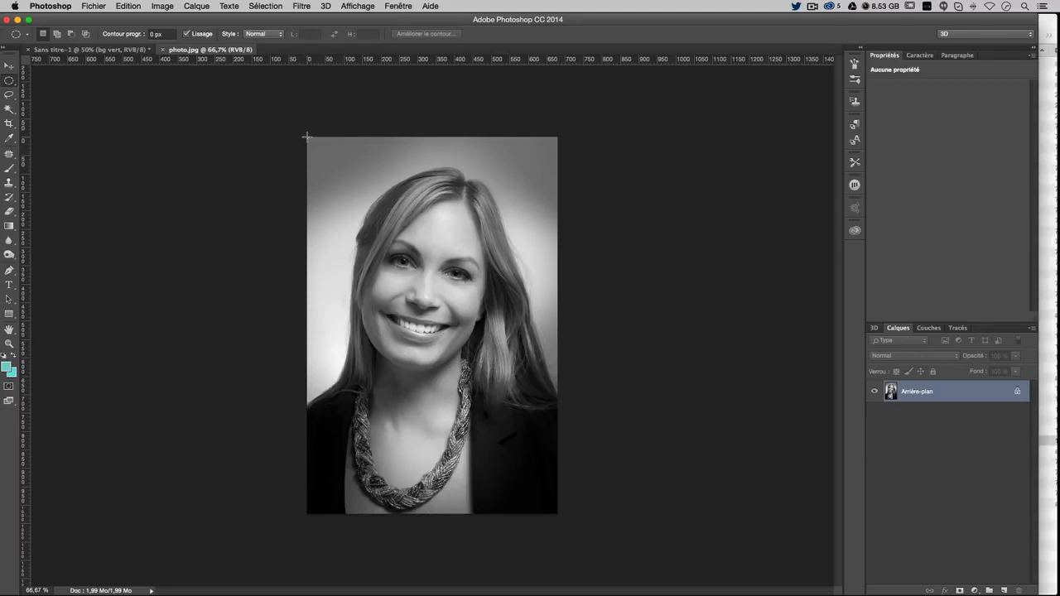
drag(307, 136, 557, 400)
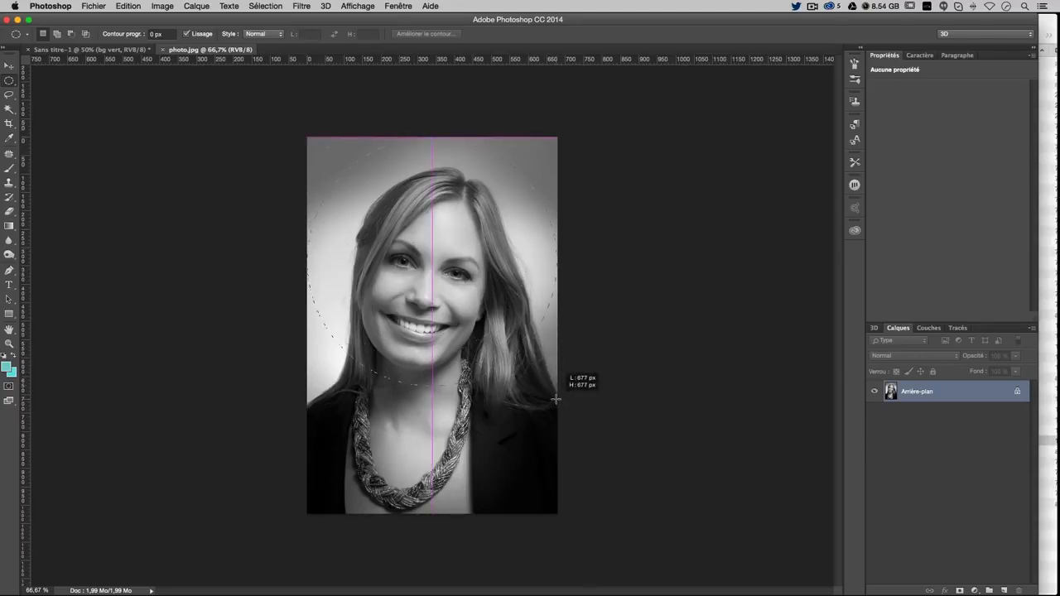
drag(555, 400, 557, 401)
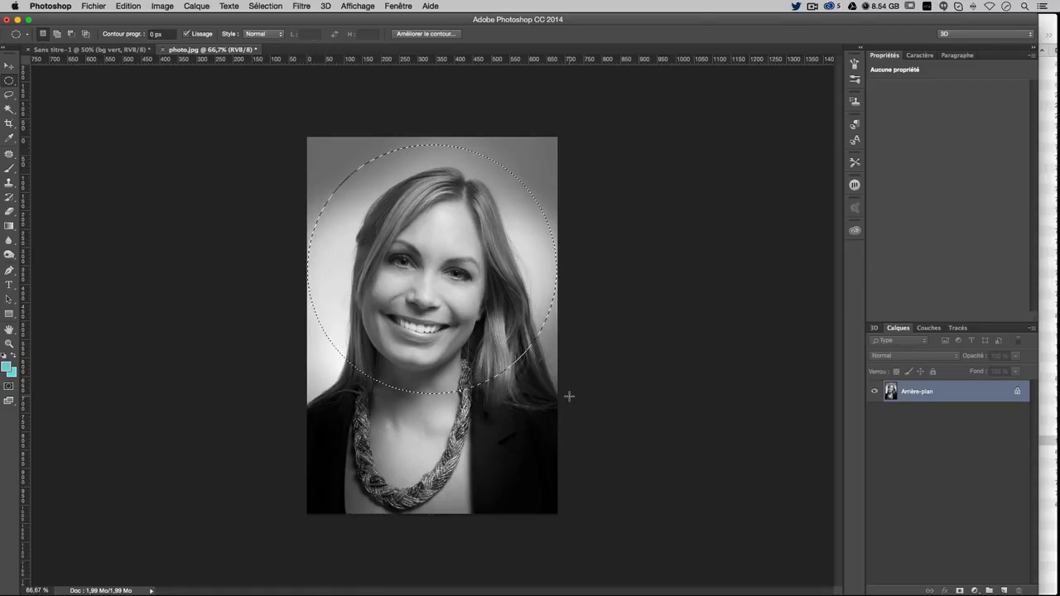
key(super+c)
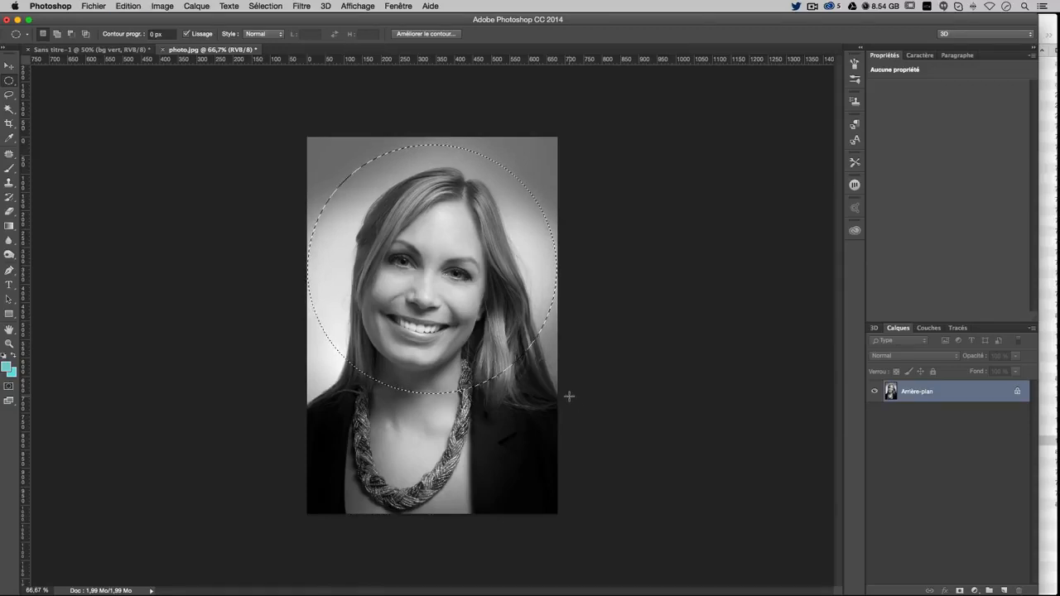
click(114, 51)
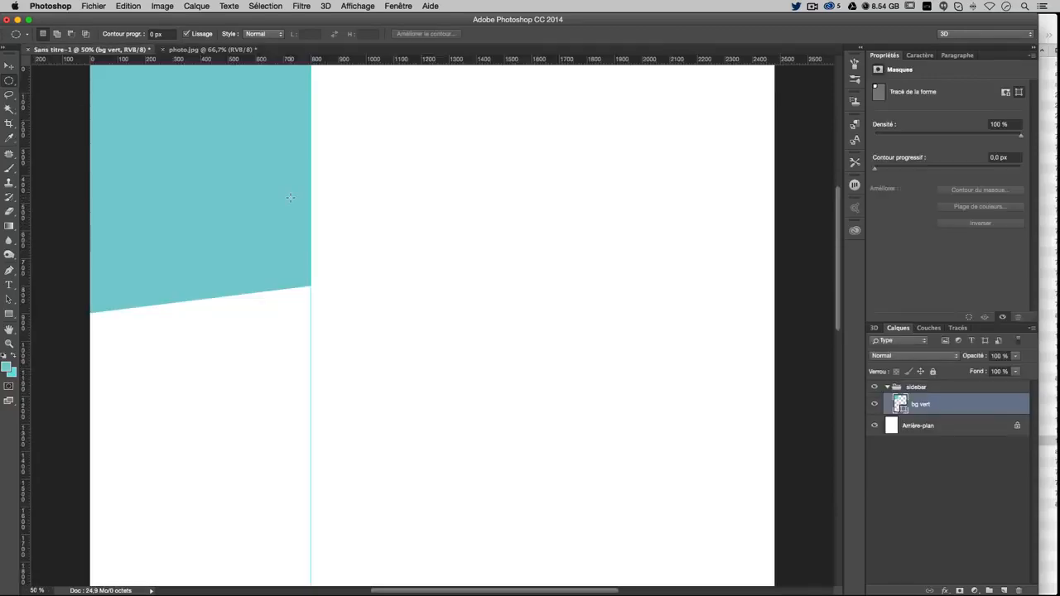
Paste the round portrait, shrink it into the teal header, then drag out a vertical guide
scroll(290, 197, up, 3)
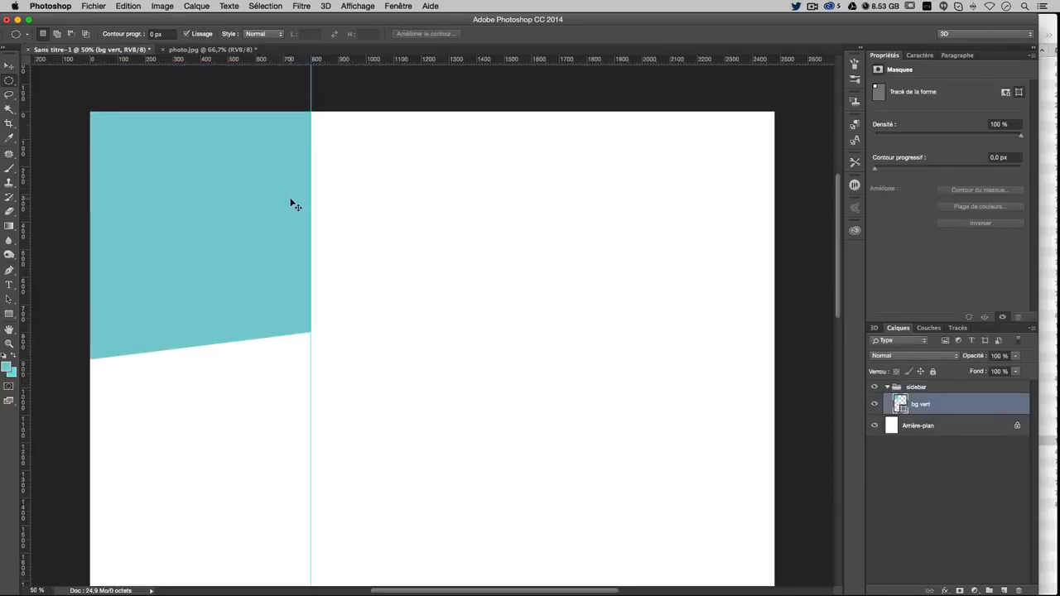
key(super+v)
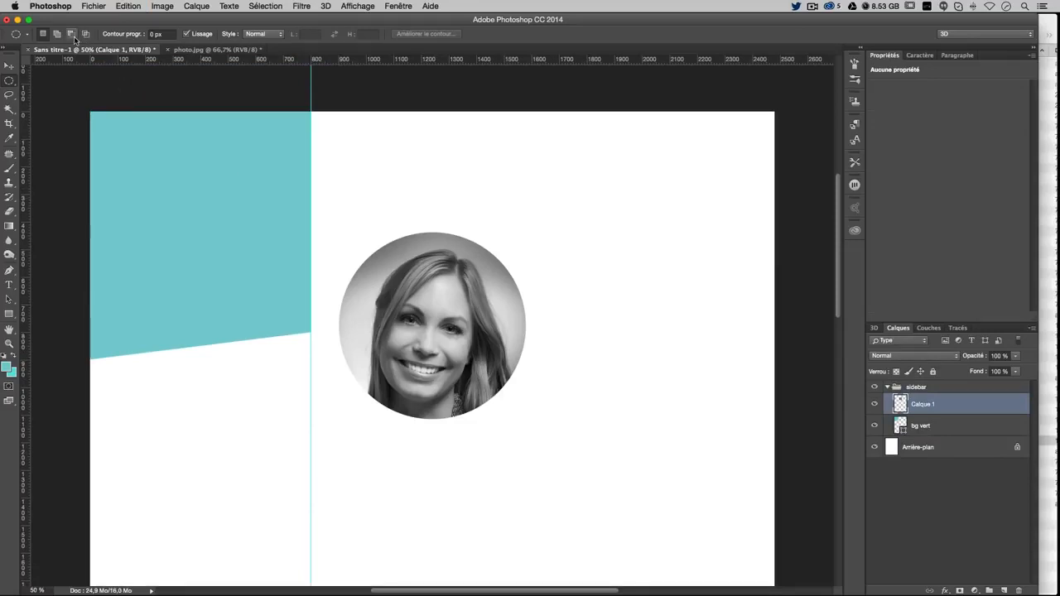
key(v)
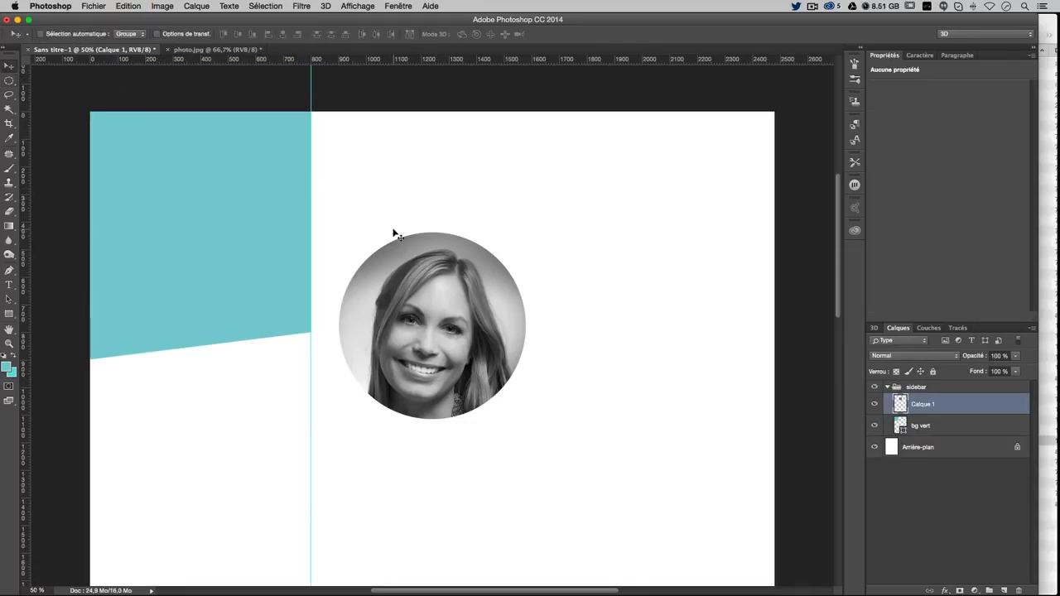
drag(443, 333, 212, 228)
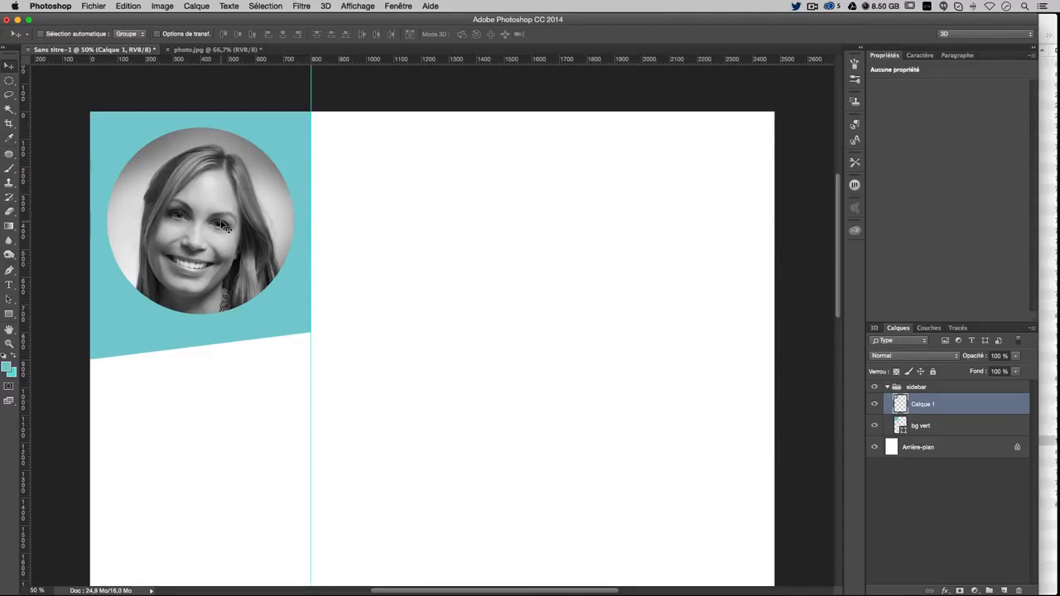
key(super+t)
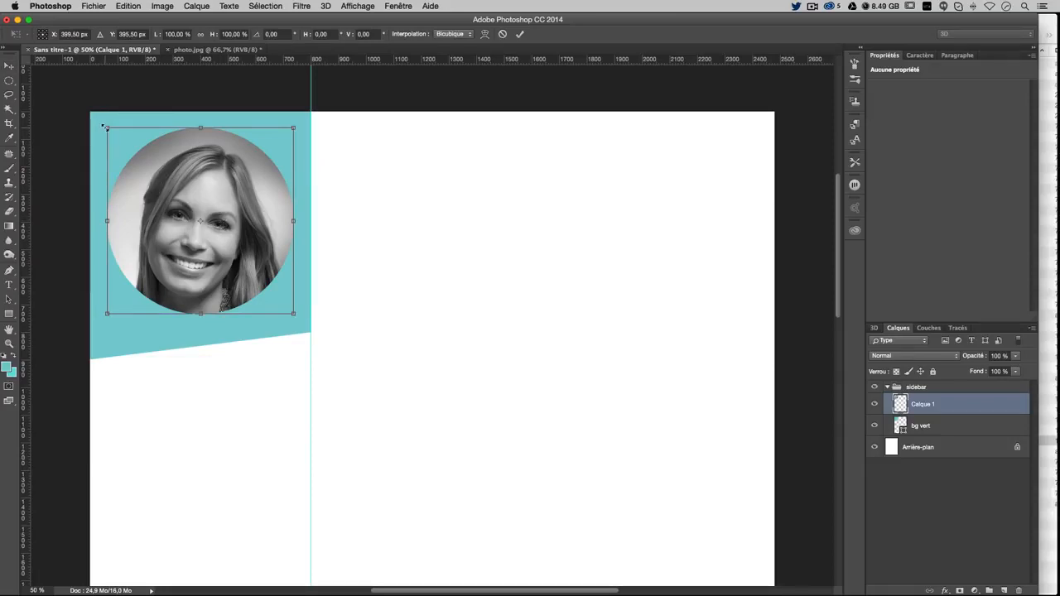
drag(104, 127, 176, 195)
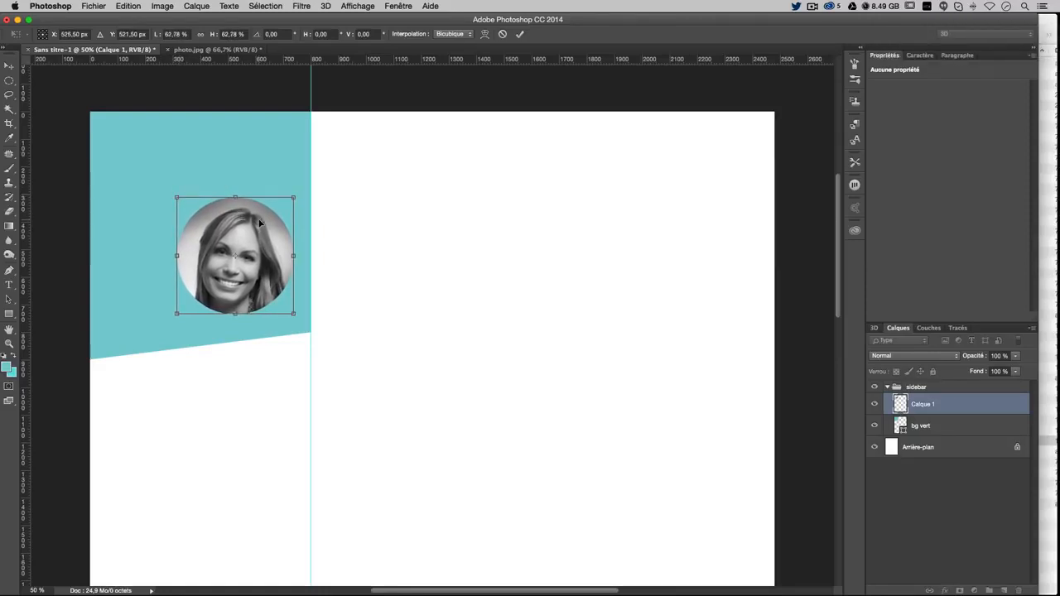
key(Return)
drag(227, 216, 202, 178)
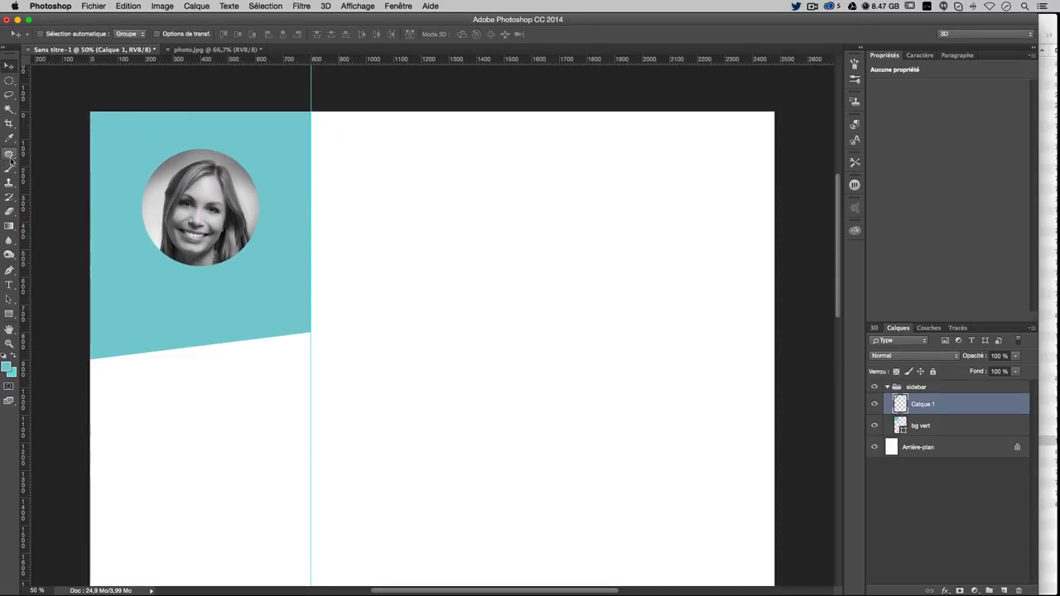
drag(30, 138, 121, 143)
Add inner-margin guides, measuring with a marquee box to place the right one at 686 px
drag(23, 209, 20, 142)
click(10, 81)
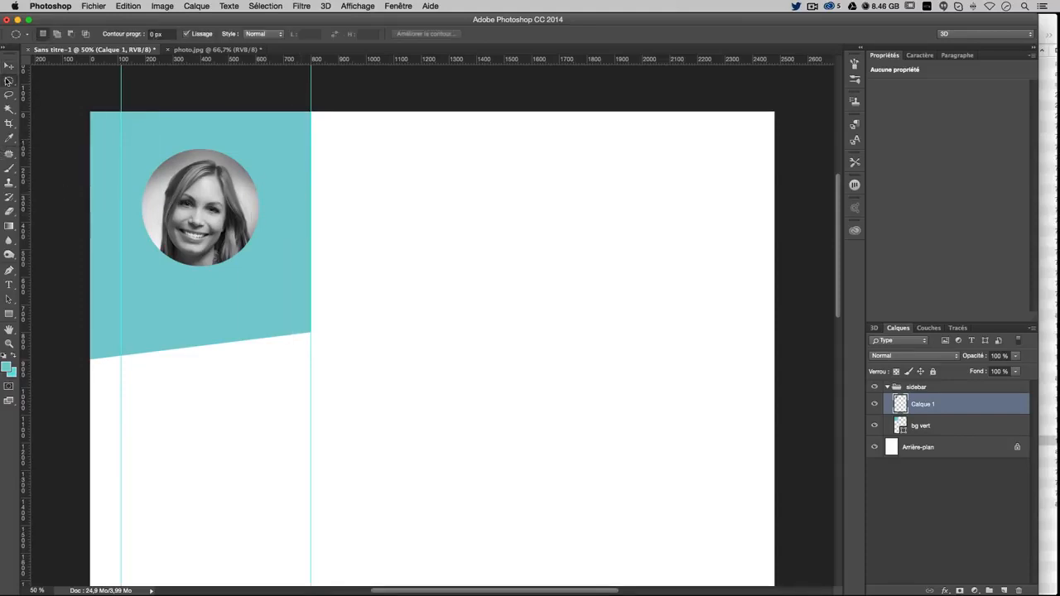
click(50, 79)
drag(310, 112, 279, 155)
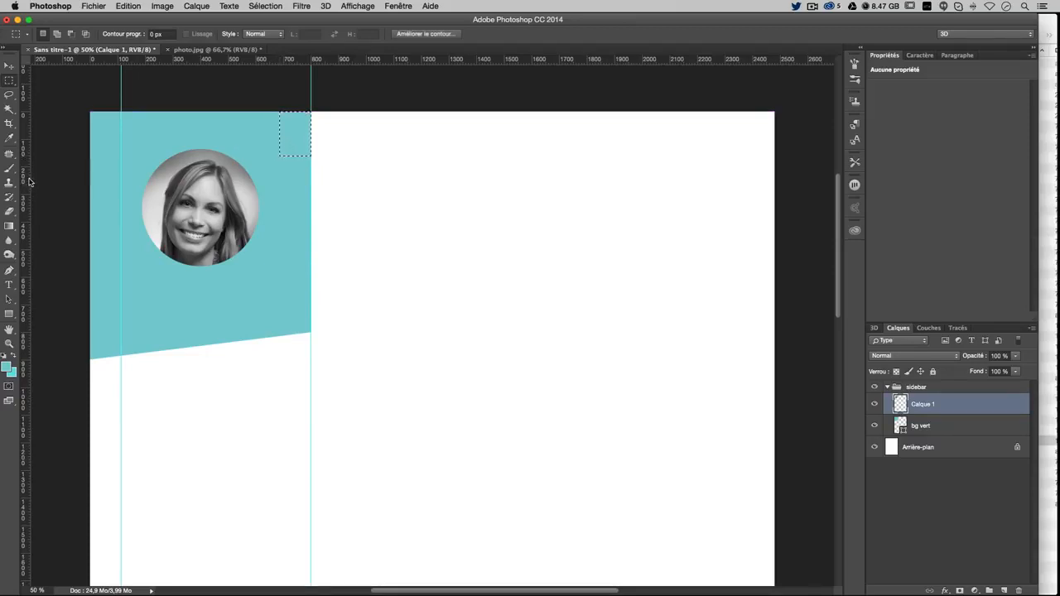
drag(25, 188, 280, 124)
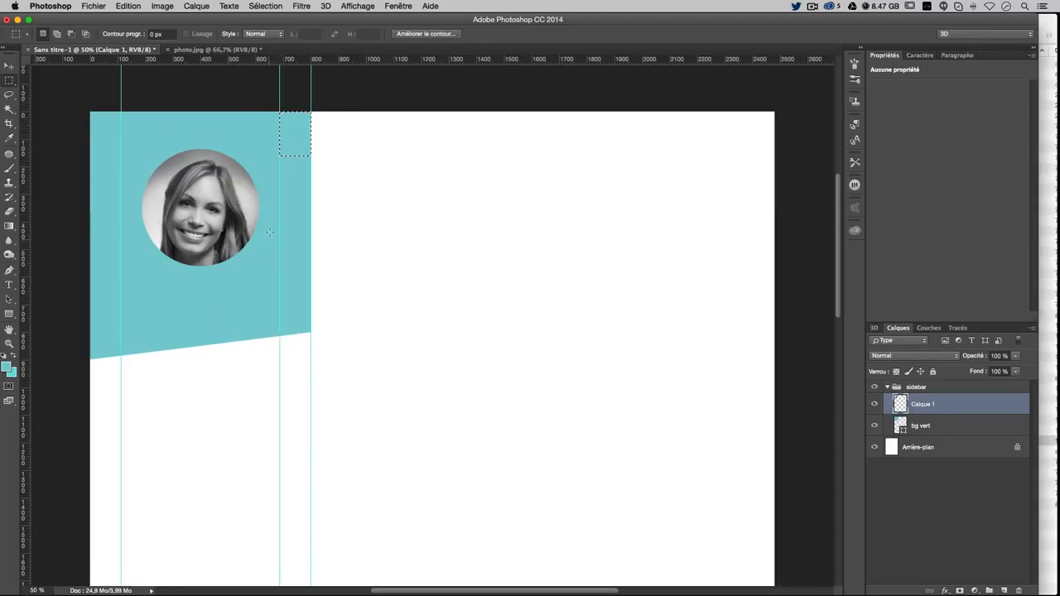
key(super+d)
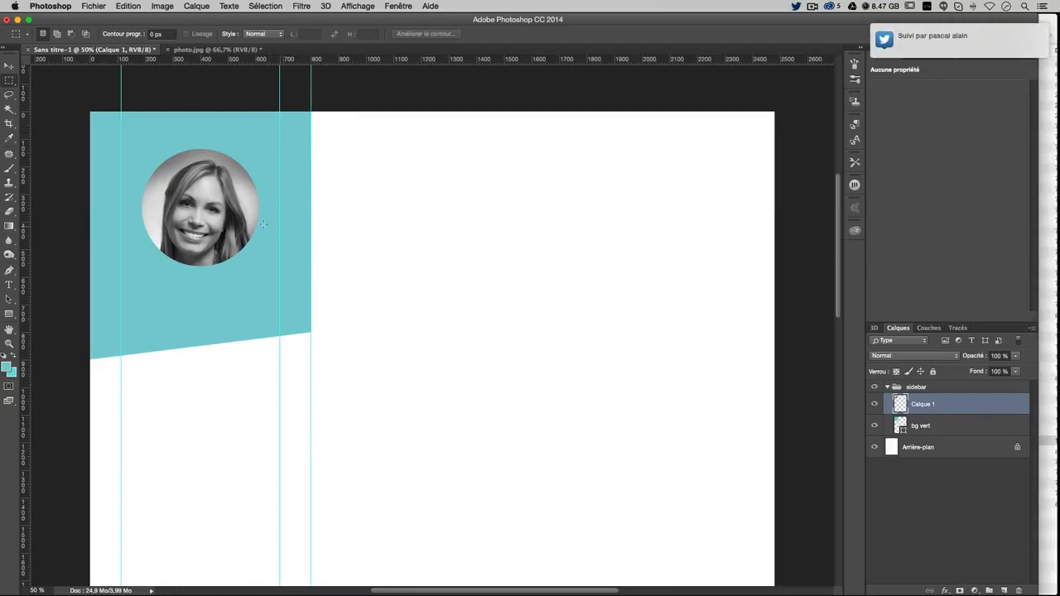
click(9, 64)
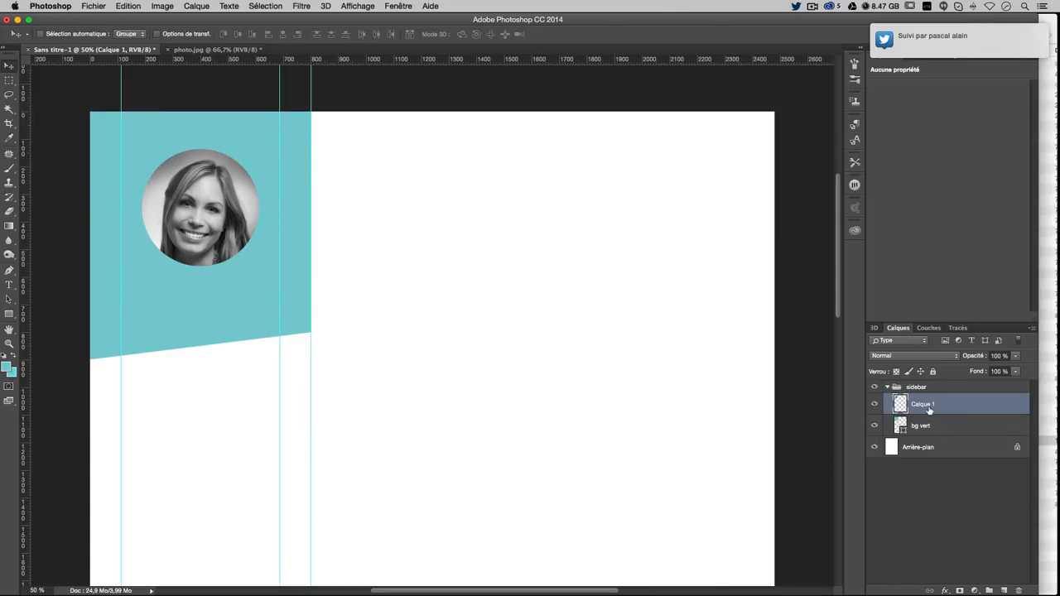
Rename the Calque 1 portrait layer to 'photo'
double_click(925, 404)
text(photo)
key(Return)
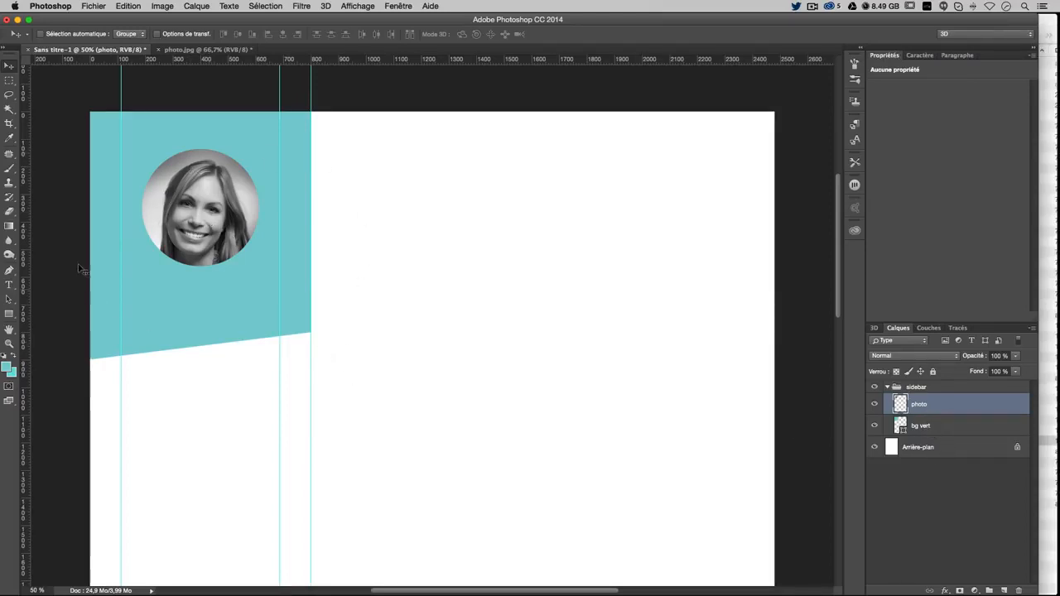
Nudge the portrait with arrow keys until it sits centred between the margin guides
key(super)
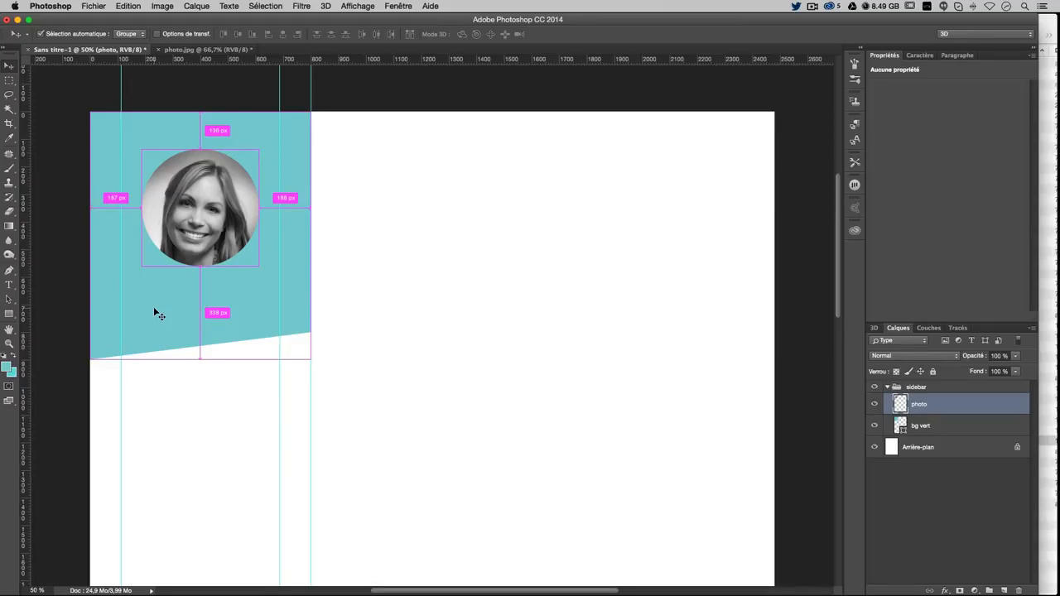
key(Left)
key(Left)
key(Left)
key(Left)
key(Left)
key(Left)
key(Left)
key(Left)
key(Left)
key(Left)
key(Left)
key(Left)
key(Left)
key(Left)
key(Left)
key(Left)
key(Left)
key(Left)
key(Left)
key(Left)
key(Left)
key(Left)
key(Left)
key(Left)
key(Left)
key(Left)
key(Left)
key(Left)
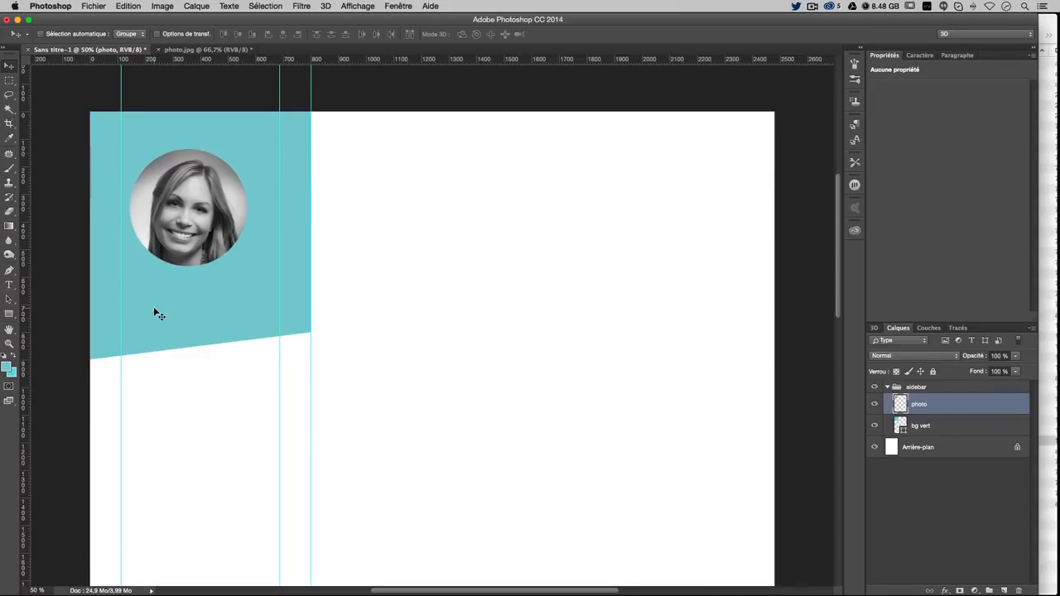
key(super)
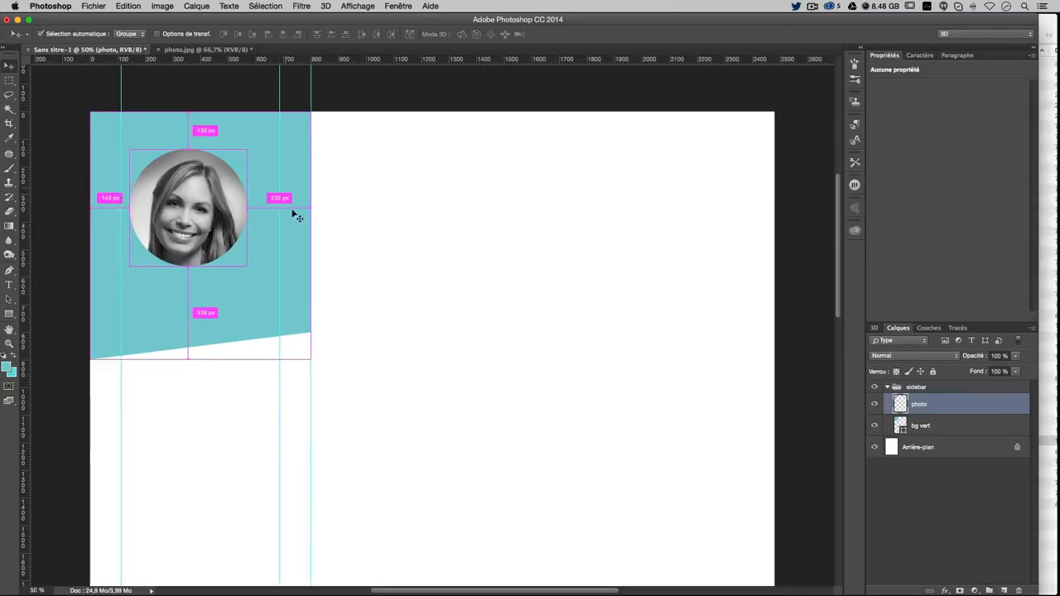
key(Right)
key(Right)
key(Right)
key(Right)
key(Right)
key(Right)
key(Right)
key(Right)
key(Right)
key(Right)
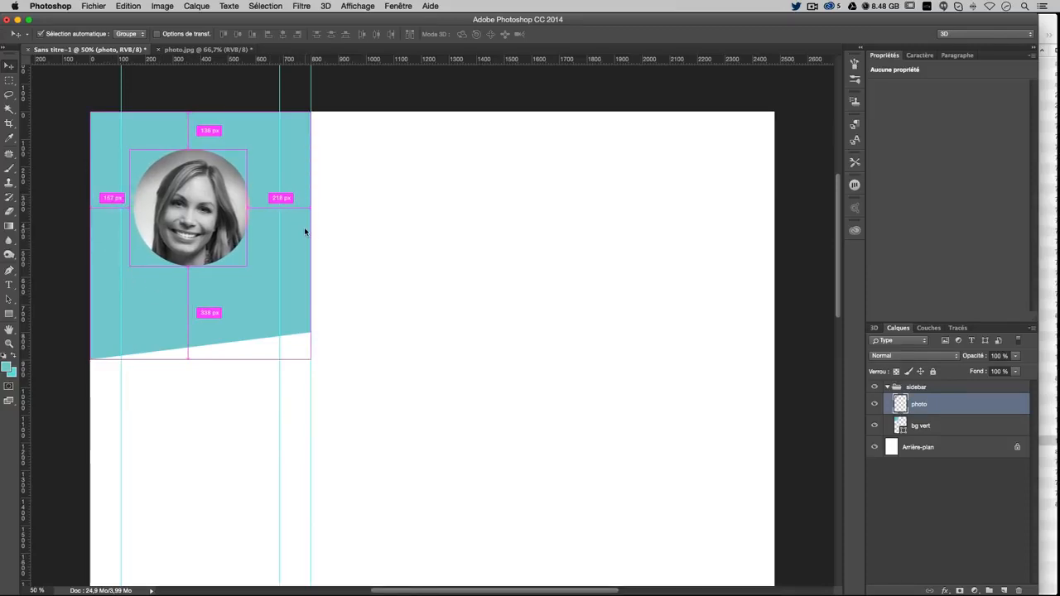
key(Right)
key(Right)
key(Right)
key(Right)
key(Right)
key(Right)
key(Right)
key(Right)
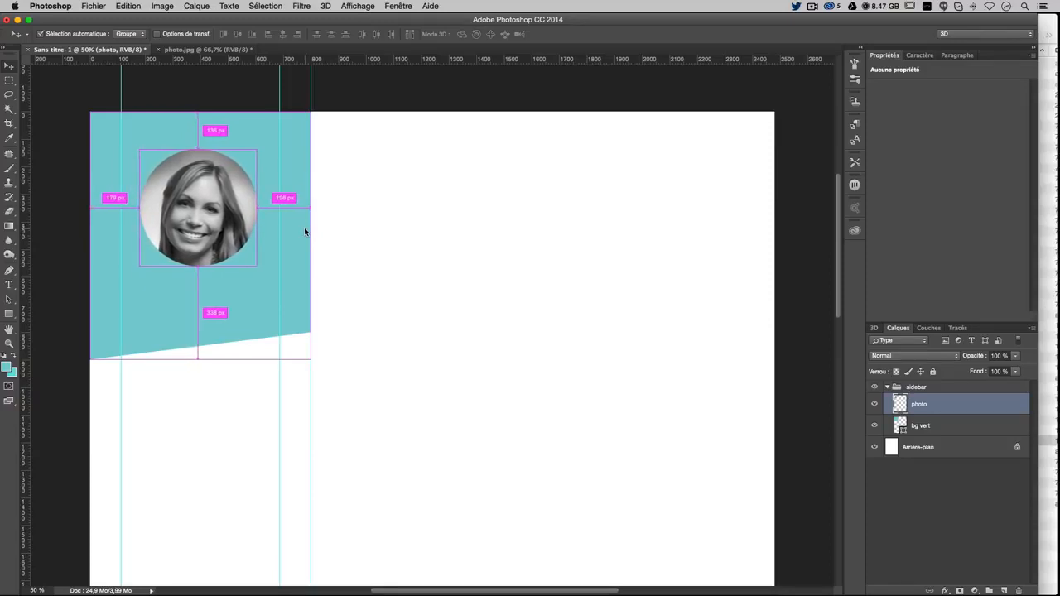
key(Right)
key(Right)
key(Right)
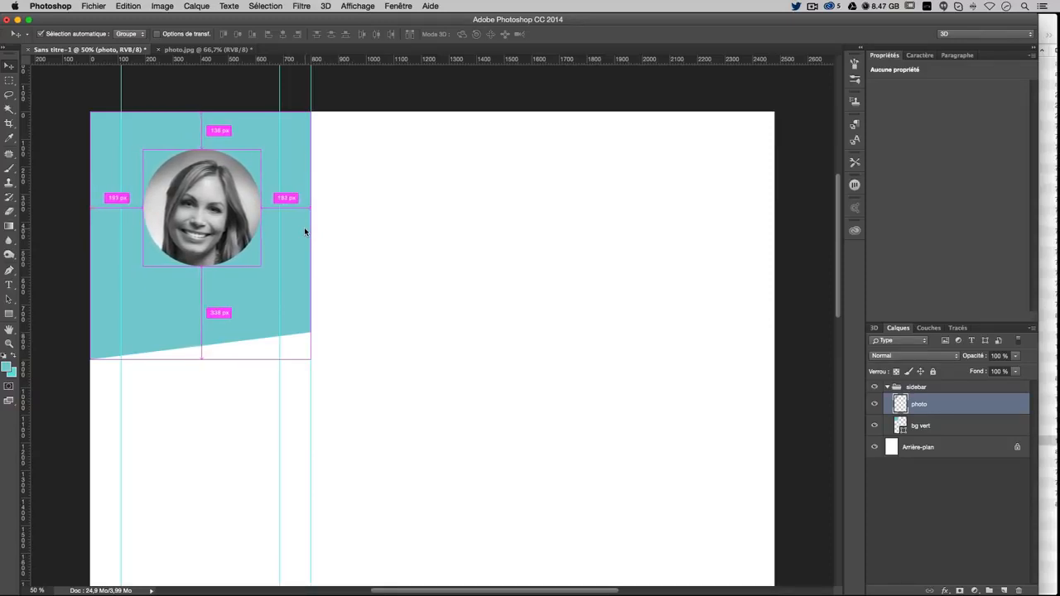
key(Right)
key(Right)
key(Right)
key(Right)
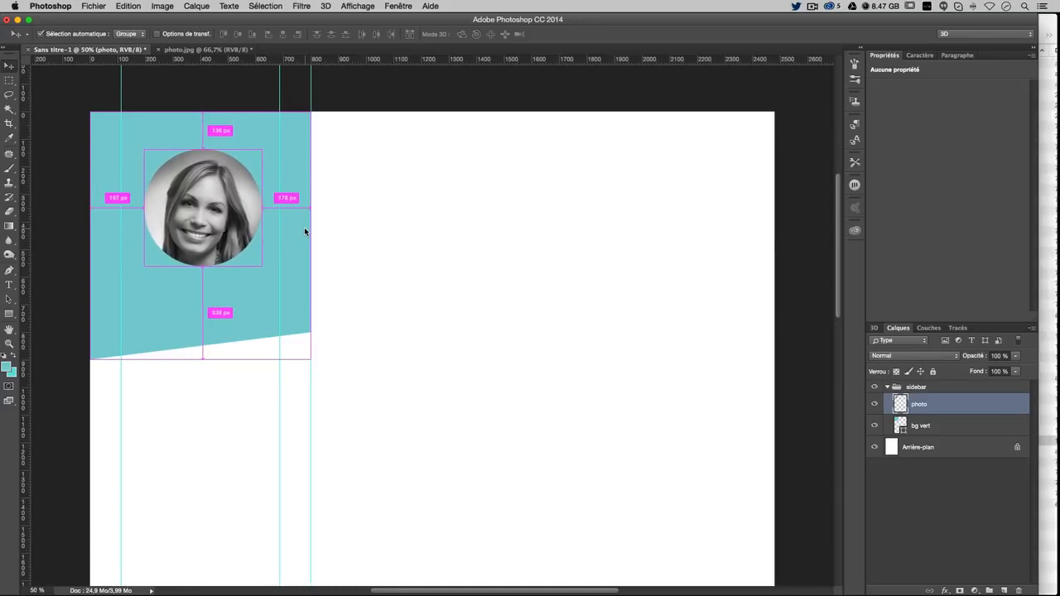
key(Left)
key(Left)
key(Left)
key(Left)
key(Left)
key(Left)
key(Left)
key(Left)
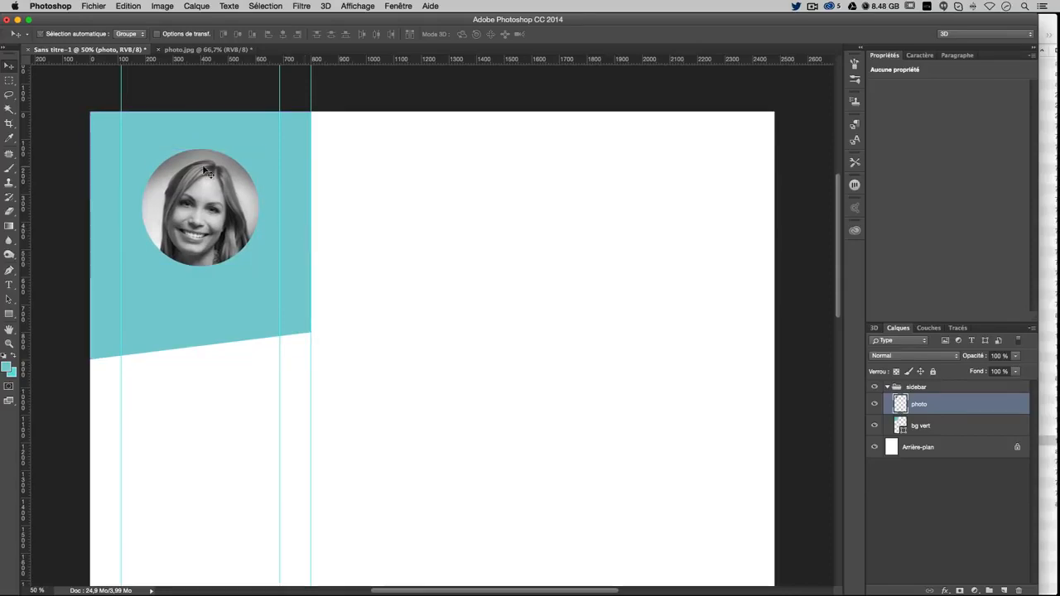
key(Up)
key(Up)
key(Up)
key(Up)
key(Up)
key(Up)
key(Up)
key(Up)
key(Up)
key(Up)
key(Up)
key(Up)
key(Up)
key(Up)
key(Up)
key(Up)
key(Up)
key(Up)
key(Up)
key(Up)
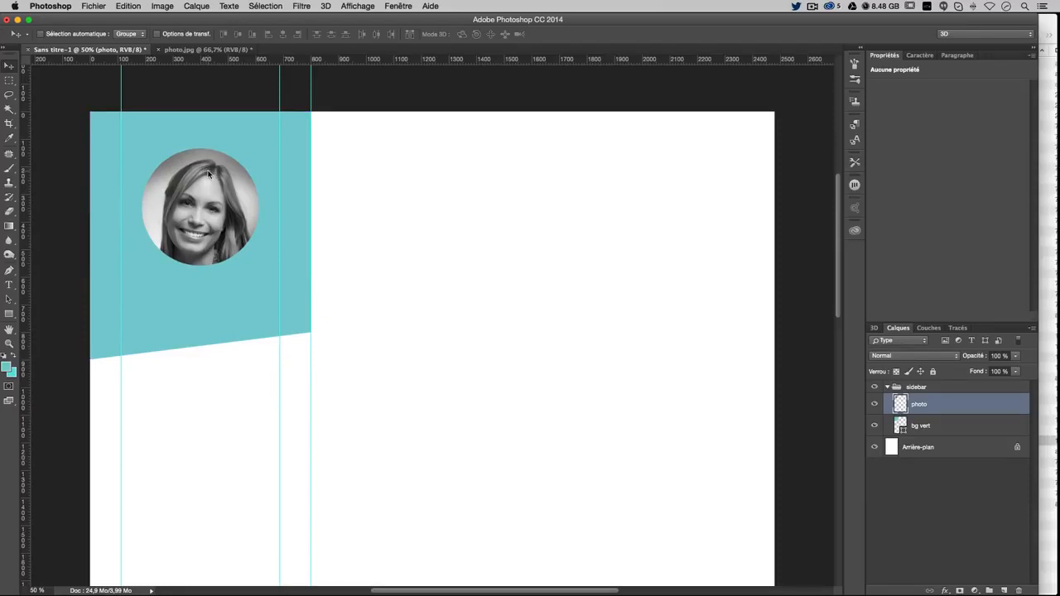
key(Up)
key(Up)
key(Up)
key(Up)
key(Up)
key(Up)
key(Up)
key(Up)
key(Up)
key(Up)
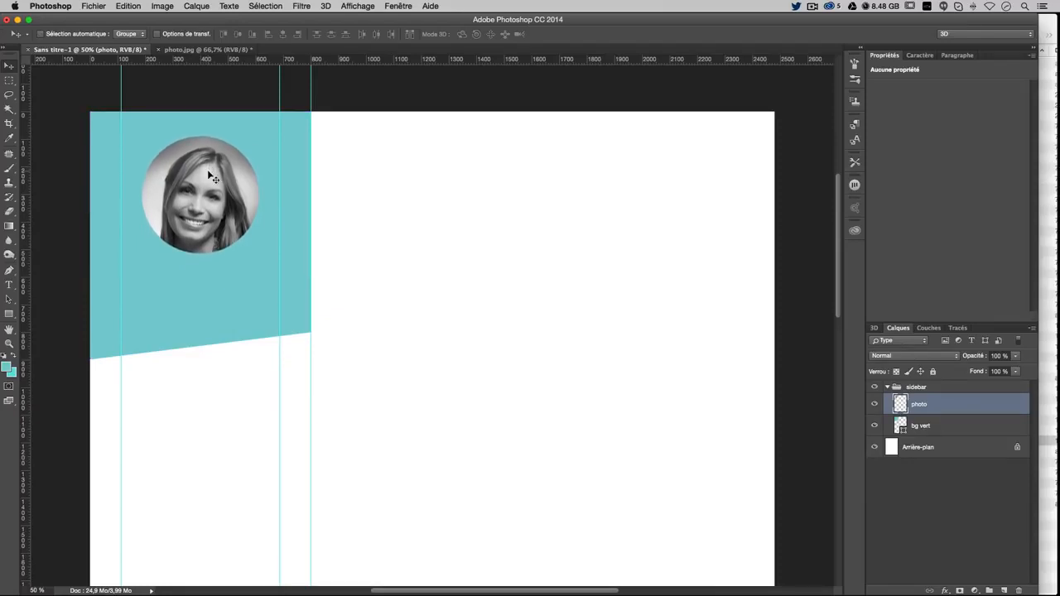
key(Down)
key(Down)
key(Down)
key(Down)
Replace the portrait's thin black outline with a 7 px white (ffffff) stroke
double_click(970, 408)
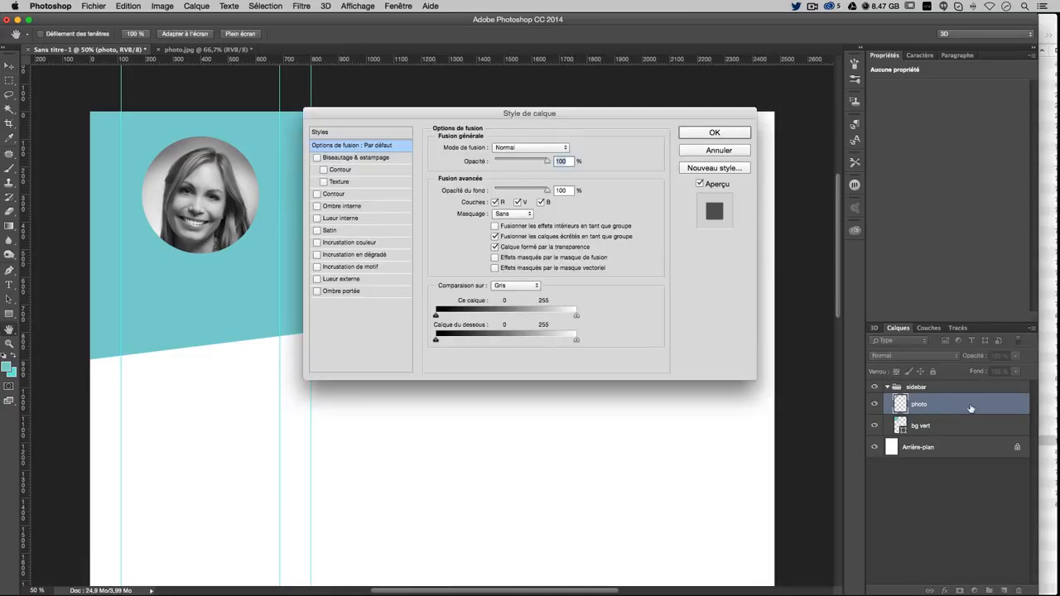
click(333, 196)
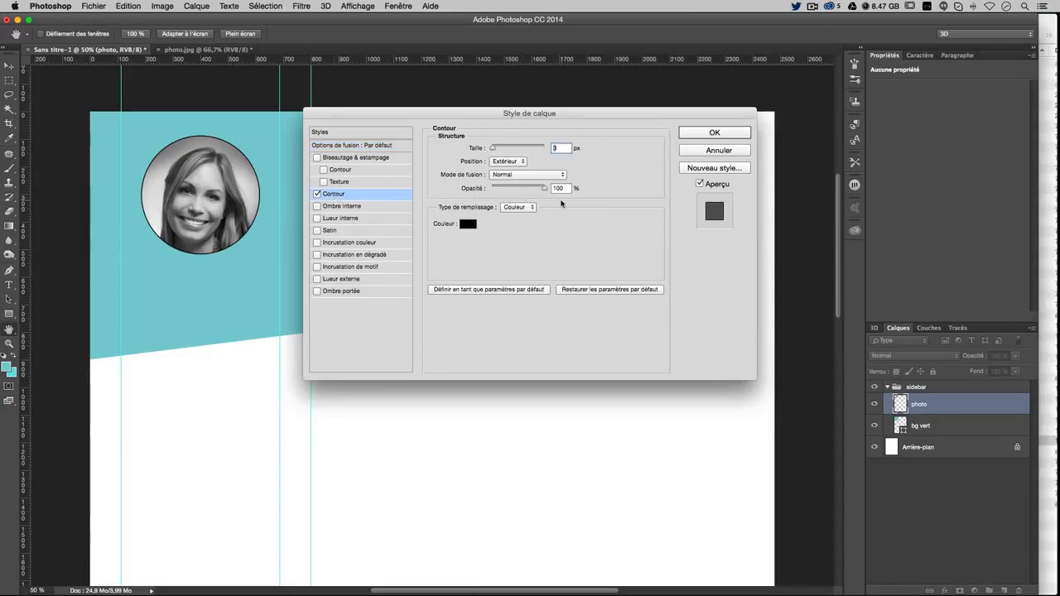
text(5)
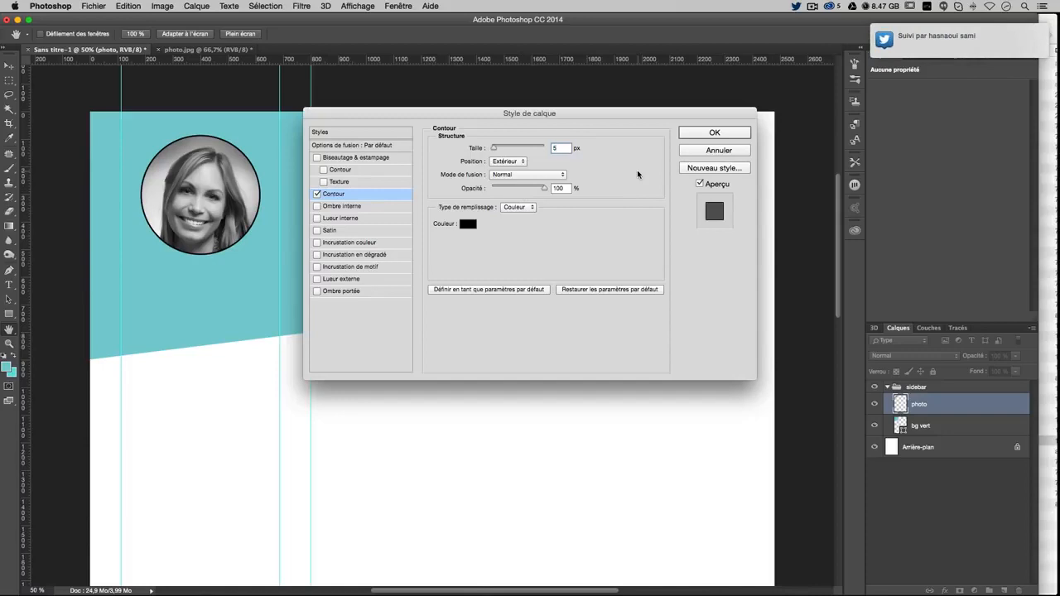
text(1)
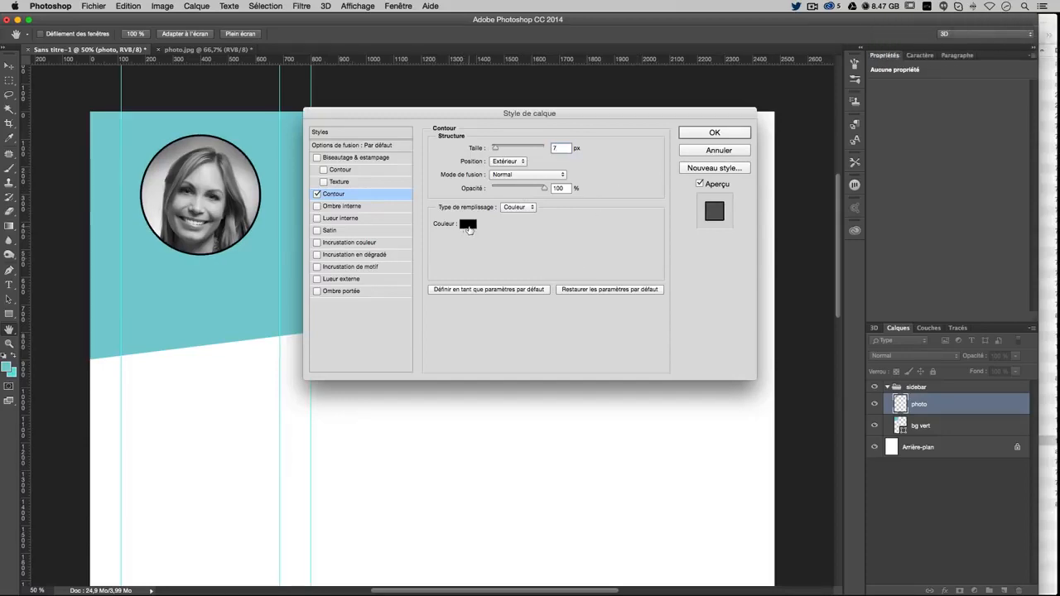
click(468, 224)
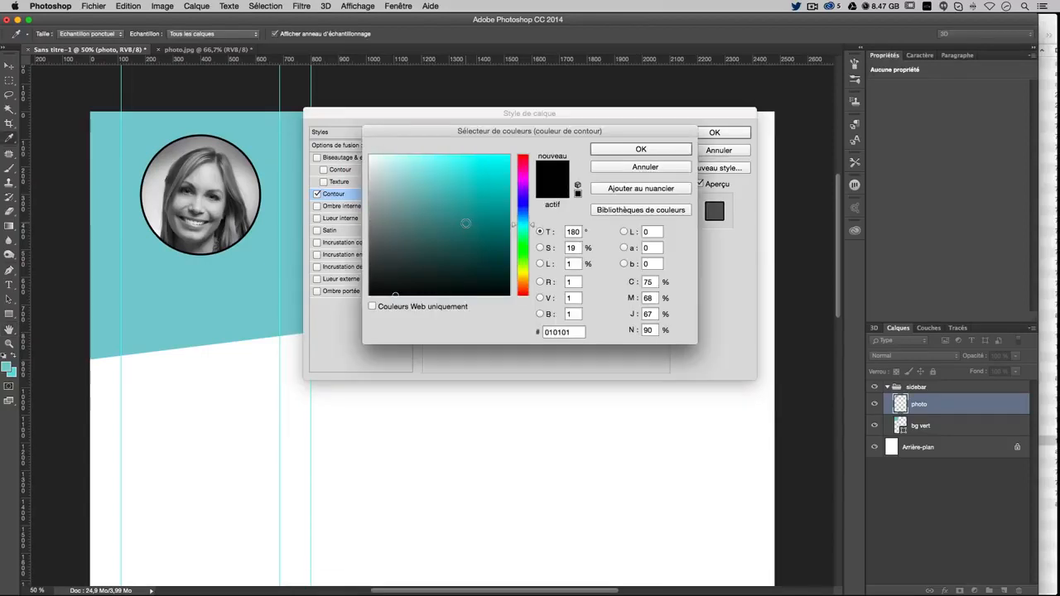
drag(420, 180, 368, 155)
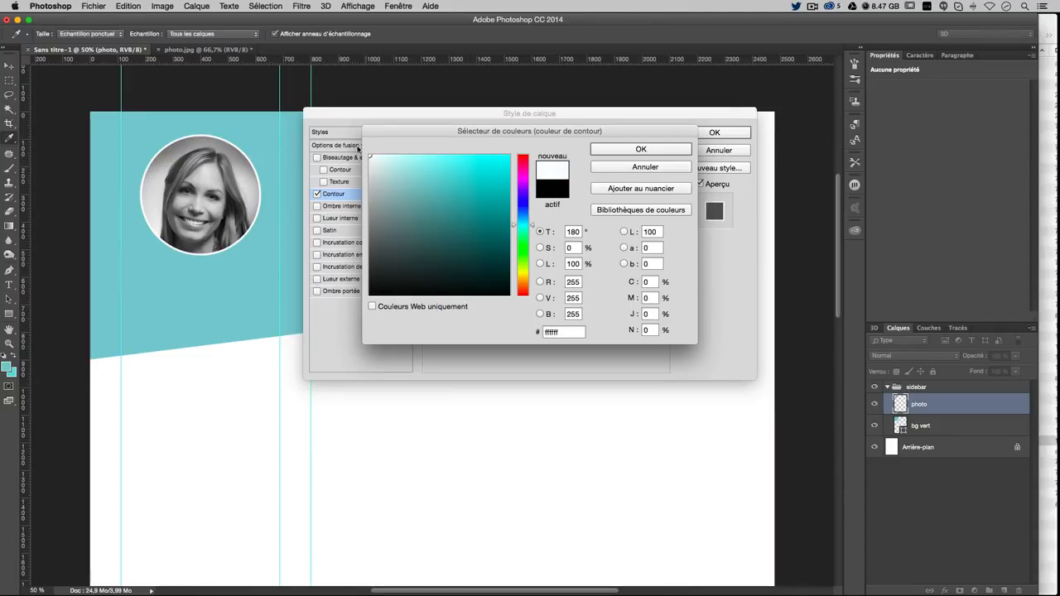
click(641, 149)
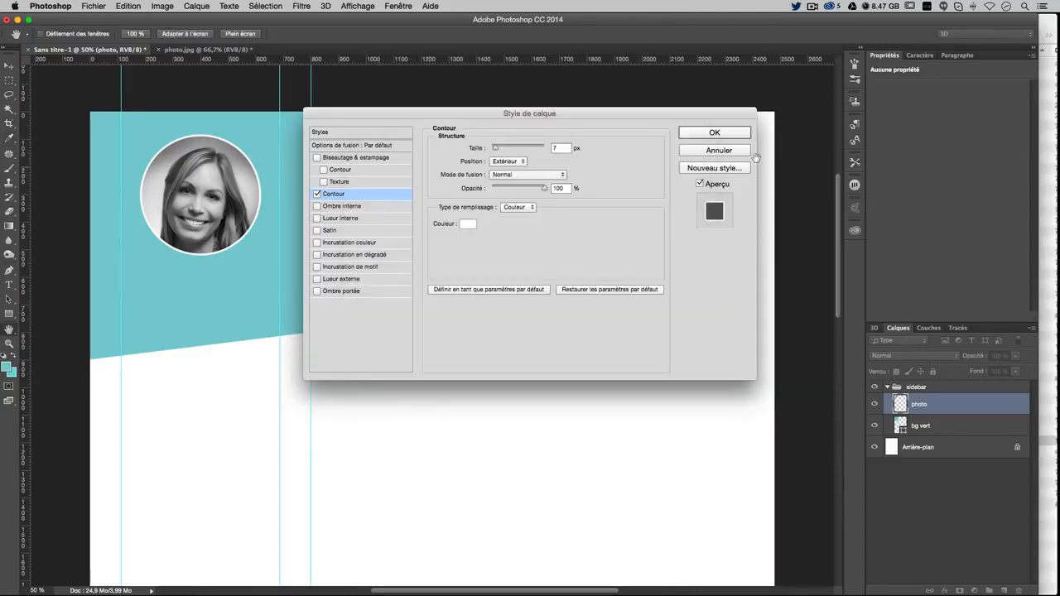
click(714, 133)
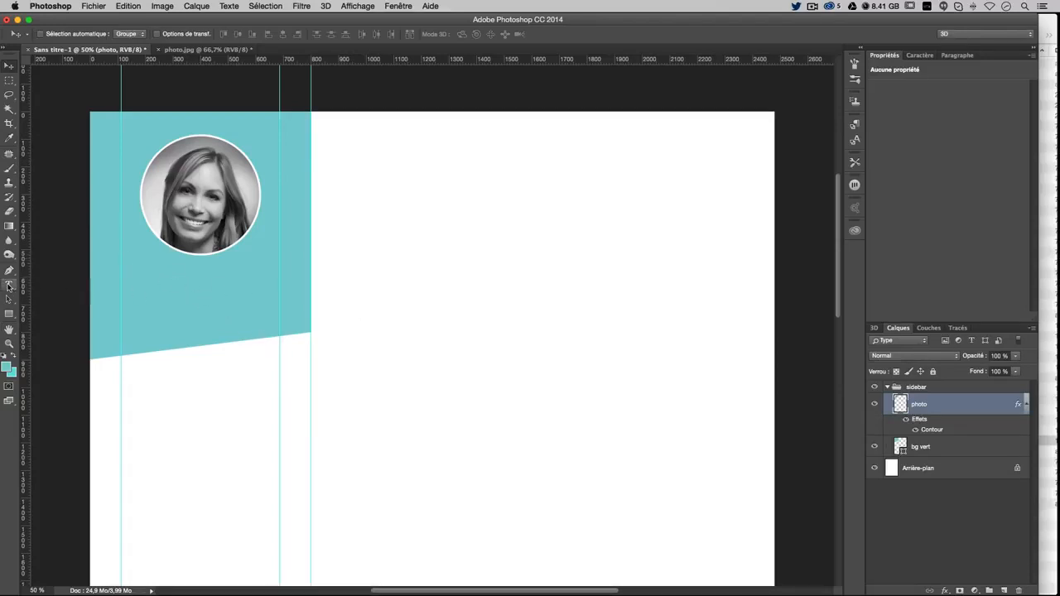
Set white as the foreground colour and type the person's name below the photo
click(4, 355)
click(12, 357)
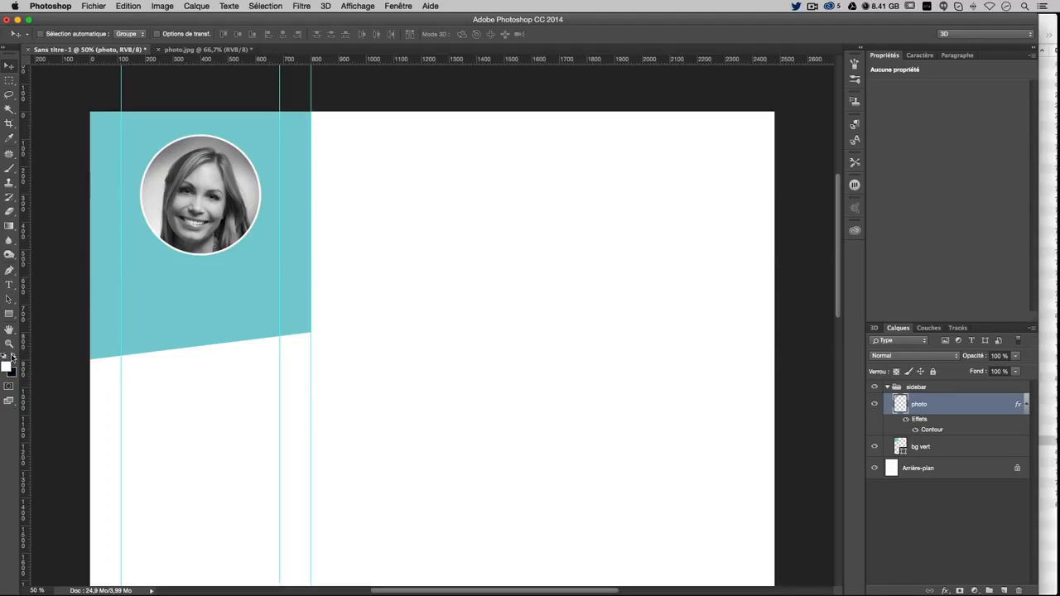
click(9, 285)
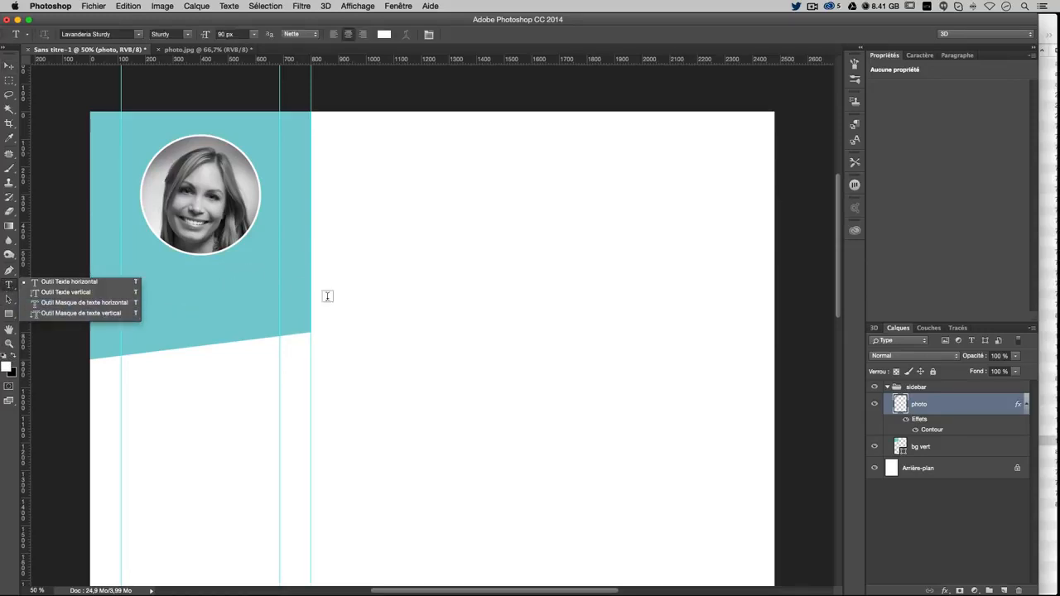
click(176, 295)
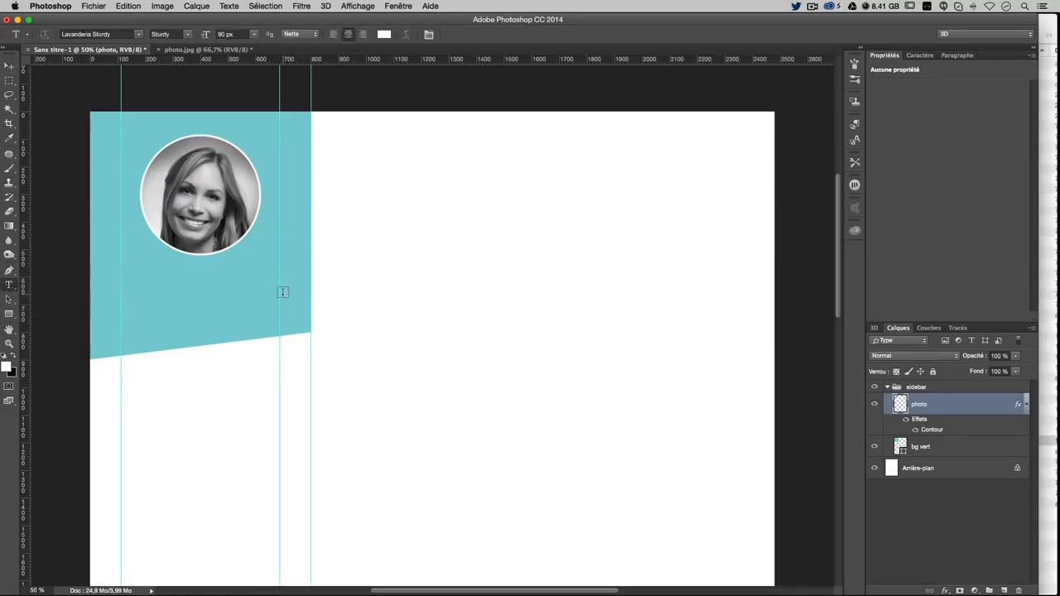
click(184, 296)
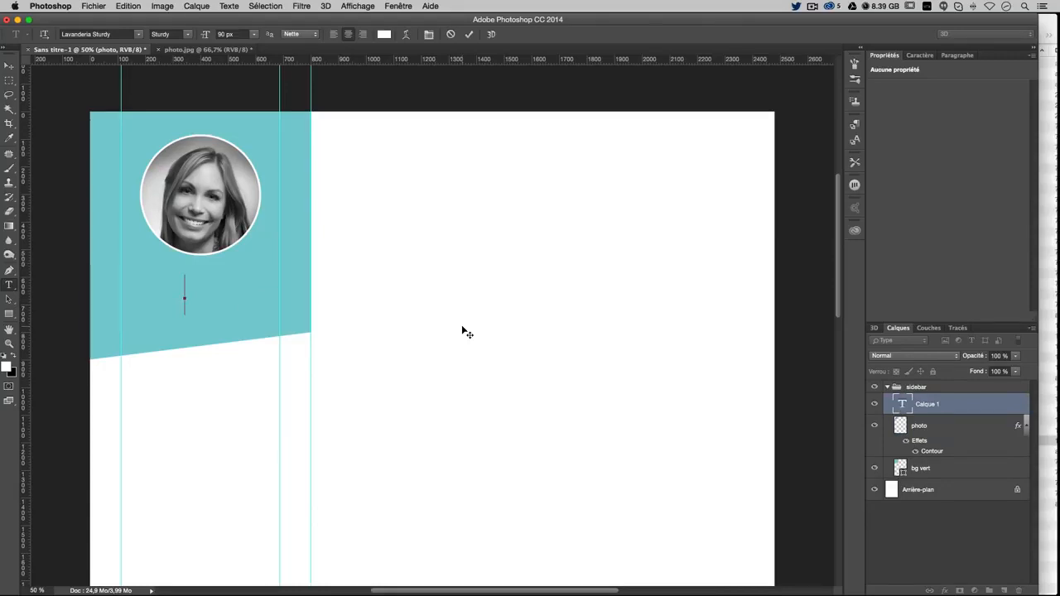
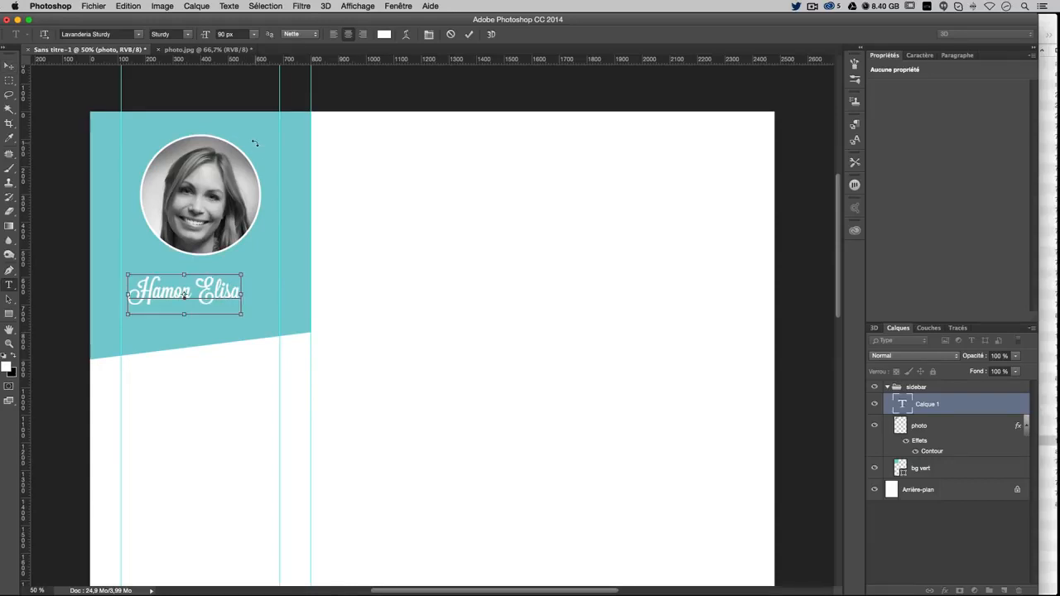
Select the whole name line and bring up the Character panel
key(super+a)
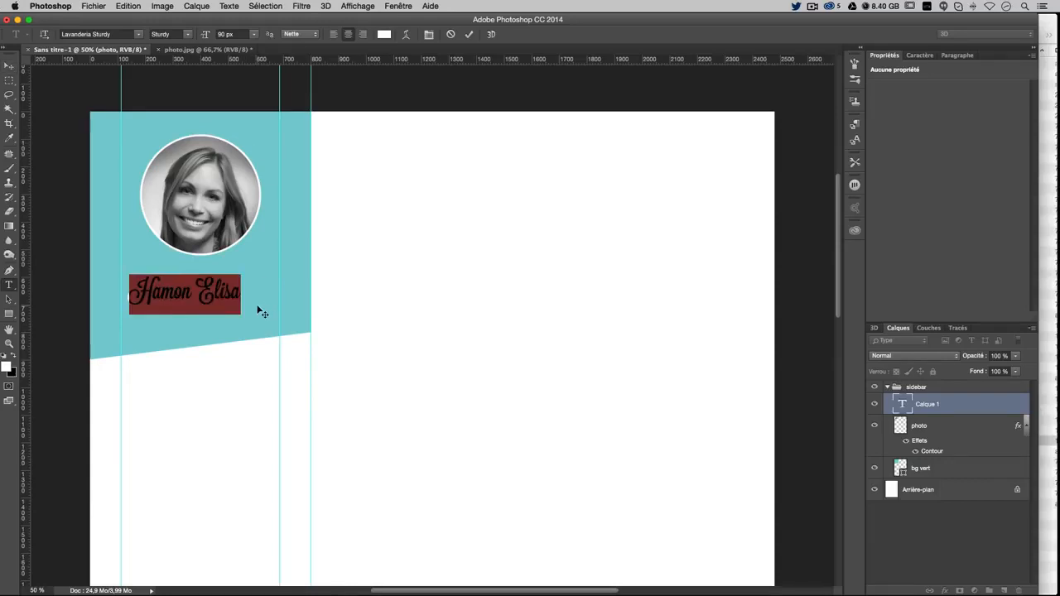
key(super+t)
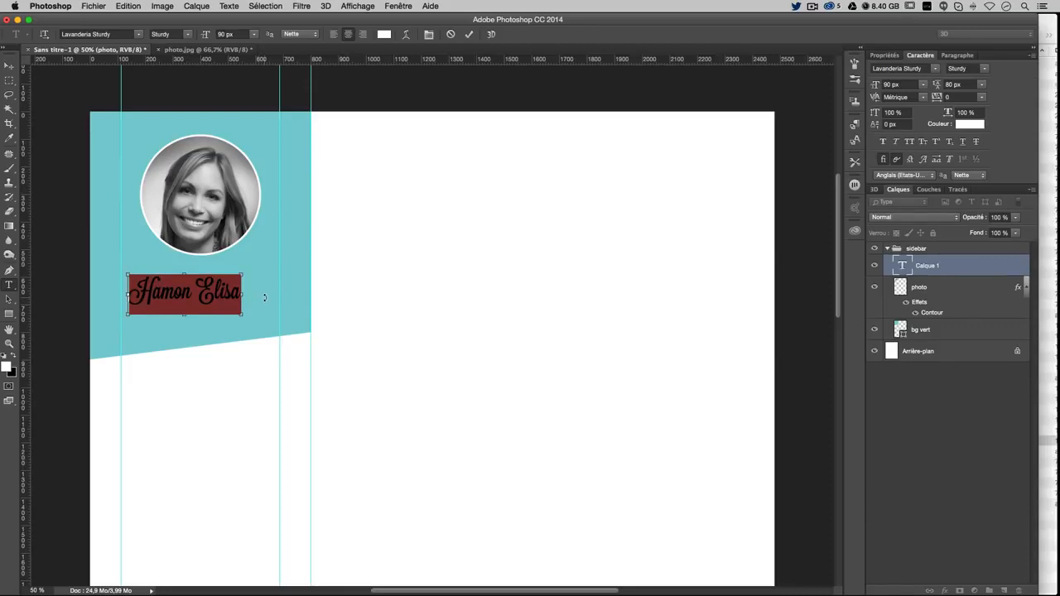
key(super+t)
key(super+t)
key(super+t)
key(super+t)
key(super+t)
key(super+t)
key(super+t)
key(super+t)
key(super+t)
key(super+t)
double_click(201, 291)
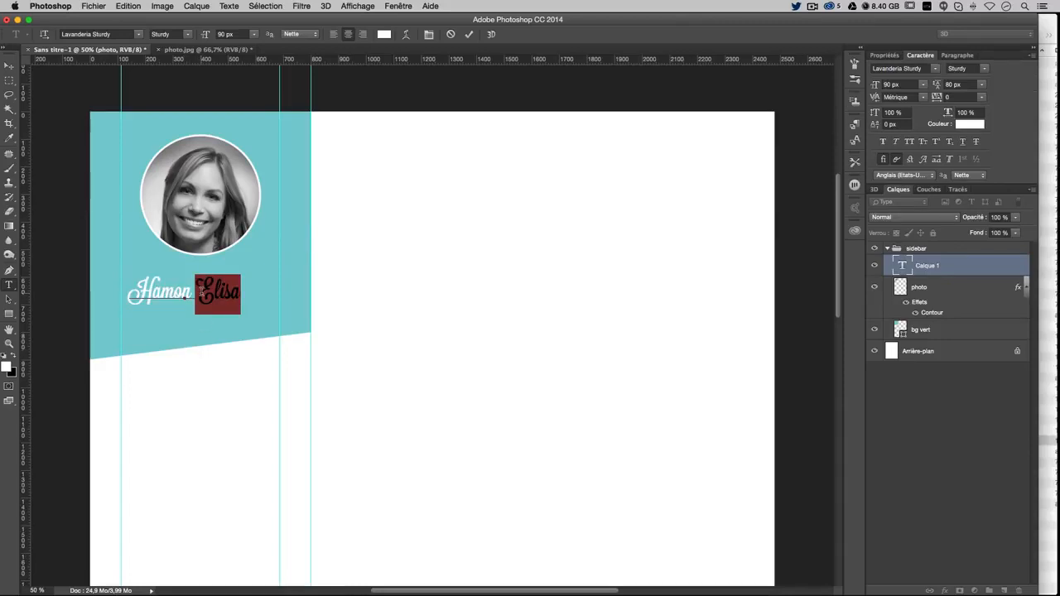
triple_click(201, 291)
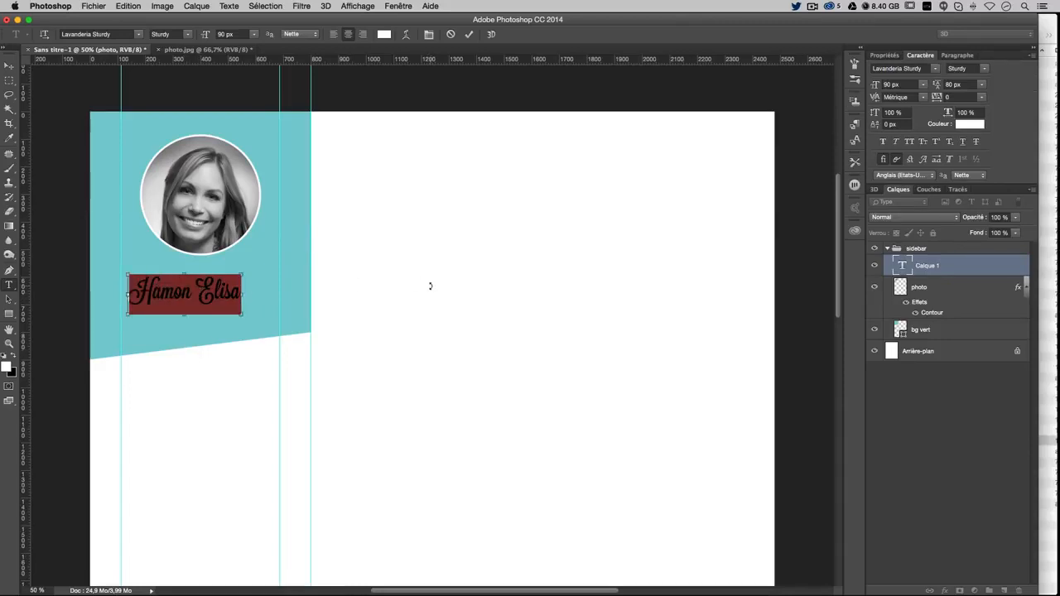
Set the name's font to Lavanderia Sturdy
key(super+t)
key(super+t)
key(super+t)
key(super+t)
click(927, 68)
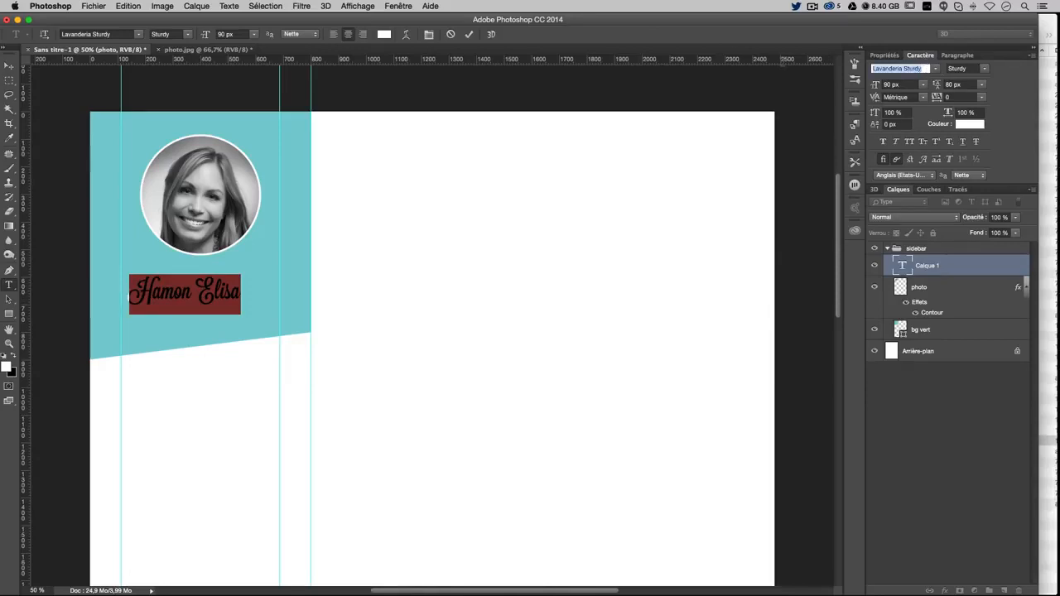
click(935, 68)
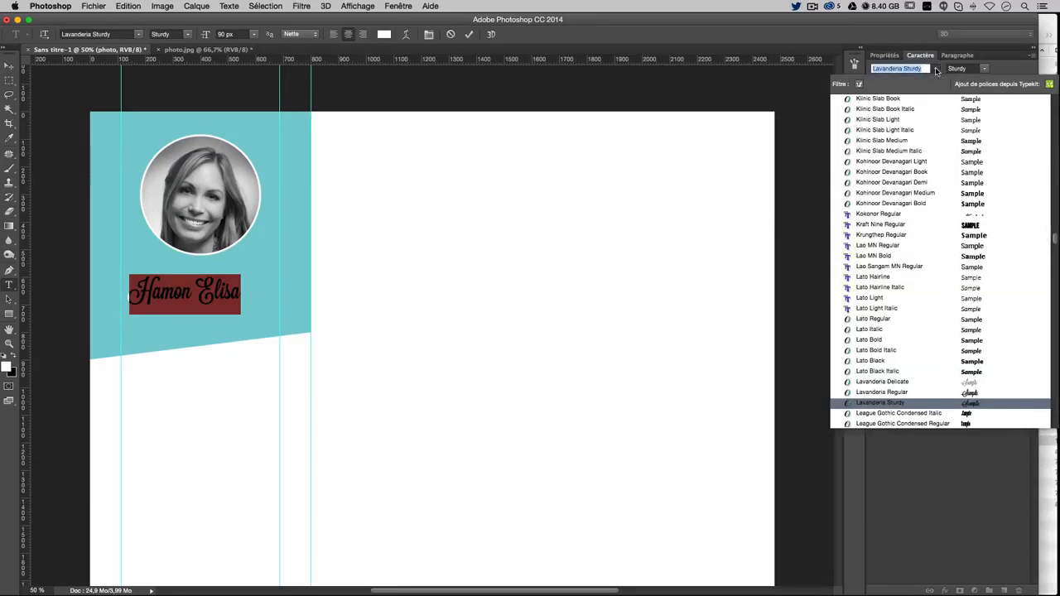
click(925, 68)
drag(925, 69, 845, 67)
text(ll)
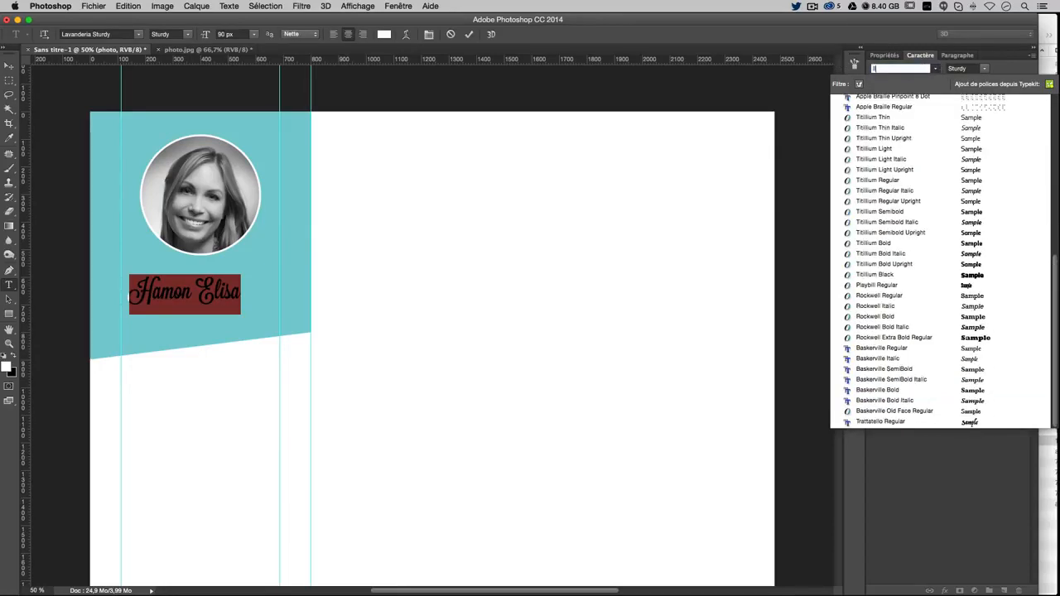
text(ave)
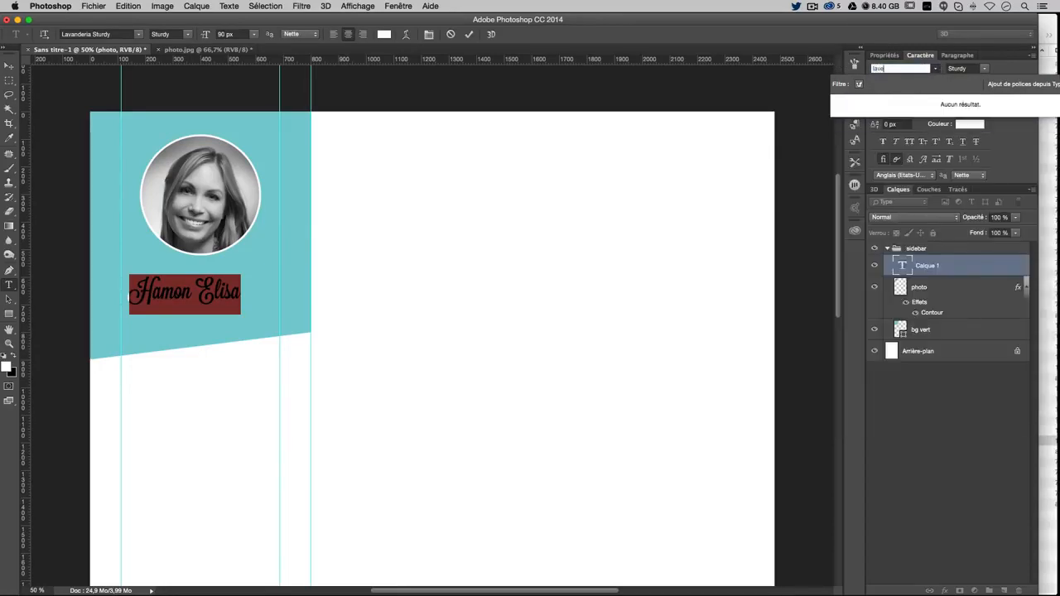
key(BackSpace)
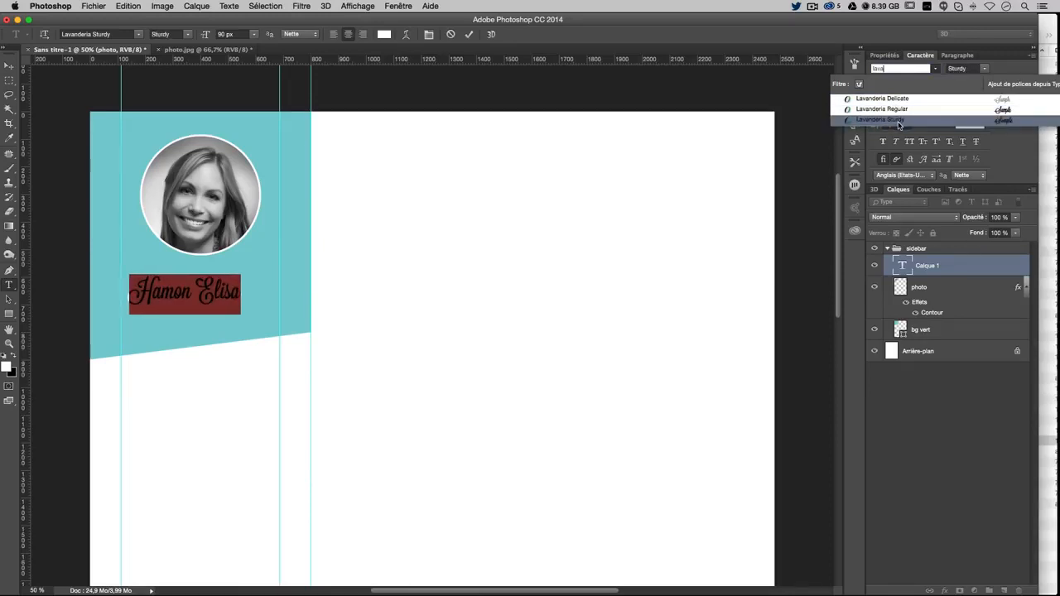
click(897, 121)
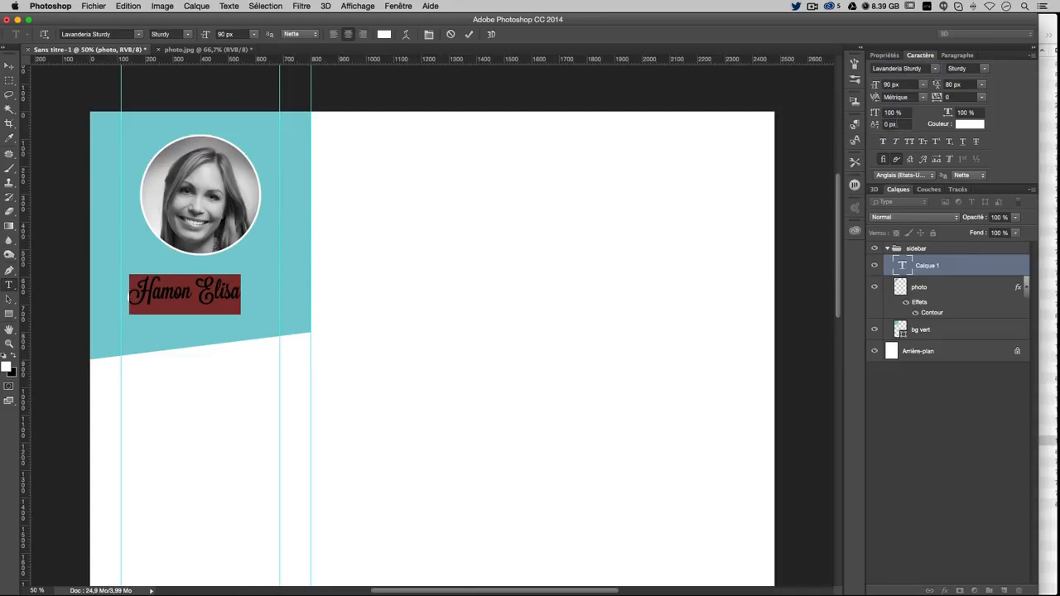
click(225, 292)
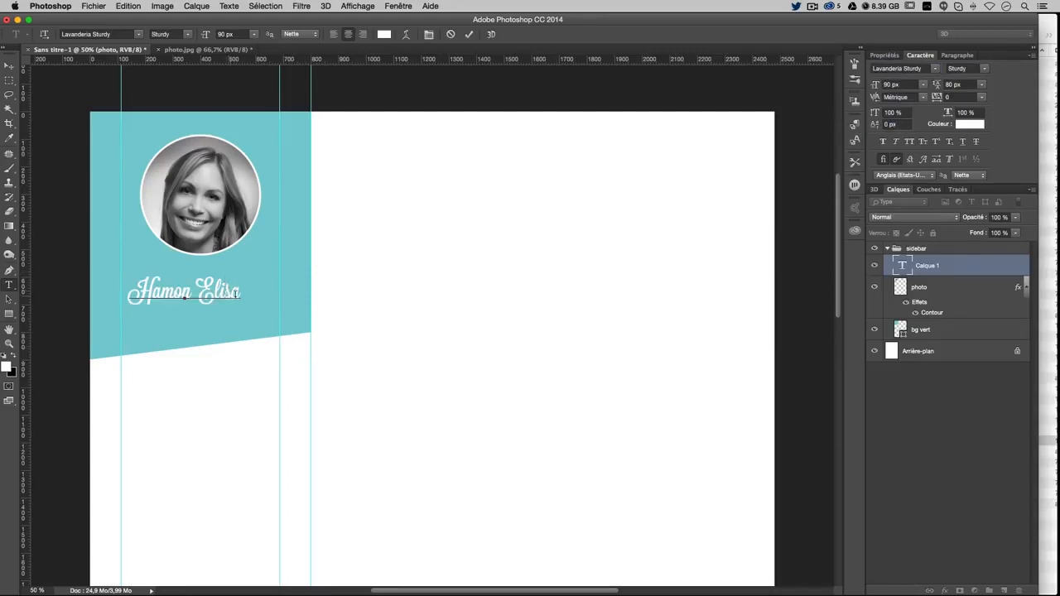
Switch the name's second word to Lavanderia Regular and commit the text
click(171, 293)
double_click(220, 295)
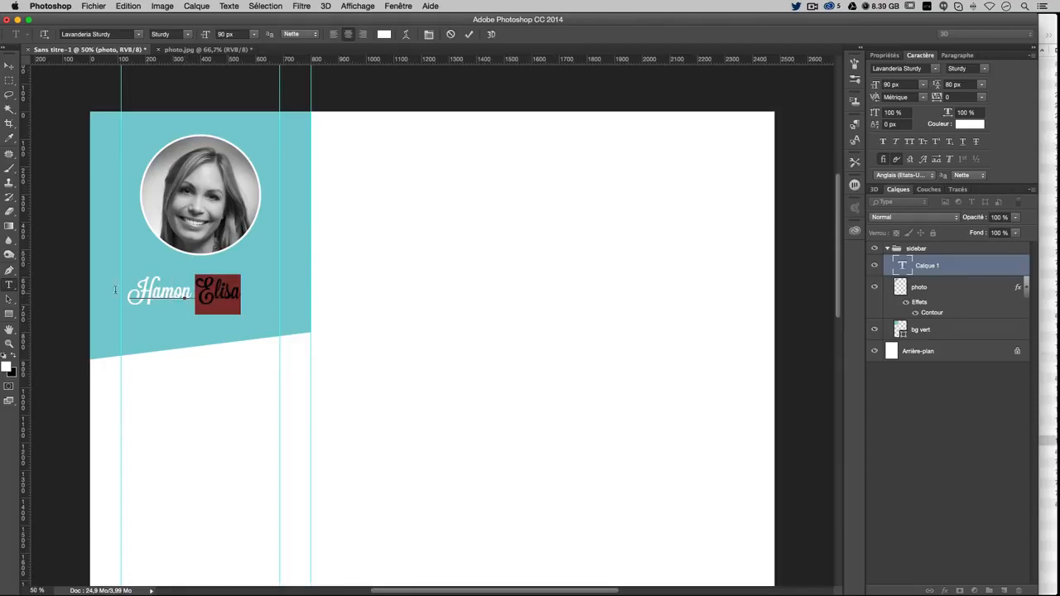
click(984, 69)
click(986, 73)
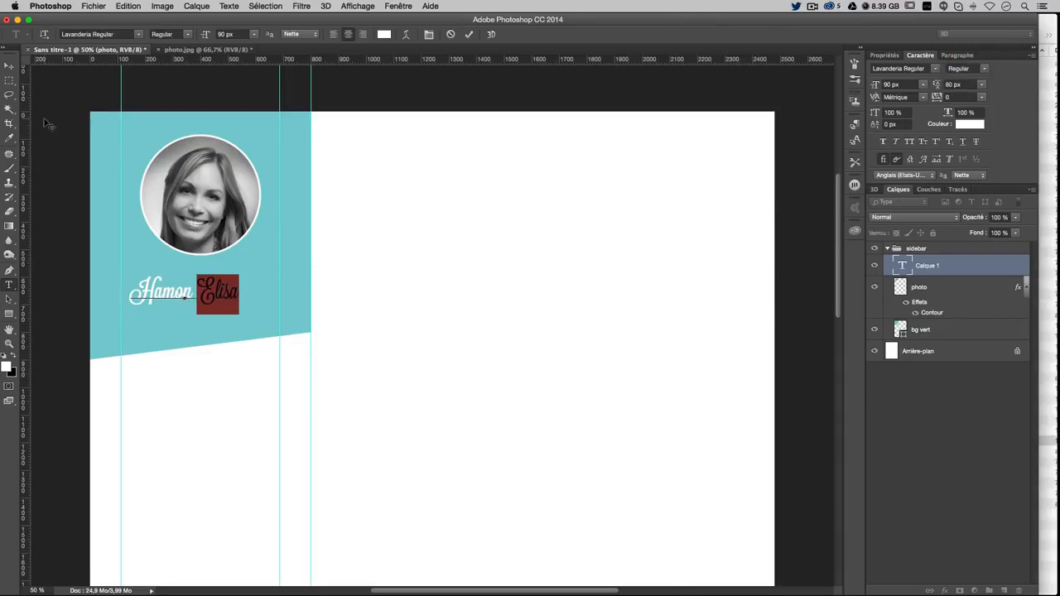
click(8, 65)
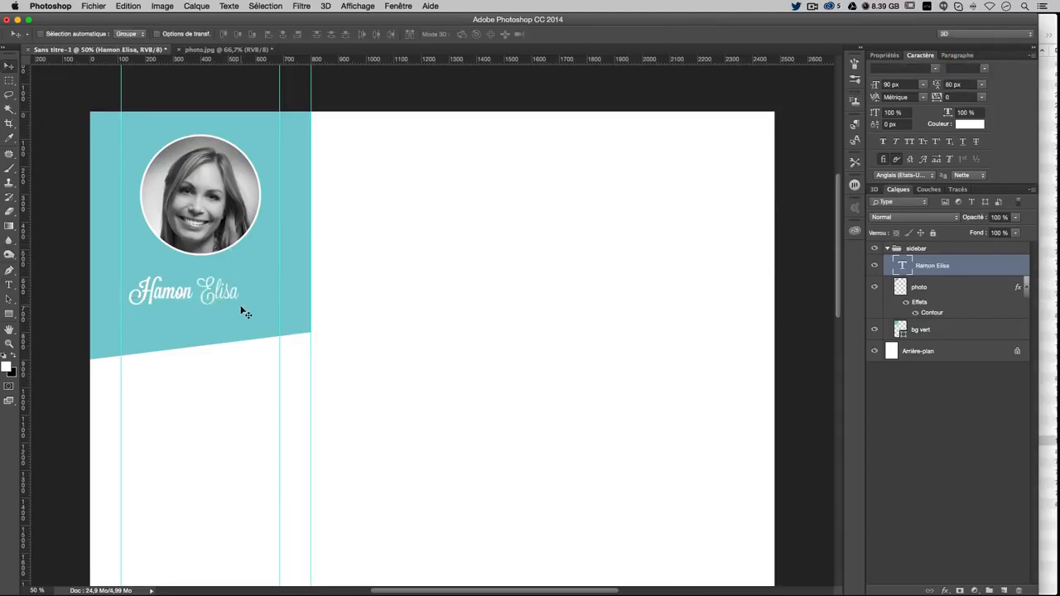
Nudge the name with arrow keys until it sits centred under the photo
key(super)
key(super)
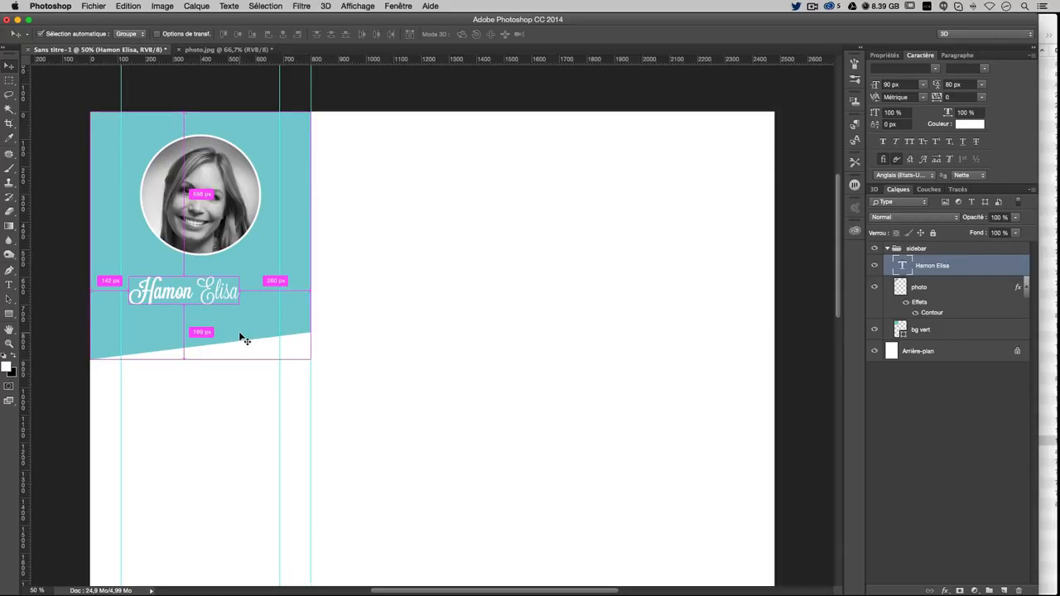
key(Right)
key(Right)
key(Right)
key(Right)
key(Right)
key(Right)
key(Right)
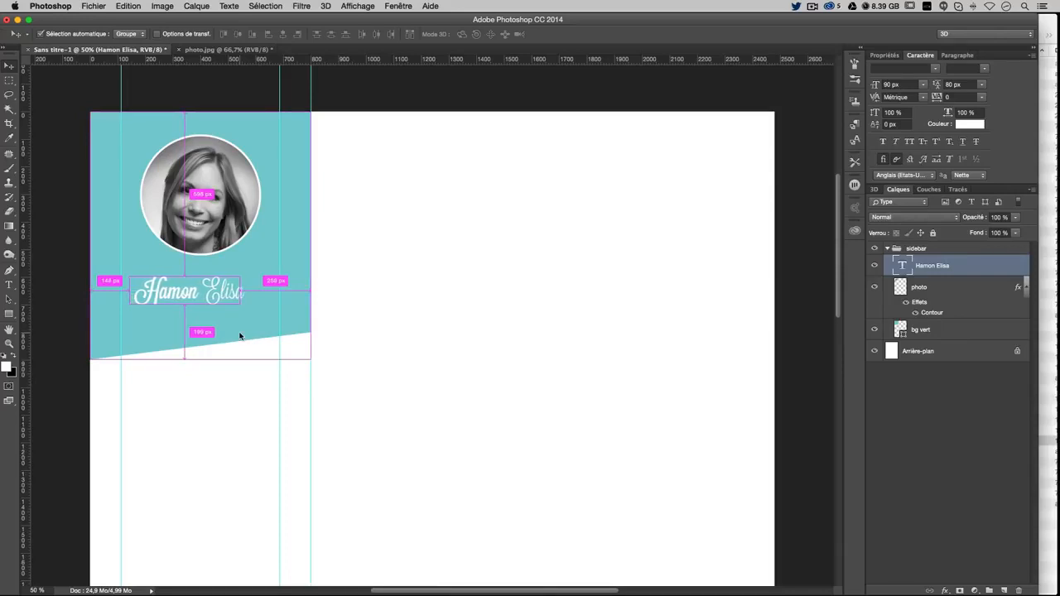
key(Right)
key(Right)
key(Right)
key(Right)
key(Right)
key(Right)
key(Right)
key(Right)
key(Right)
key(Right)
key(Right)
key(Right)
key(Right)
key(Right)
key(Right)
key(Right)
key(Right)
key(Right)
key(Right)
key(Right)
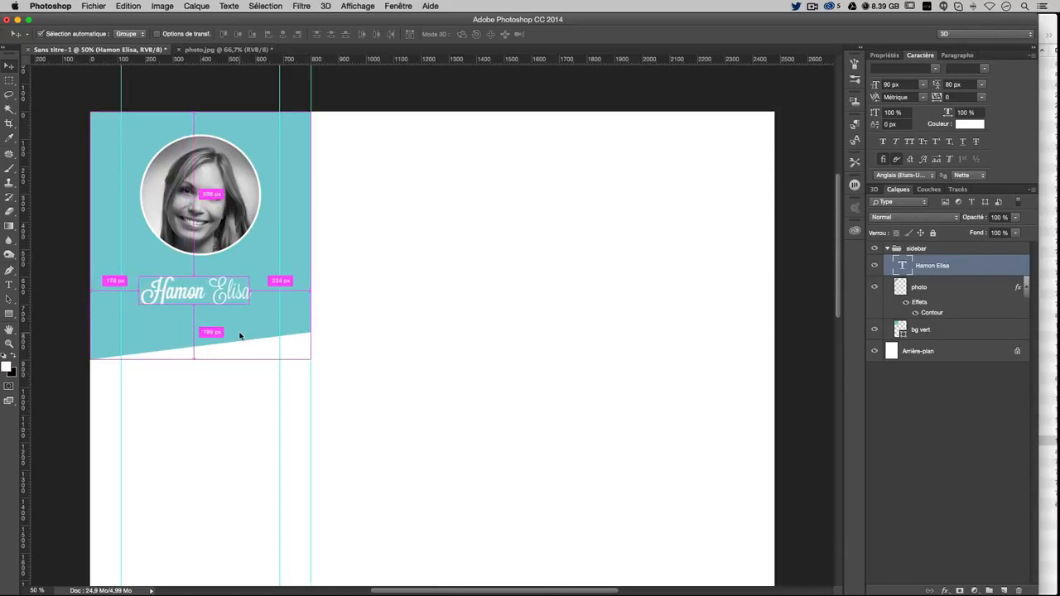
key(Right)
key(Right)
key(Right)
key(Right)
key(Right)
key(Right)
key(Right)
key(Right)
key(Right)
key(Right)
key(Right)
key(Right)
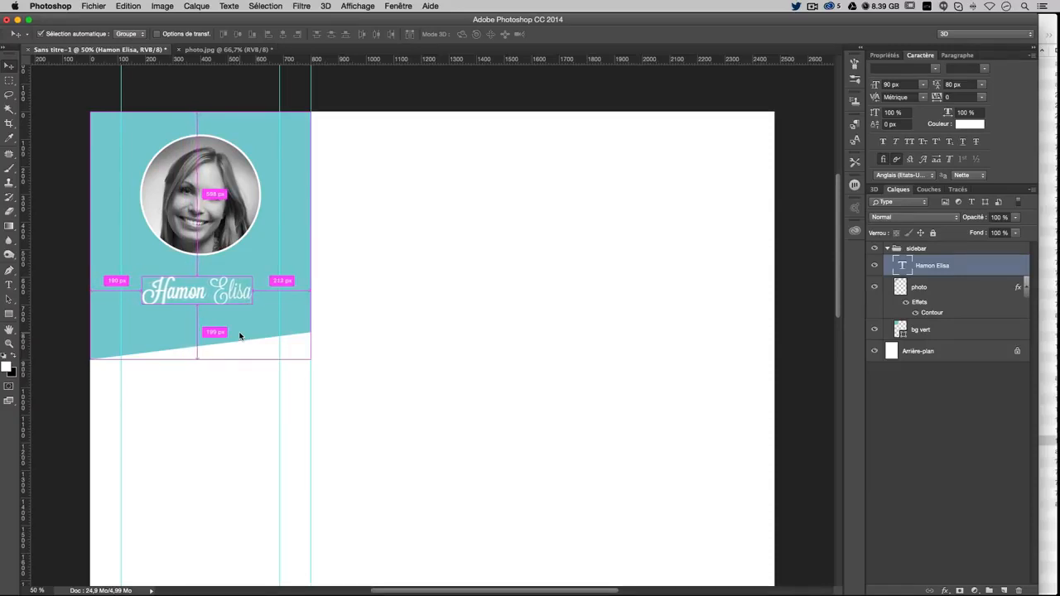
key(Right)
key(Right)
key(Right)
key(Right)
key(Right)
key(Right)
key(Right)
key(Right)
key(Right)
key(Right)
key(Right)
key(Right)
key(Right)
key(Right)
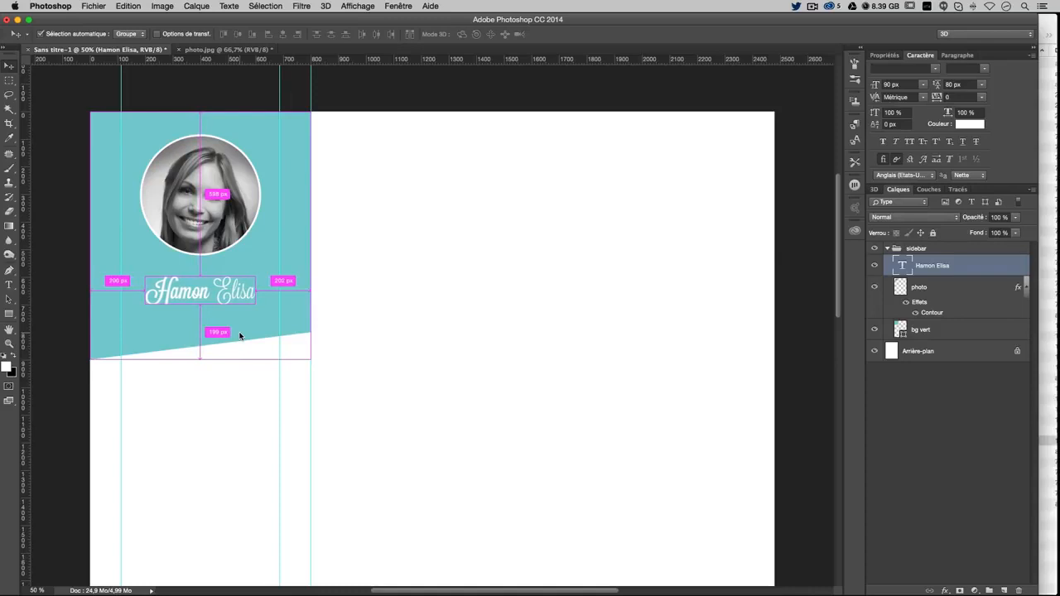
key(Left)
key(Left)
key(Left)
key(Left)
key(Left)
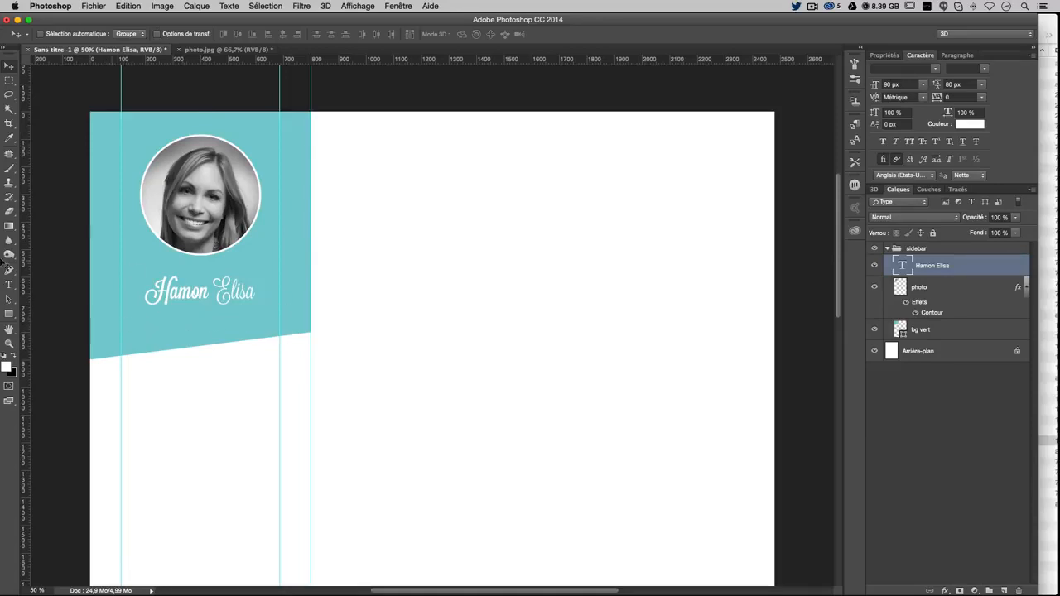
click(9, 284)
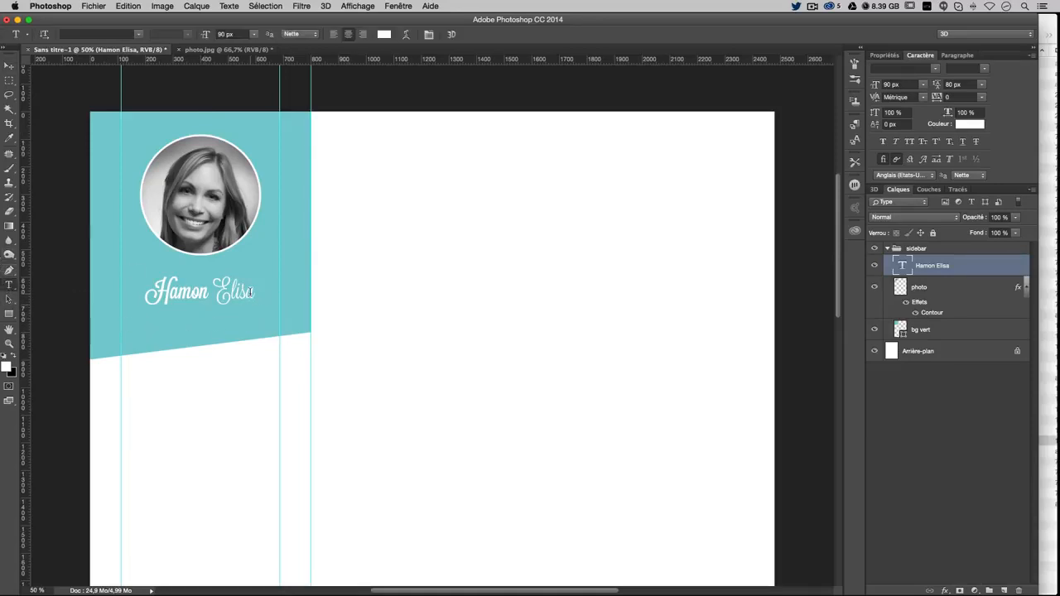
Add a second line reading 'Designer Graphique' under the name
drag(251, 295, 142, 292)
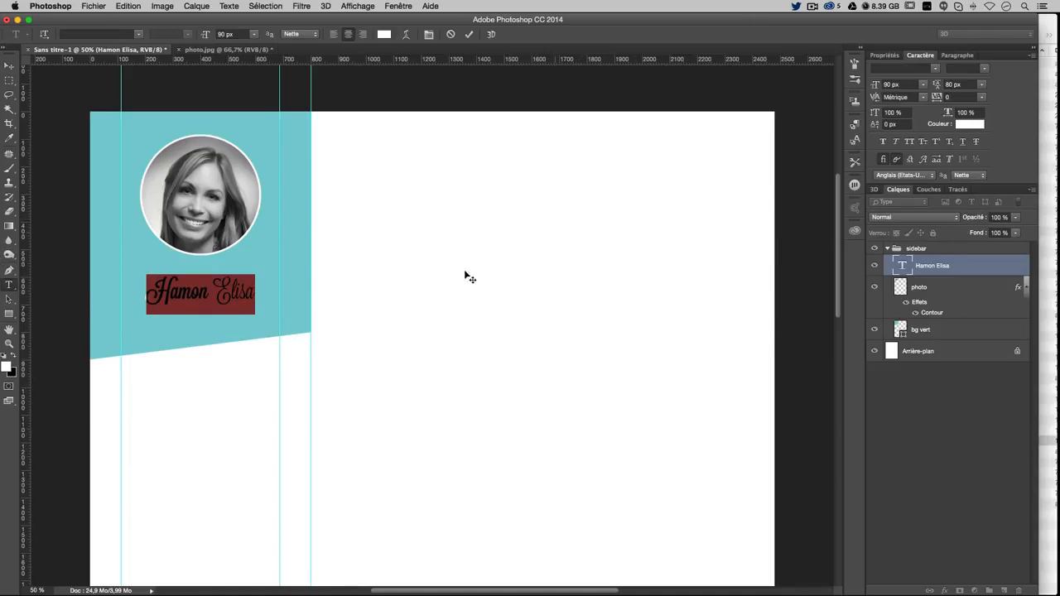
click(271, 296)
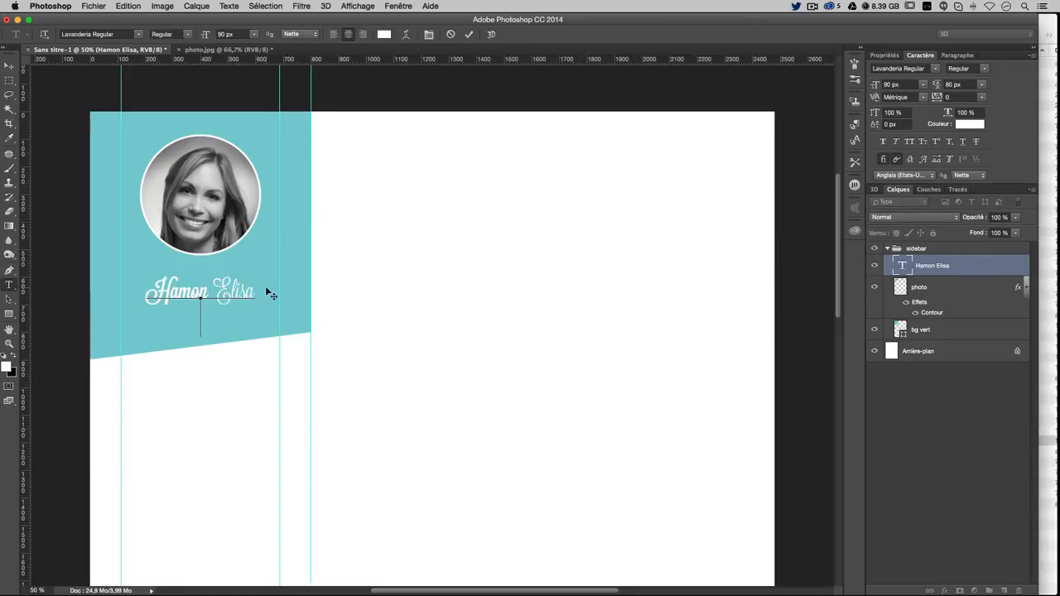
key(Return)
text(Designer)
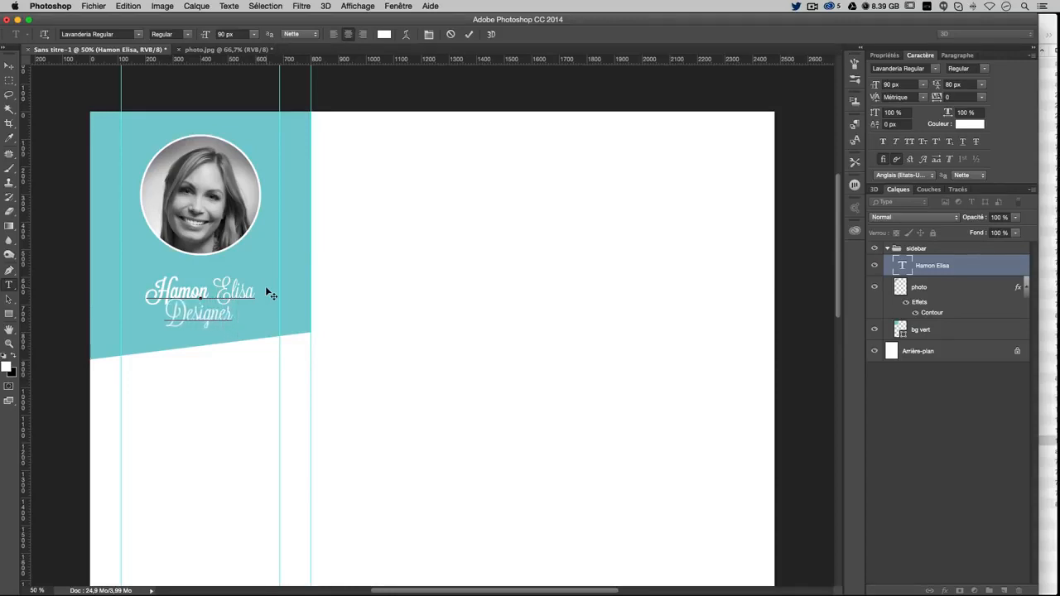
text( Graphique)
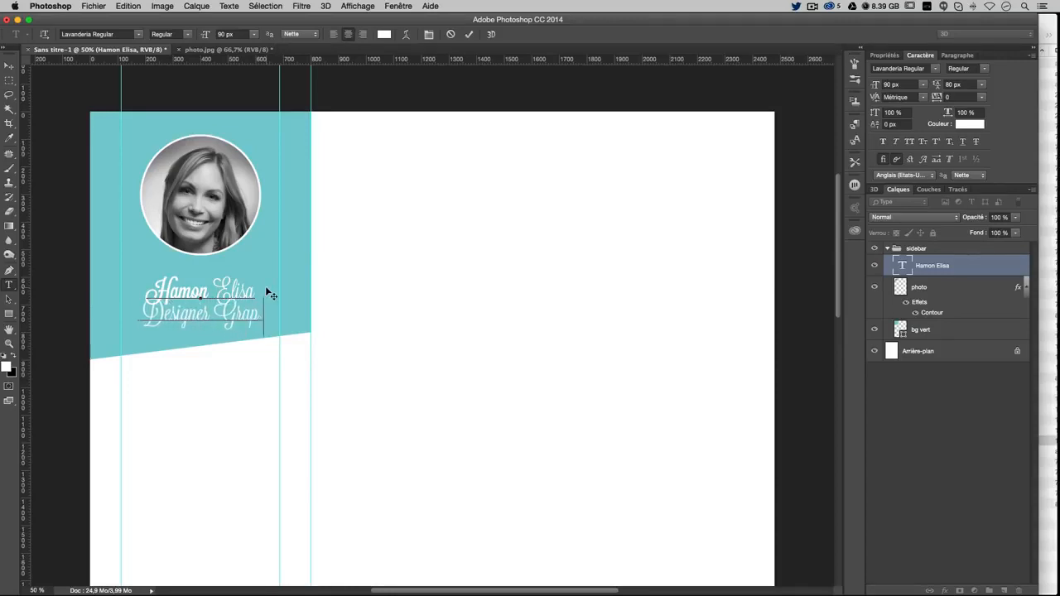
Set the 'Designer Graphique' line to Roboto Regular at 50 px
triple_click(175, 317)
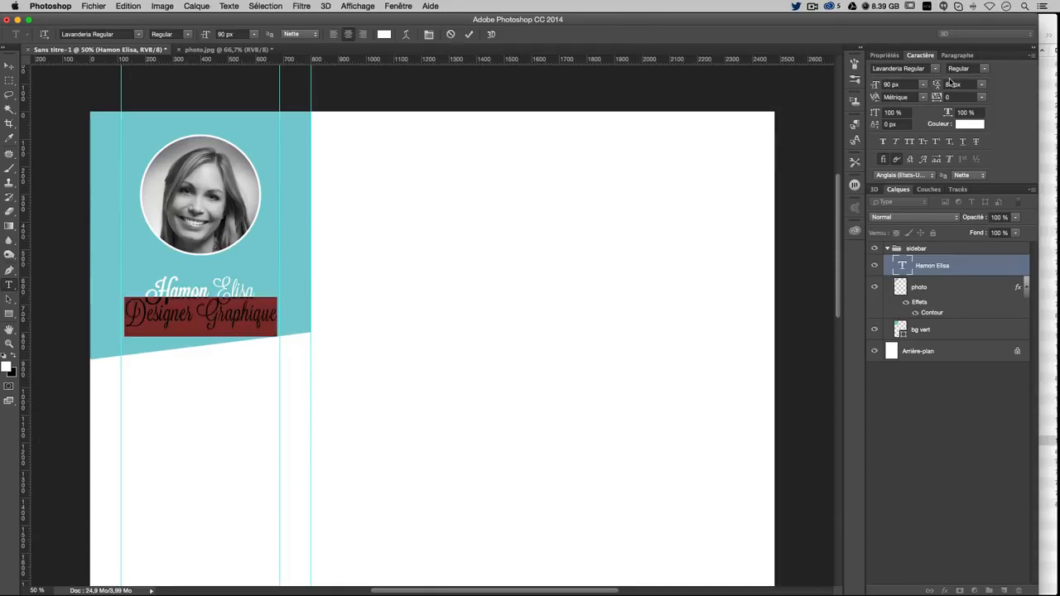
click(924, 72)
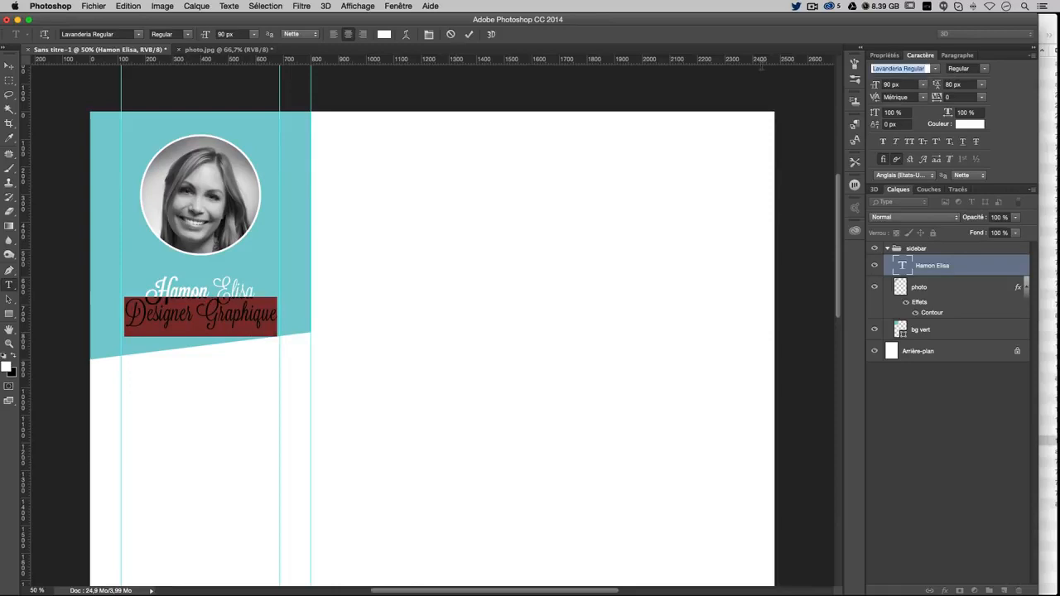
text(robo)
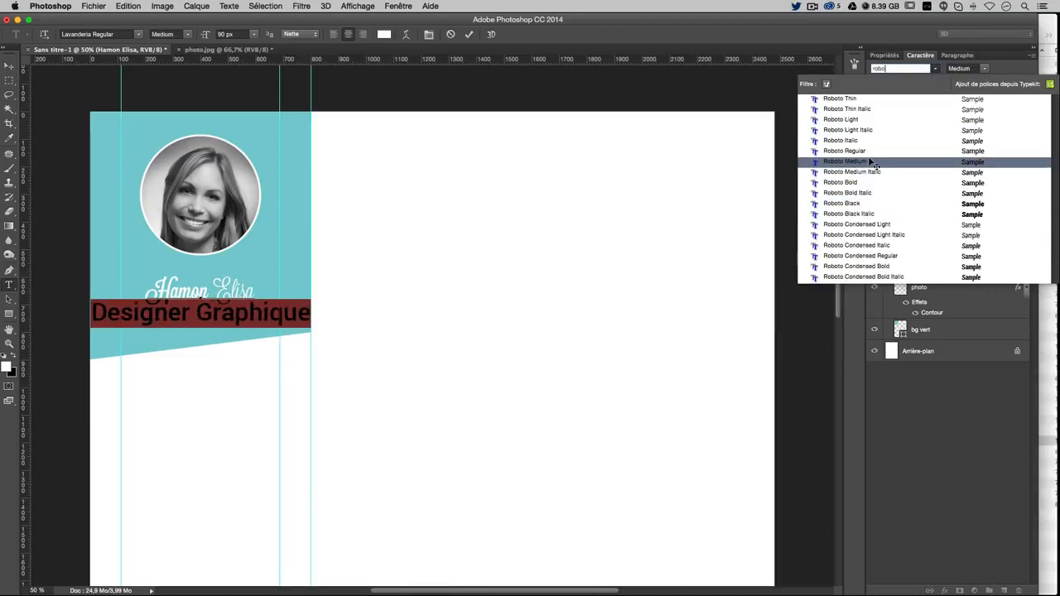
click(870, 152)
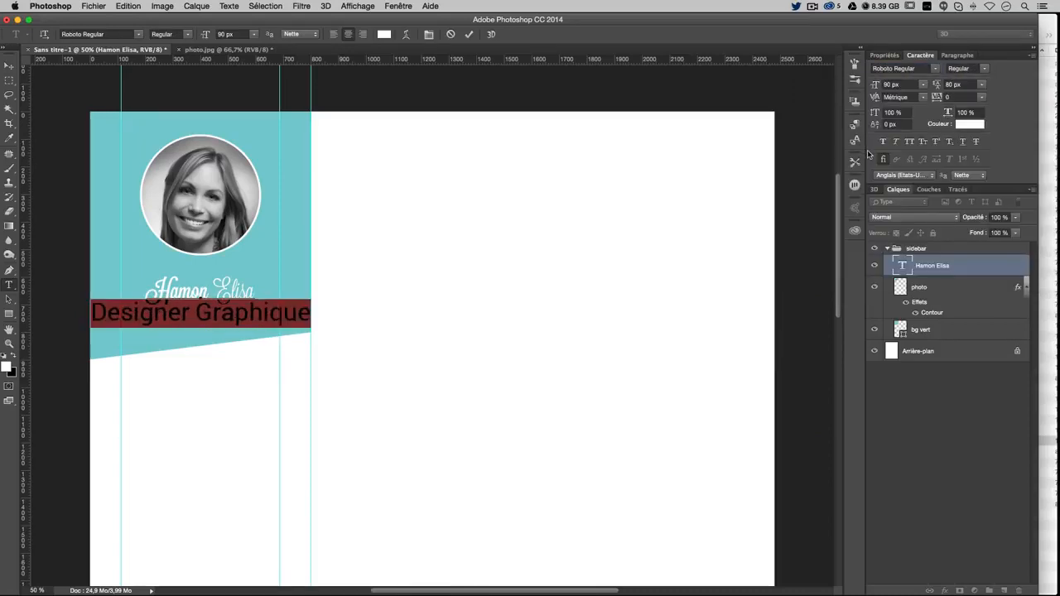
click(891, 85)
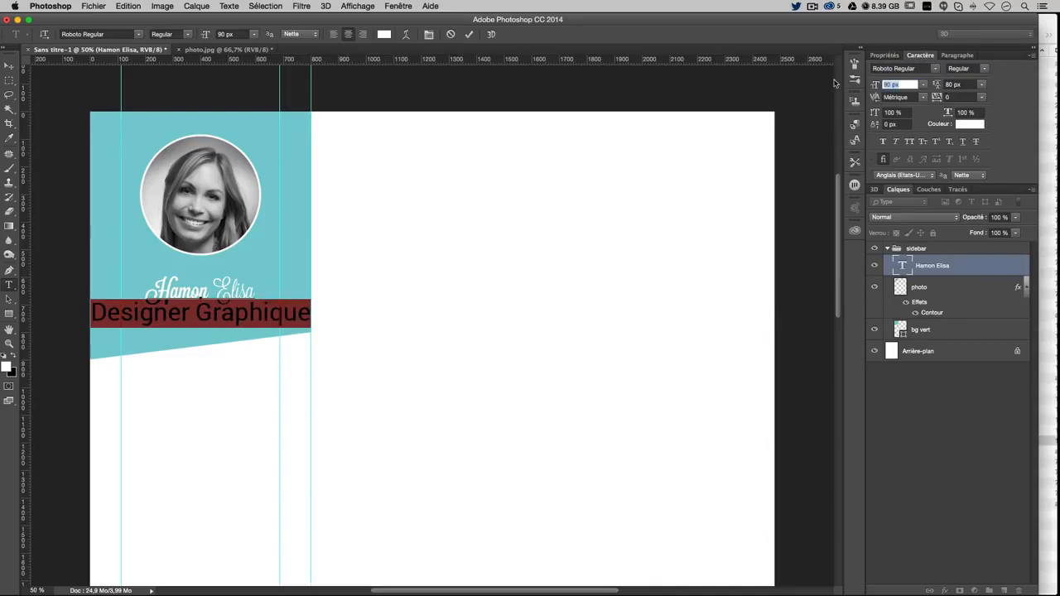
text(70)
text(50)
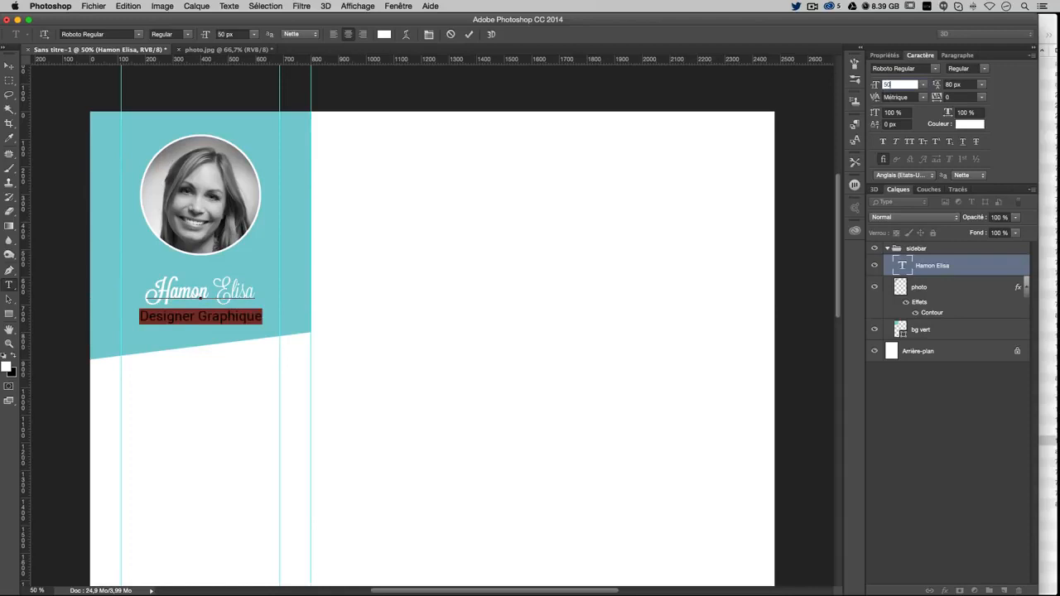
click(199, 314)
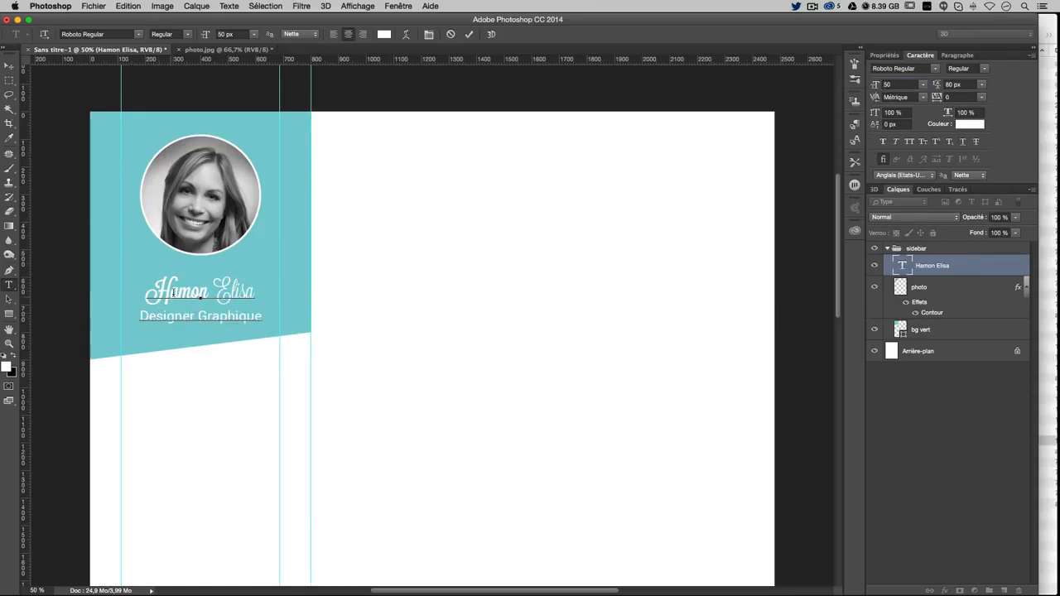
Enlarge the name line to 125 px
triple_click(174, 292)
scroll(241, 256, down, 3)
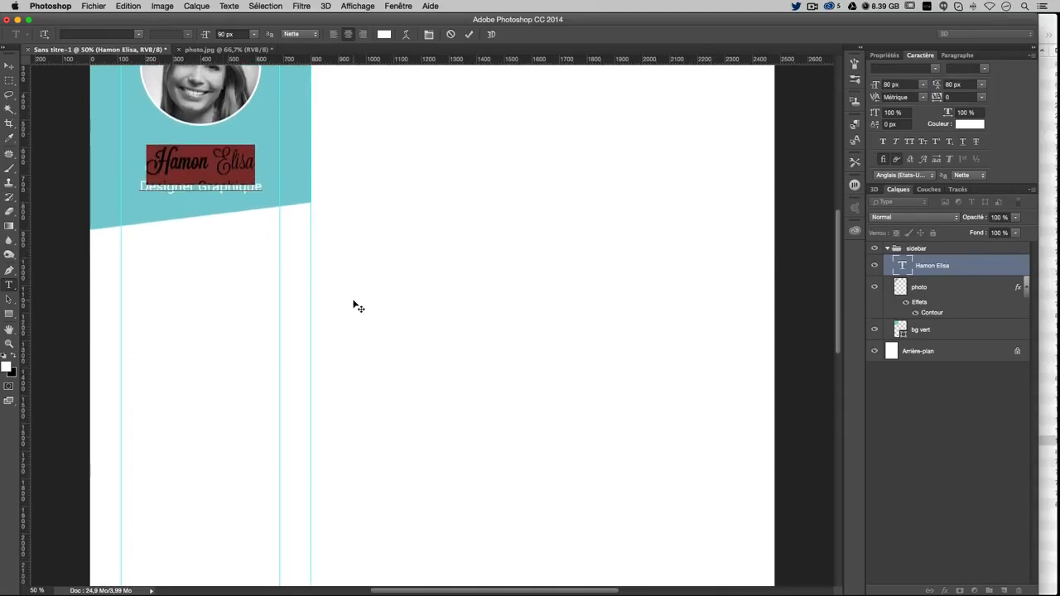
scroll(358, 307, up, 5)
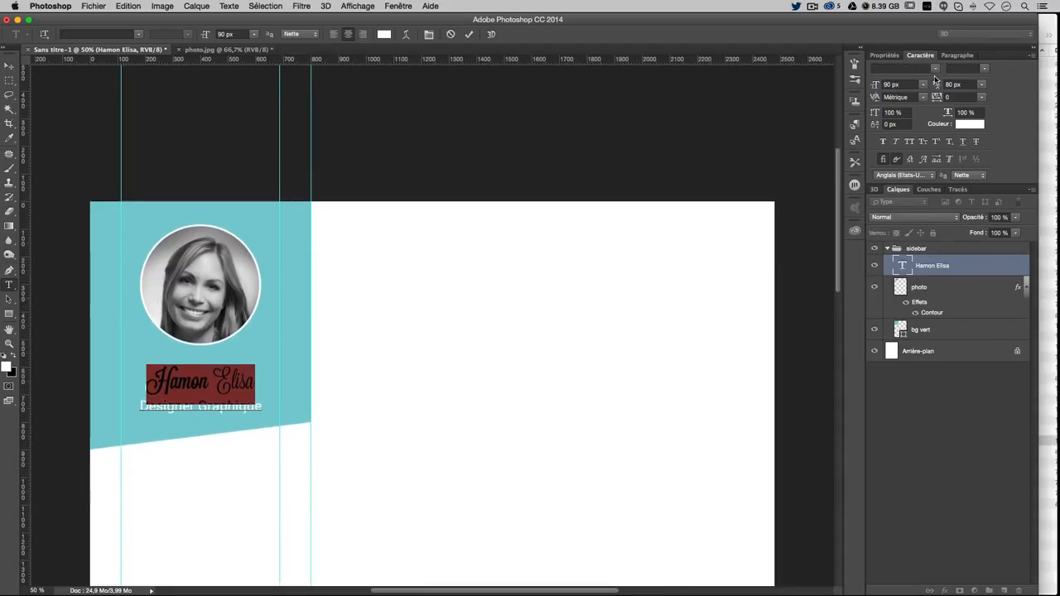
click(895, 84)
text(100)
key(Return)
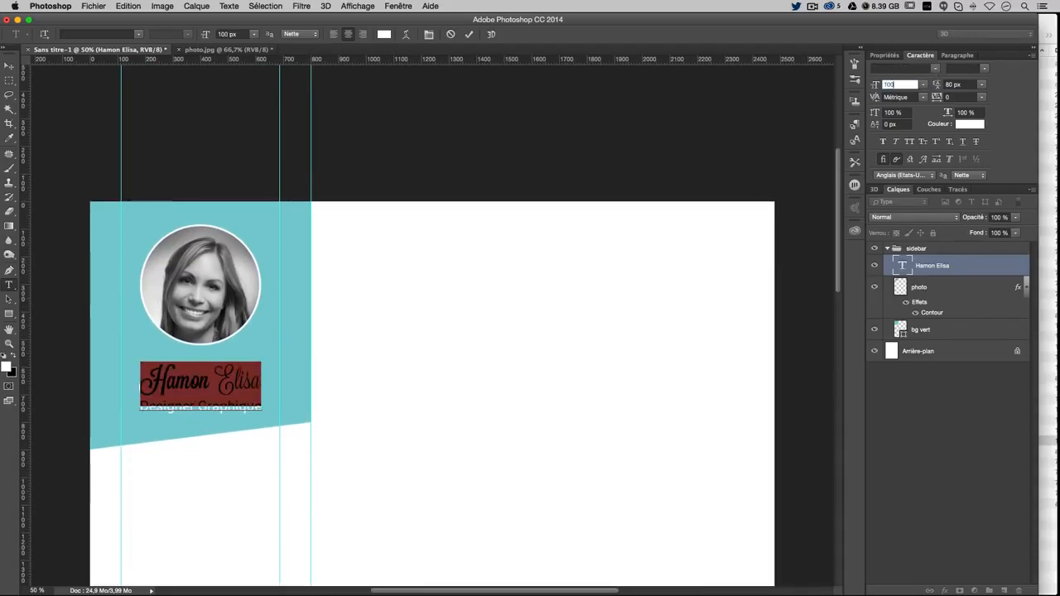
text(112)
key(Return)
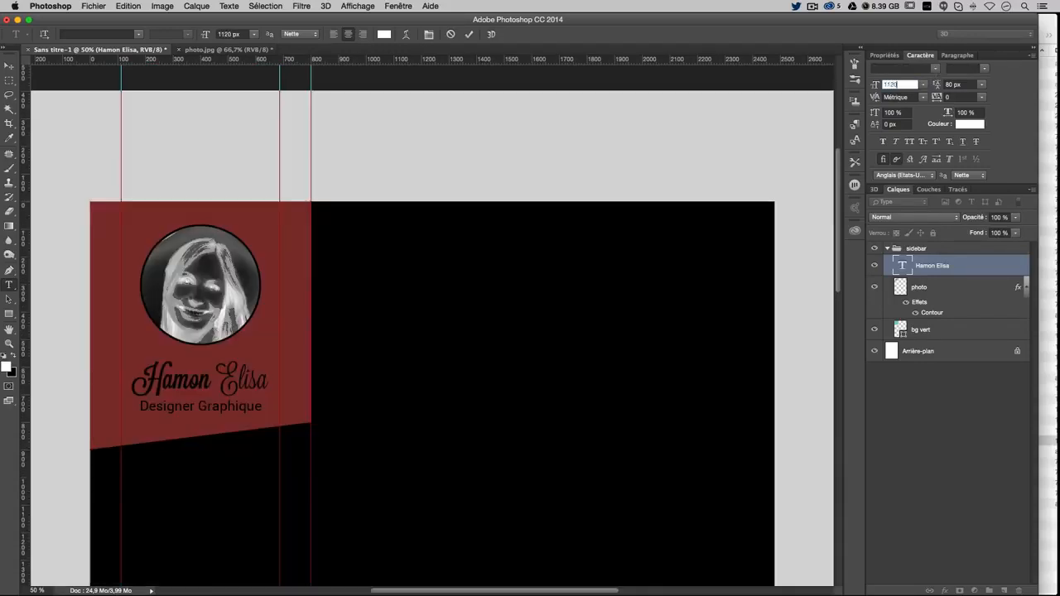
text(120)
key(Return)
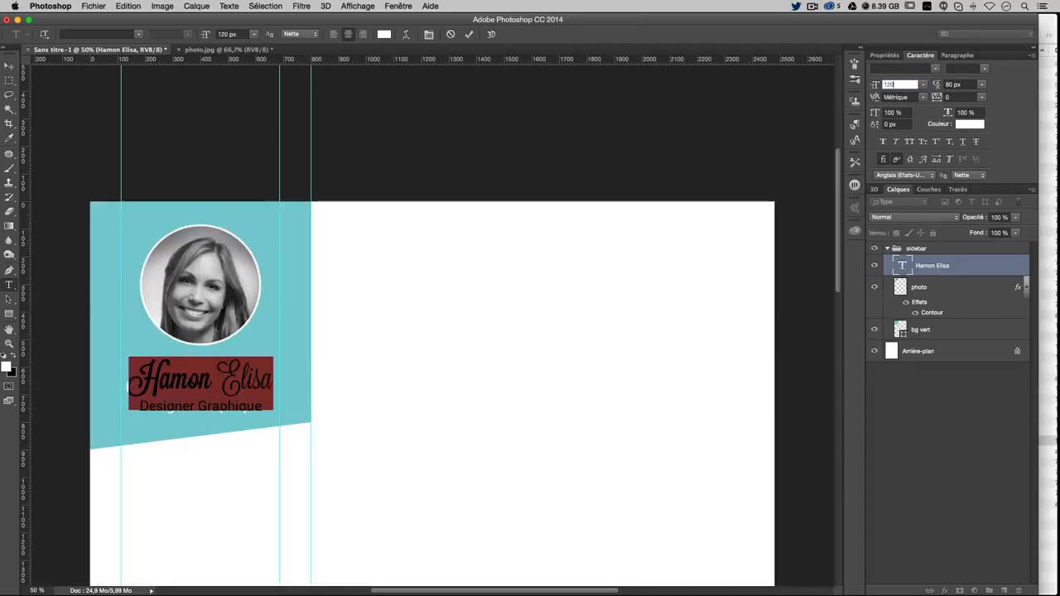
text(125)
key(Return)
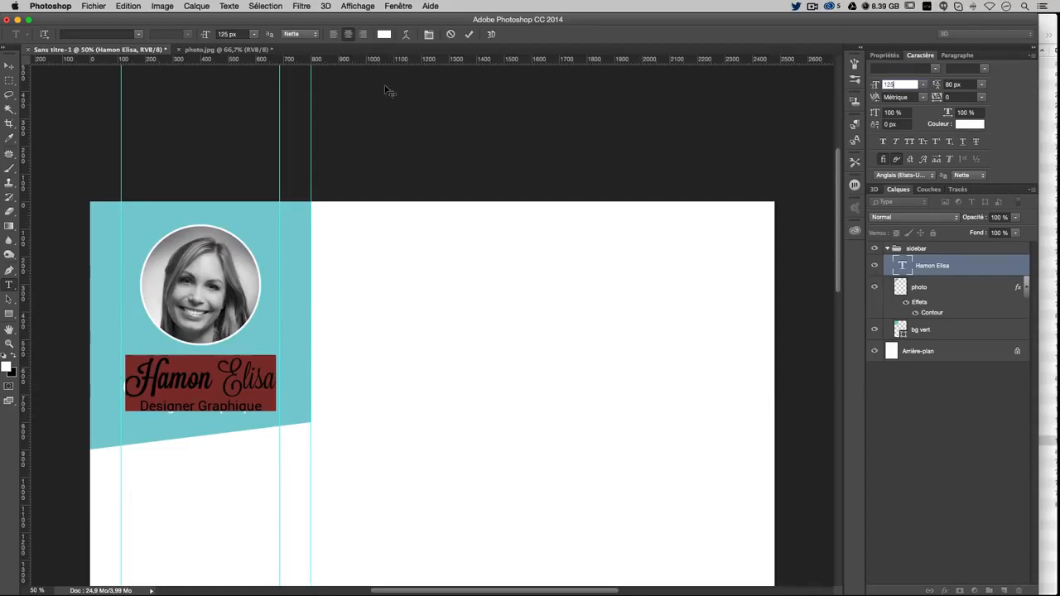
click(246, 388)
Set the name's leading to 80 px
drag(274, 388, 134, 374)
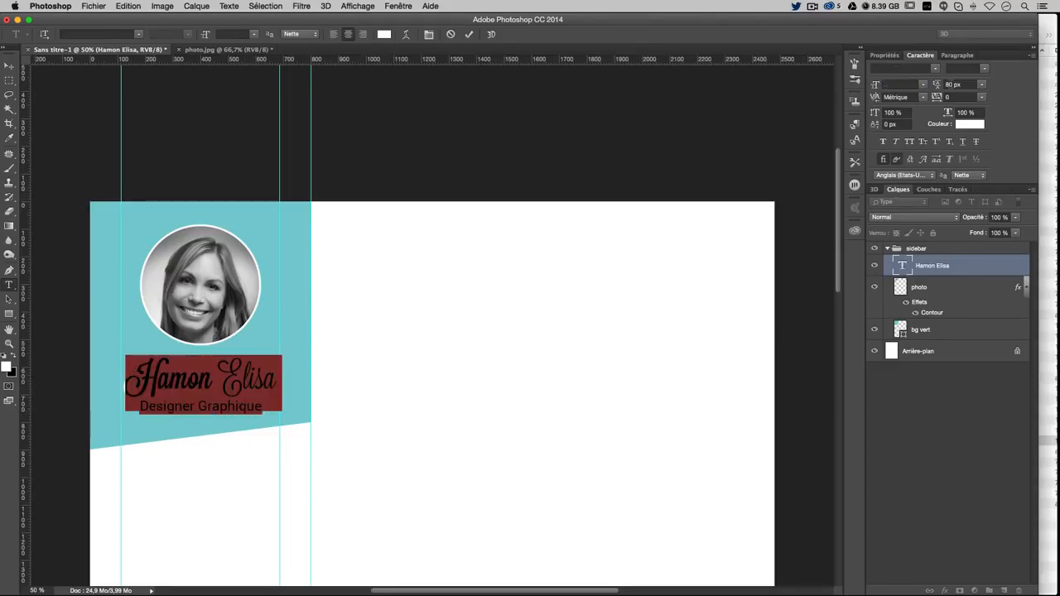
click(961, 85)
drag(961, 84, 909, 81)
text(100)
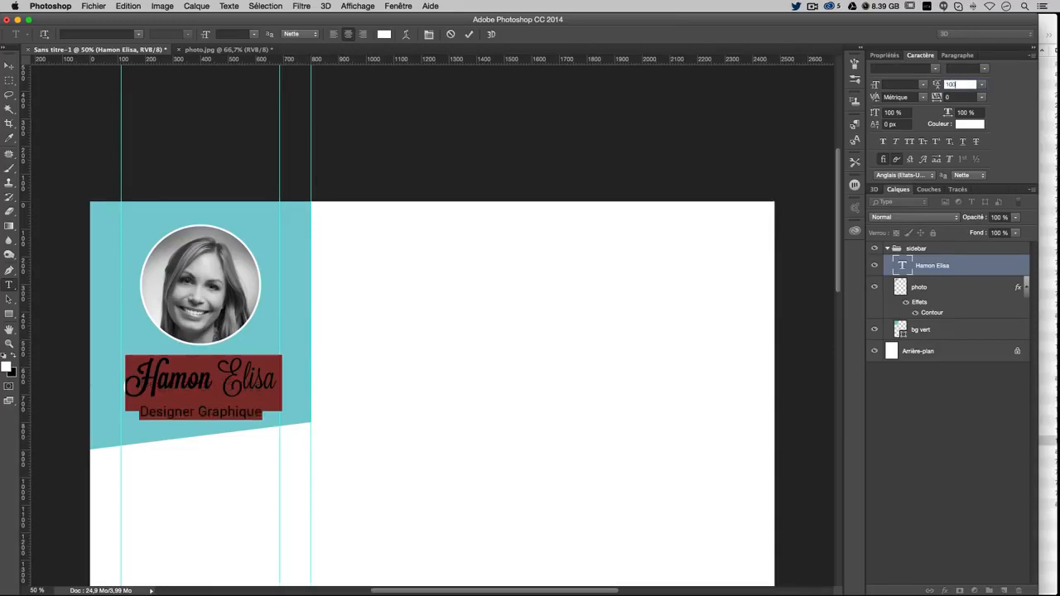
key(BackSpace)
text(80)
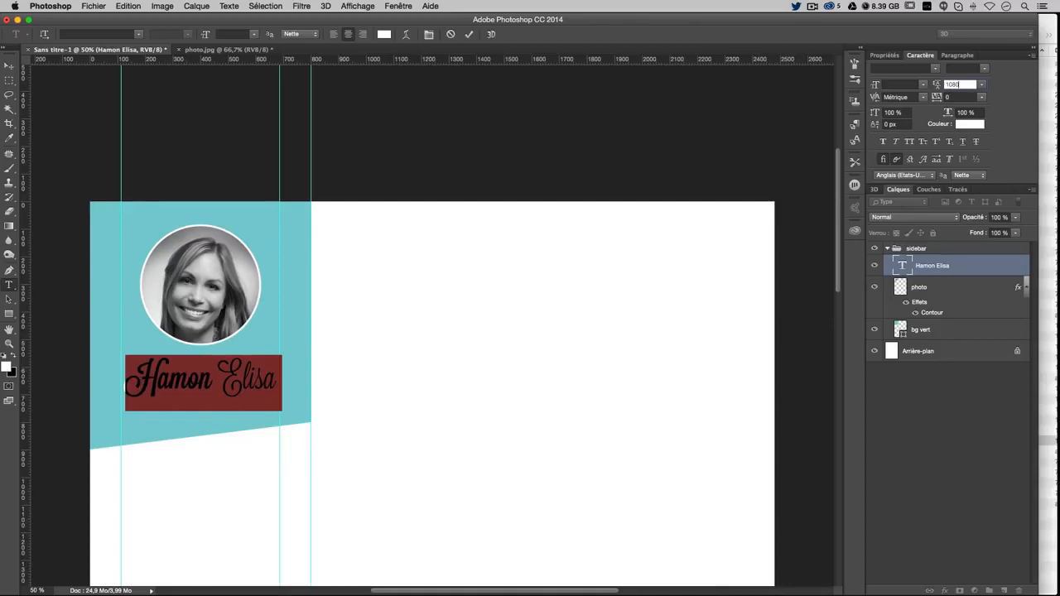
key(BackSpace)
key(BackSpace)
key(BackSpace)
key(BackSpace)
text(80)
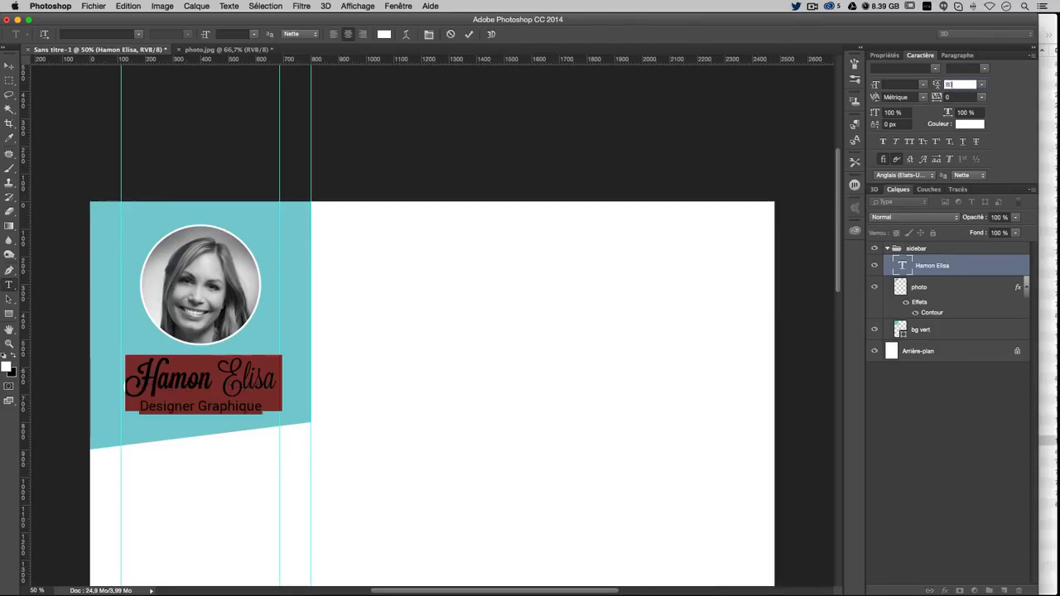
click(176, 404)
triple_click(166, 406)
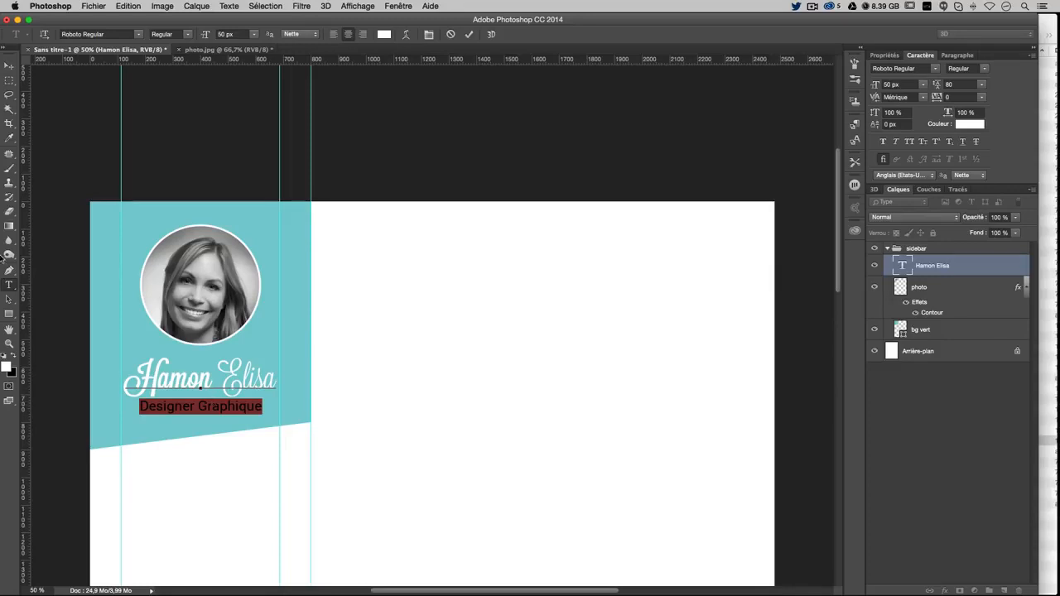
Colour the subtitle 2d373d and set it to Roboto Light, then commit the text
click(966, 124)
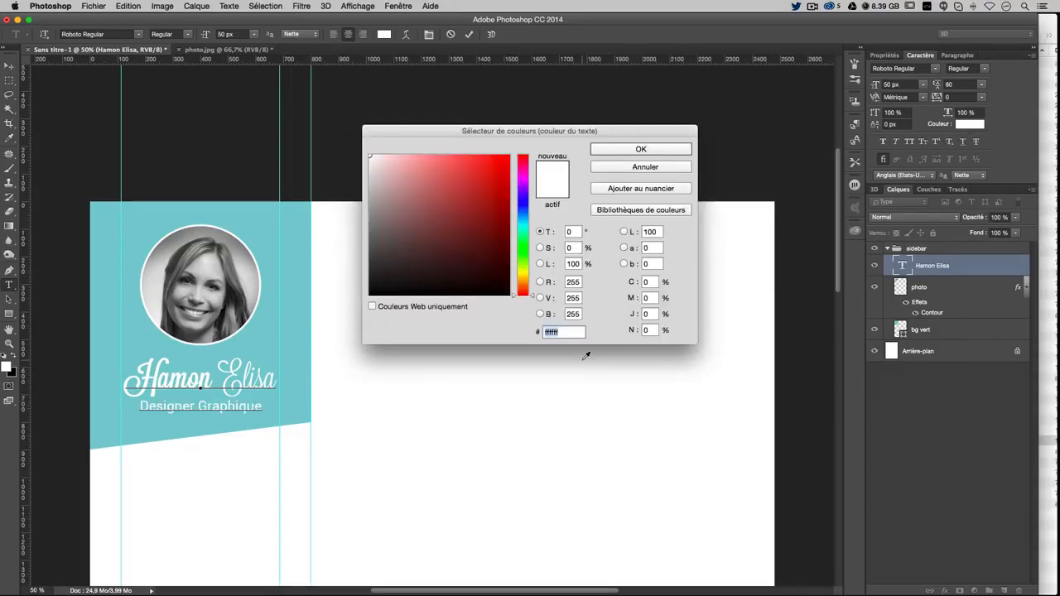
text(2d)
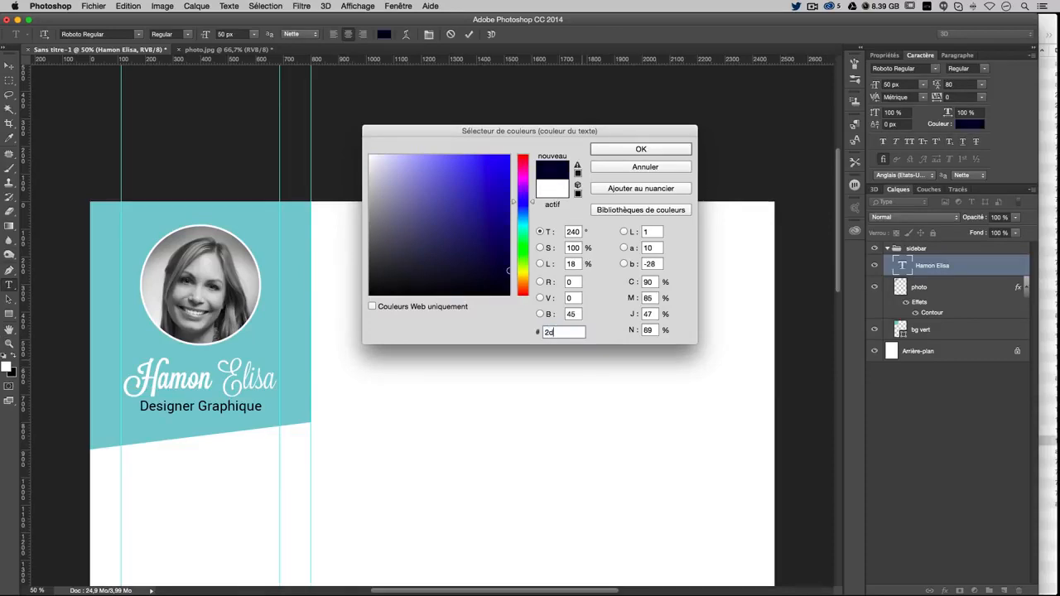
text(37)
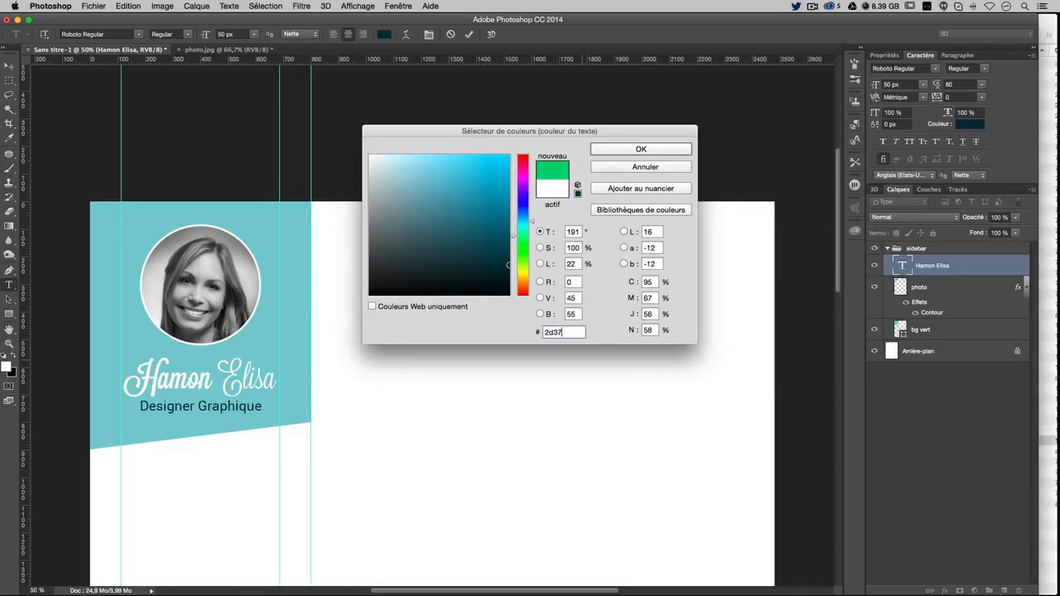
text(3d)
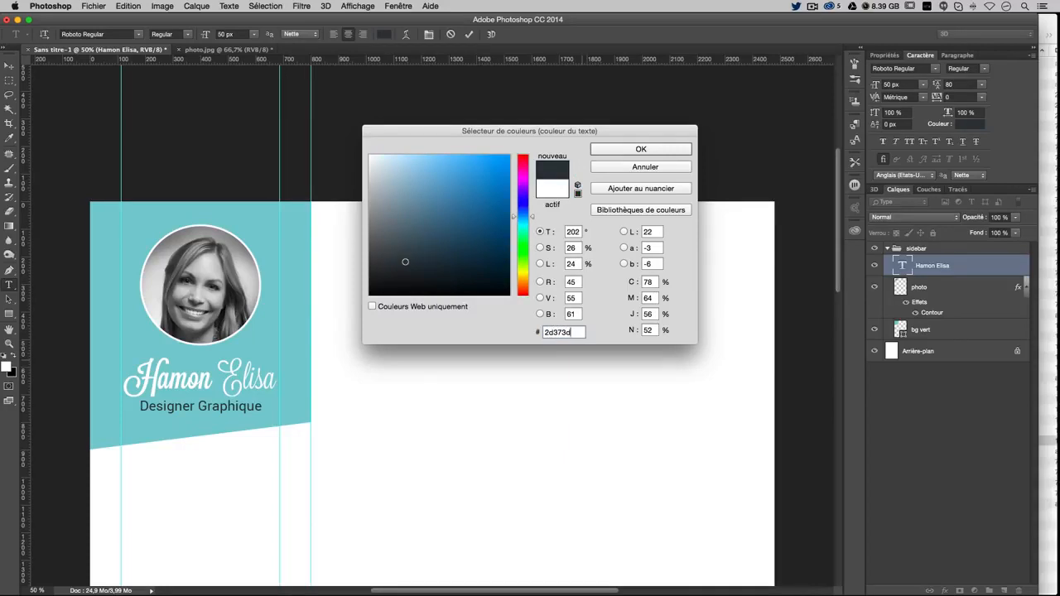
click(641, 150)
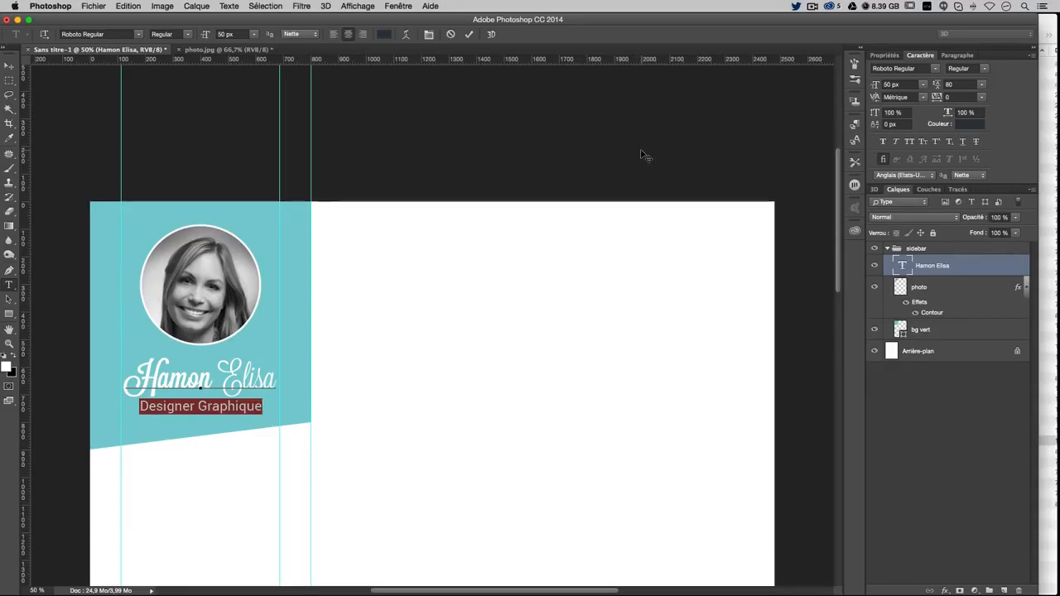
click(968, 68)
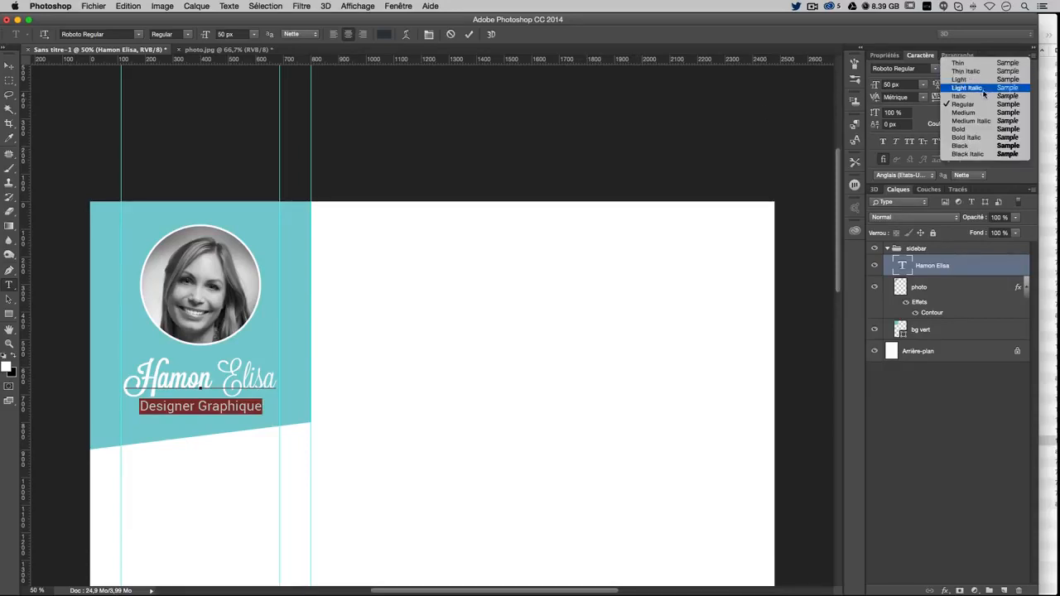
click(982, 79)
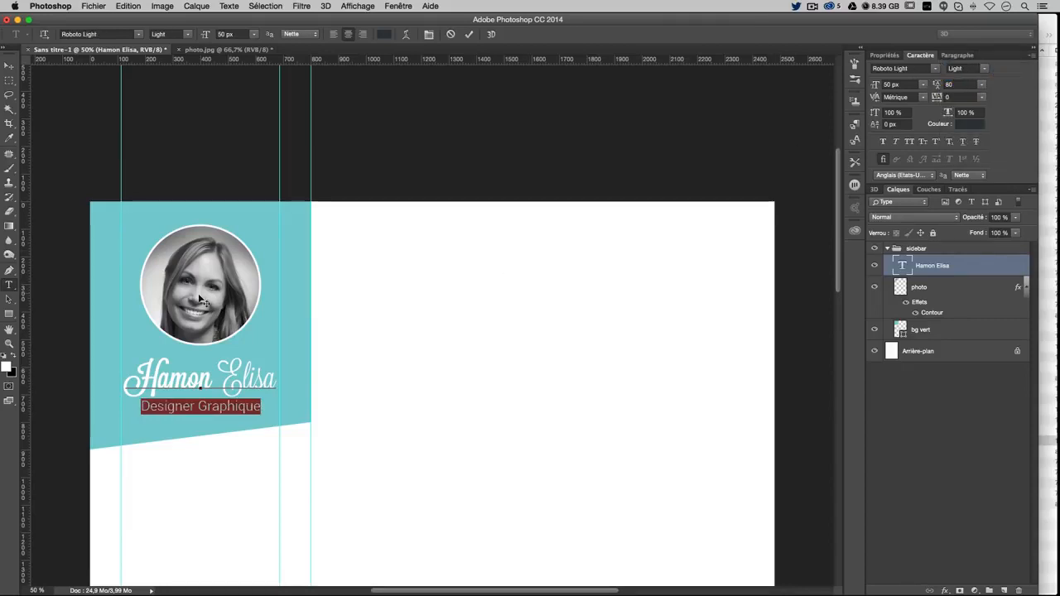
click(5, 66)
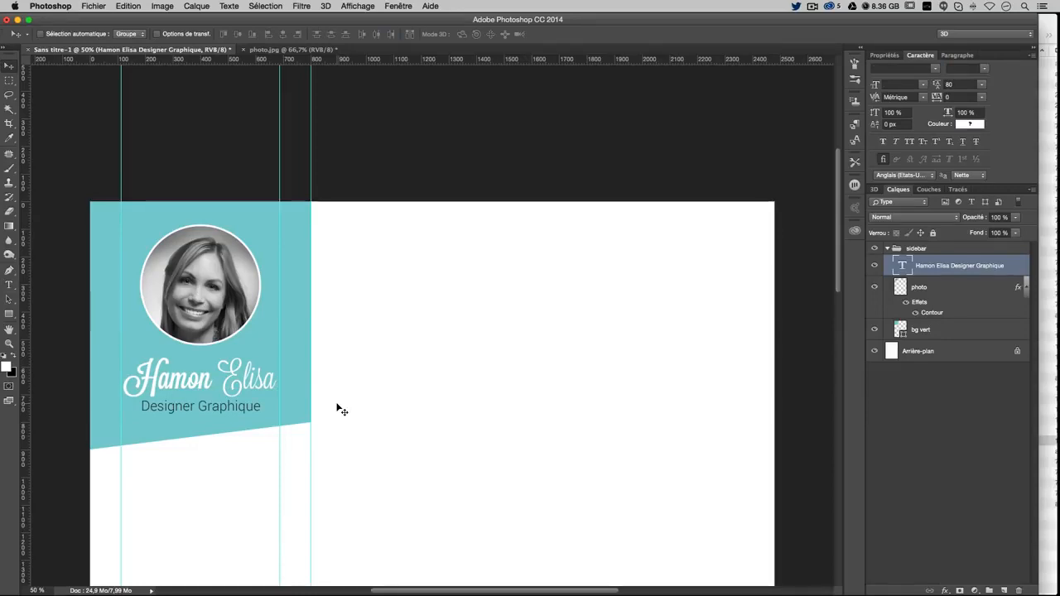
Nudge the name block right and keep it centre-aligned in the Paragraph panel
key(Right)
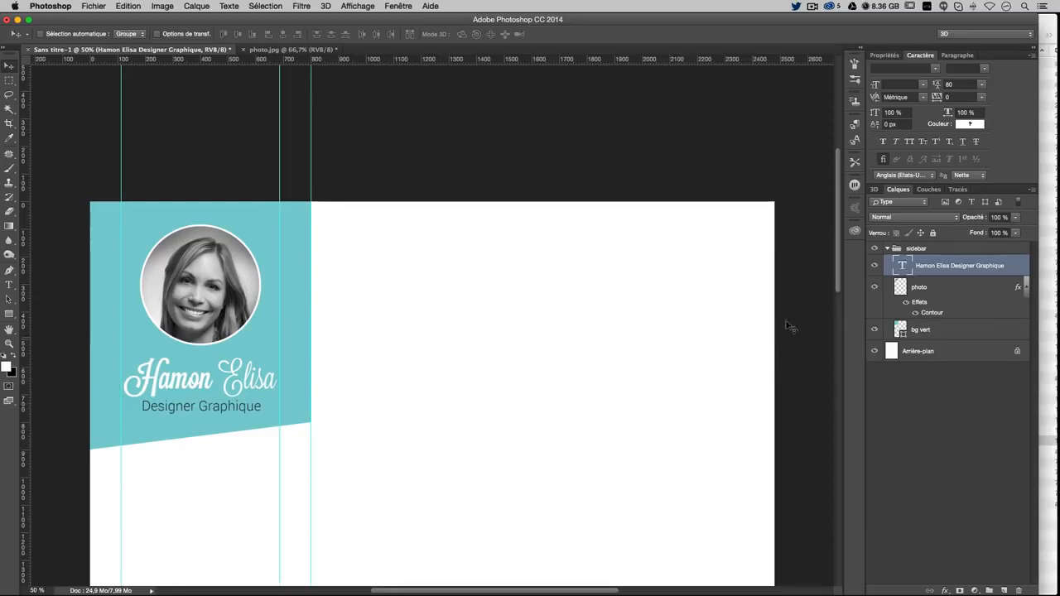
double_click(903, 266)
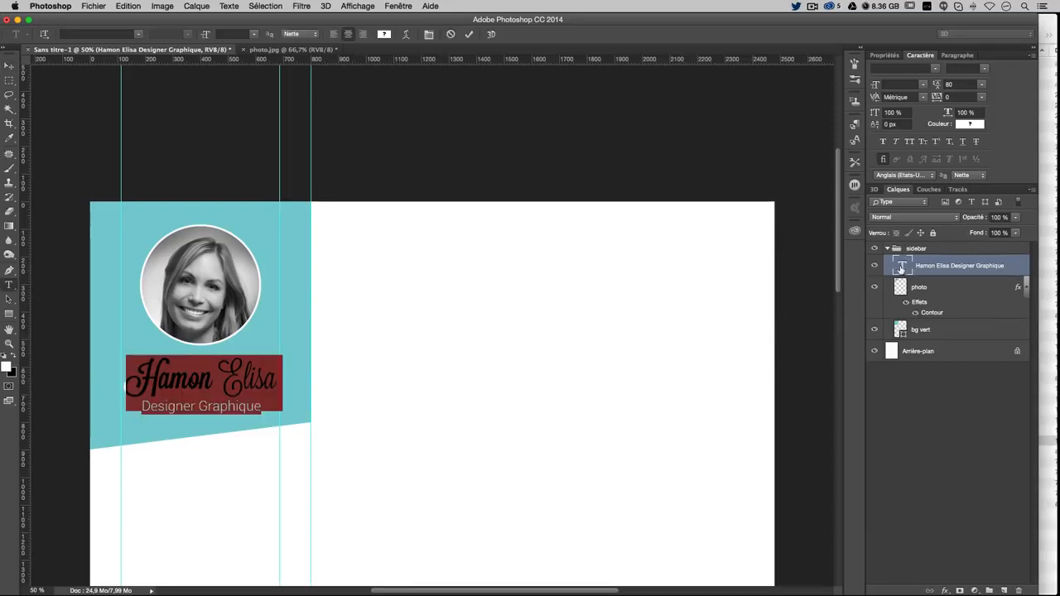
click(958, 56)
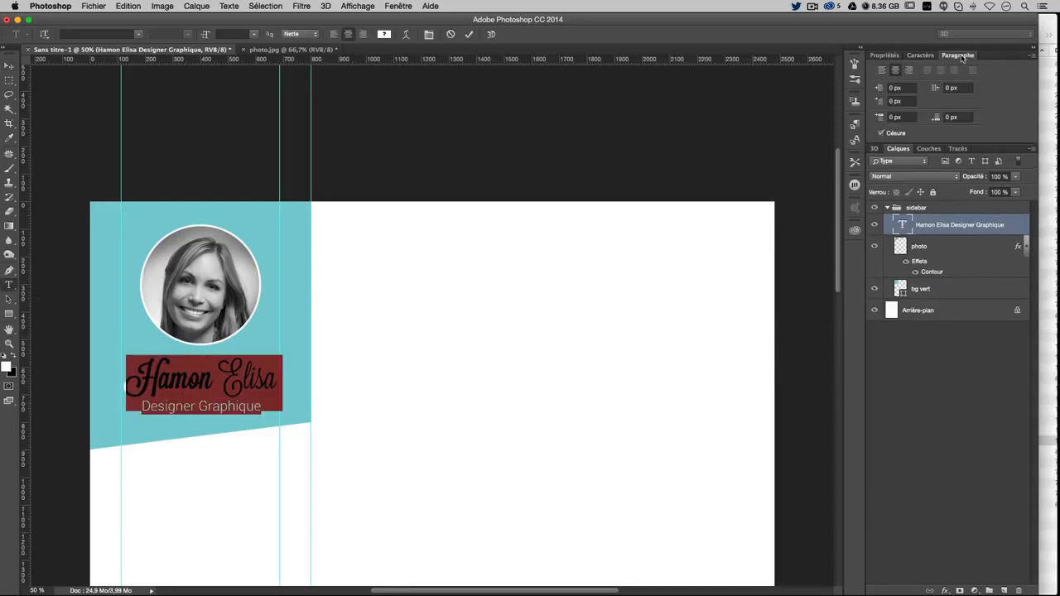
click(883, 70)
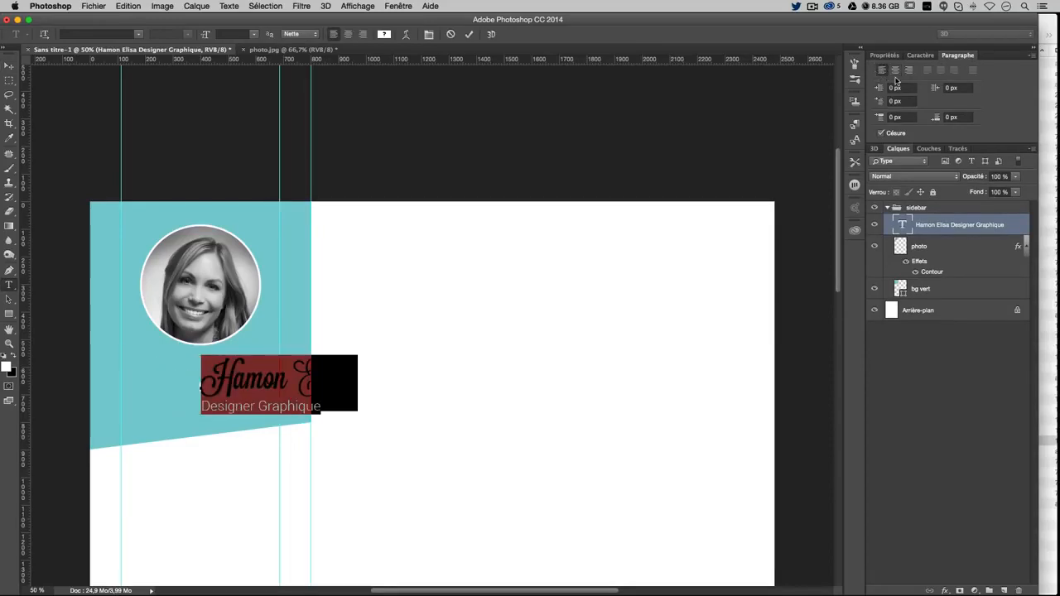
click(895, 71)
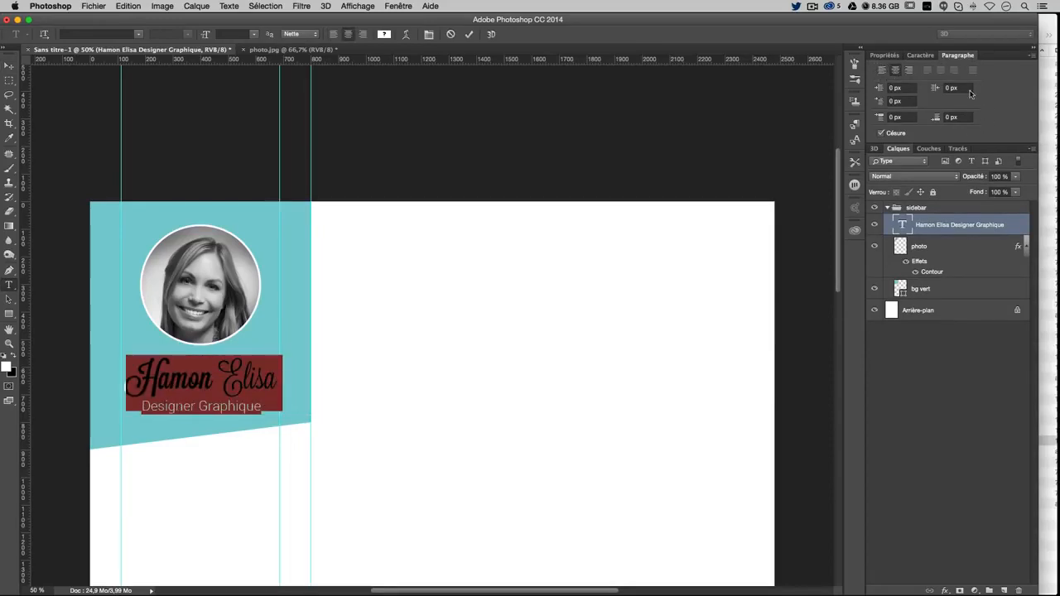
click(9, 66)
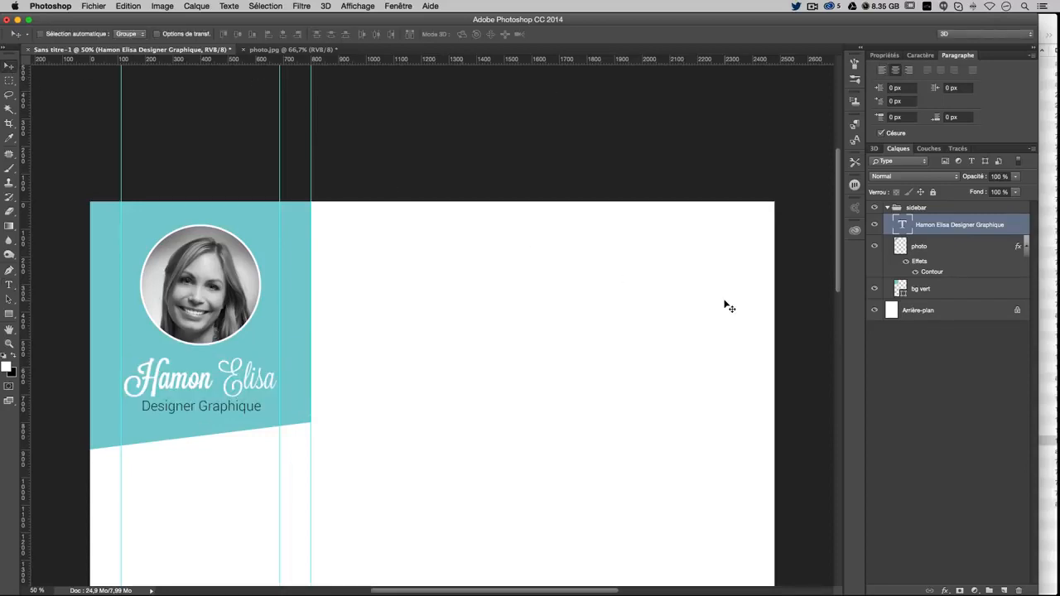
Zoom out, hide the guides, and nudge the photo and name text layers up
key(super+minus)
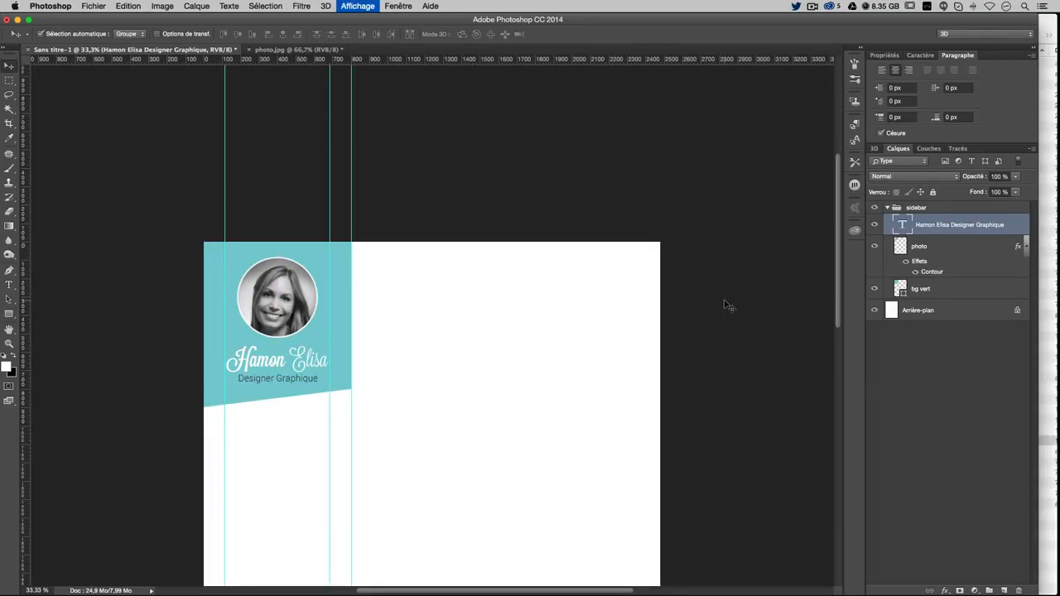
key(super+minus)
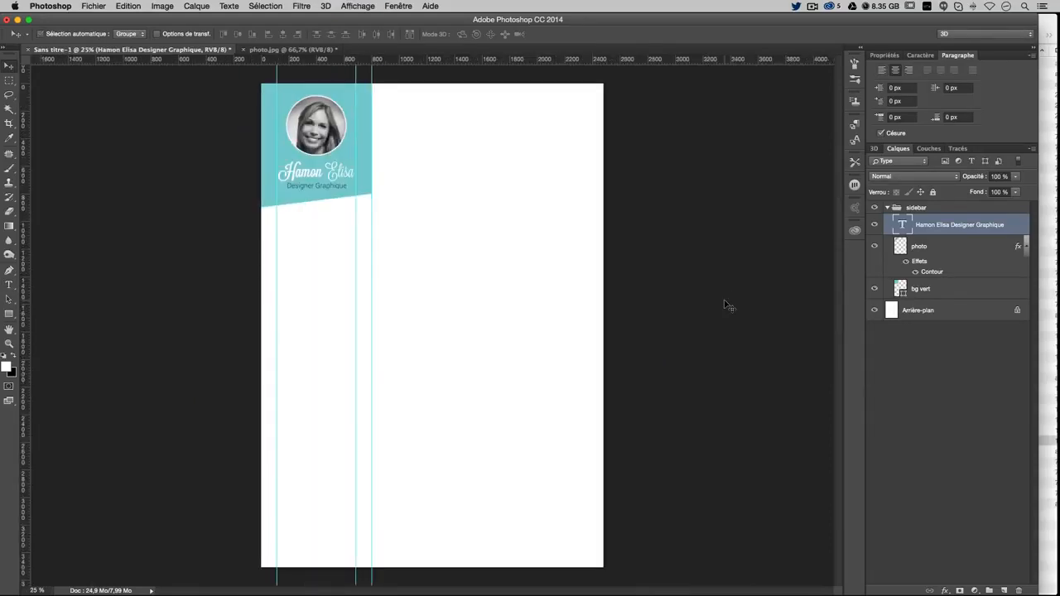
key(super+semicolon)
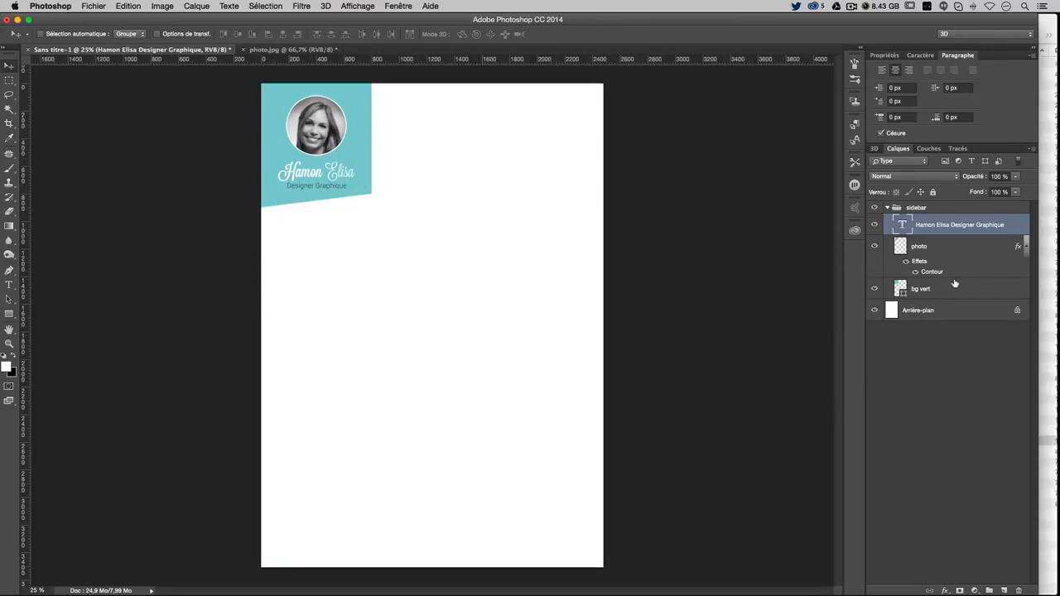
click(938, 247)
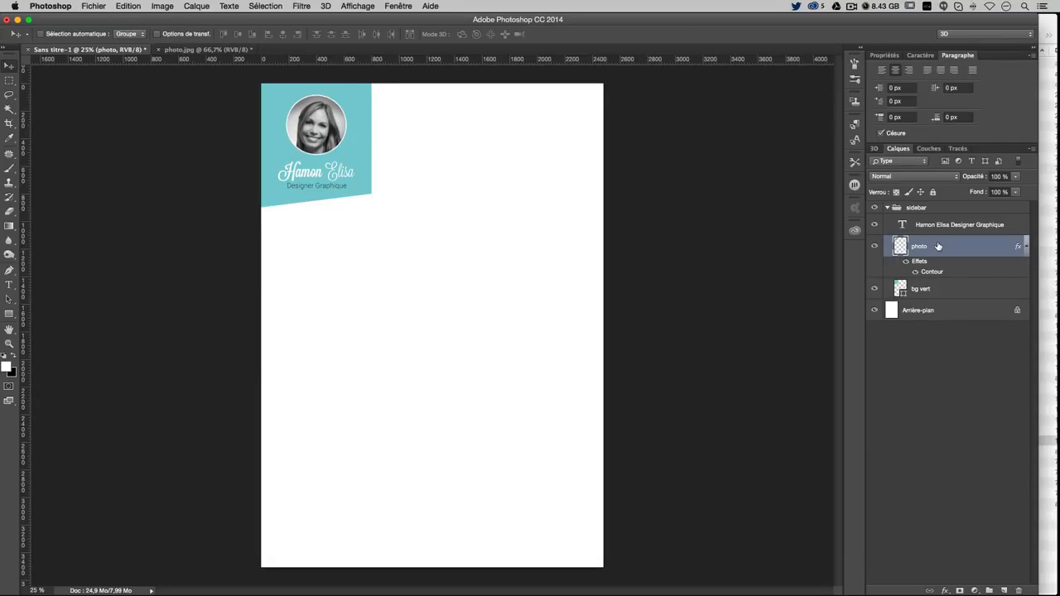
key(shift+Up)
click(938, 234)
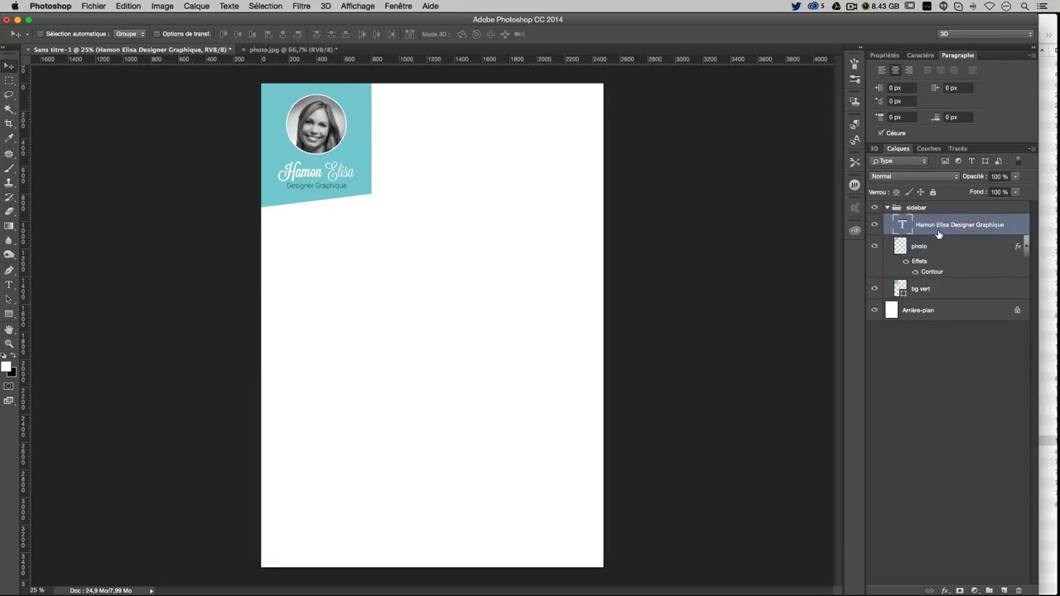
key(shift+Up)
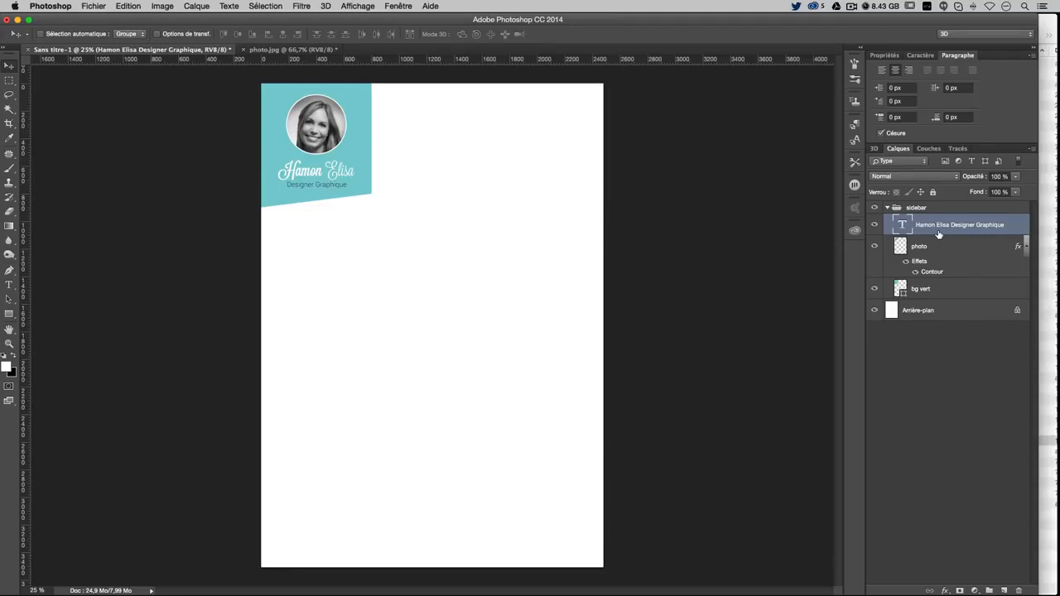
Select the word 'Designer' and open the text colour picker, then cancel without changes
click(934, 290)
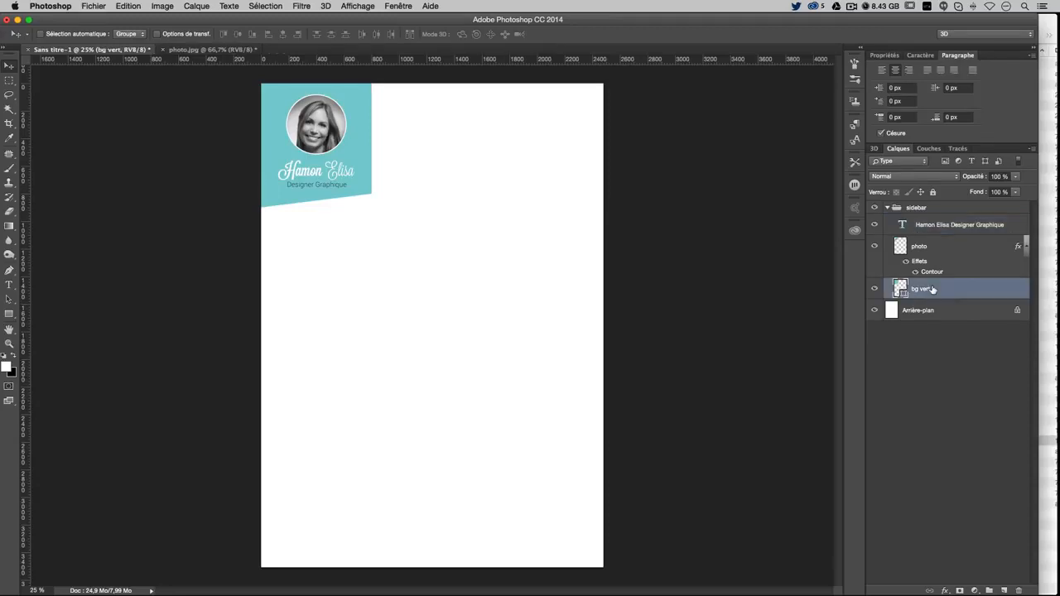
click(10, 285)
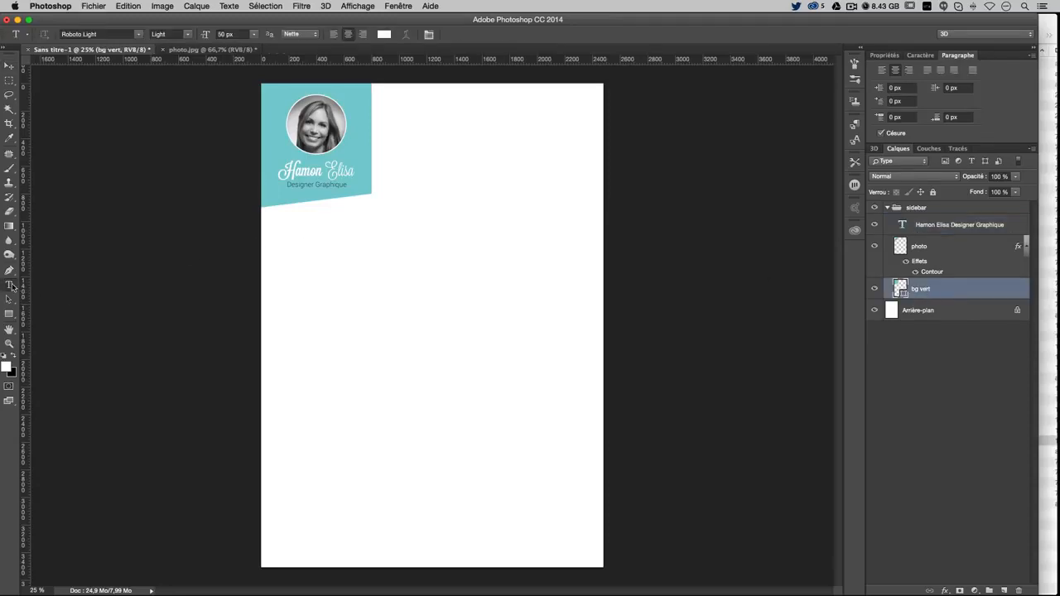
click(294, 187)
drag(286, 184, 316, 184)
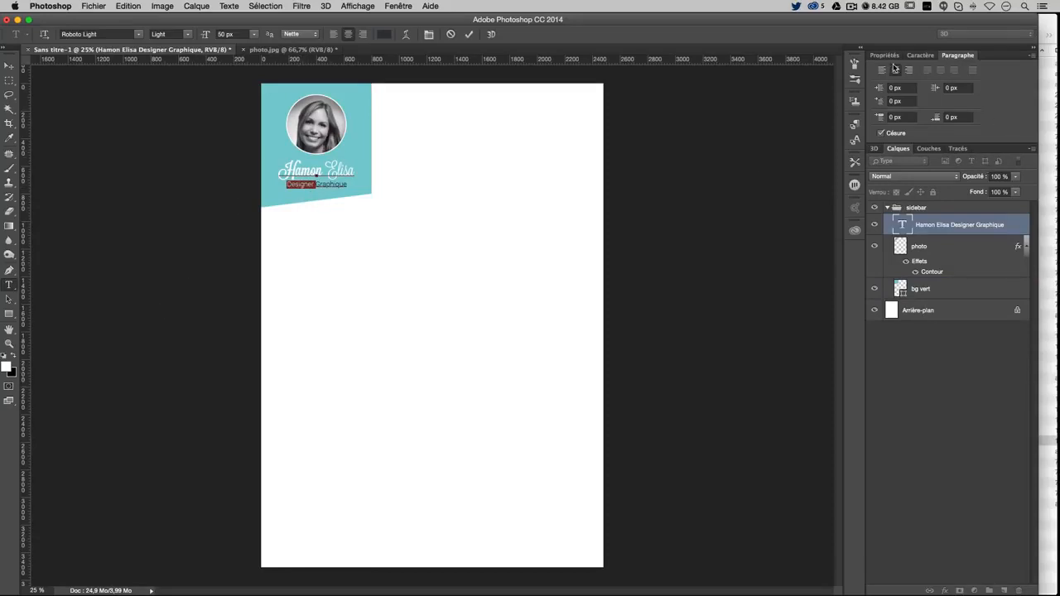
click(920, 55)
click(966, 126)
key(super+c)
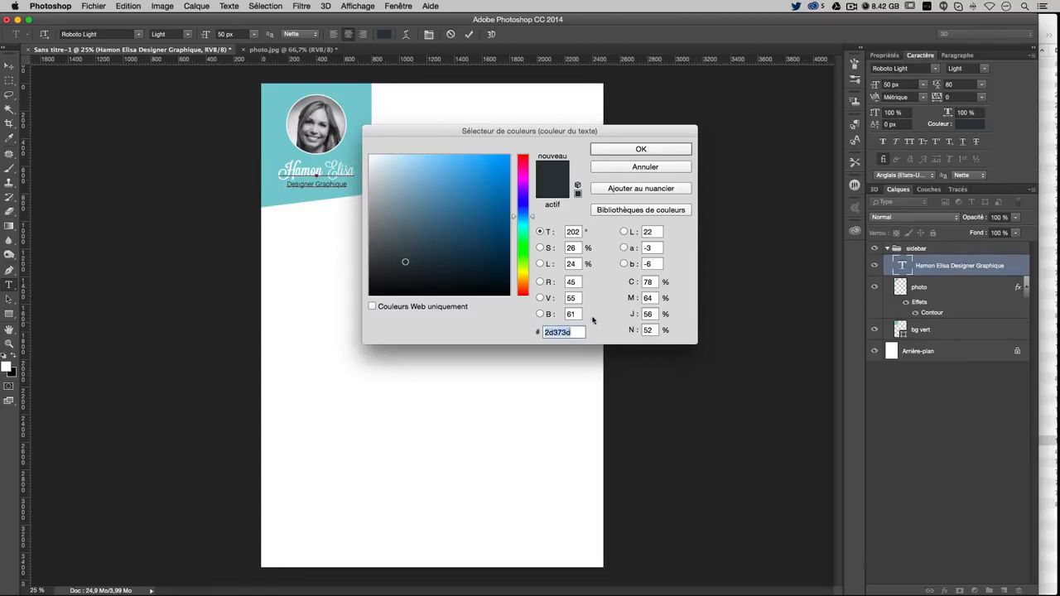
click(630, 169)
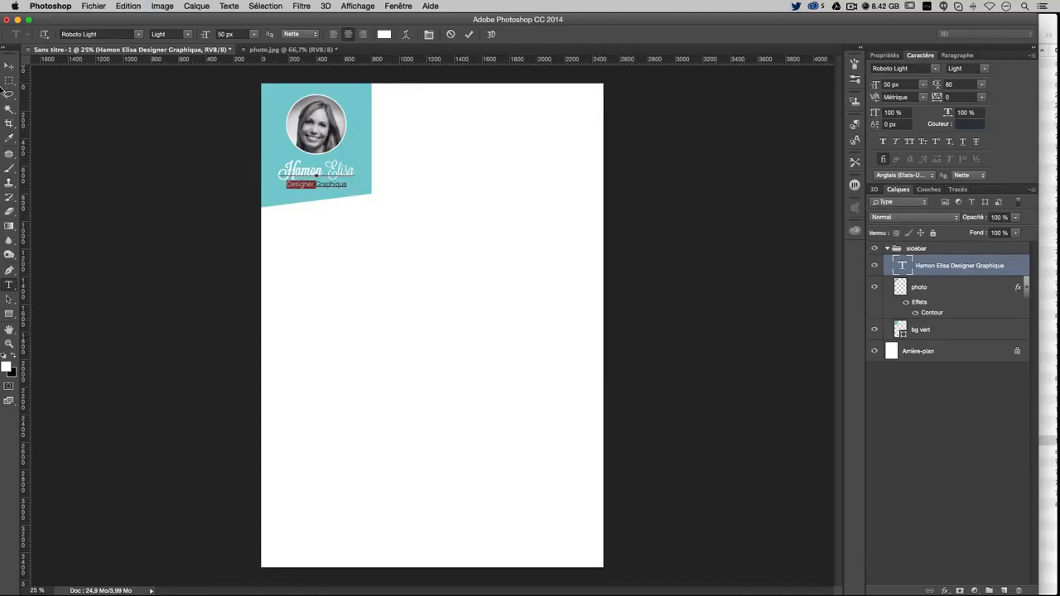
click(10, 68)
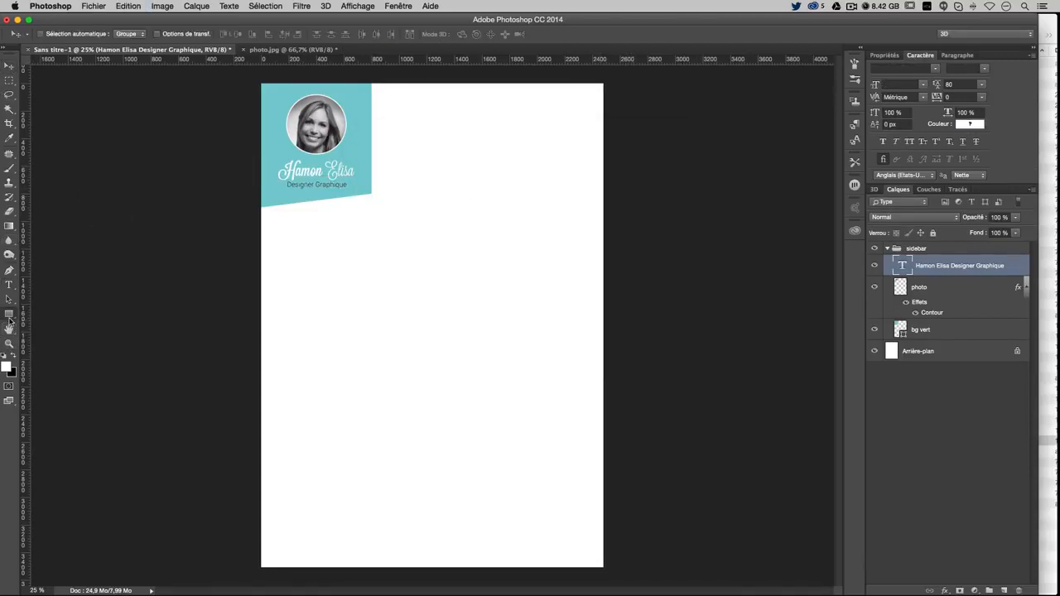
click(9, 314)
Undo a stray rectangle above bg vert, show the guides again and zoom back in
click(97, 310)
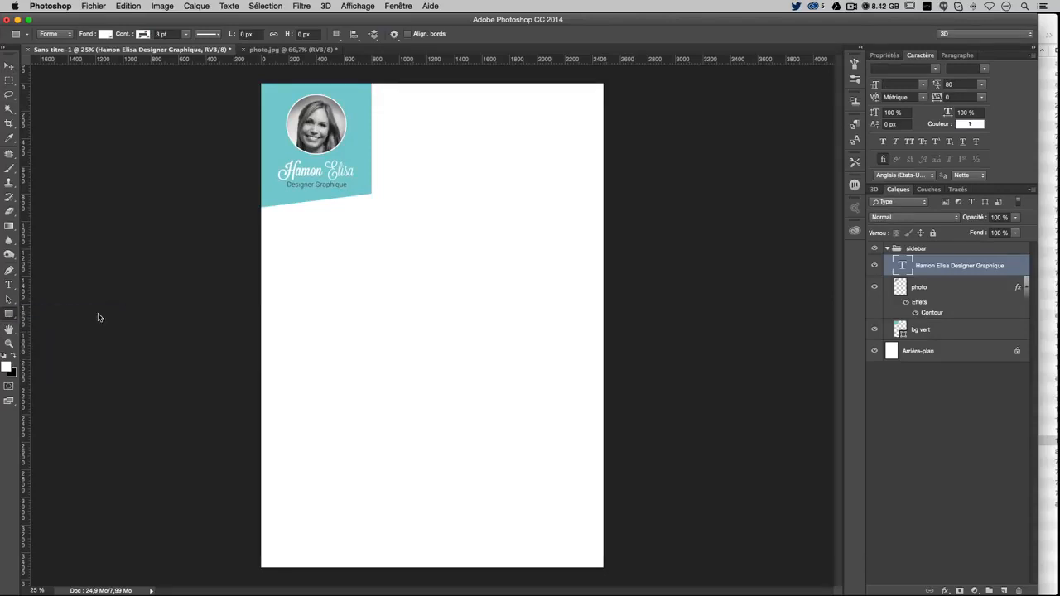
click(966, 338)
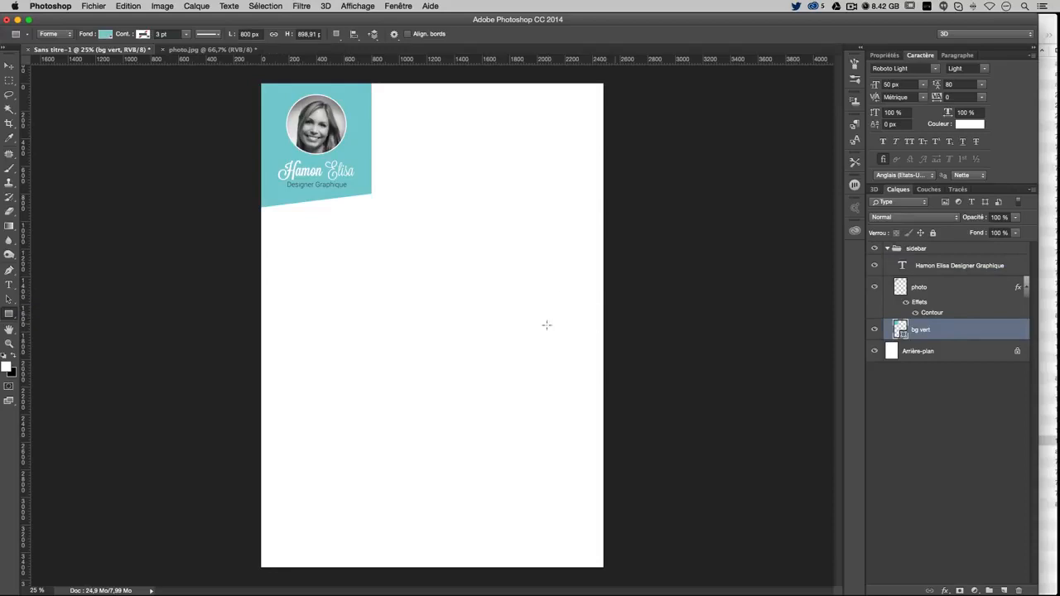
drag(257, 166, 271, 290)
key(cmd+z)
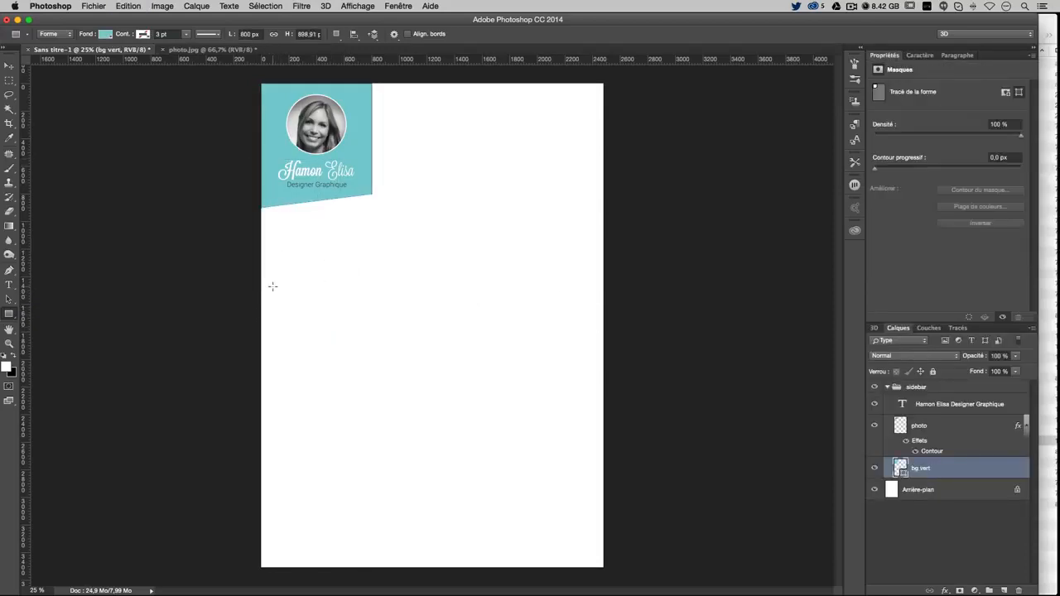
key(super+semicolon)
key(super+plus)
key(super+plus)
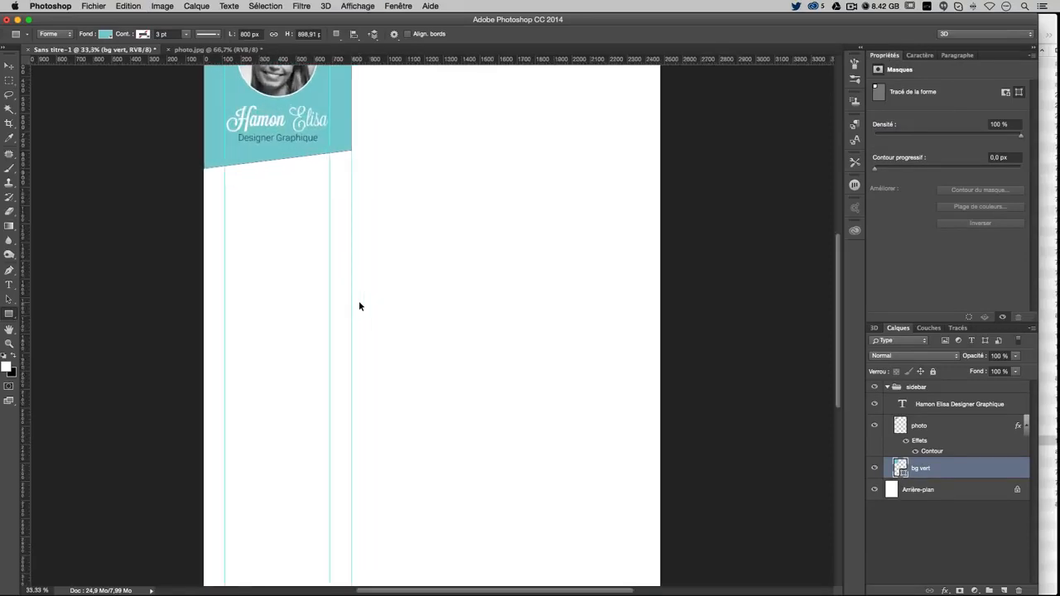
scroll(343, 307, up, 5)
Create an 800 × 899 px rectangle and paste 2d373d into its fill colour picker
click(197, 371)
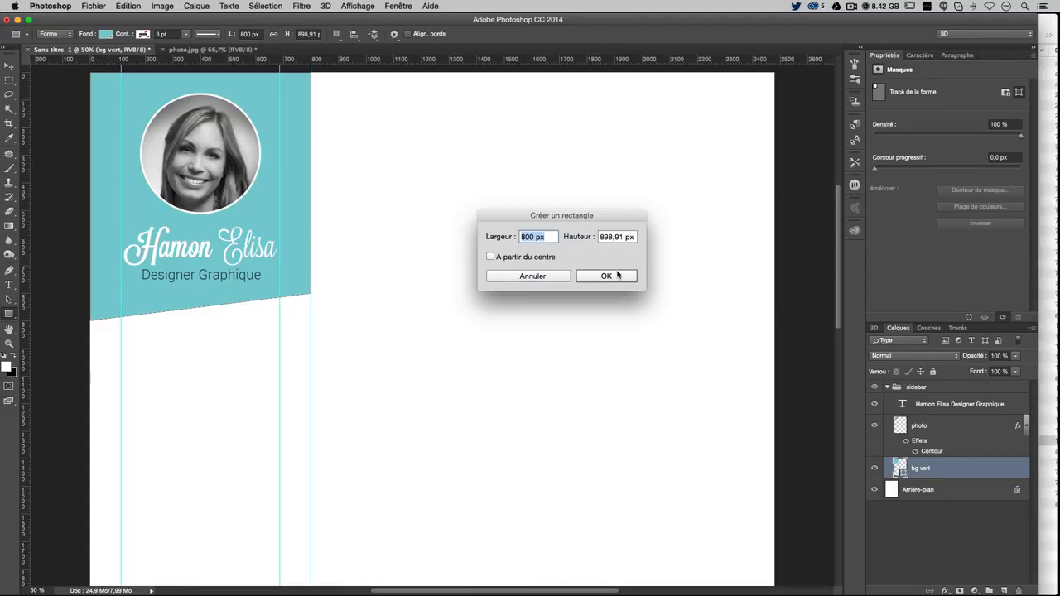
click(617, 276)
scroll(472, 333, down, 5)
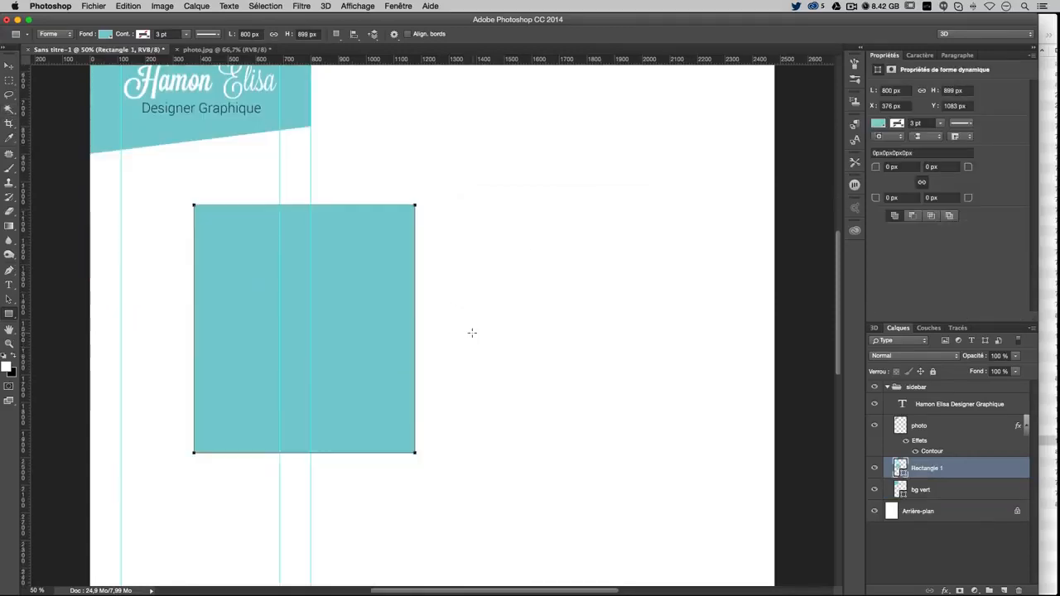
scroll(414, 306, up, 1)
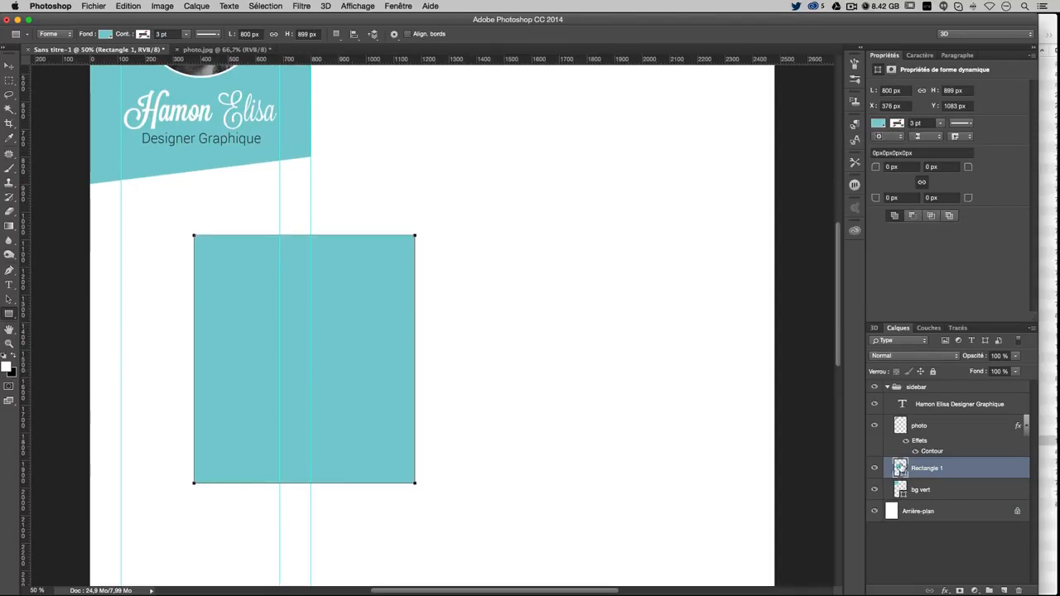
double_click(901, 468)
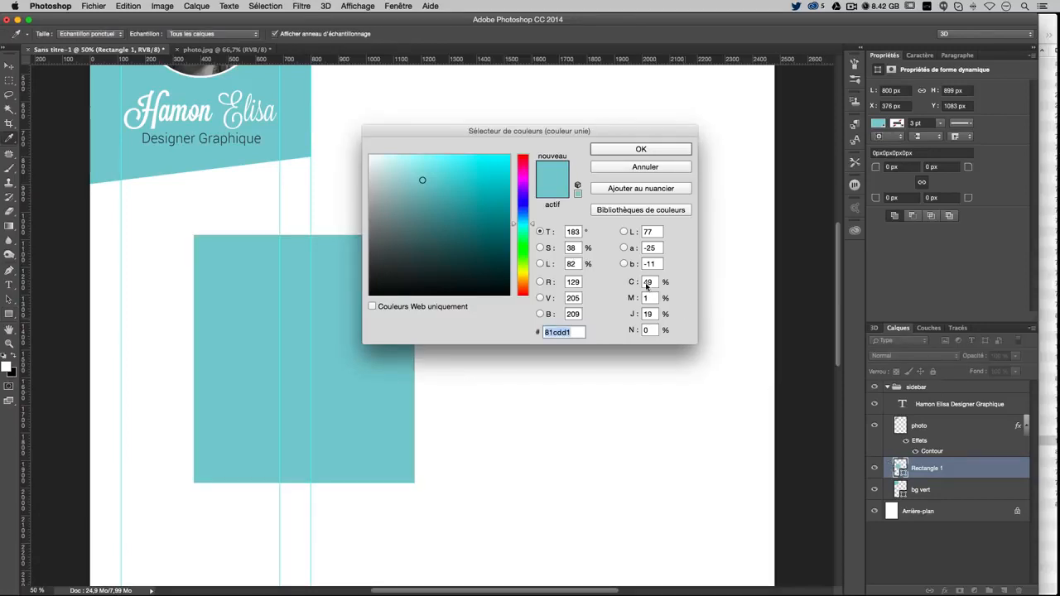
key(super+v)
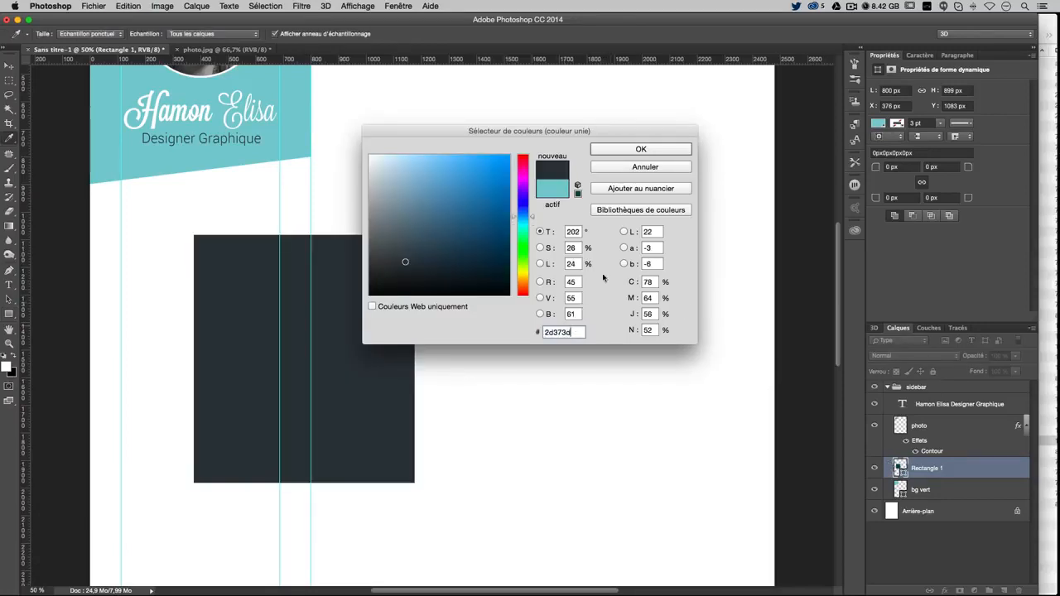
Apply the dark fill and move the rectangle to the sidebar's top-left corner
click(627, 153)
key(v)
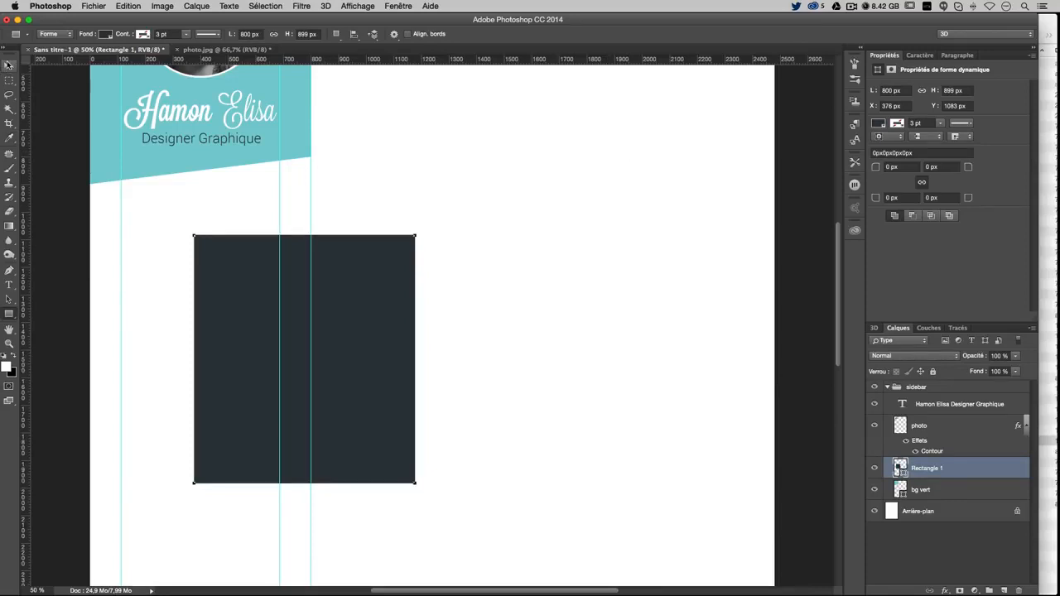
drag(325, 272, 262, 199)
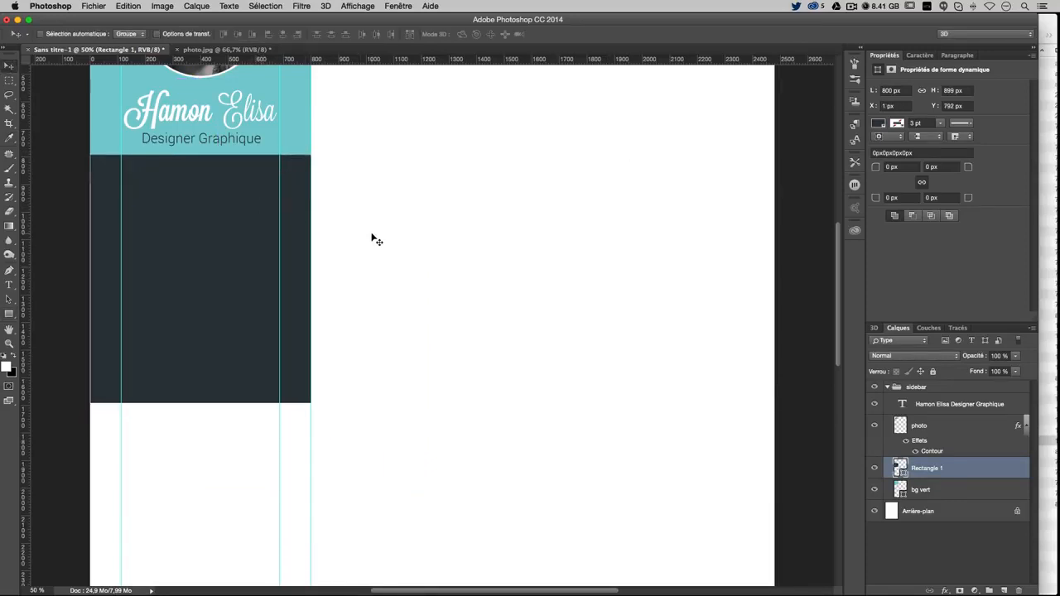
key(Left)
key(Left)
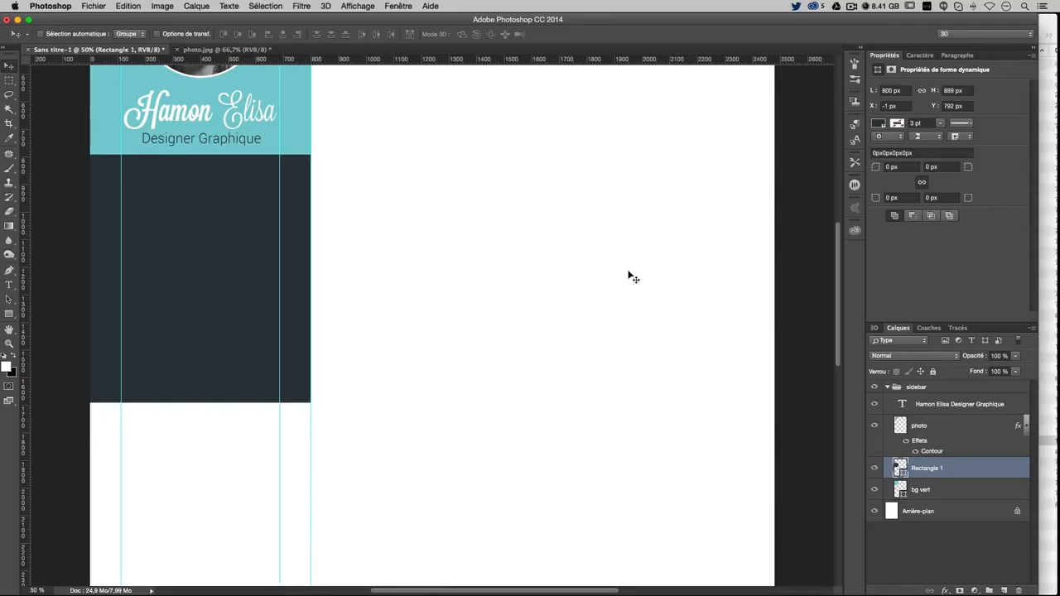
Rename the rectangle layer 'bg noir' and place it below bg vert
double_click(928, 468)
text(bg)
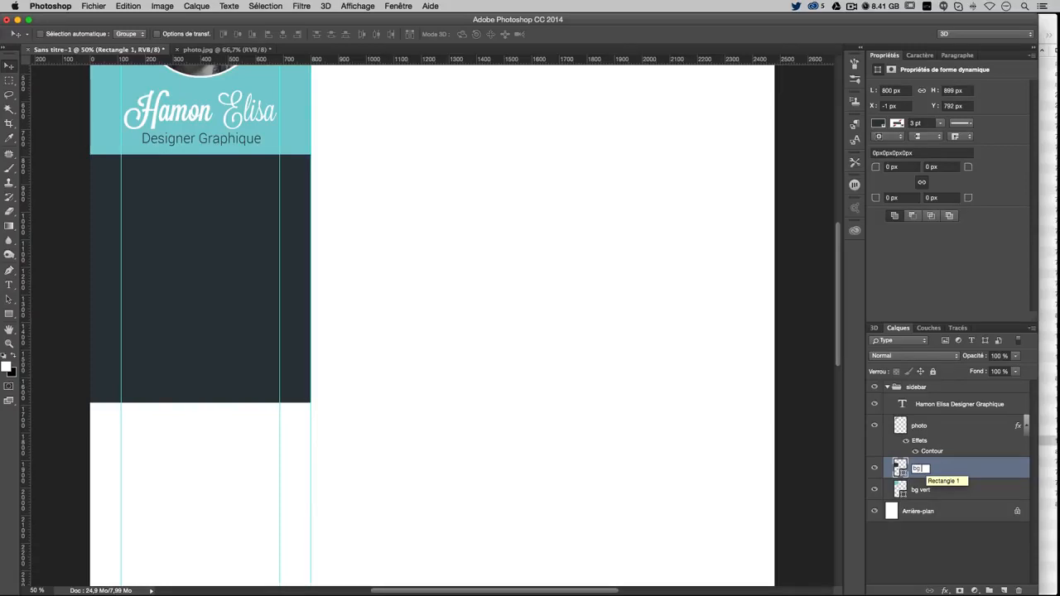
text( noir)
key(Return)
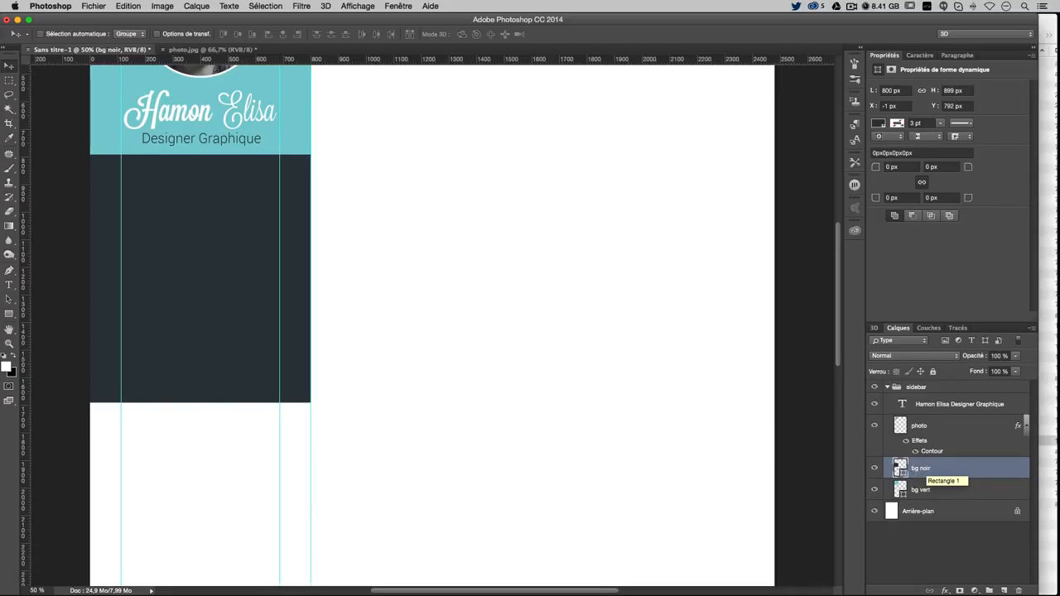
drag(981, 461, 930, 502)
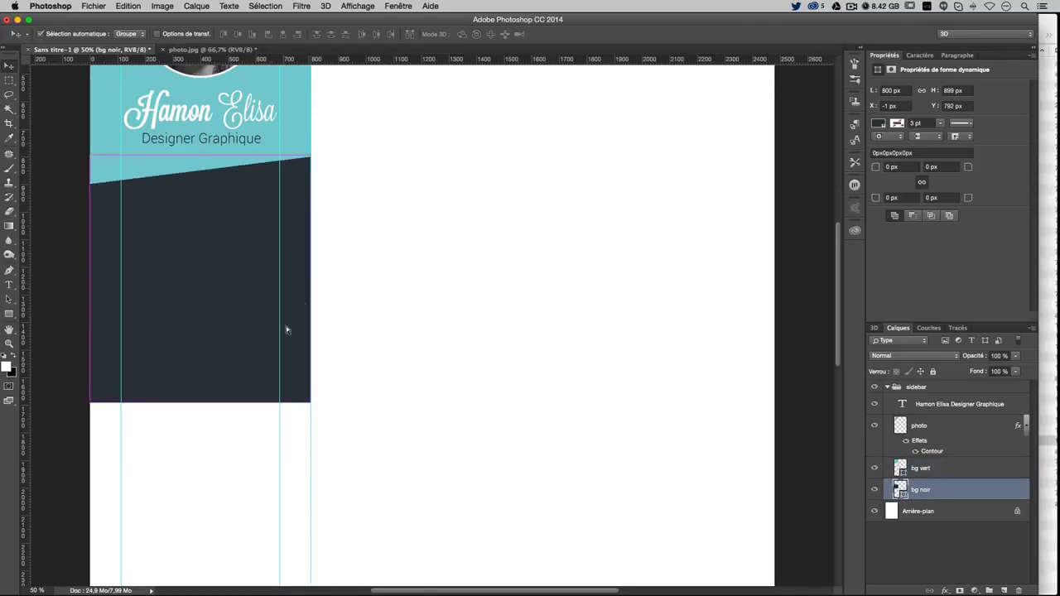
Stretch the bg noir rectangle down to the page bottom, making it 2716 px tall
key(super+t)
scroll(400, 365, down, 3)
scroll(400, 365, down, 5)
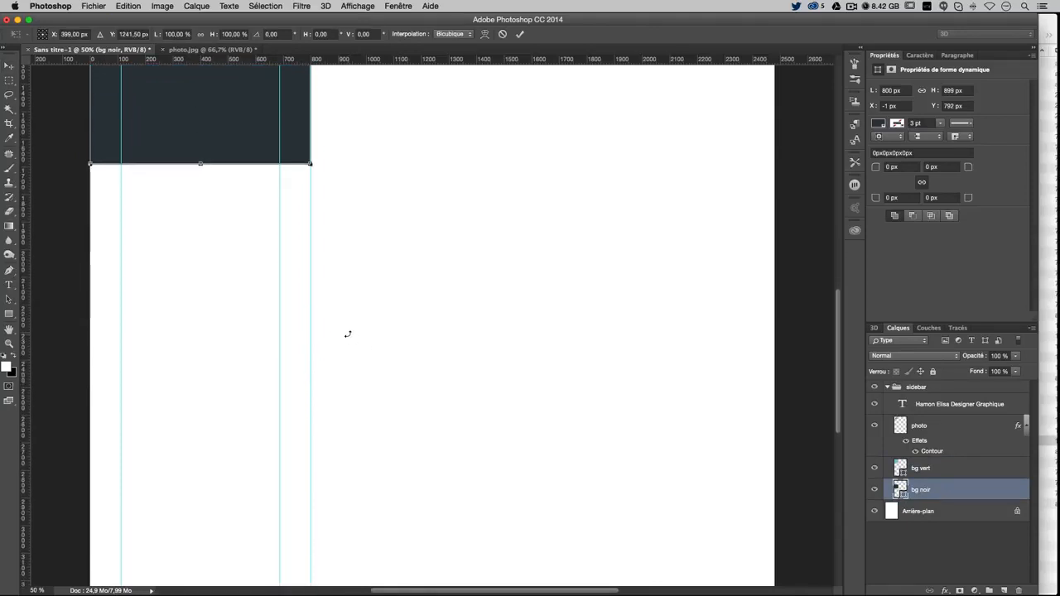
key(super+minus)
drag(277, 219, 284, 558)
key(Return)
key(super+plus)
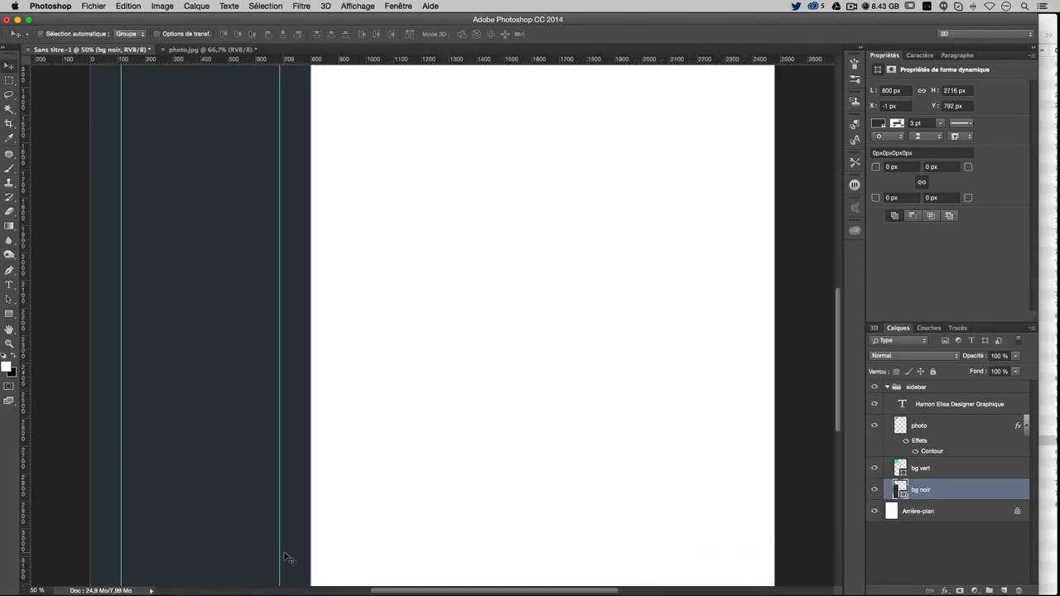
scroll(284, 557, up, 10)
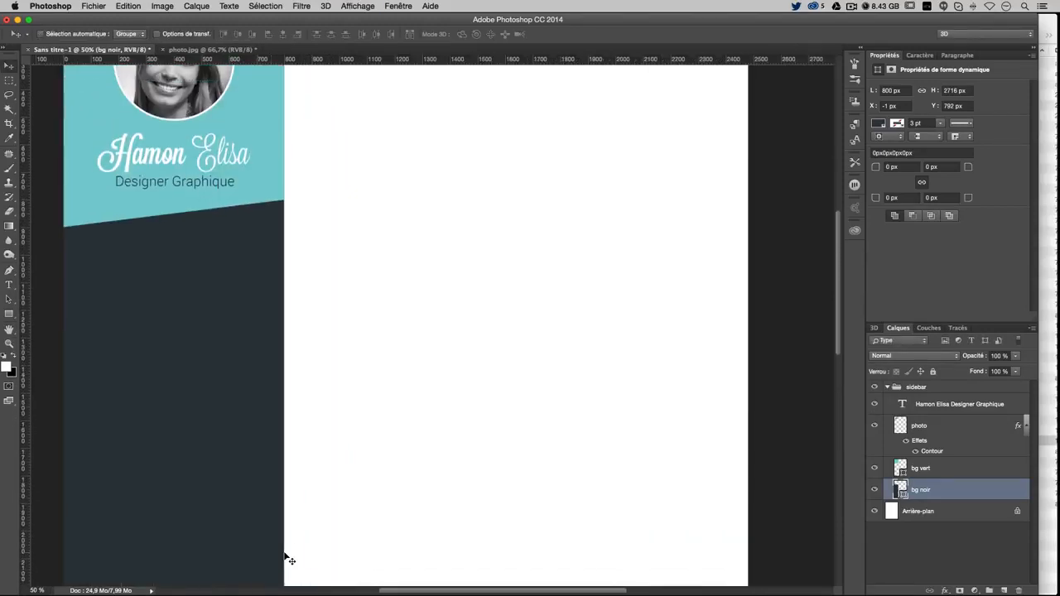
key(super+minus)
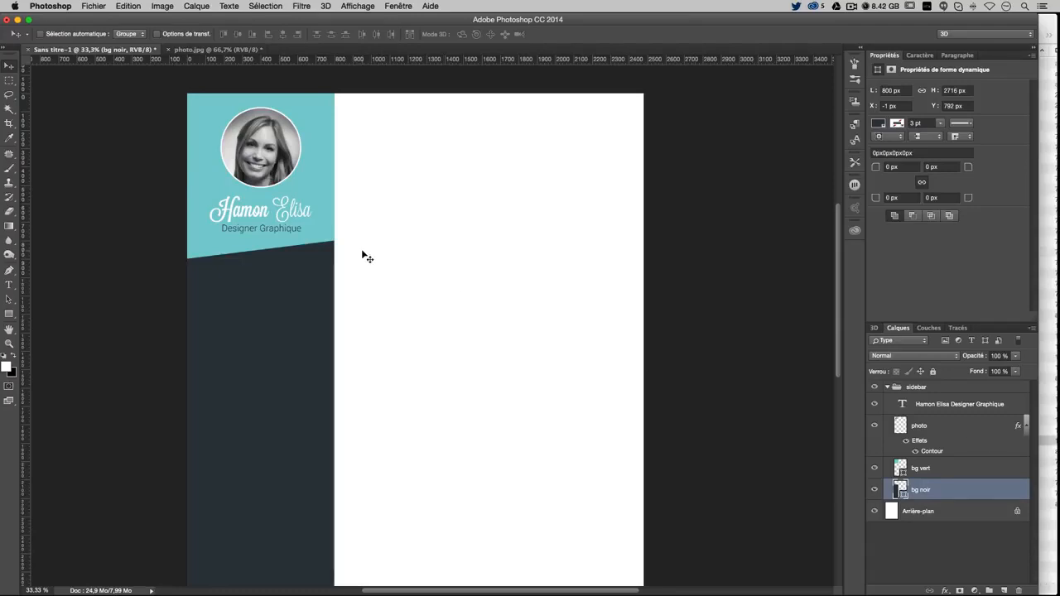
Create a 400 × 400 px ellipse with the Ellipse tool
click(7, 83)
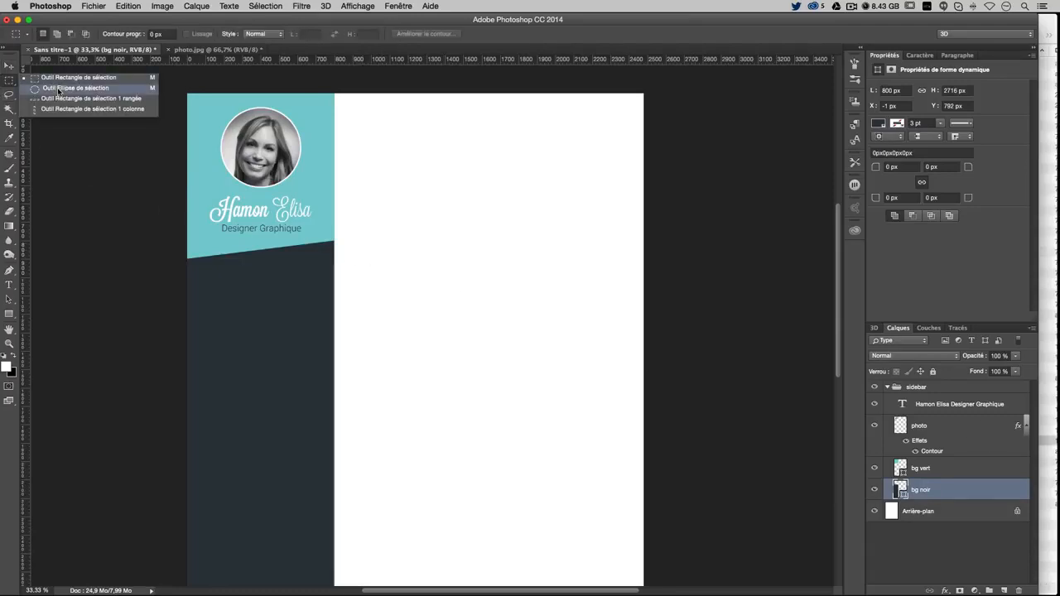
click(13, 316)
click(80, 331)
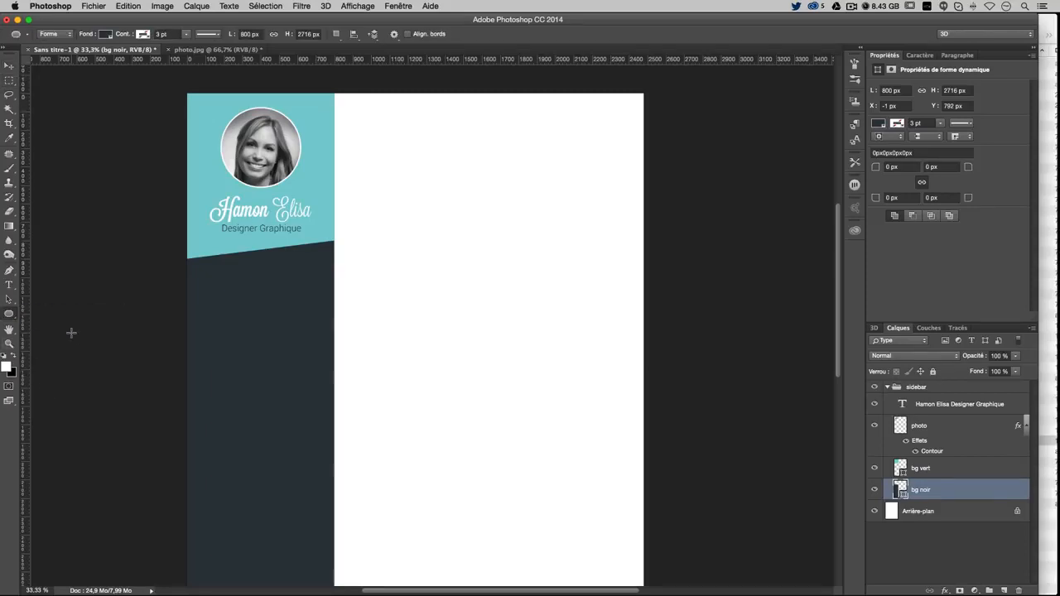
click(266, 309)
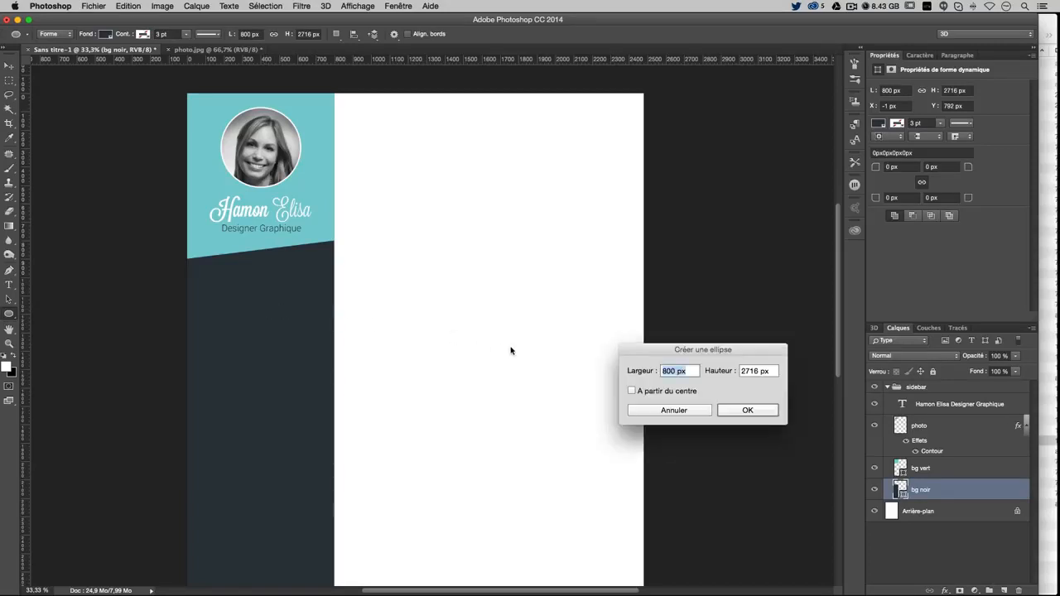
text(400)
key(Tab)
text(400)
key(Return)
Move the circle onto the page, size it 100 × 100 px, and stack it atop the sidebar group
key(v)
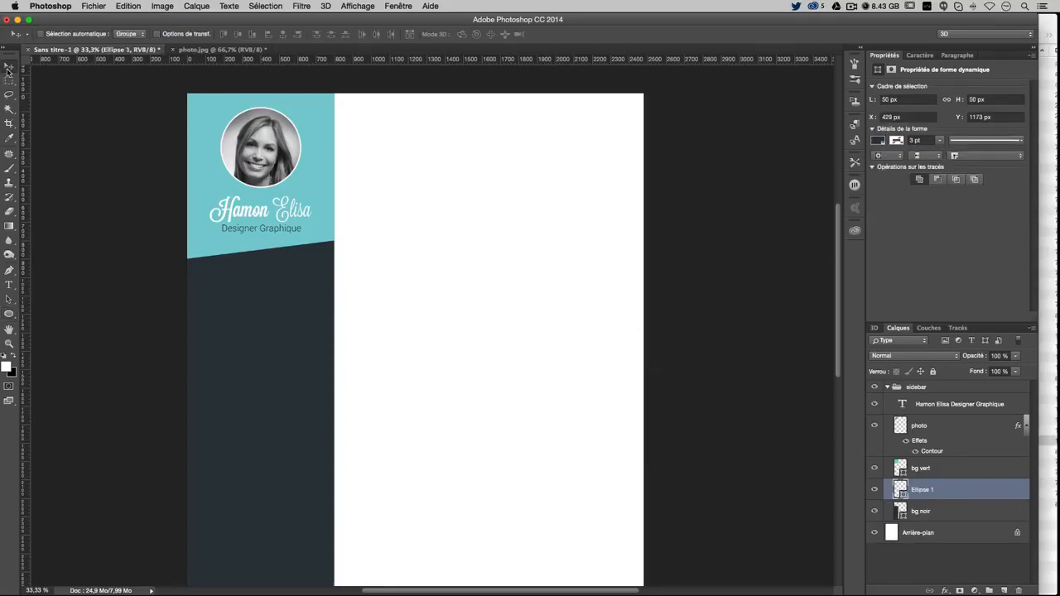
drag(341, 378, 435, 373)
click(912, 100)
drag(914, 100, 801, 90)
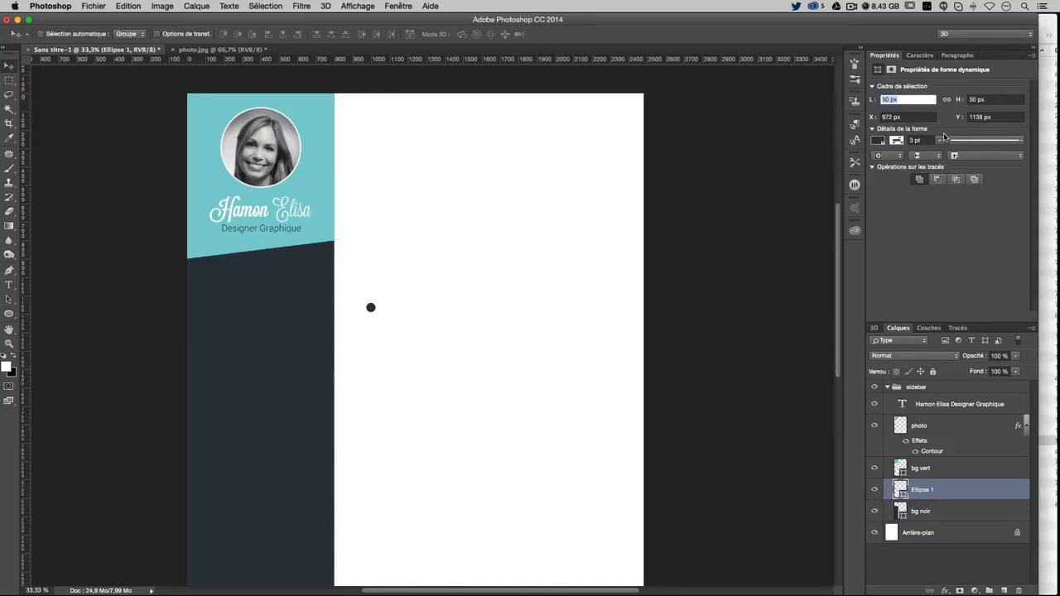
text(80)
key(Tab)
key(Tab)
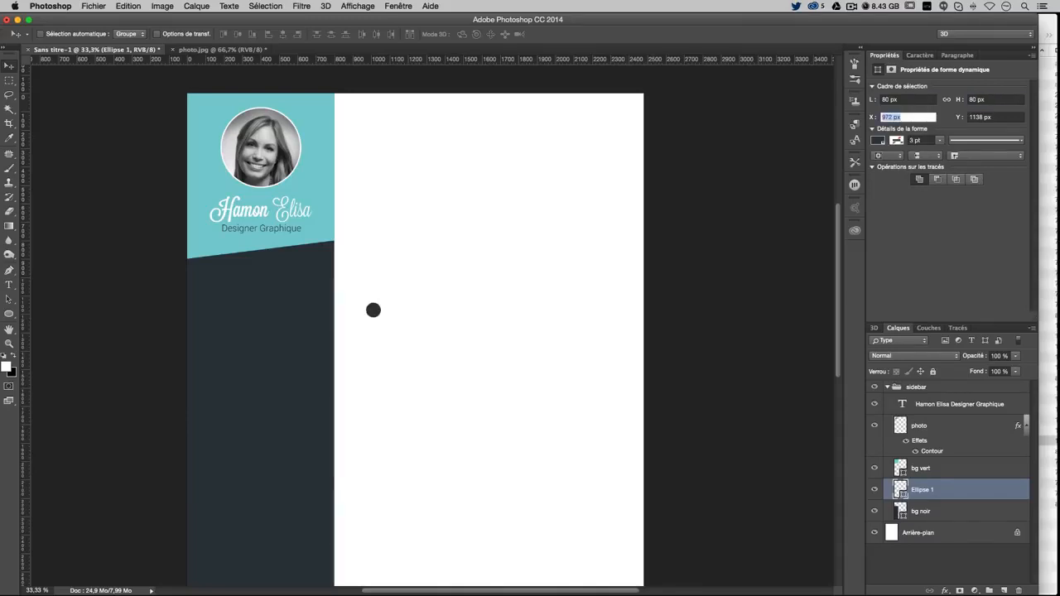
drag(912, 100, 873, 86)
text(100)
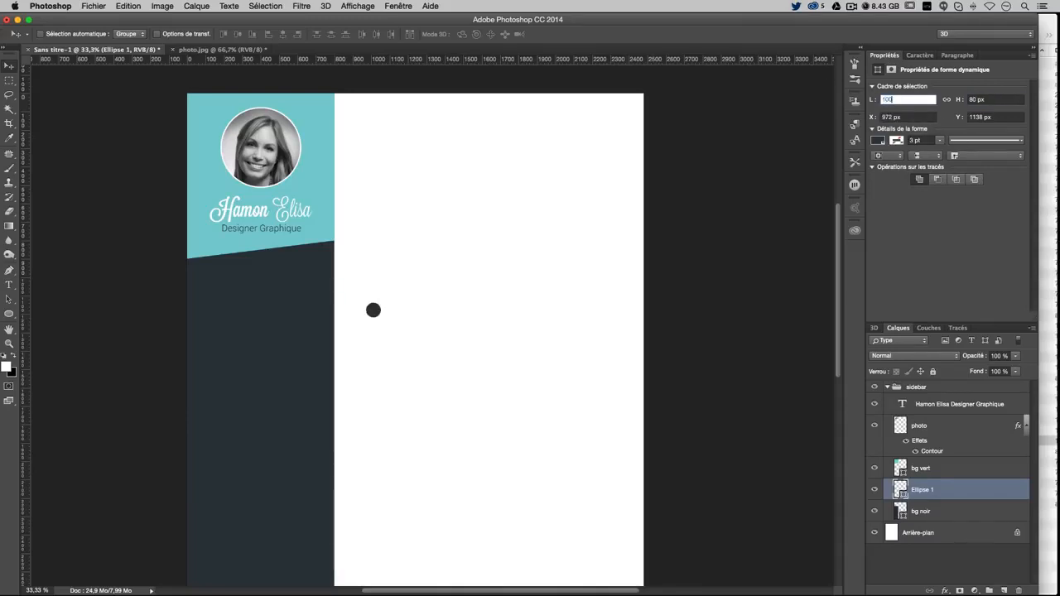
key(Tab)
text(100)
key(Tab)
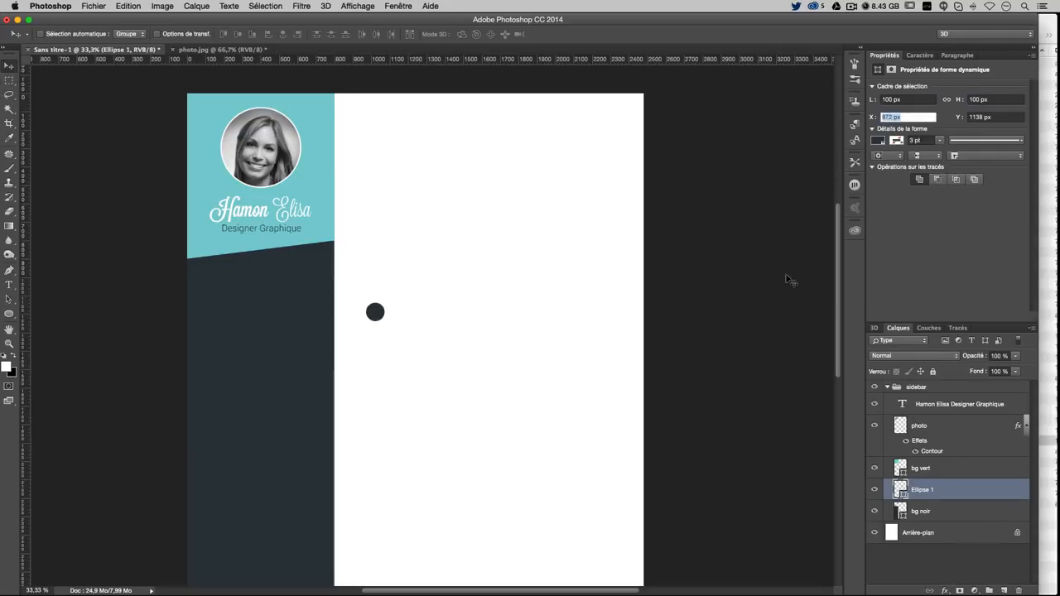
drag(929, 489, 942, 402)
Rename the Ellipse 1 layer to 'puce' and give it a red (Rouge) label
double_click(924, 404)
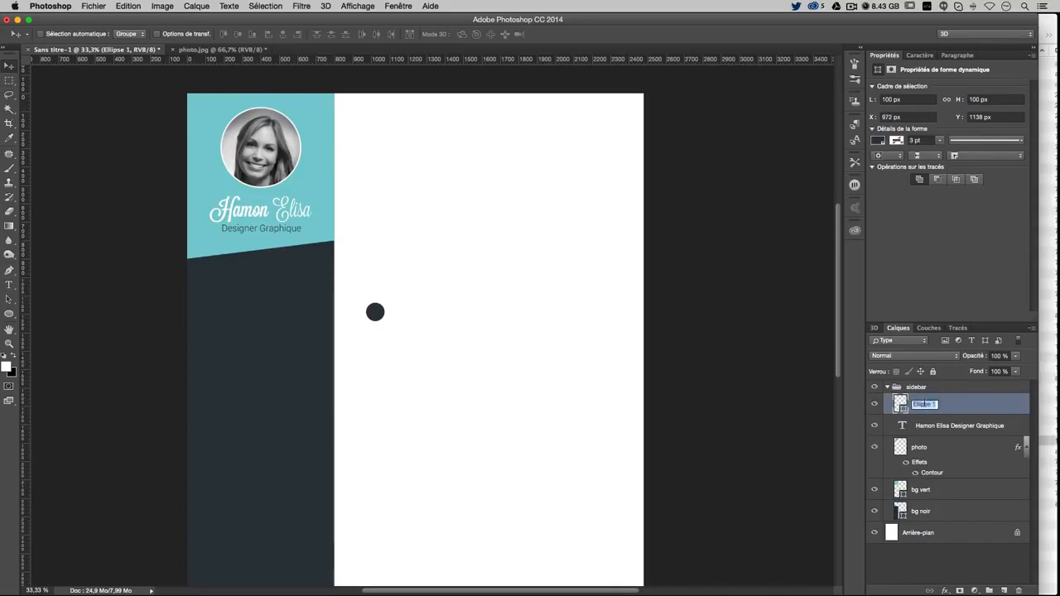
text(puce)
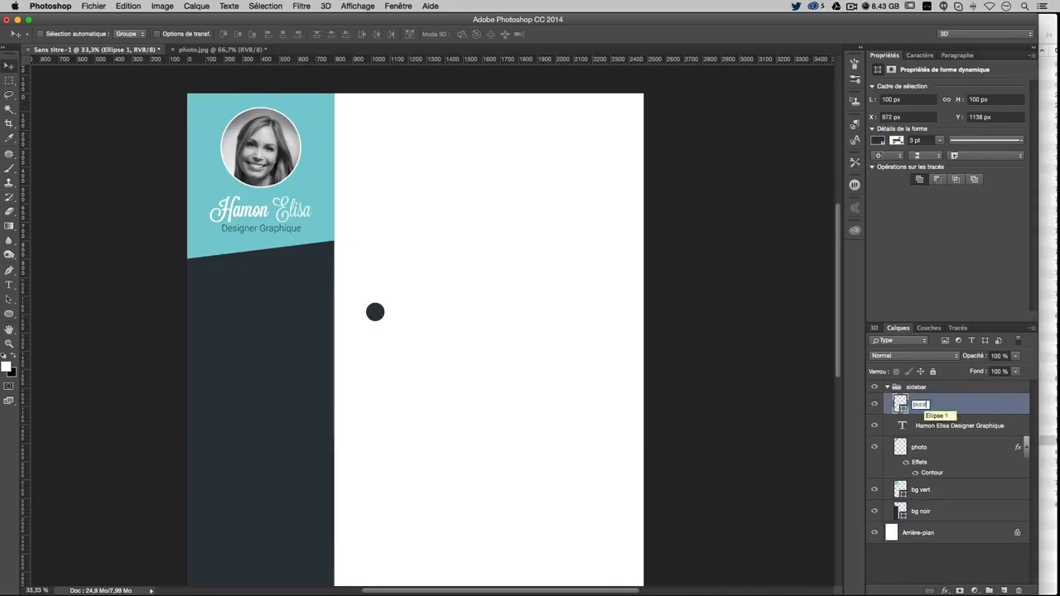
key(Return)
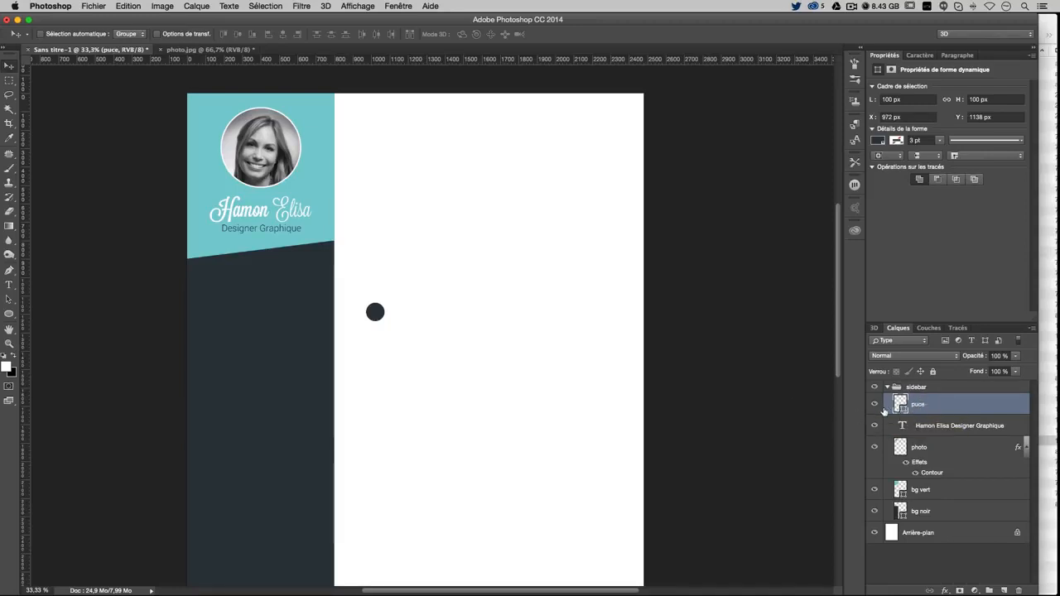
right_click(925, 406)
click(879, 490)
Fill the circle white, move it into the dark sidebar, and show the guides again
double_click(902, 405)
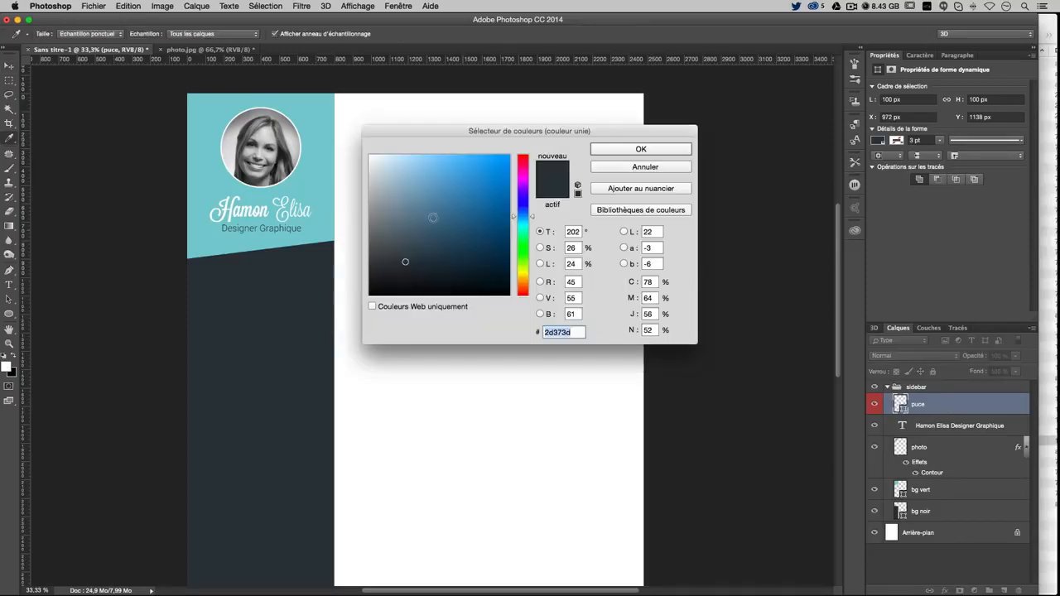
drag(433, 218, 325, 132)
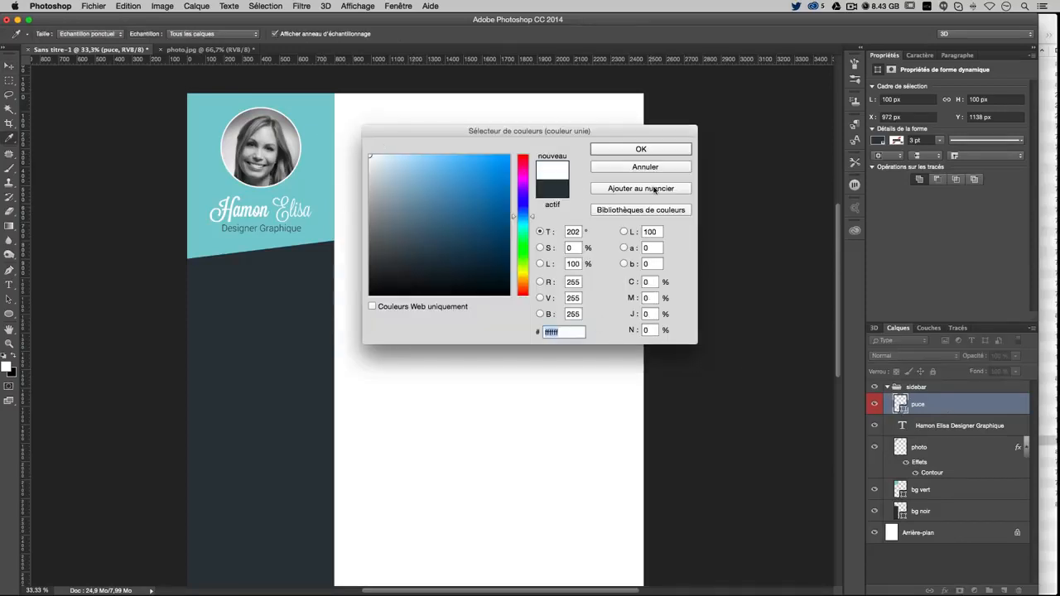
click(651, 154)
key(v)
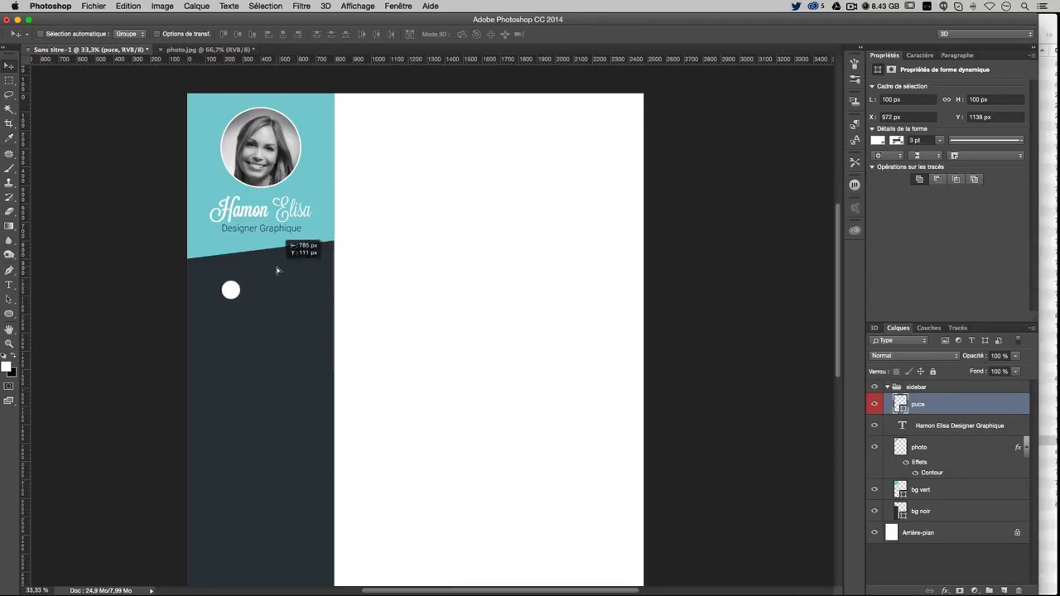
mouse_move(277, 270)
mouse_down()
mouse_move(268, 262)
mouse_move(281, 287)
mouse_up()
key(super+semicolon)
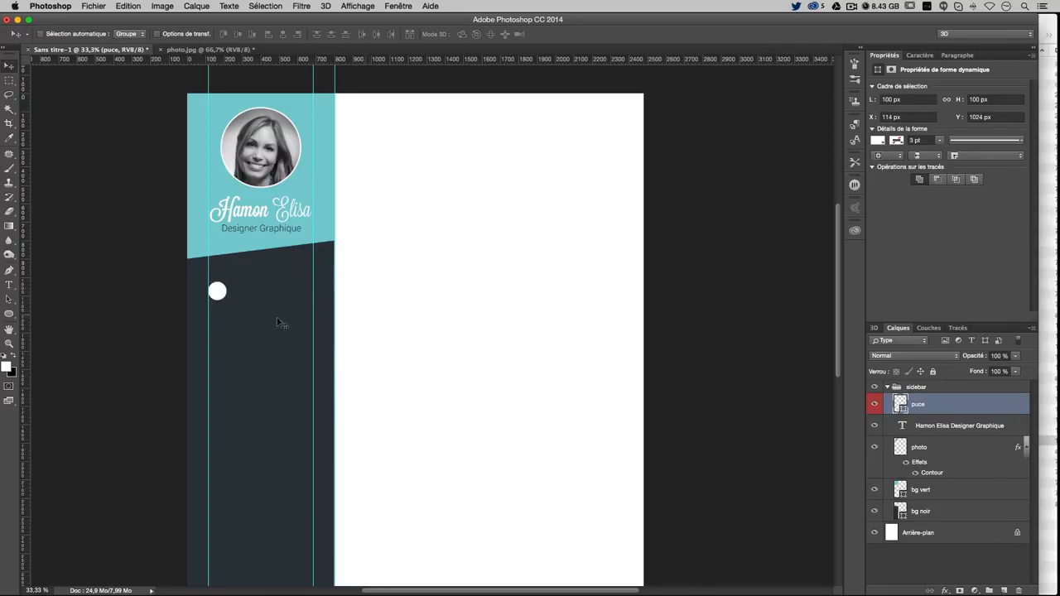
Place 1176.png from Finder as the info icon and set it on the sidebar by the white dot
click(1043, 19)
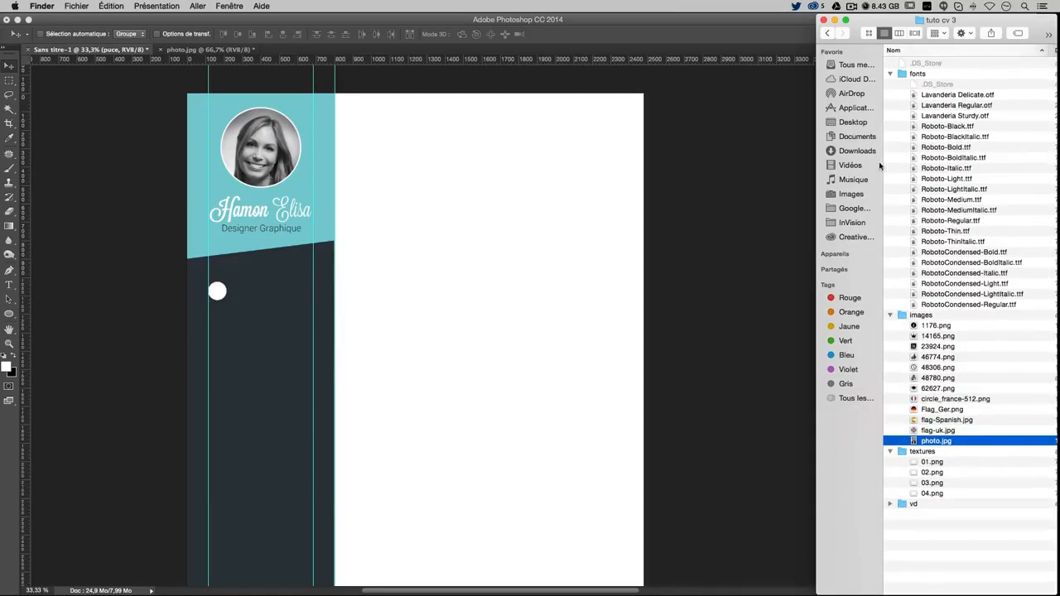
click(938, 327)
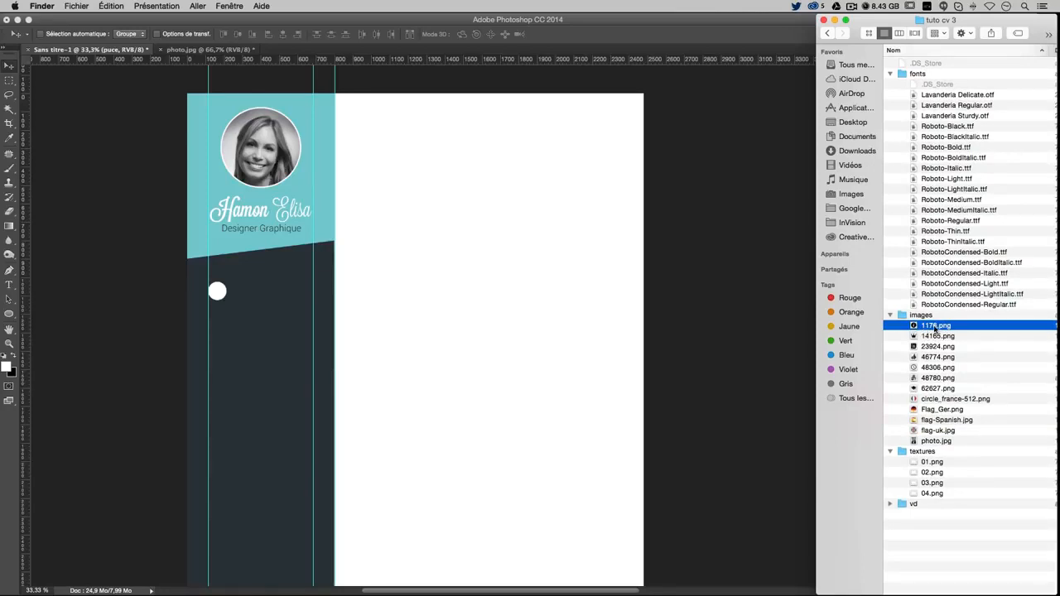
drag(882, 327, 229, 293)
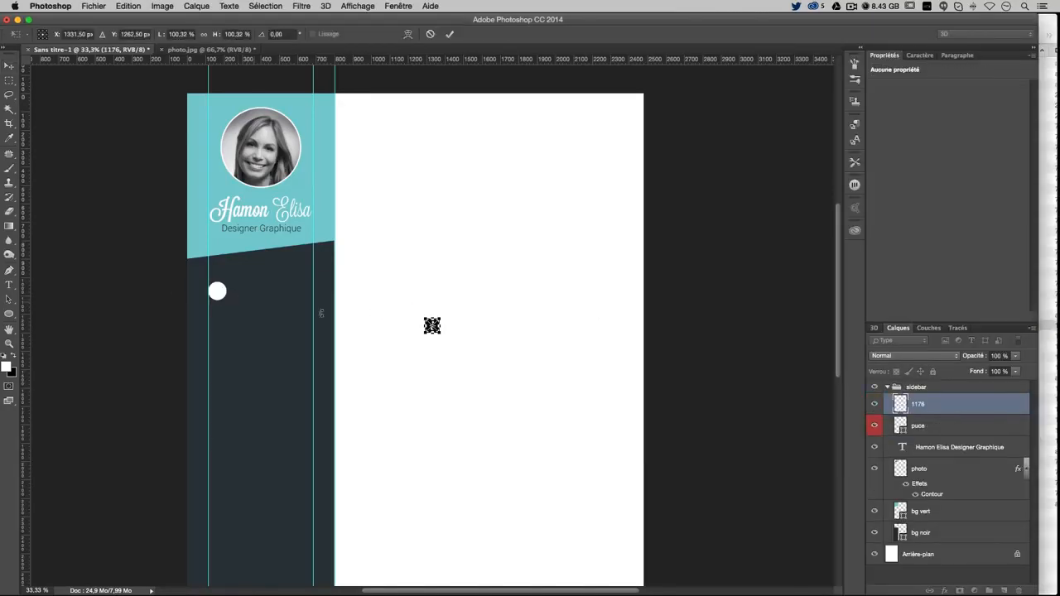
key(Return)
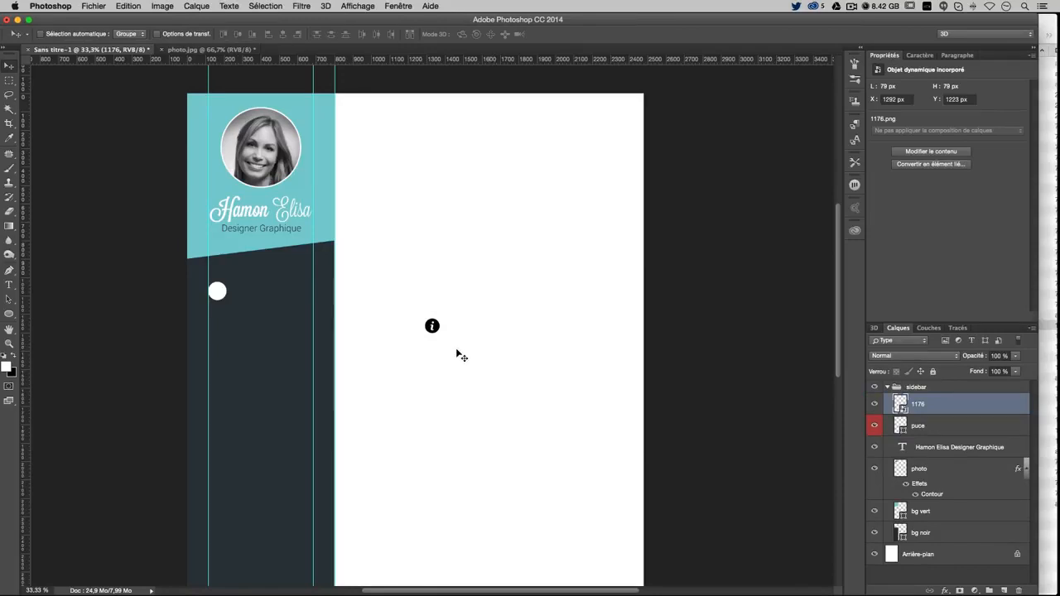
drag(456, 355, 443, 332)
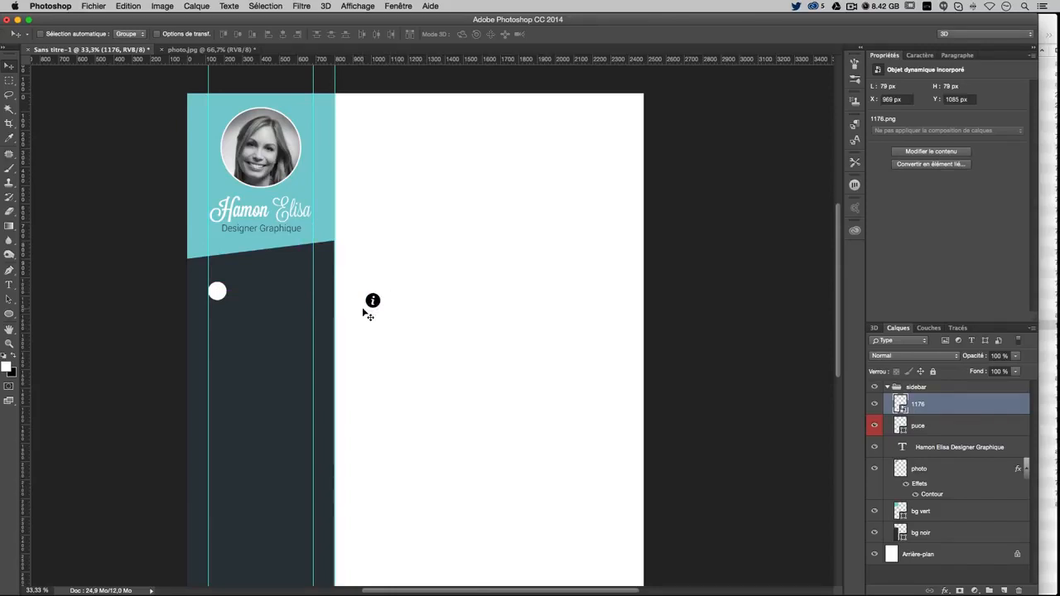
drag(395, 310, 238, 301)
super+click(225, 292)
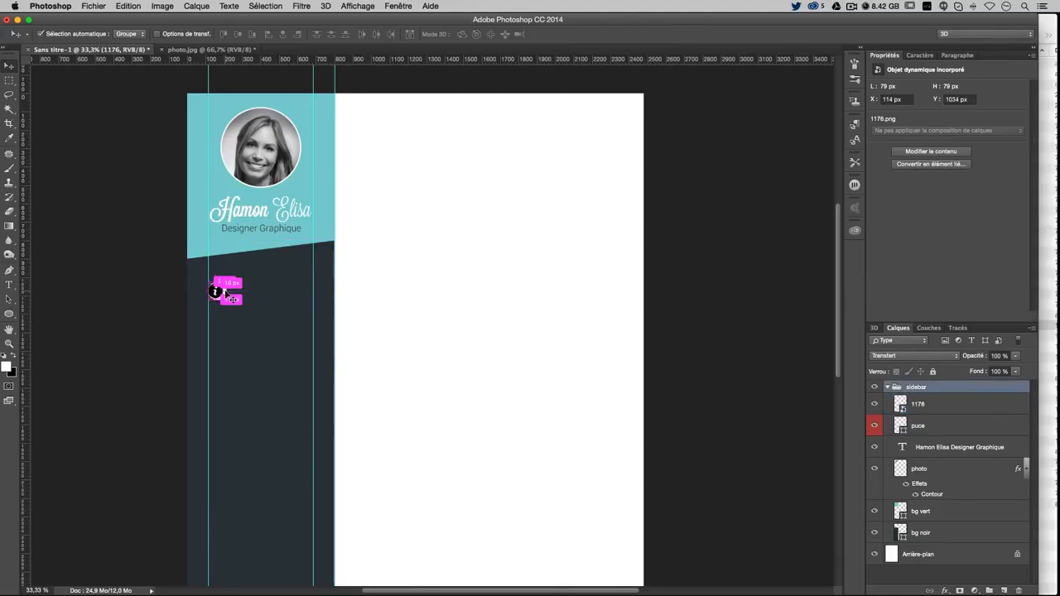
Move the puce dot further down and rename the 1176 icon layer to 'ico info'
click(940, 422)
drag(425, 291, 417, 428)
click(920, 409)
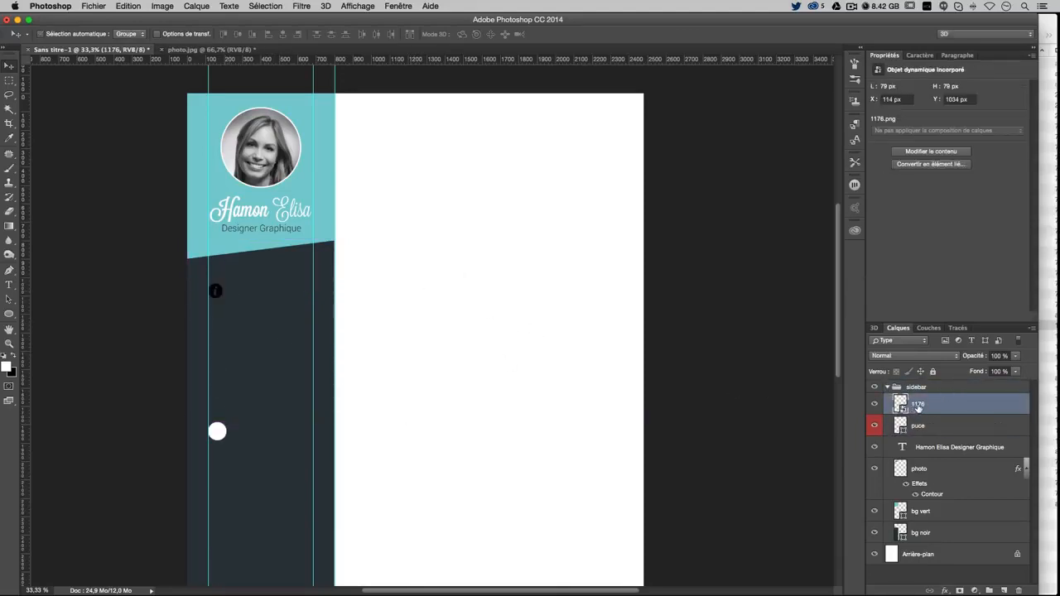
double_click(918, 405)
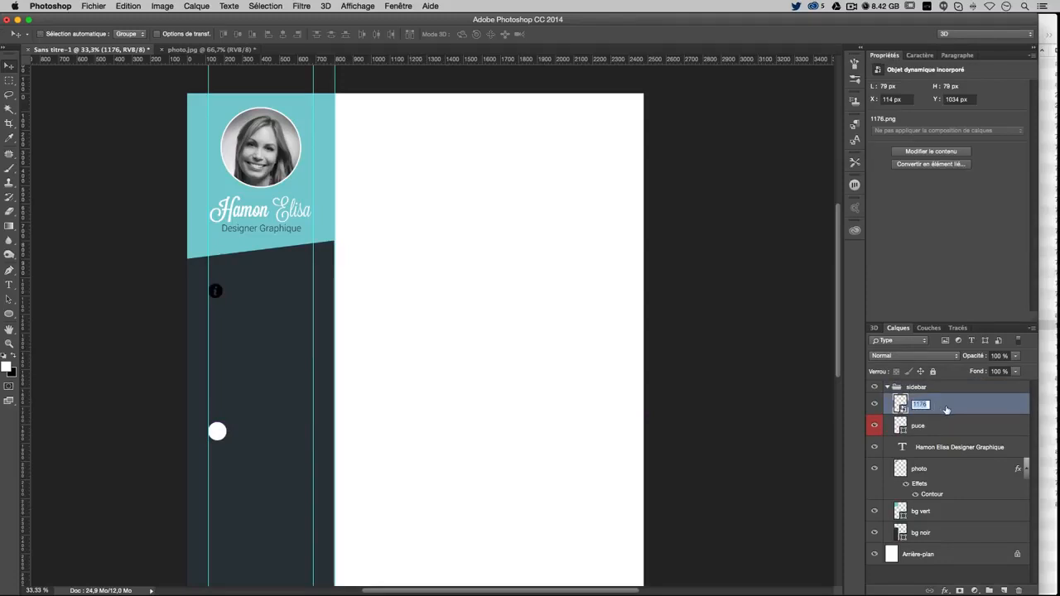
text(i)
key(BackSpace)
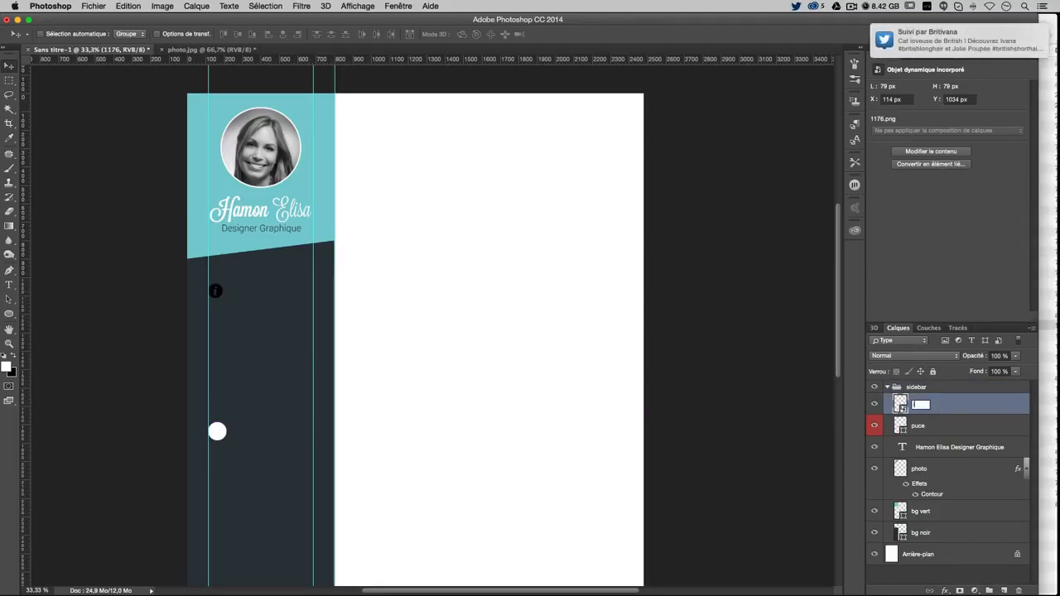
text(picto inf)
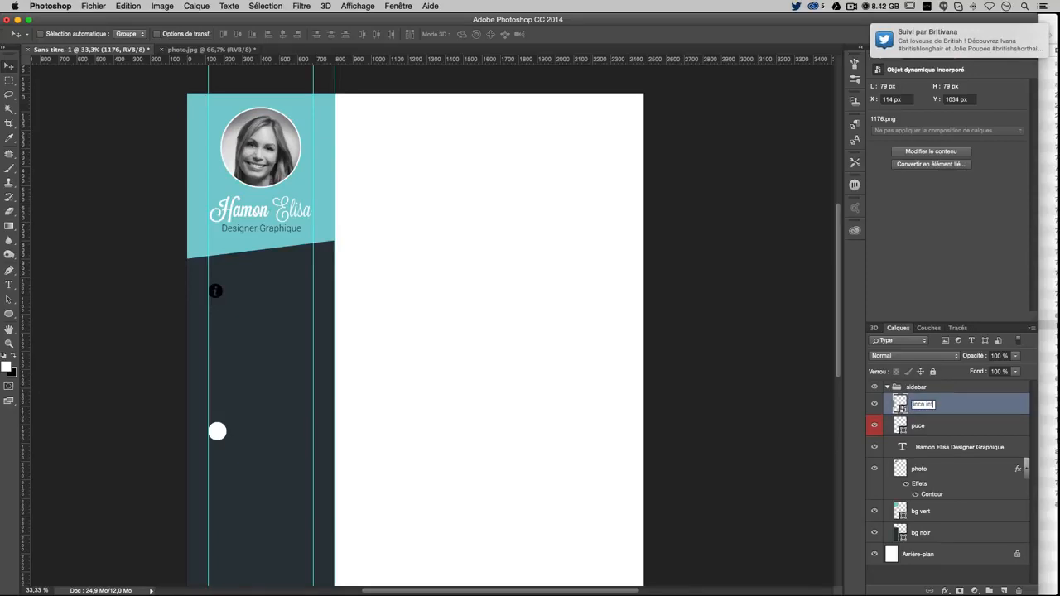
text(o)
key(Return)
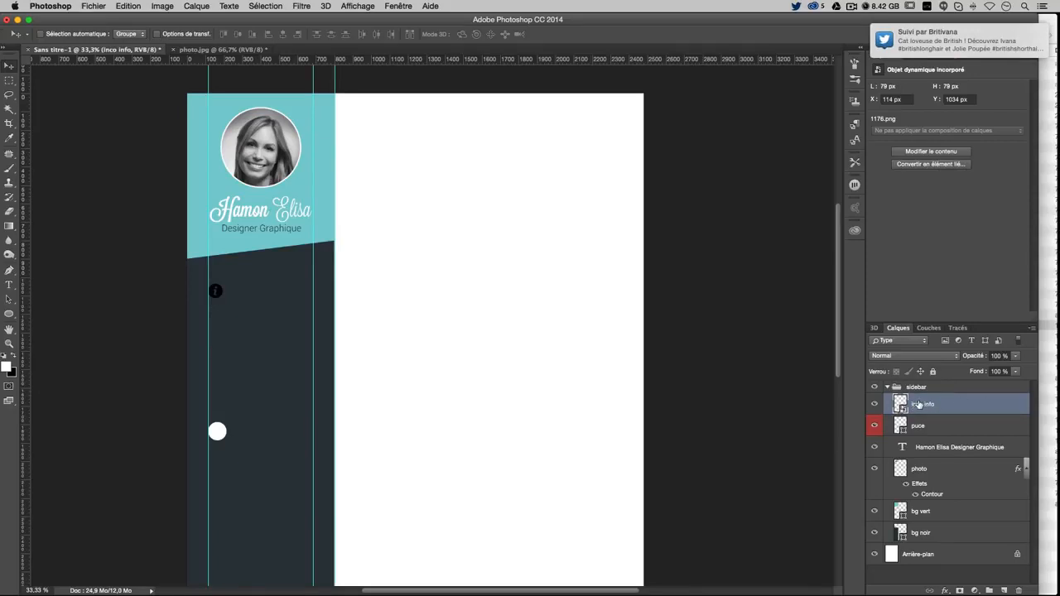
double_click(918, 403)
click(918, 403)
key(BackSpace)
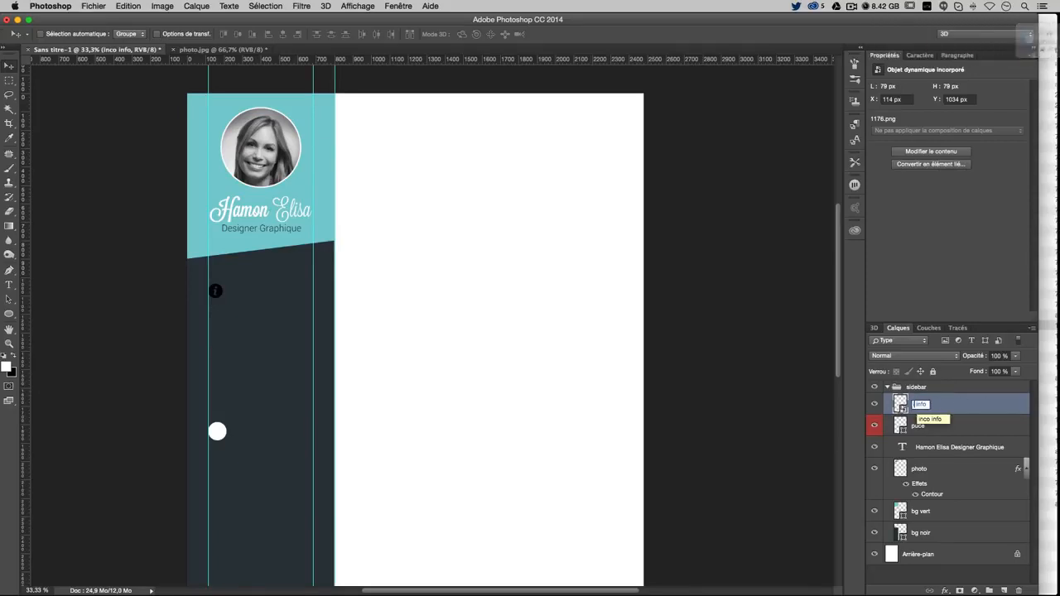
key(Return)
Give the ico info layer a white #ffffff Color Overlay effect
double_click(946, 406)
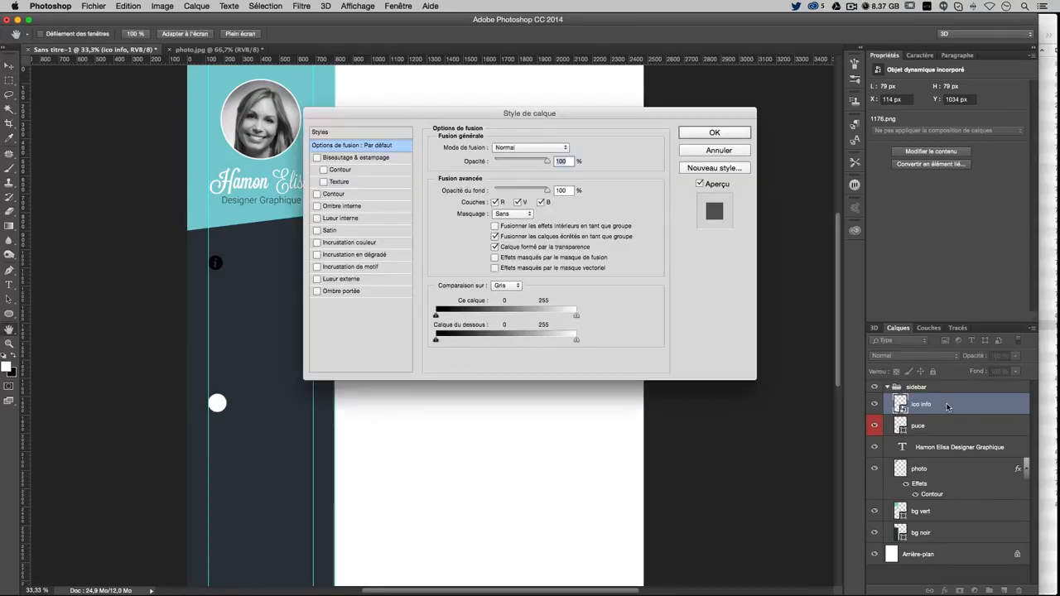
click(348, 242)
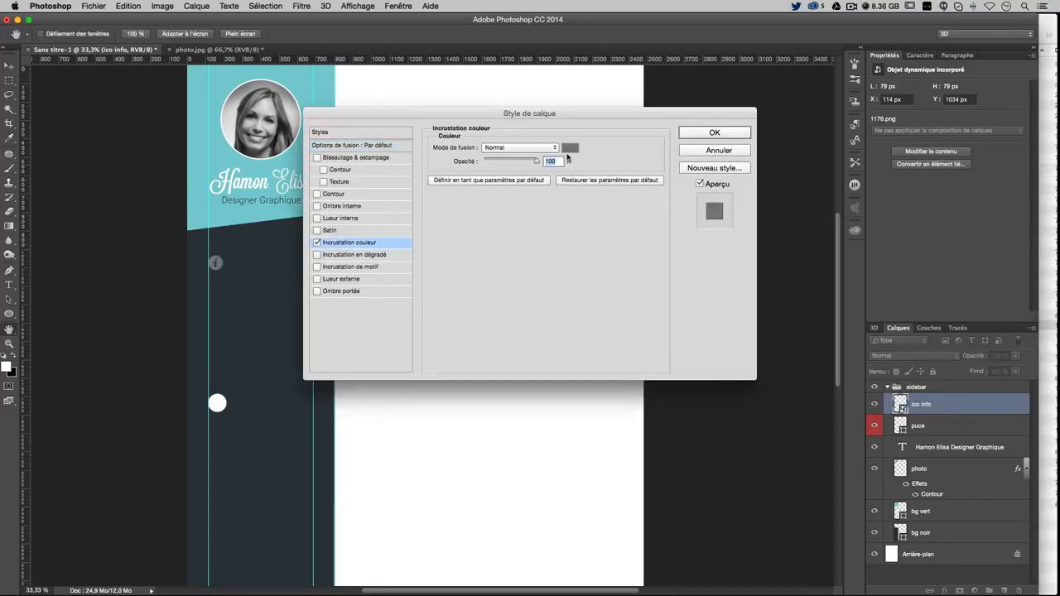
click(570, 148)
drag(362, 203, 360, 124)
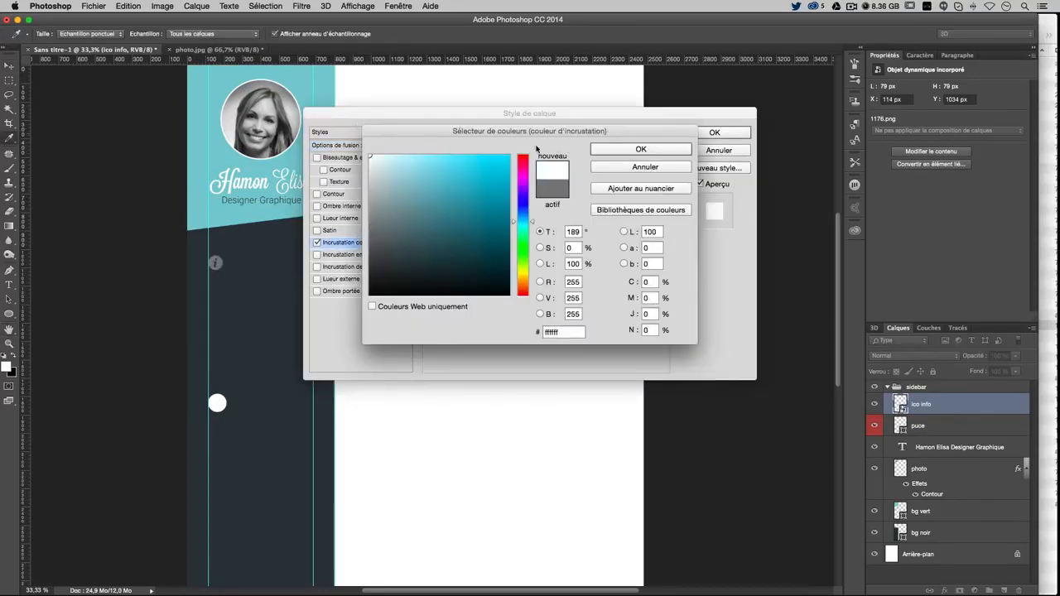
click(688, 149)
click(704, 135)
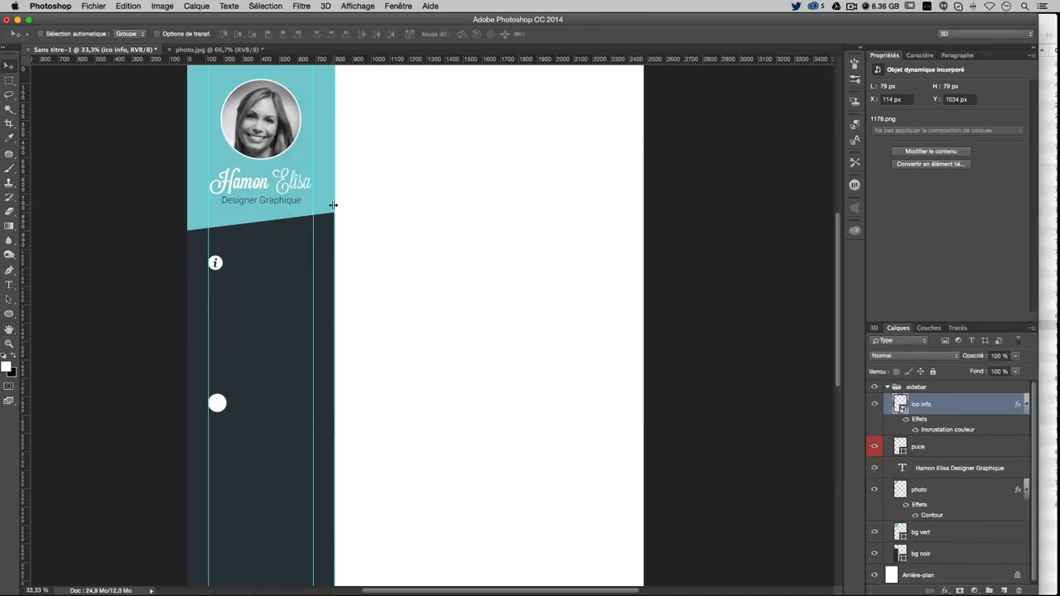
click(9, 284)
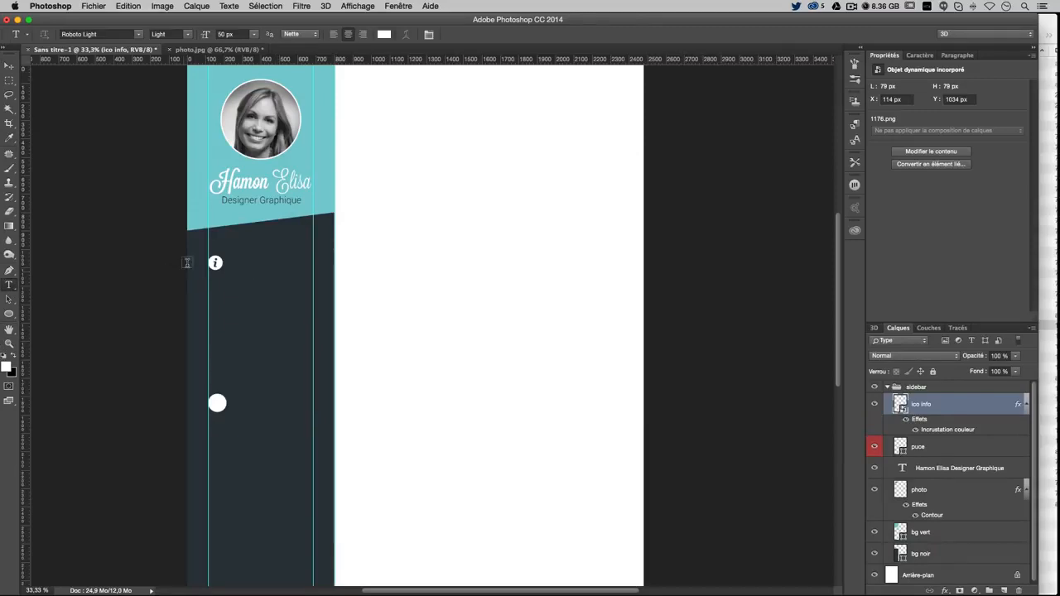
Type 'A propos' beside the info icon and set it in Lavanderia Sturdy
click(239, 263)
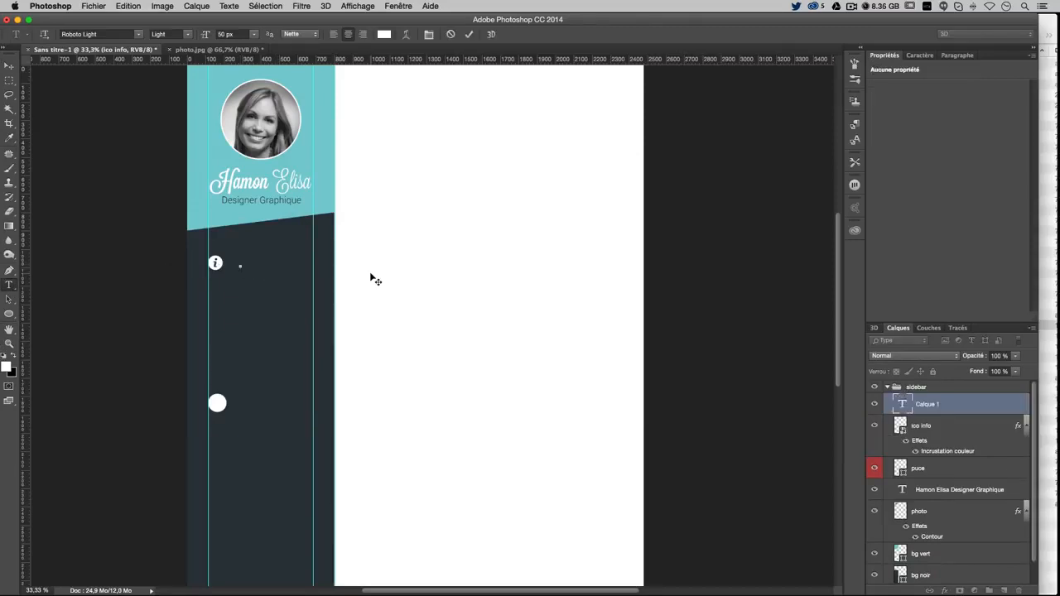
text(4)
text( propos)
key(super+a)
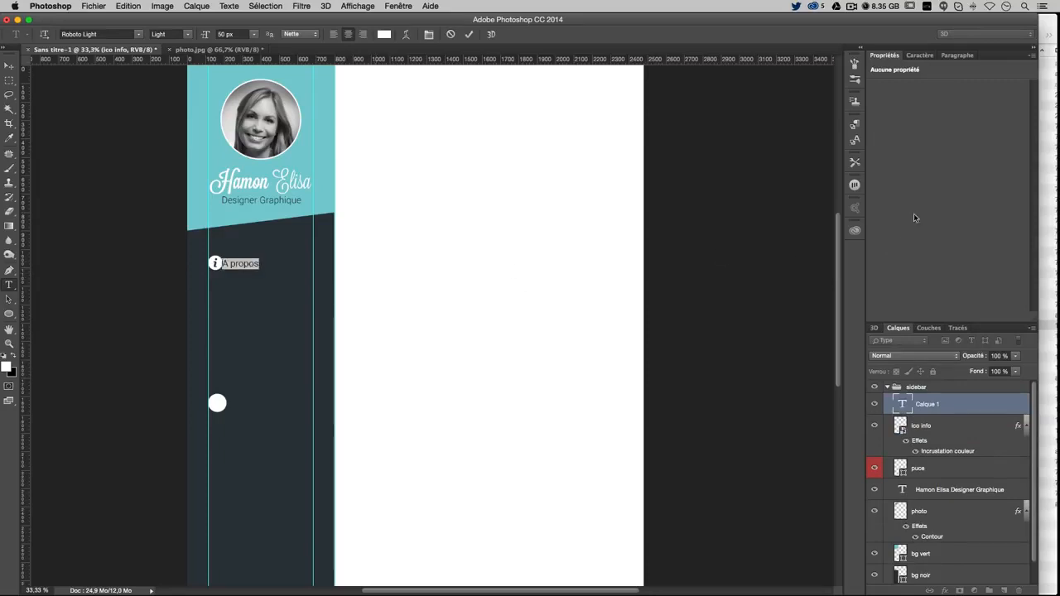
click(924, 55)
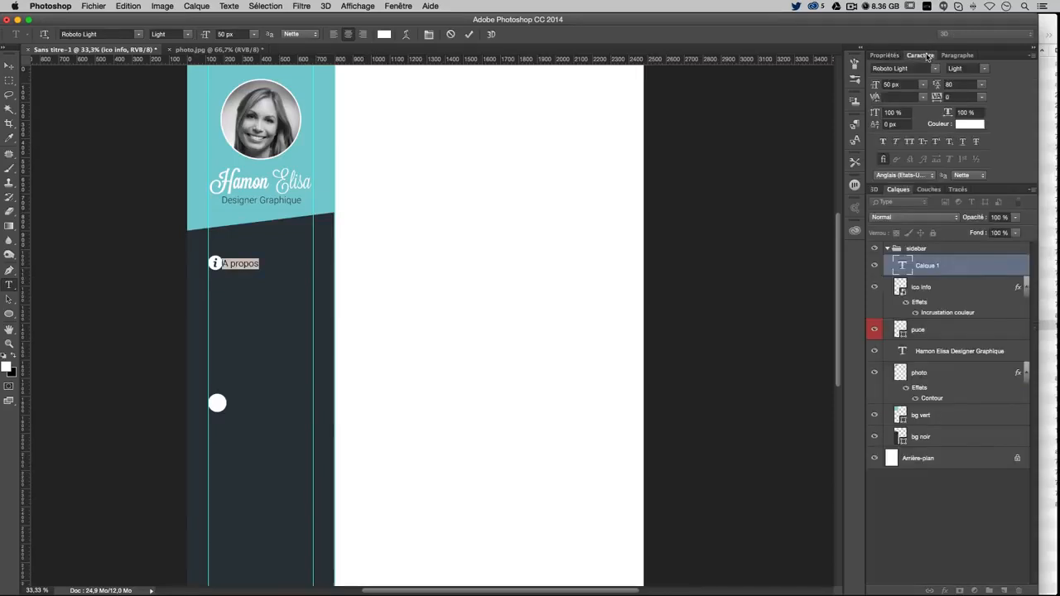
click(900, 69)
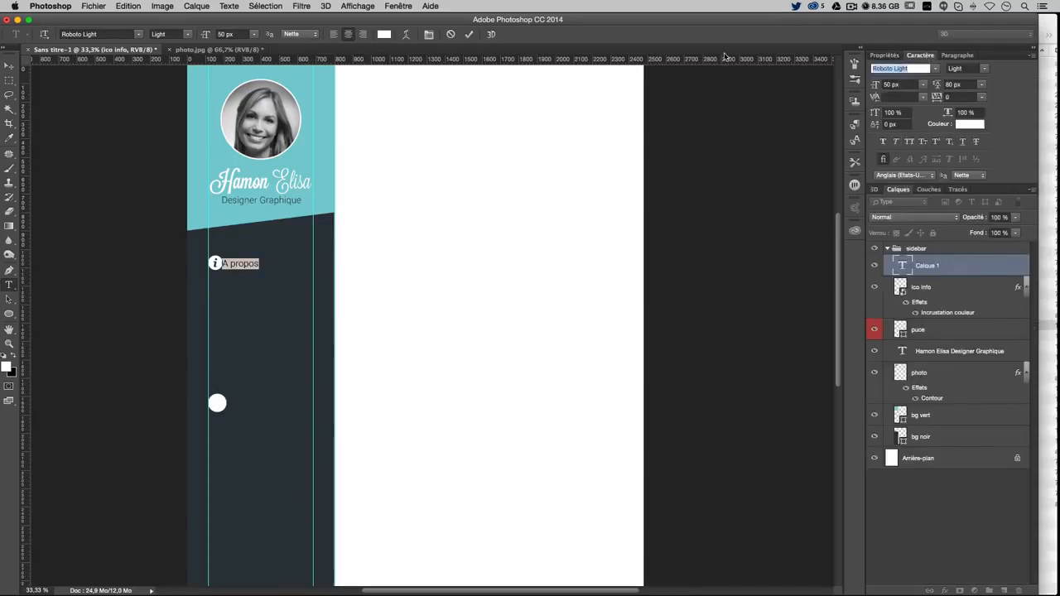
text(lavan)
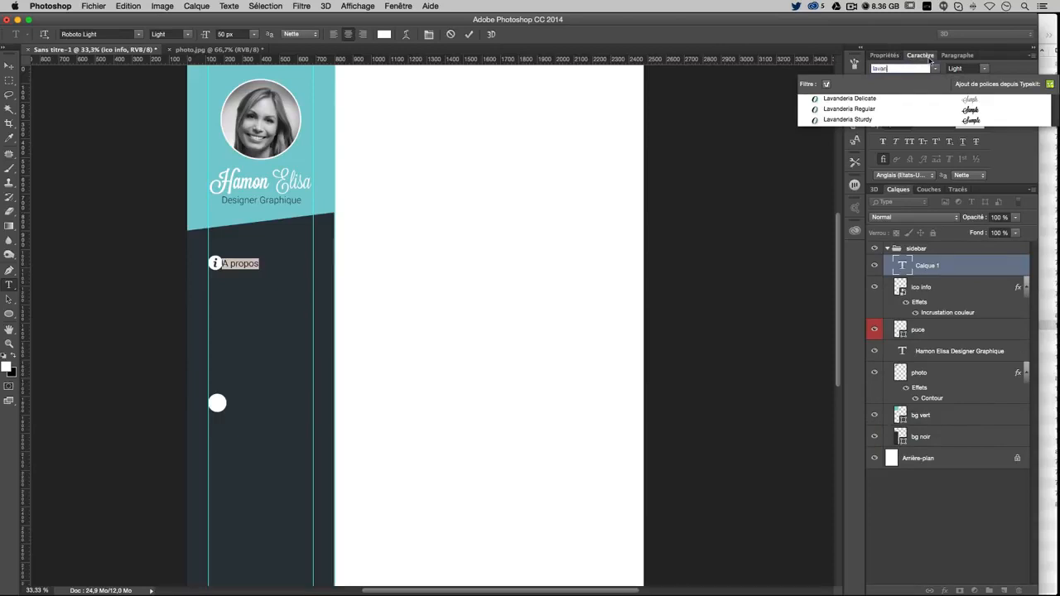
key(Down)
key(Down)
key(Down)
key(Return)
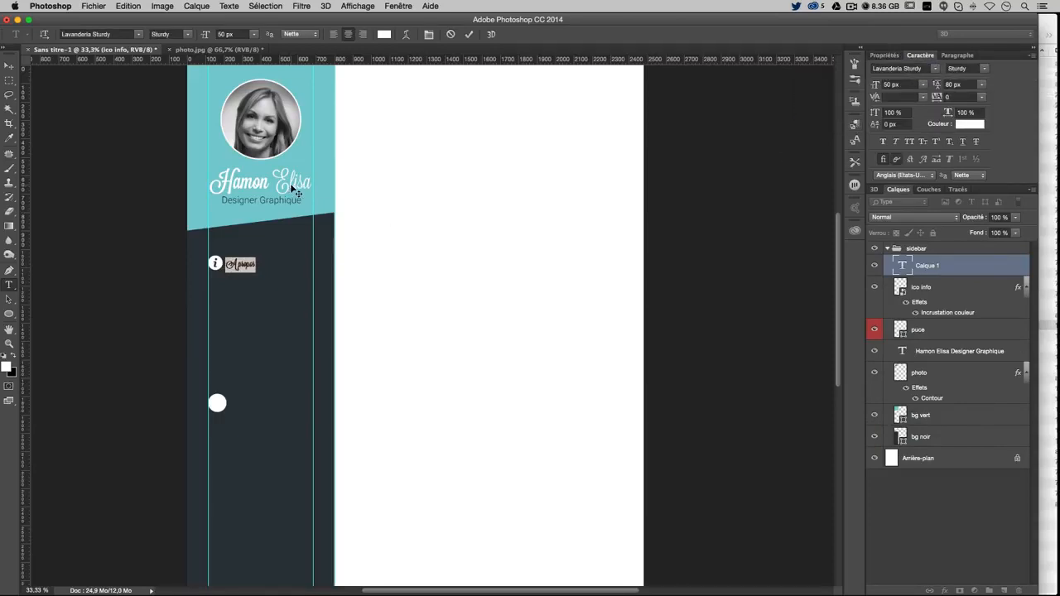
Size the title 100 px and colour it the header teal #81cdd1
click(909, 86)
text(100)
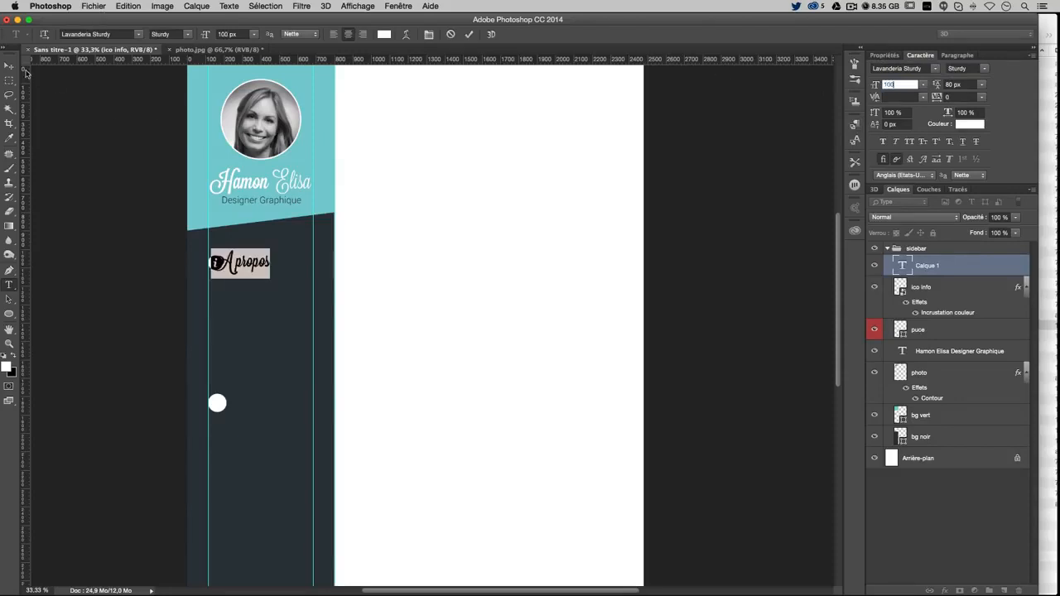
click(964, 124)
click(330, 130)
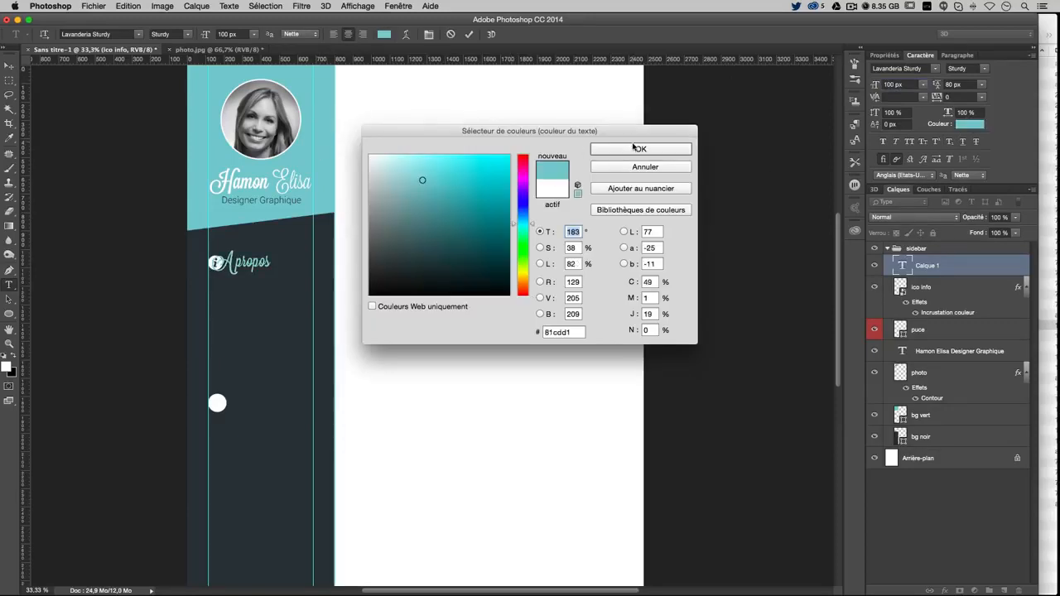
click(633, 148)
click(8, 65)
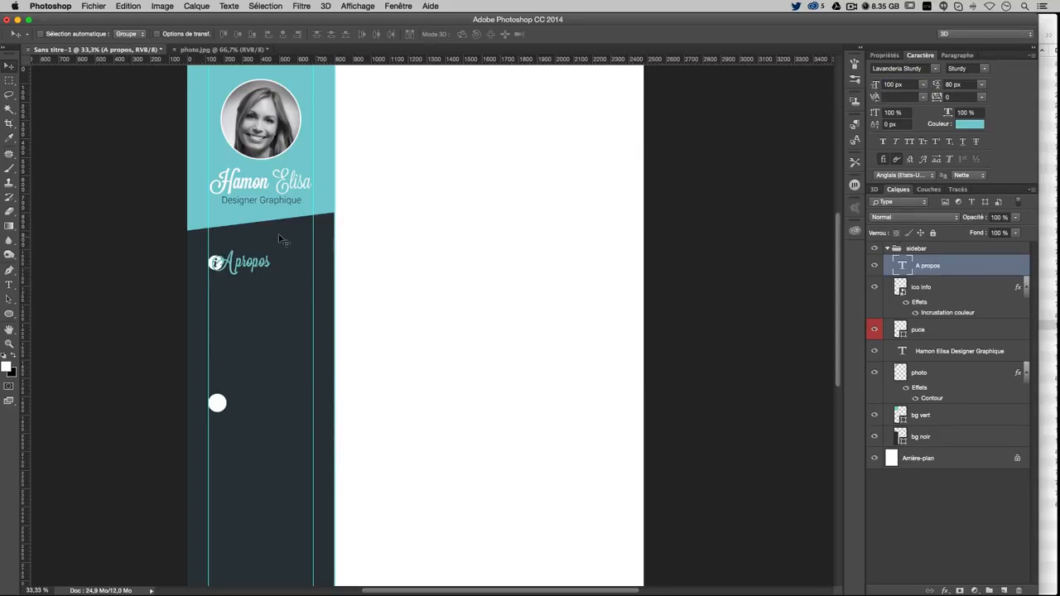
Nudge the 'A propos' title right and add a horizontal guide at its height
drag(280, 238, 300, 238)
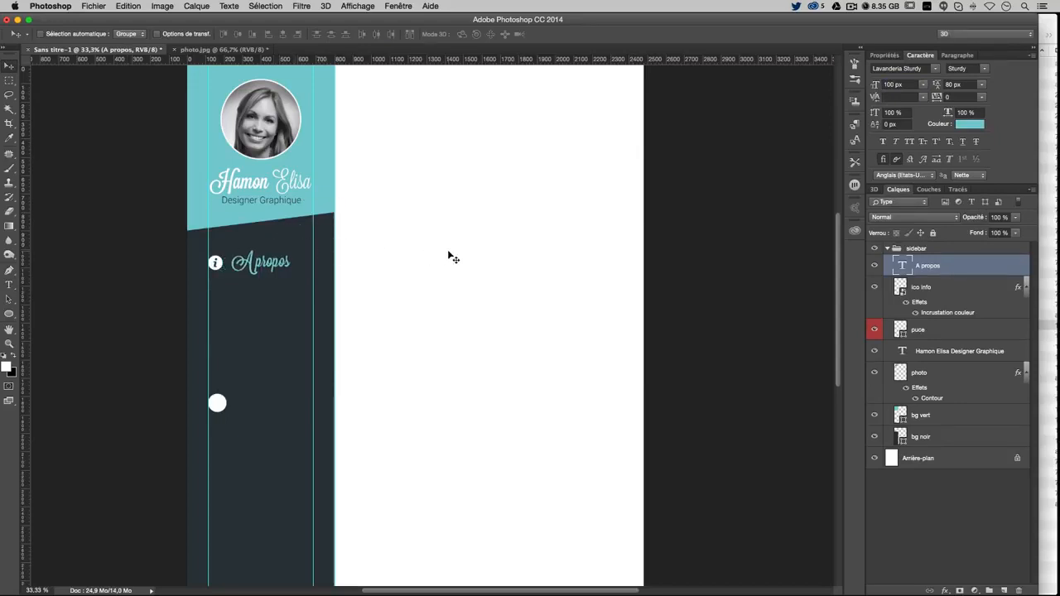
drag(308, 59, 324, 6)
key(Right)
key(Right)
key(Right)
key(Right)
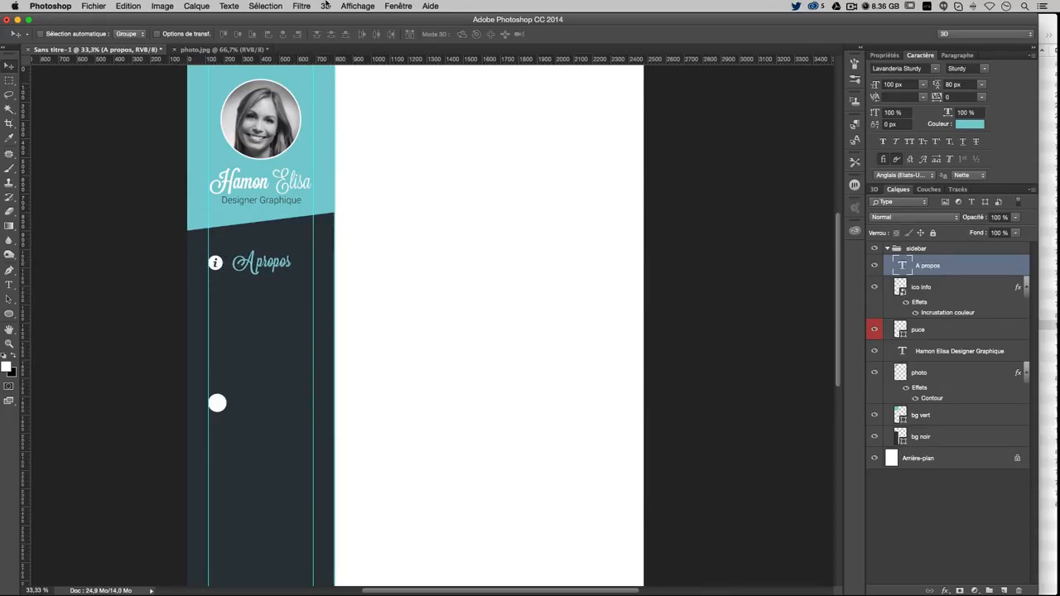
key(Right)
key(Right)
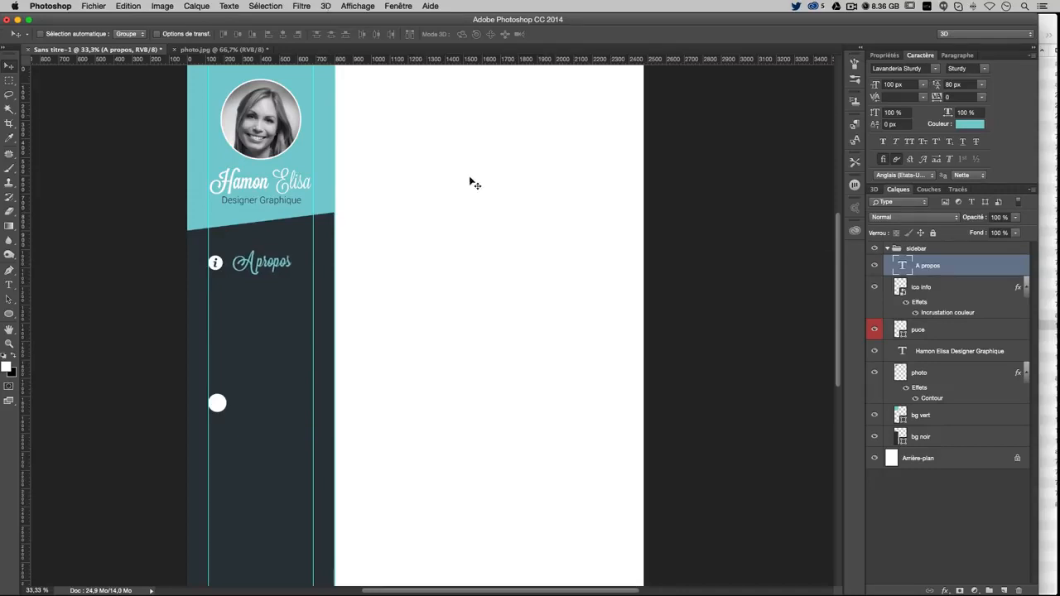
scroll(432, 370, up, 3)
scroll(431, 370, down, 2)
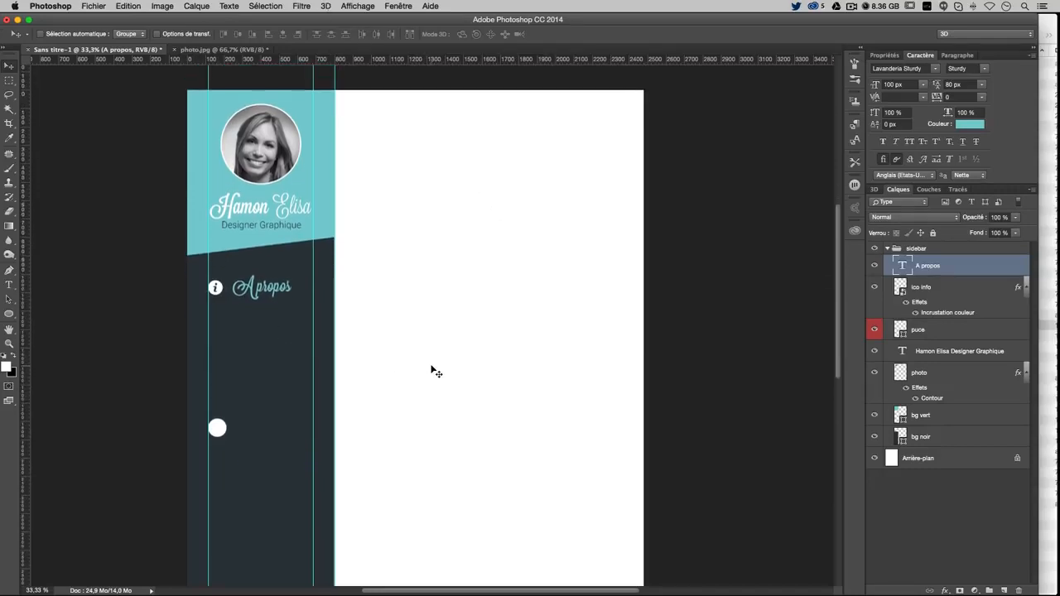
click(11, 286)
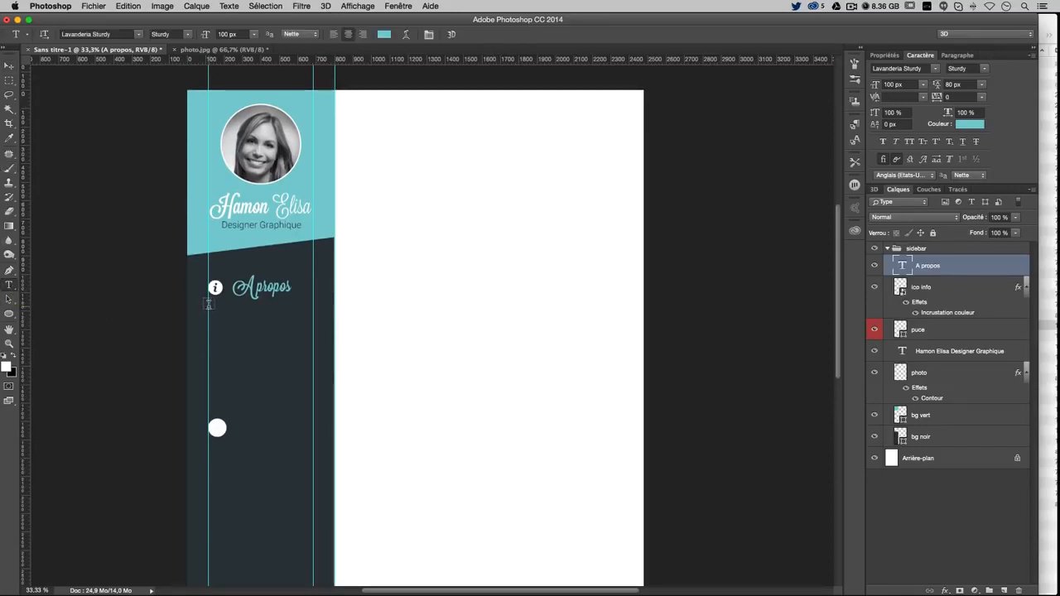
Draw a left-aligned paragraph text box between the guides below the title, with placeholder 'sqs'
drag(210, 307, 312, 455)
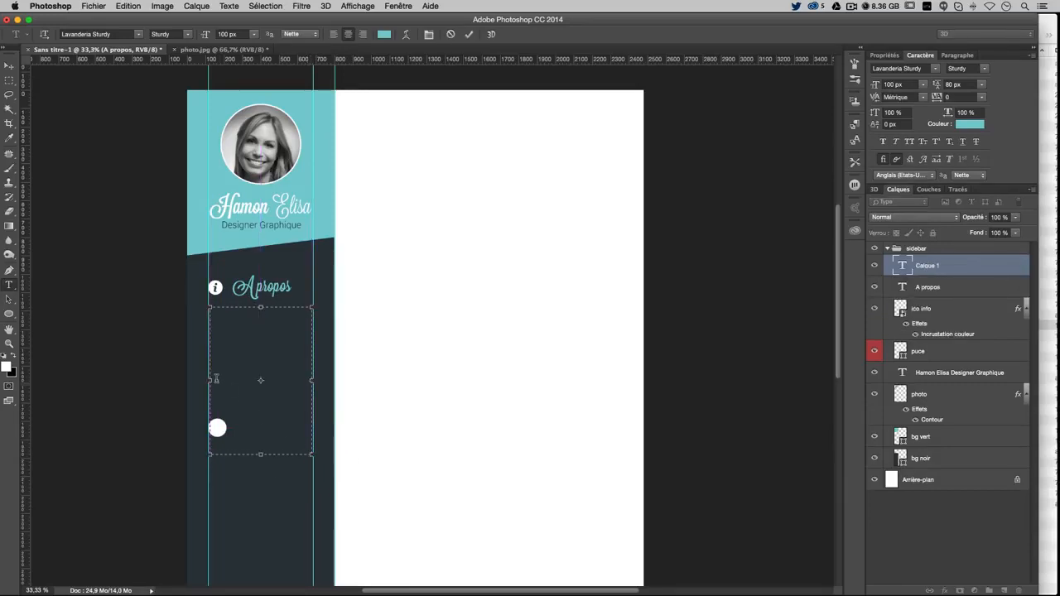
drag(208, 382, 206, 382)
drag(313, 381, 315, 380)
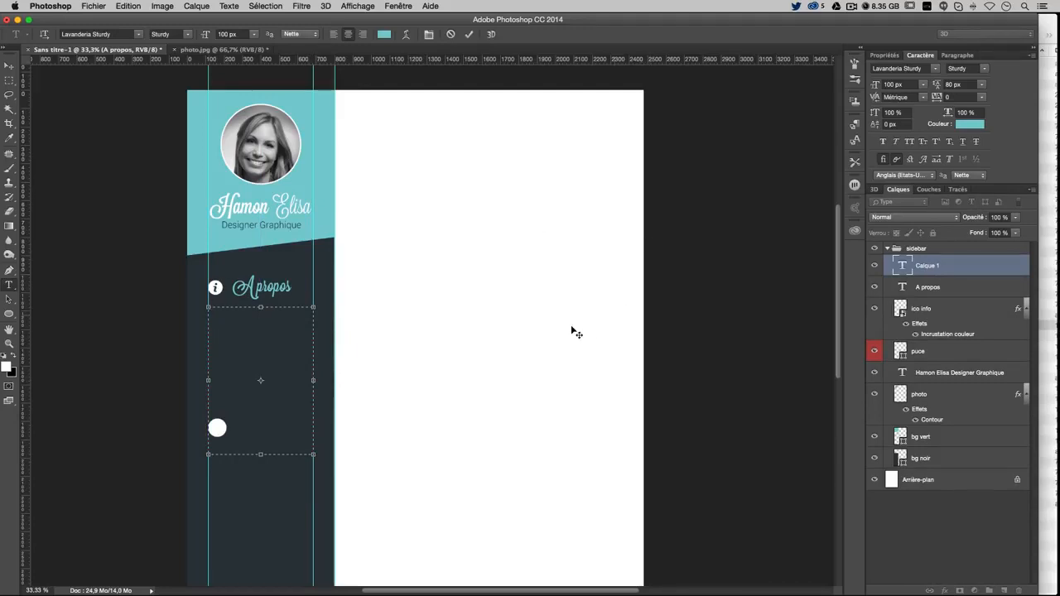
text(sqs)
key(ctrl+a)
click(957, 54)
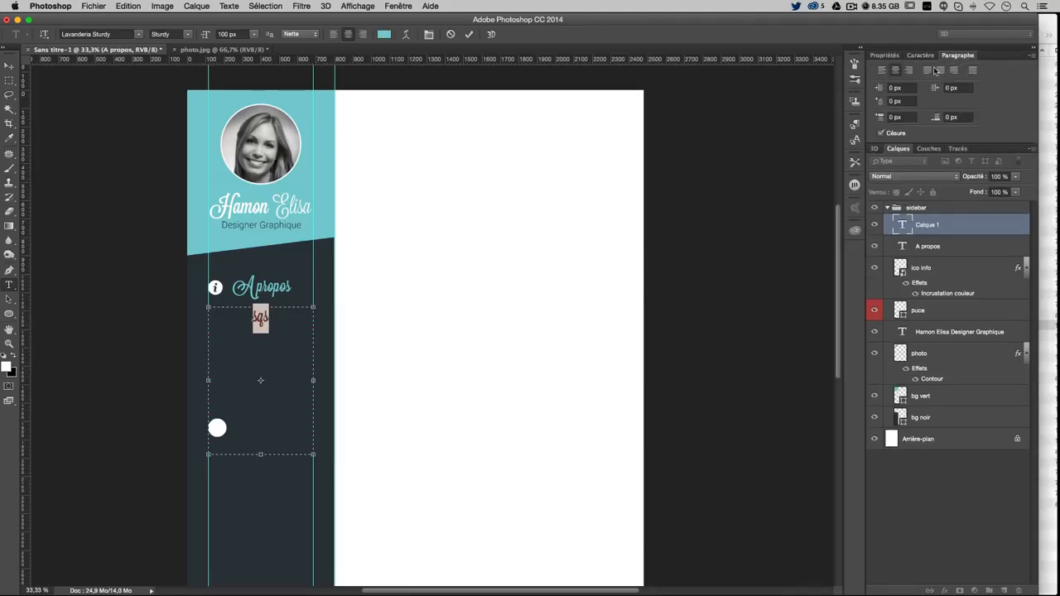
click(882, 70)
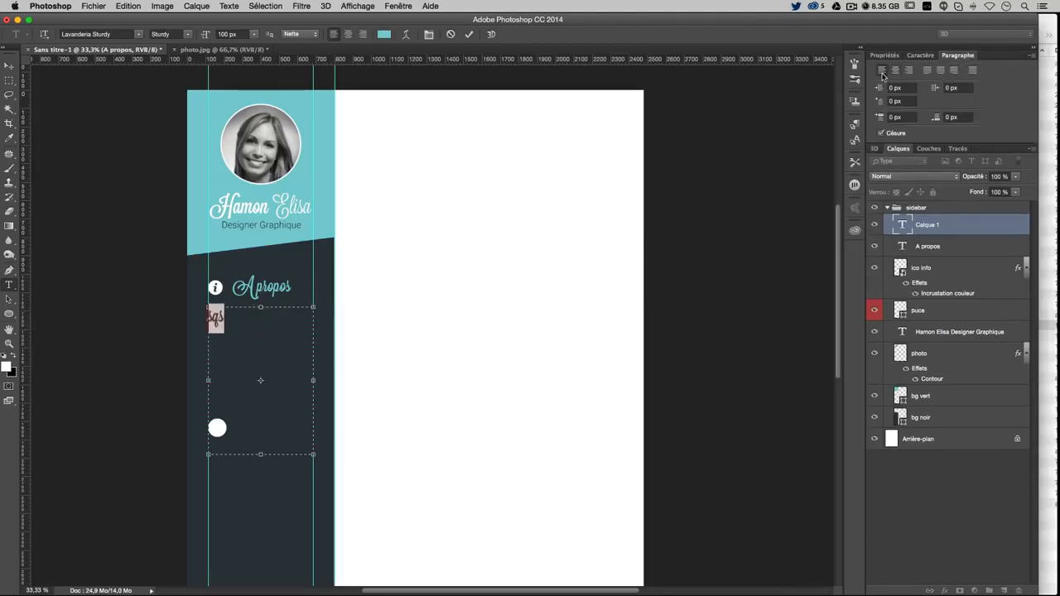
Make the text box's text white
click(920, 55)
click(970, 123)
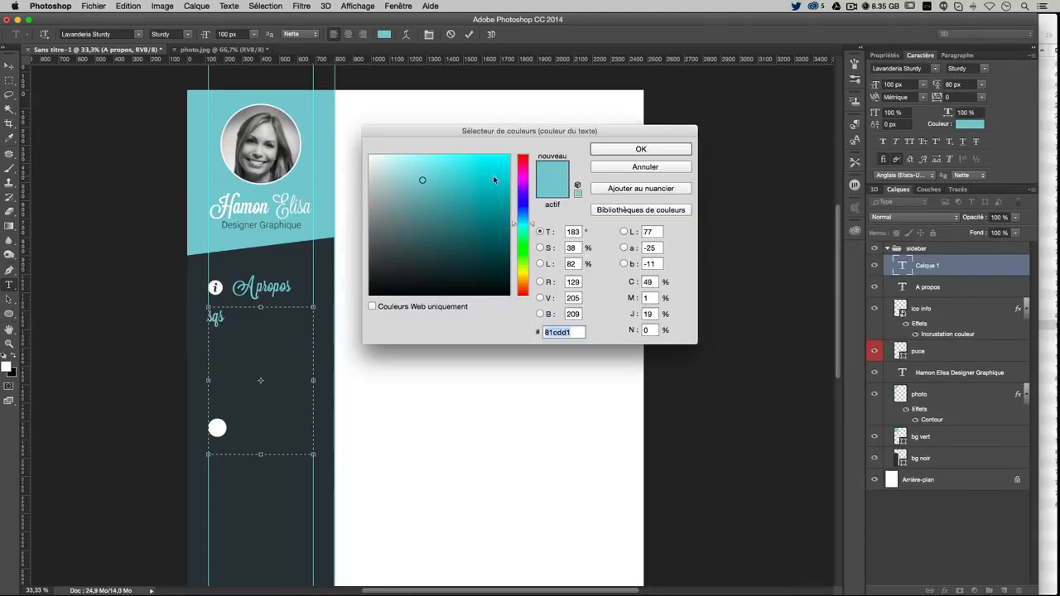
drag(456, 187, 370, 155)
key(Return)
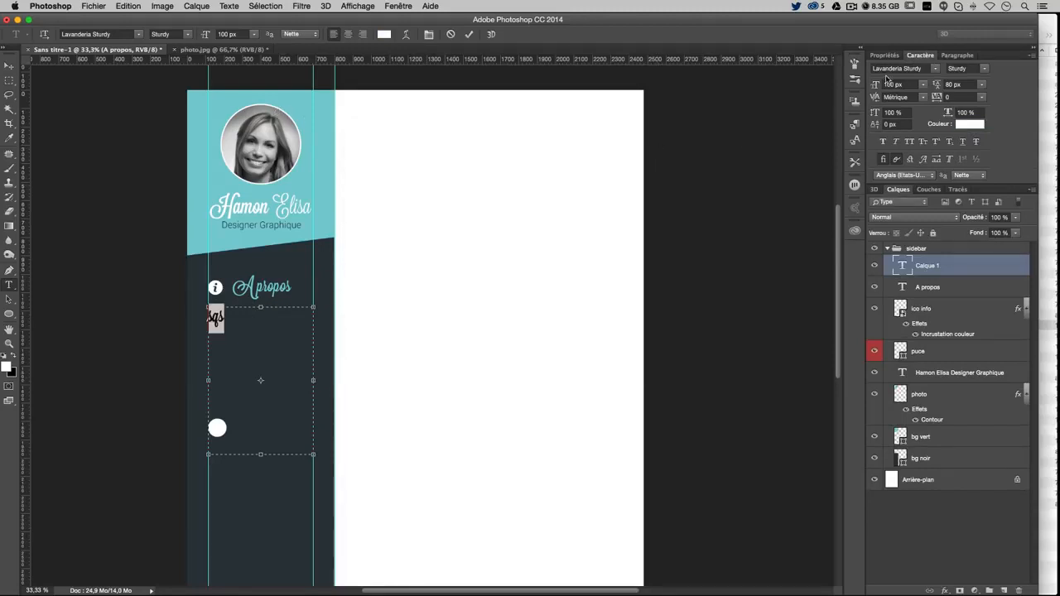
Set the text to Roboto Regular at 35 px
click(900, 68)
text(robo)
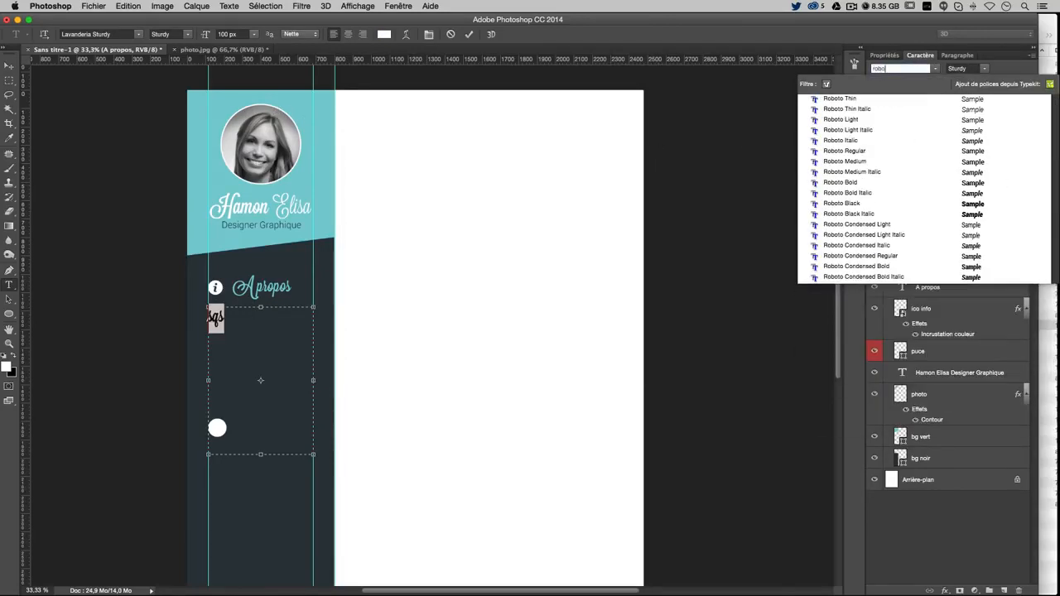
click(873, 143)
click(937, 70)
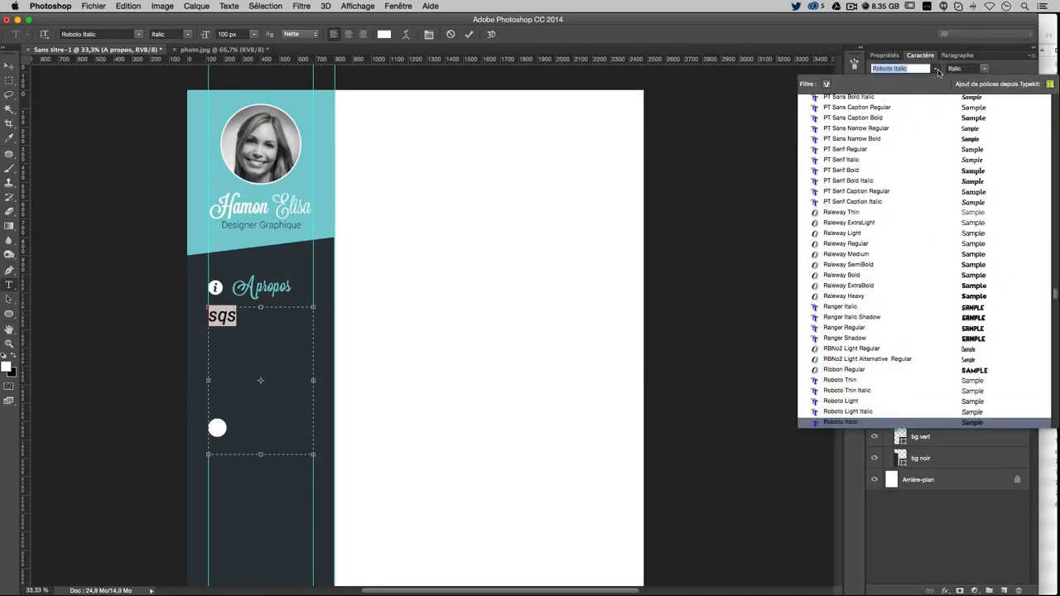
scroll(858, 404, down, 2)
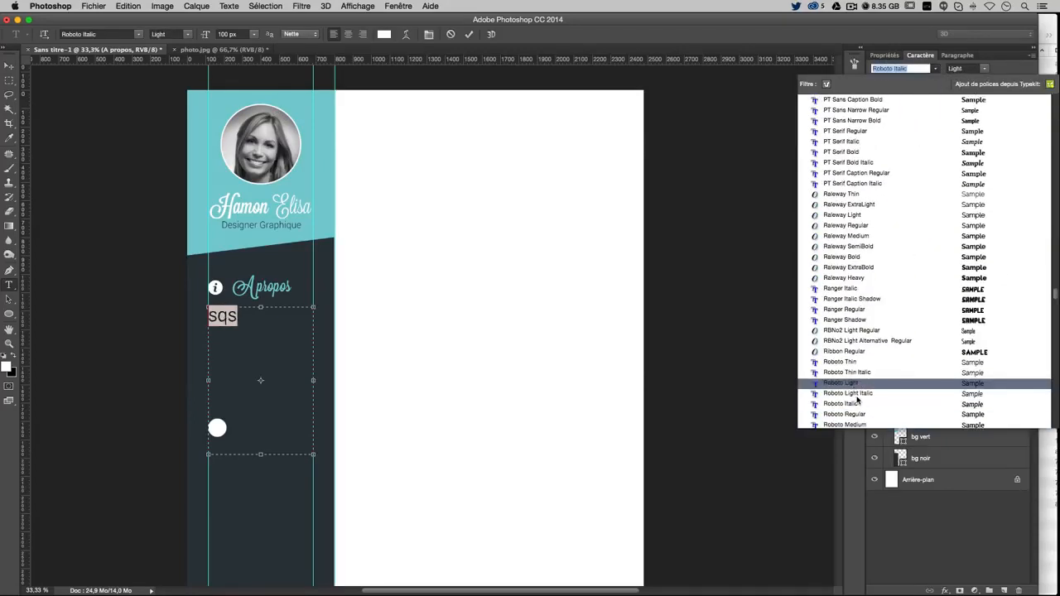
click(853, 404)
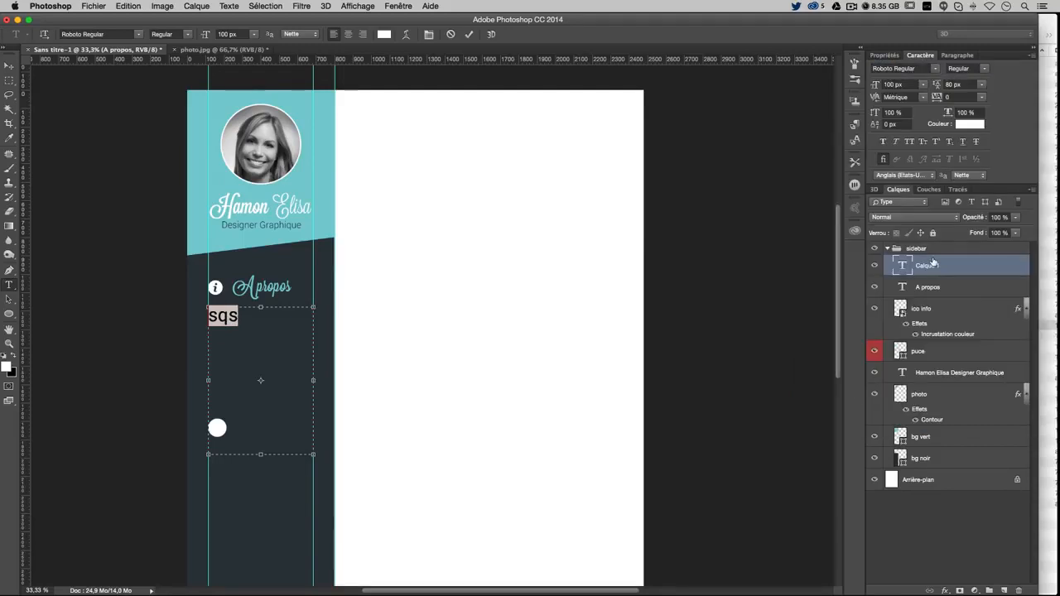
click(911, 84)
text(50)
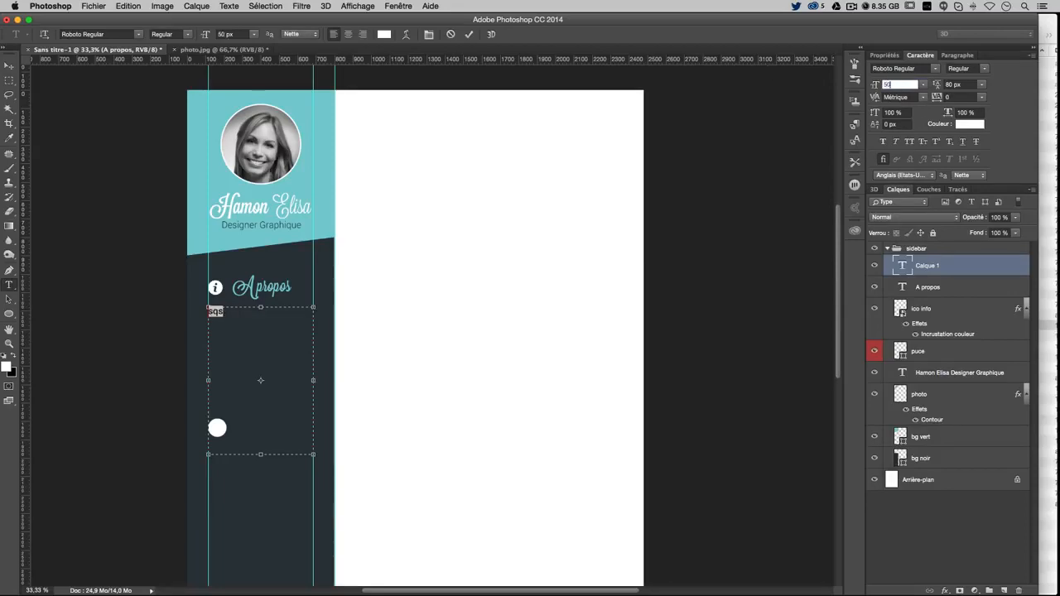
text(45)
key(Return)
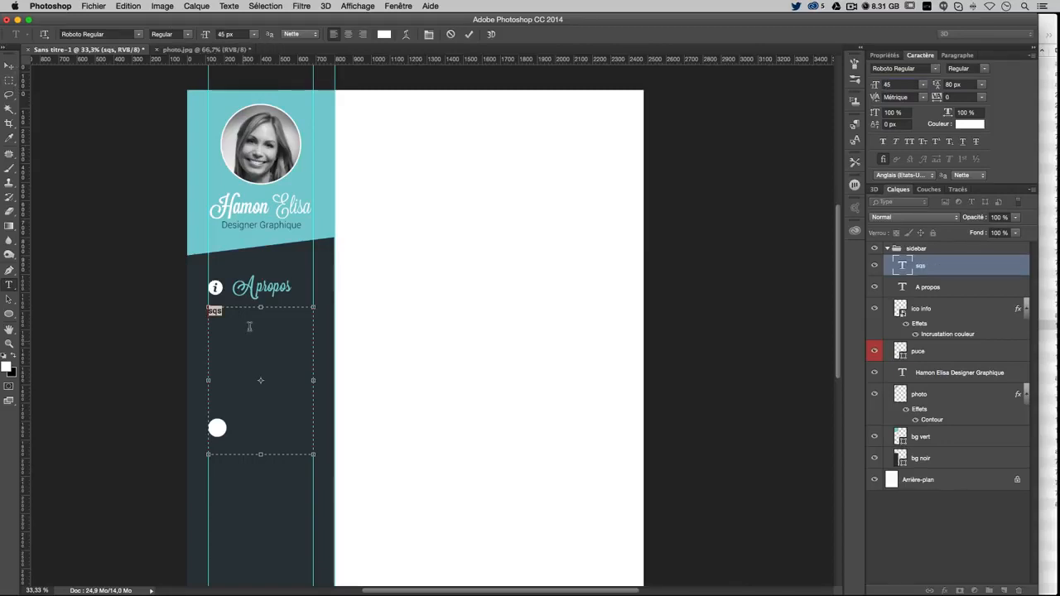
drag(895, 85, 812, 81)
text(35)
click(9, 66)
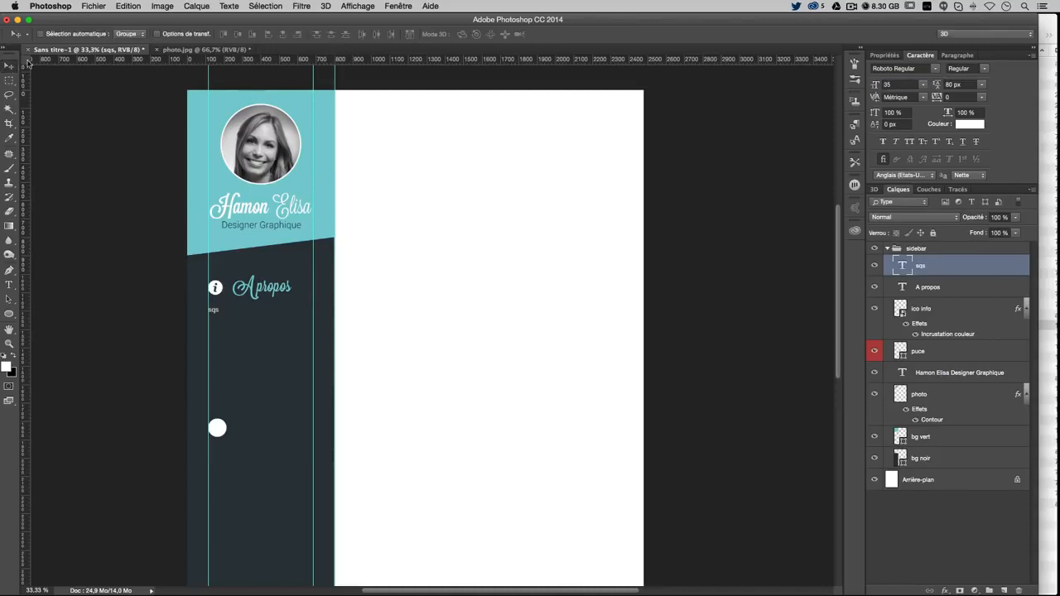
Paste Lorem Ipsum filler into the text box from the Type menu and select all of it
click(9, 284)
click(213, 309)
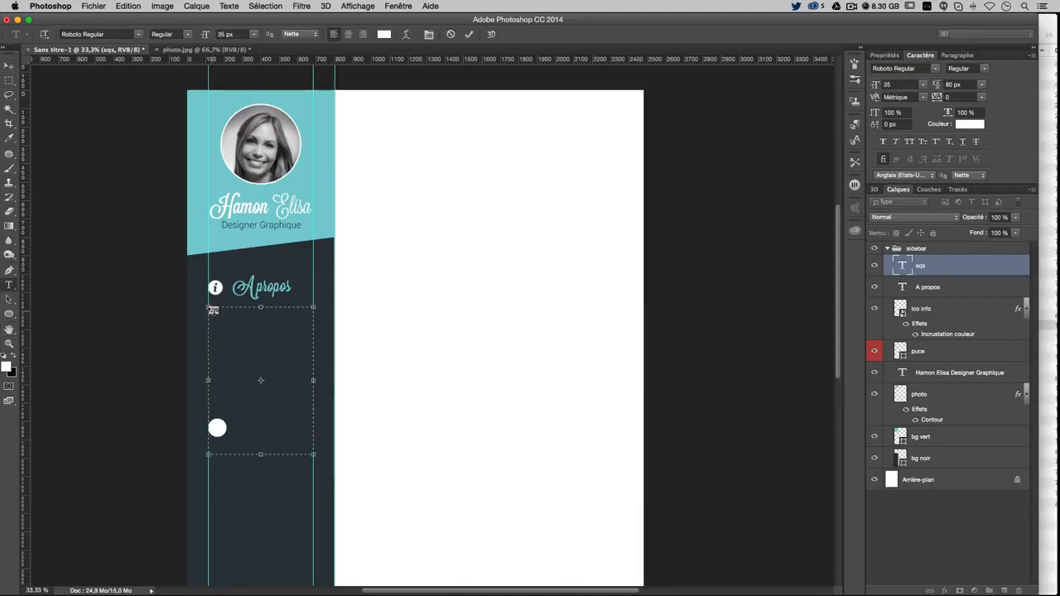
click(228, 6)
mouse_move(138, 5)
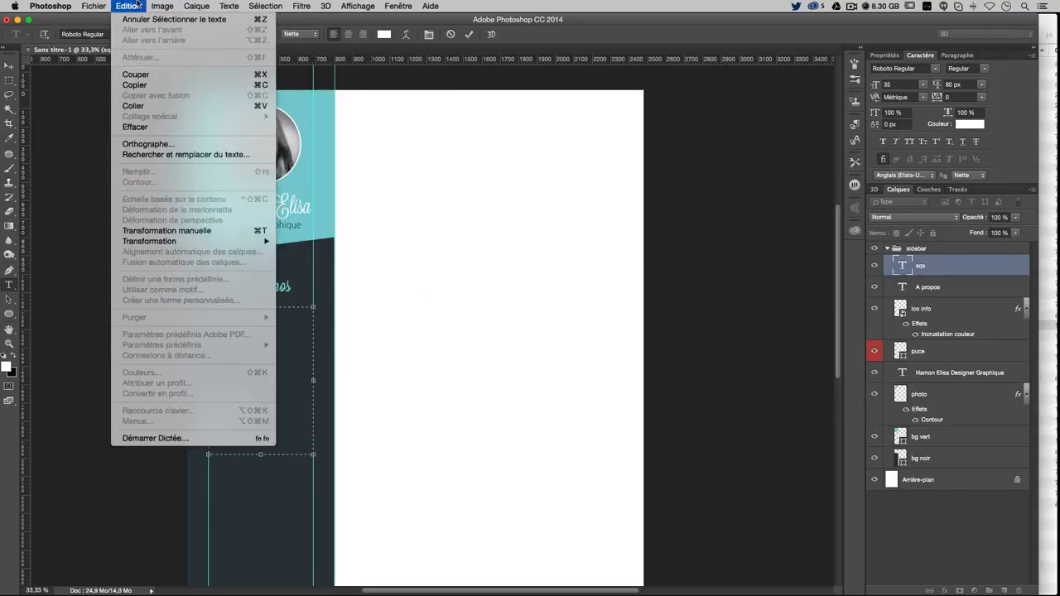
mouse_move(235, 4)
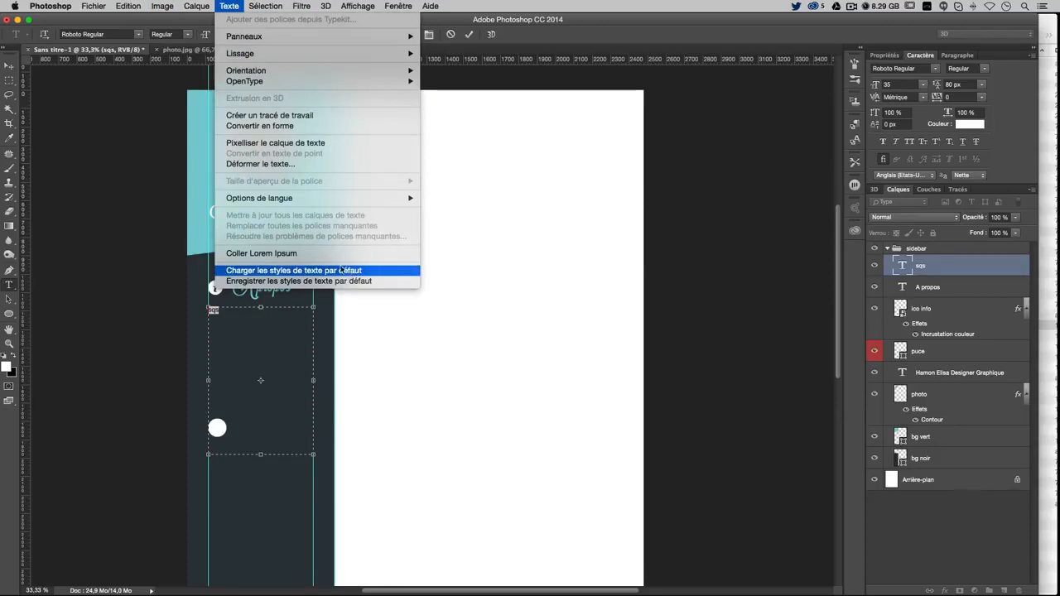
click(316, 253)
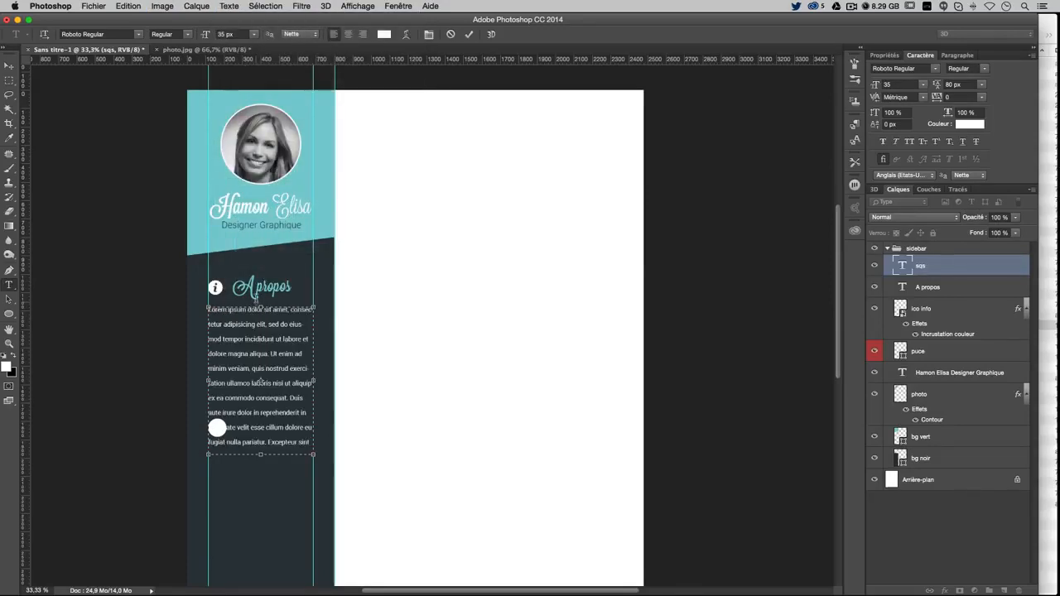
key(super+a)
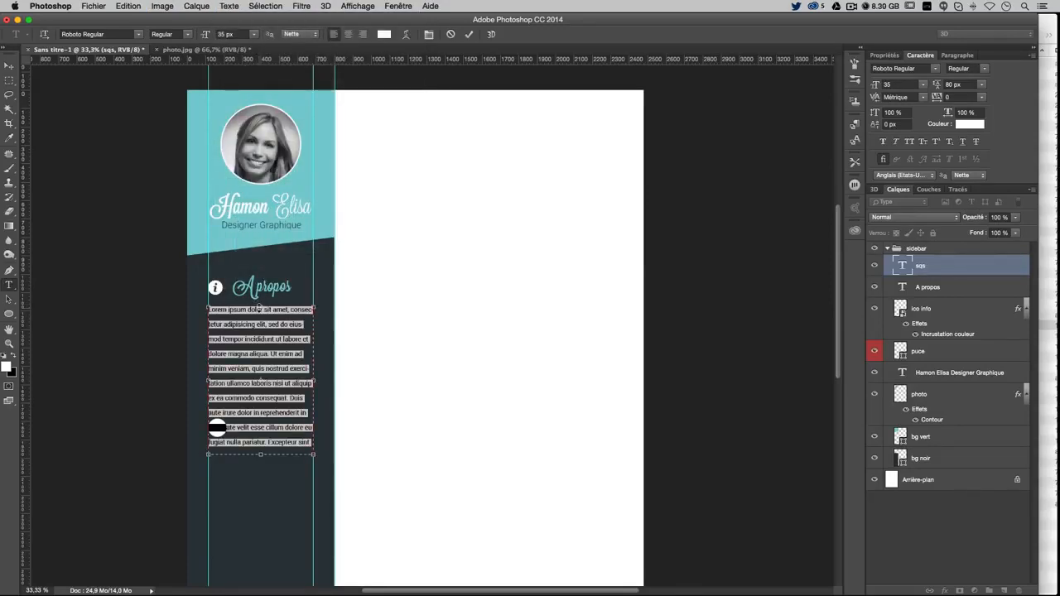
click(960, 85)
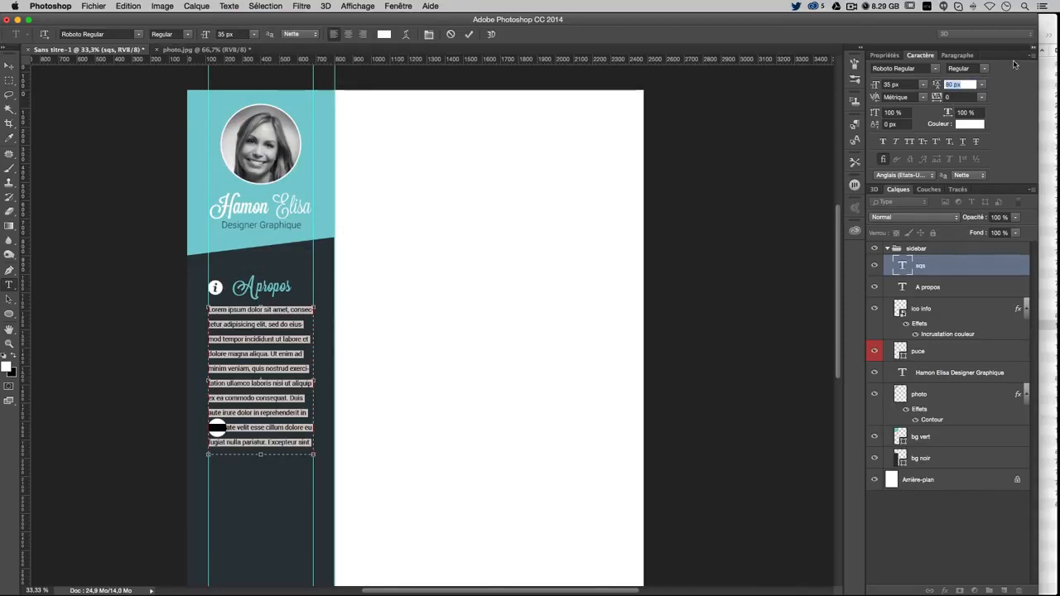
Set the leading to 50 and extend the text box to show all the filler text
text(50)
key(Return)
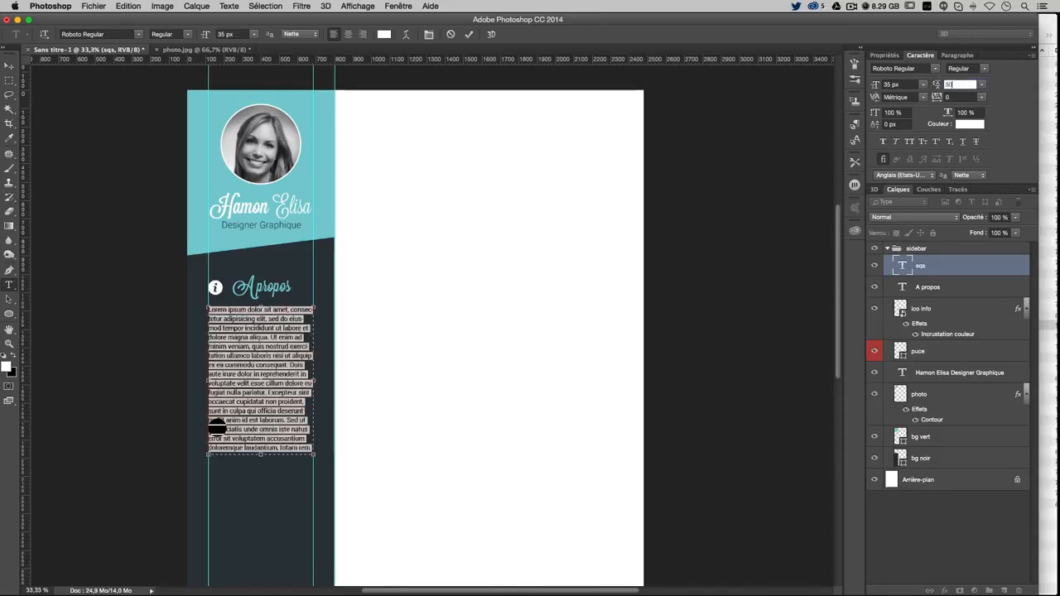
drag(245, 462, 251, 567)
scroll(433, 485, down, 5)
scroll(433, 484, down, 2)
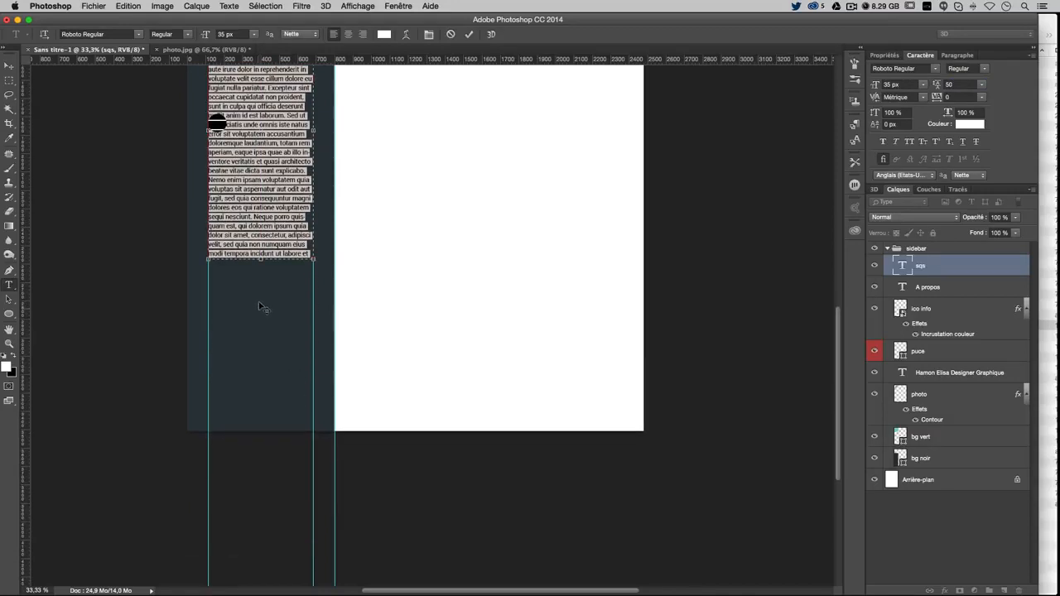
drag(261, 257, 276, 398)
scroll(276, 404, up, 2)
scroll(277, 403, up, 4)
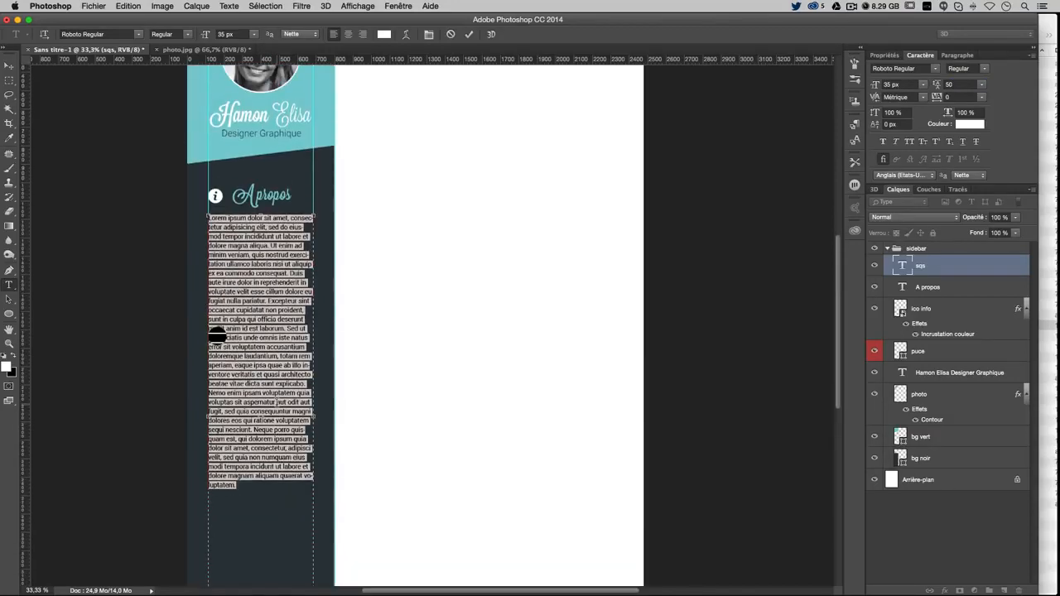
Trim the text to end at 'quasi a' and start a new paragraph 'Ut' after 'incididunt'
click(228, 515)
drag(273, 515, 286, 375)
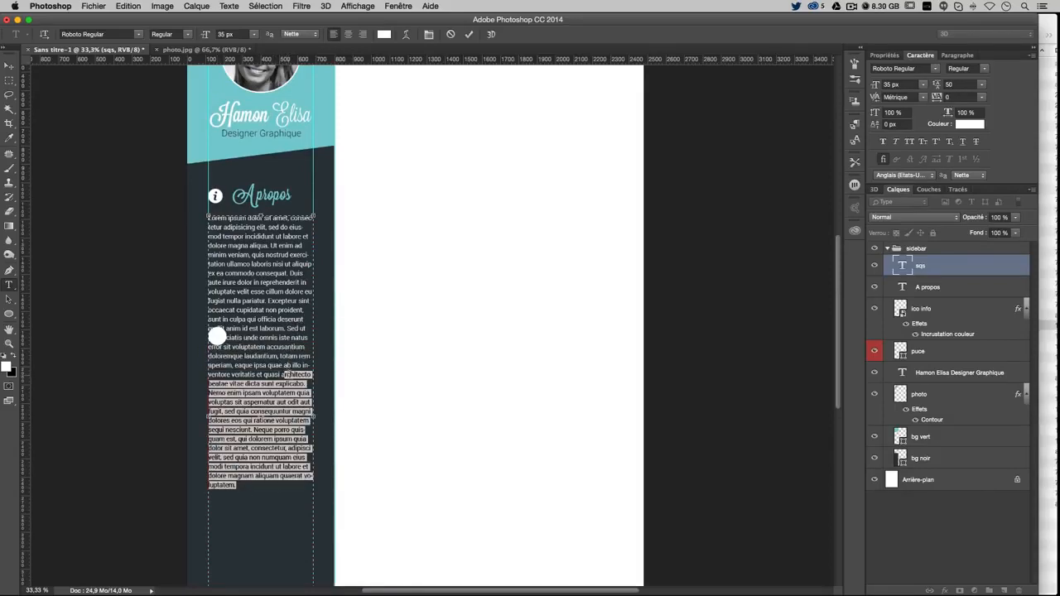
key(BackSpace)
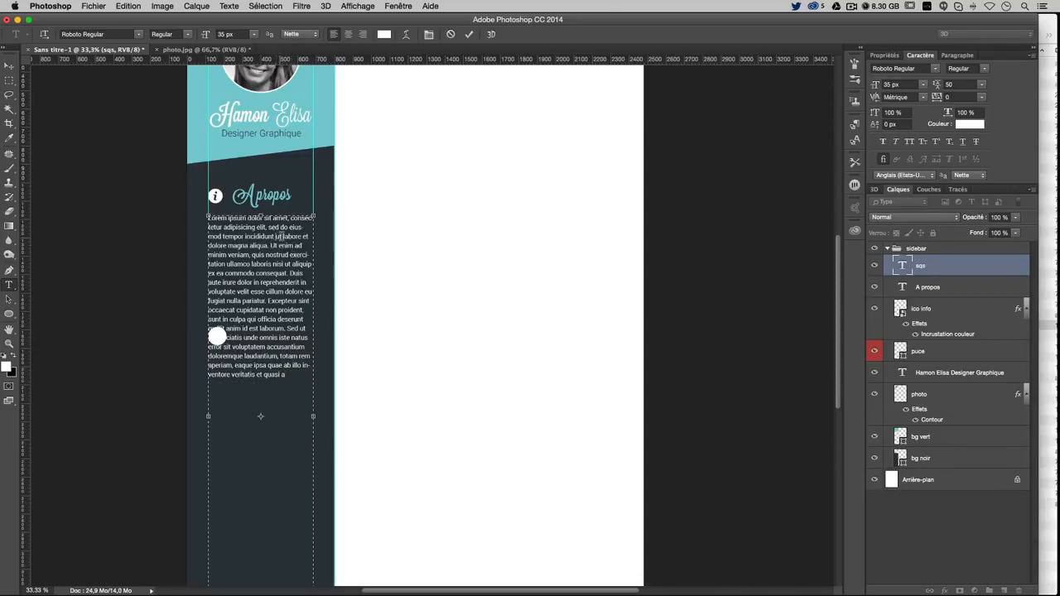
click(276, 237)
key(Return)
key(Return)
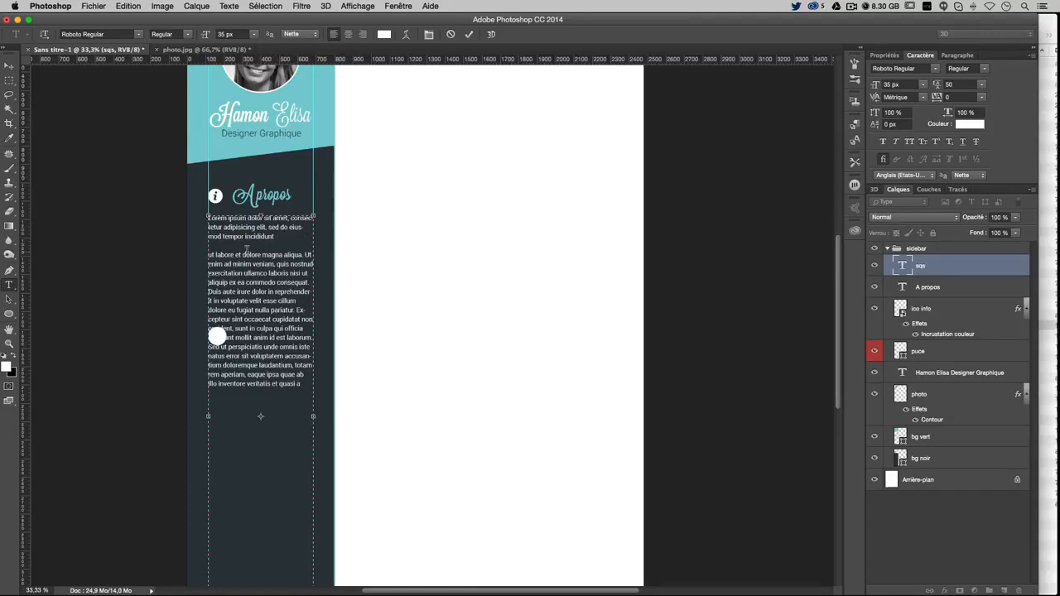
key(Delete)
text(U)
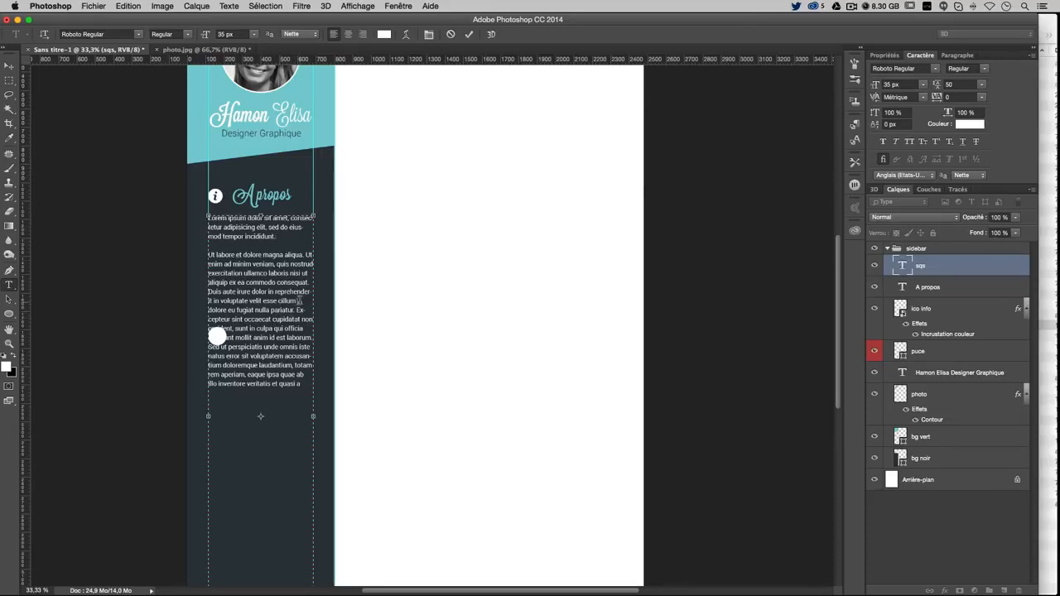
Delete the paragraph text from 'Excepteur' onward so it ends at 'pariatur.' and fit its text box
drag(295, 310, 314, 398)
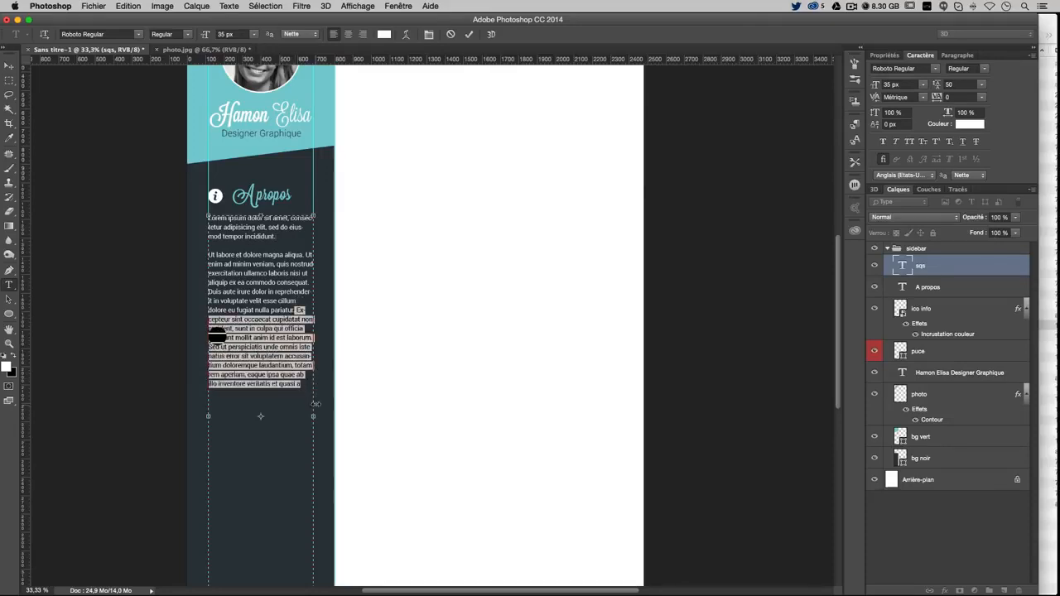
key(BackSpace)
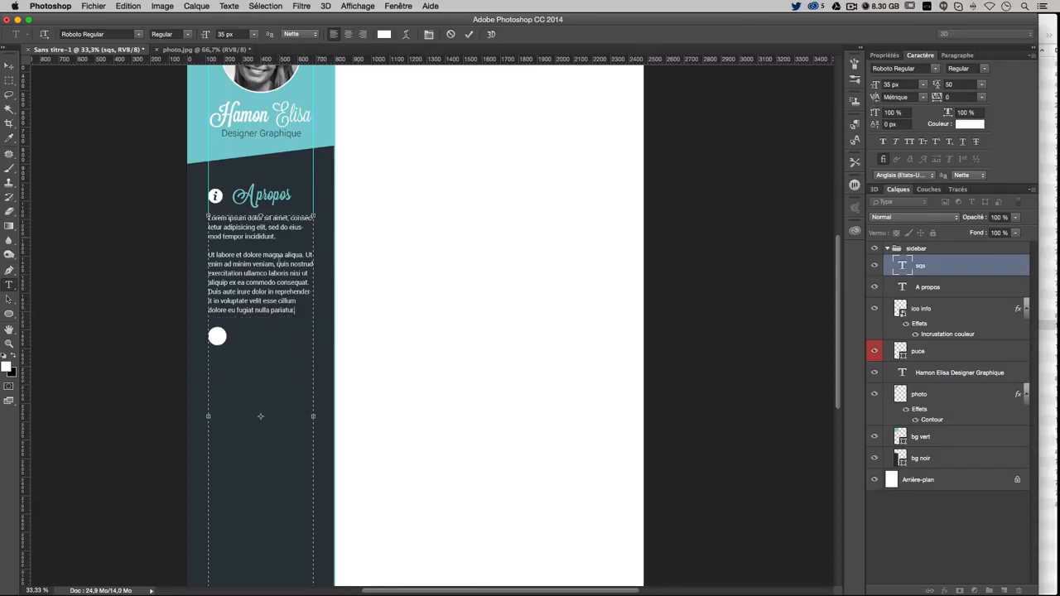
scroll(271, 303, down, 5)
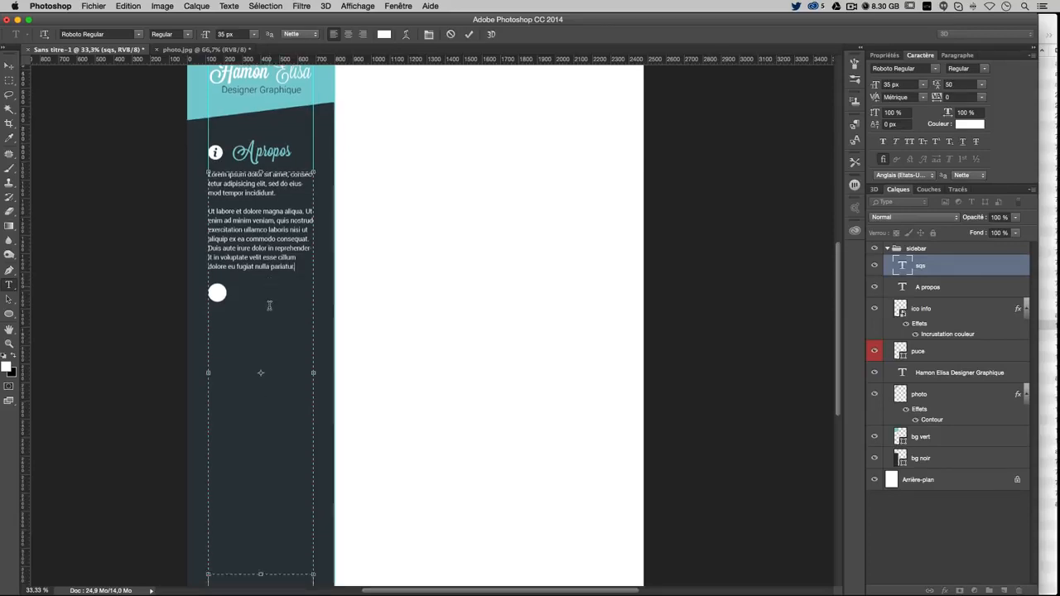
drag(262, 499, 273, 224)
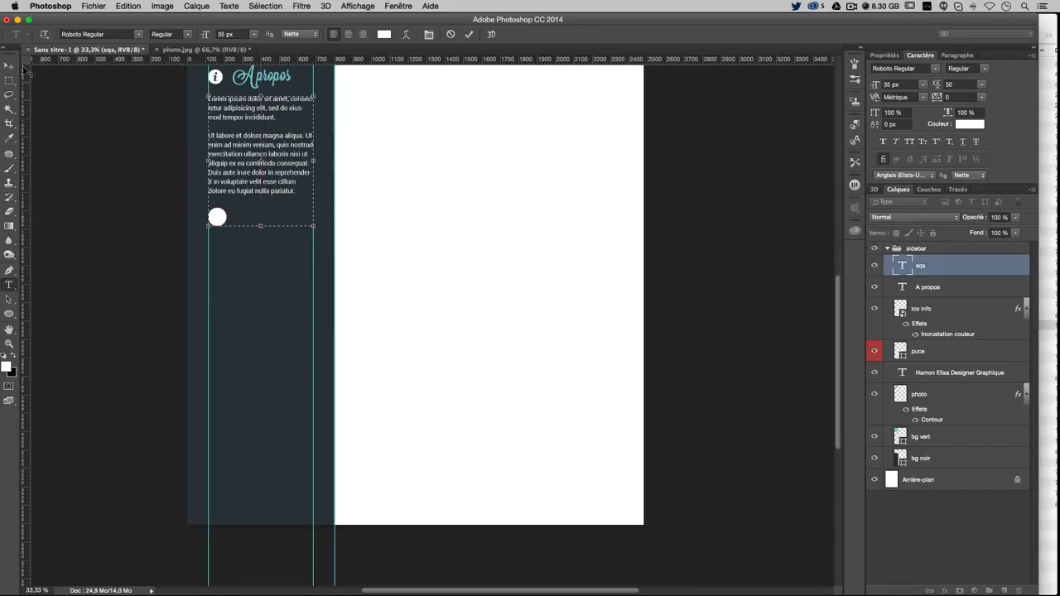
click(9, 66)
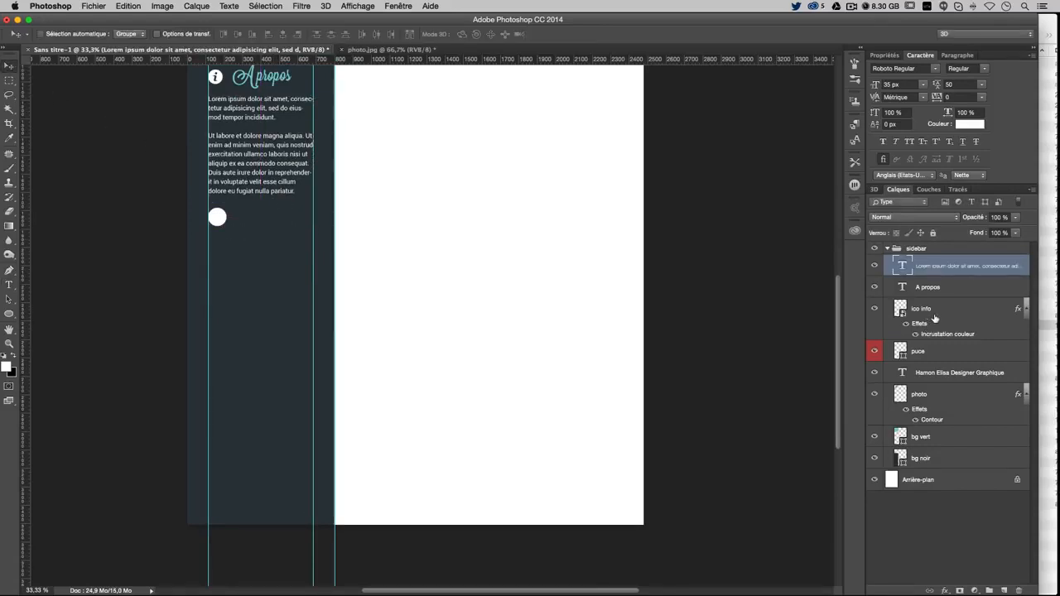
Move the white bullet circle lower in the sidebar, then place the cursor back in the paragraph
click(929, 348)
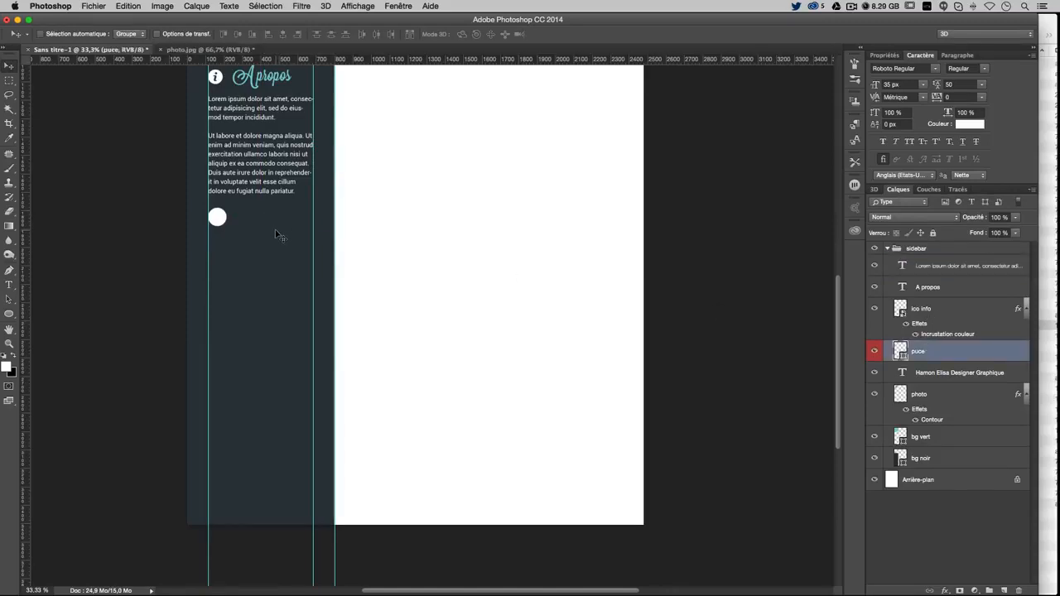
drag(280, 232, 276, 304)
scroll(352, 293, up, 3)
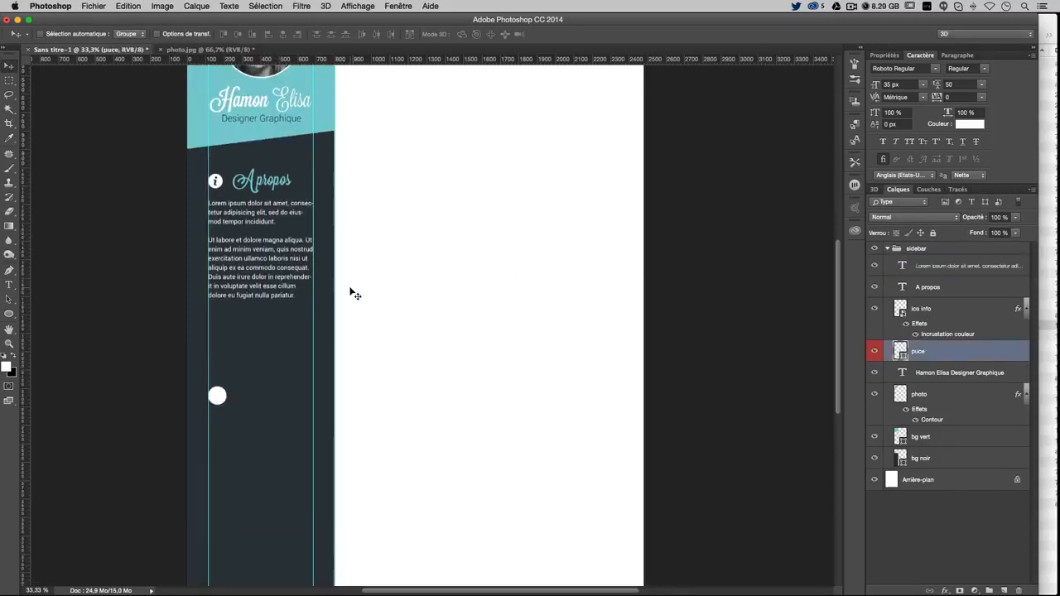
click(9, 285)
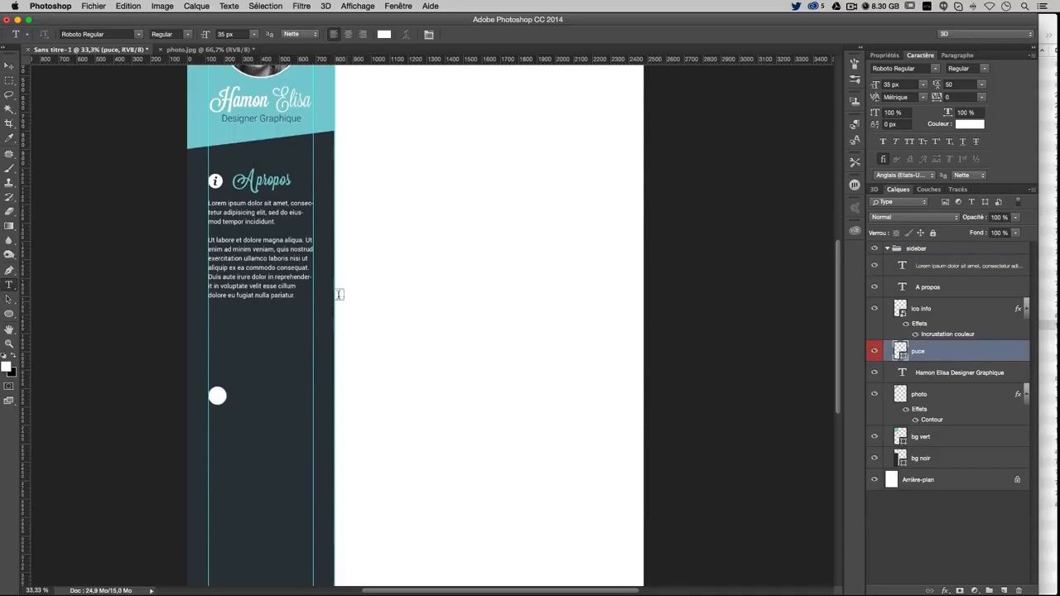
click(295, 285)
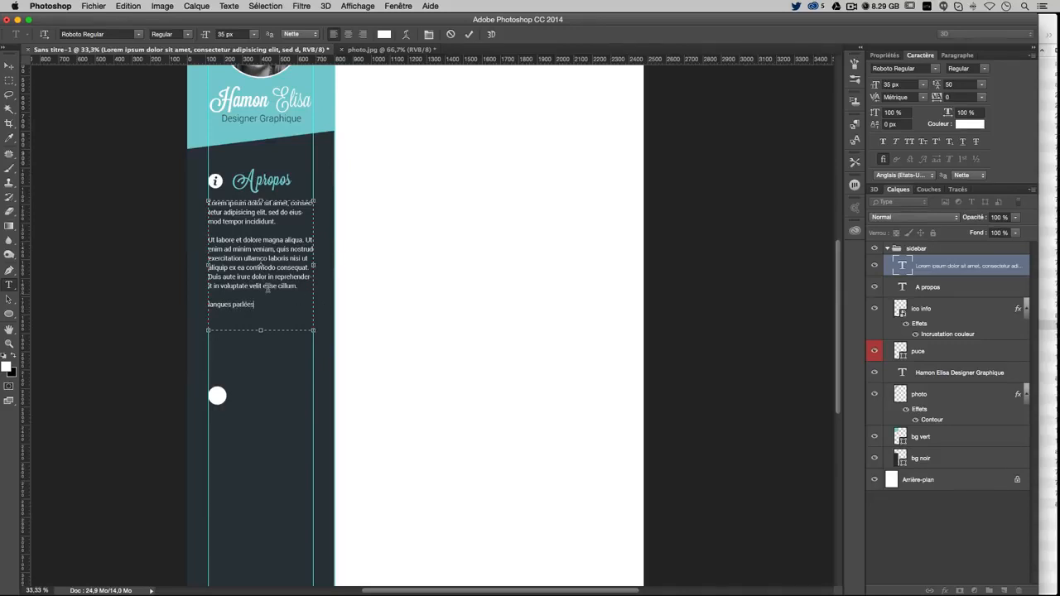
Make 'langues parlées' an all-caps bold heading, fit its box, and bring up Finder
drag(258, 304, 113, 310)
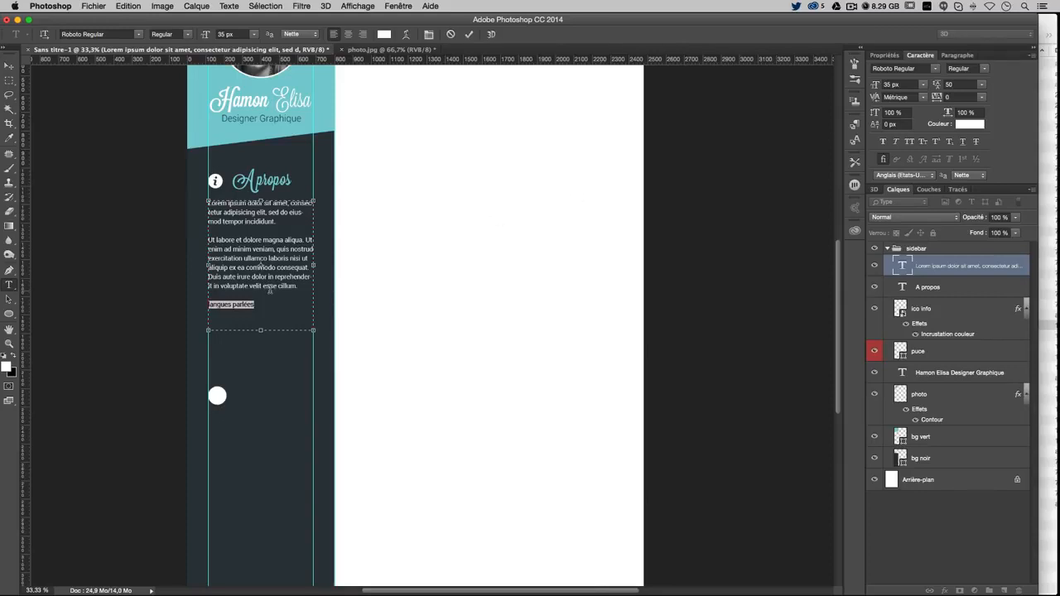
click(909, 142)
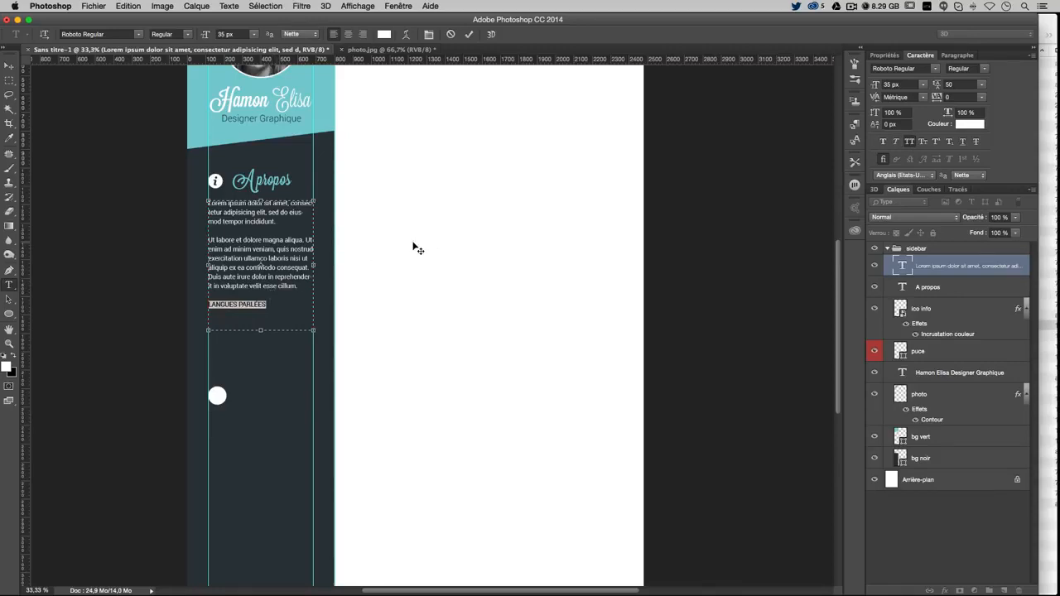
click(985, 69)
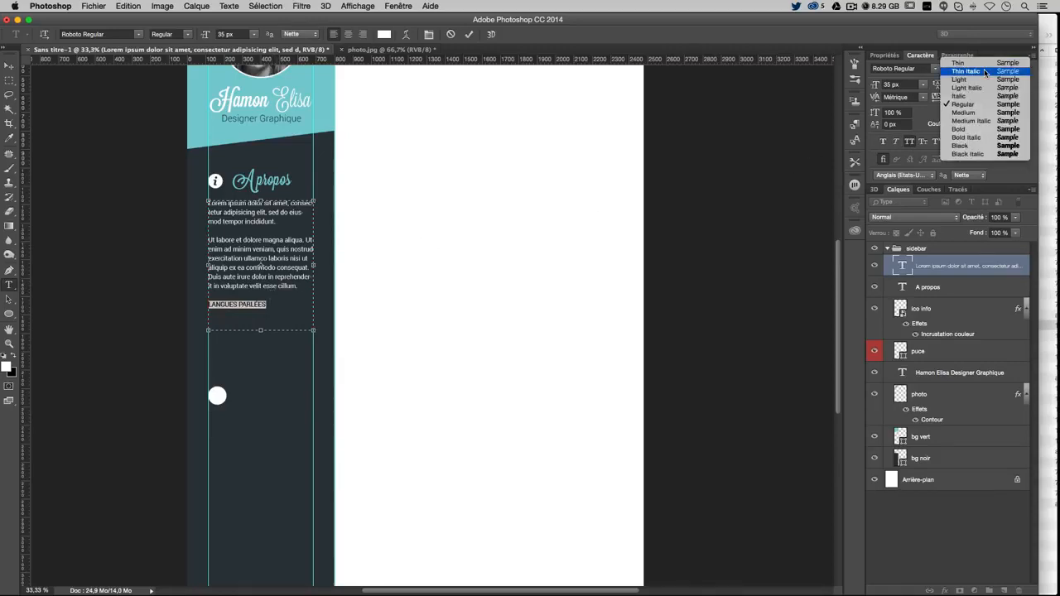
click(970, 131)
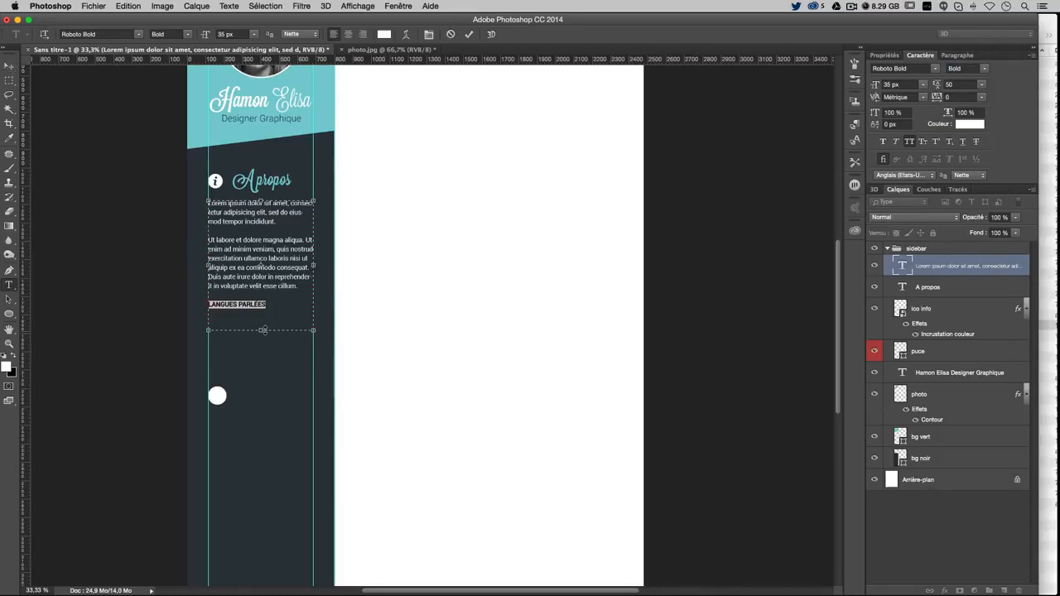
drag(260, 330, 266, 311)
click(8, 64)
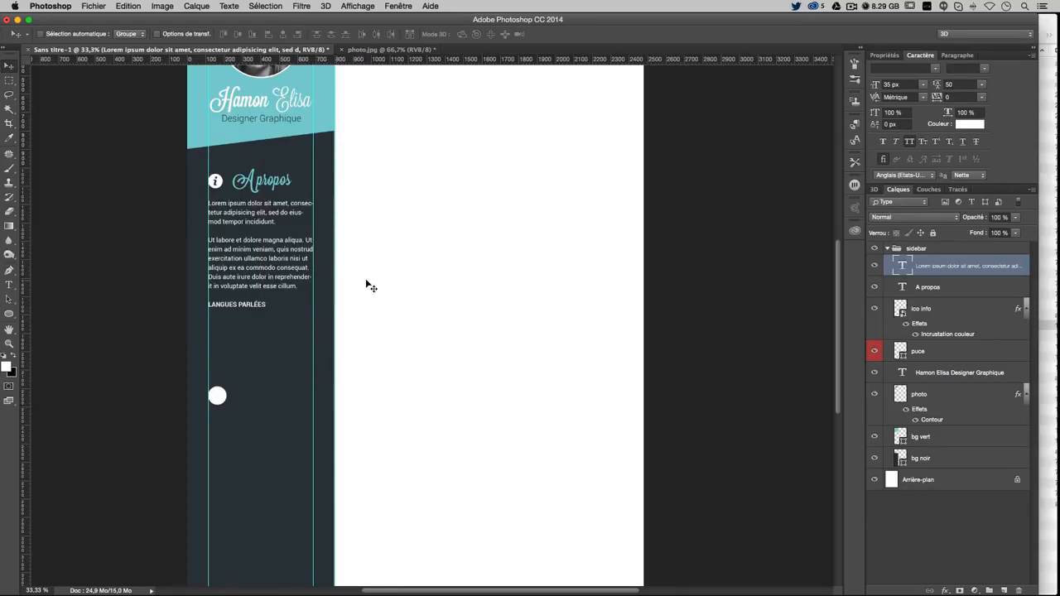
click(1046, 23)
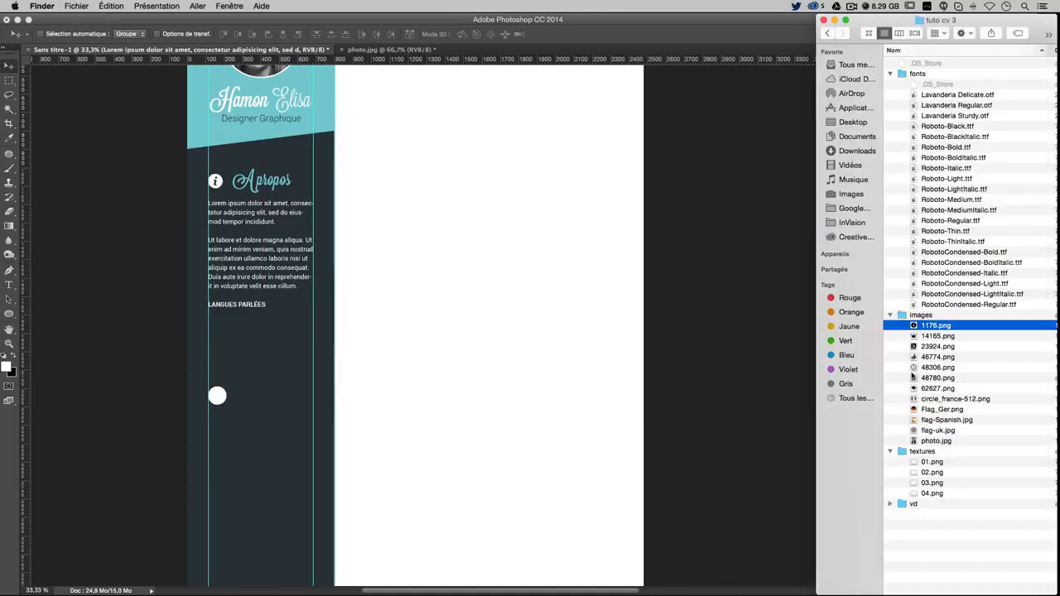
Drag the four flag files, circle_france-512.png through flag-uk.jpg, onto the Photoshop canvas
click(930, 402)
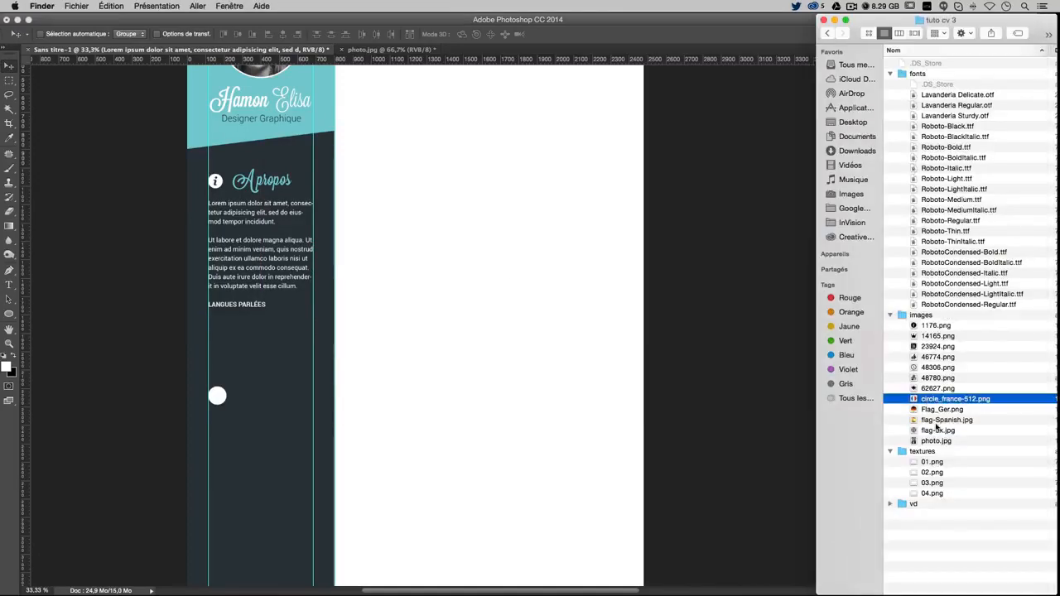
shift+click(936, 431)
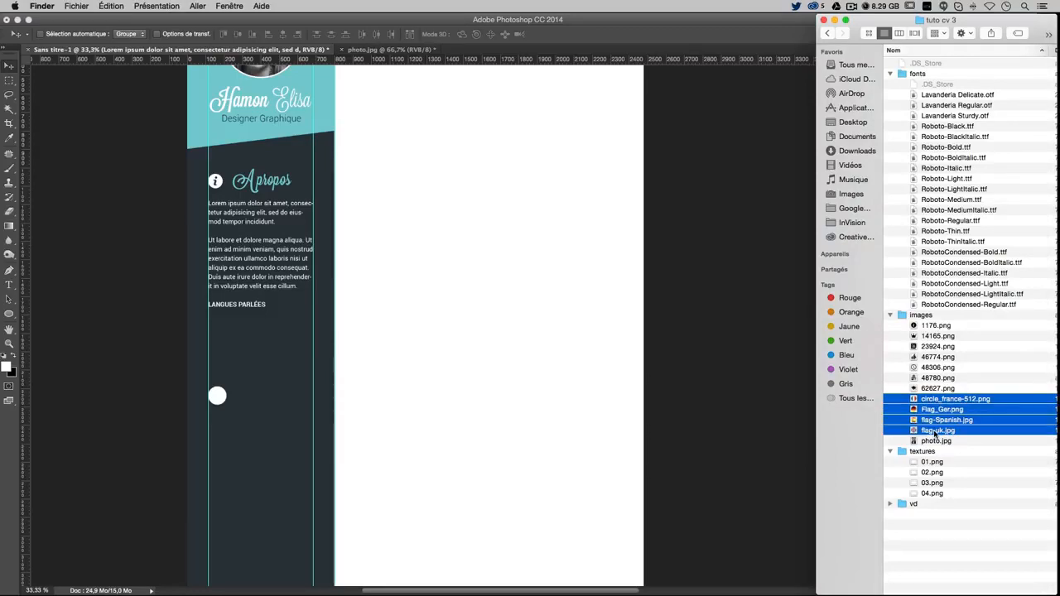
drag(935, 402, 253, 338)
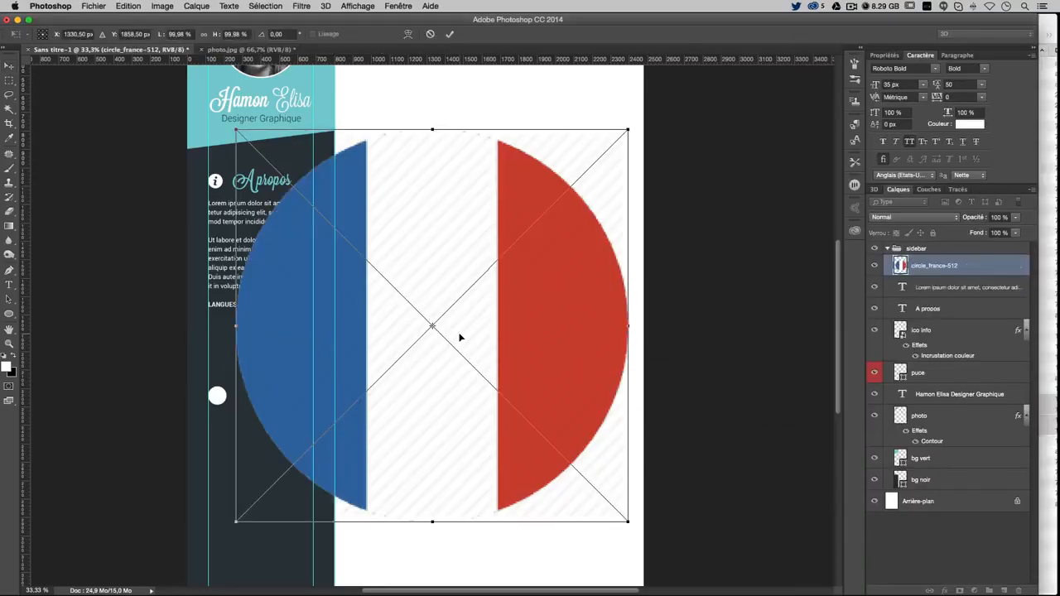
Place the flags and scale the French and German flags down together to about 94 px
key(Return)
key(Return)
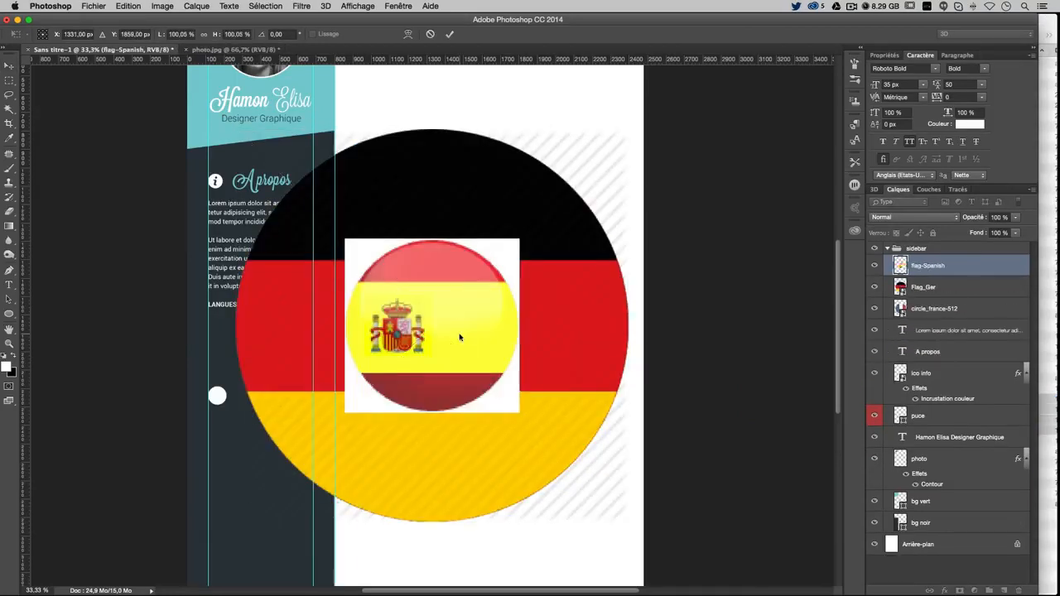
key(Return)
key(Return)
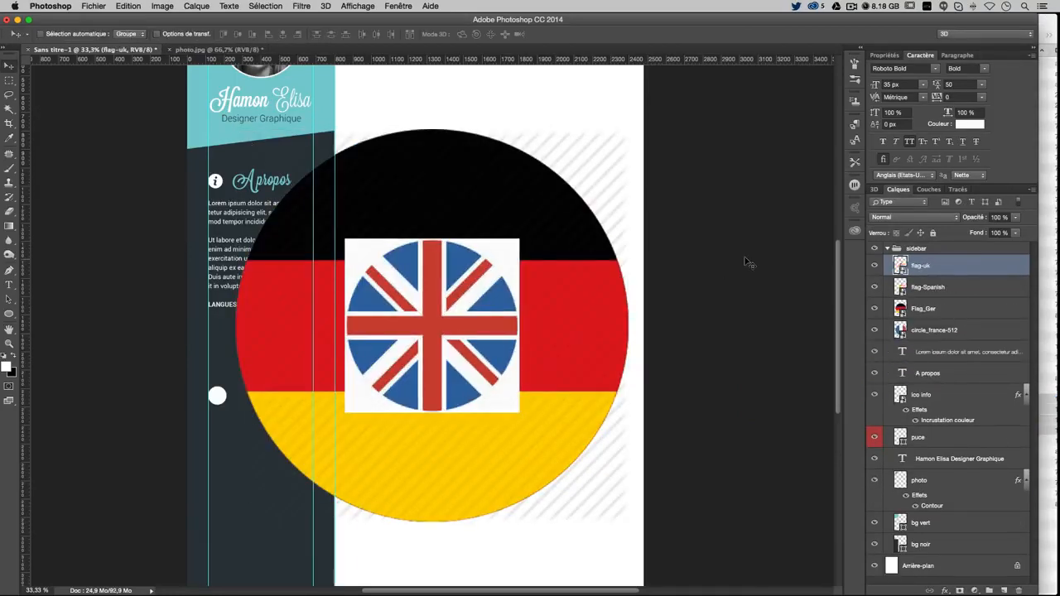
click(937, 309)
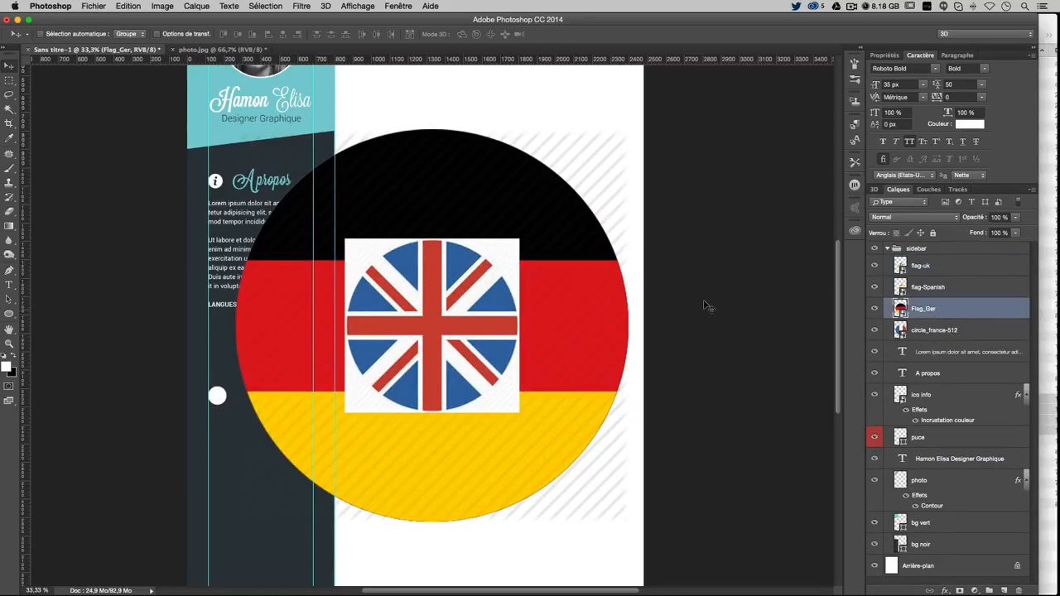
click(874, 311)
click(874, 311)
shift+click(944, 332)
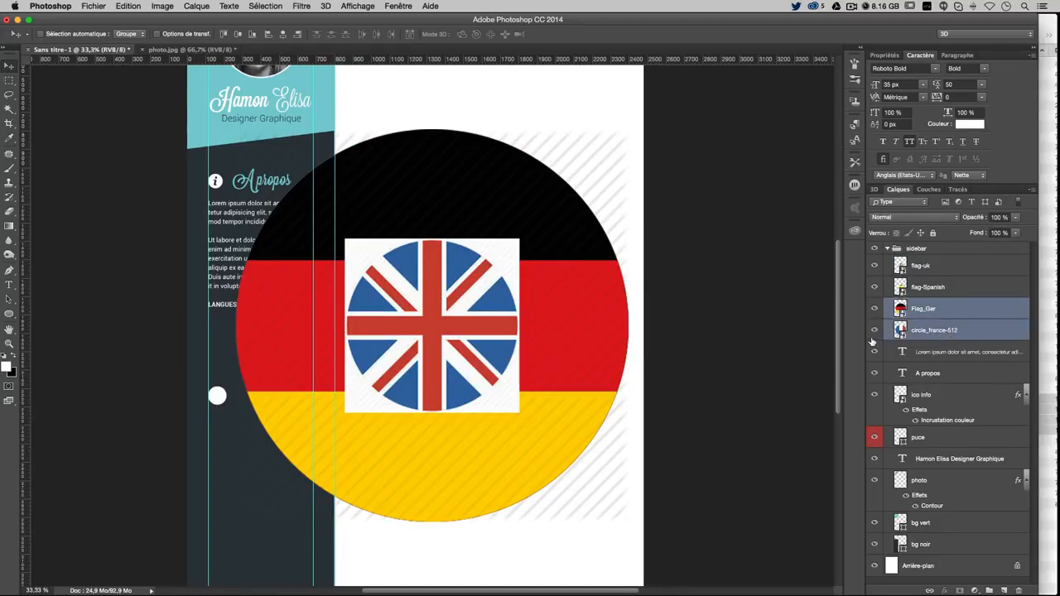
key(super+t)
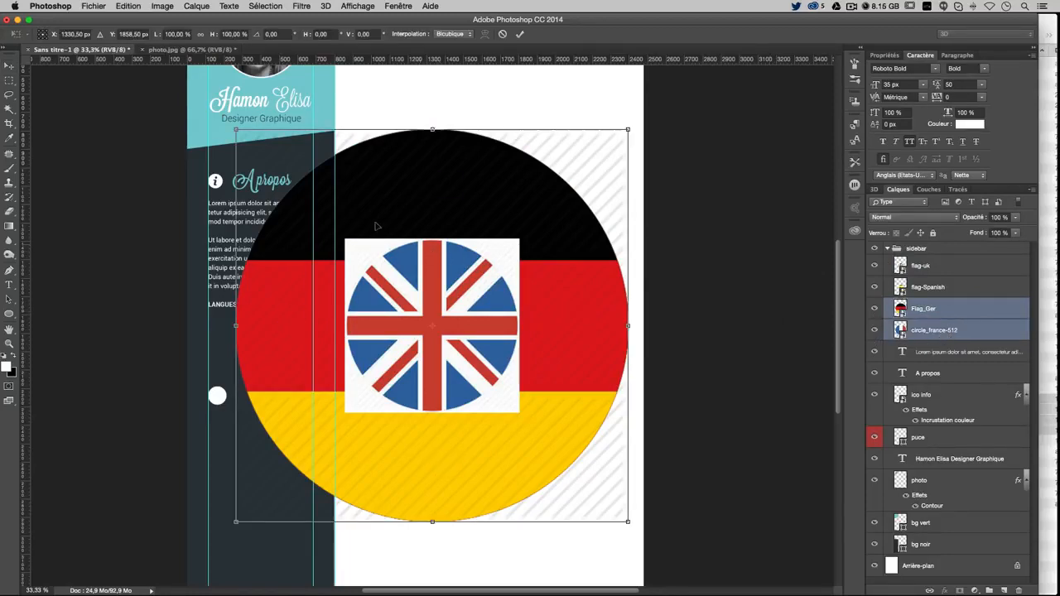
drag(240, 135, 320, 198)
drag(629, 524, 291, 172)
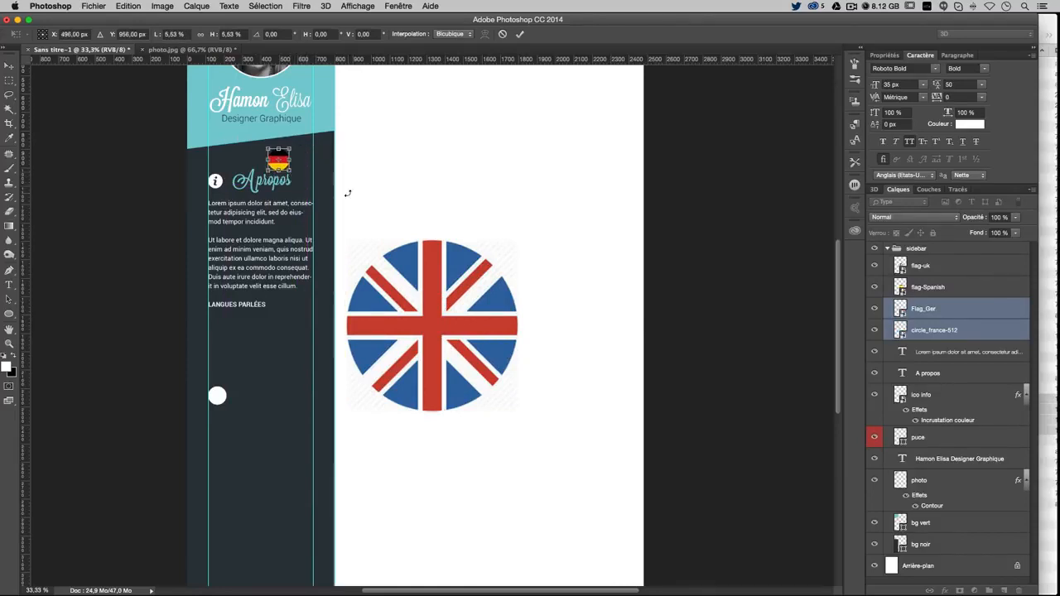
drag(290, 172, 288, 168)
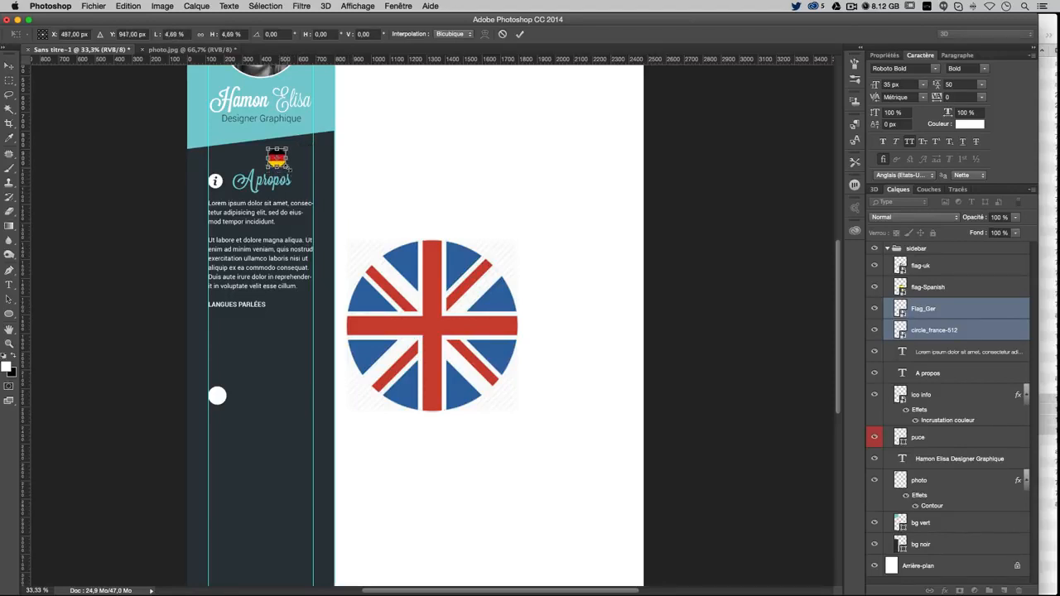
key(Return)
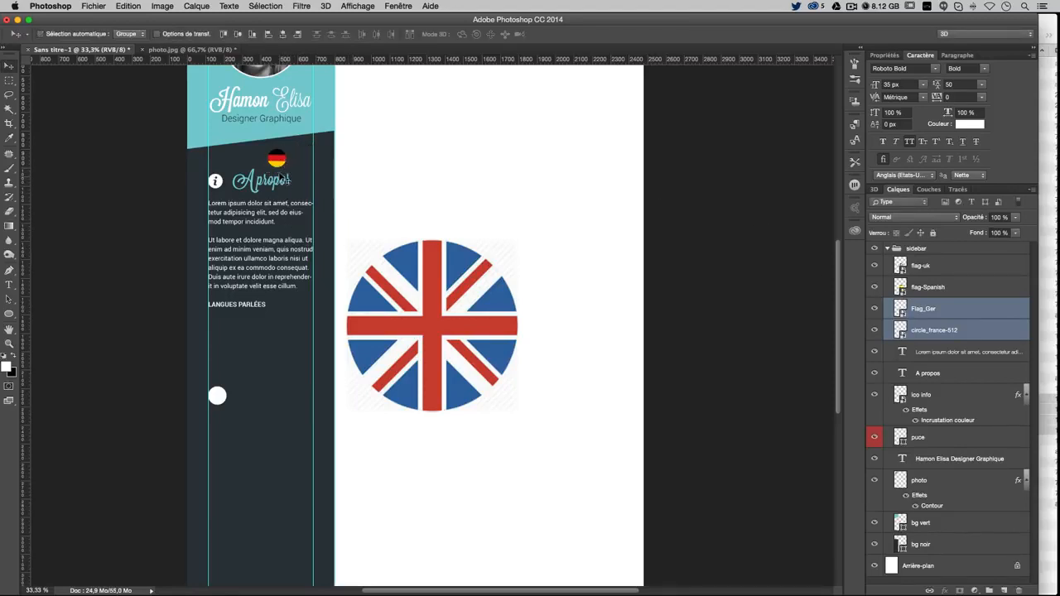
Position the French and German flags side by side beneath LANGUES PARLÉES
drag(286, 180, 253, 362)
click(964, 331)
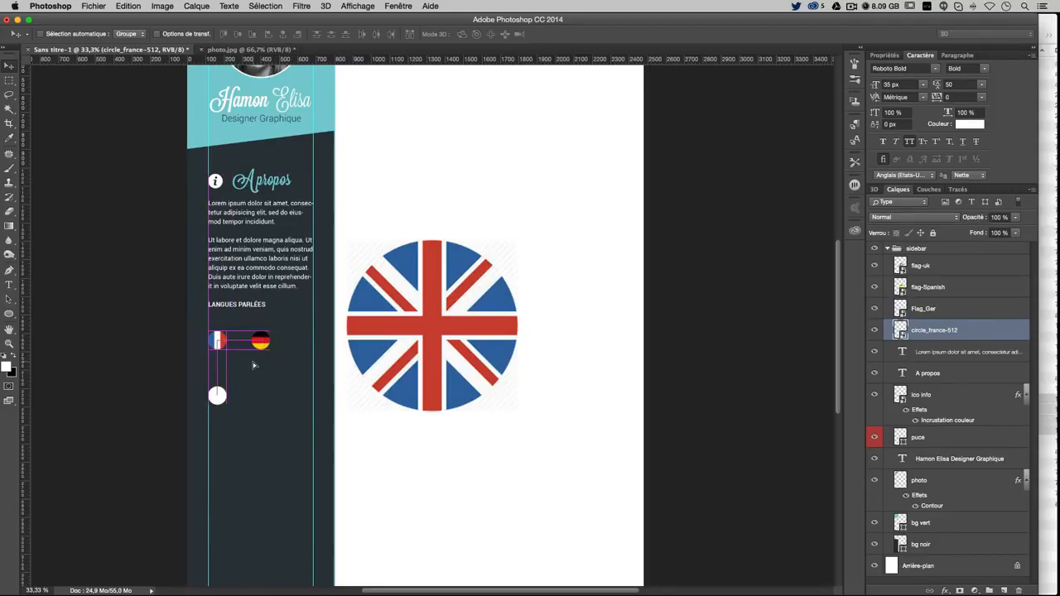
click(908, 317)
drag(285, 349, 255, 343)
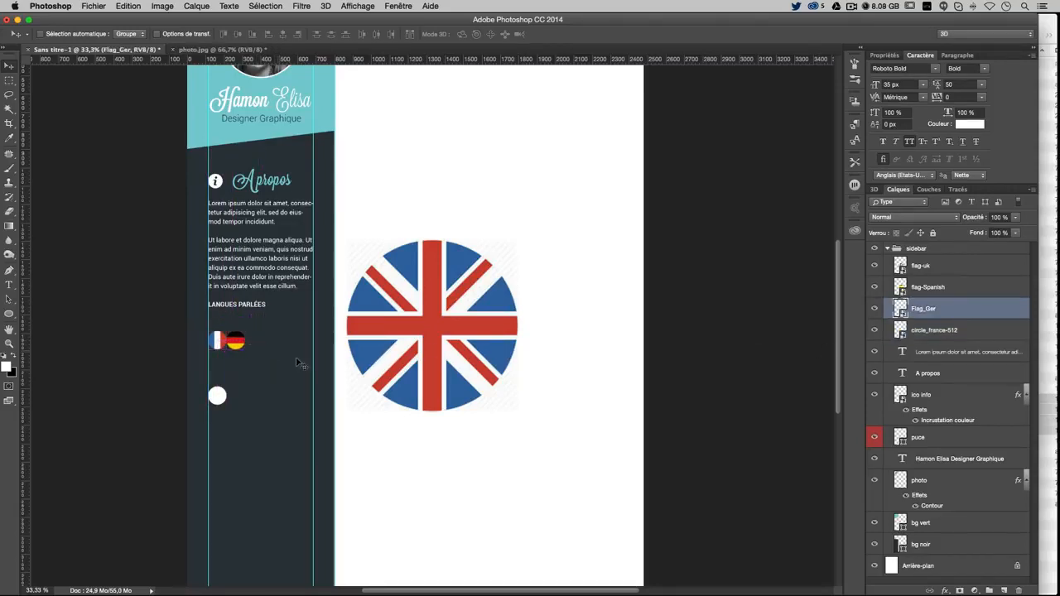
Move the UK flag down-left so it no longer overlaps the Spanish flag
click(933, 267)
click(9, 80)
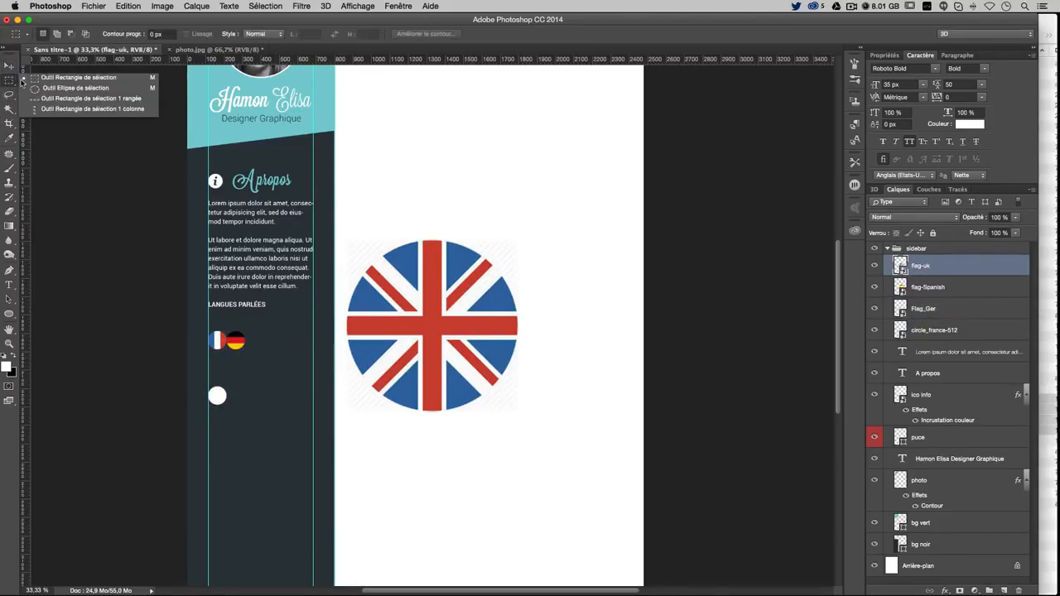
click(9, 66)
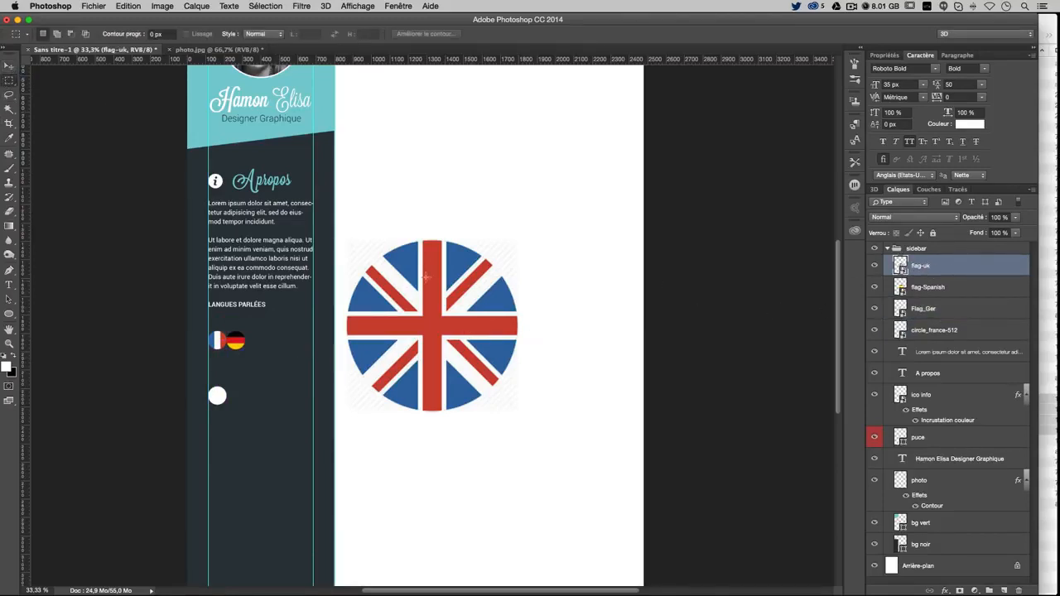
key(v)
drag(435, 295, 351, 345)
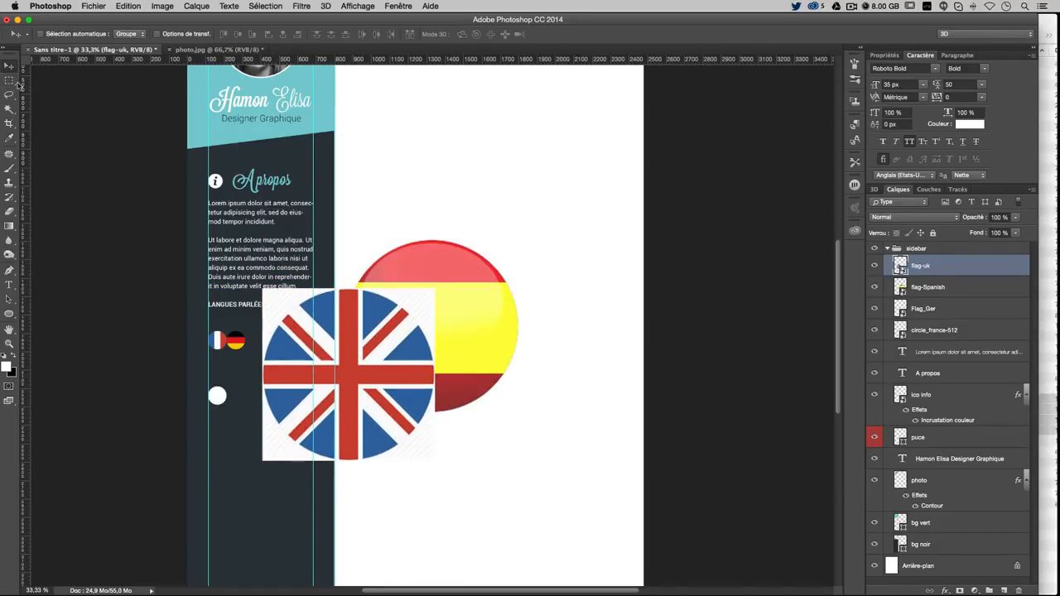
Rasterize the UK flag and delete everything outside a circular selection around it
drag(9, 80, 59, 91)
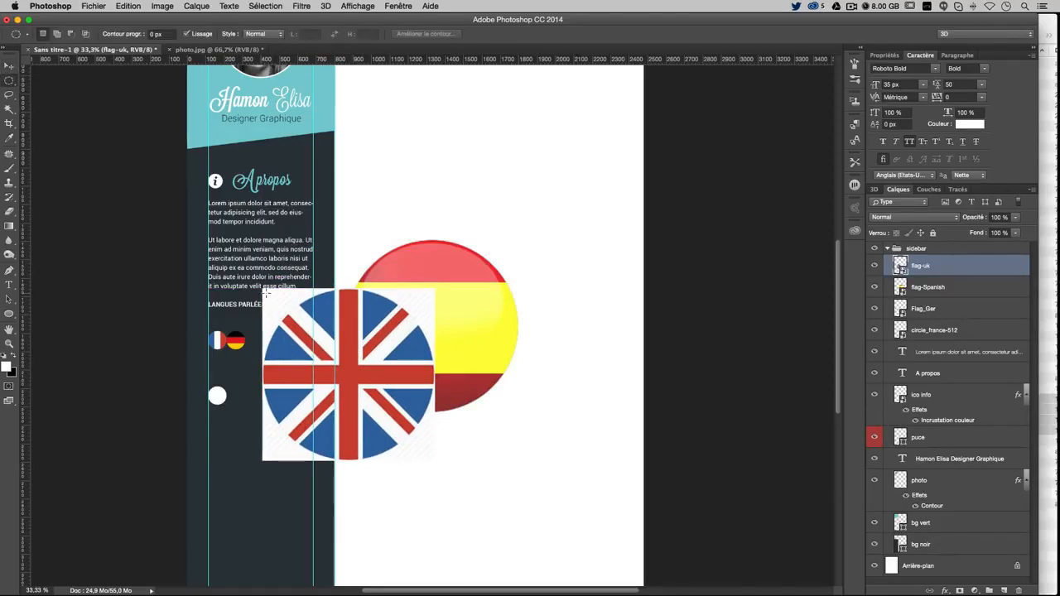
drag(264, 291, 501, 457)
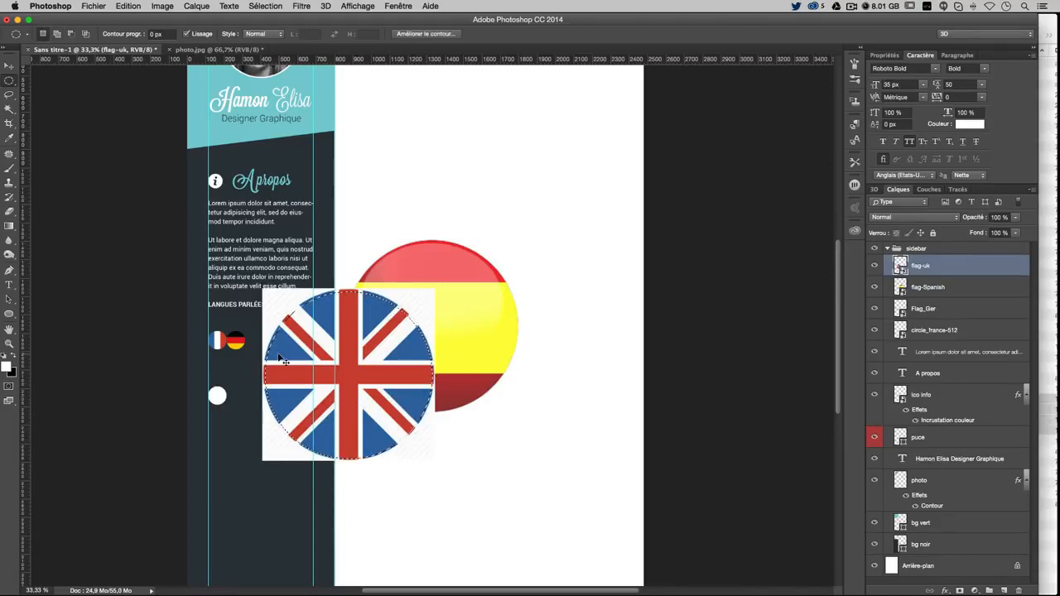
key(super+shift+i)
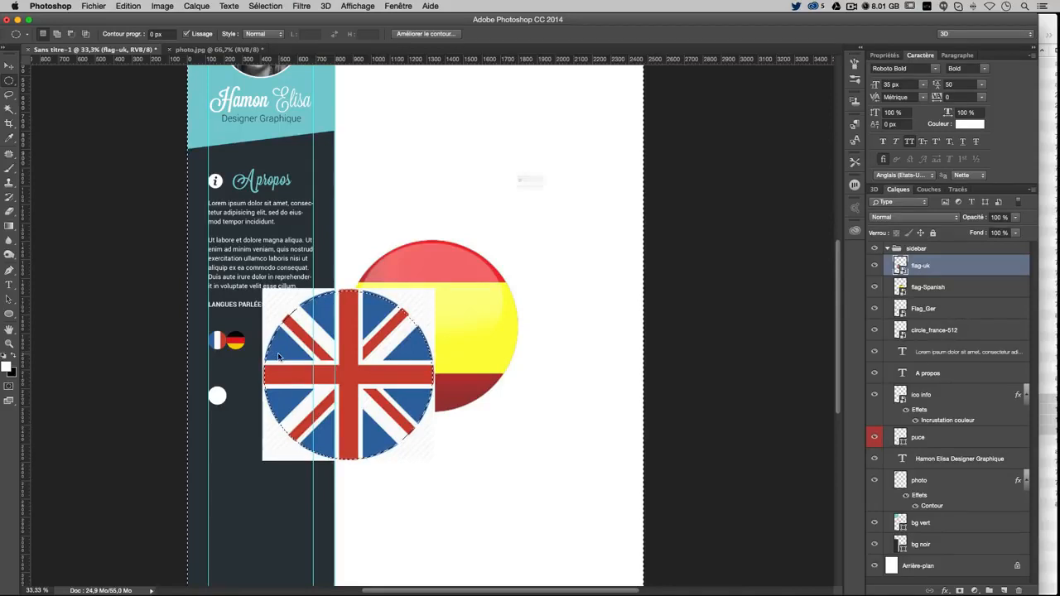
key(BackSpace)
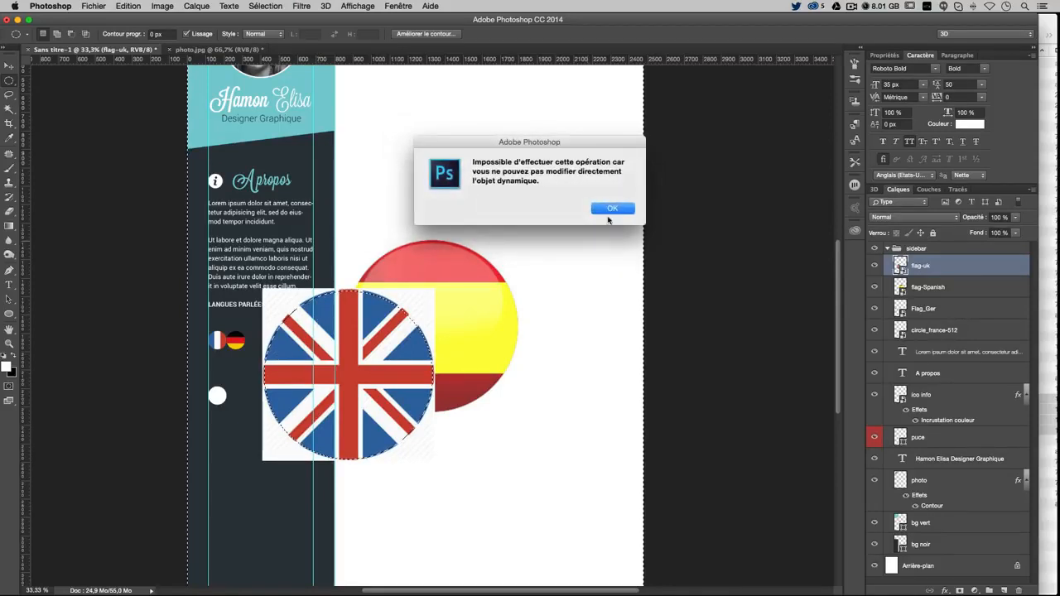
click(611, 209)
right_click(934, 266)
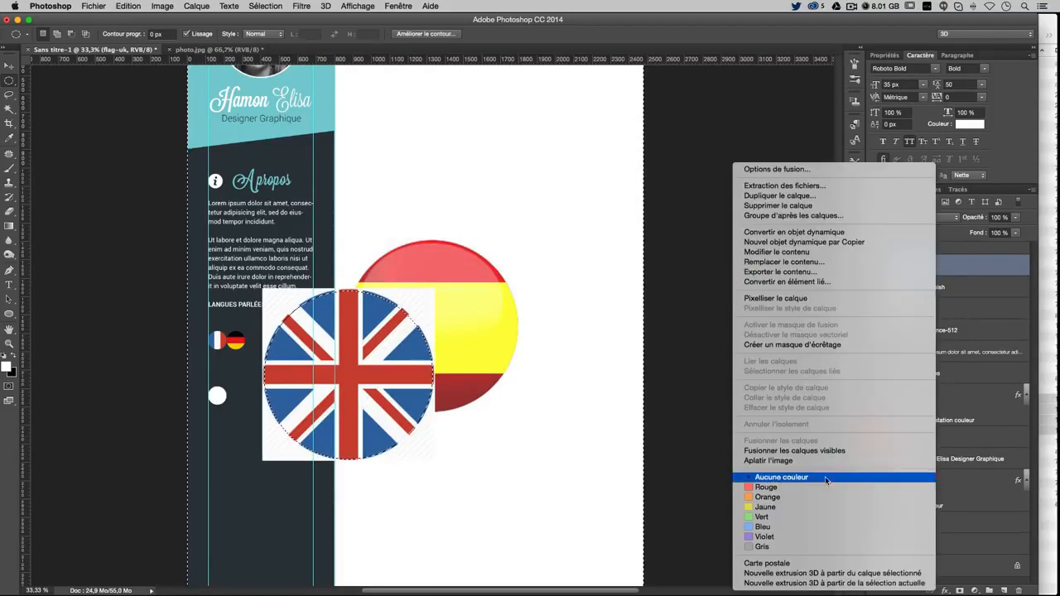
click(810, 299)
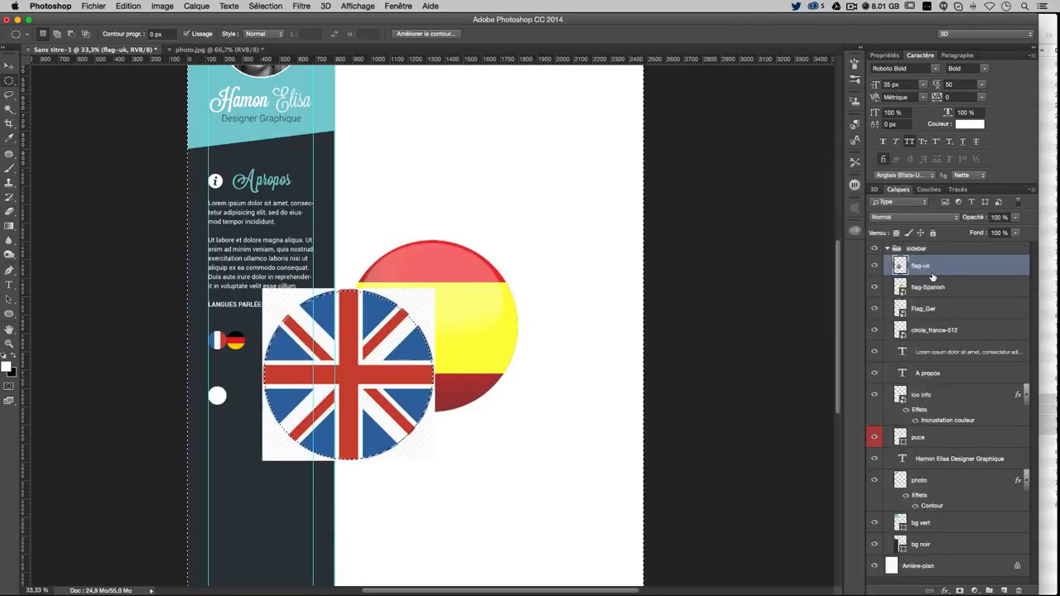
key(BackSpace)
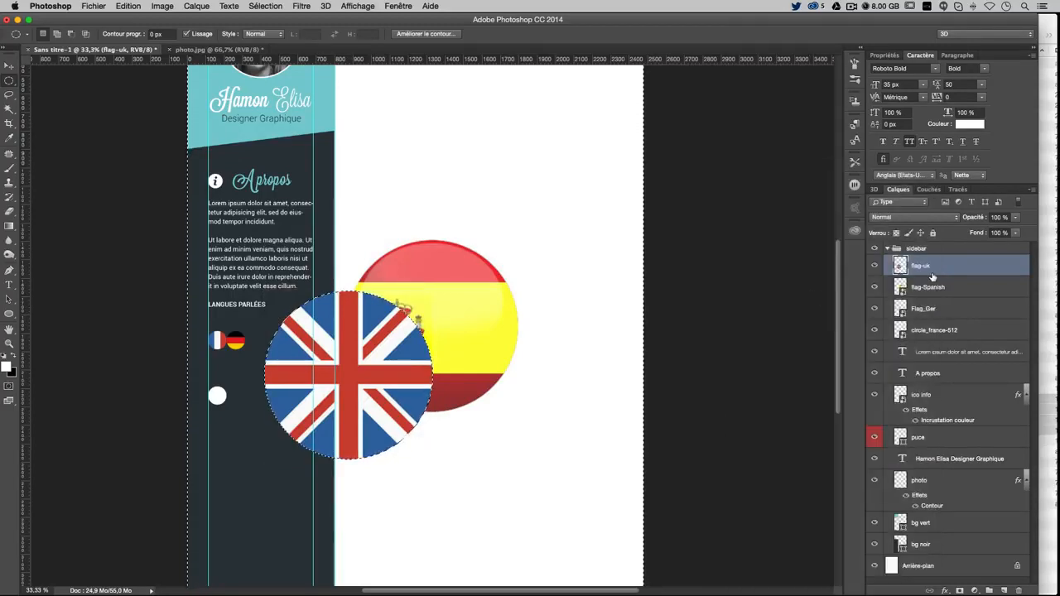
key(super+d)
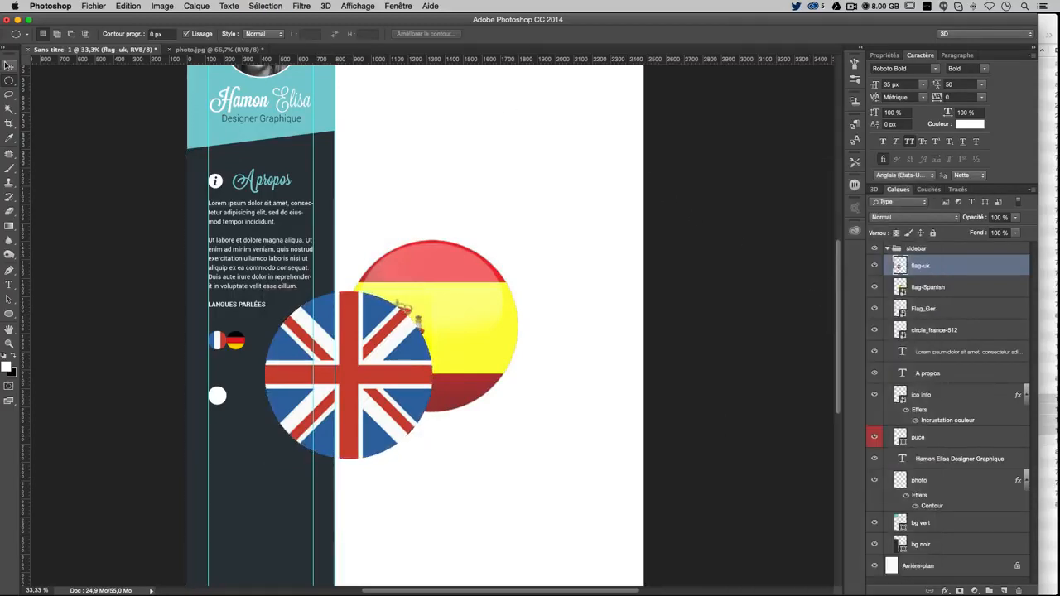
Scale the round UK flag down to a small icon and place it beside the German flag
click(7, 65)
key(super+t)
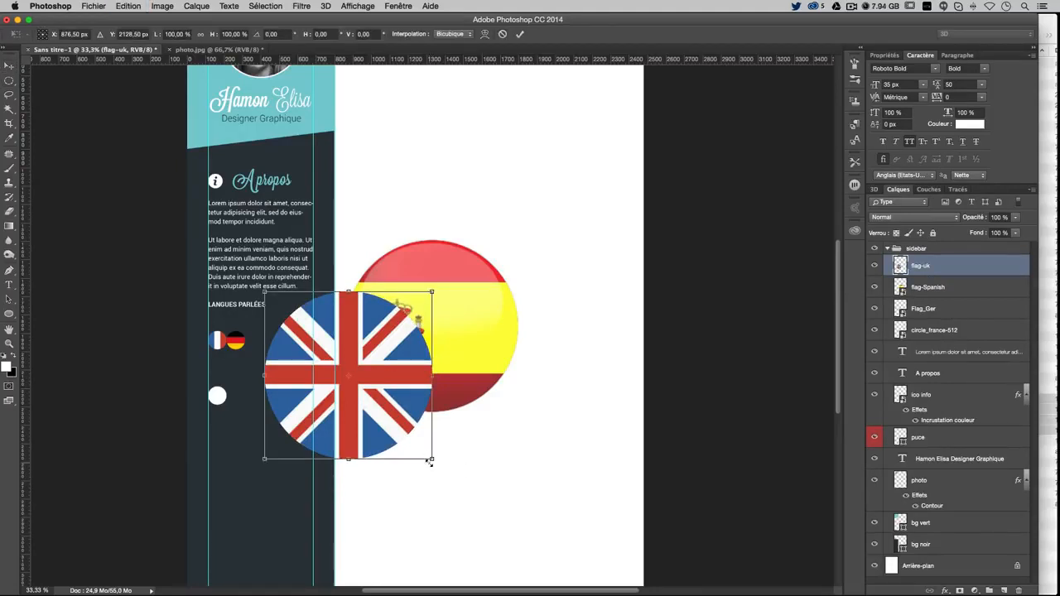
drag(429, 462, 282, 311)
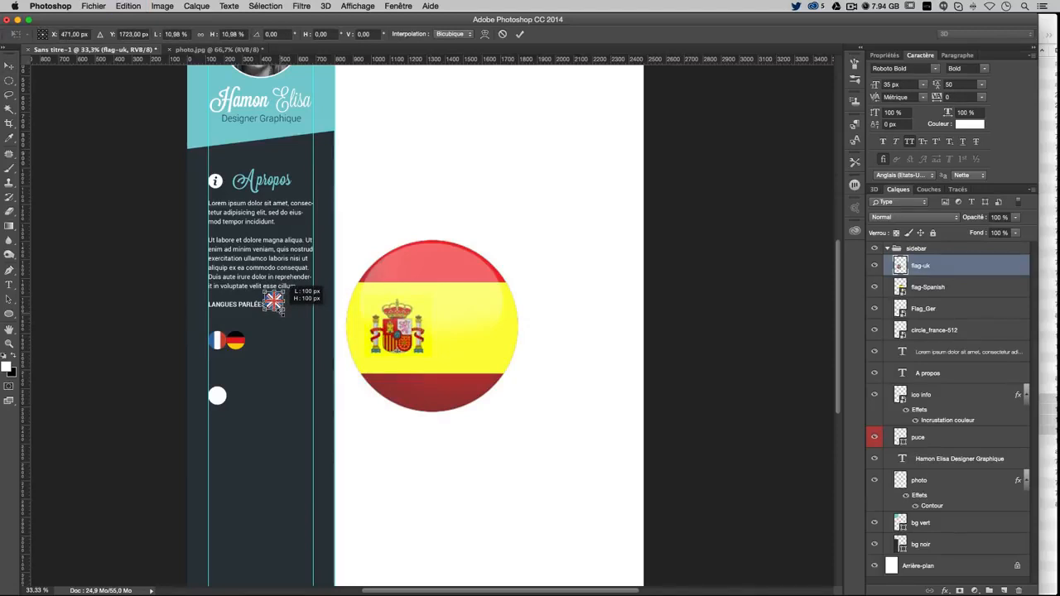
key(Return)
scroll(332, 311, left, 5)
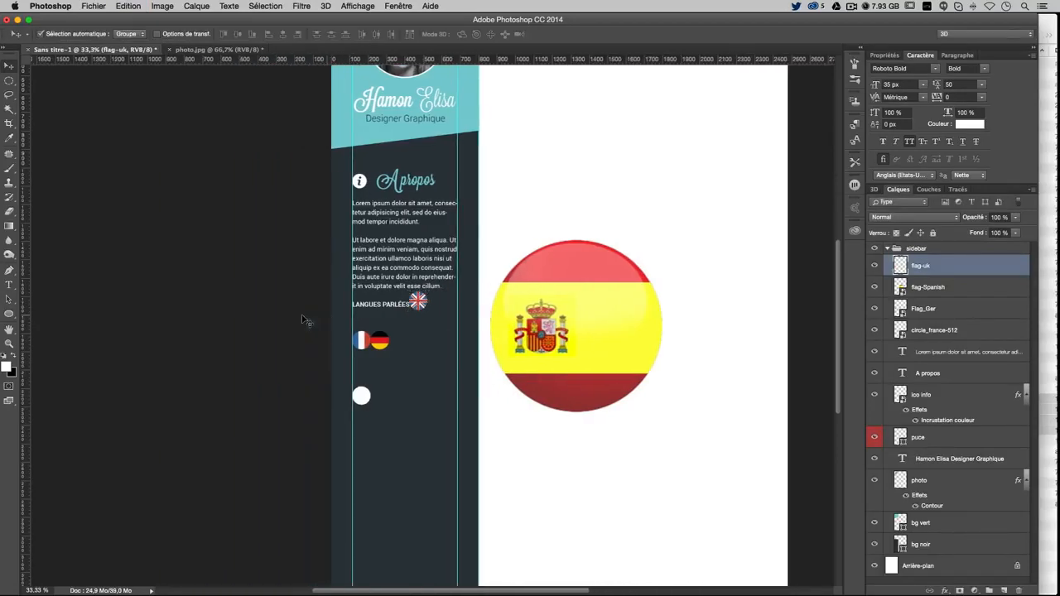
scroll(546, 311, right, 4)
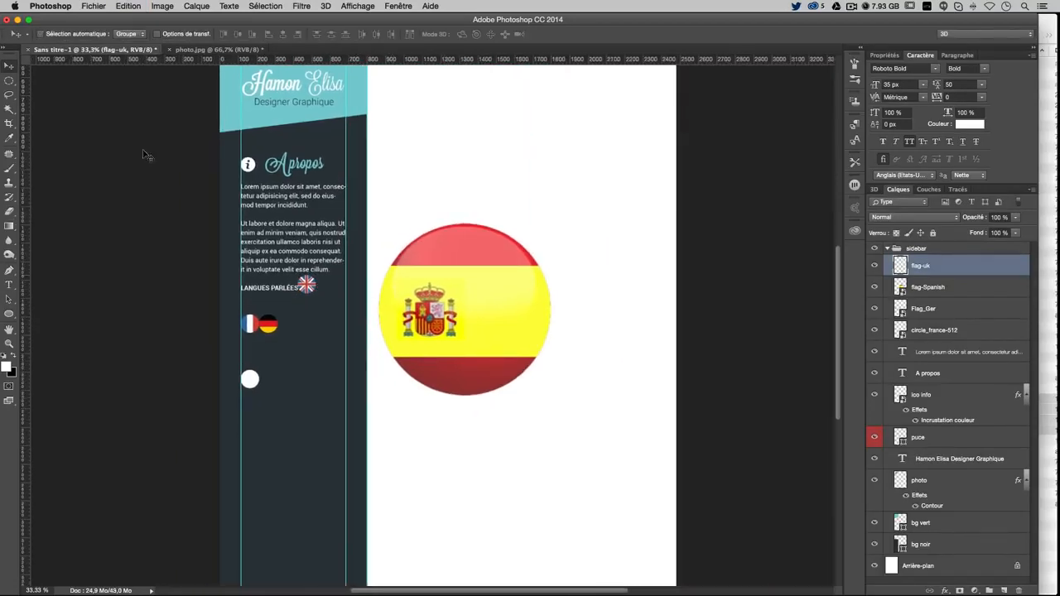
drag(324, 300, 305, 341)
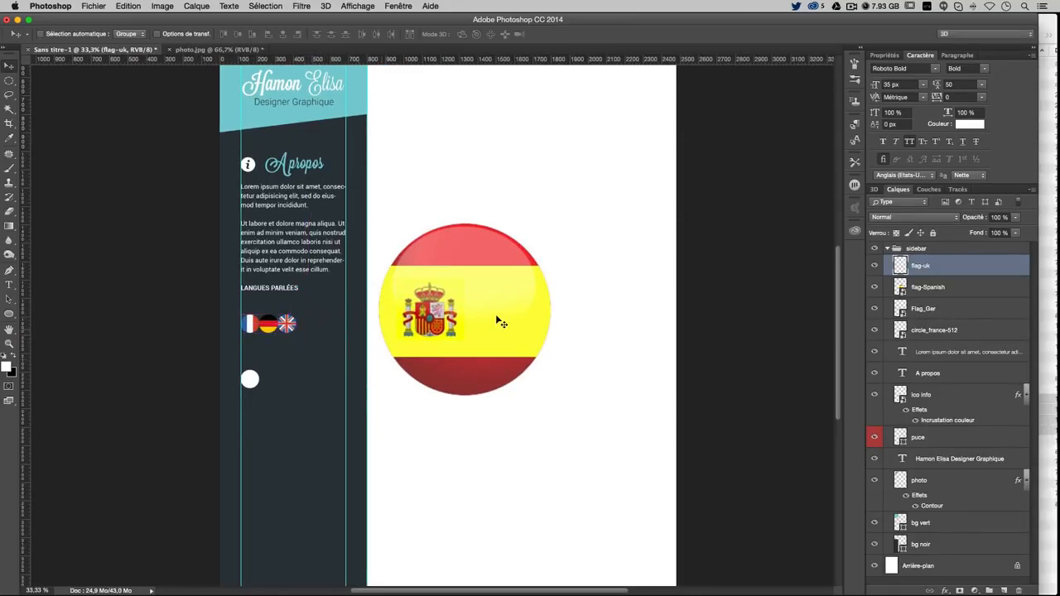
Move the Spanish flag left toward the sidebar at its original size
click(952, 290)
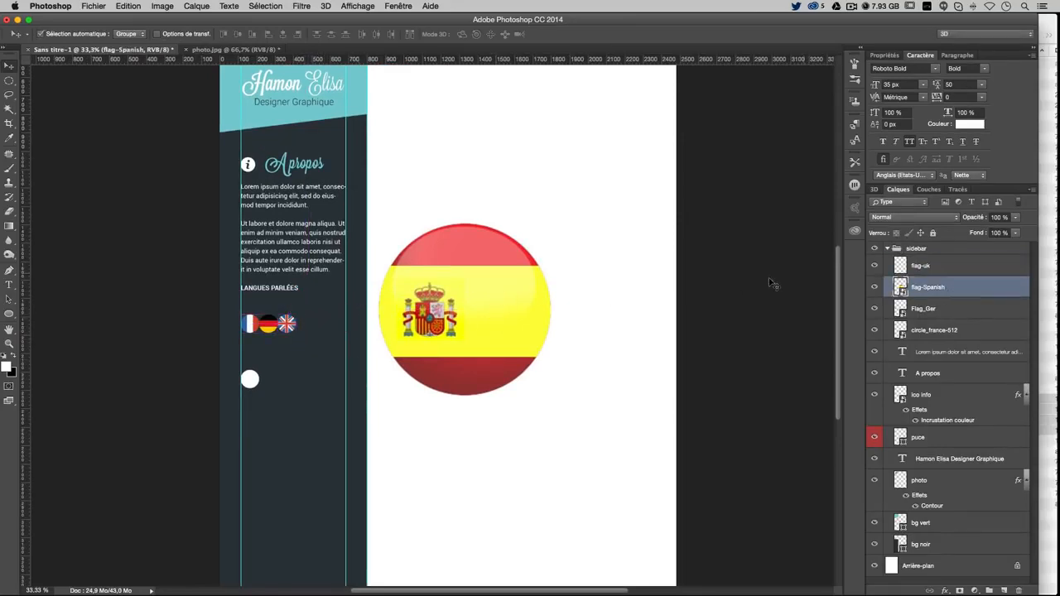
key(super+t)
drag(546, 226, 469, 305)
drag(424, 331, 348, 320)
key(Escape)
drag(422, 308, 348, 322)
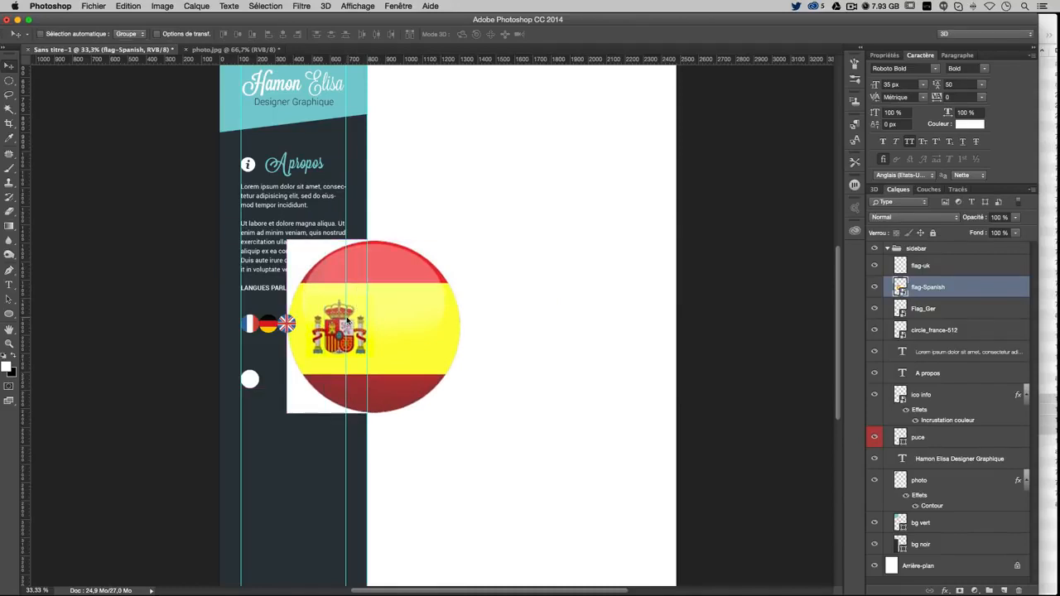
Rasterize the Spanish flag and delete its white corners outside a circular selection
click(9, 80)
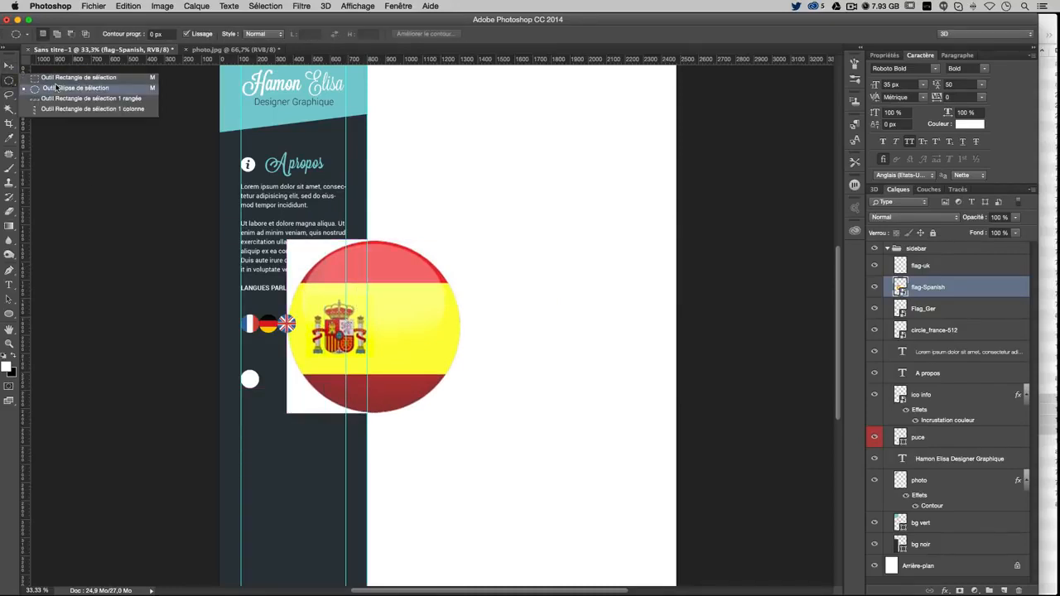
click(74, 88)
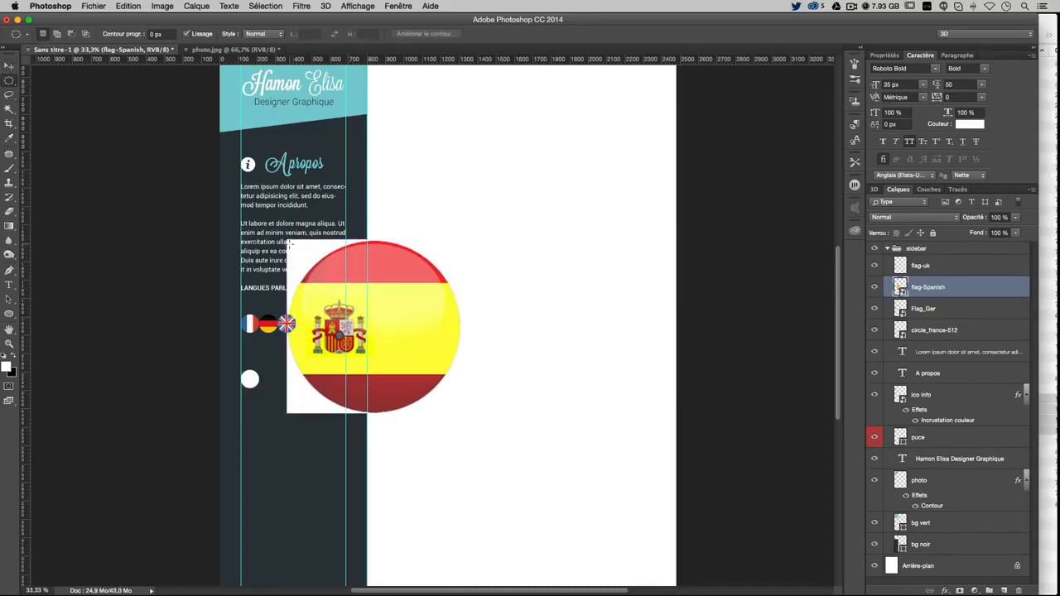
drag(290, 242, 487, 414)
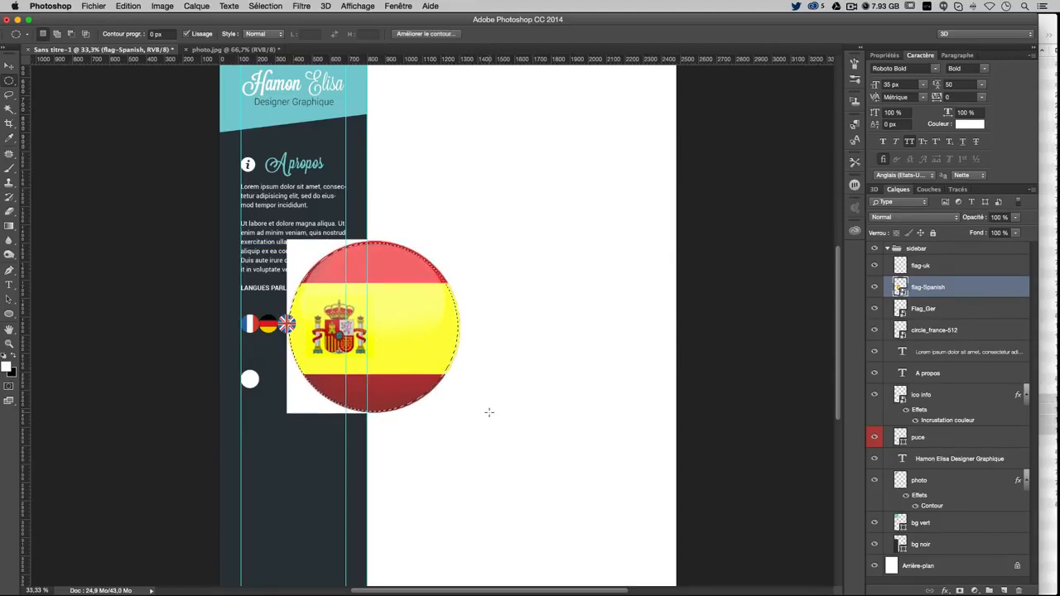
right_click(921, 293)
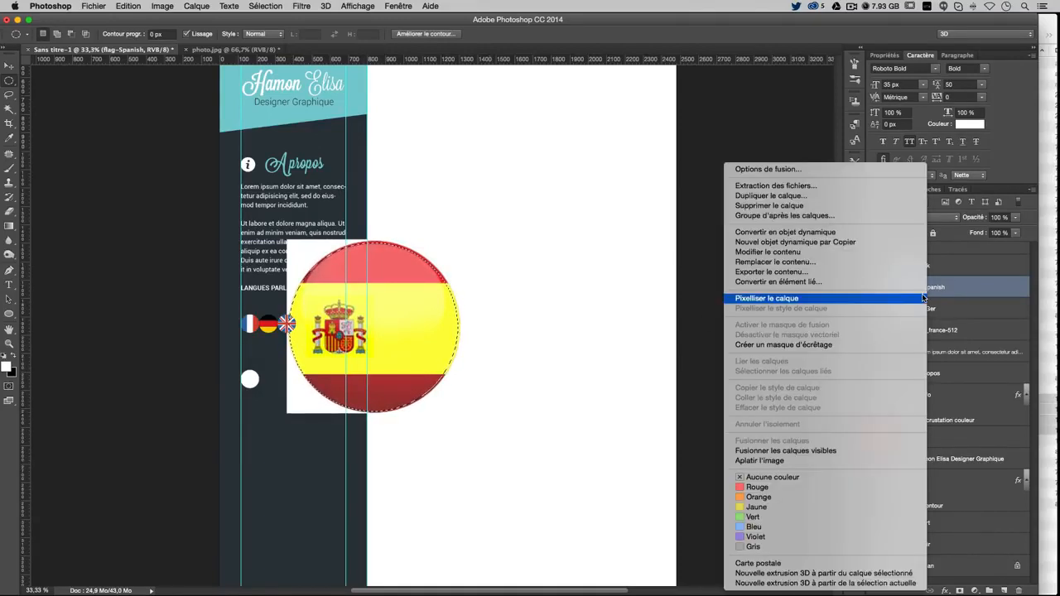
click(810, 298)
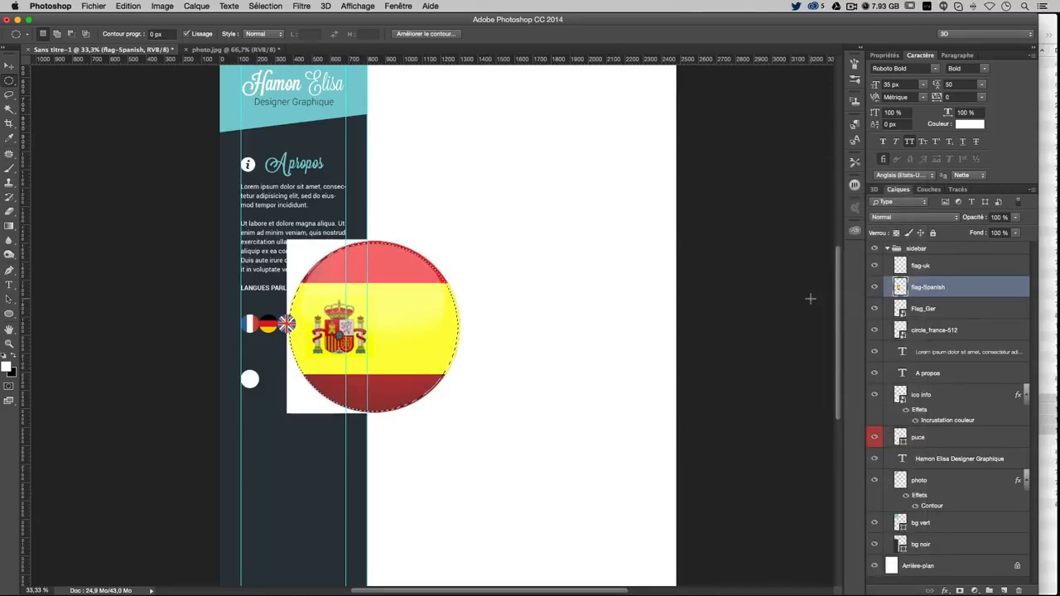
key(super+a)
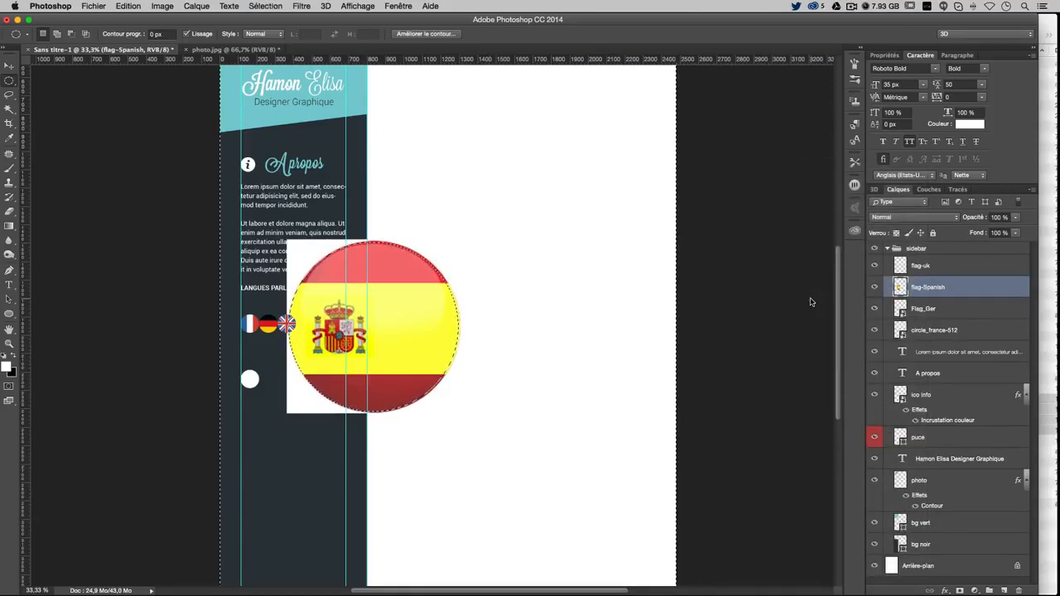
key(BackSpace)
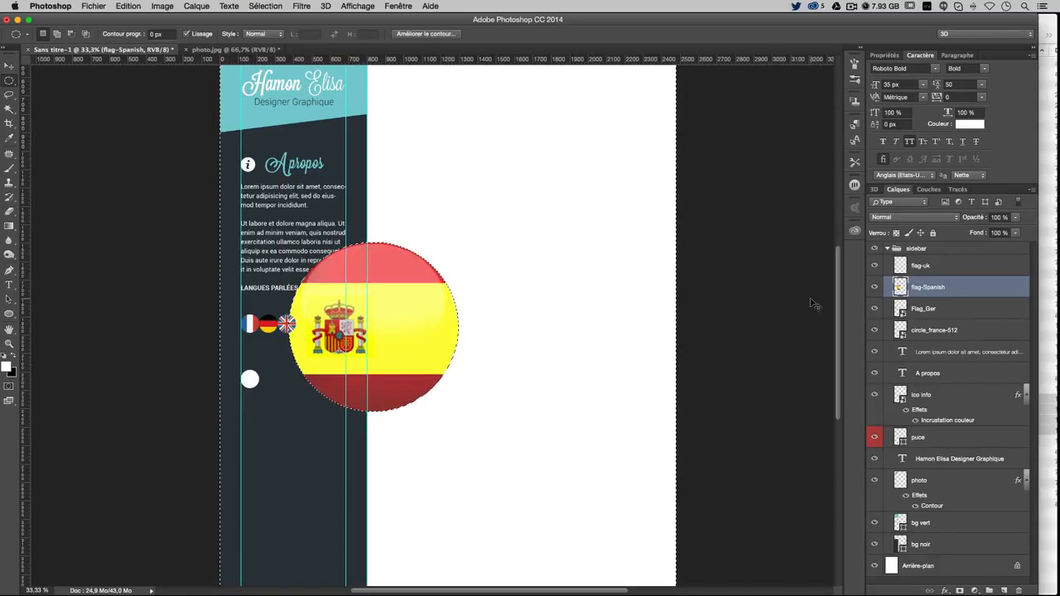
key(super+d)
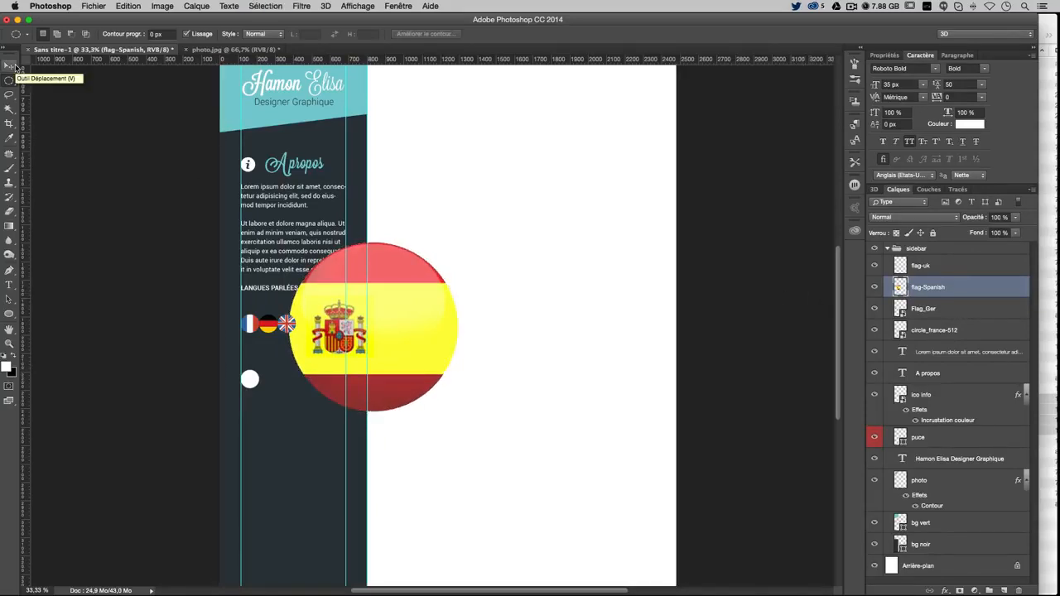
Scale the round Spanish flag down to the same small icon size as the others
click(15, 66)
key(super+t)
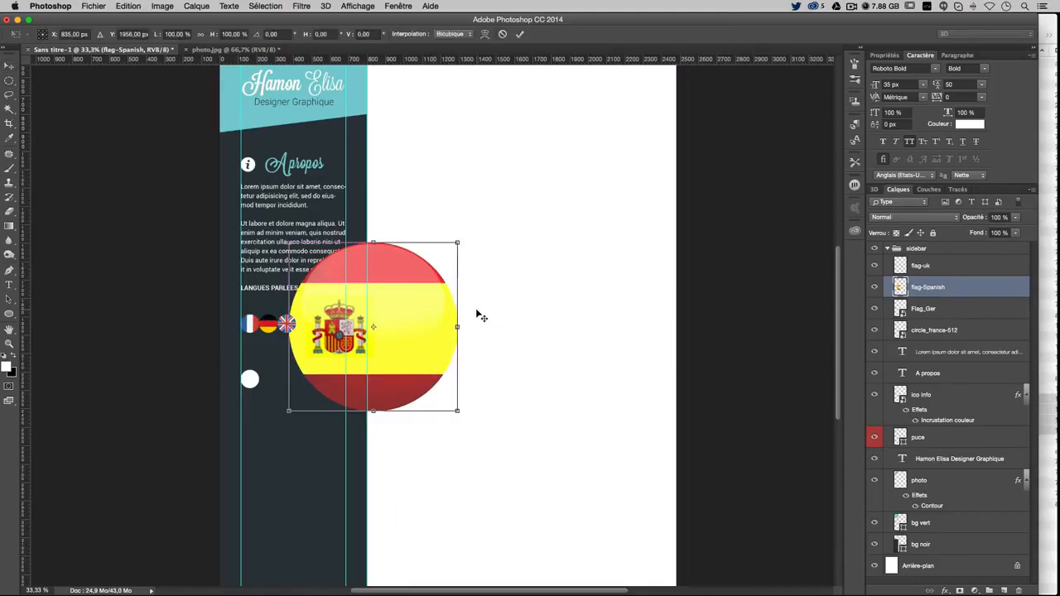
drag(456, 410, 319, 332)
key(Return)
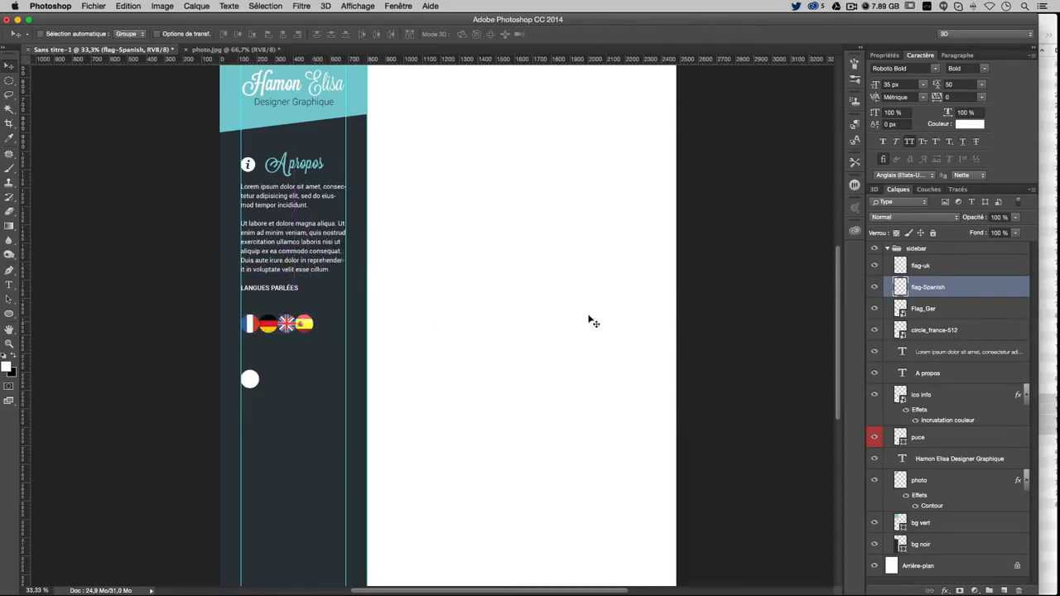
Nudge the German, Spanish and UK flags together one pixel to the right
click(941, 309)
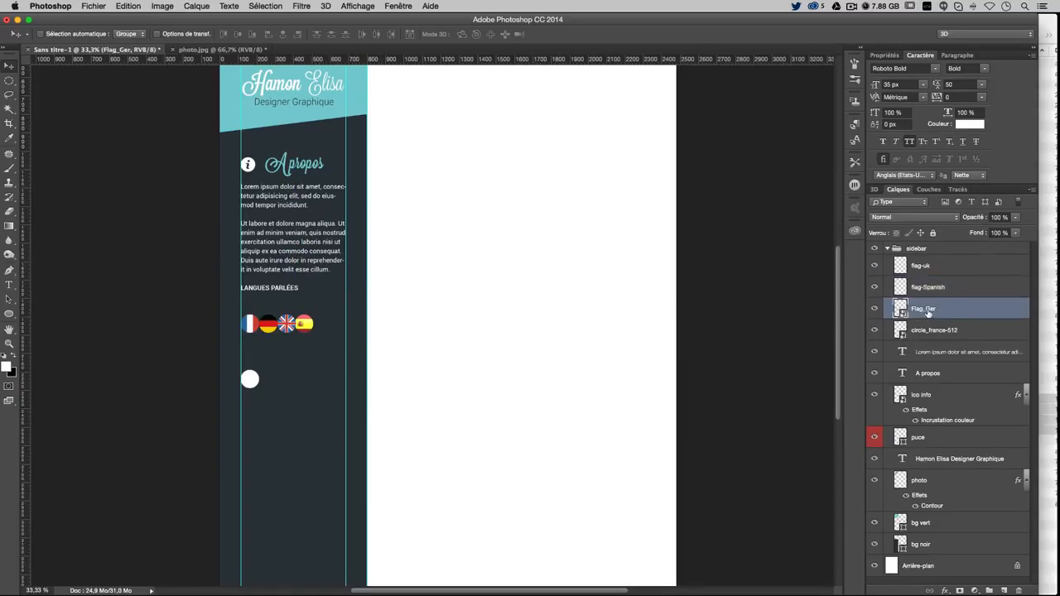
shift+click(945, 288)
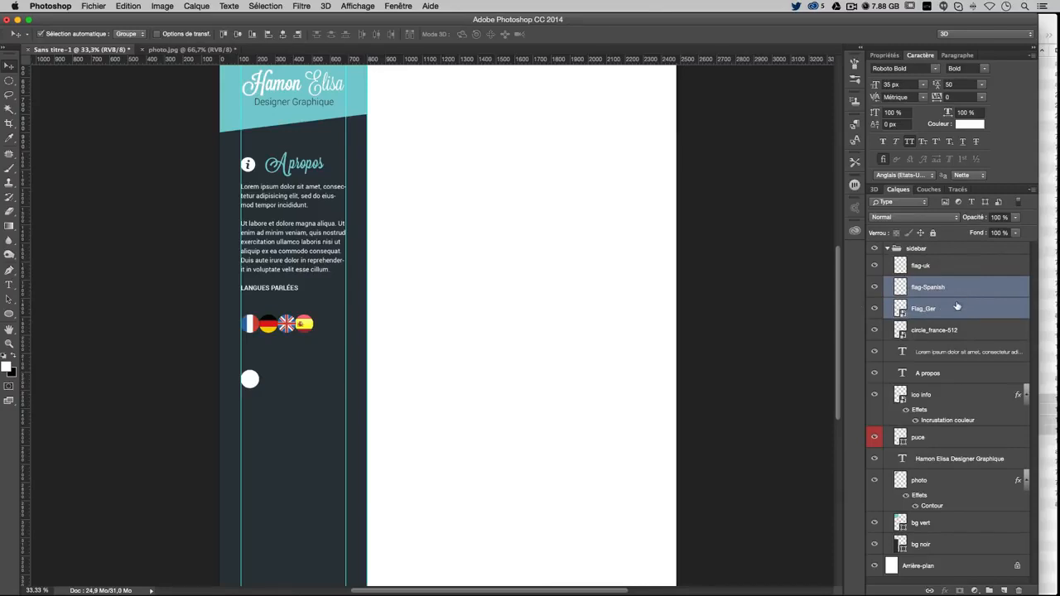
shift+click(951, 273)
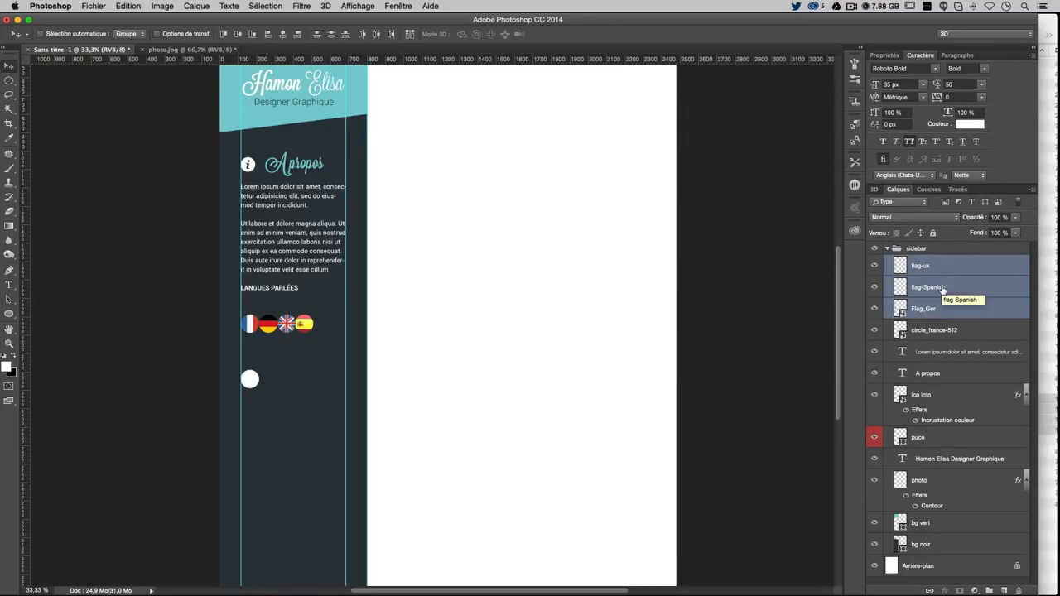
key(Right)
key(Right)
key(Right)
key(Right)
key(Right)
key(Right)
key(Right)
key(Right)
key(Right)
key(Right)
key(Right)
key(Right)
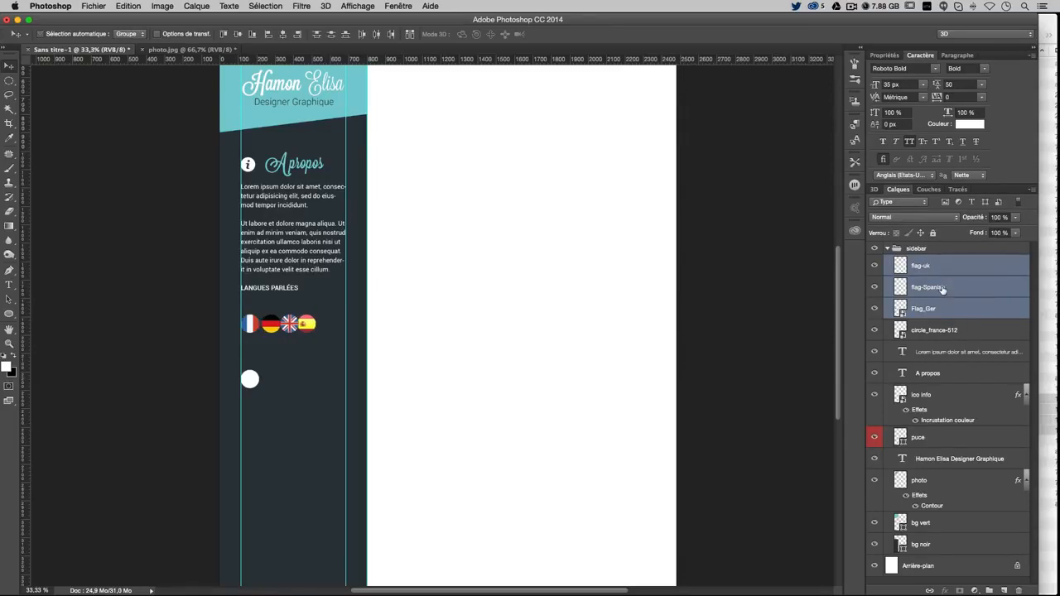
key(Right)
key(Right)
key(Right)
key(Right)
key(Left)
key(Left)
Nudge the UK and Spanish flags right, then fine-tune the Spanish flag's spacing while zoomed in
super+click(966, 311)
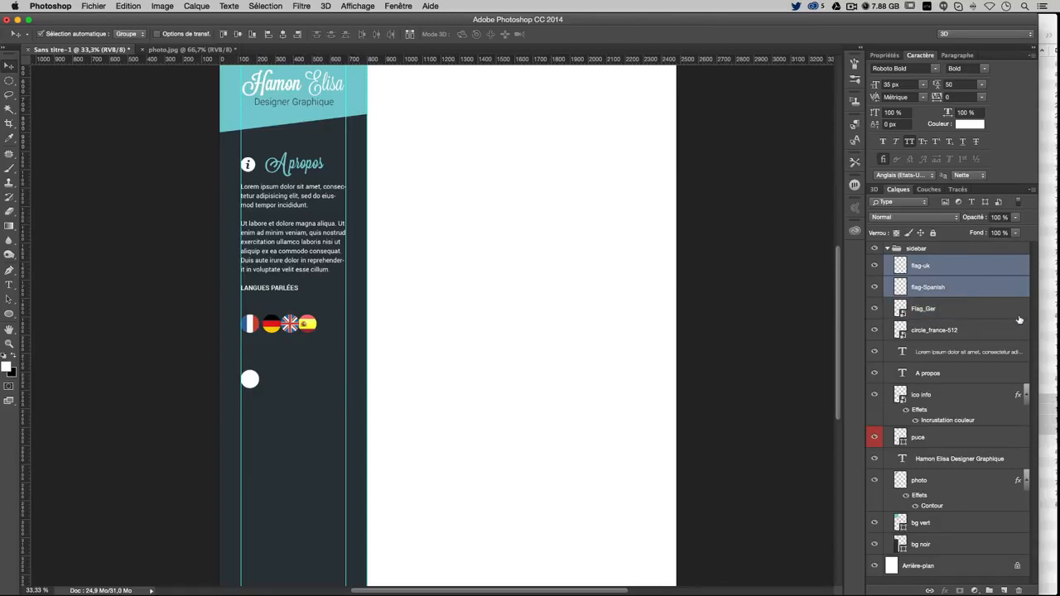
key(Right)
key(Right)
key(Right)
key(Right)
key(Right)
key(Right)
key(Right)
key(Right)
key(Right)
key(Right)
super+click(950, 268)
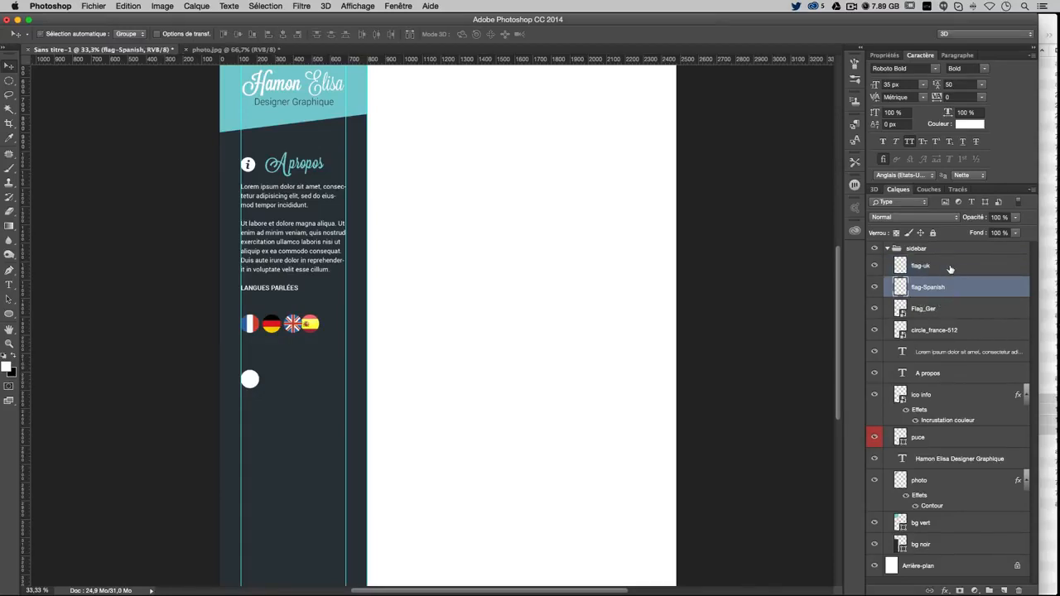
key(Right)
key(Right)
key(Left)
key(Left)
key(Right)
key(Left)
key(super+plus)
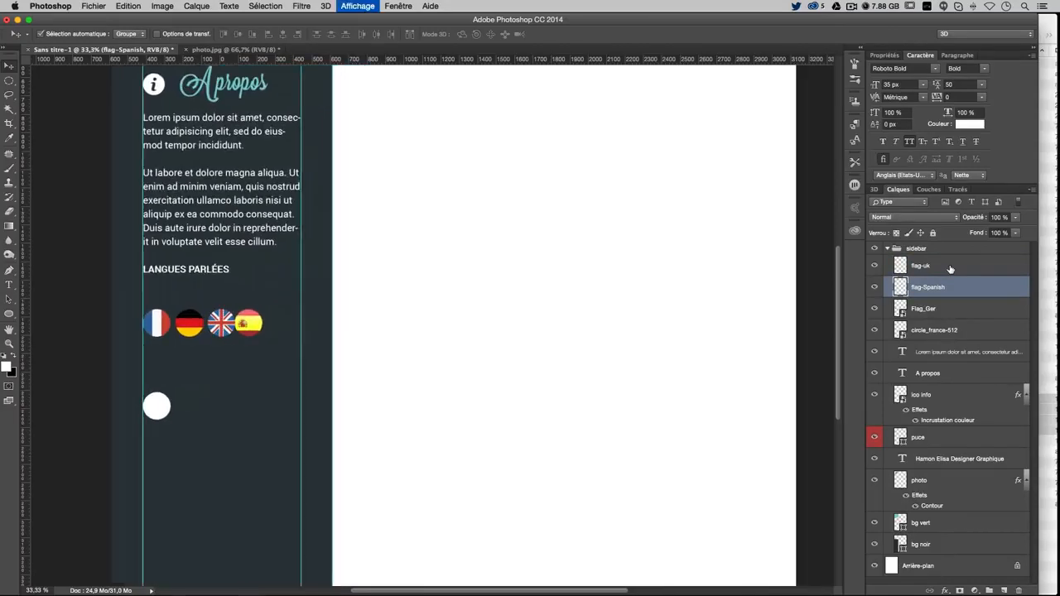
key(Right)
key(Right)
key(Left)
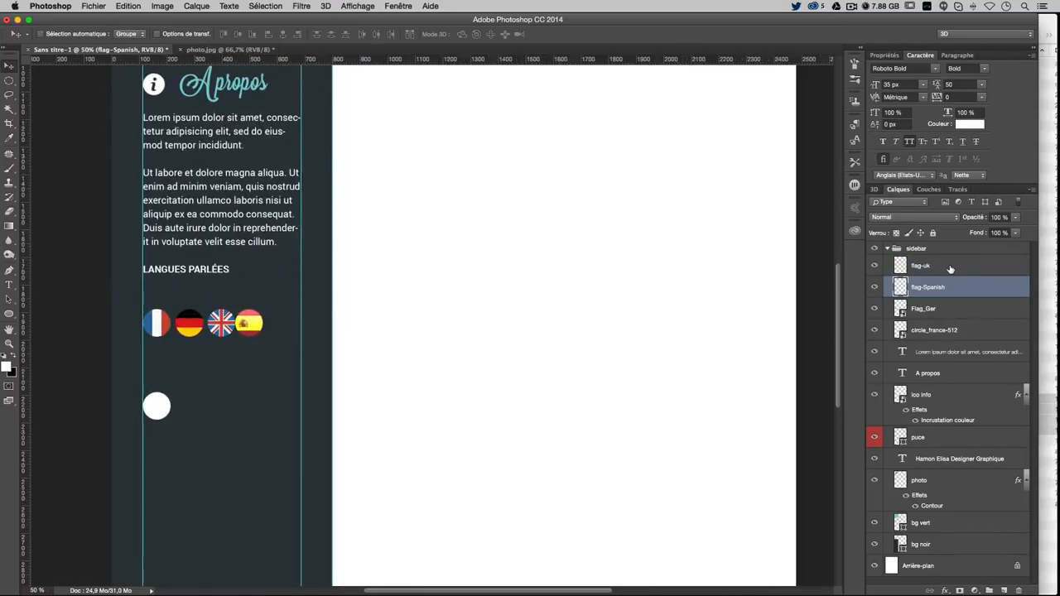
key(Right)
key(Right)
key(Right)
key(Right)
key(Right)
key(Right)
key(Right)
key(Right)
key(Right)
key(Left)
key(Right)
key(super+minus)
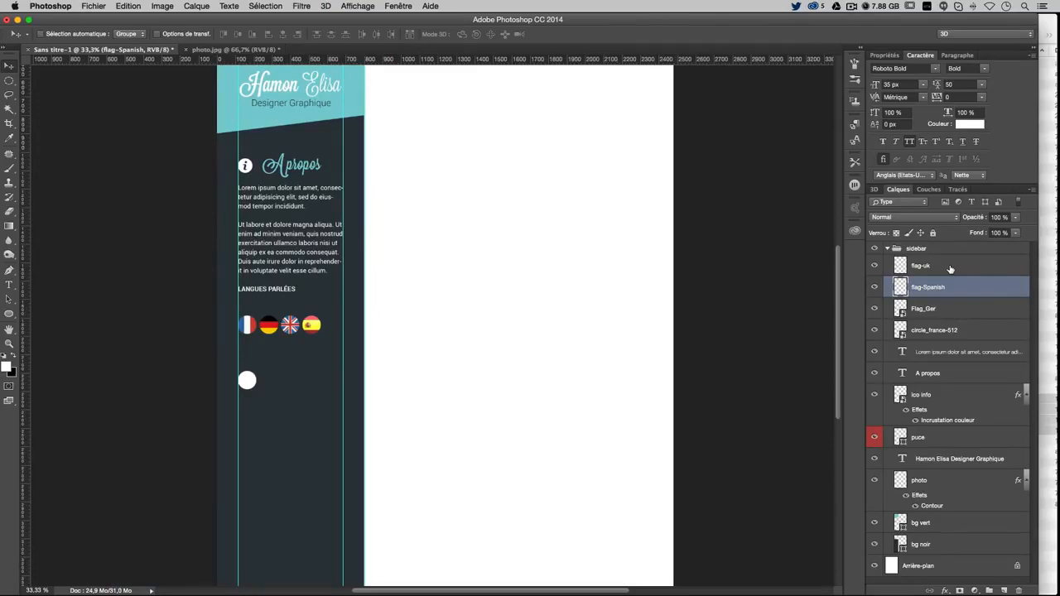
Raise all four flag layers closer under LANGUES PARLÉES and add a new empty layer
click(948, 266)
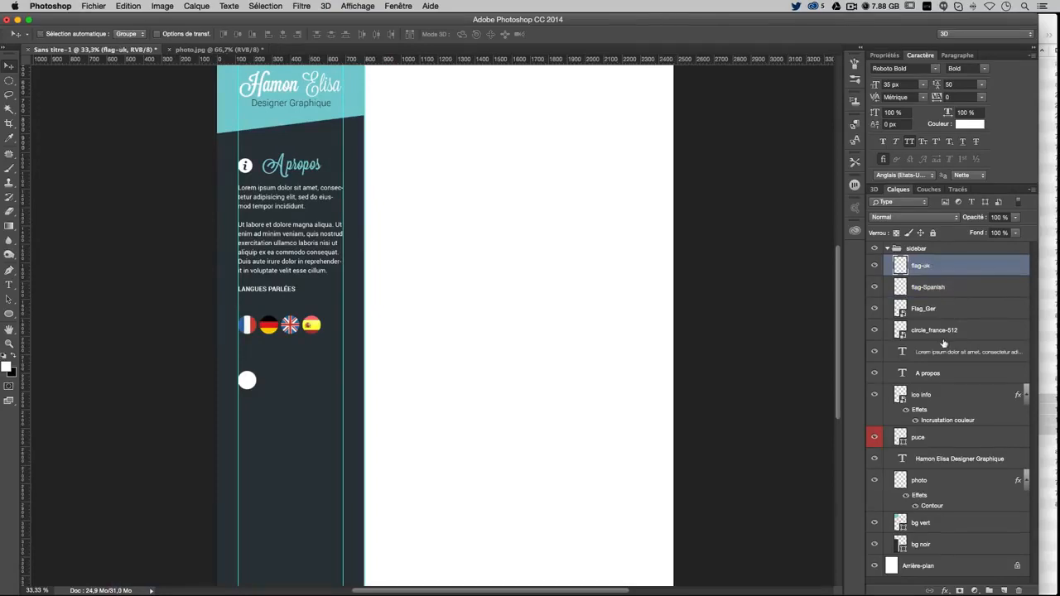
shift+click(943, 329)
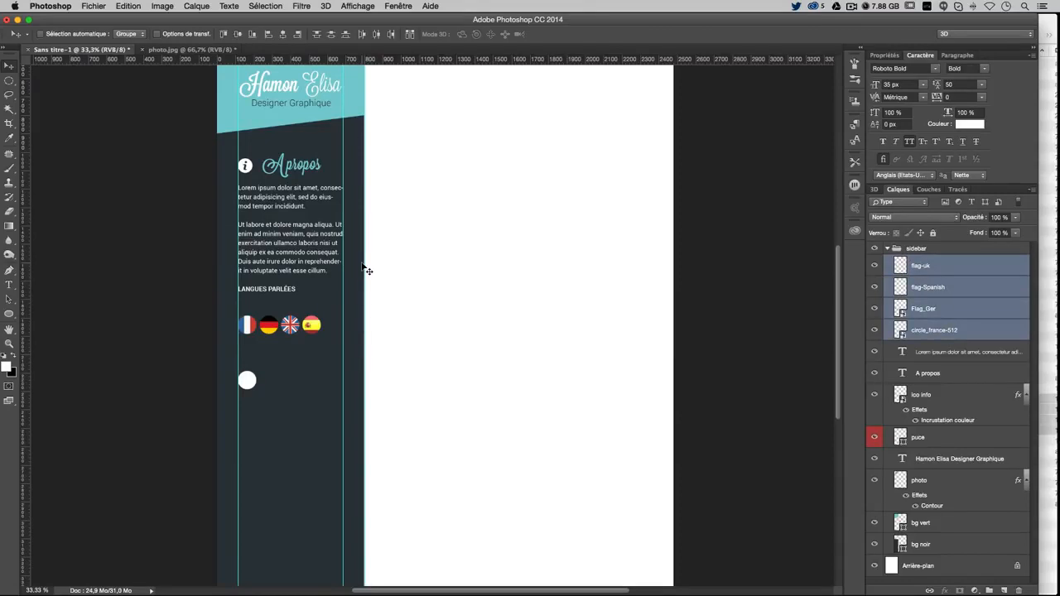
key(Up)
key(Up)
key(Up)
key(Up)
key(Up)
key(Up)
key(Up)
key(Up)
key(Up)
key(Up)
key(Up)
key(Up)
key(Up)
key(Up)
key(Up)
key(Up)
key(Up)
key(Up)
key(Up)
key(Up)
key(Up)
key(Up)
key(Up)
key(Up)
key(Up)
key(Up)
key(Up)
key(Up)
key(Up)
key(Up)
key(Up)
key(Up)
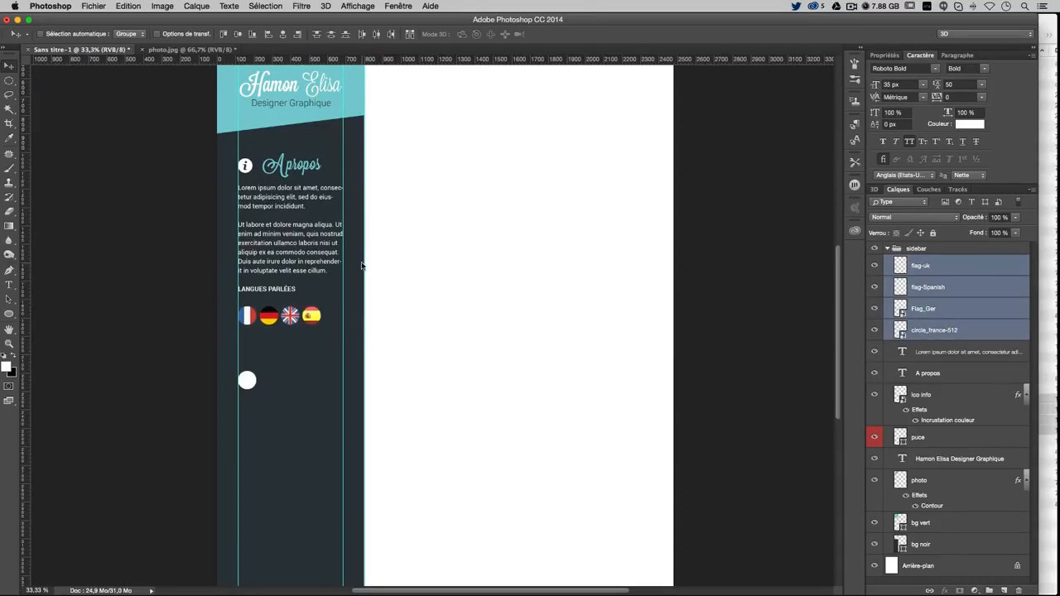
key(Up)
key(Up)
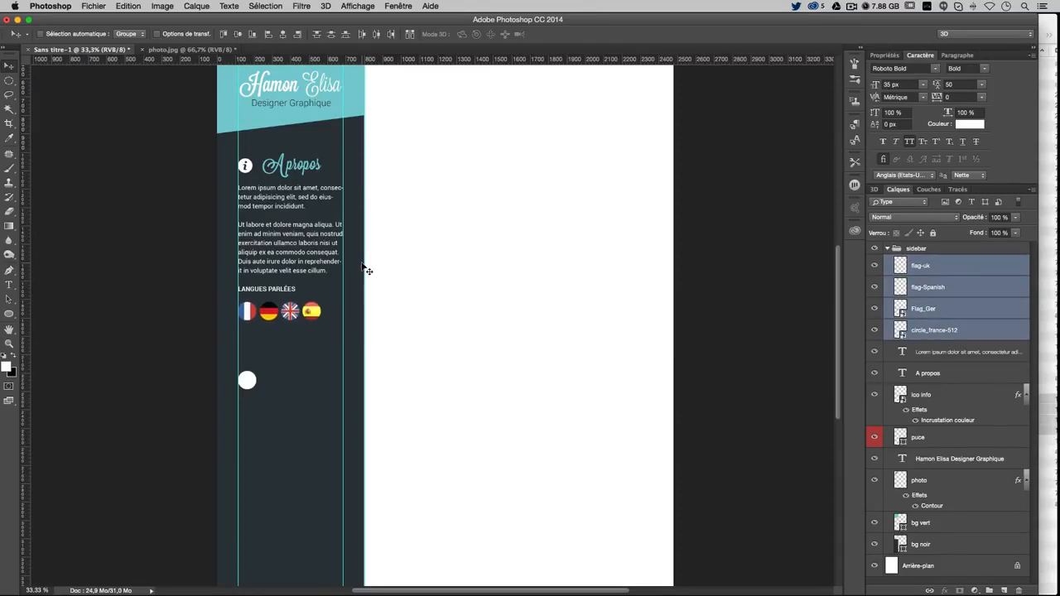
key(Down)
key(Down)
key(Down)
key(Down)
key(Down)
key(Down)
key(Up)
key(Up)
key(Up)
scroll(451, 309, up, 3)
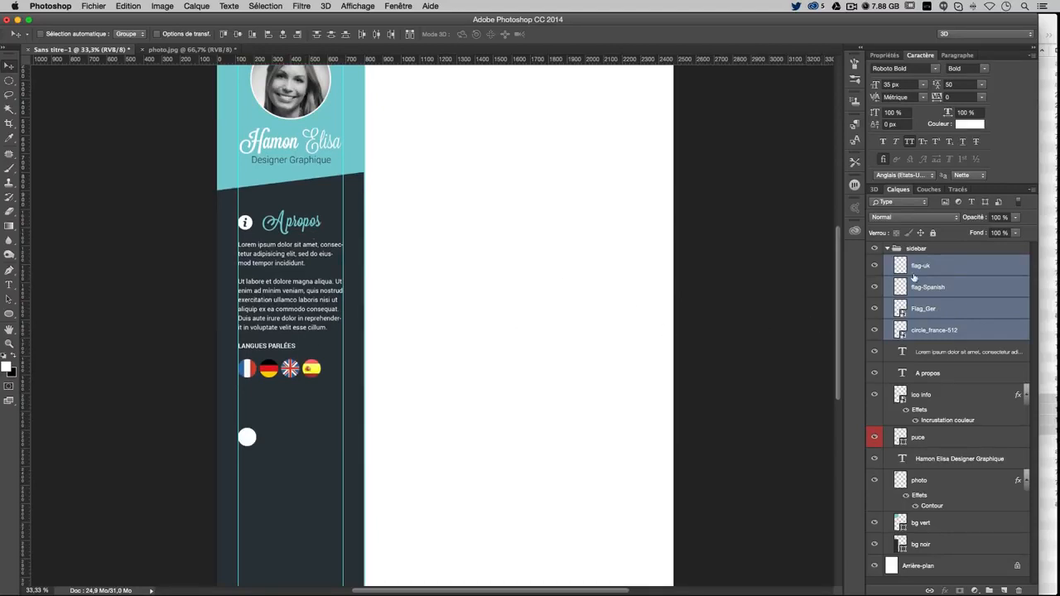
key(super+shift+alt+n)
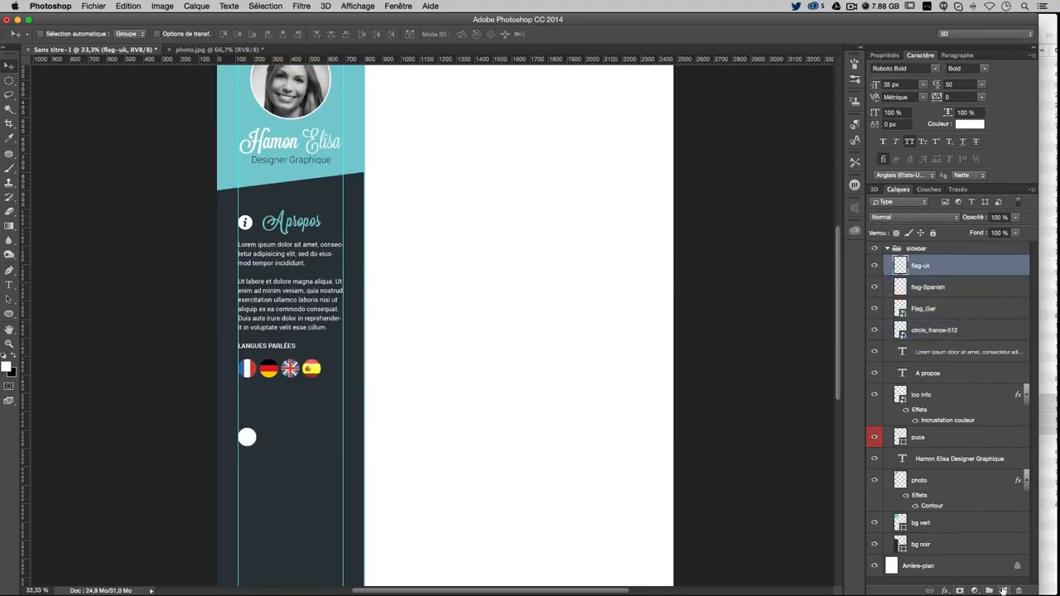
Undo the empty layer and create a new layer group named 'A propos'
key(super+z)
click(988, 591)
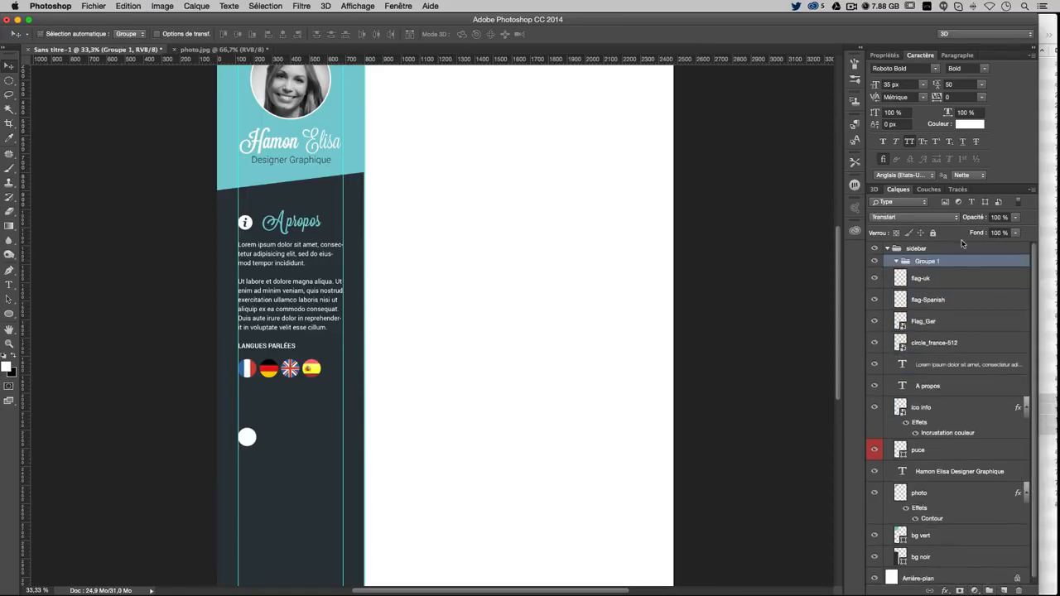
double_click(920, 262)
text(A propos)
key(Return)
Move the flag-uk through ico info layers into A propos, check its contents, and collapse it
click(952, 280)
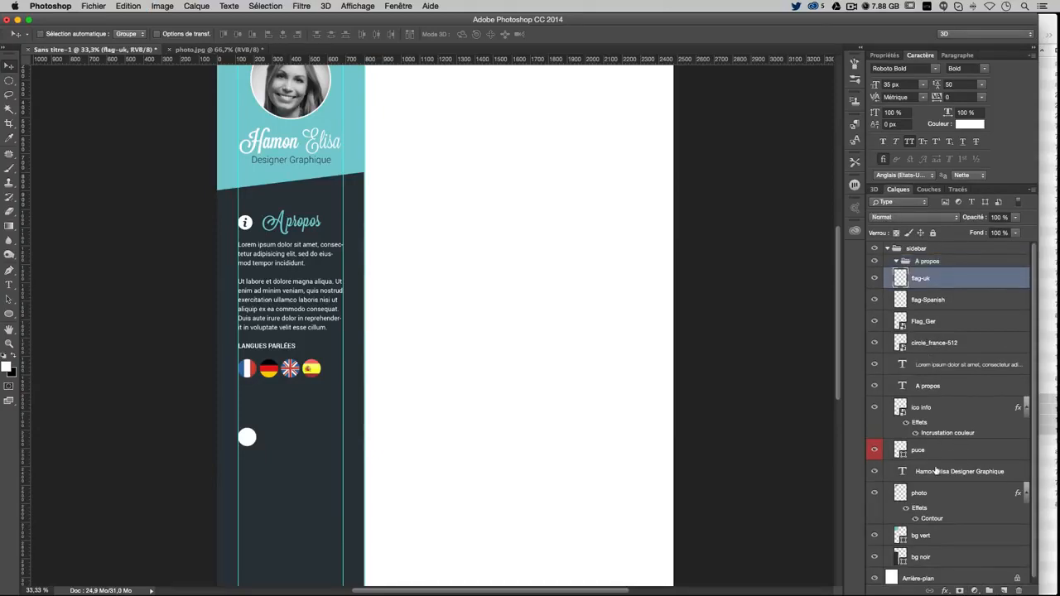
shift+click(948, 407)
click(874, 448)
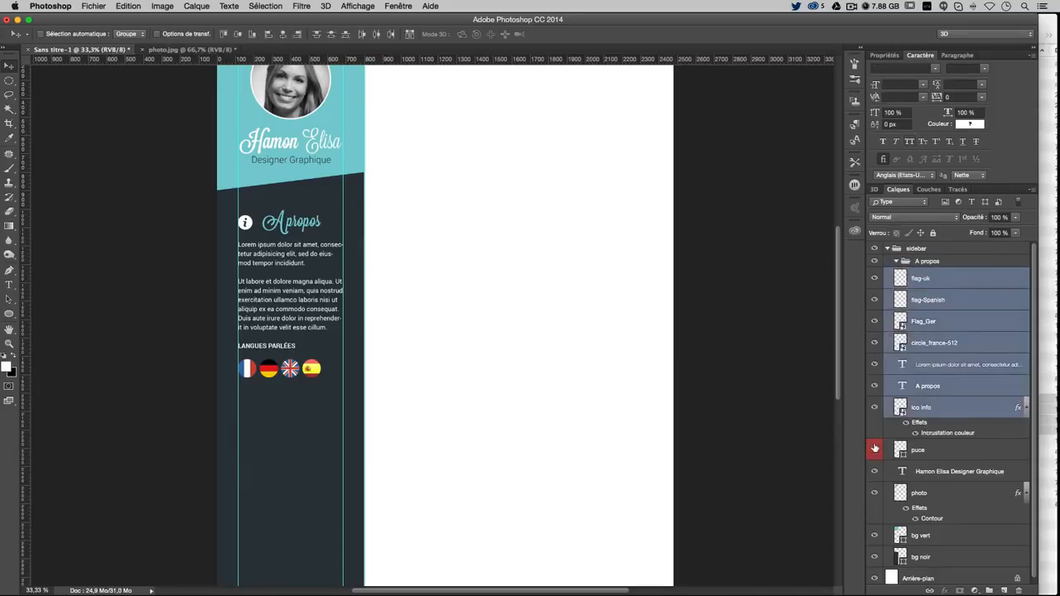
click(875, 448)
drag(921, 279, 921, 263)
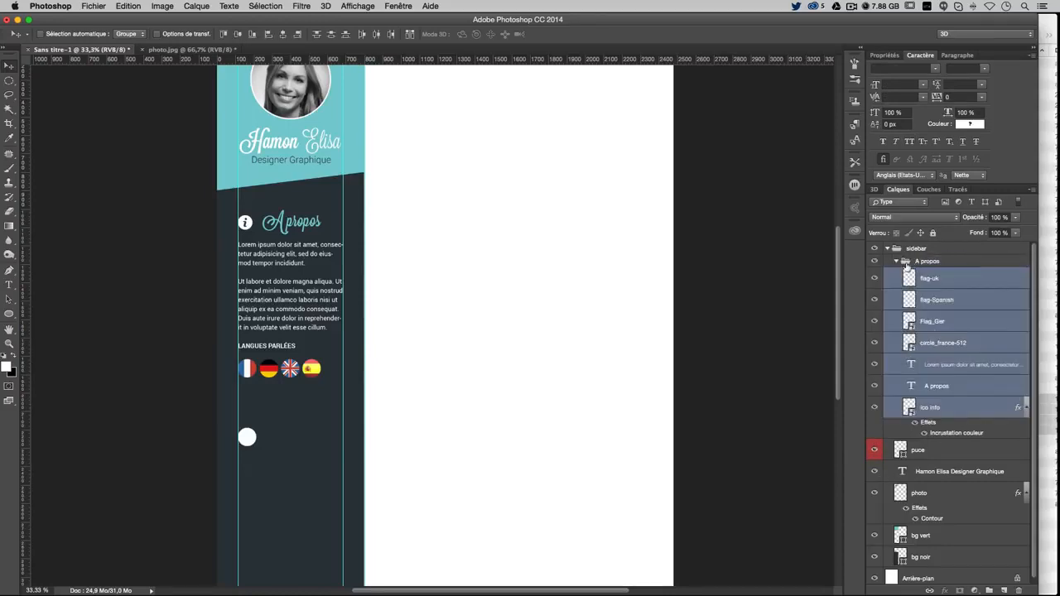
click(874, 262)
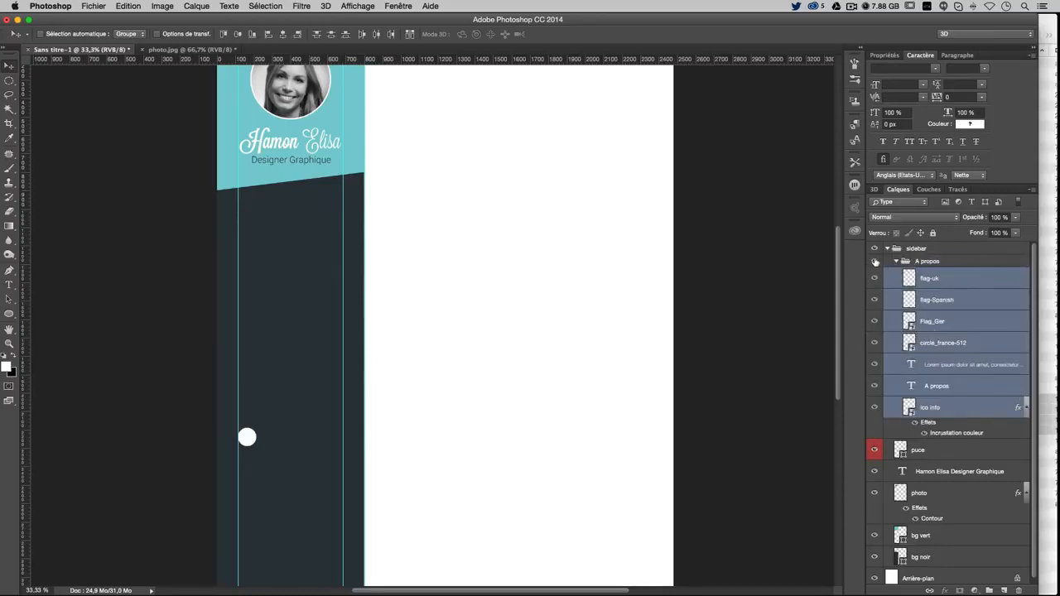
click(874, 262)
click(874, 261)
click(875, 262)
click(875, 262)
click(874, 261)
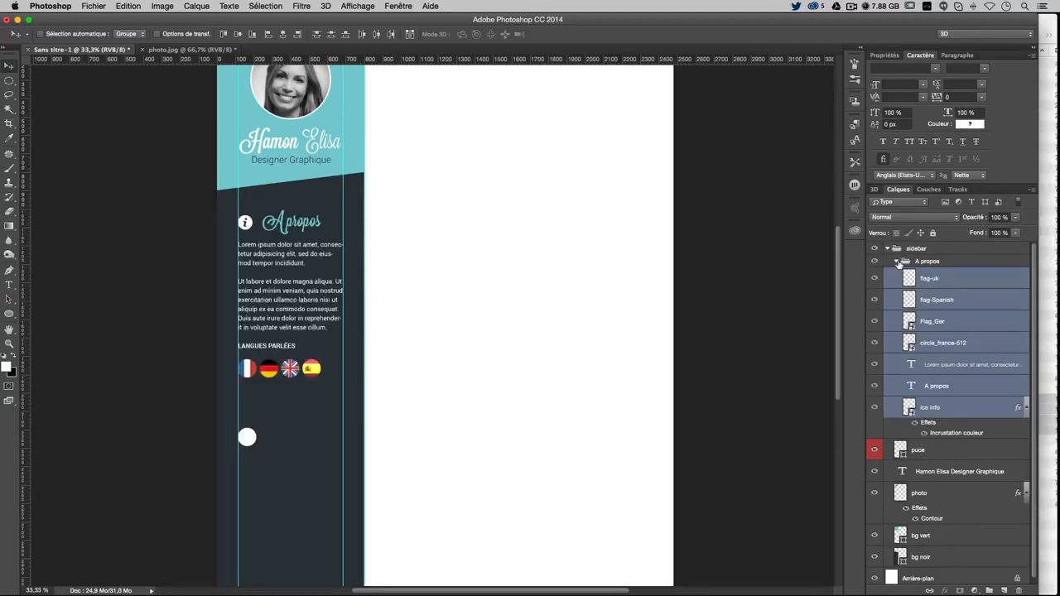
click(898, 263)
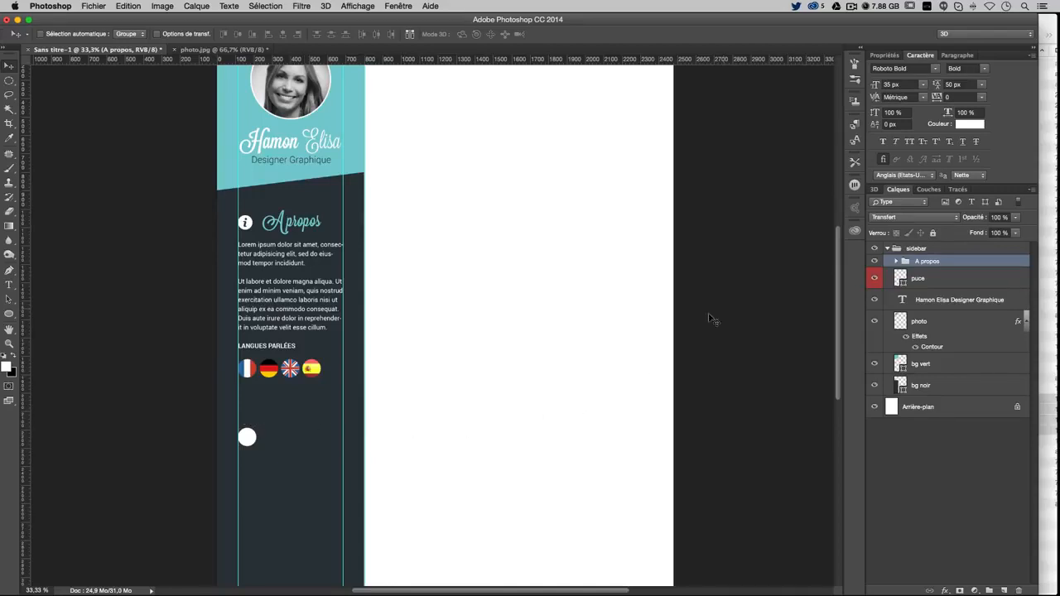
Pick the puce and ico info layers and briefly load the info icon's outline as a selection
right_click(246, 437)
click(249, 439)
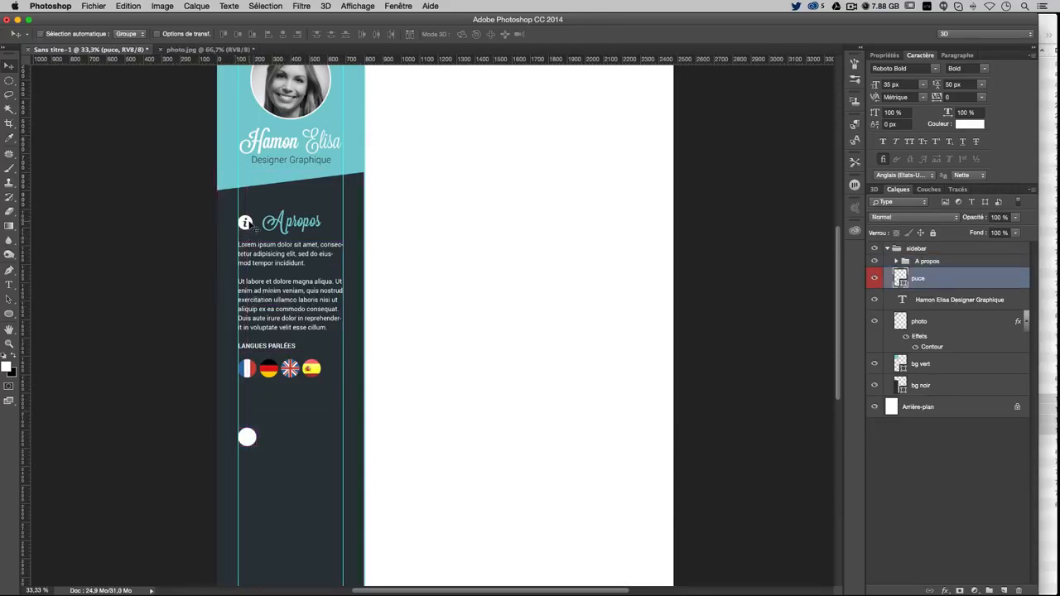
right_click(246, 222)
click(273, 218)
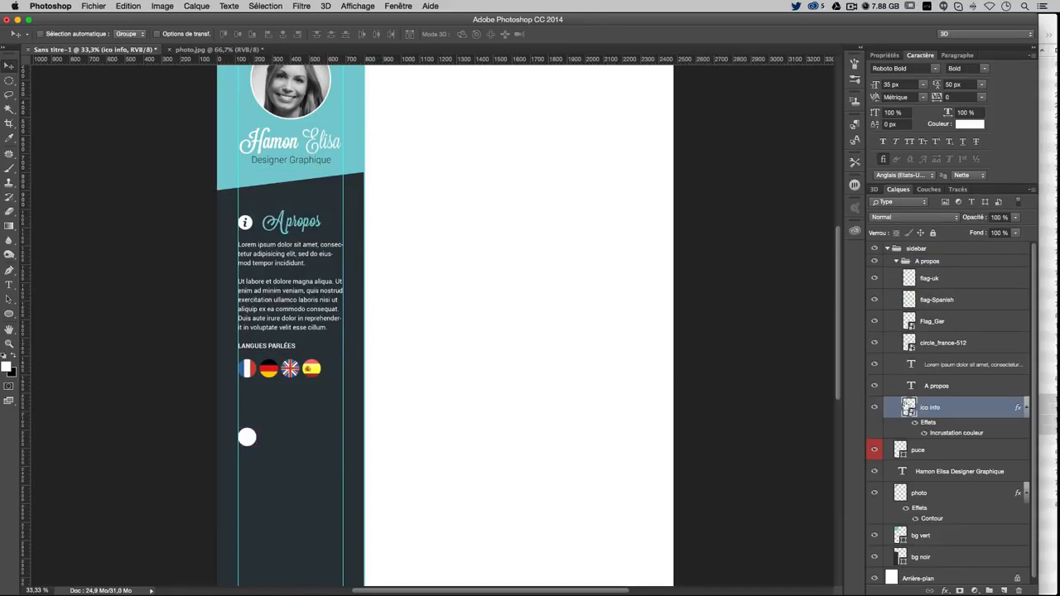
super+click(909, 406)
key(super+n)
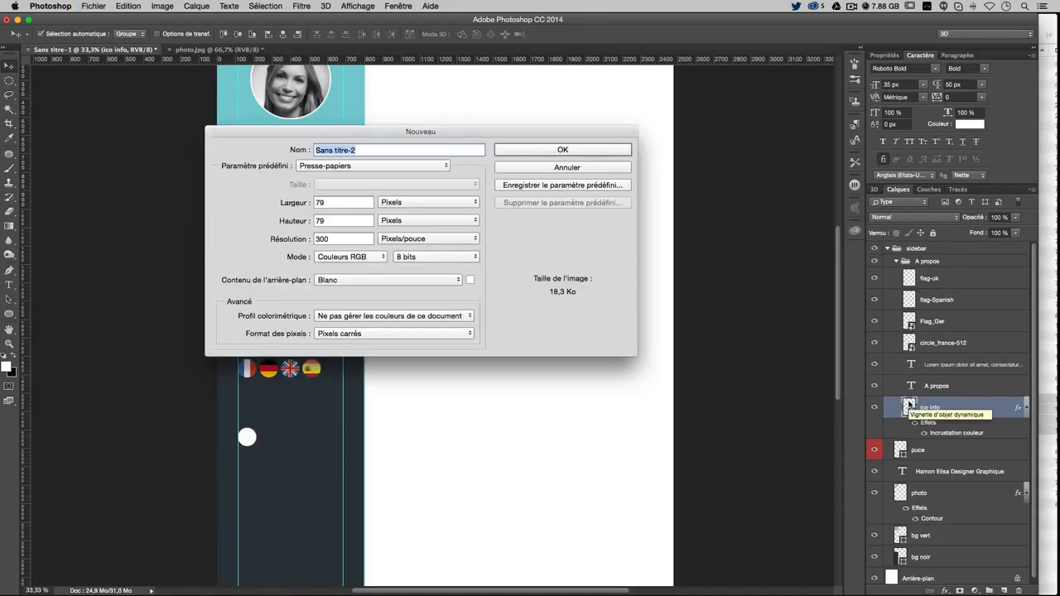
key(Escape)
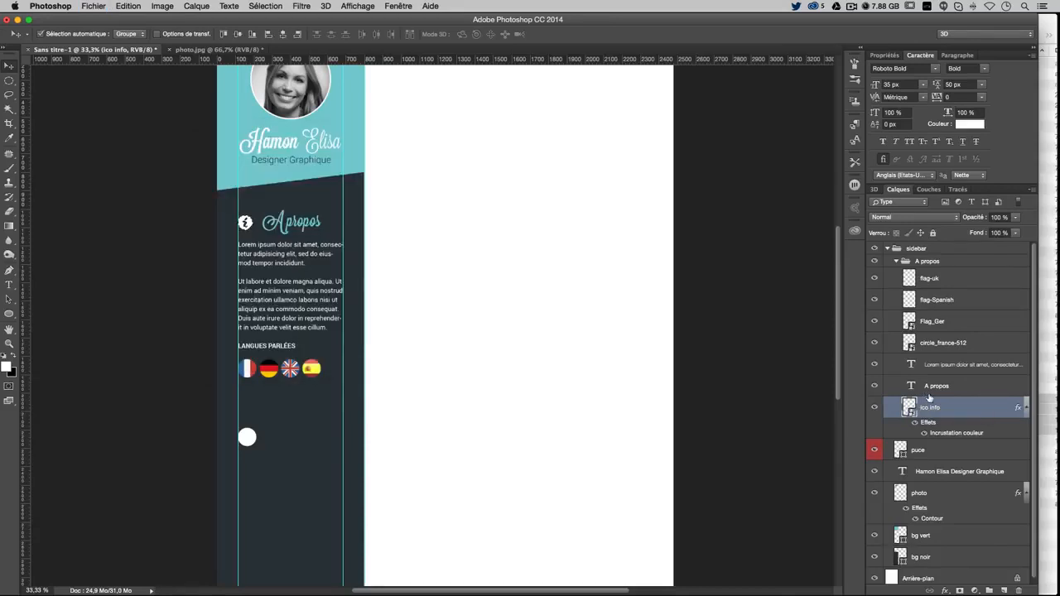
key(super+d)
Scale the white puce bullet circle down to 80% of its size
click(956, 447)
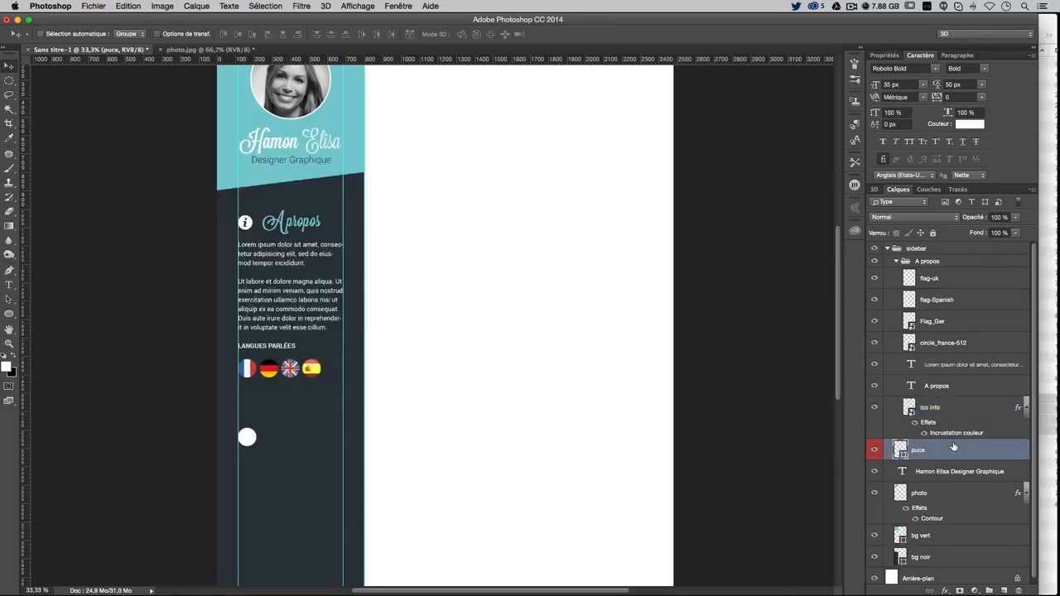
key(super+t)
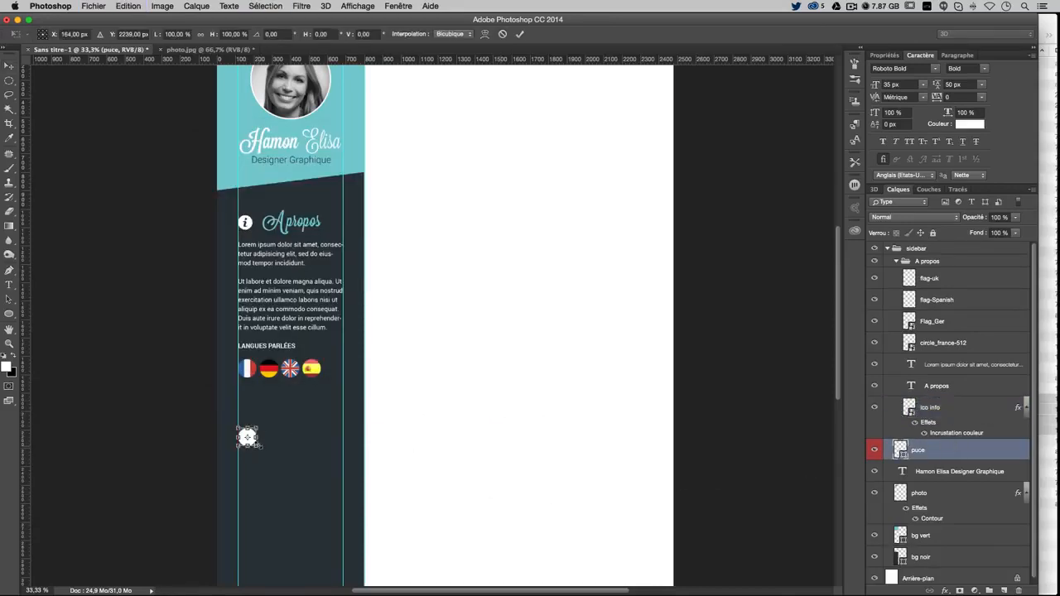
drag(260, 447, 258, 444)
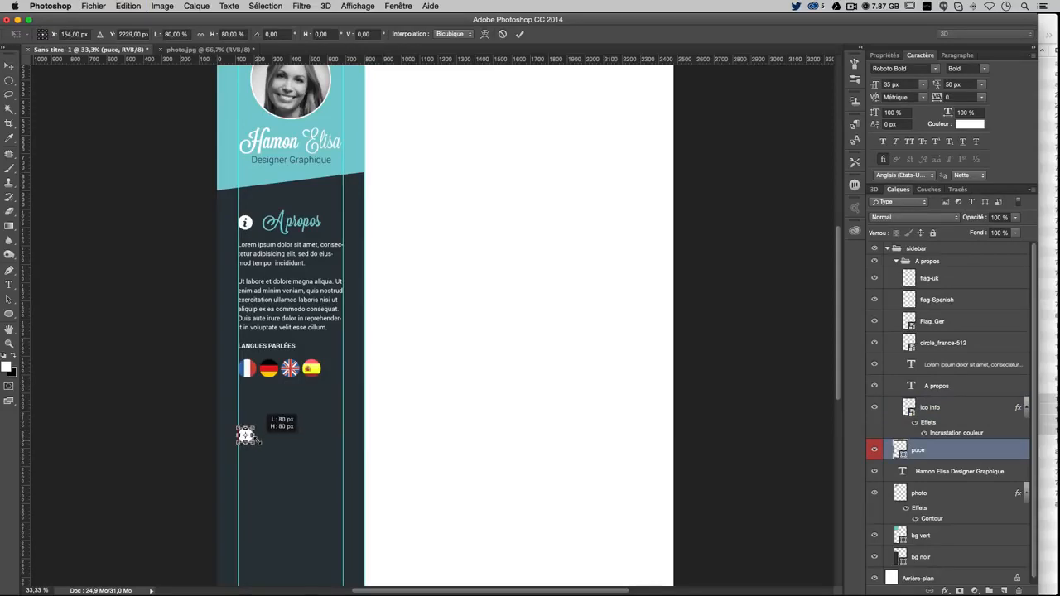
key(Return)
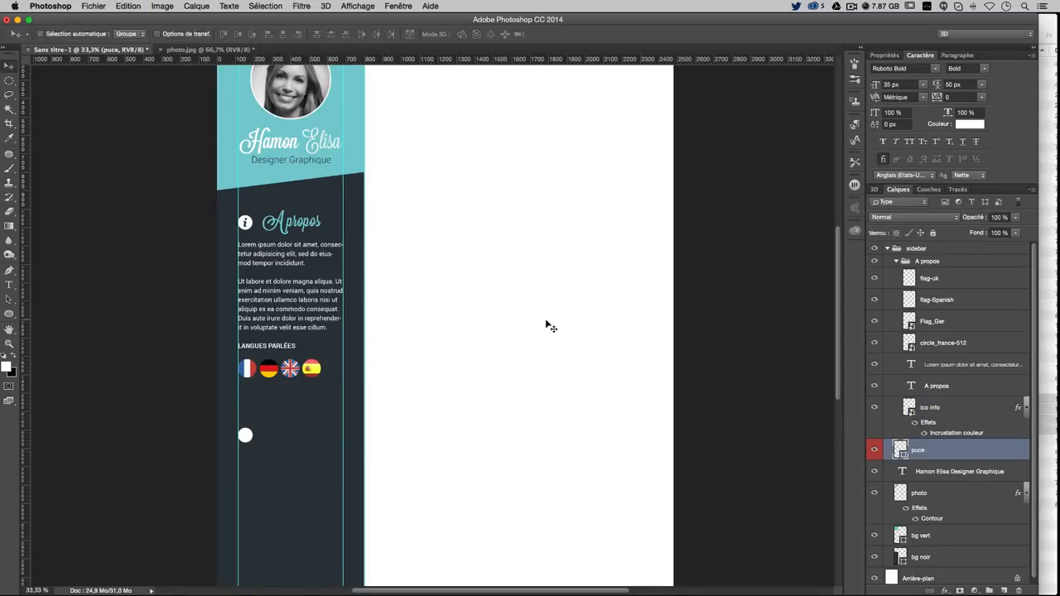
Drag the 14165.png crown icon from the tuto cv 3 images folder onto the CV canvas
click(1048, 29)
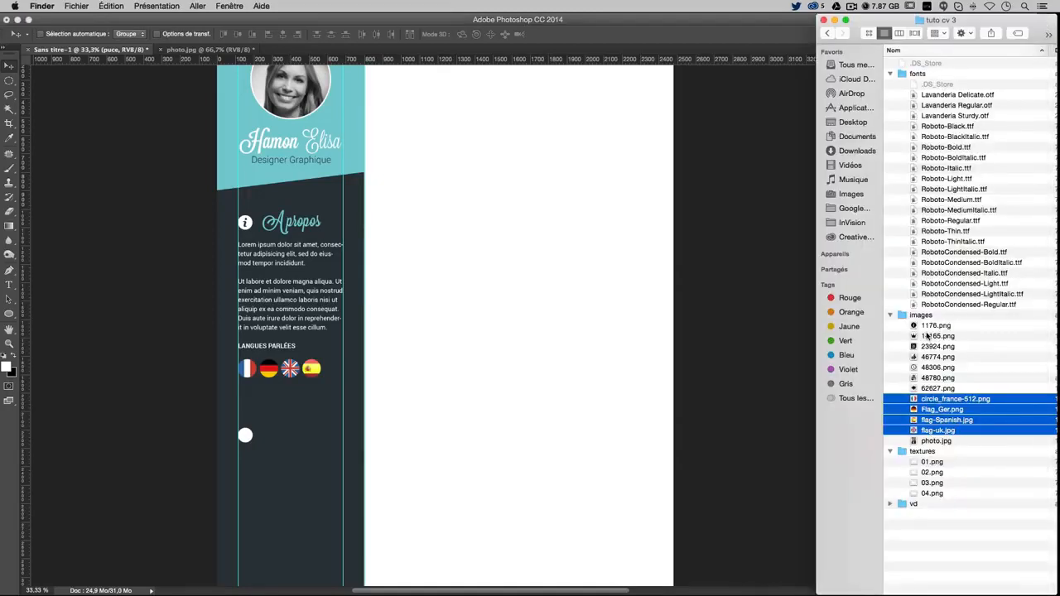
click(942, 368)
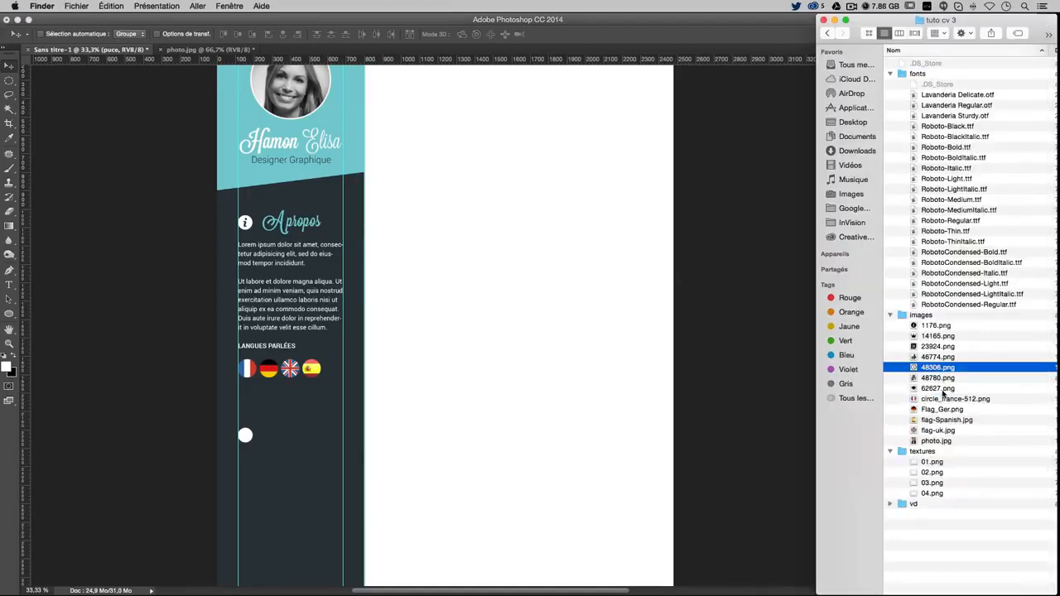
click(937, 337)
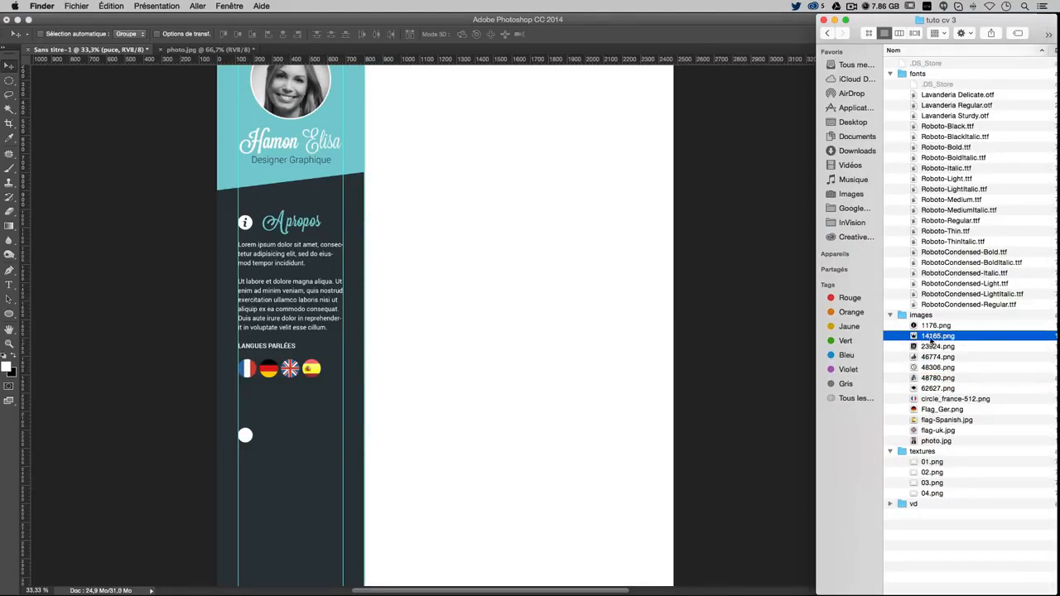
drag(932, 338, 273, 414)
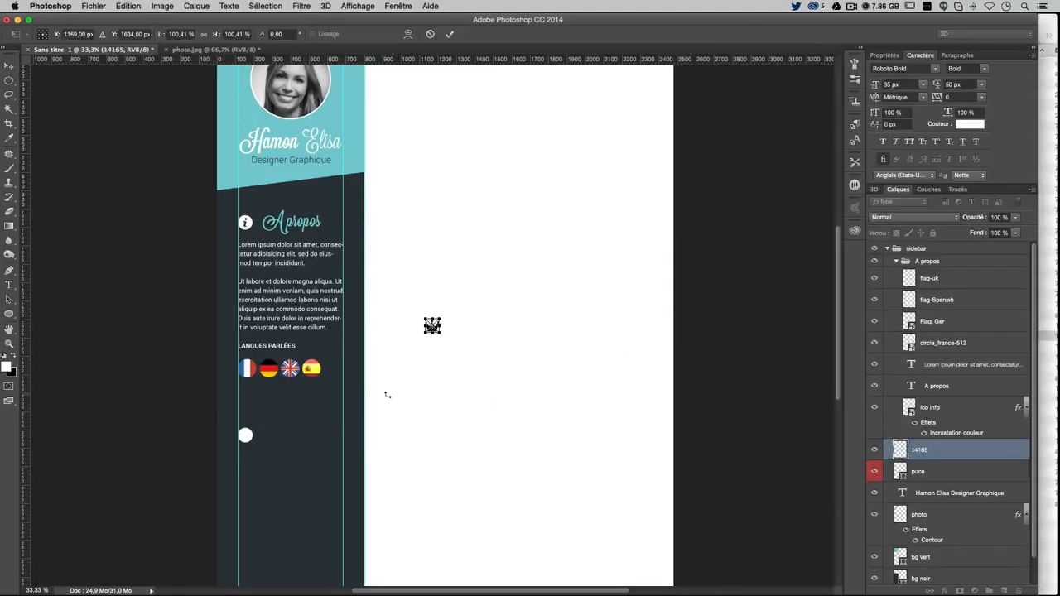
Place the crown icon and give it a #2d373d Color Overlay sampled from the sidebar
key(Return)
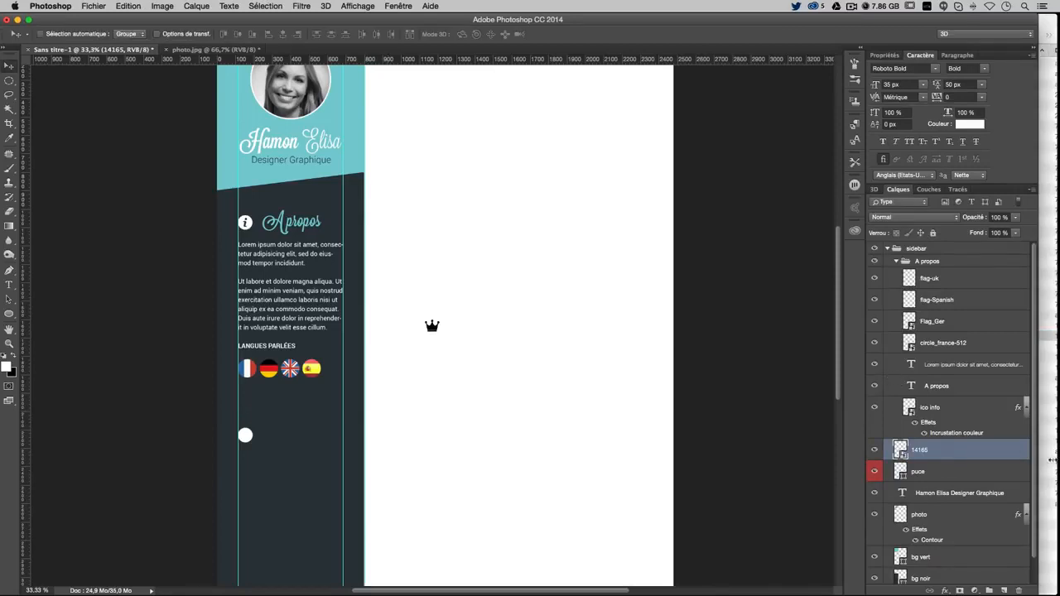
double_click(997, 452)
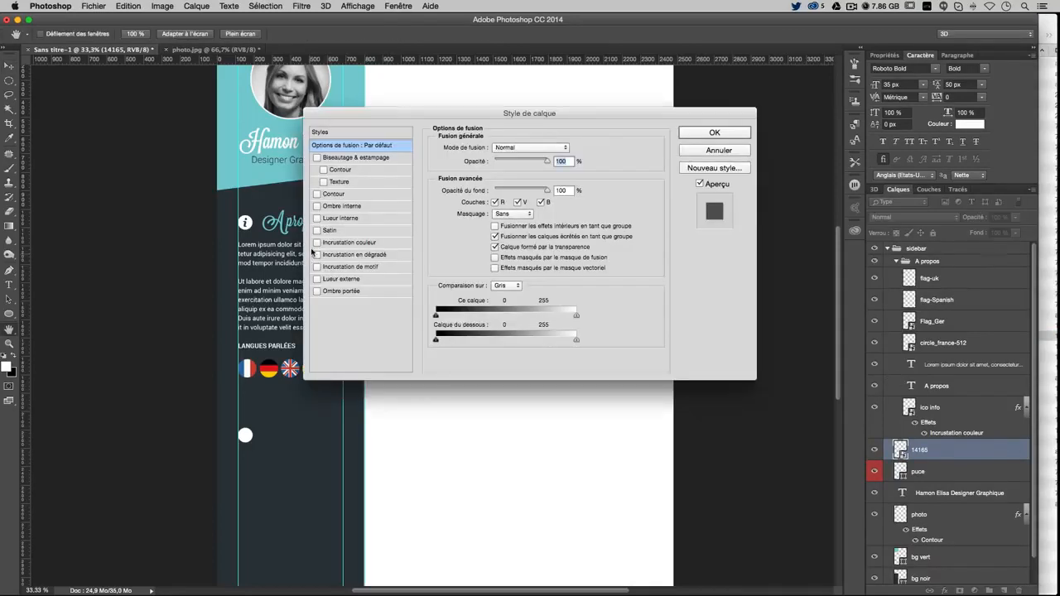
click(356, 243)
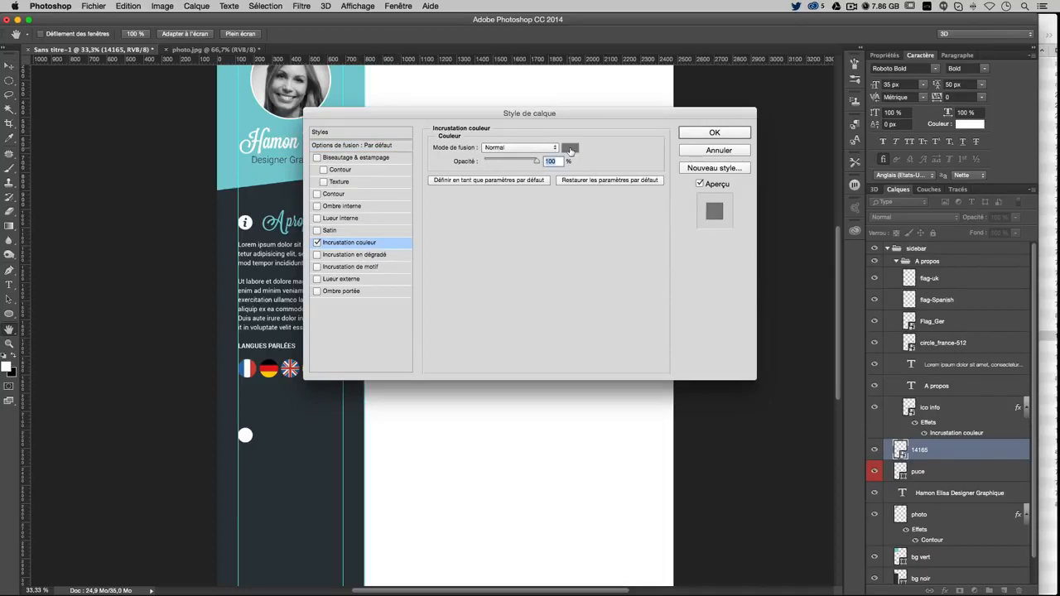
click(570, 149)
drag(571, 130, 739, 155)
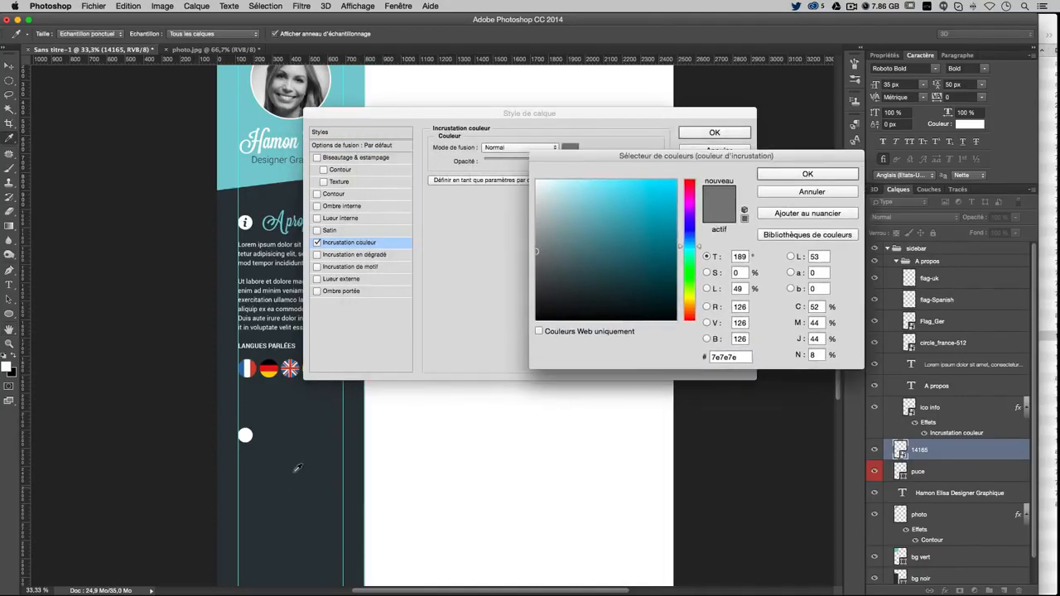
click(305, 444)
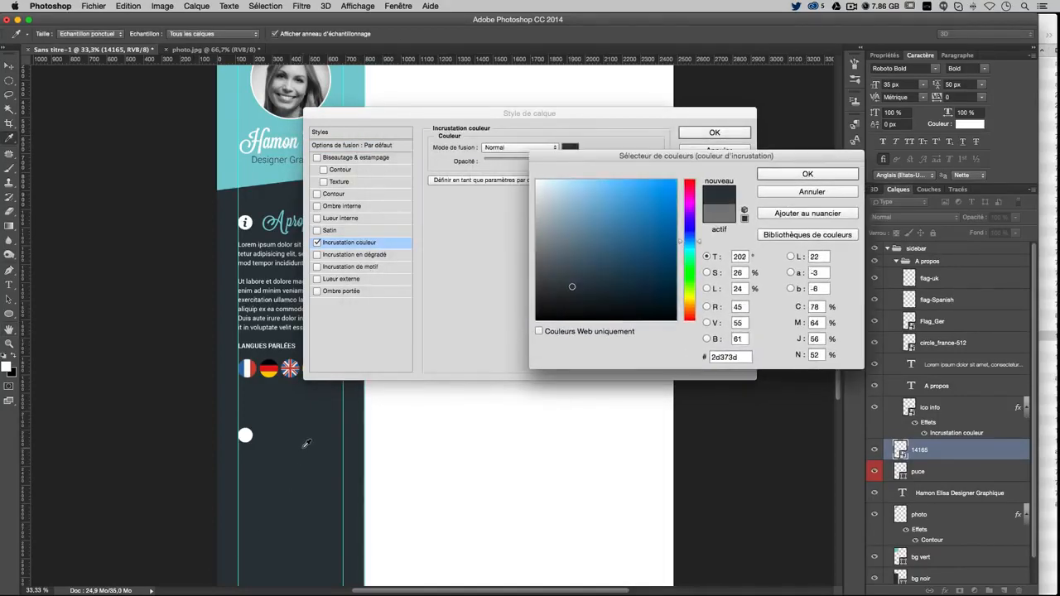
key(Return)
key(Return)
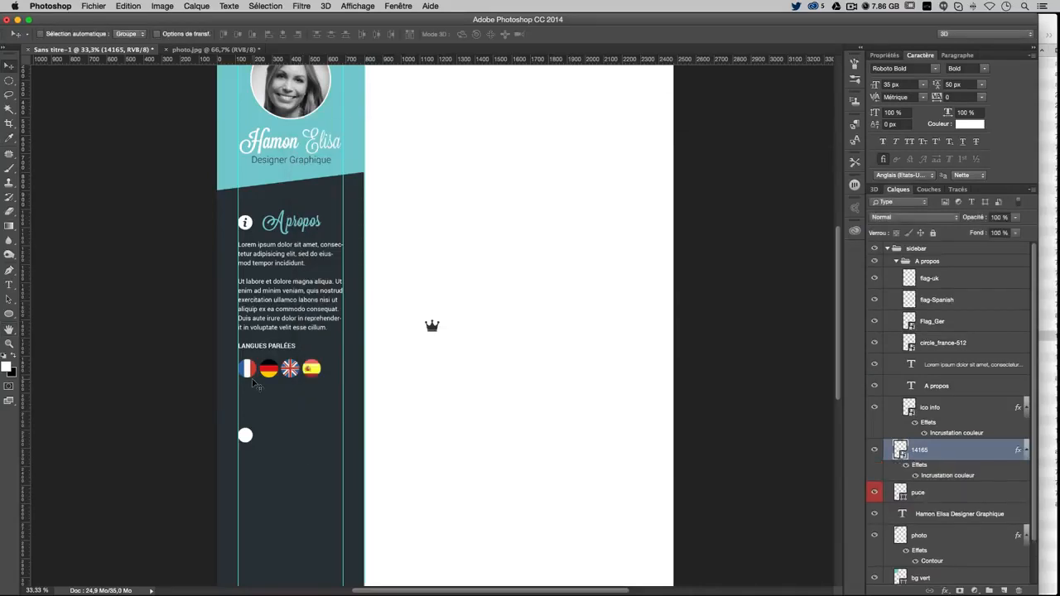
Position the crown on the white bullet circle, scale it to about 78%, and hide guides
drag(480, 350, 291, 450)
key(super+t)
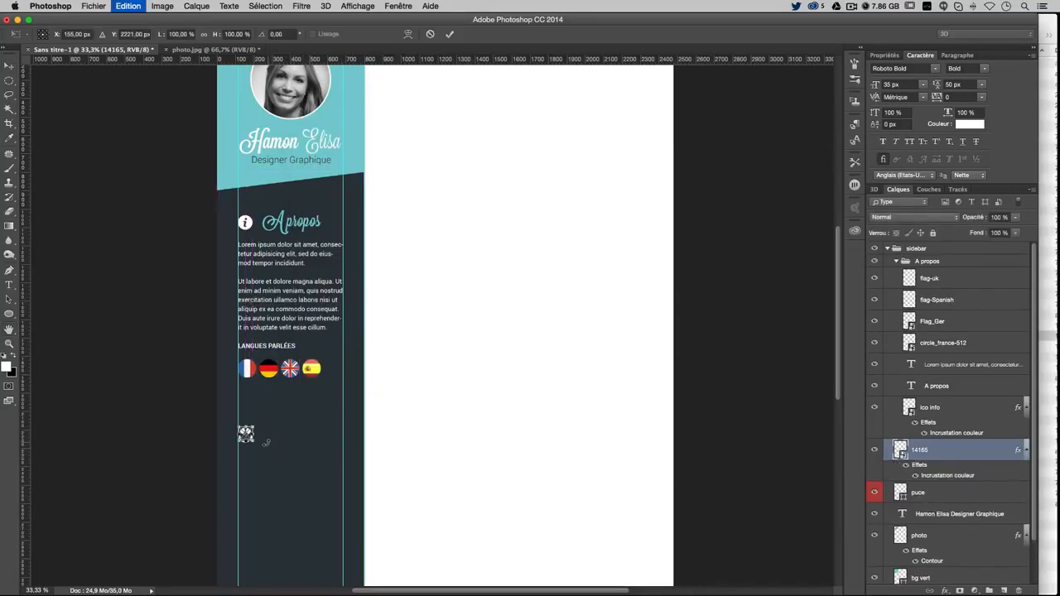
drag(254, 422, 291, 449)
key(Return)
key(super+t)
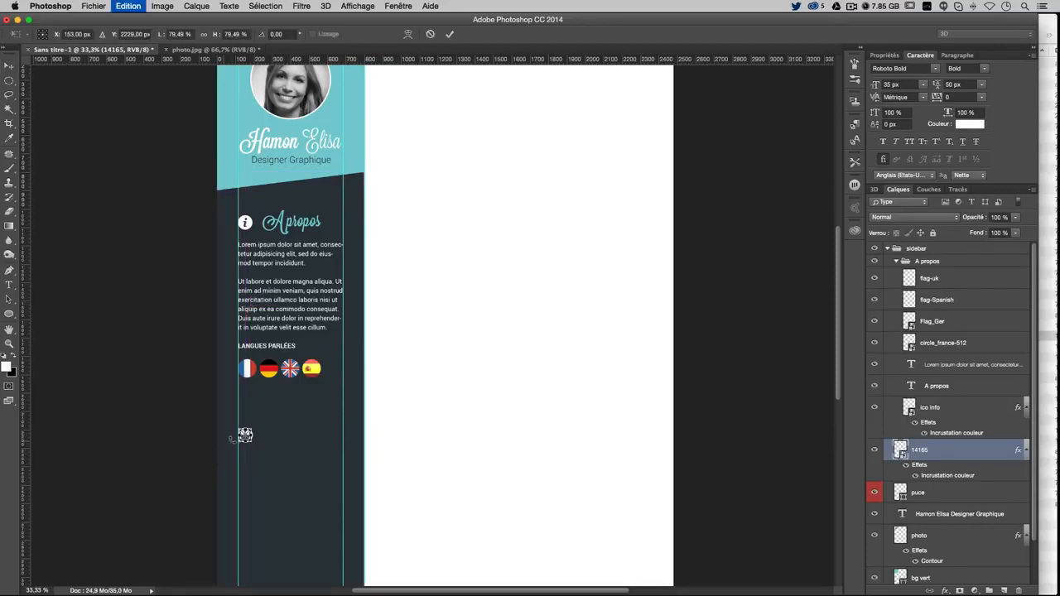
key(super+plus)
key(super+plus)
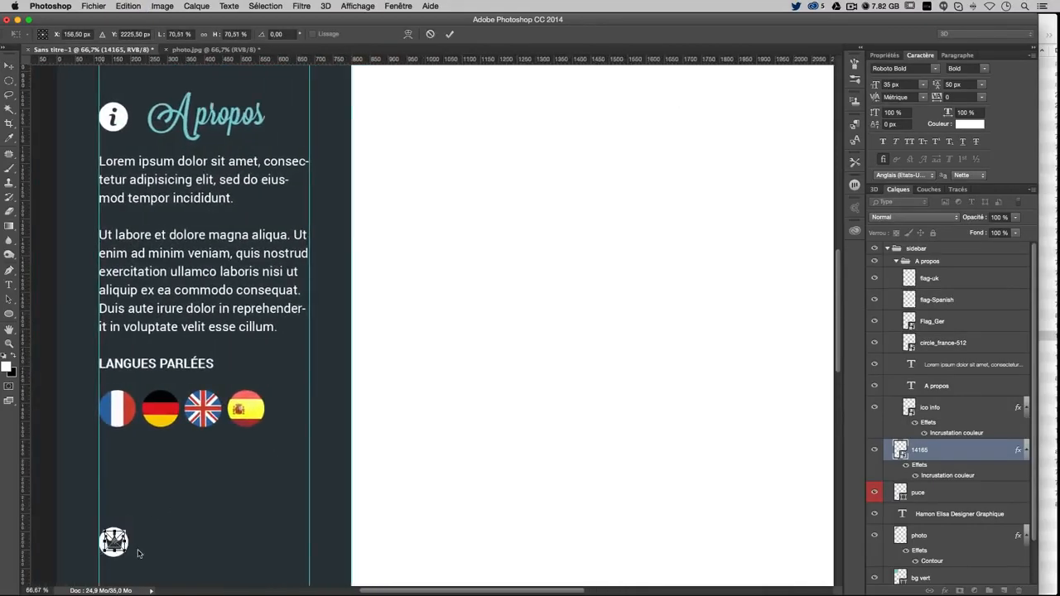
key(Return)
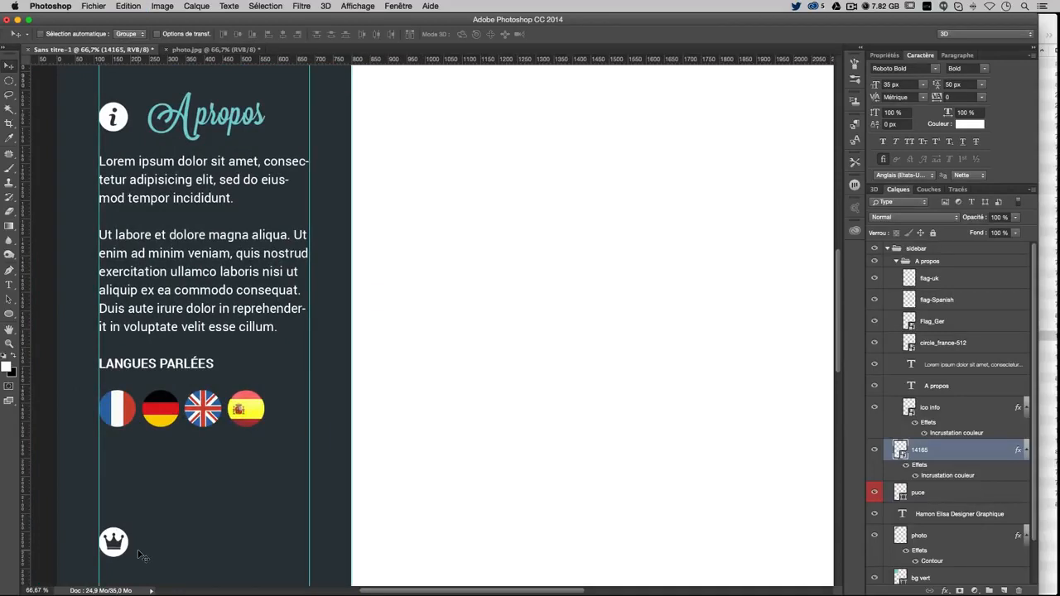
key(super+semicolon)
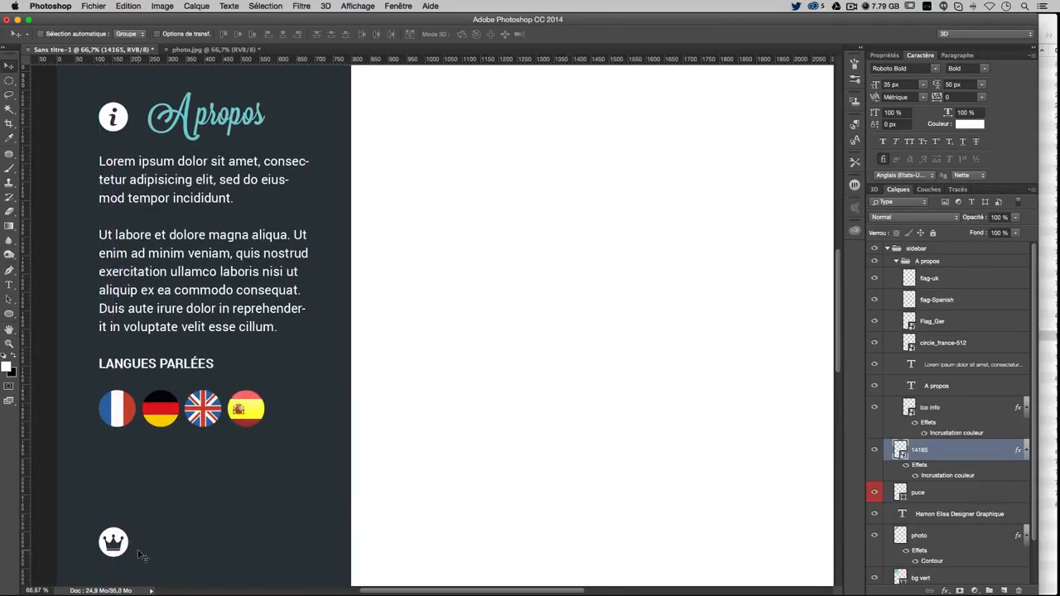
key(super+minus)
key(super+minus)
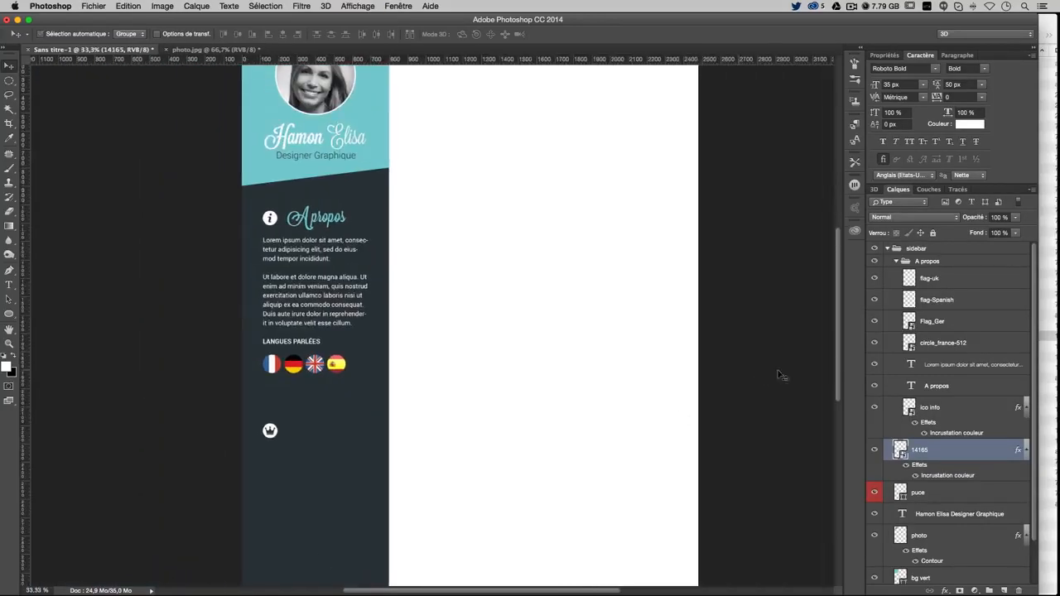
Collapse A propos and add a new layer group named competences
click(896, 262)
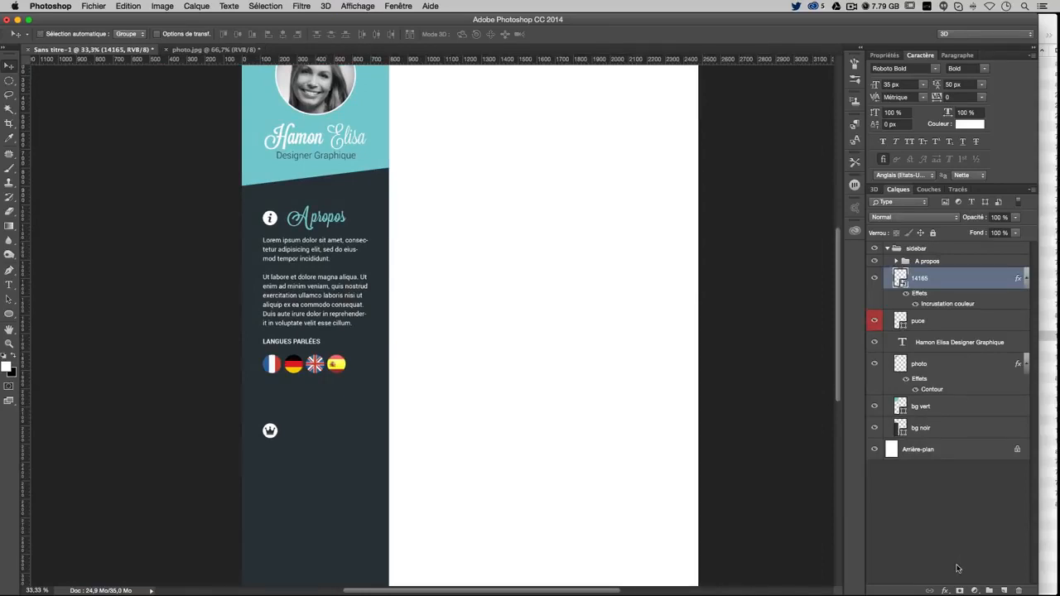
click(991, 591)
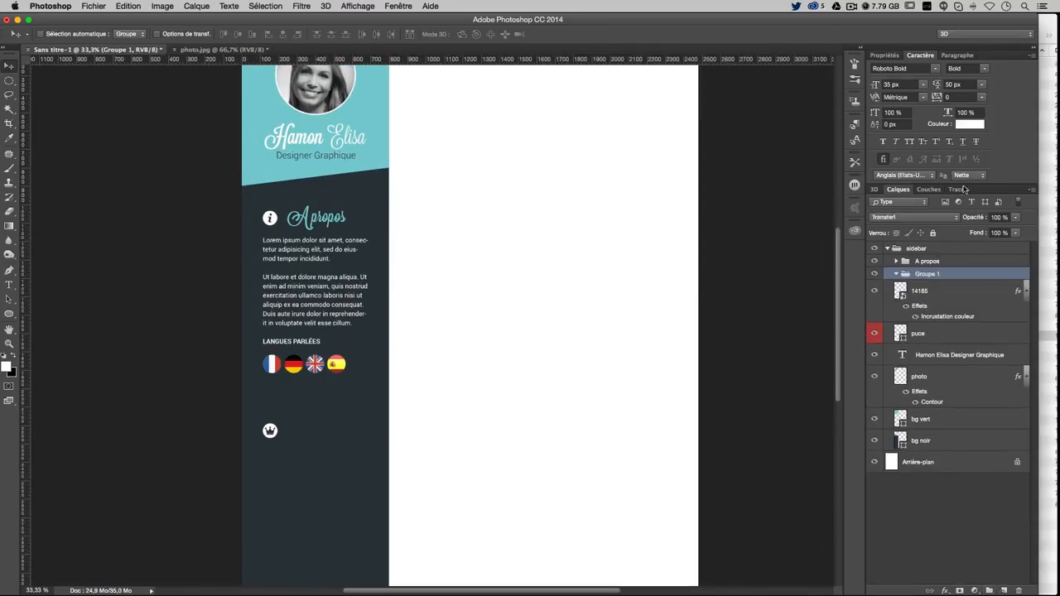
double_click(927, 275)
text(compétences)
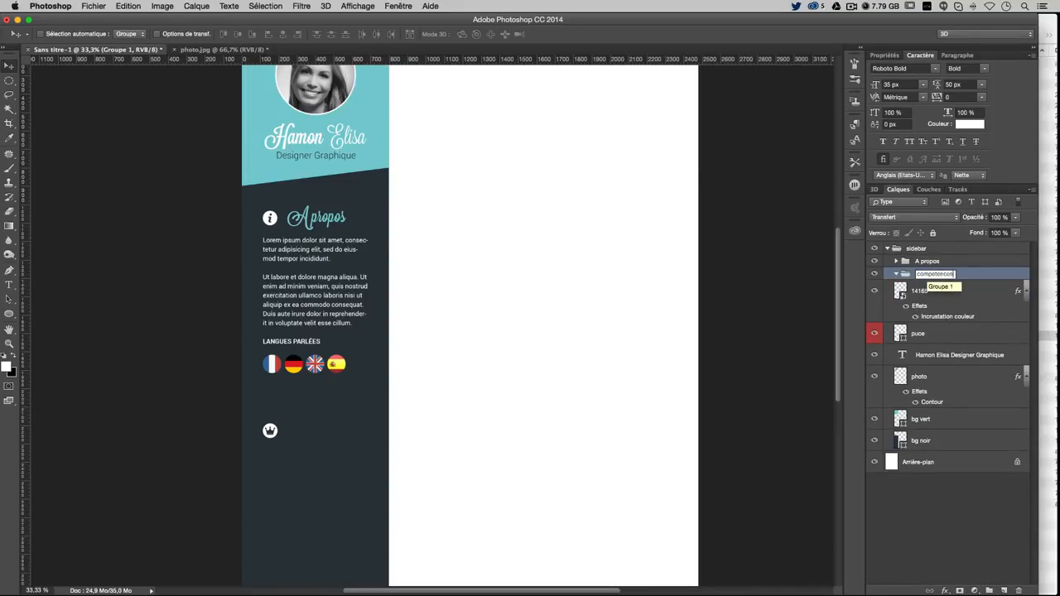
key(Return)
Move the crown and puce layers into competences, shift the group slightly higher, and show guides
click(925, 293)
shift+click(929, 335)
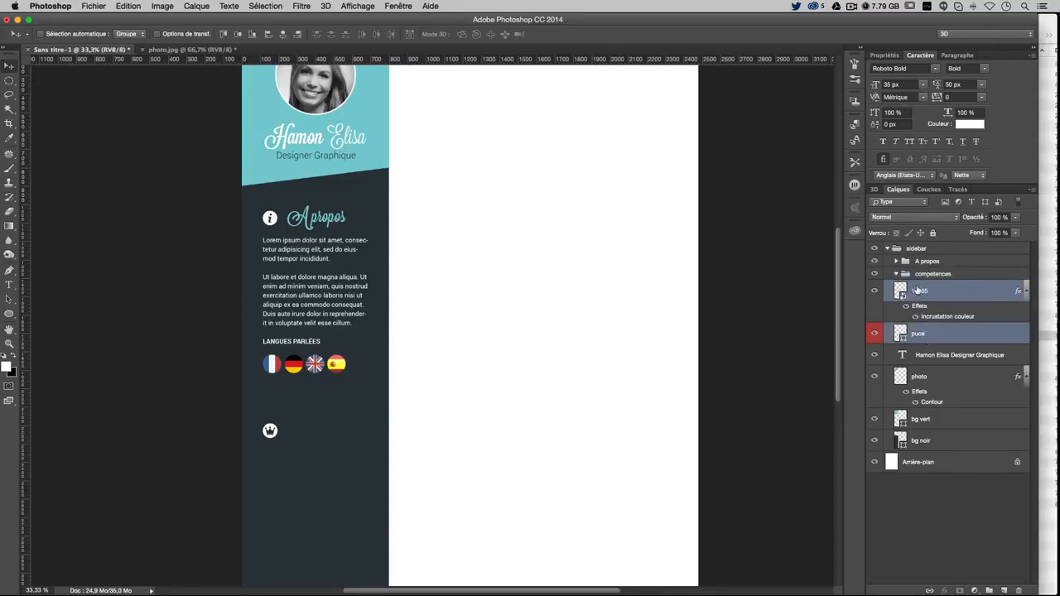
drag(918, 290, 931, 275)
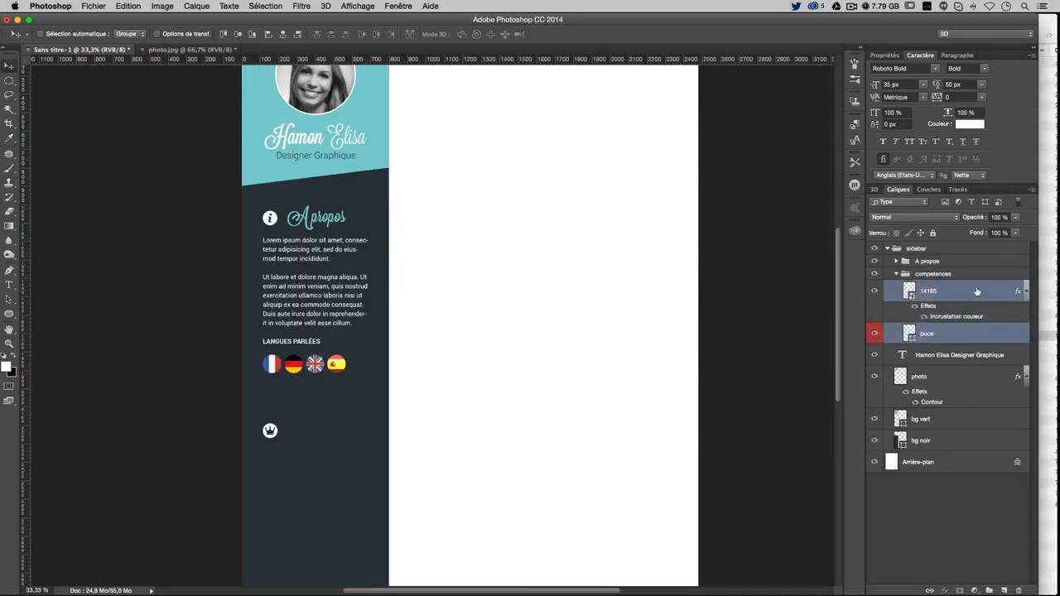
click(991, 286)
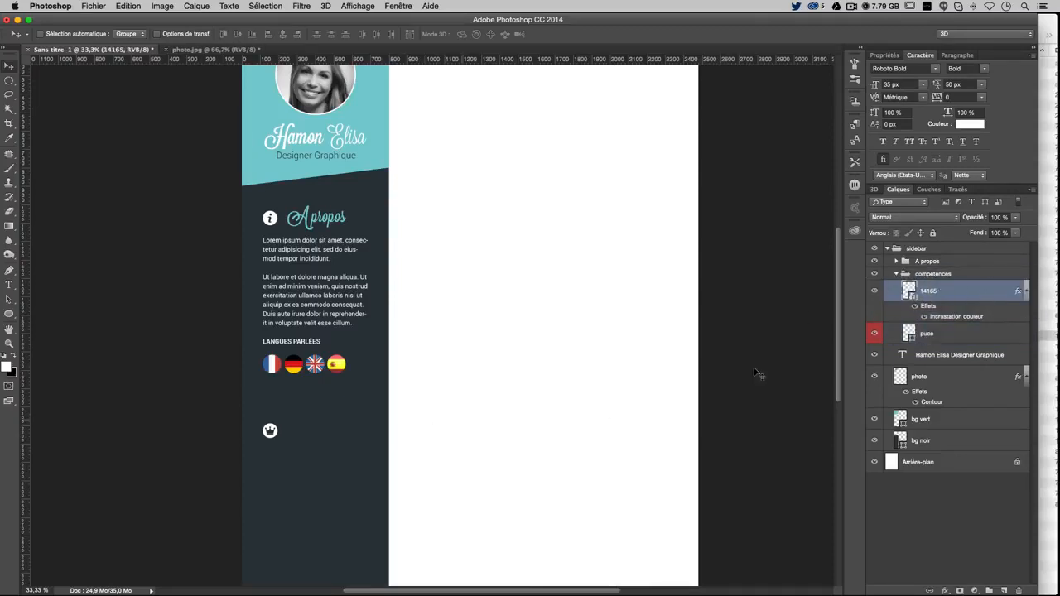
click(934, 275)
drag(332, 452, 318, 240)
key(super+z)
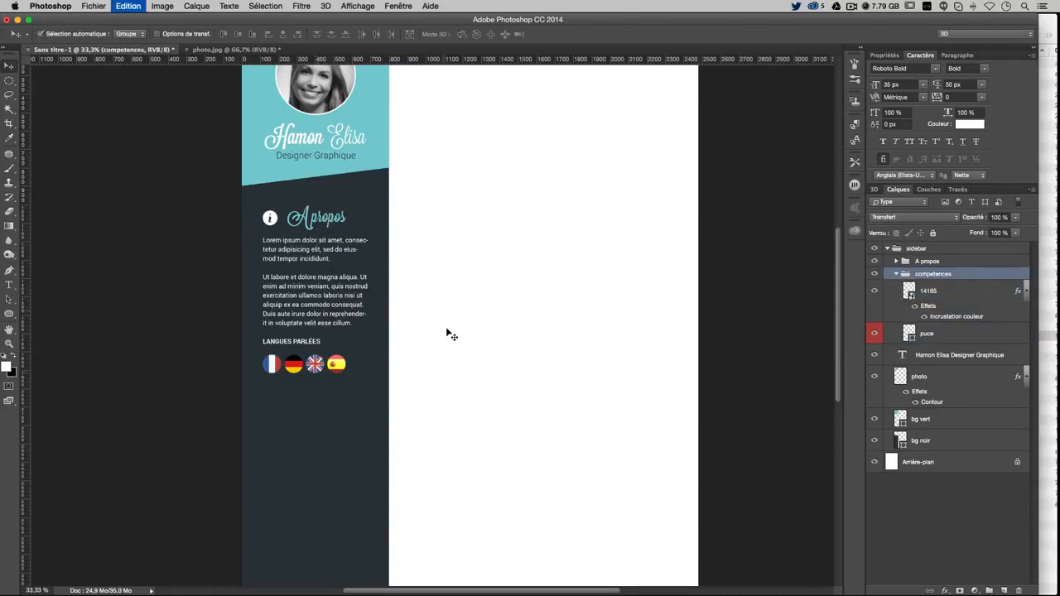
drag(352, 511, 345, 472)
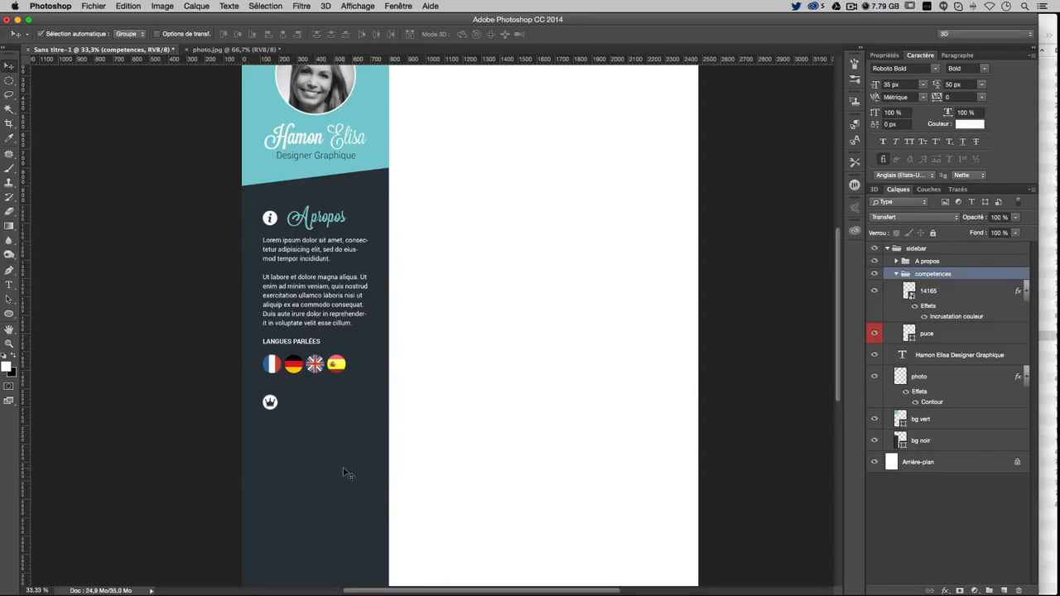
key(super+semicolon)
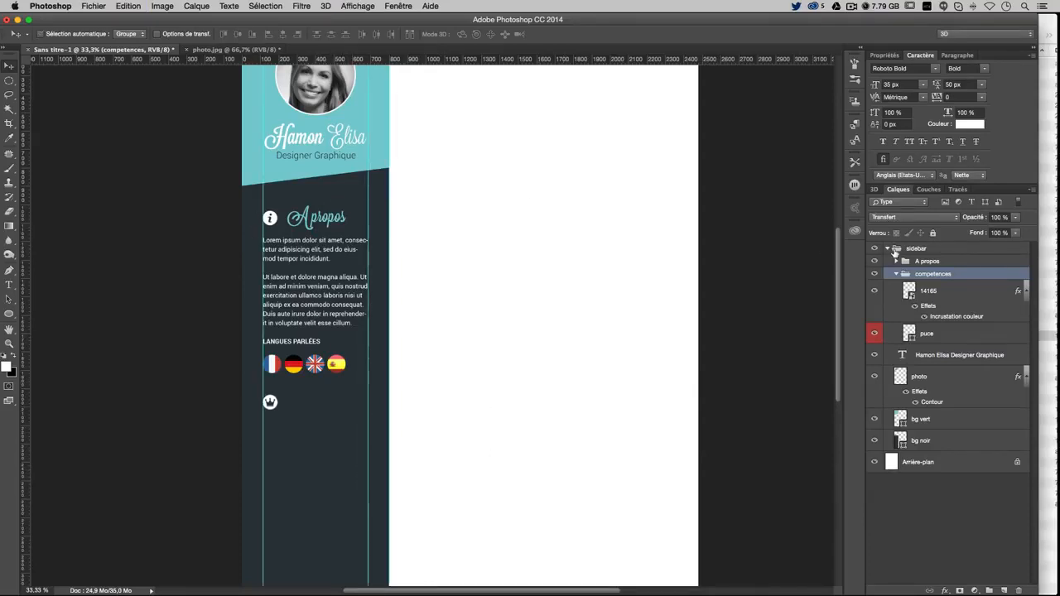
Duplicate the Apropos heading into the competences group and move the copy below the flags
click(898, 261)
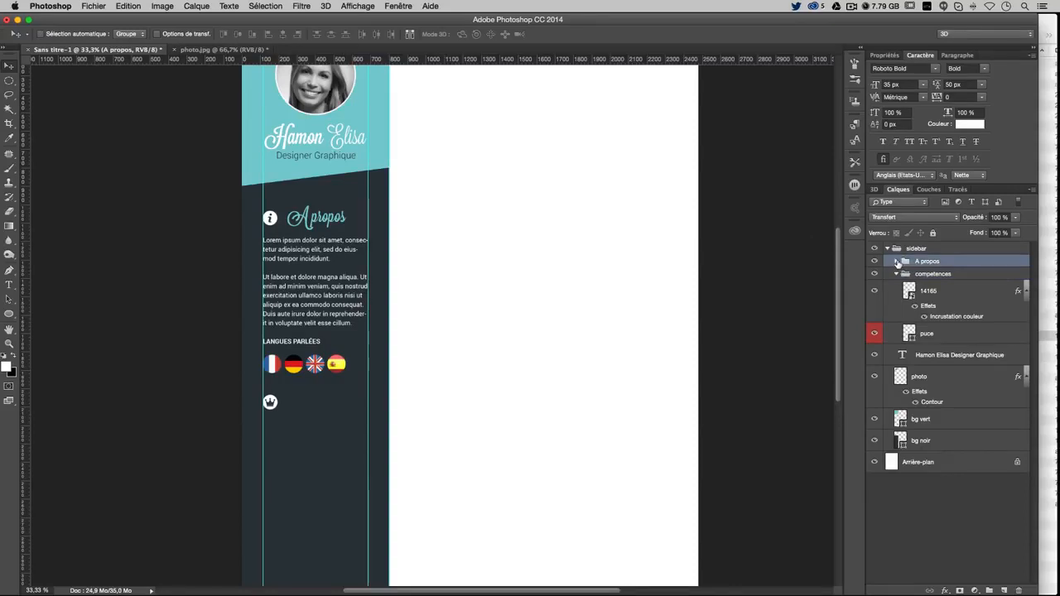
click(898, 261)
click(908, 386)
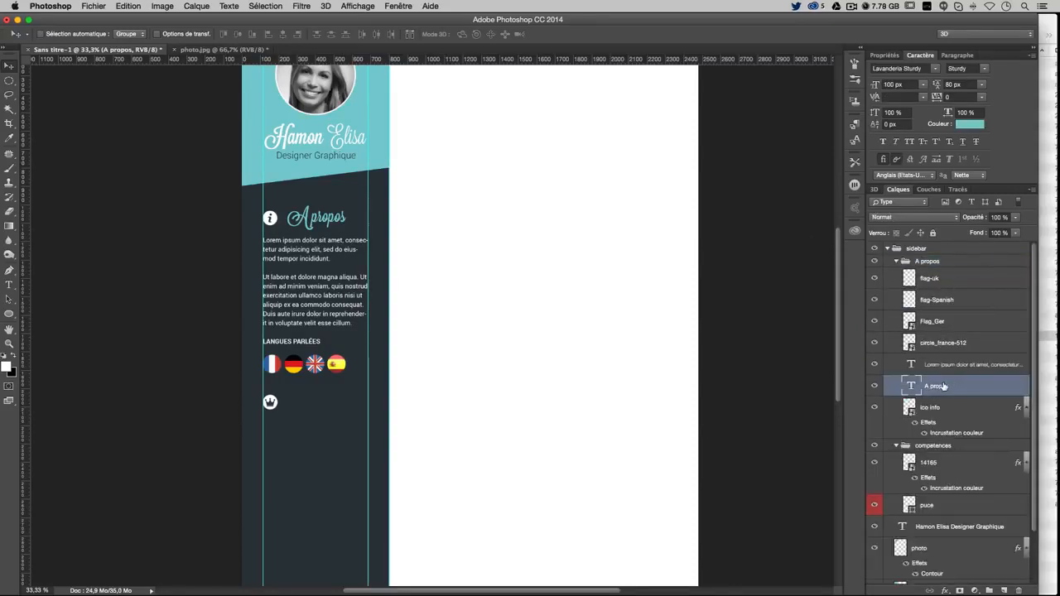
key(super+j)
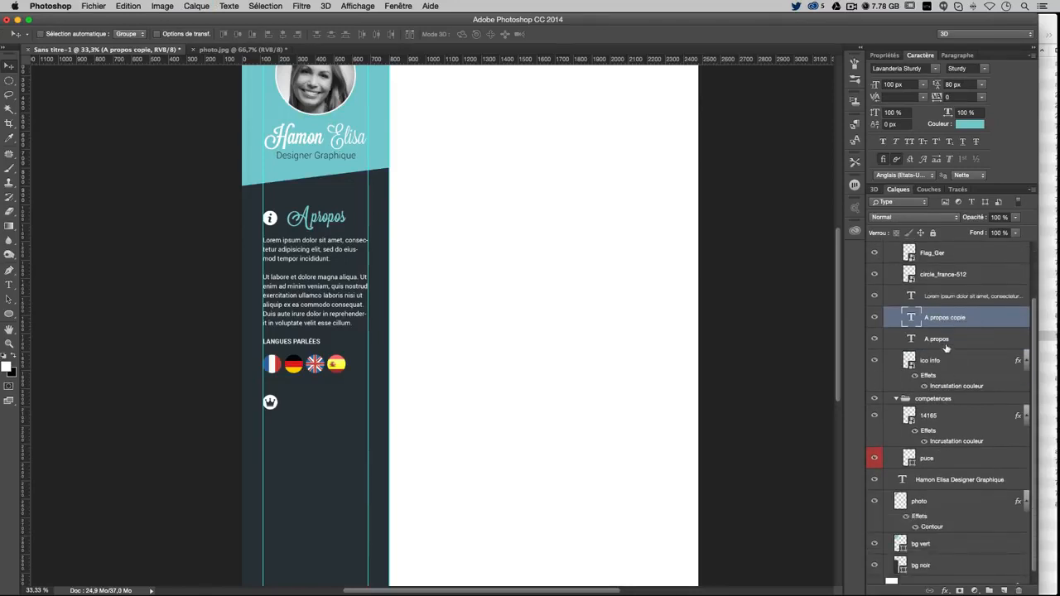
drag(940, 326, 932, 470)
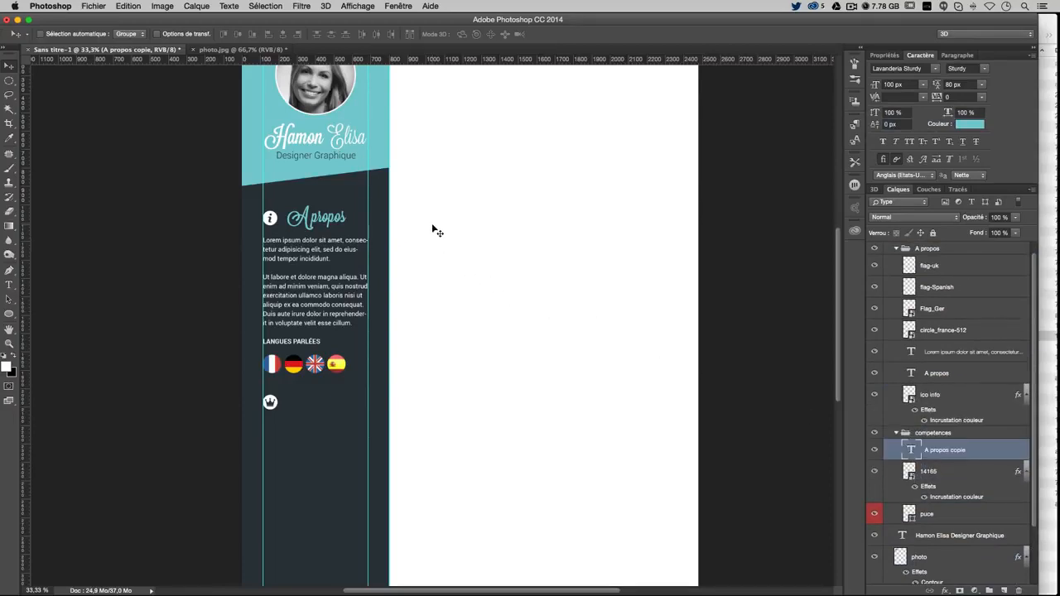
drag(441, 226, 438, 405)
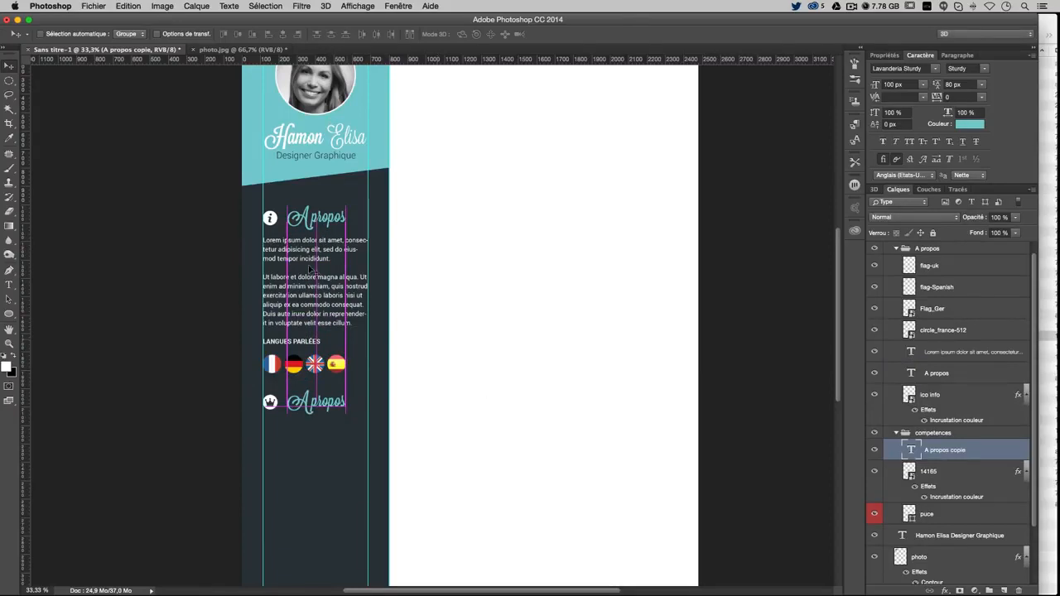
Retype the copied heading as 'Compétences' and change its paragraph alignment
double_click(911, 451)
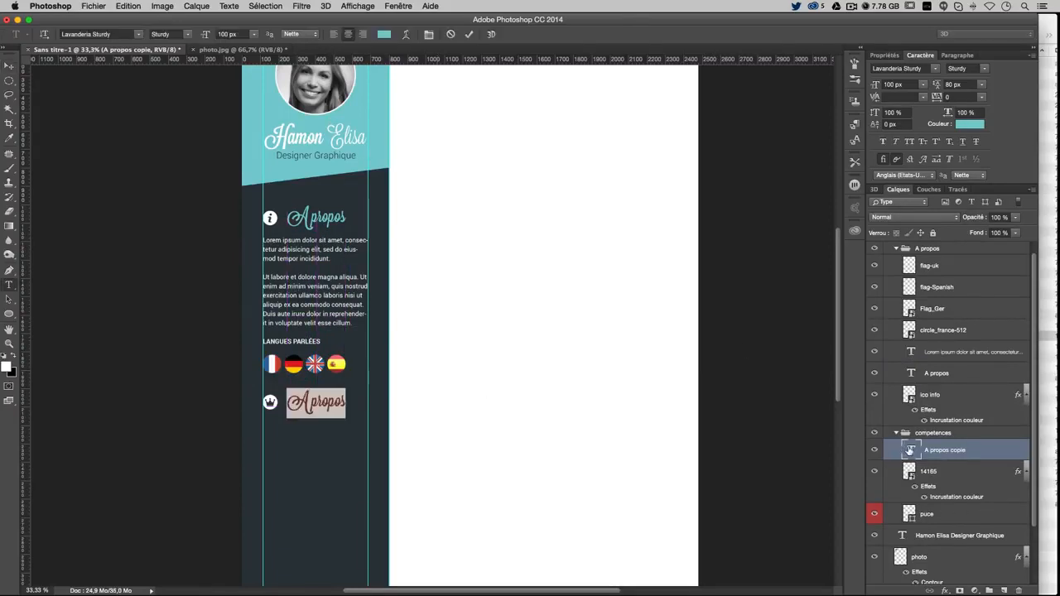
text(Comp)
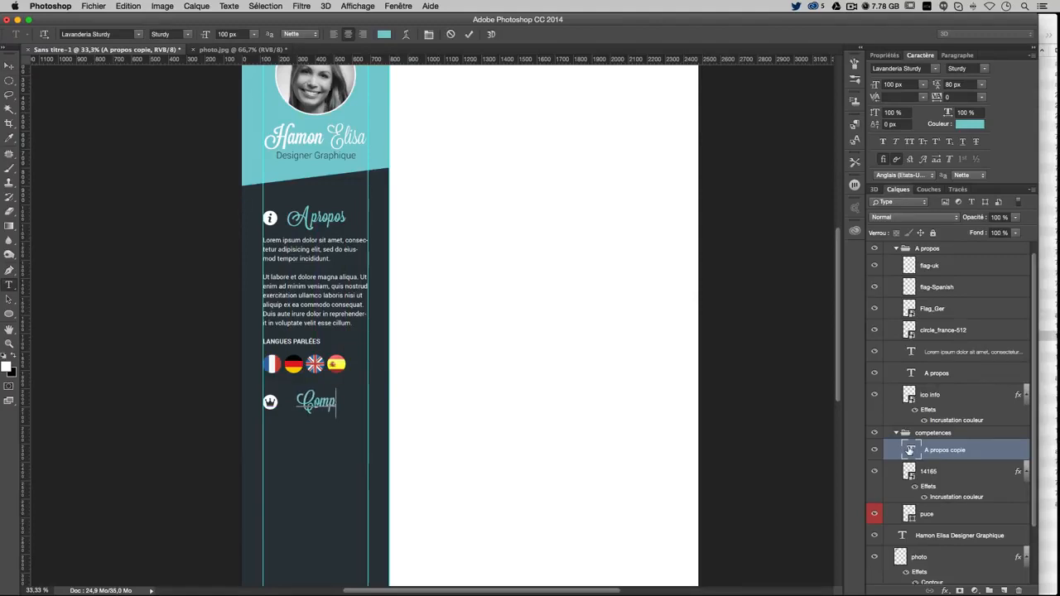
text(étences)
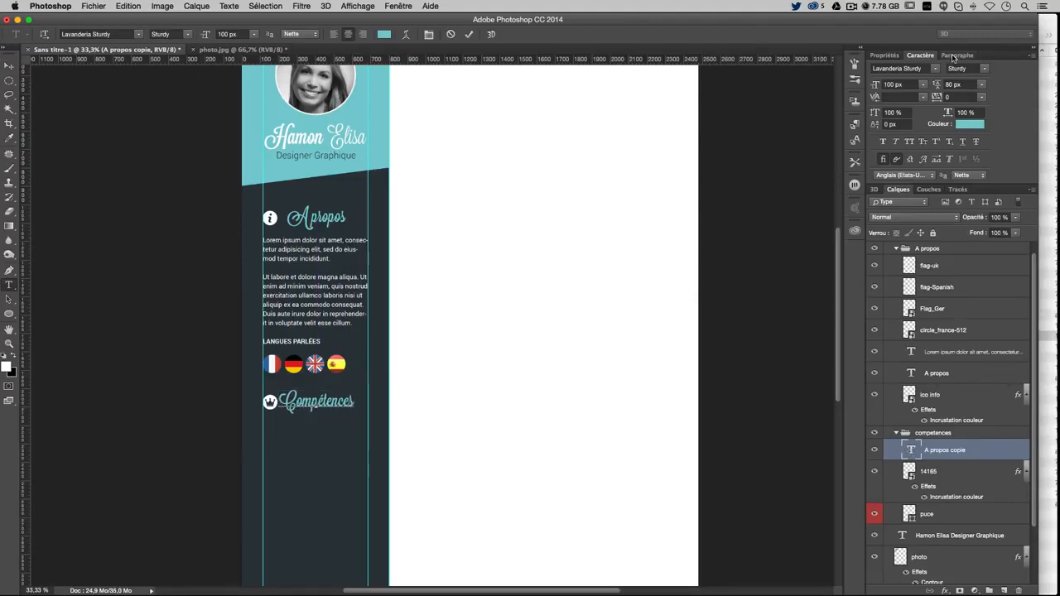
key(super+a)
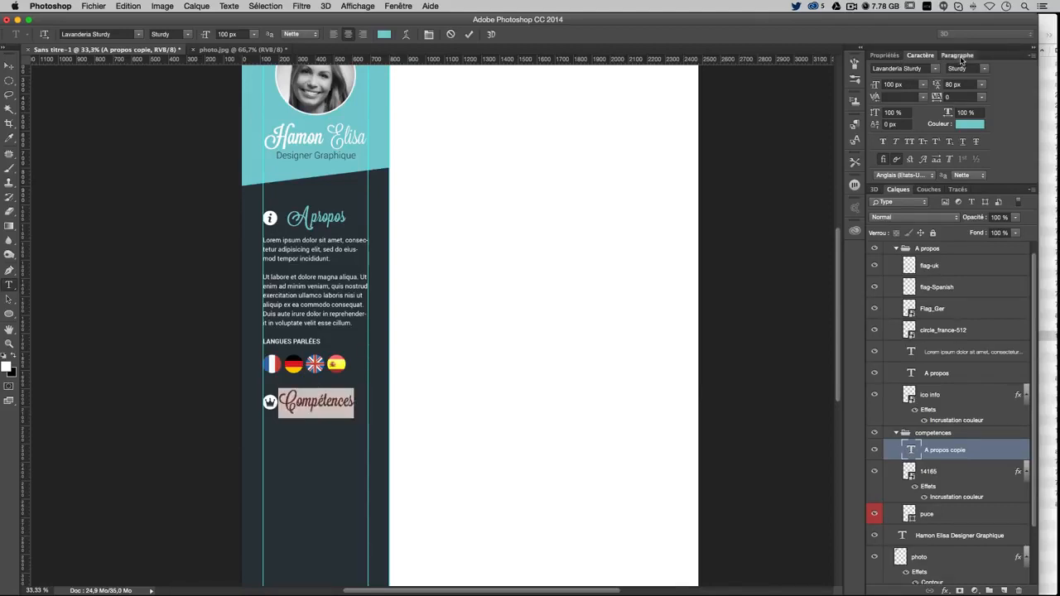
click(957, 56)
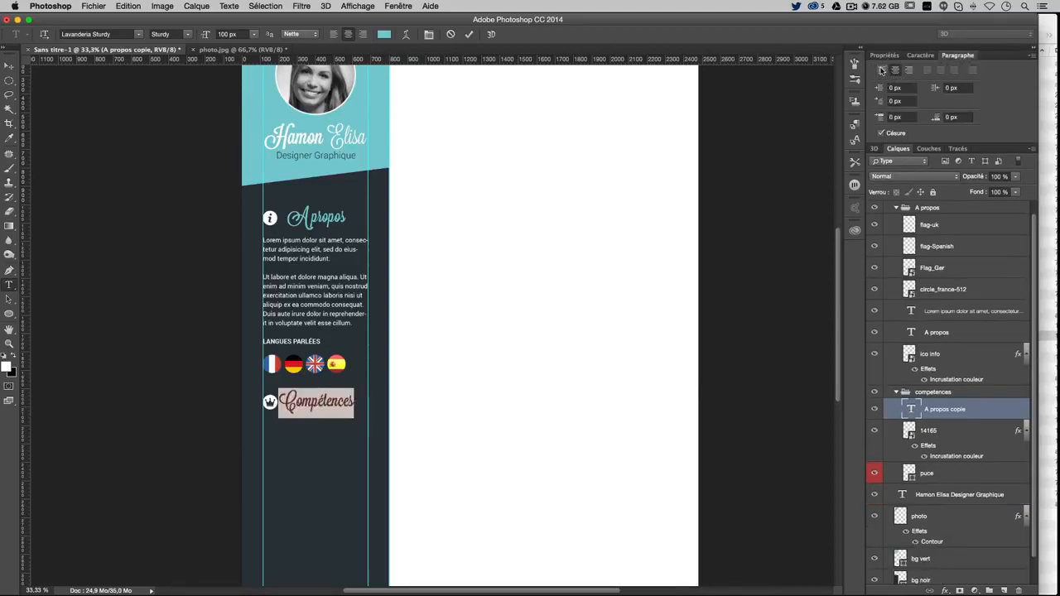
click(882, 70)
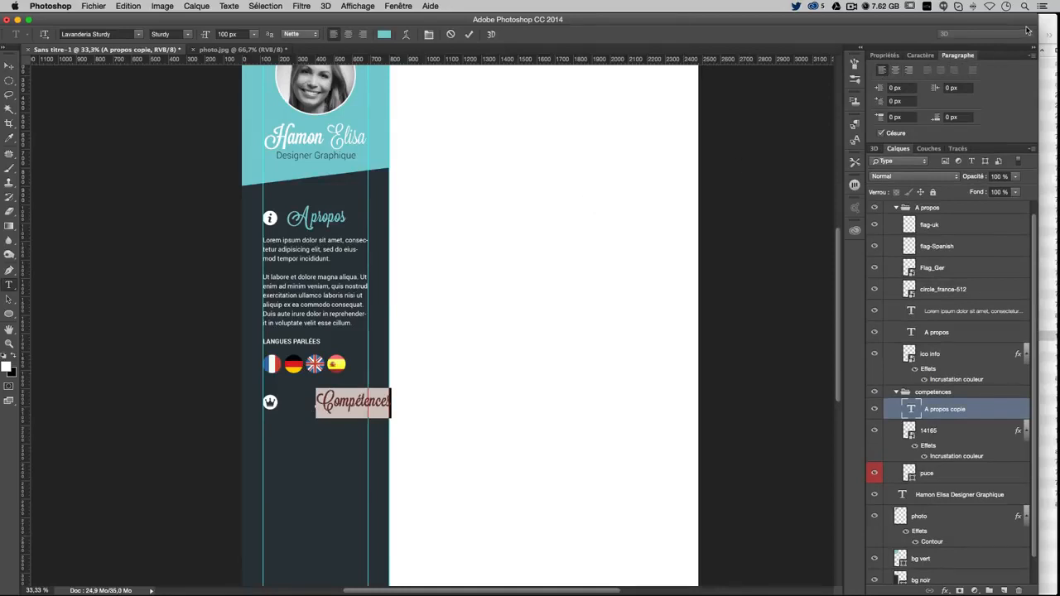
click(9, 66)
Align Compétences beside the crown with the Apropos heading using a vertical guide, then hide guides
drag(344, 400, 315, 398)
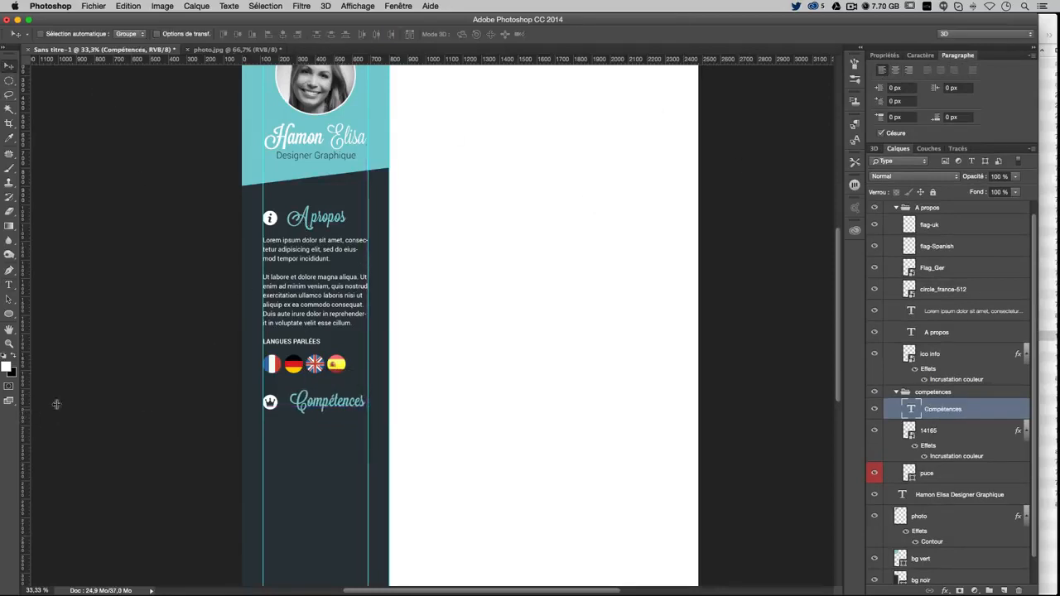
drag(57, 405, 2, 137)
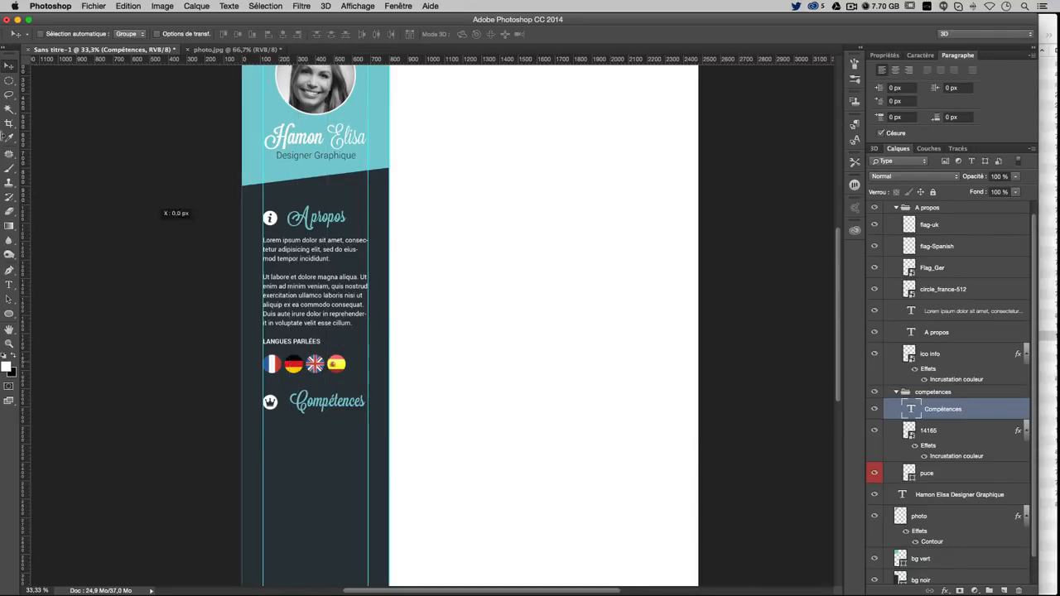
key(super+plus)
key(super+plus)
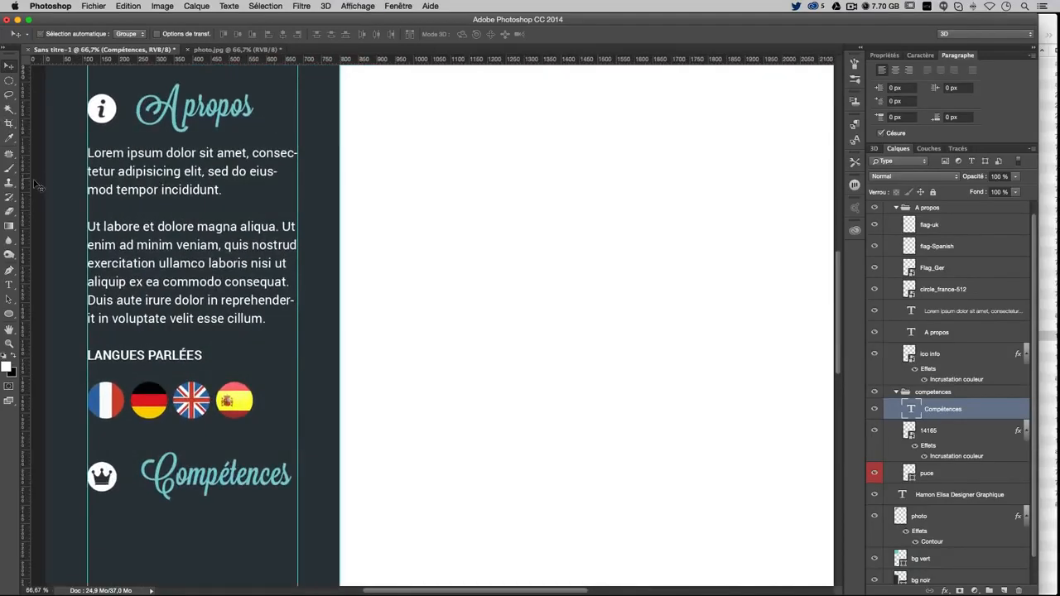
drag(26, 183, 135, 125)
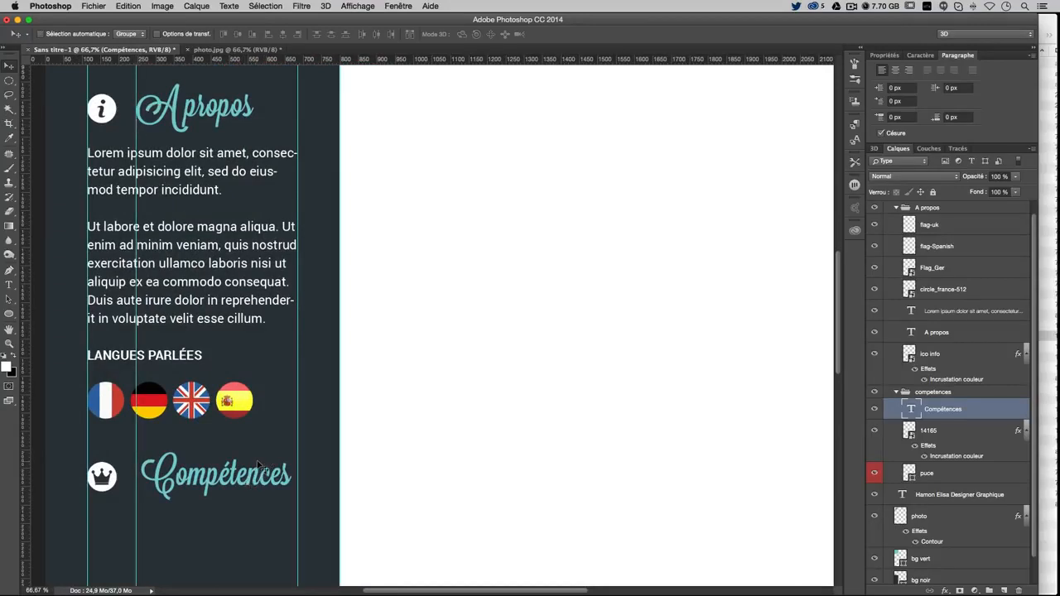
drag(258, 466, 254, 457)
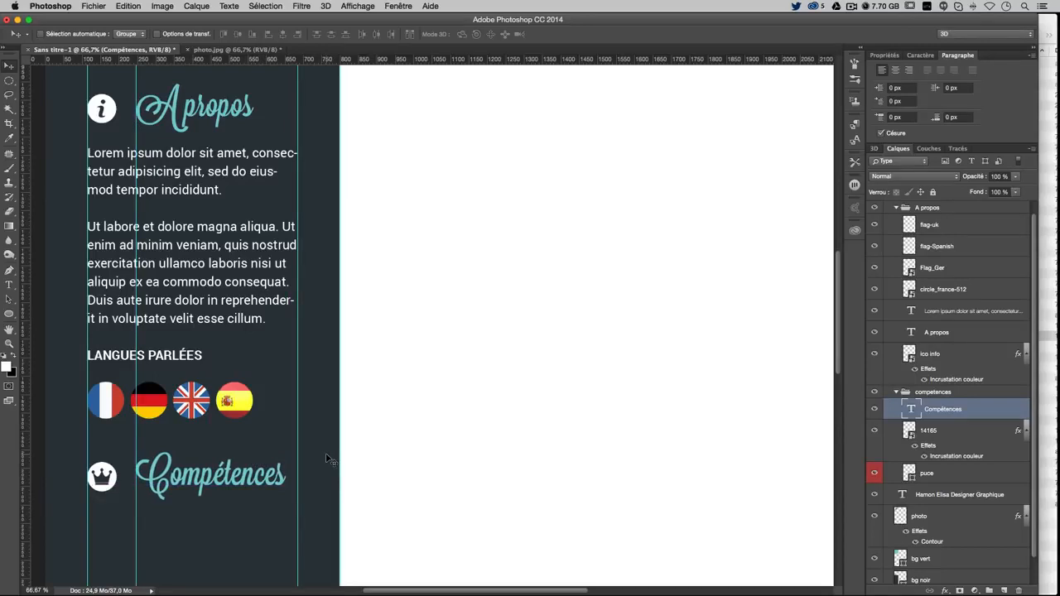
key(Right)
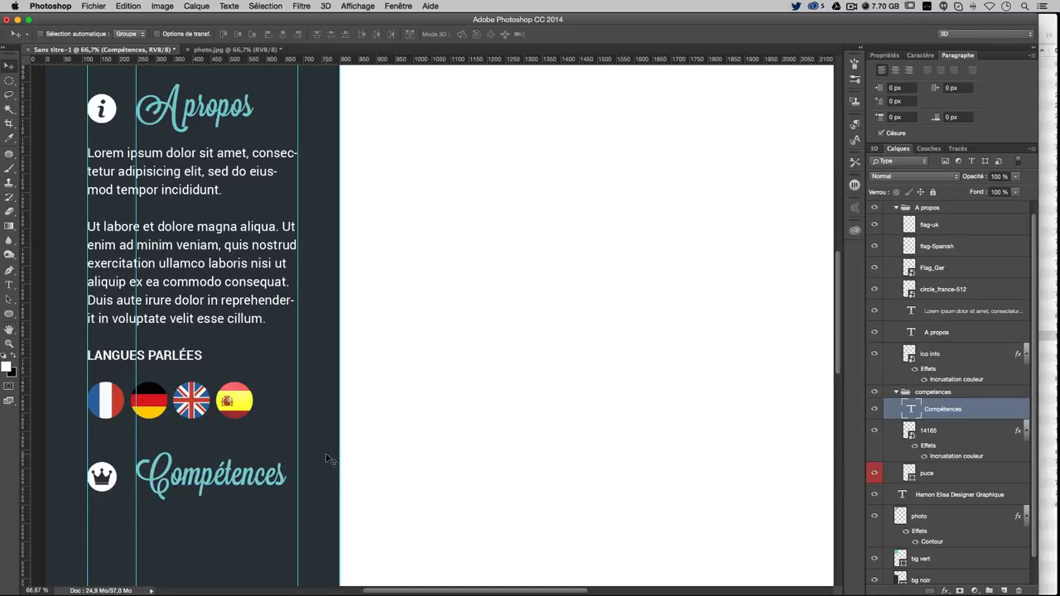
key(super+minus)
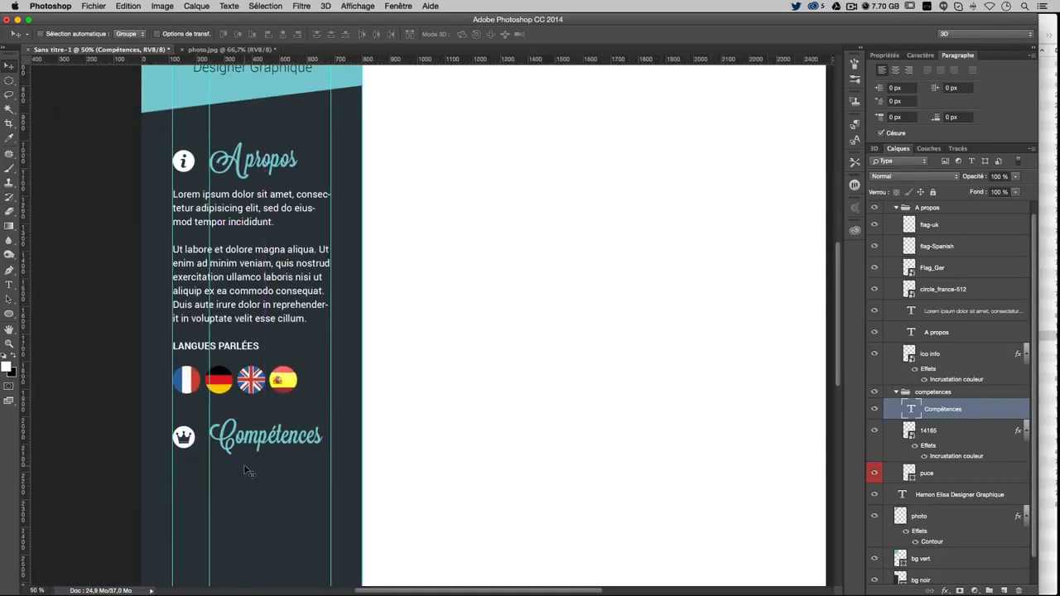
key(super+semicolon)
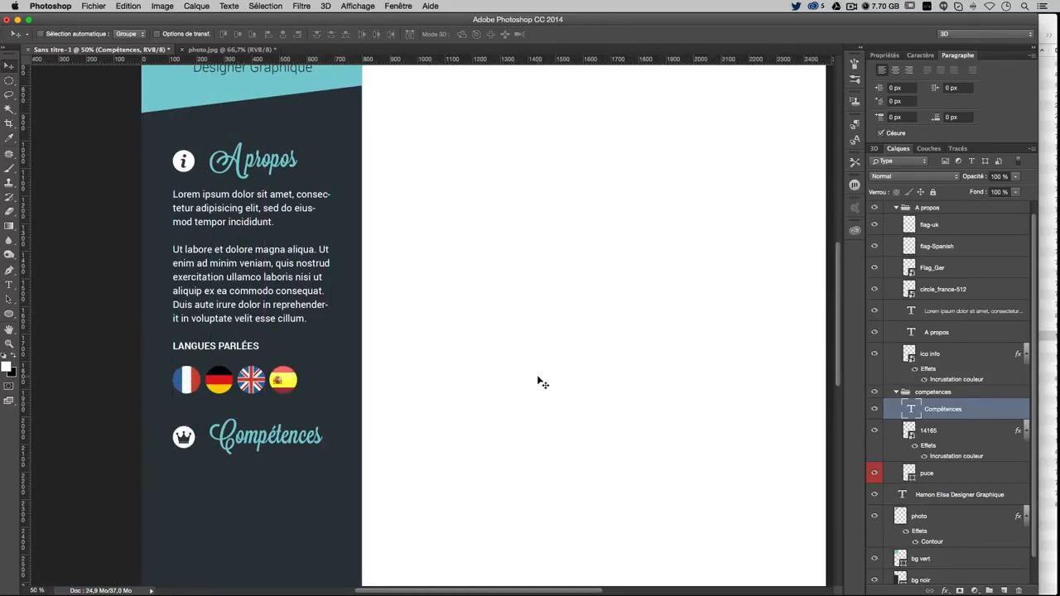
scroll(547, 383, down, 2)
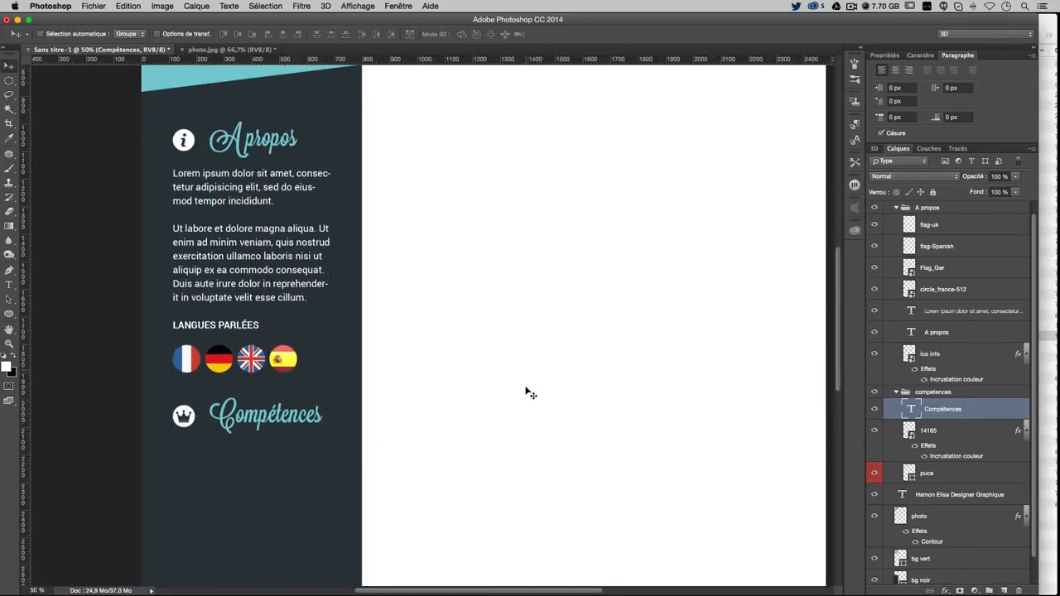
click(12, 283)
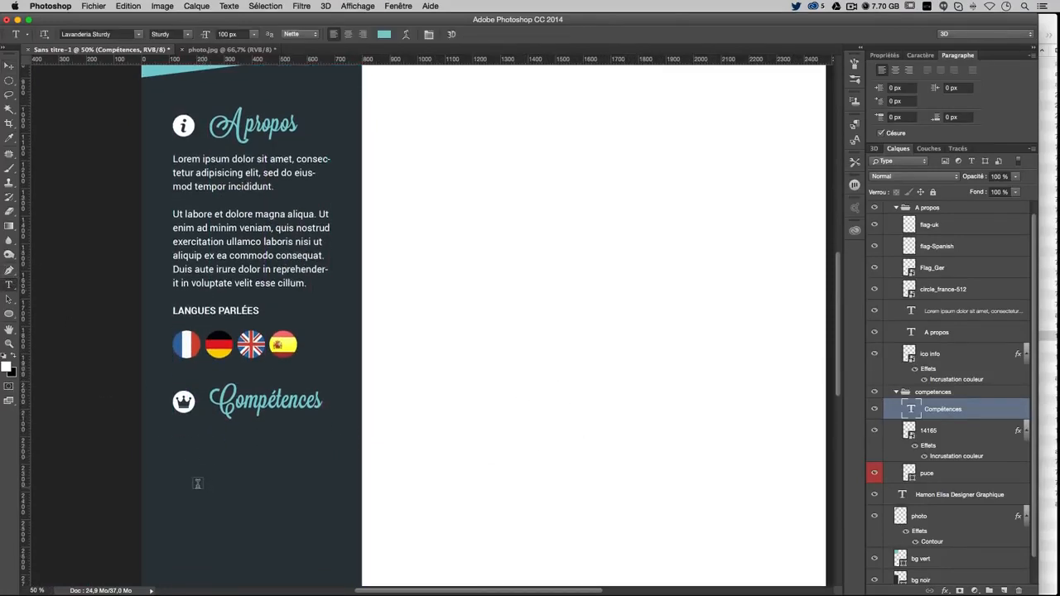
Start a text layer below Compétences reading 'Adobe' in Roboto Regular at 45 px
click(186, 471)
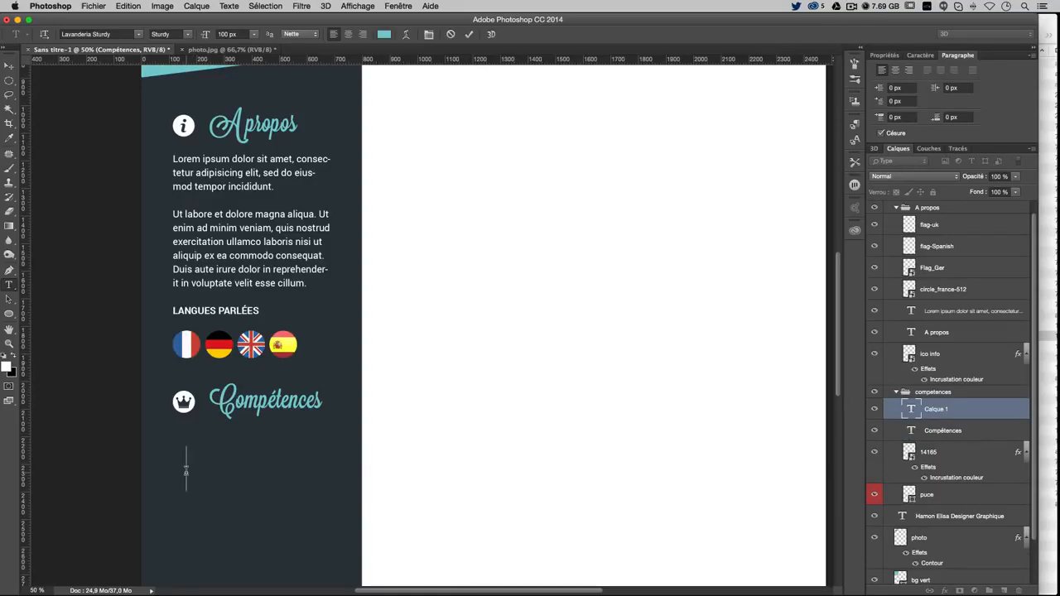
text(A)
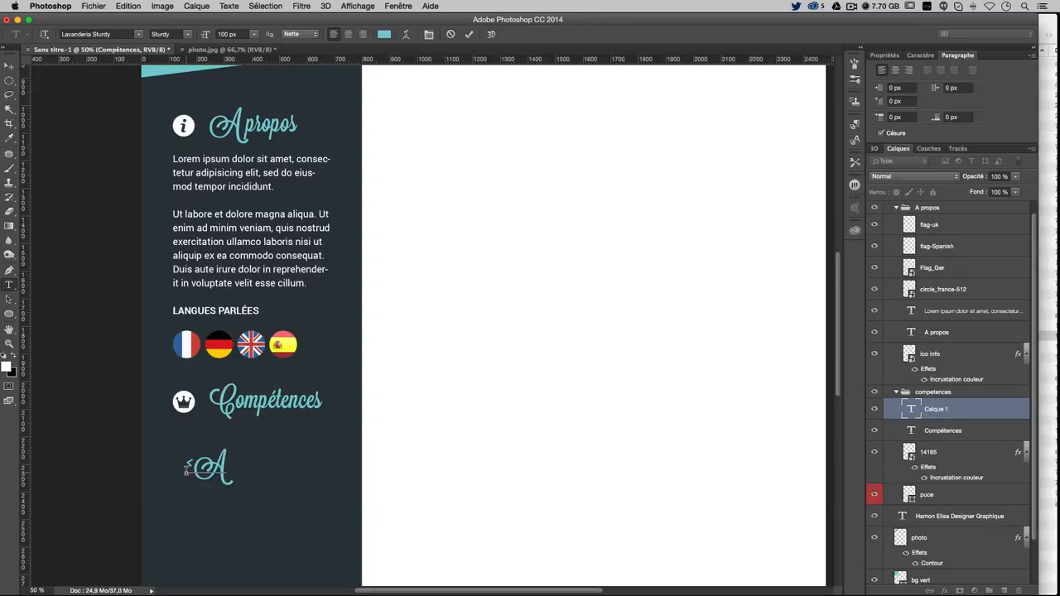
text(dobe)
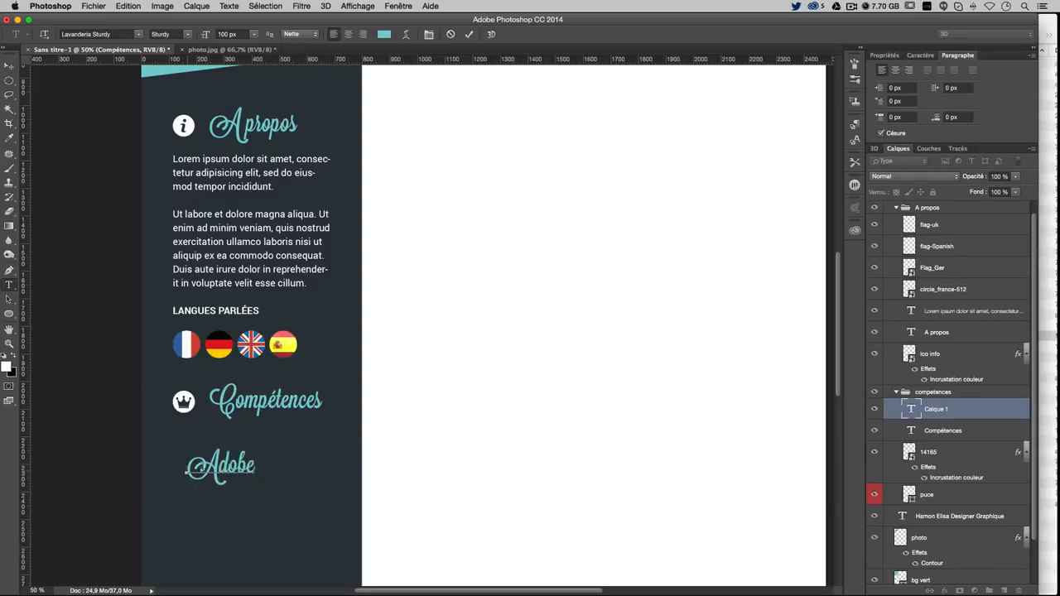
key(super+a)
click(921, 55)
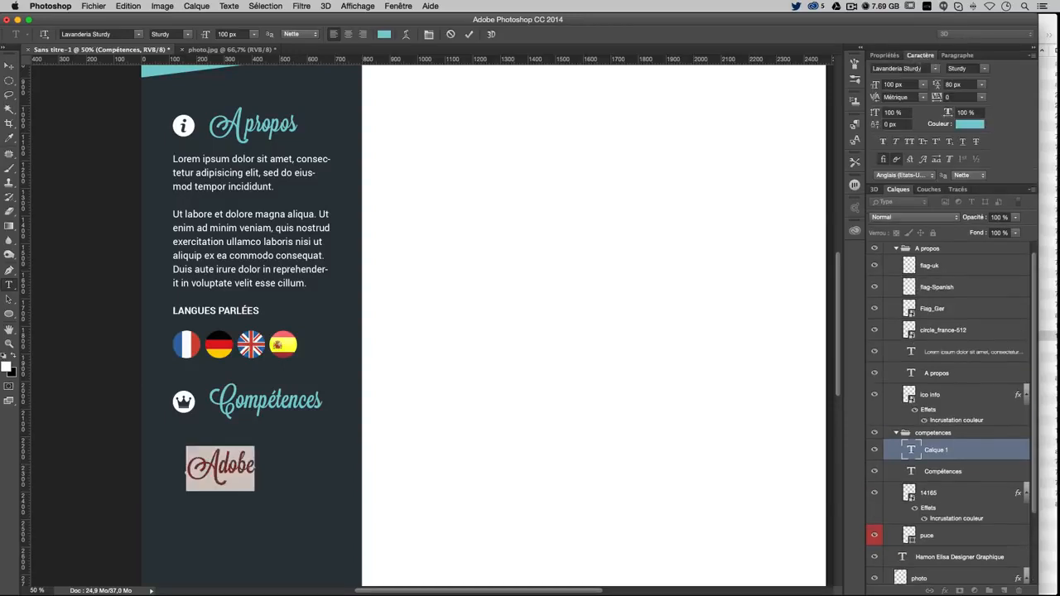
click(901, 68)
text(robo)
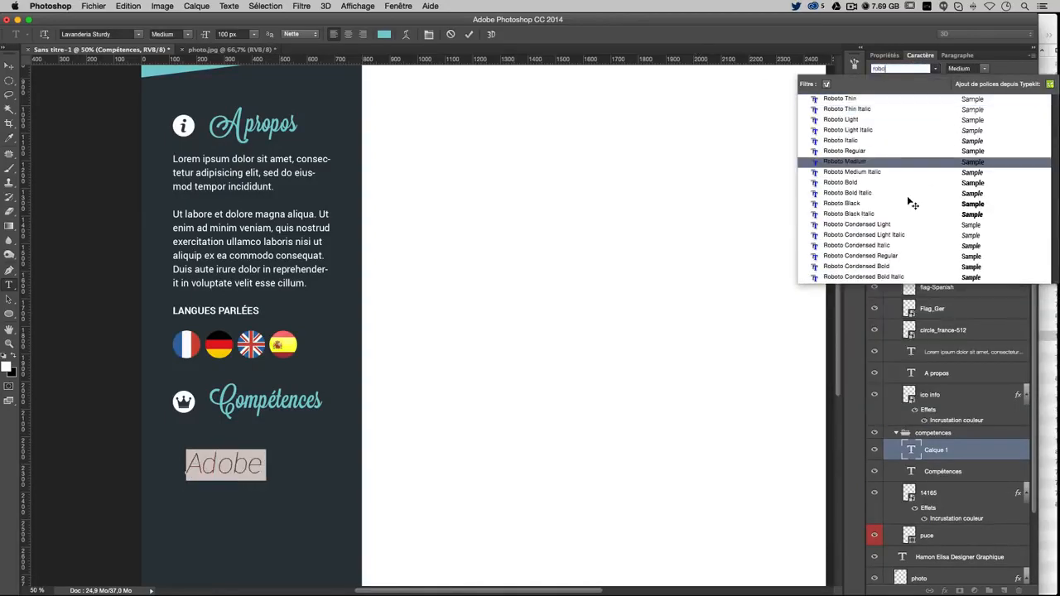
click(895, 154)
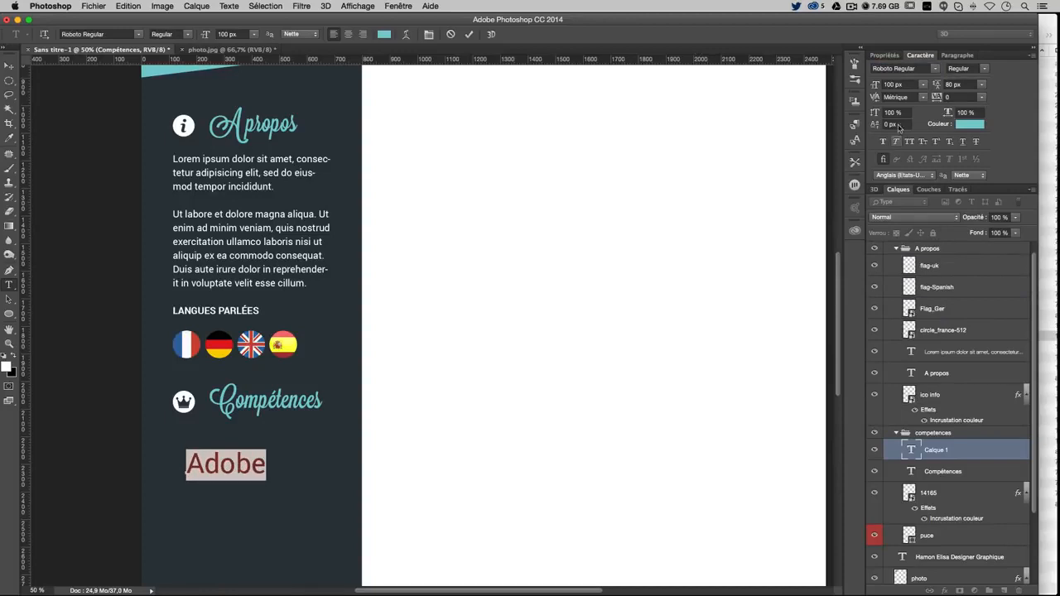
drag(910, 86, 801, 78)
text(45)
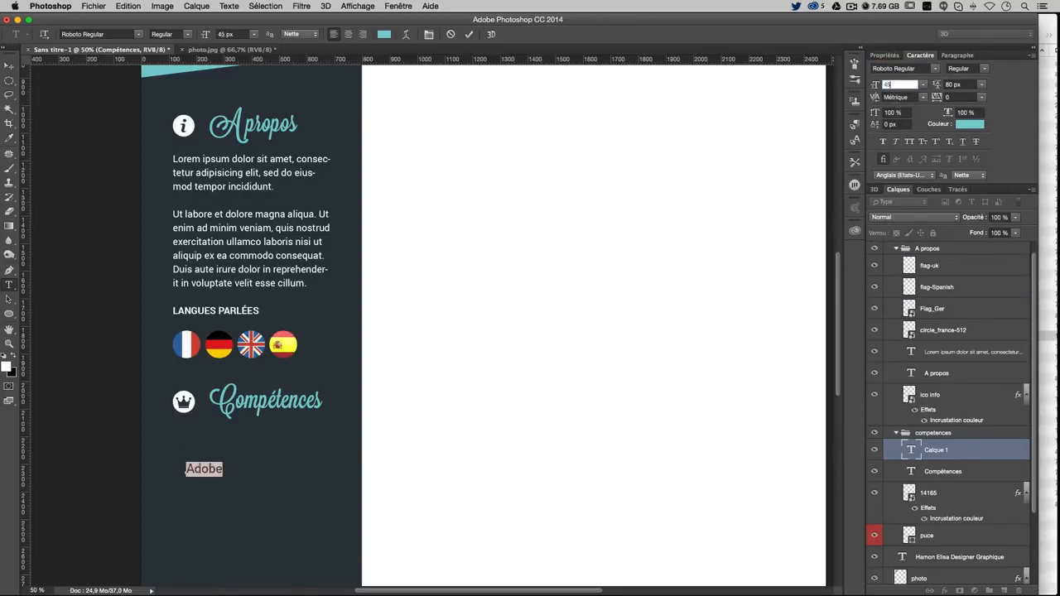
key(Return)
Complete the label as 'Adobe Photoshop', colour it white #ffffff, and show the guides
click(224, 470)
text(Pho)
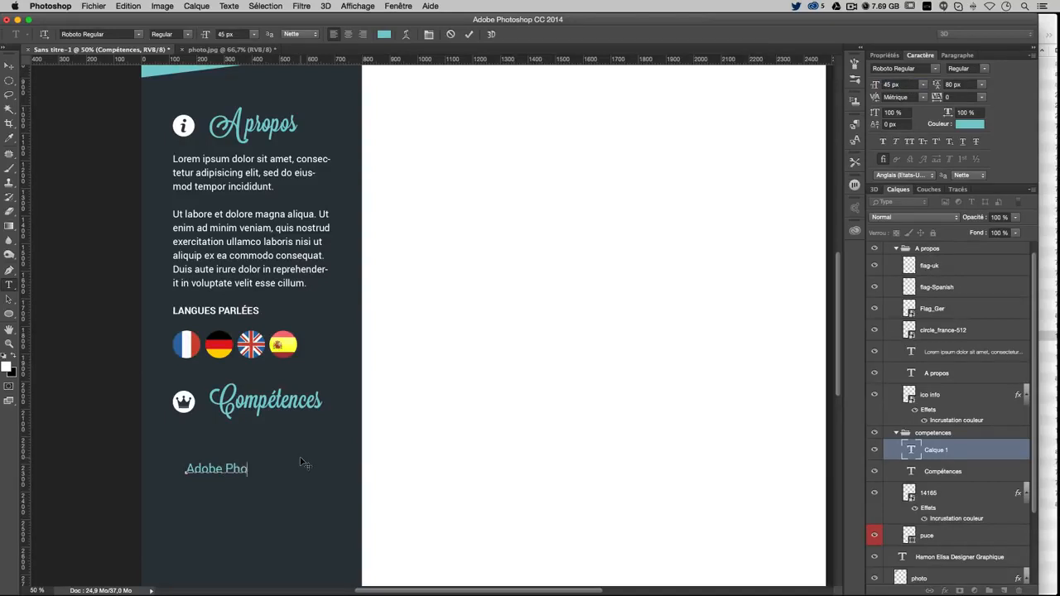
text(toshop)
key(ctrl+a)
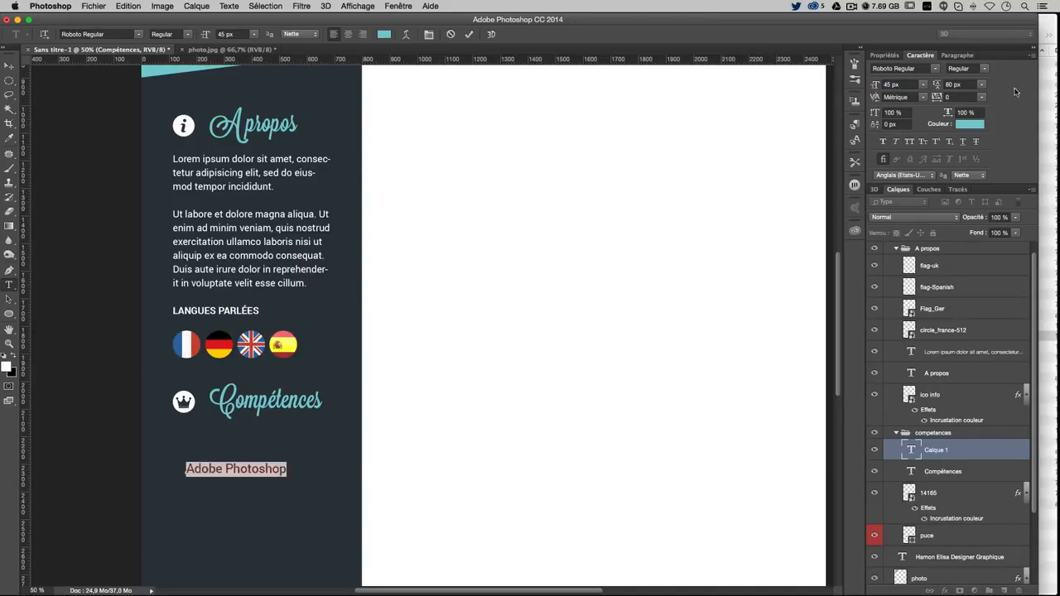
click(970, 124)
text(ffffff)
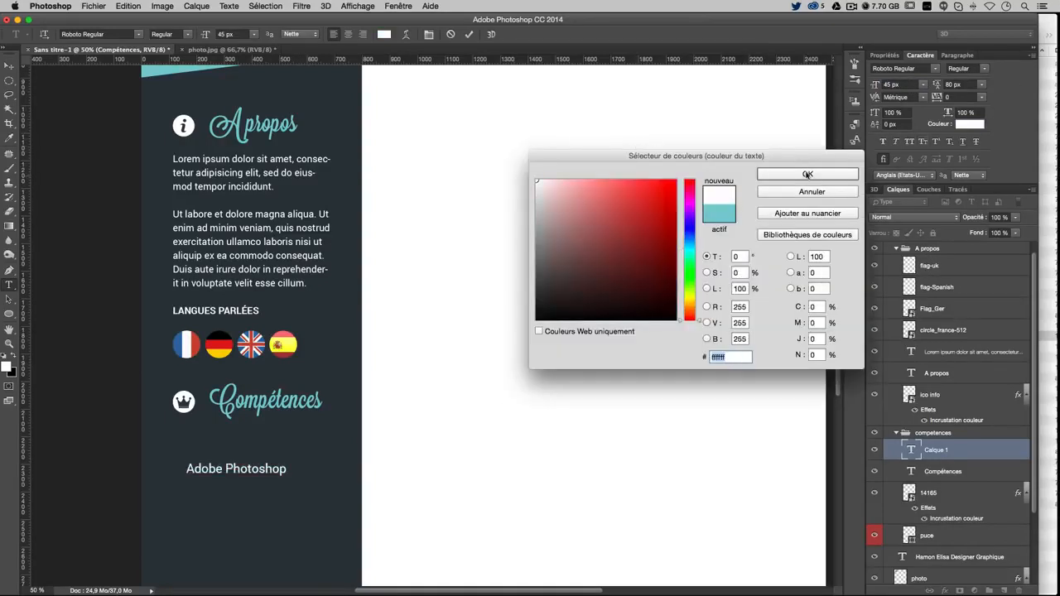
click(807, 174)
click(13, 56)
key(super+semicolon)
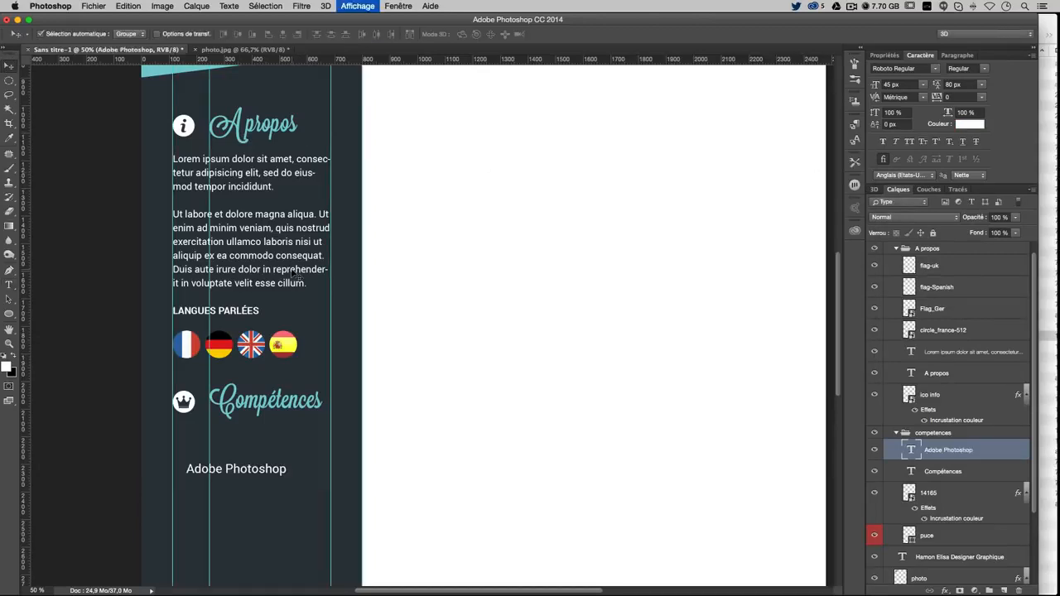
Drag the 'Adobe Photoshop' label left onto the guide and up closer beneath Compétences
drag(295, 471, 284, 468)
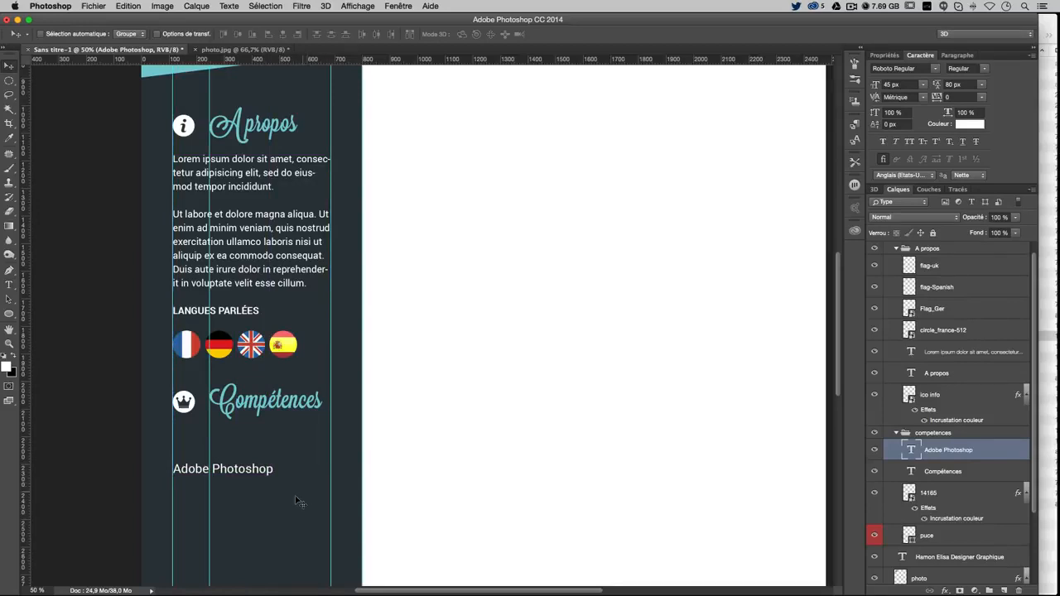
drag(263, 505, 265, 478)
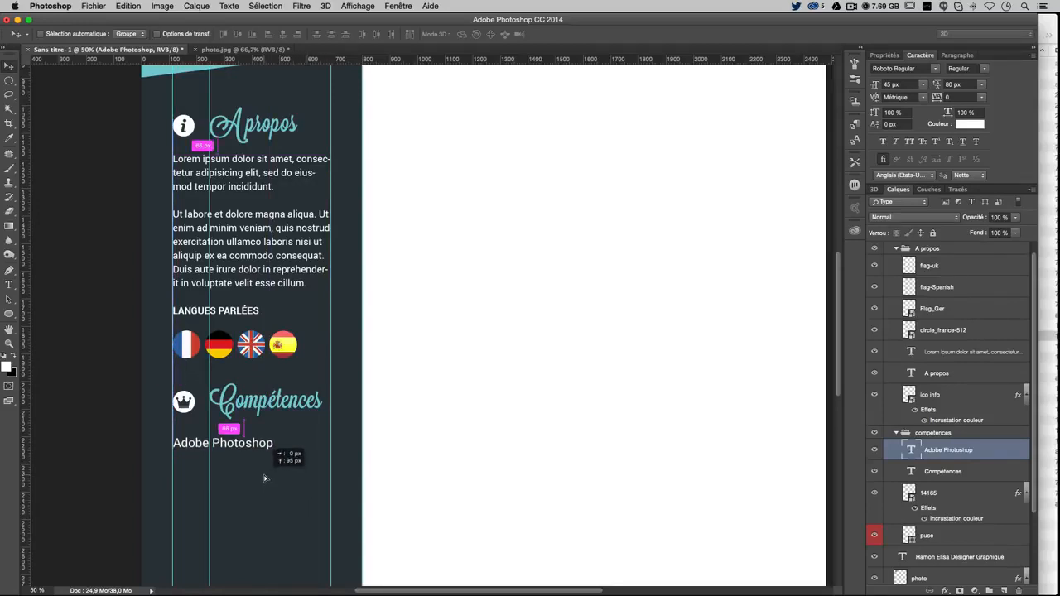
drag(265, 478, 265, 478)
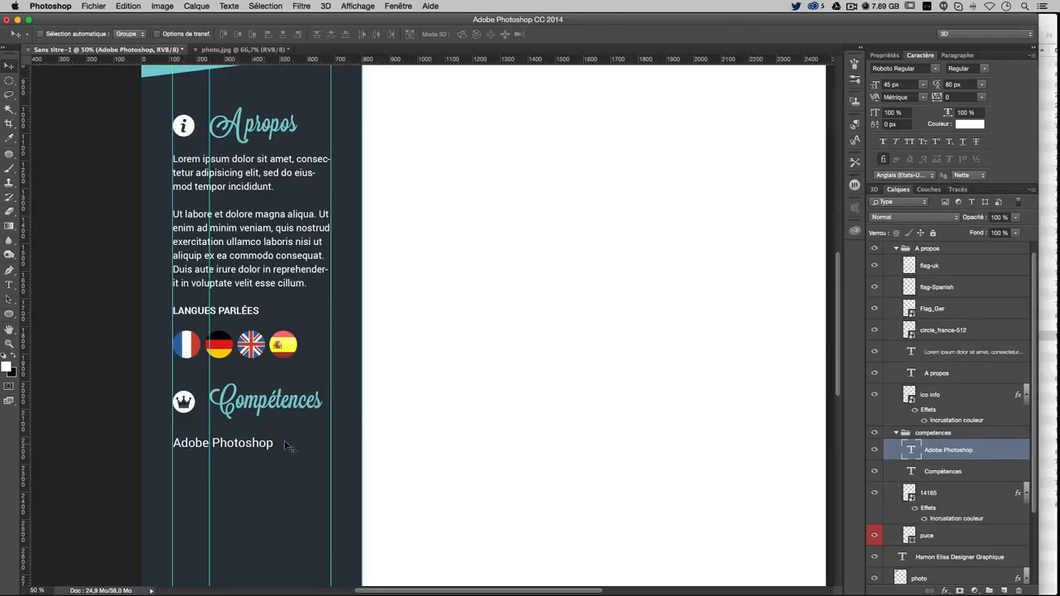
scroll(585, 490, down, 1)
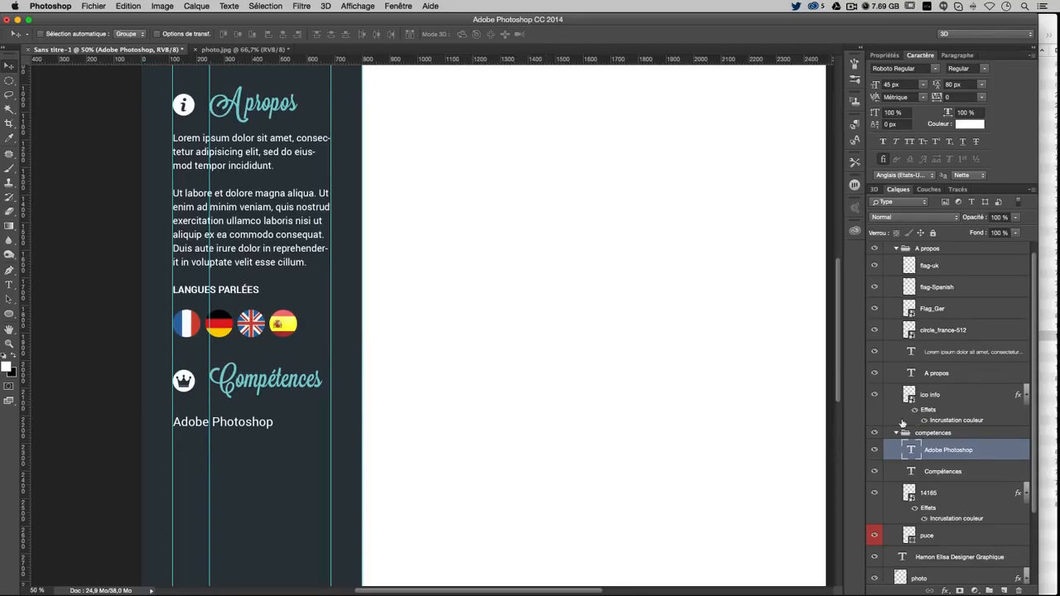
Try an 800 px rounded rectangle, cancel it, and measure a sidebar region with a marquee
click(9, 313)
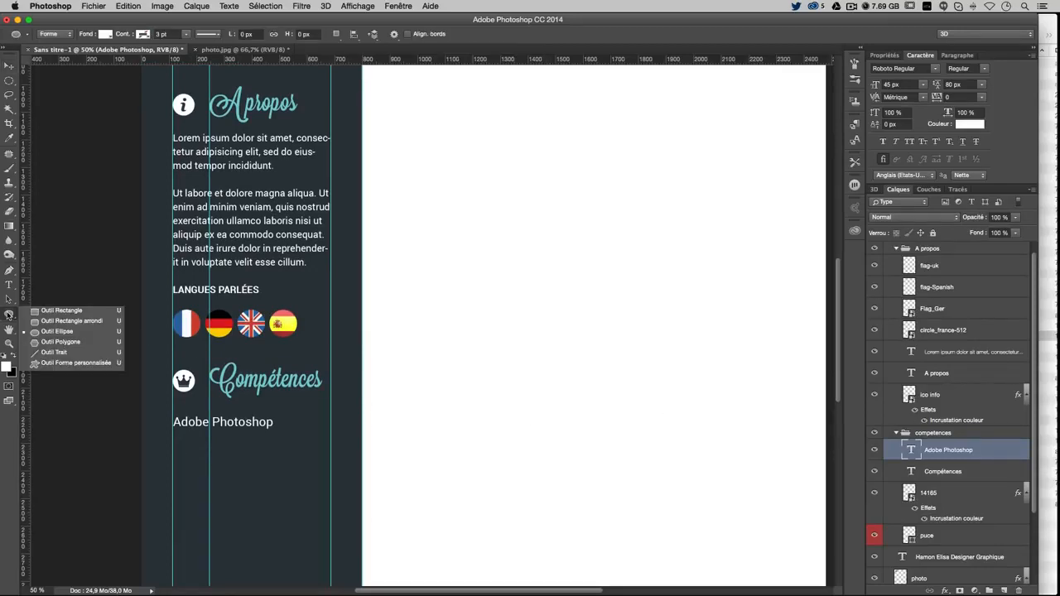
click(69, 322)
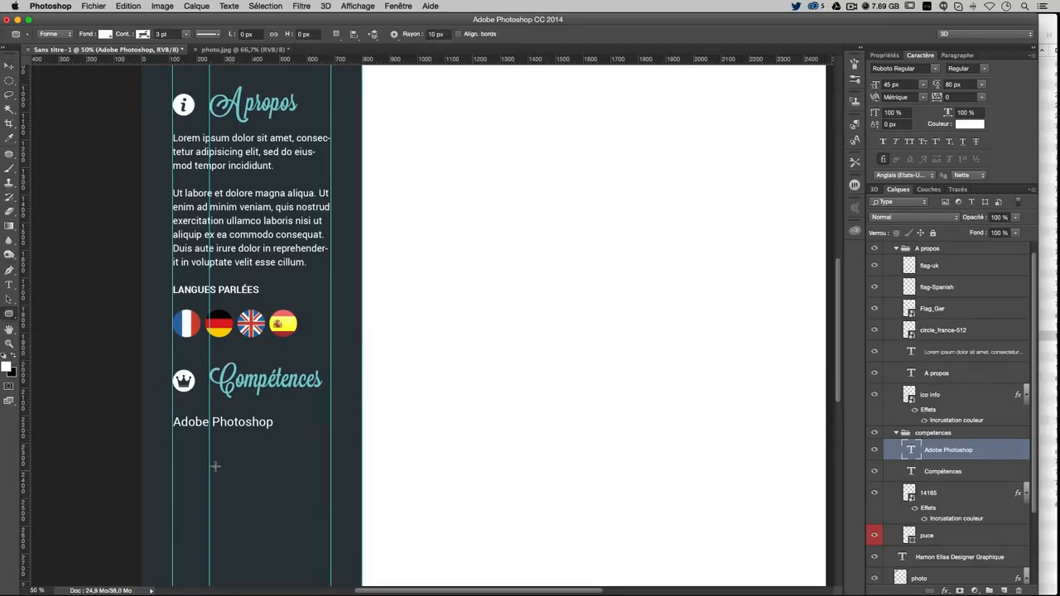
click(222, 460)
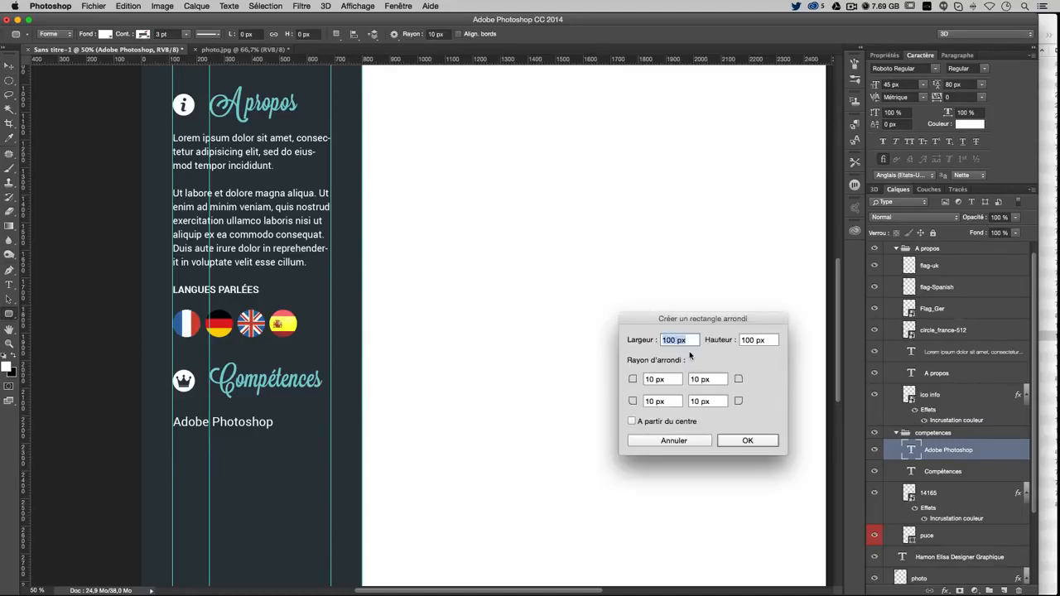
text(800)
key(Tab)
click(664, 341)
key(Escape)
click(8, 81)
click(30, 78)
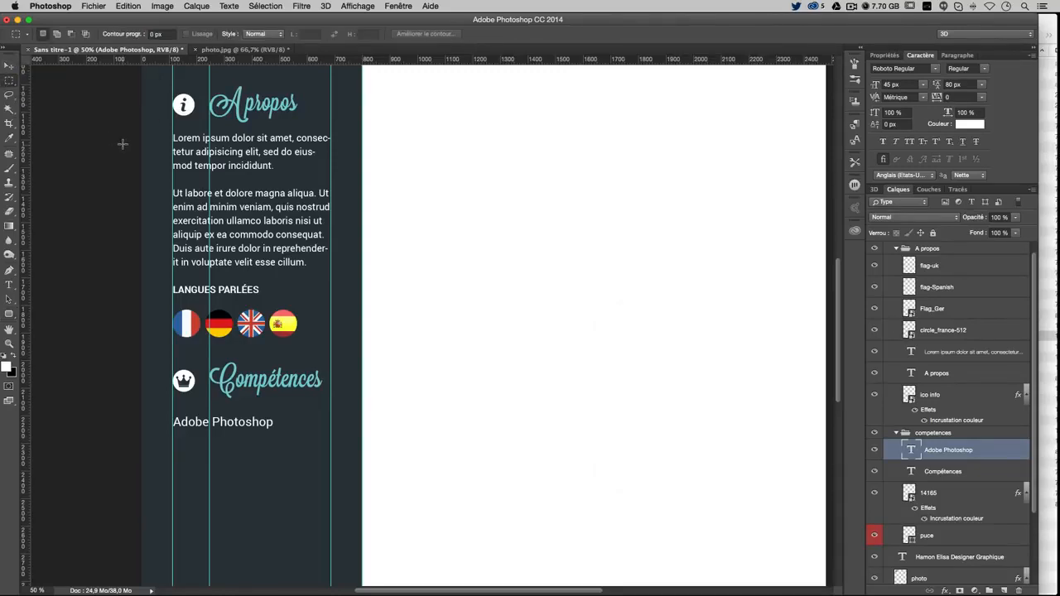
drag(142, 146, 173, 172)
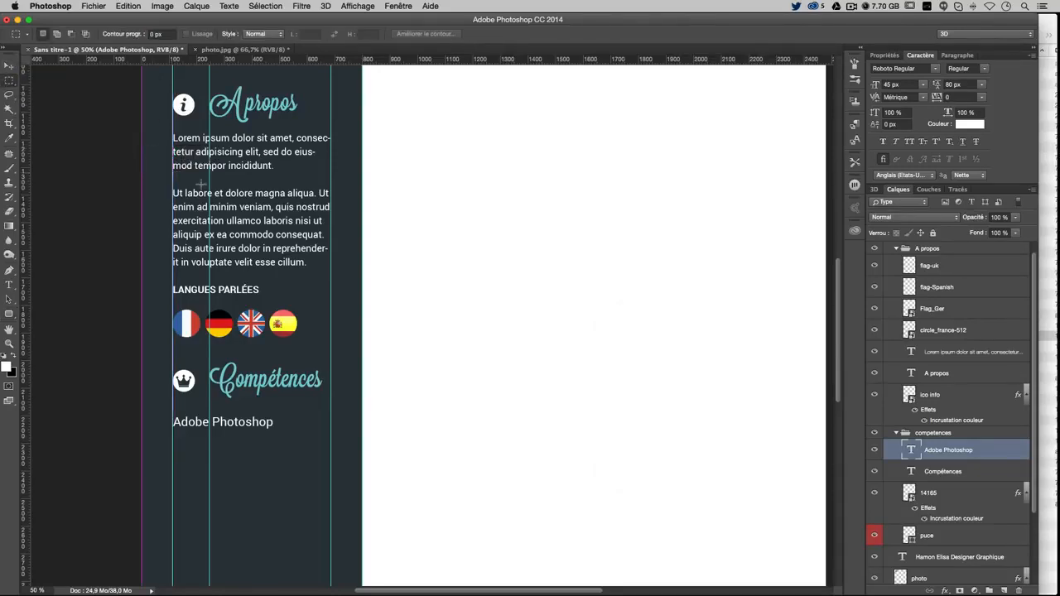
click(321, 324)
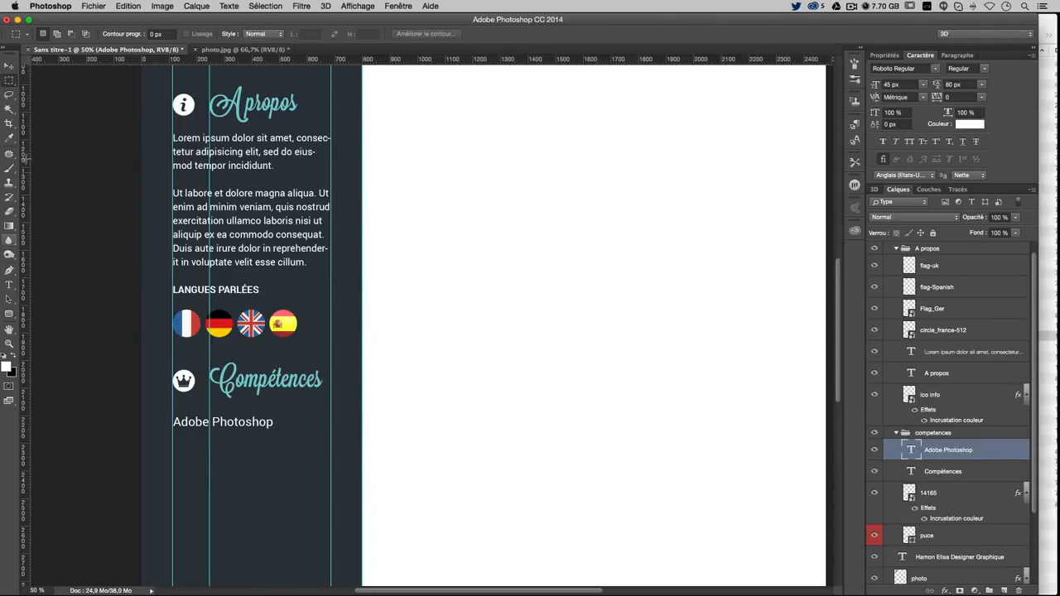
Draw a 770 × 20 px rounded bar and move it left to the sidebar edge
click(9, 313)
click(189, 450)
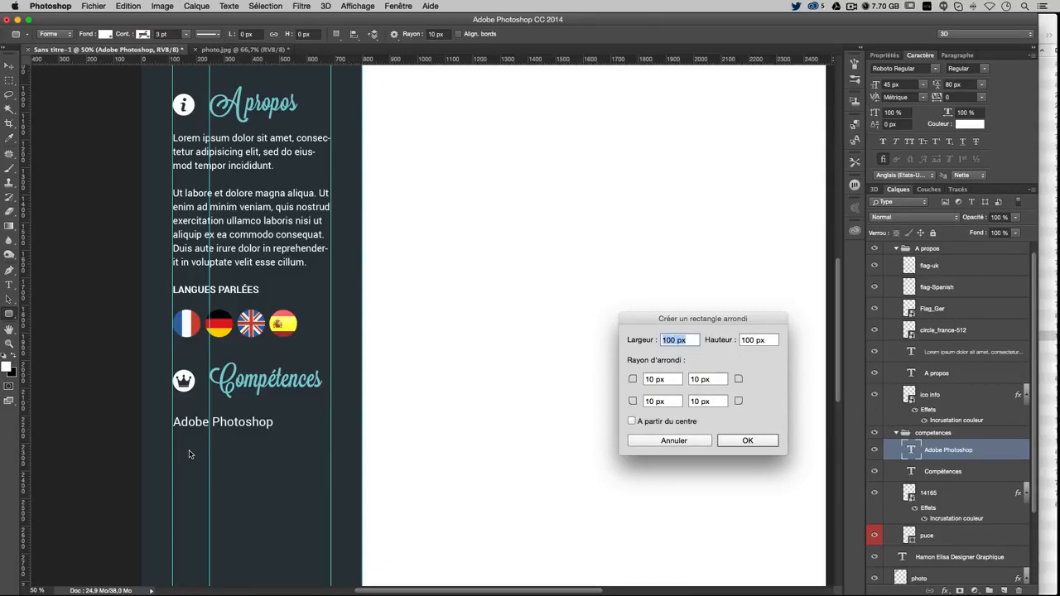
text(770)
key(Tab)
text(20)
key(Return)
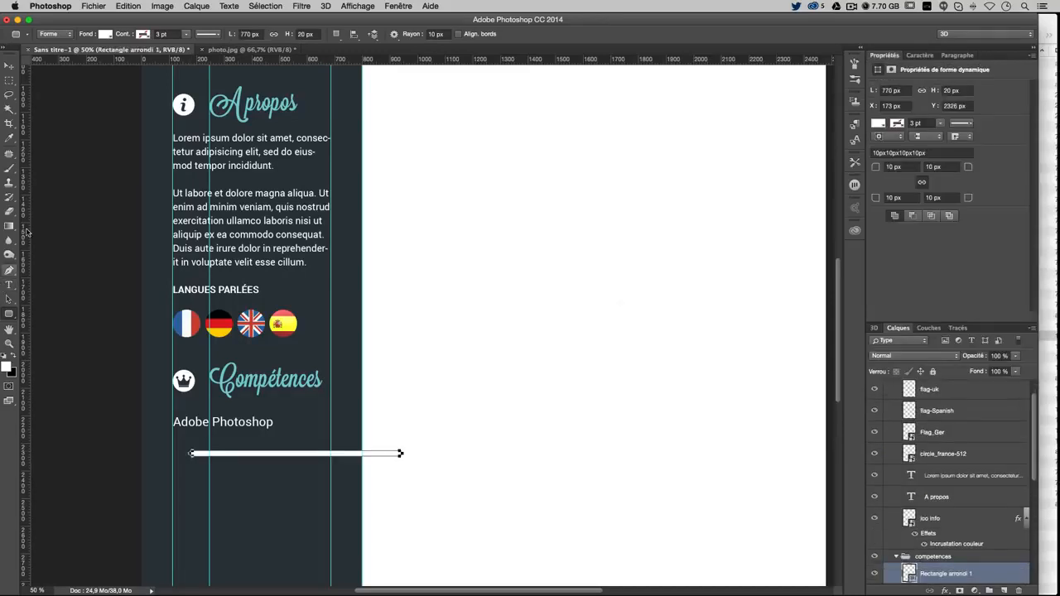
click(9, 65)
drag(429, 446, 387, 438)
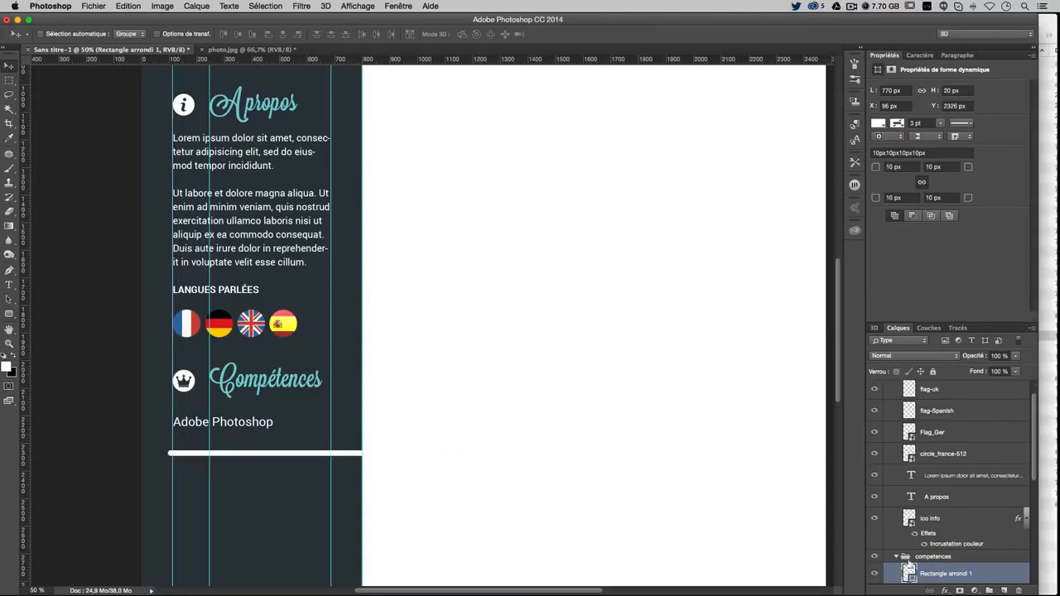
Set the bar's width to 575 px and nudge it right and up under the label
click(883, 90)
double_click(884, 90)
click(887, 90)
text(5)
key(Return)
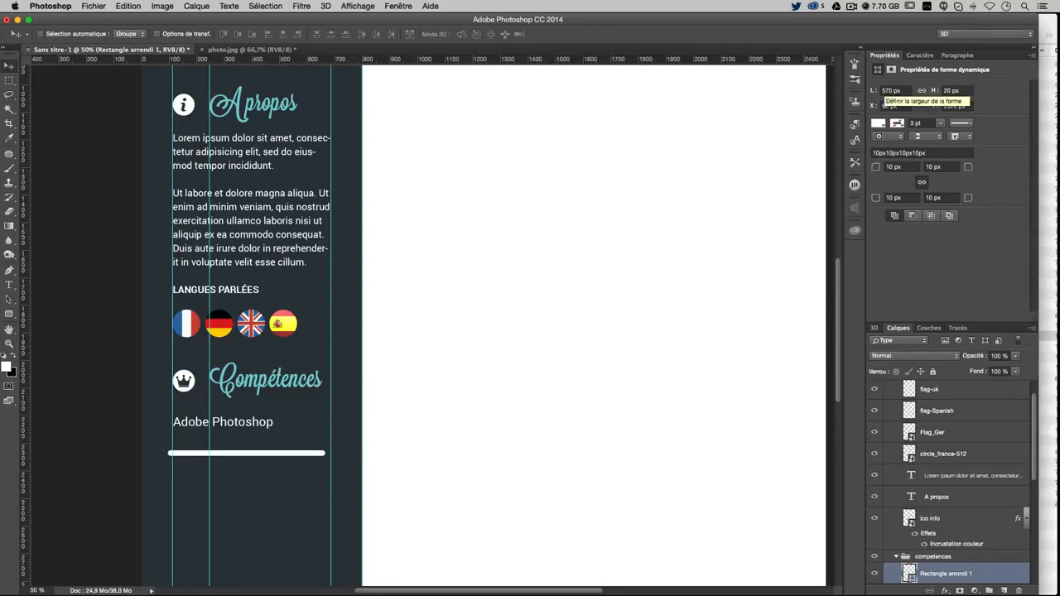
key(shift+Right)
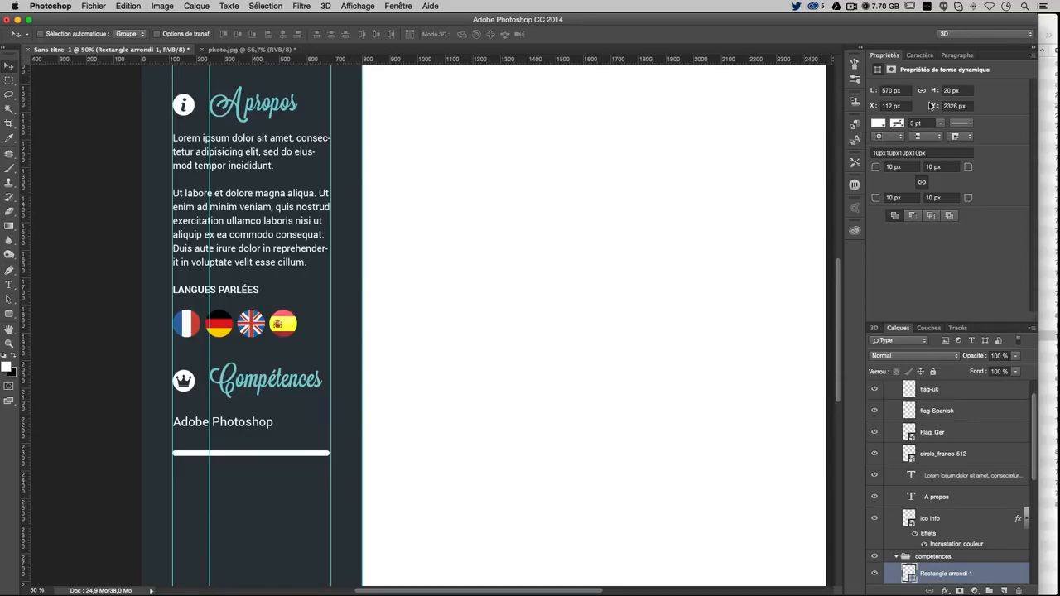
click(885, 90)
text(5)
key(Return)
key(Up)
key(Up)
key(Up)
key(Up)
key(Up)
key(Up)
key(Up)
key(Up)
key(Up)
key(Up)
key(Up)
key(Up)
key(Up)
key(Up)
key(Up)
key(Up)
key(Up)
key(Up)
key(Up)
key(Up)
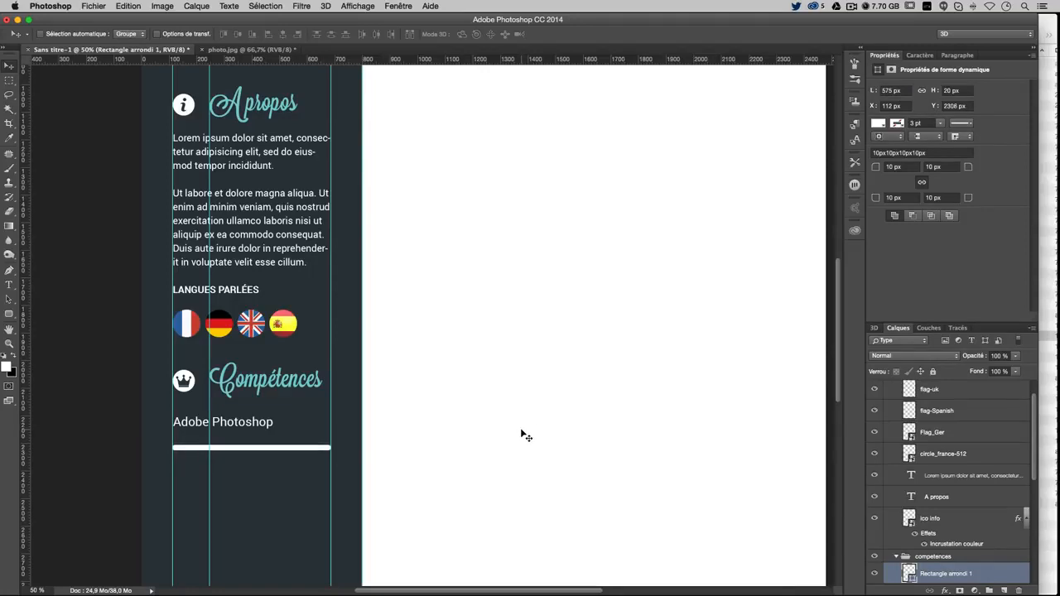
key(Up)
key(Up)
key(Up)
key(Up)
key(Up)
key(Up)
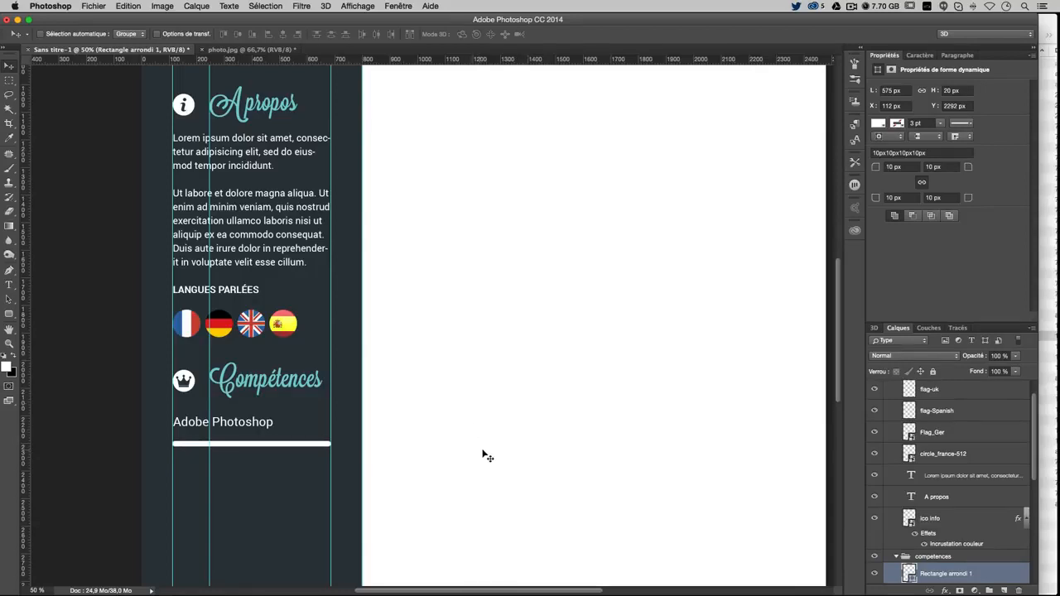
Rename the rounded rectangle layer to 'Dessous Bar'
double_click(946, 573)
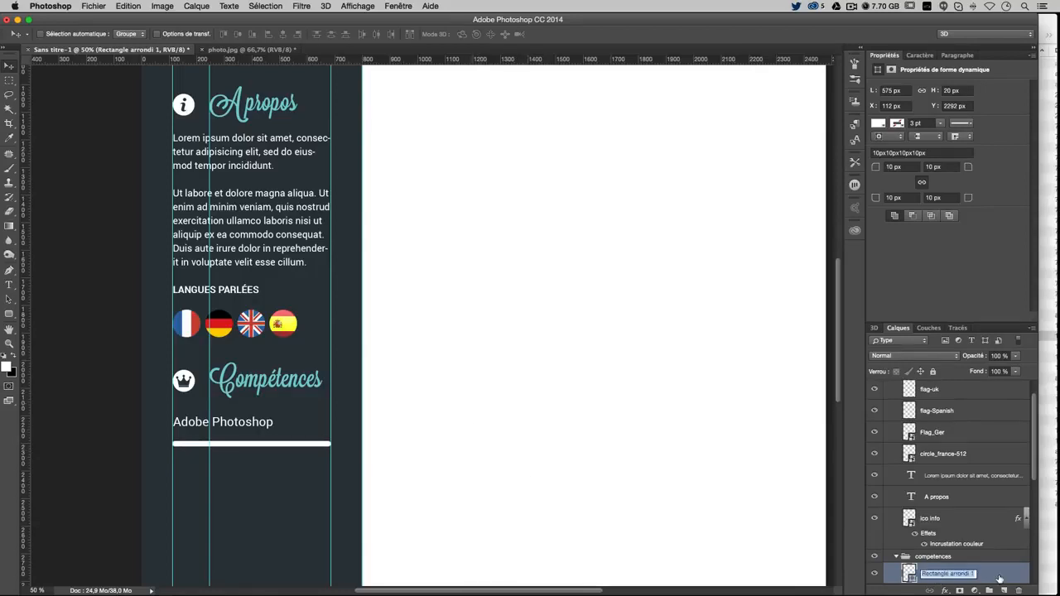
scroll(999, 579, down, 1)
text(bg)
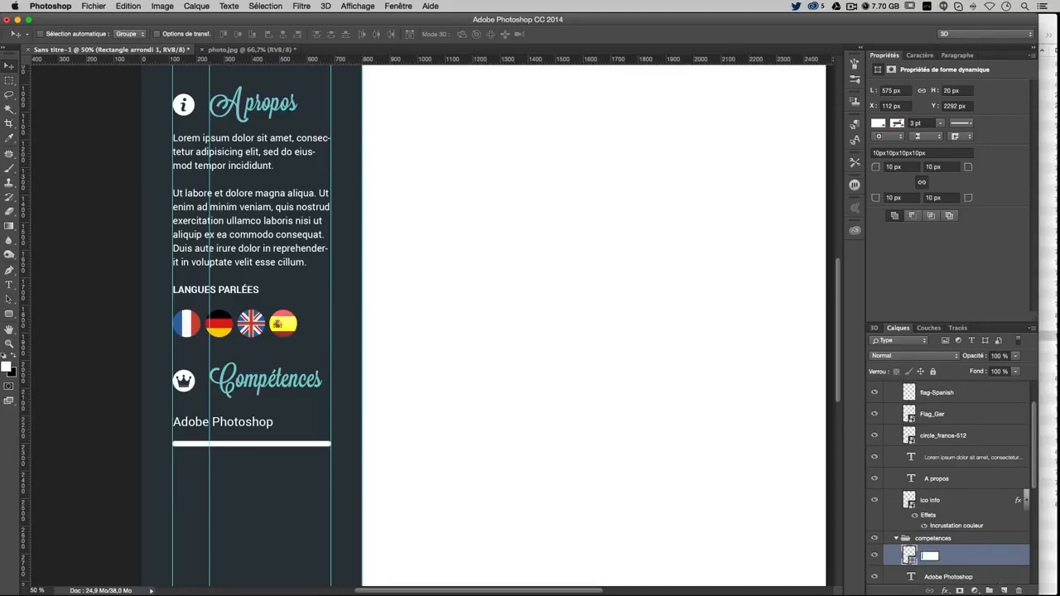
text(Dessious)
key(BackSpace)
key(BackSpace)
key(BackSpace)
text(ous Bar)
key(Return)
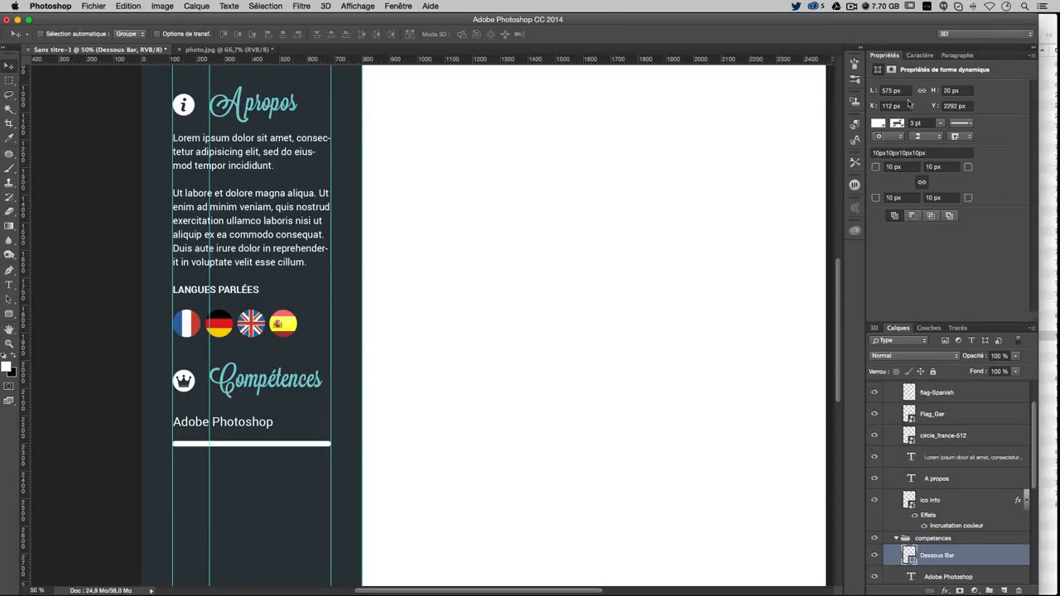
Fill the bar with a slightly darkened sample of the sidebar background, #101416
double_click(911, 555)
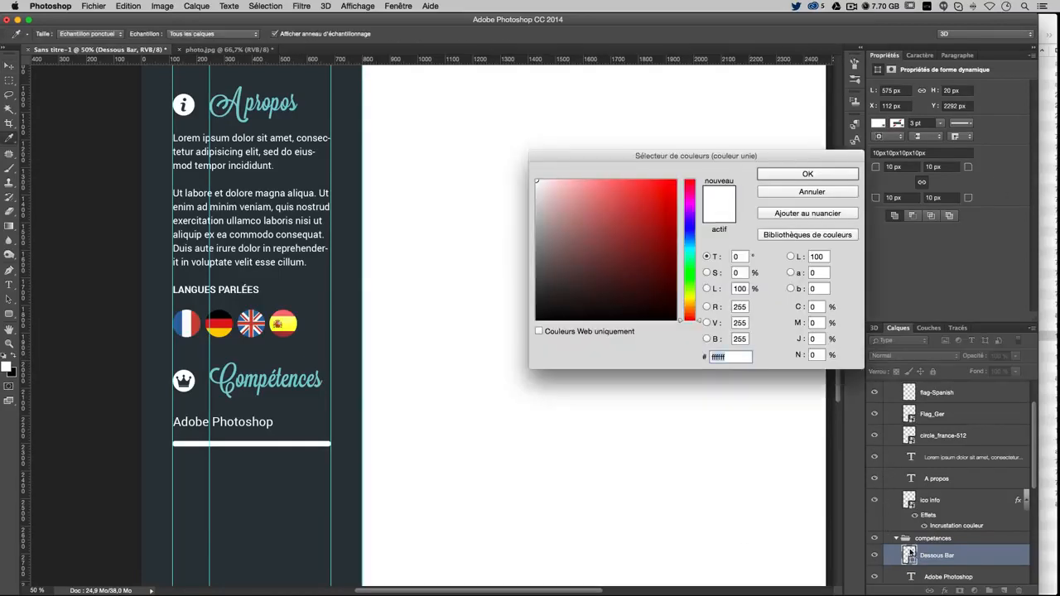
click(276, 473)
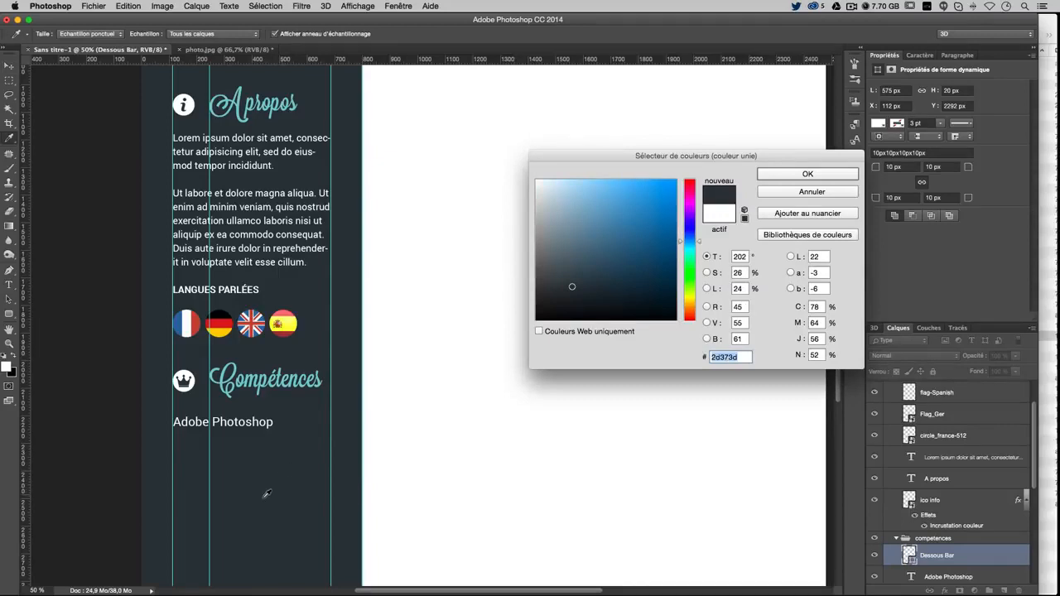
drag(573, 289, 571, 308)
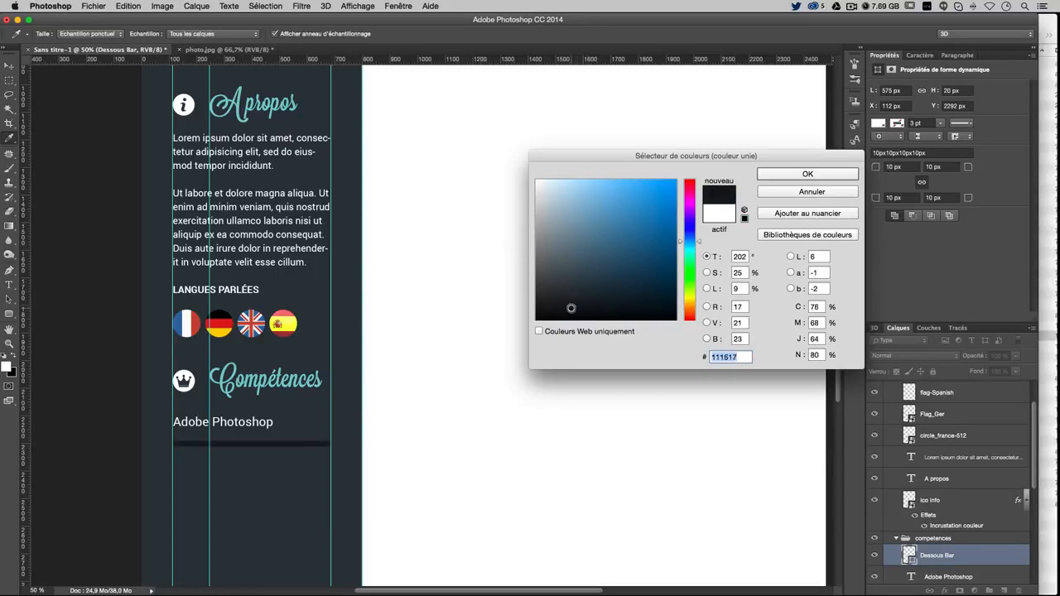
click(809, 174)
Set the bar's height to 25 px and duplicate it as Dessous Bar copie
key(v)
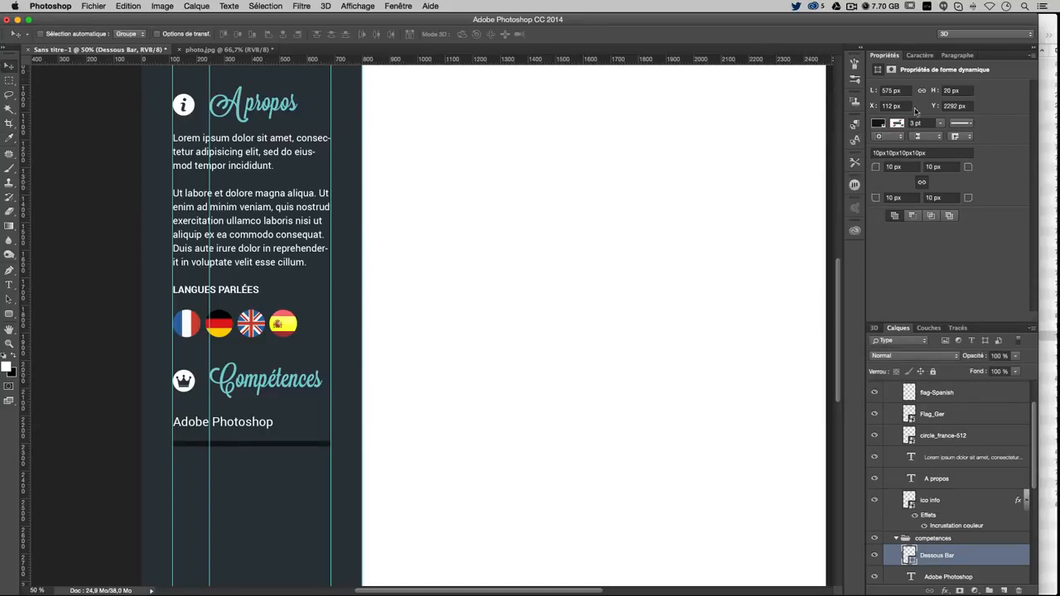
click(953, 91)
text(25)
key(Return)
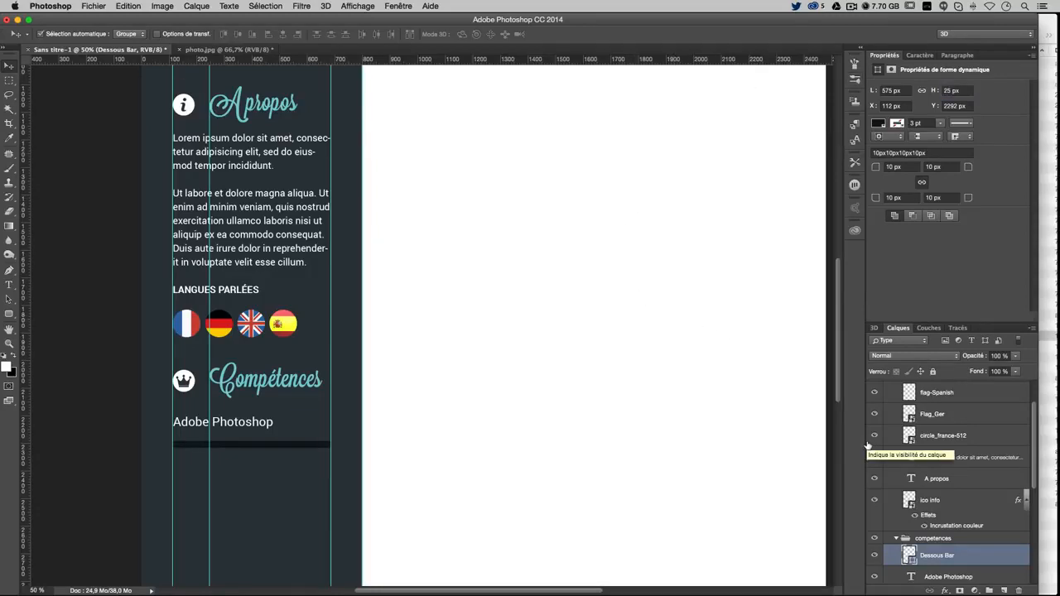
key(super+j)
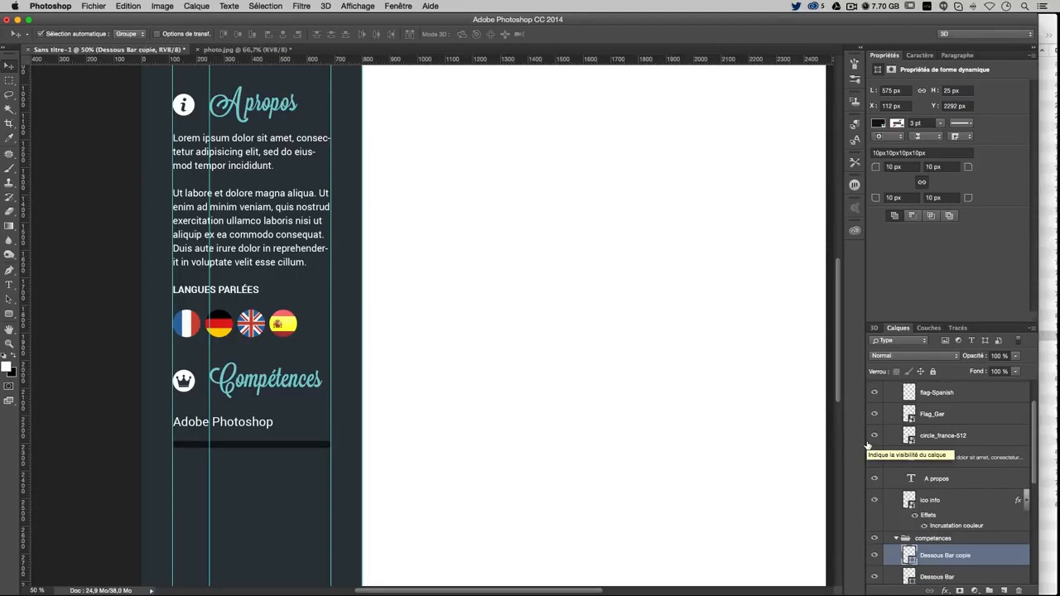
Recolour the copied bar's fill to blue
double_click(908, 555)
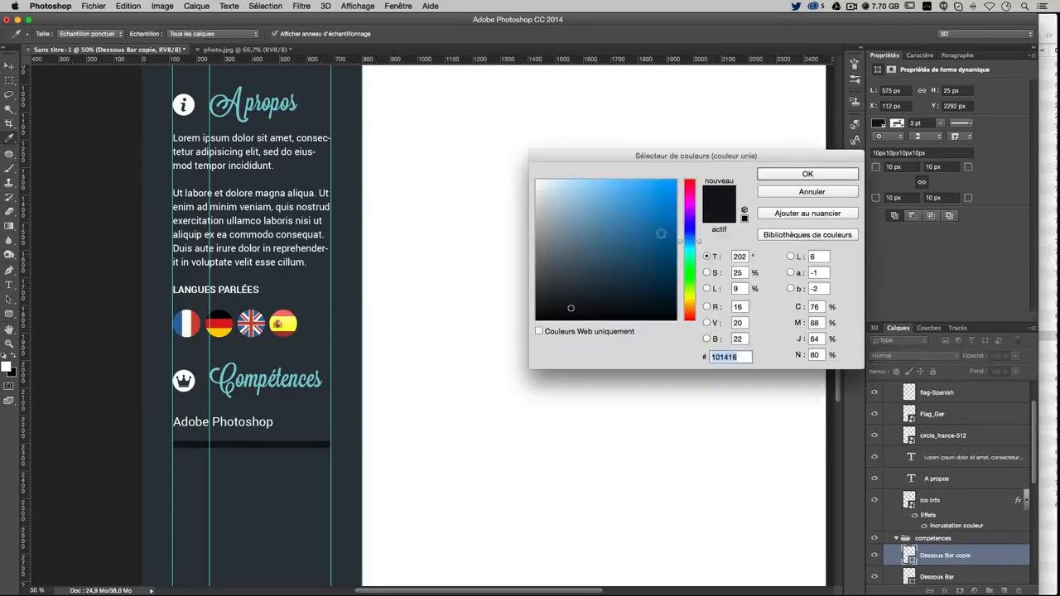
click(658, 188)
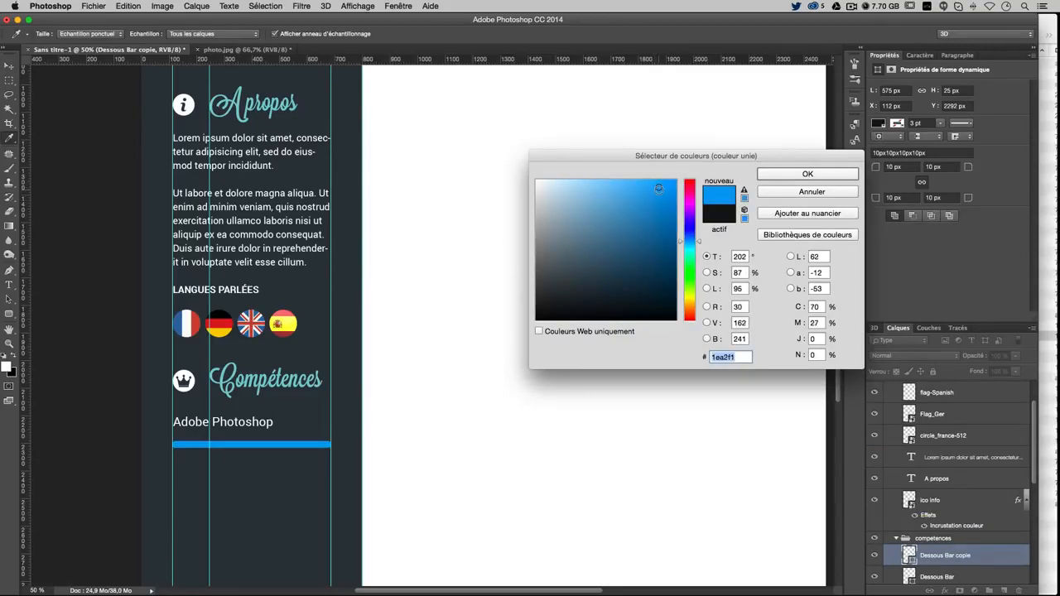
click(795, 174)
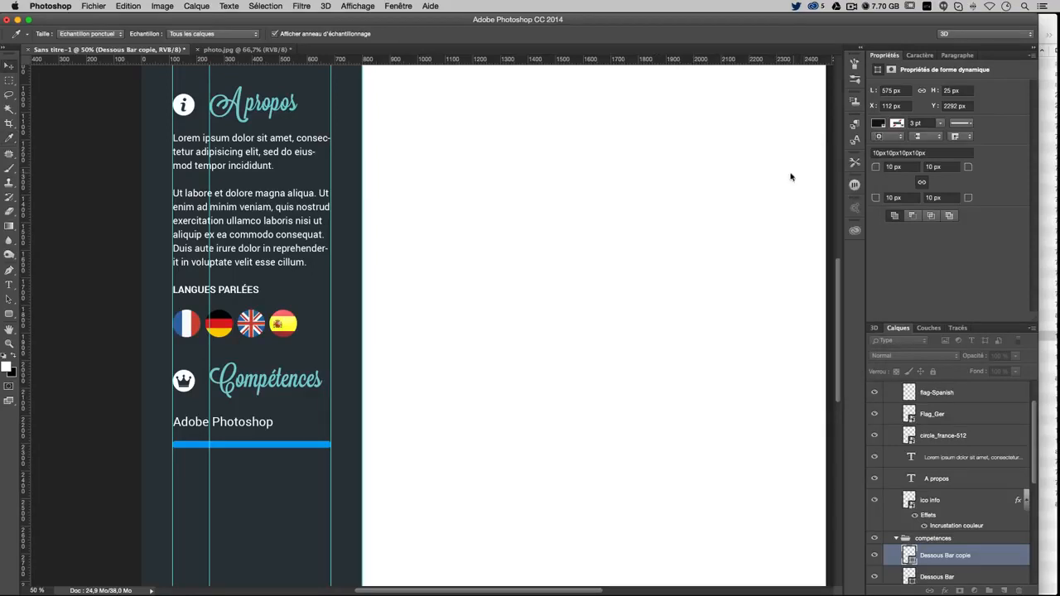
double_click(910, 555)
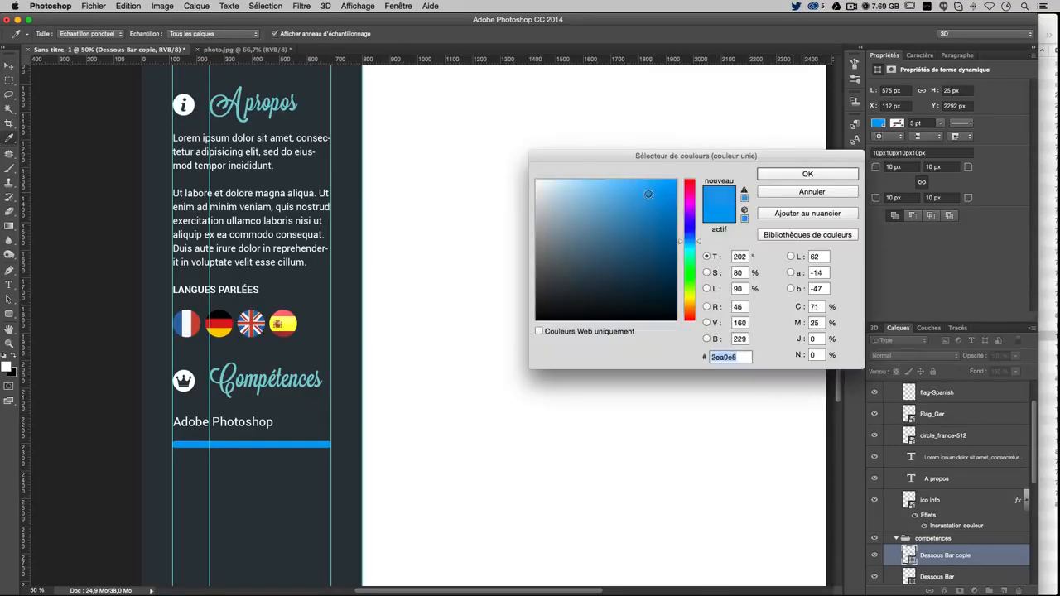
click(712, 357)
drag(711, 357, 743, 352)
click(807, 174)
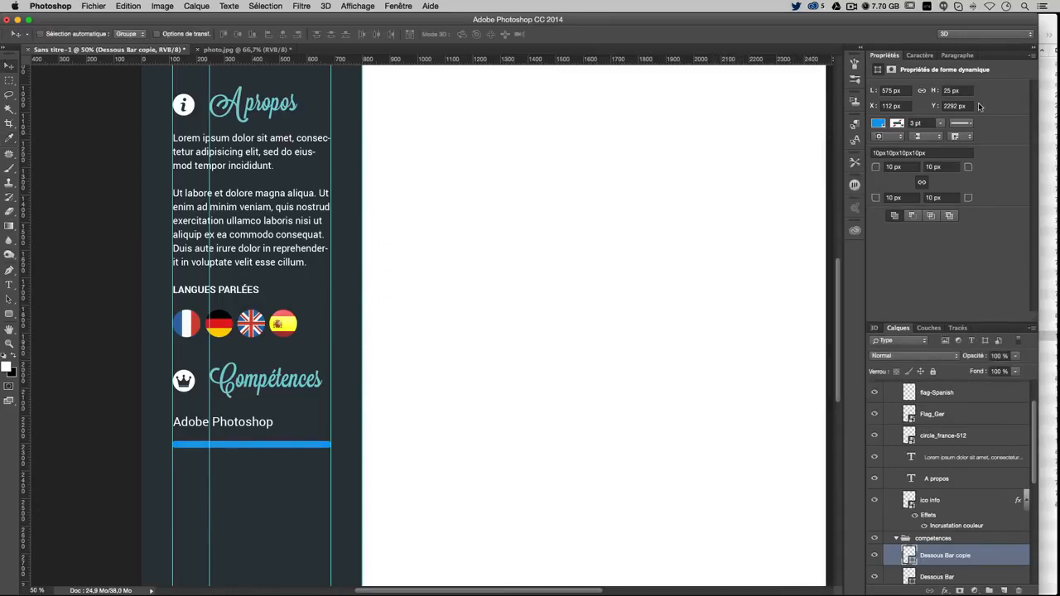
Shorten the blue bar to a 525 px width, undoing an extra free-transform shrink
click(953, 90)
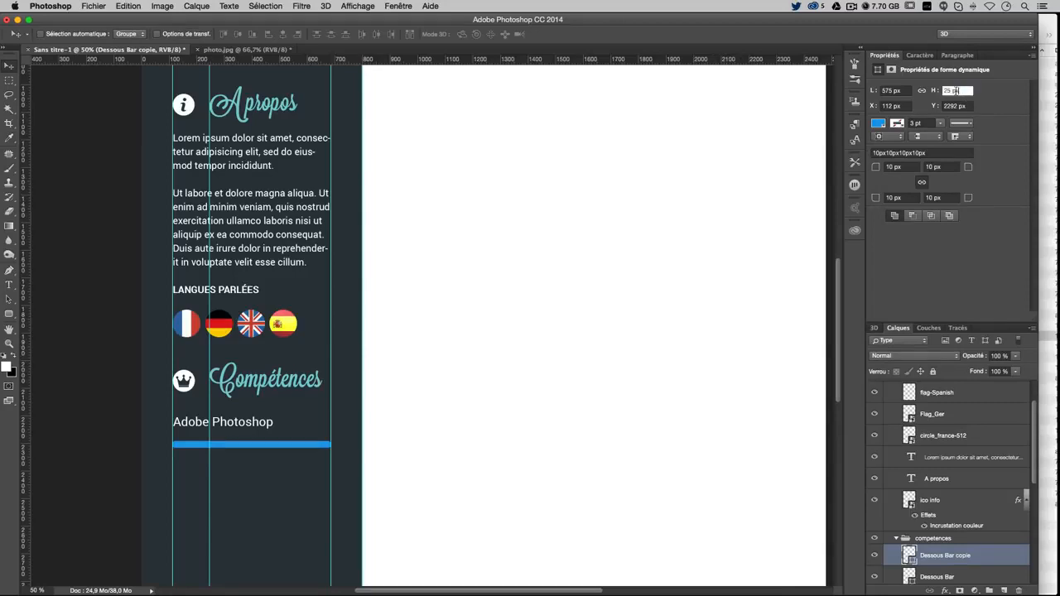
click(890, 91)
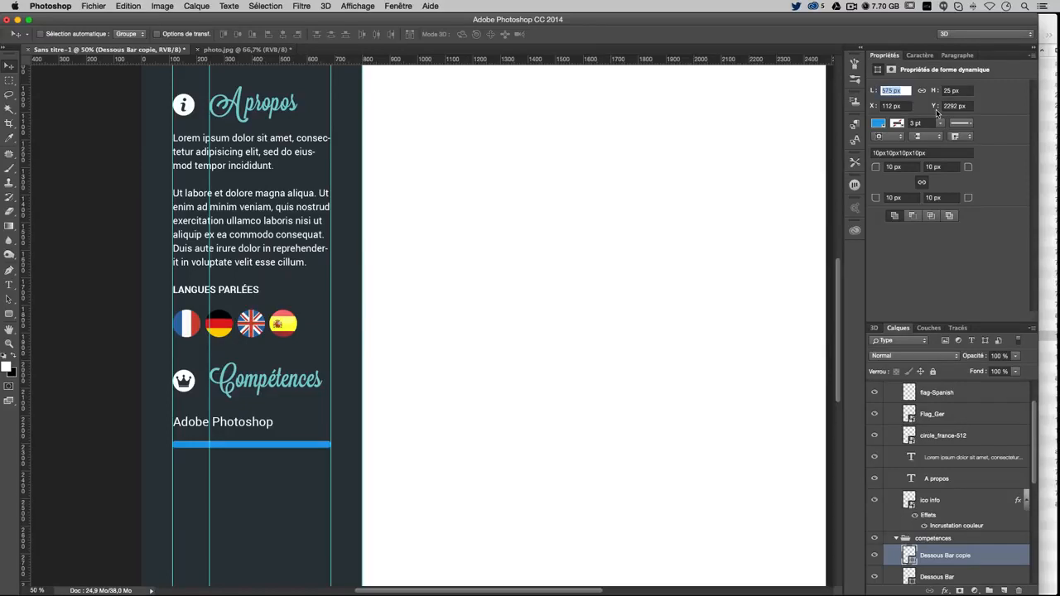
text(50)
key(Return)
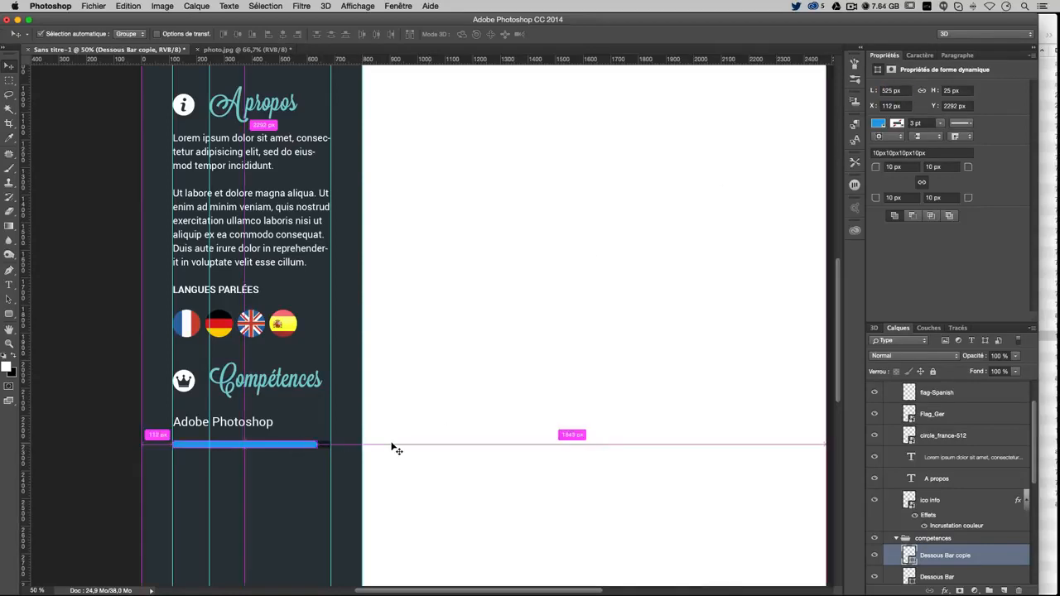
key(super+t)
drag(320, 445, 284, 447)
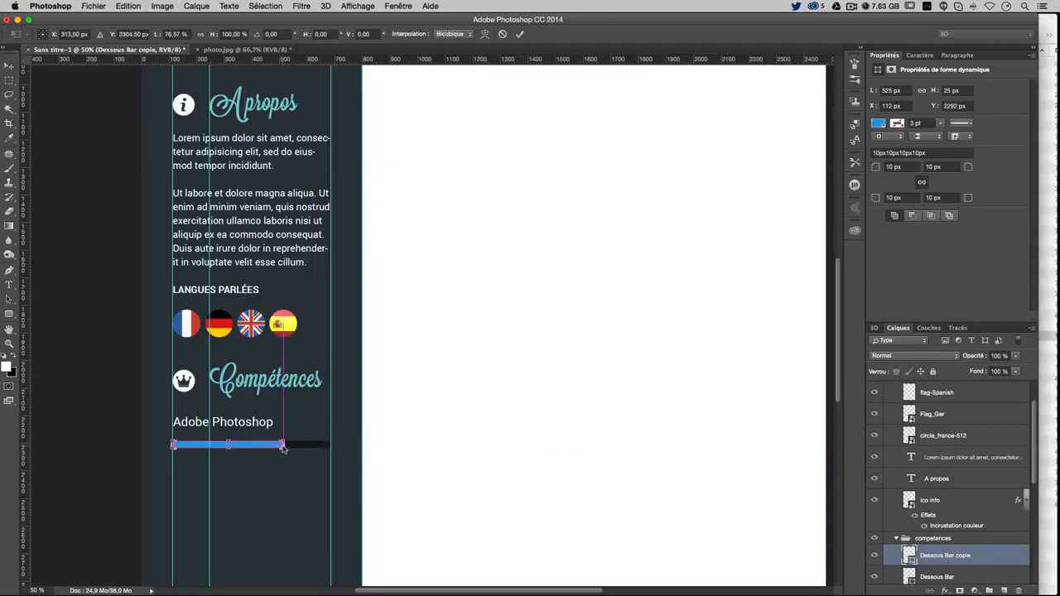
key(Return)
key(super+z)
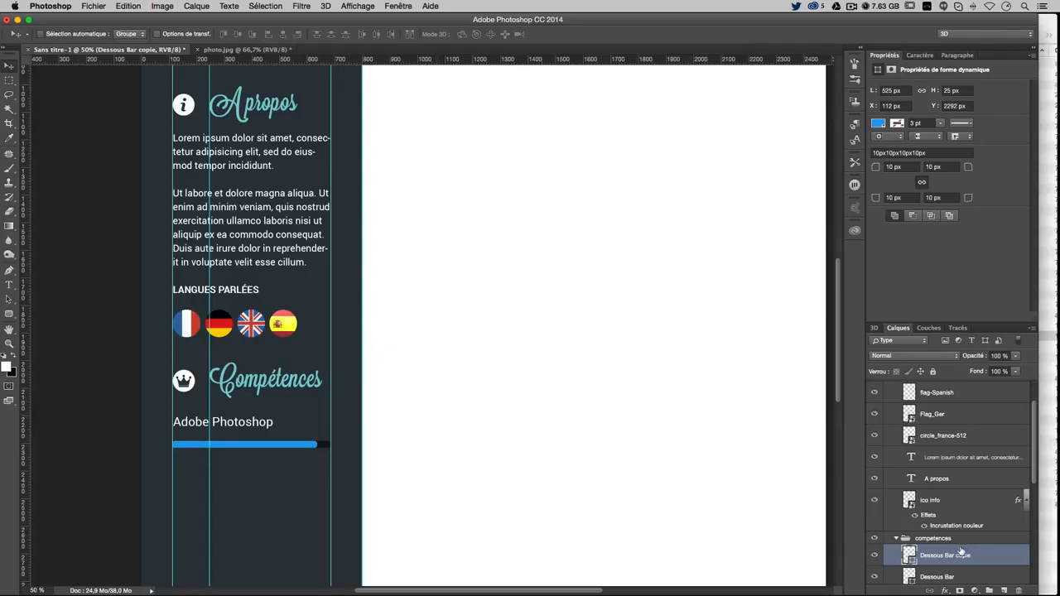
Nudge both bars up, then Alt-drag the Adobe Photoshop label and bars down as a second row
scroll(955, 573, down, 2)
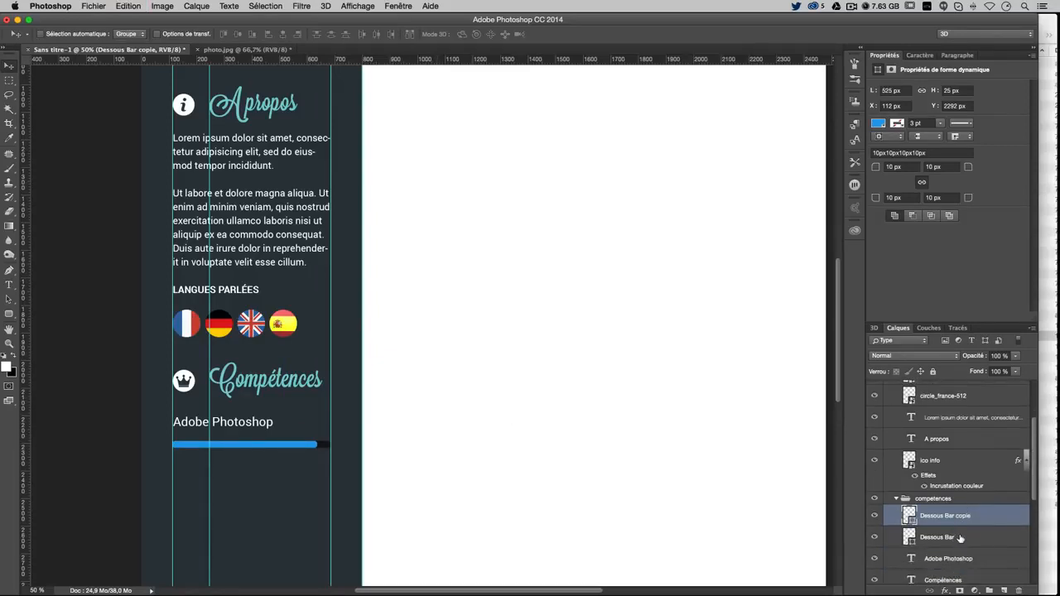
shift+click(961, 539)
key(Up)
key(Up)
key(Up)
key(Up)
key(Up)
key(Up)
key(Up)
key(Up)
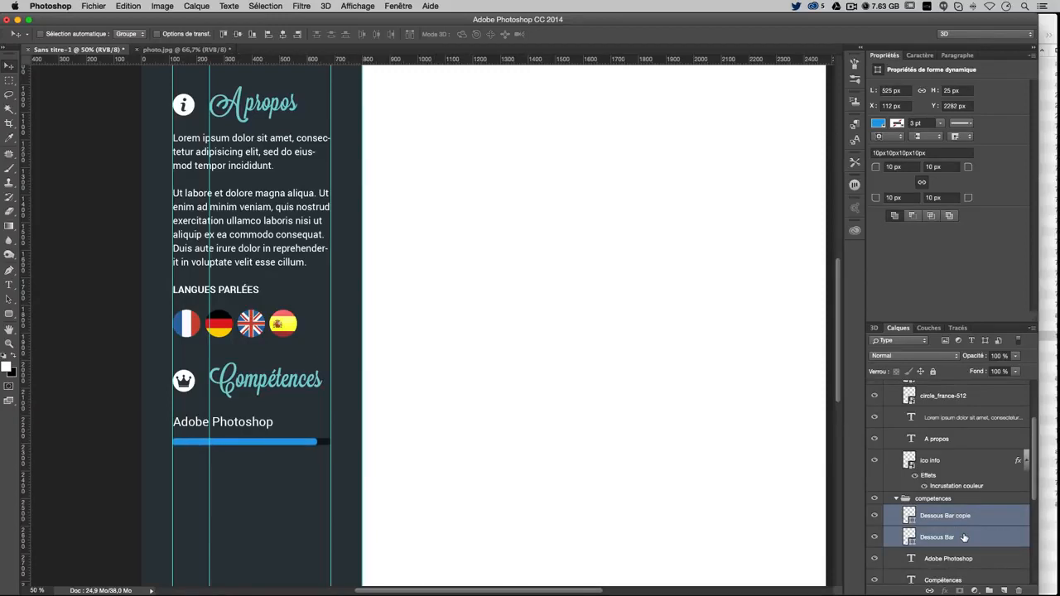
scroll(950, 513, down, 2)
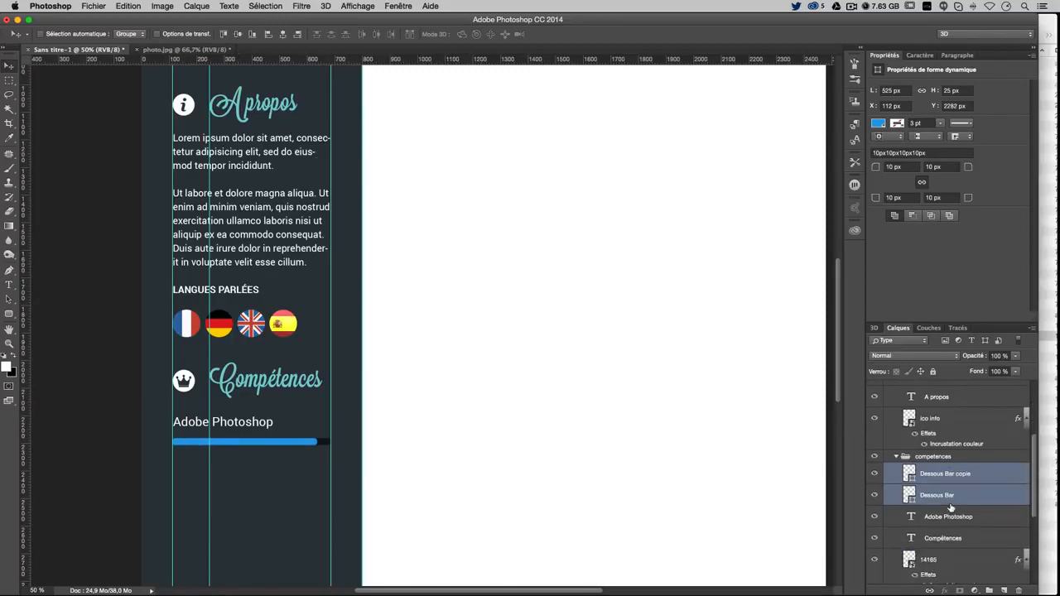
click(967, 519)
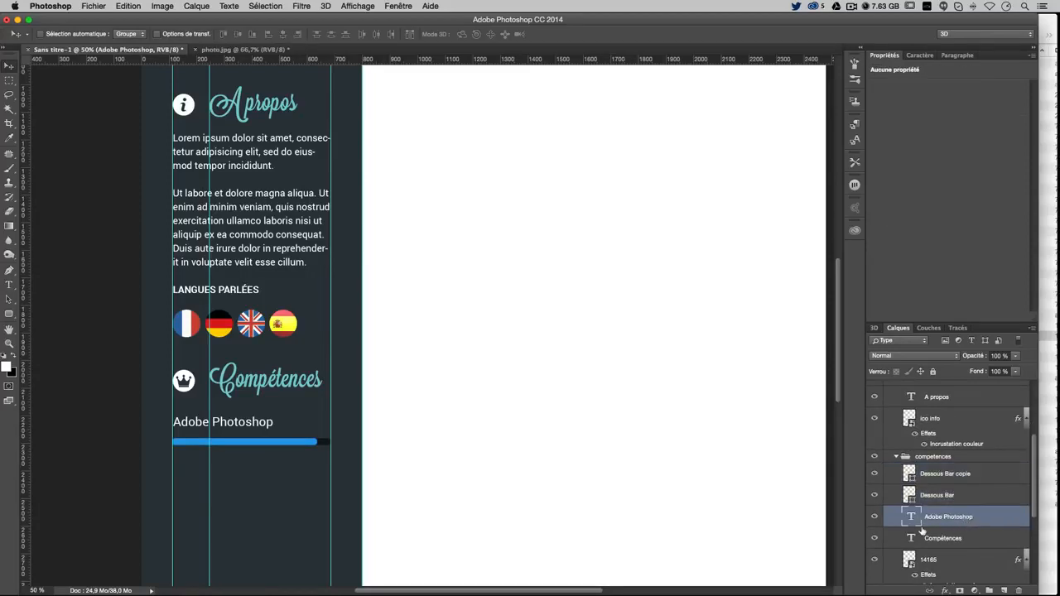
shift+click(961, 476)
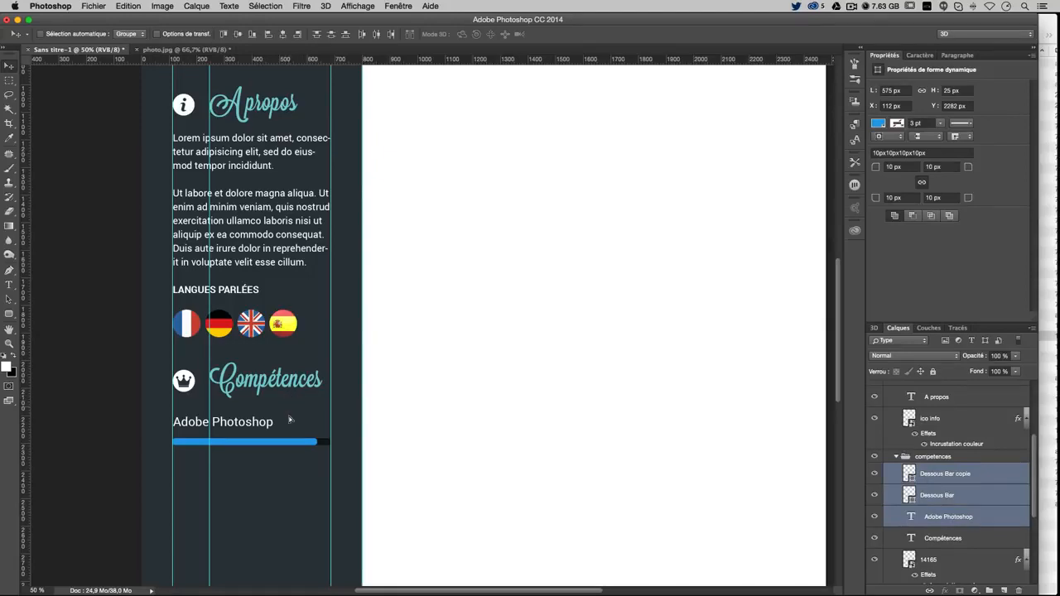
drag(289, 420, 282, 448)
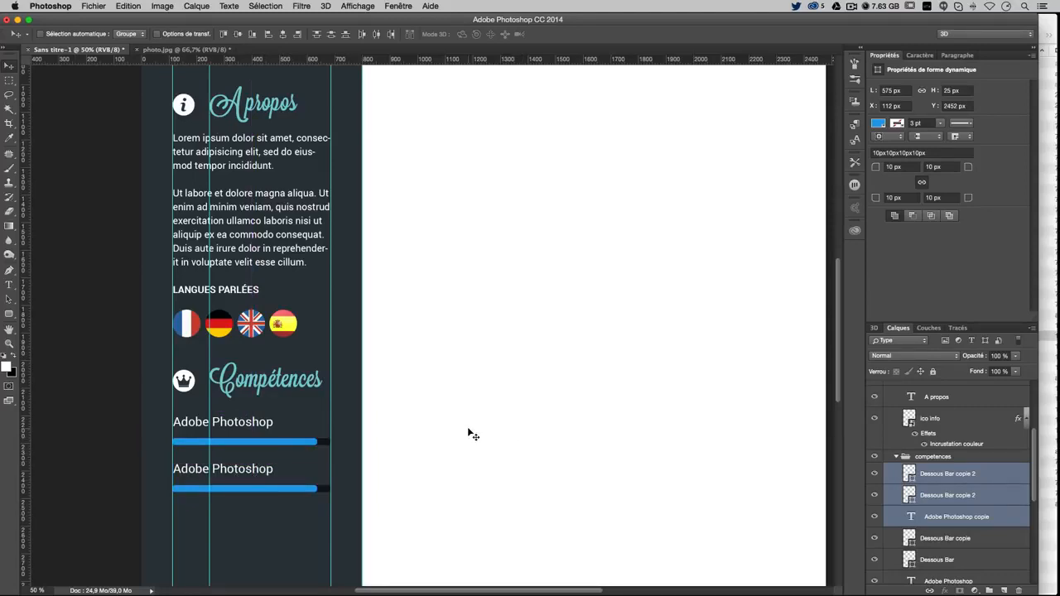
Change the second label's text from Adobe Photoshop to Adobe Illustrator
click(9, 284)
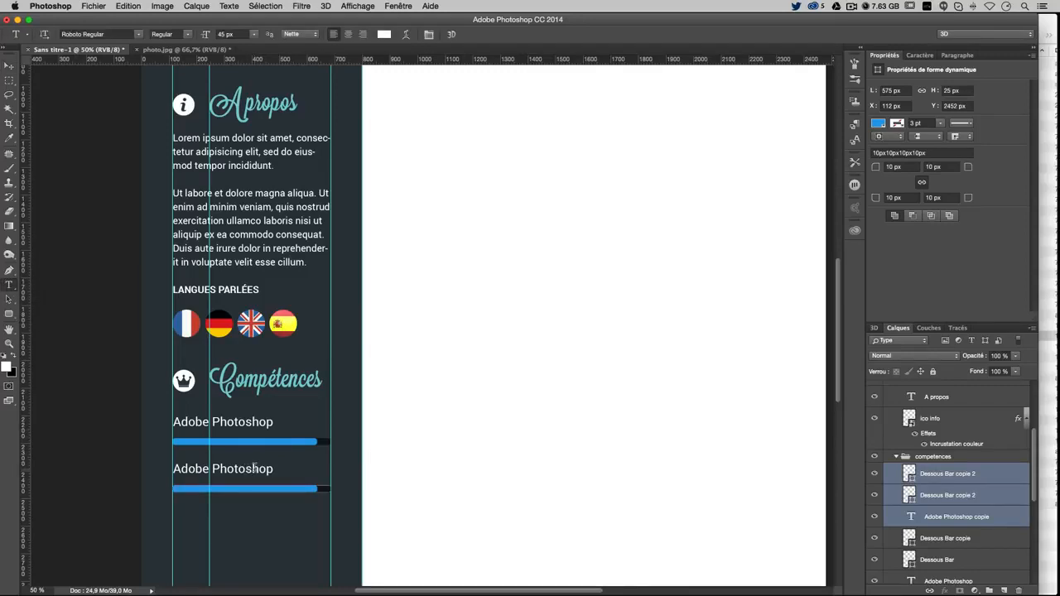
double_click(254, 468)
text(Illustrator)
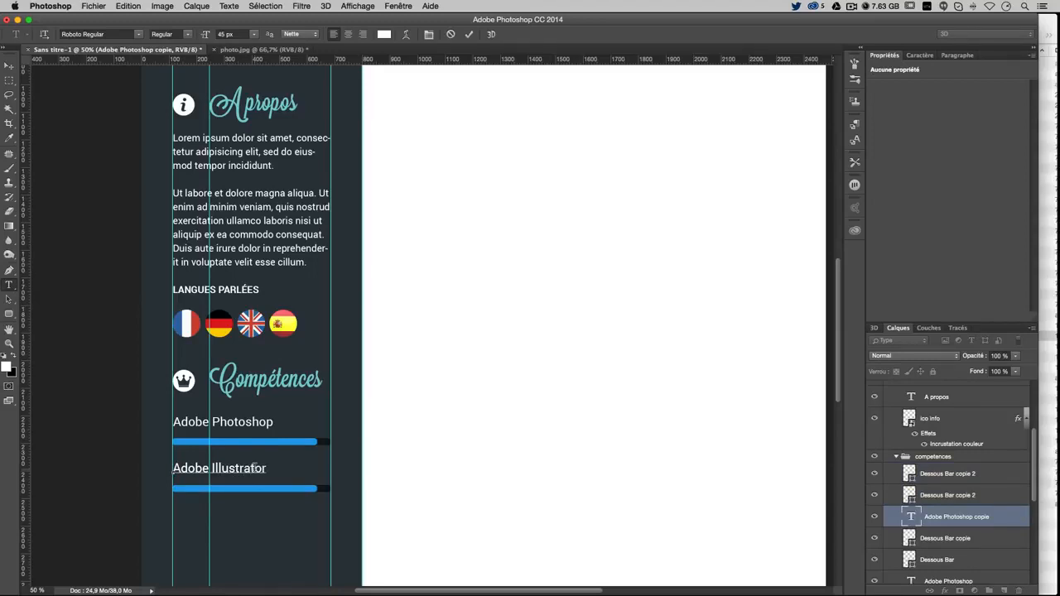
scroll(745, 439, down, 1)
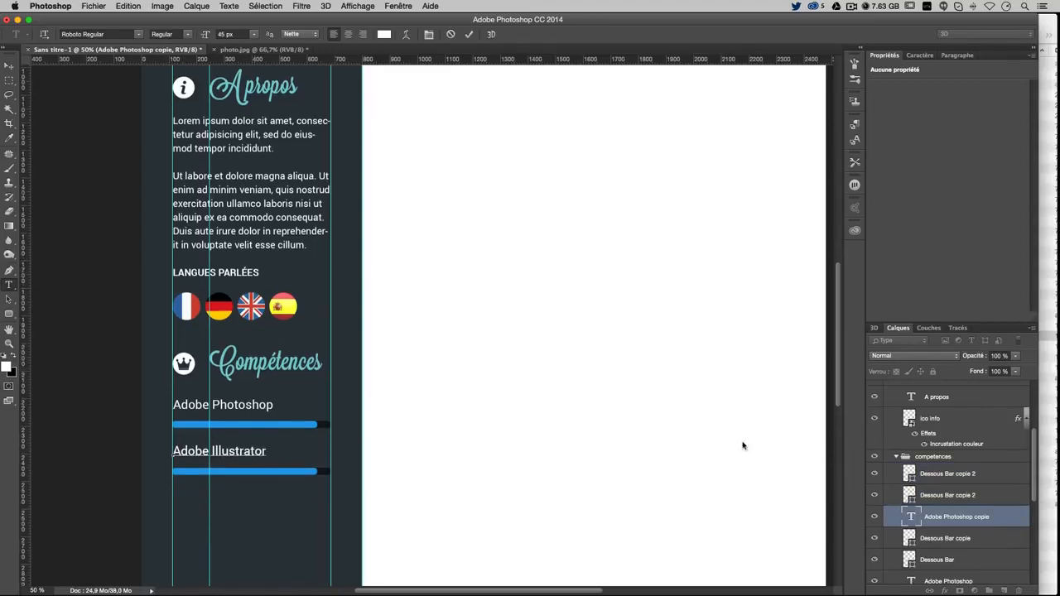
click(8, 64)
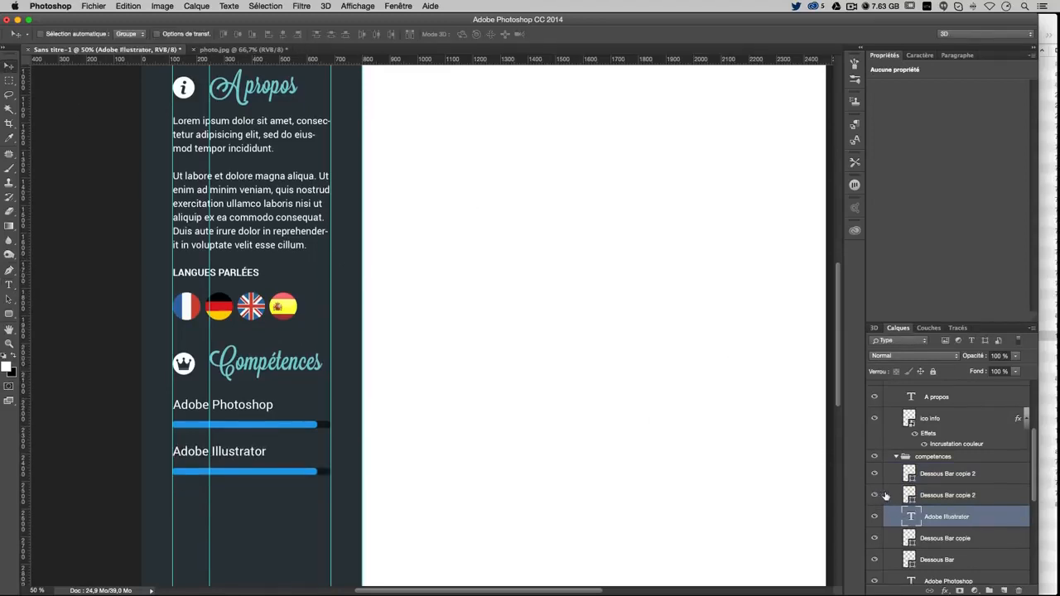
Recolour the second row's blue progress bar to orange #ebaf2d
click(985, 500)
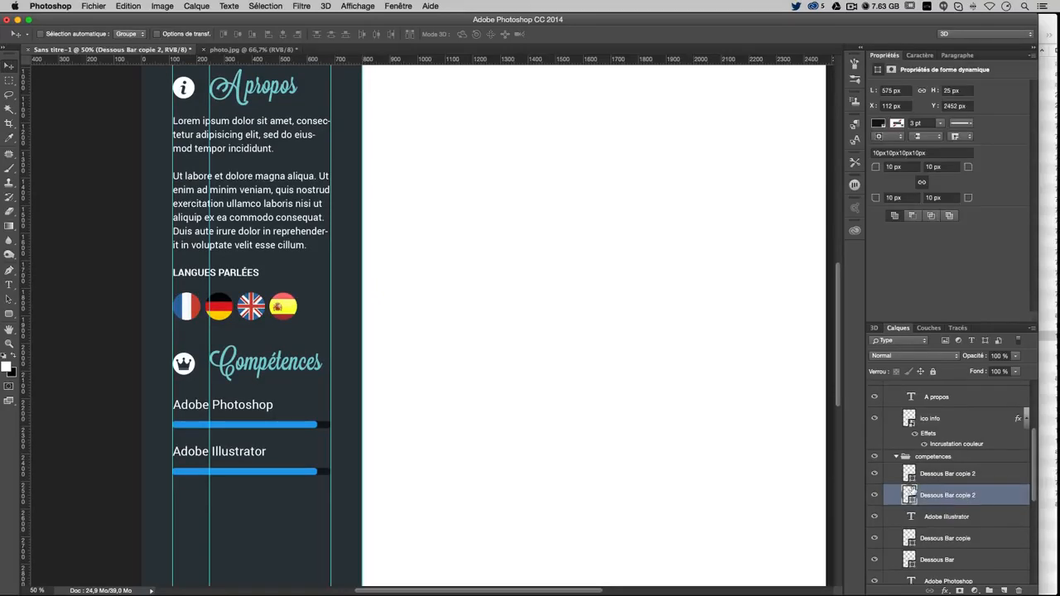
click(960, 478)
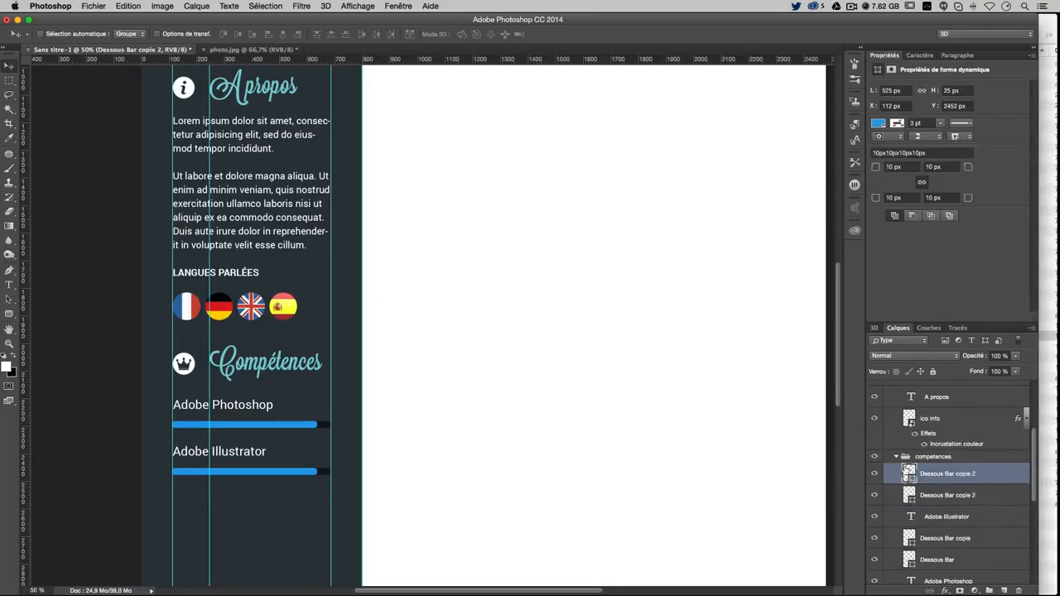
double_click(908, 472)
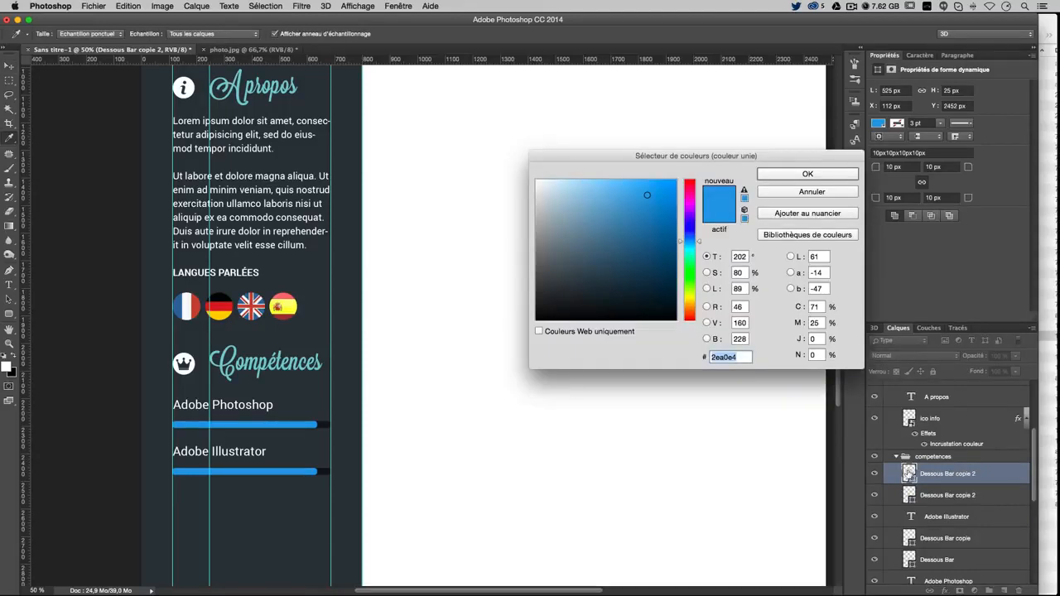
click(694, 306)
click(649, 190)
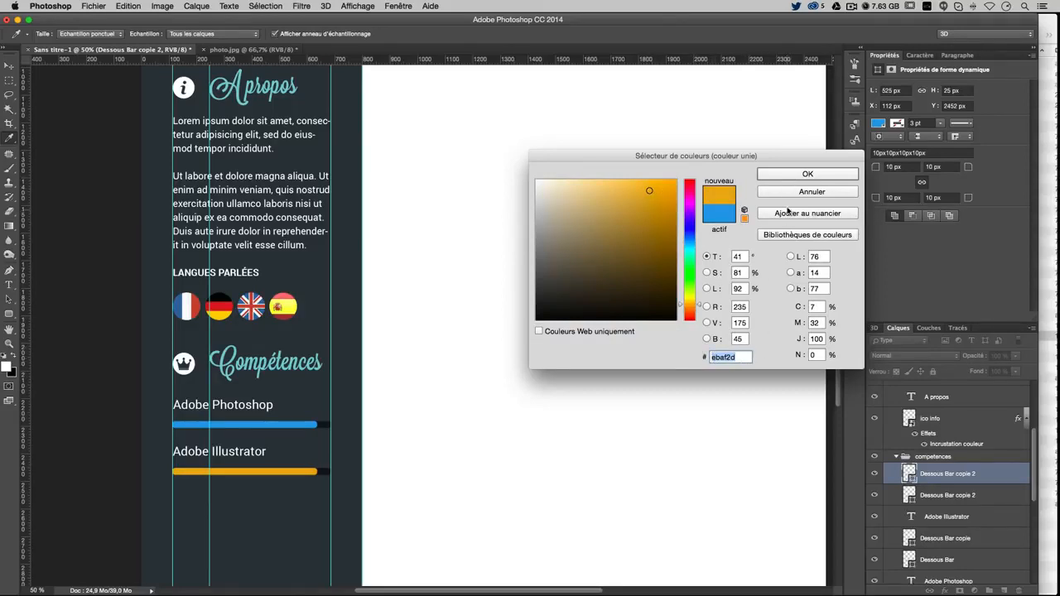
click(801, 174)
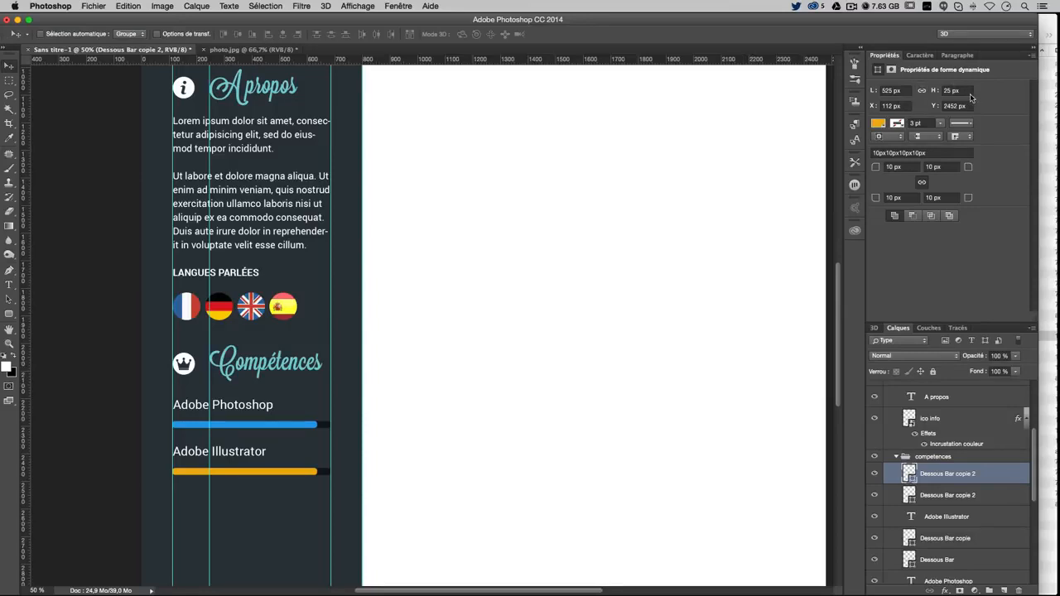
Shorten the orange Illustrator skill bar to 450 px wide, checking the layout without guides
drag(908, 92, 726, 96)
text(500)
key(Return)
text(450)
key(Return)
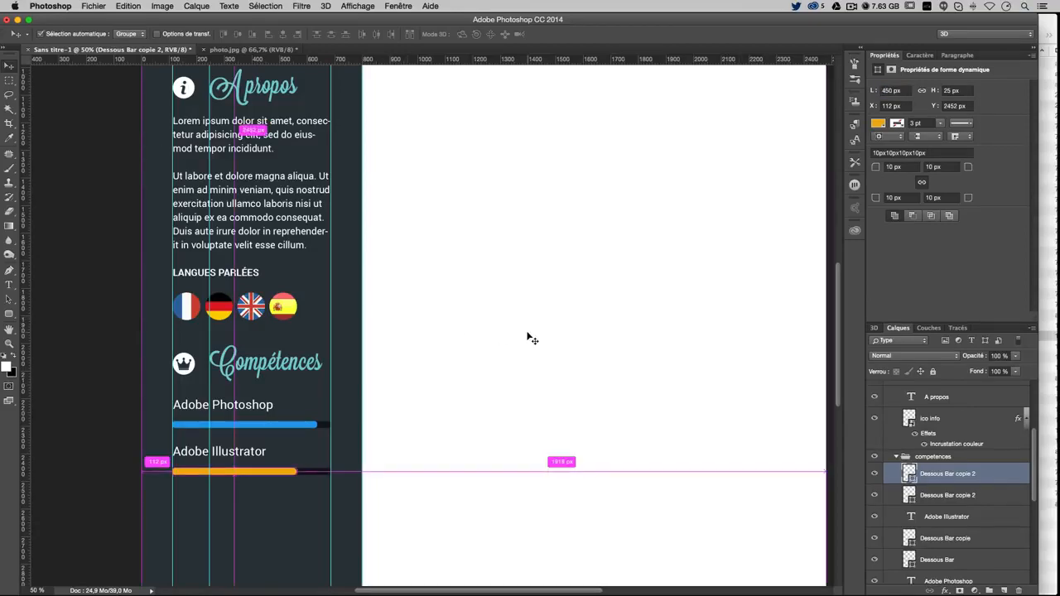
key(super+semicolon)
key(super+minus)
key(super+minus)
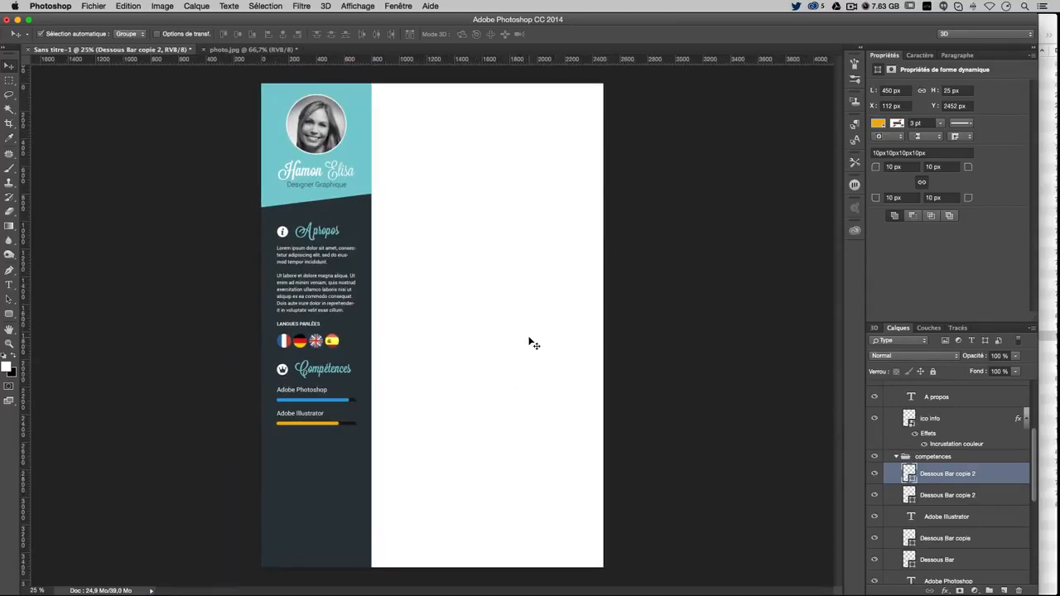
key(super+plus)
key(super+plus)
scroll(535, 344, down, 3)
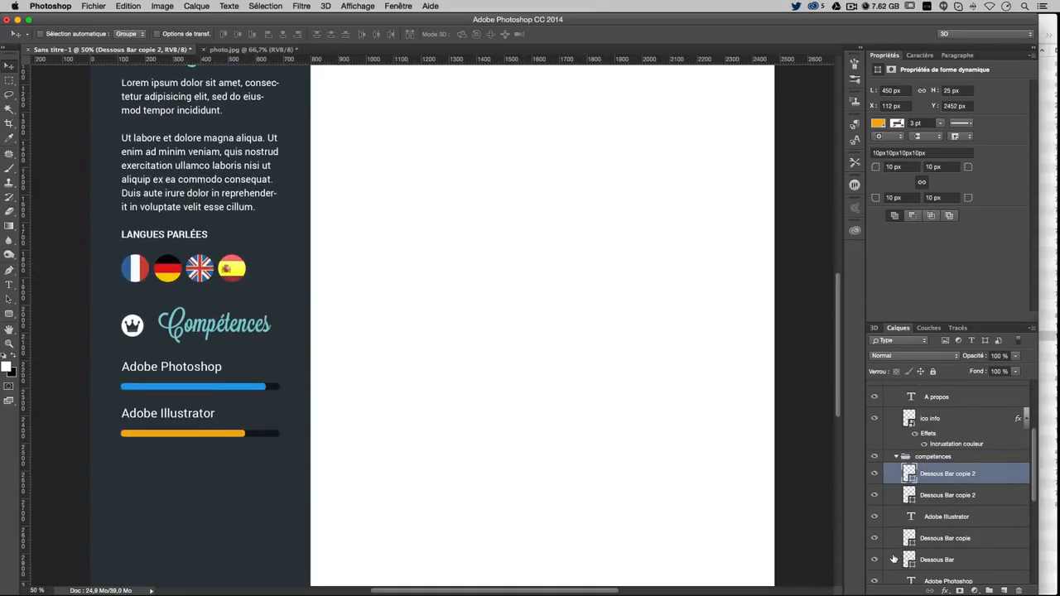
Rename the Photoshop and Illustrator fill layers 'Bar ps' and 'Bar ai'
click(945, 539)
double_click(945, 538)
drag(946, 538, 917, 538)
key(BackSpace)
key(Delete)
double_click(940, 538)
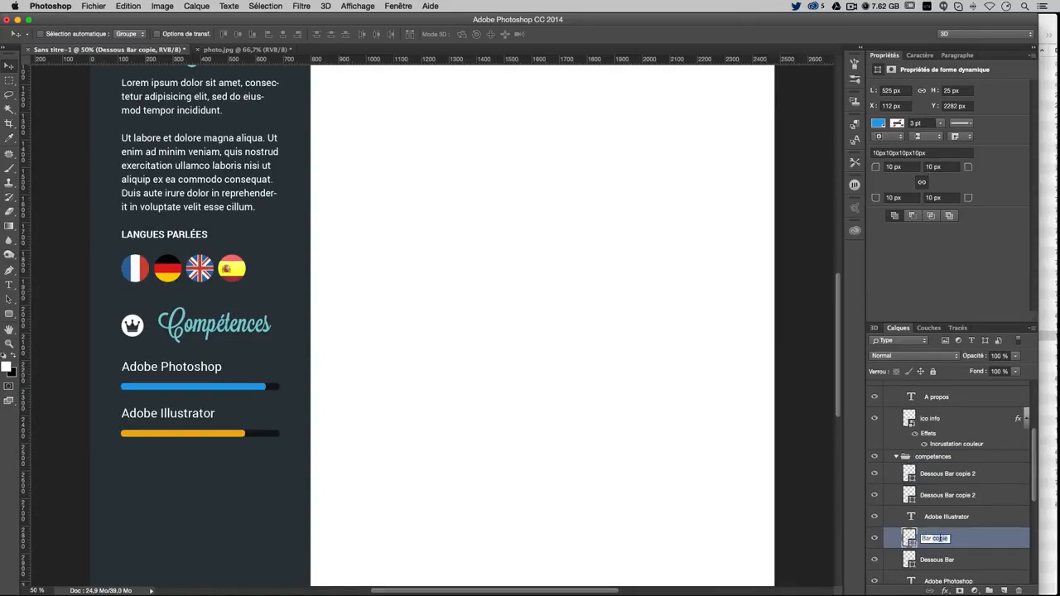
text(ps)
key(Return)
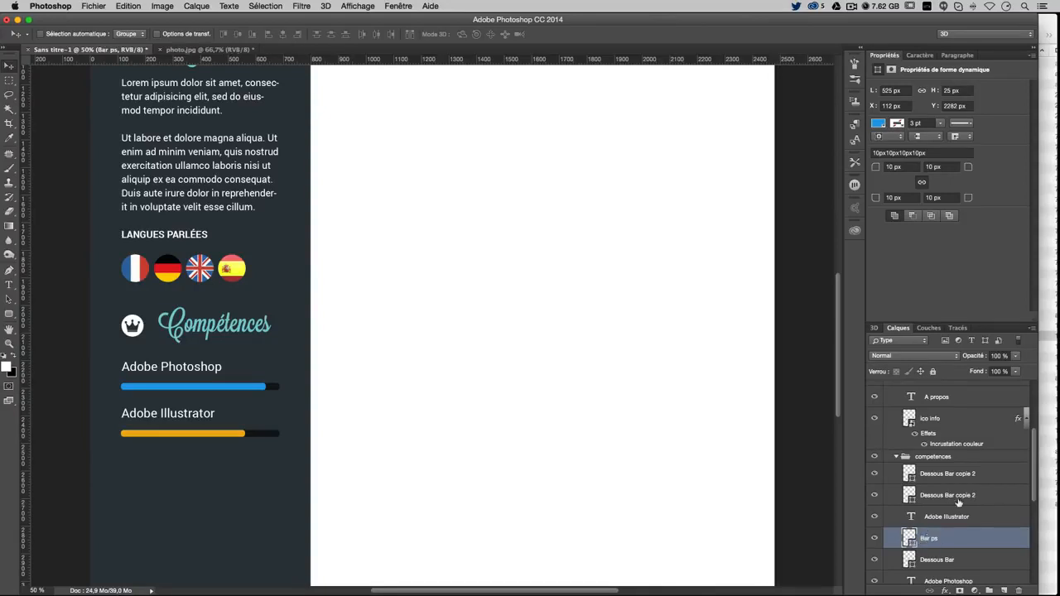
double_click(959, 474)
text(Bar ai)
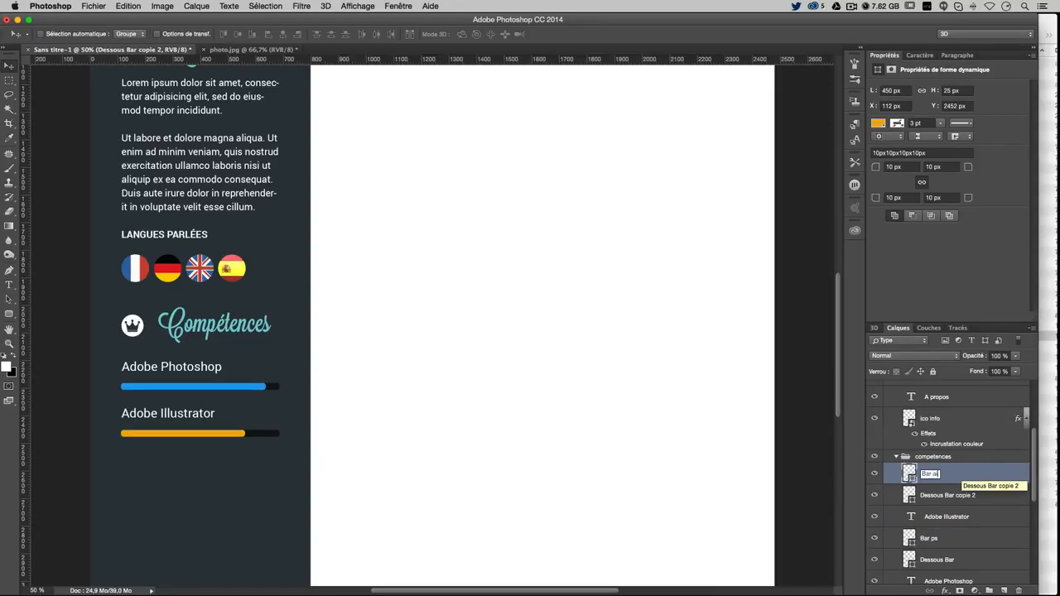
key(Return)
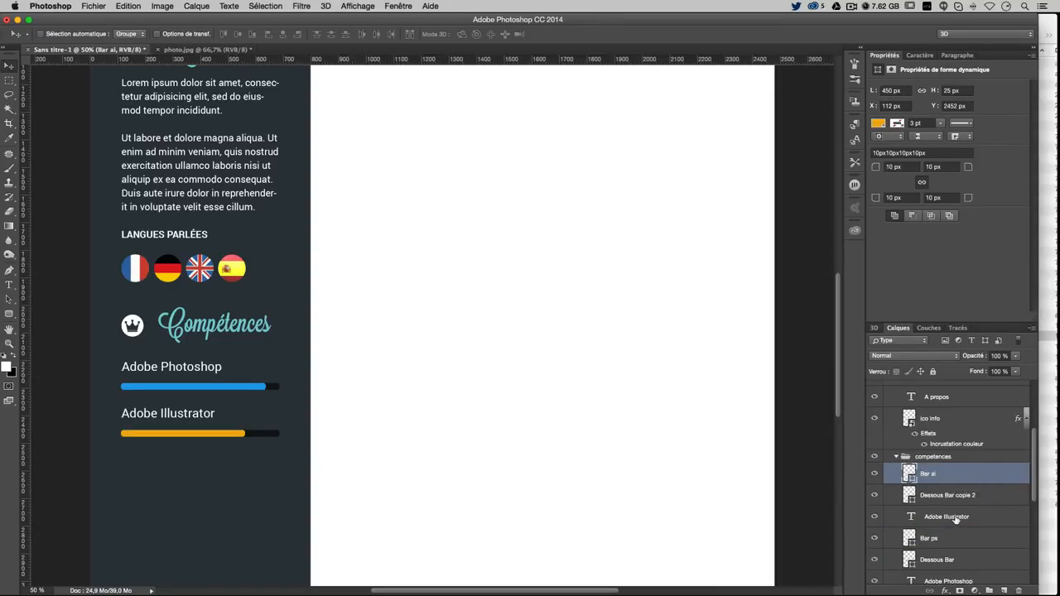
shift+click(955, 518)
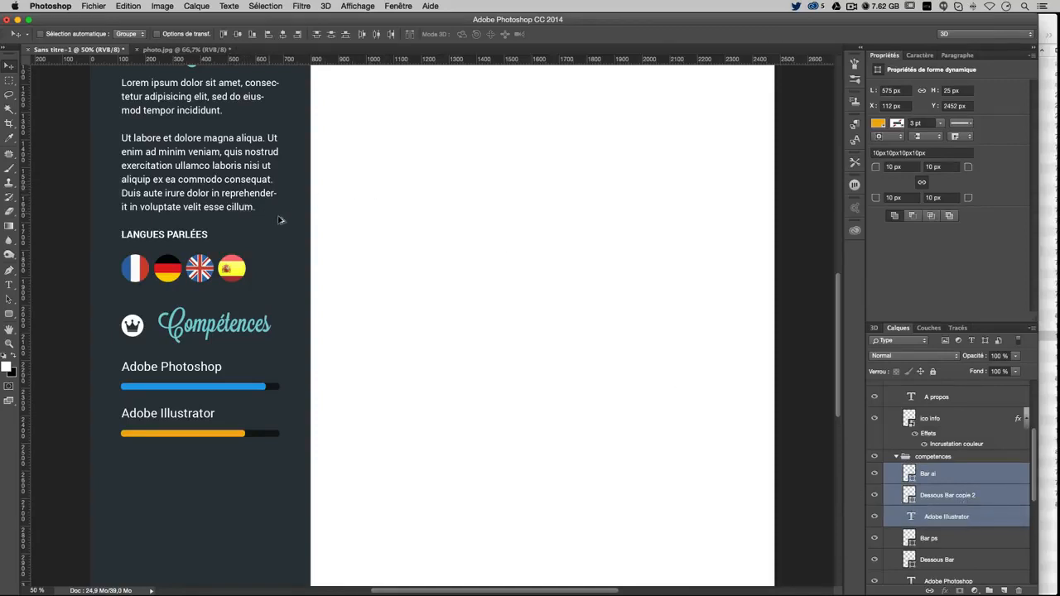
Duplicate the Illustrator row below it and relabel the copy Adobe Dreamweaver
drag(280, 220, 277, 268)
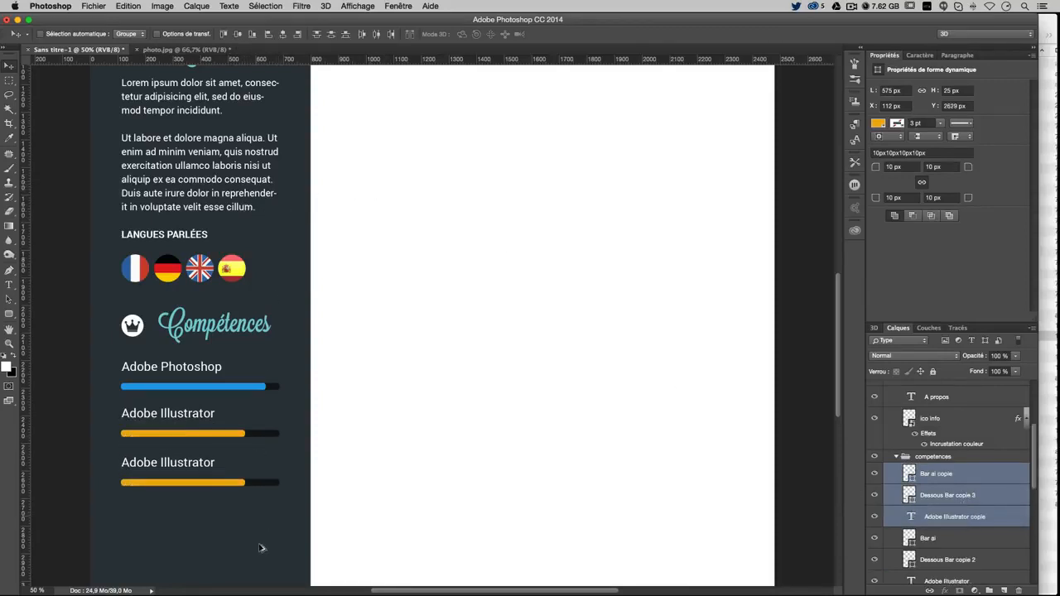
key(super+semicolon)
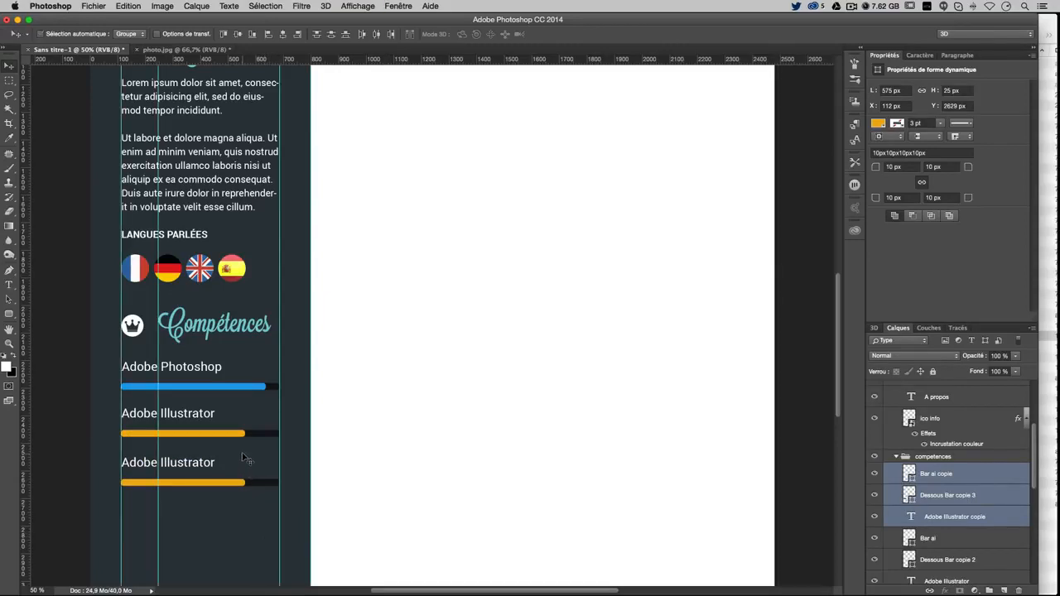
drag(243, 458, 243, 456)
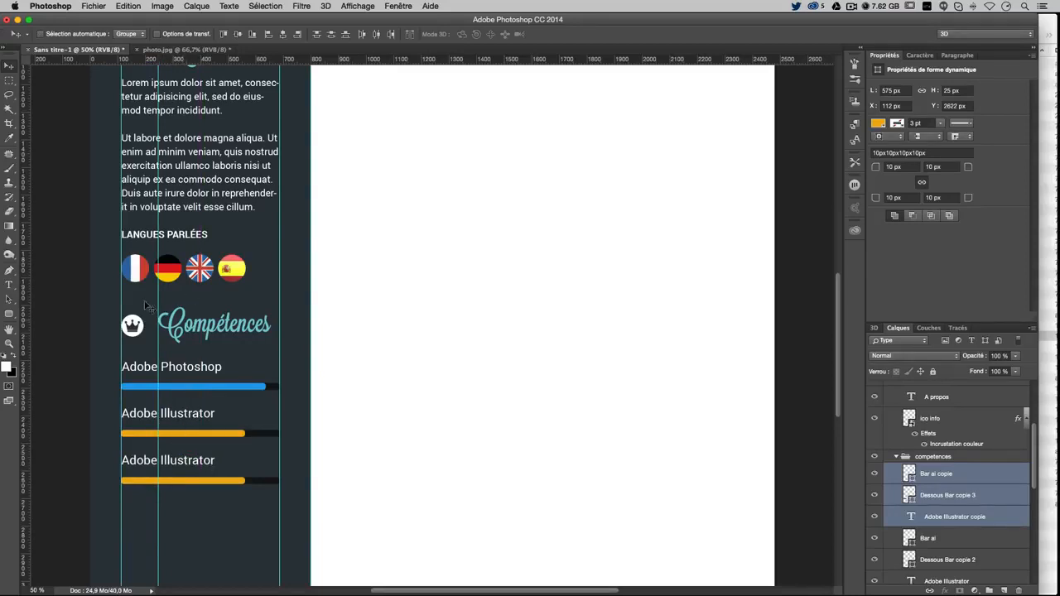
click(9, 285)
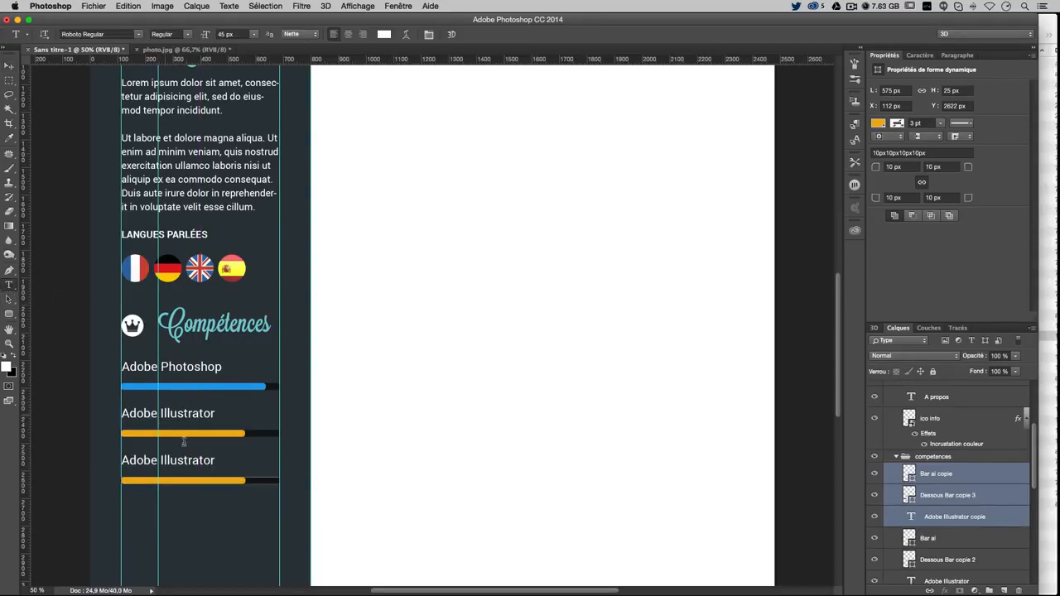
double_click(186, 459)
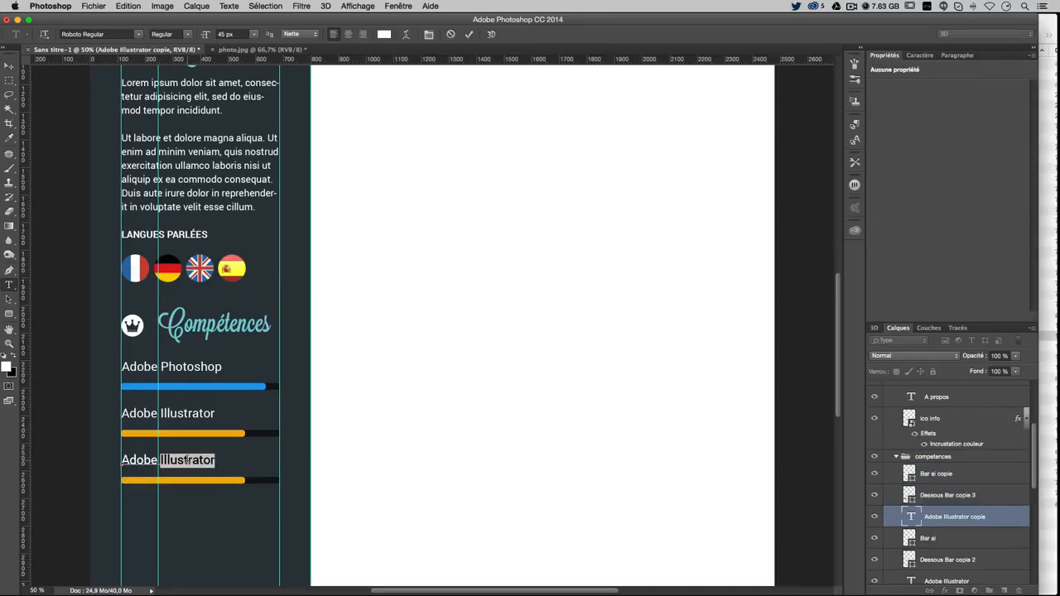
text(Drea)
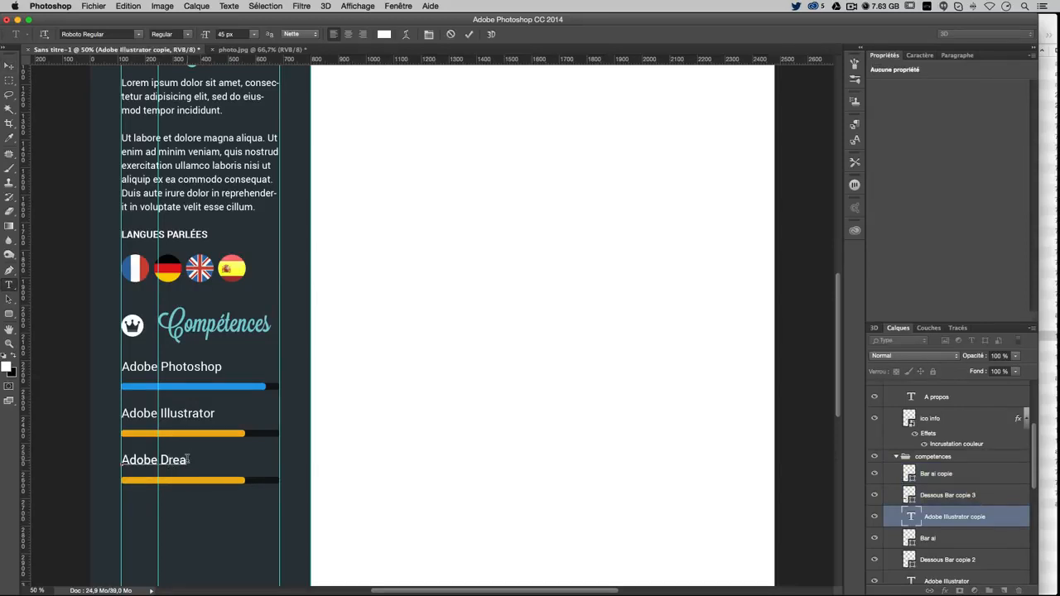
text(mweaver)
click(8, 64)
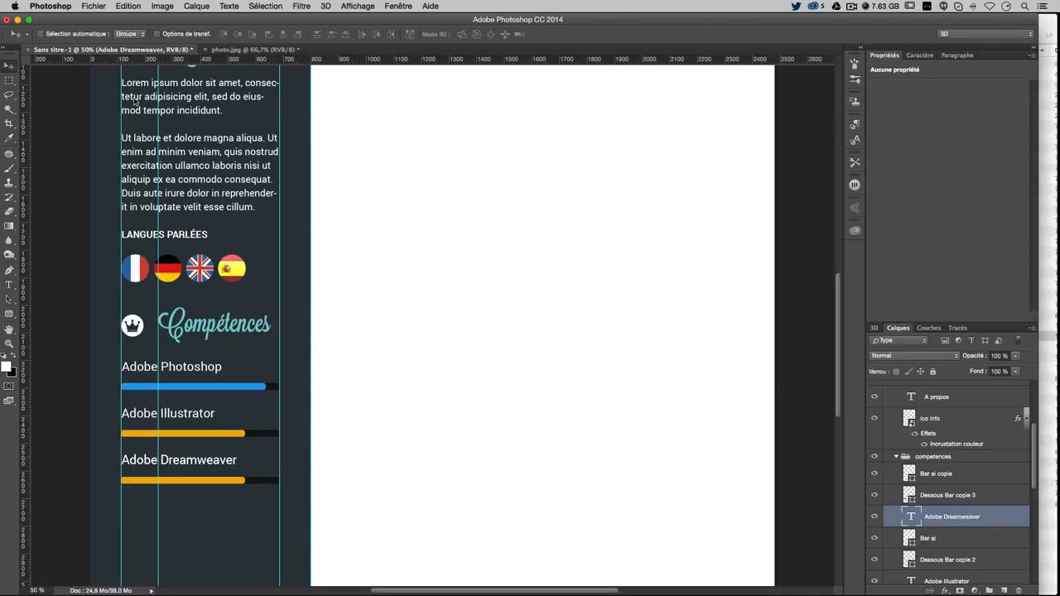
Rename the copied bar layer to 'Bar dw'
click(936, 475)
double_click(937, 474)
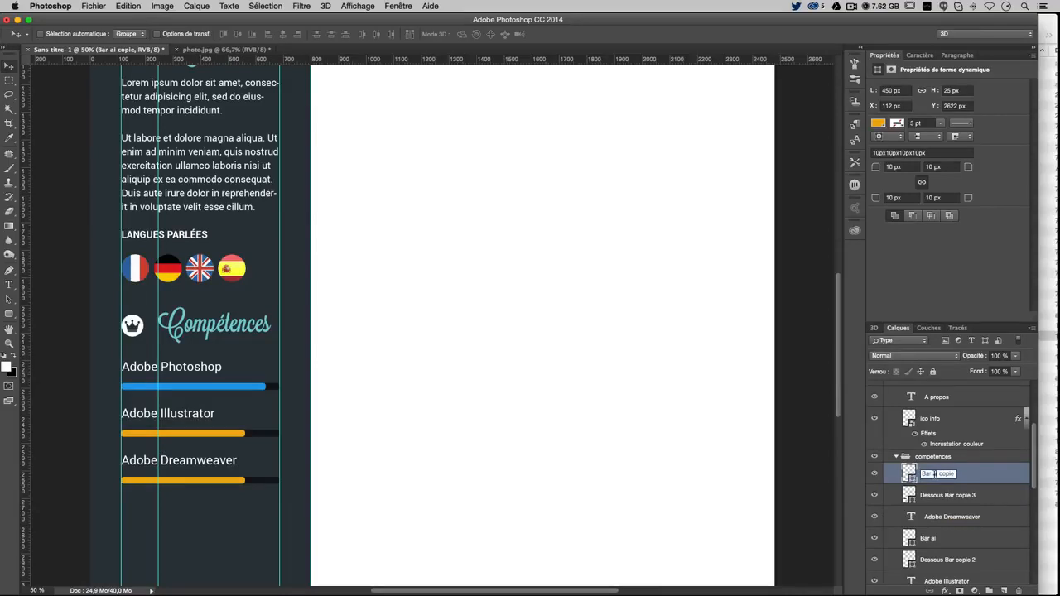
text(Bar dw)
key(Return)
Recolour the Bar dw fill to green #4cc10d
double_click(908, 471)
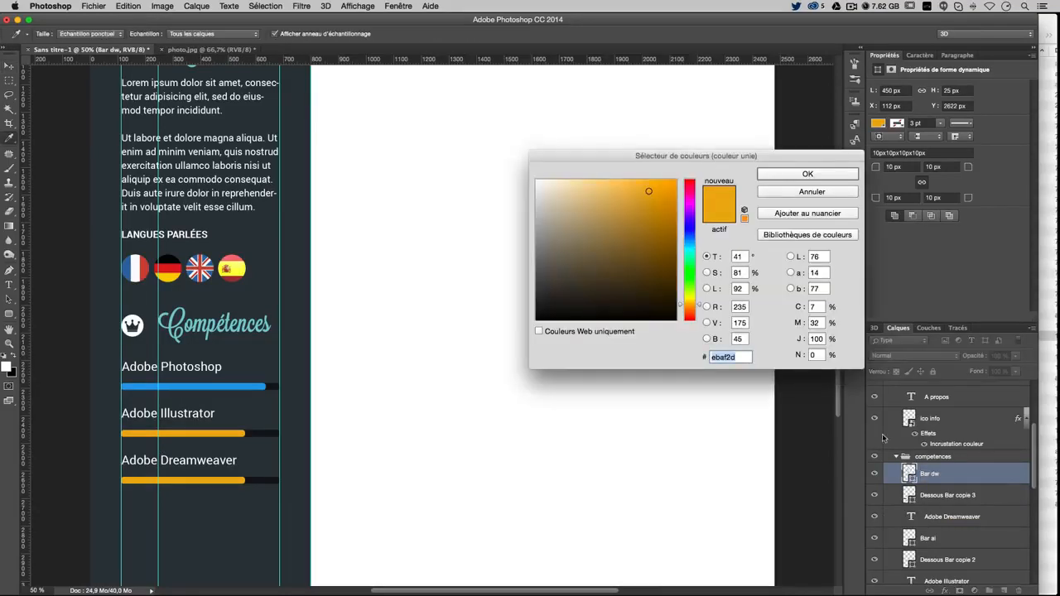
drag(690, 282, 698, 290)
click(665, 199)
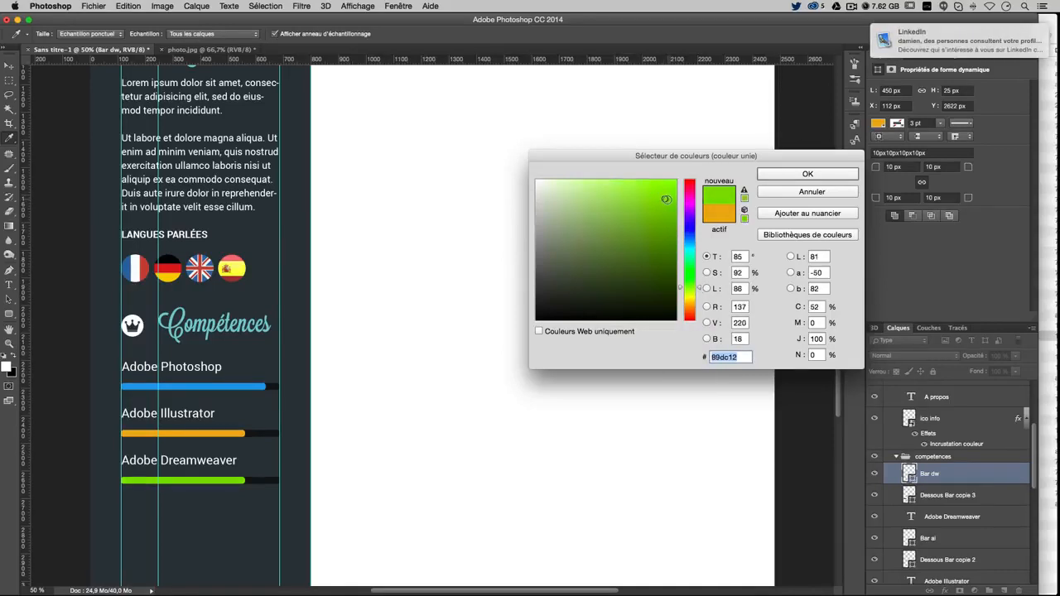
click(657, 190)
drag(695, 290, 699, 287)
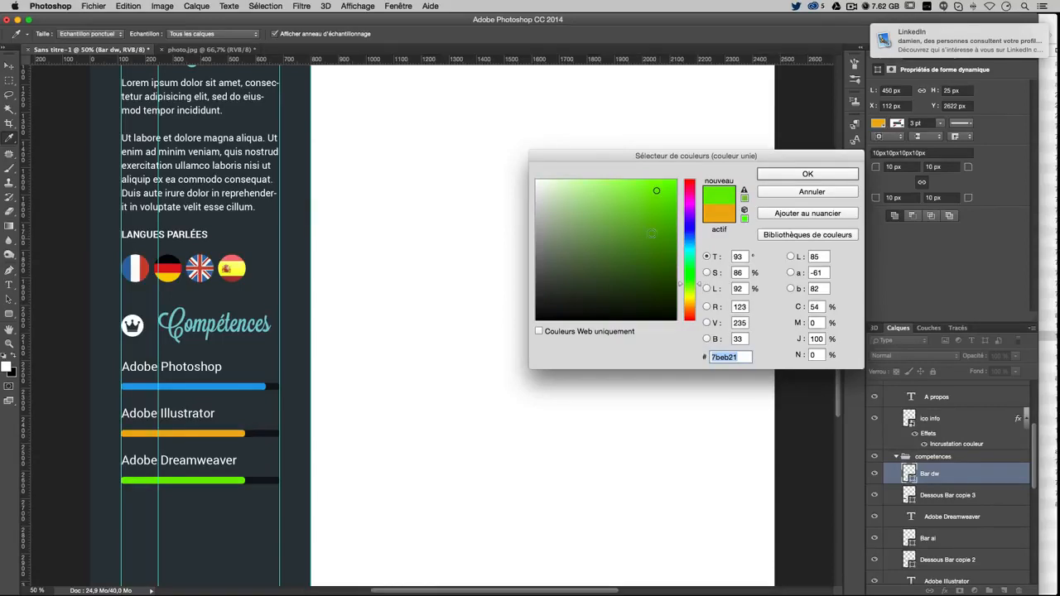
drag(657, 208, 657, 191)
drag(700, 286, 700, 283)
drag(661, 227, 667, 213)
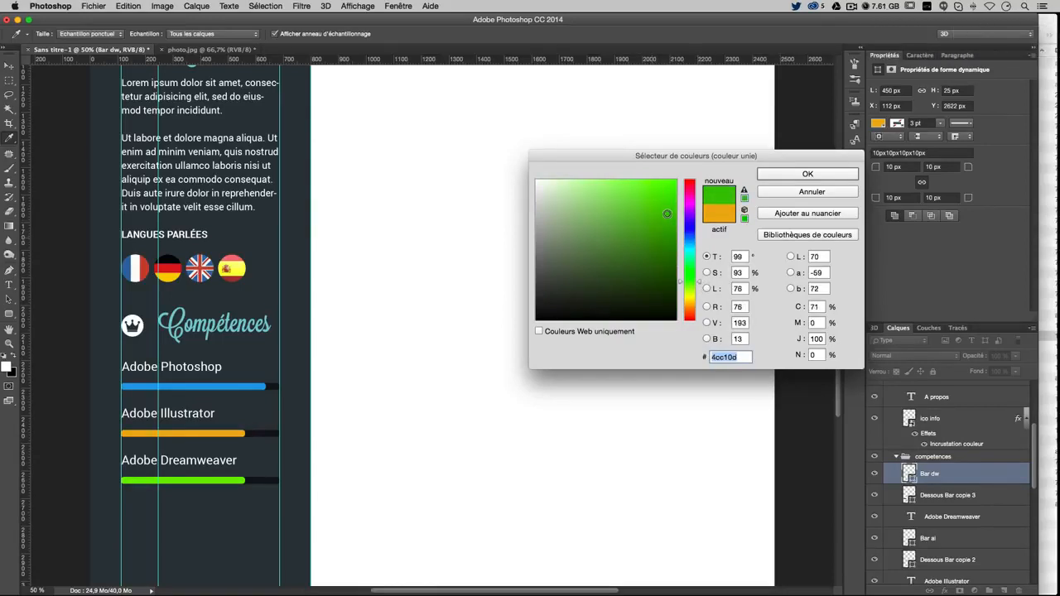
click(713, 357)
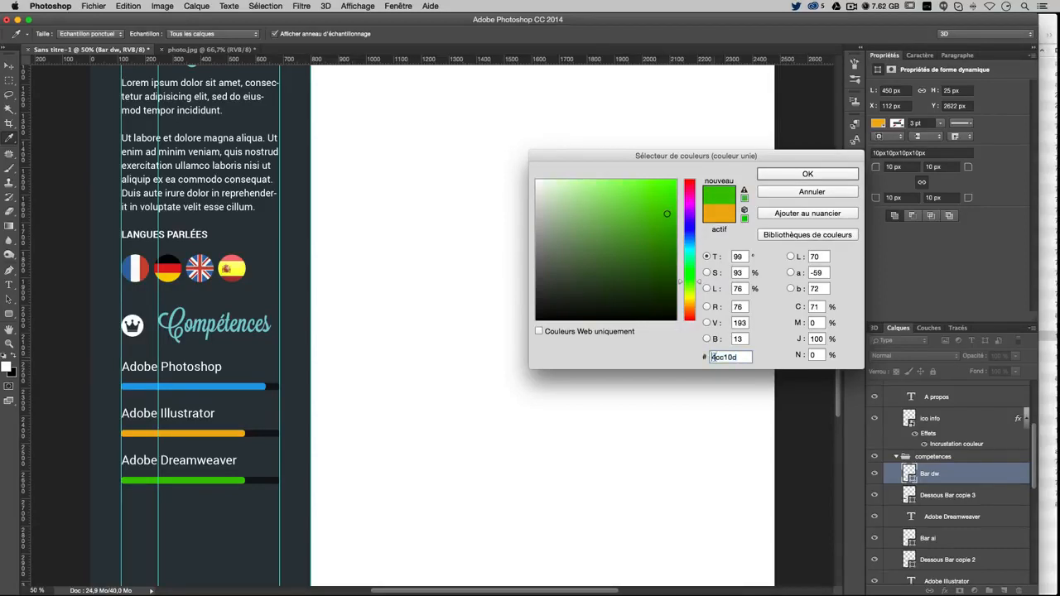
click(807, 174)
key(v)
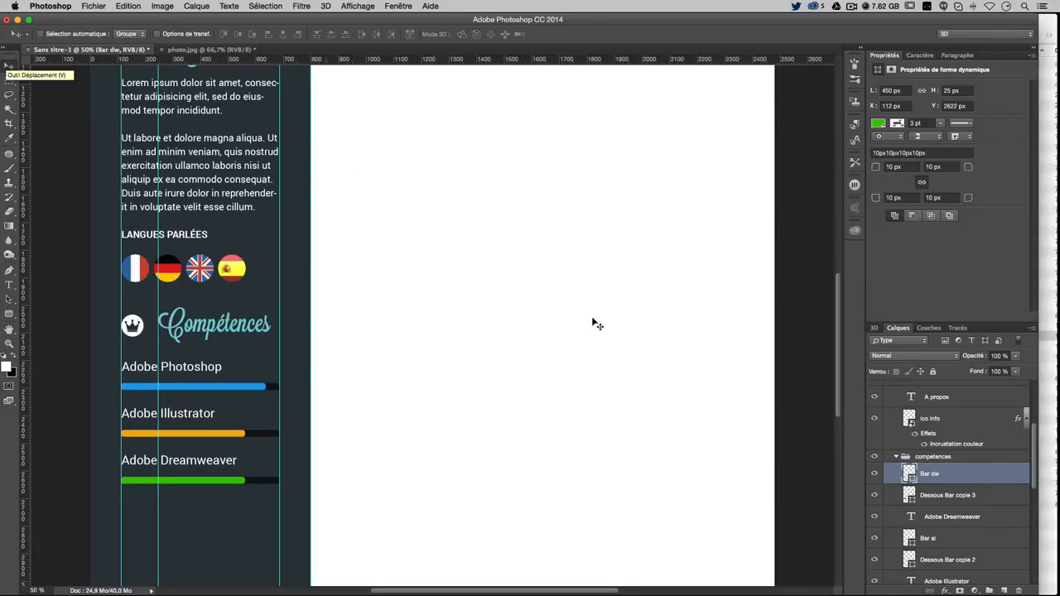
Duplicate the Dreamweaver row 135 px below and rename its bar layer 'Bar AE'
shift+click(959, 518)
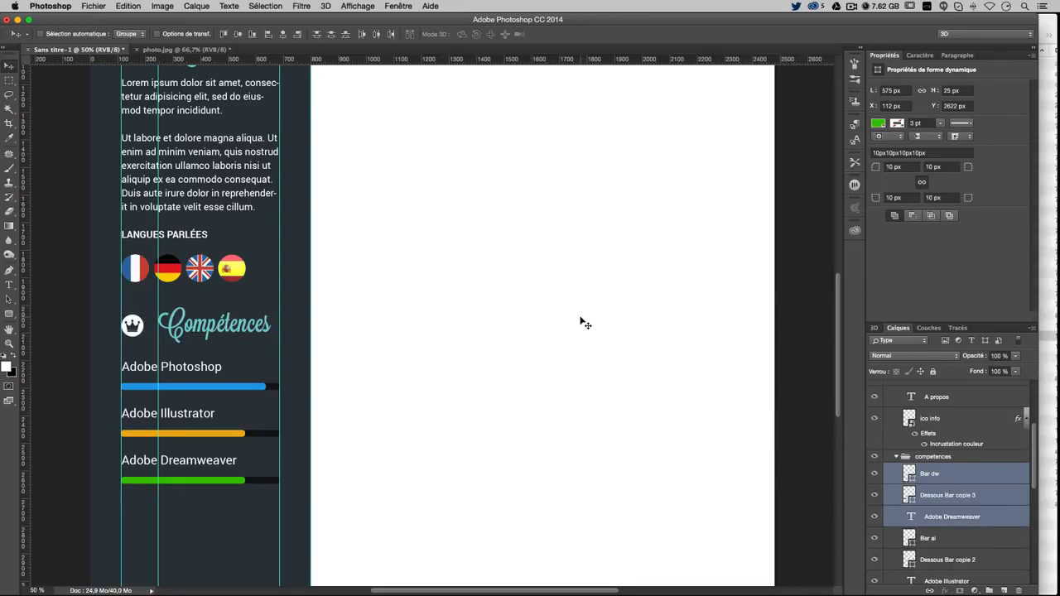
drag(240, 269, 238, 299)
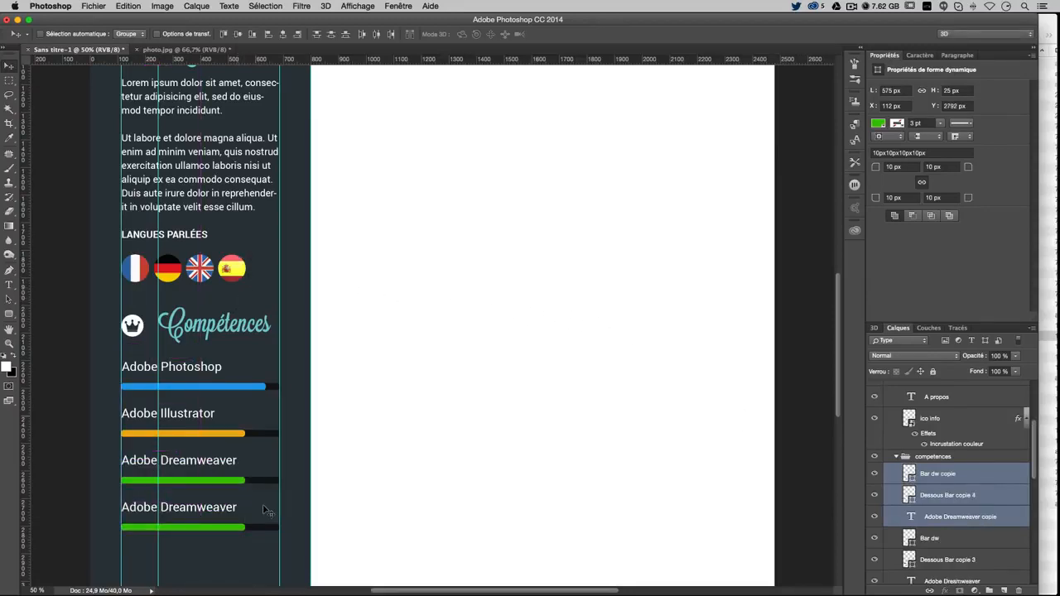
double_click(941, 474)
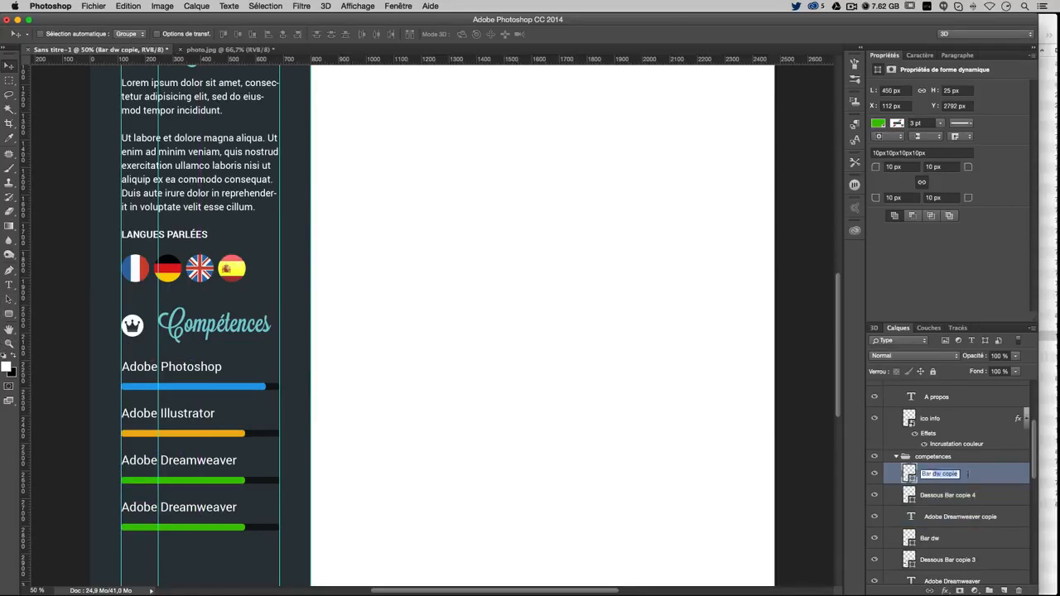
text(Bar AE)
key(Return)
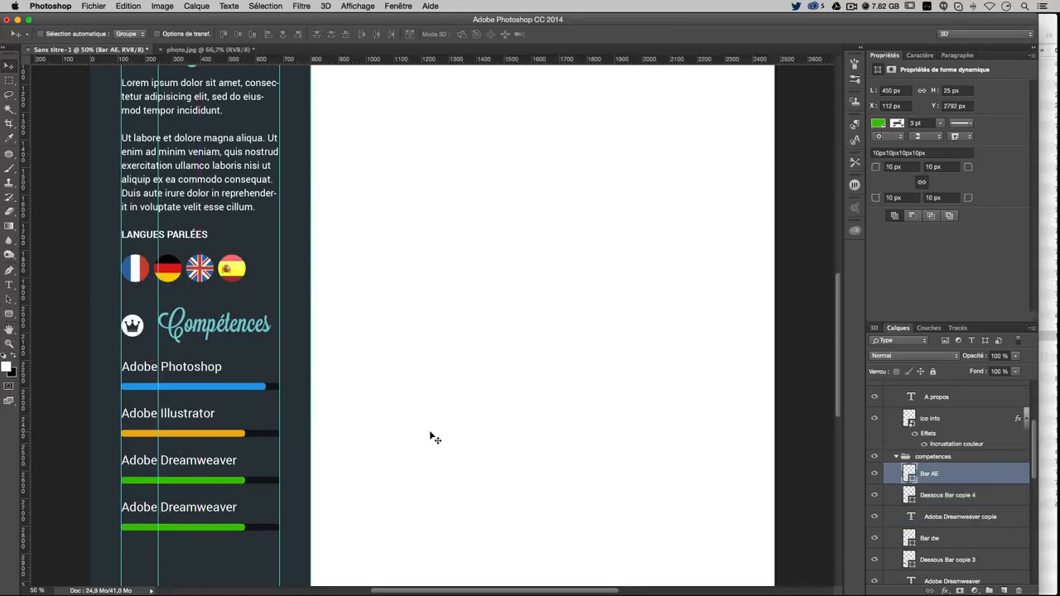
Recolour the Bar AE fill to purple #8321c2
double_click(910, 472)
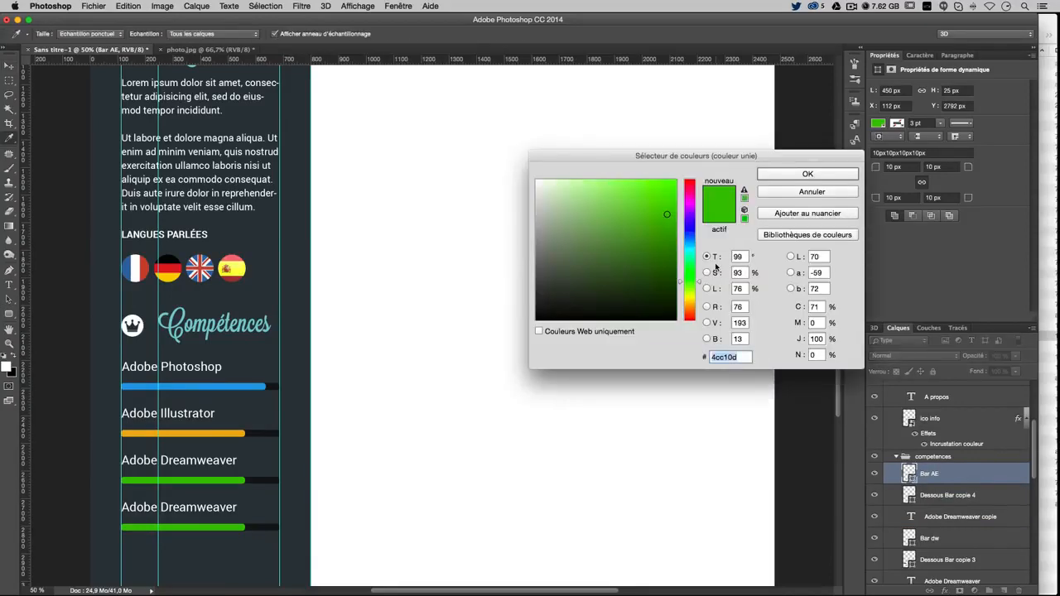
drag(686, 217, 686, 203)
click(644, 227)
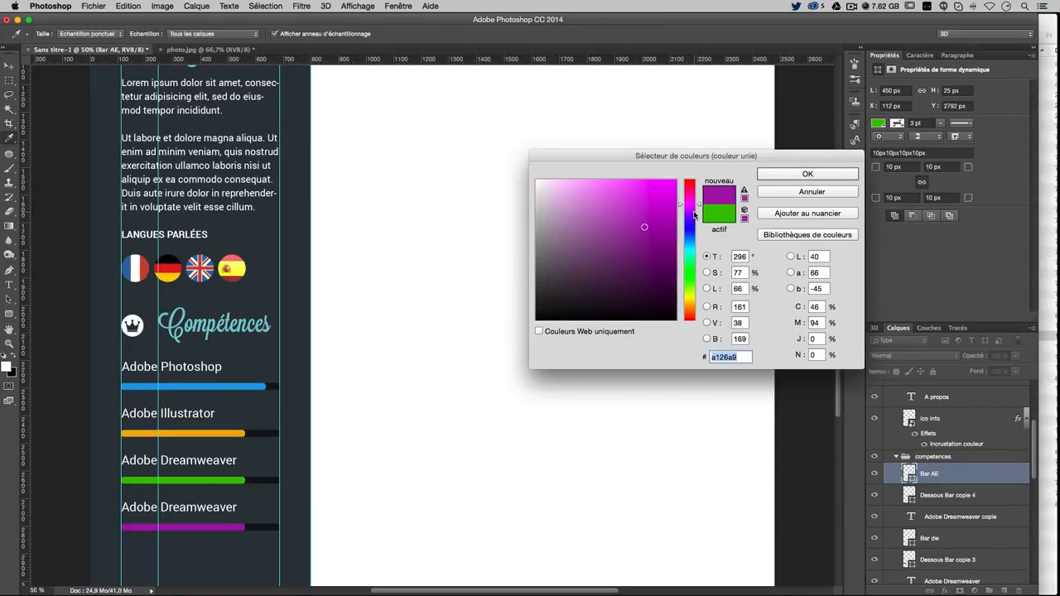
click(694, 211)
click(644, 205)
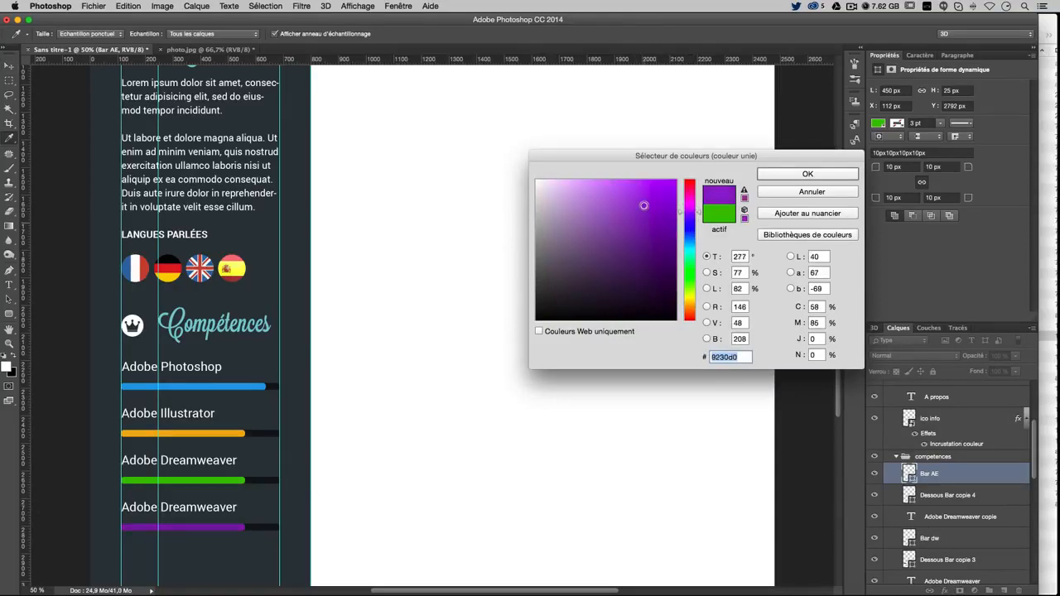
drag(644, 205, 653, 214)
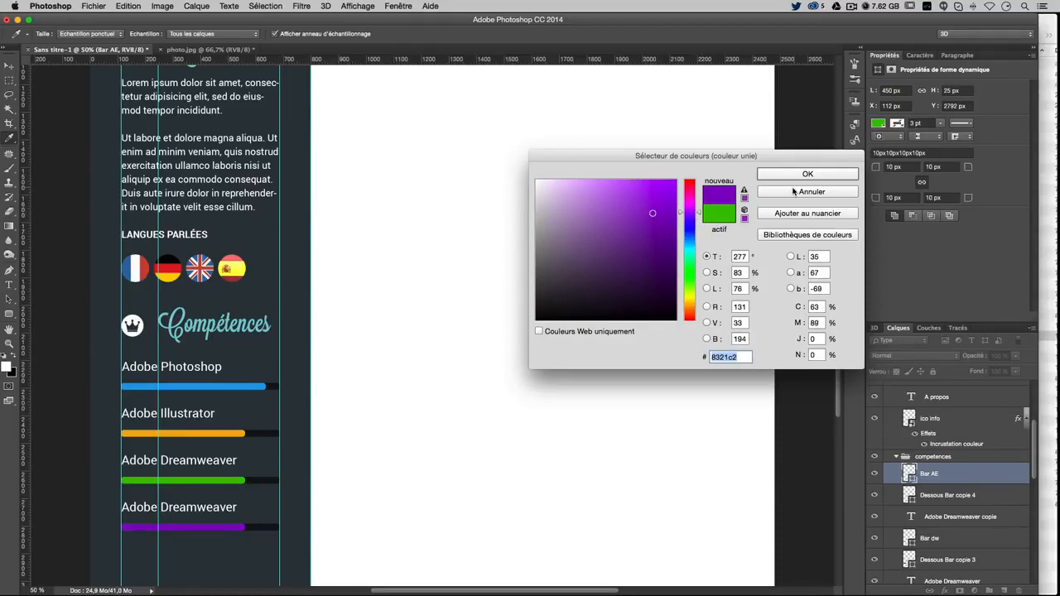
click(837, 178)
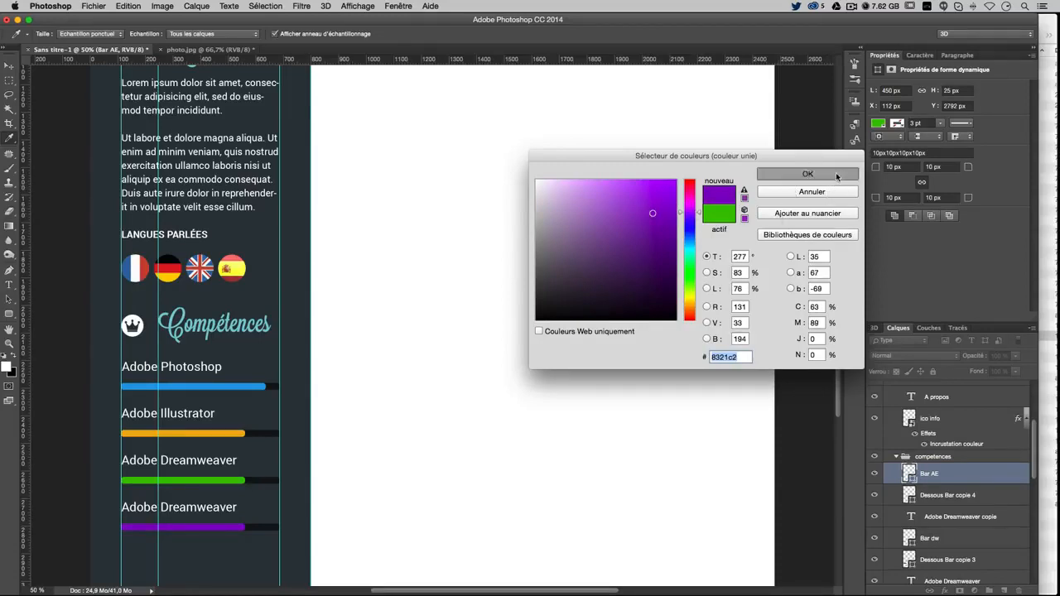
right_click(229, 482)
click(225, 484)
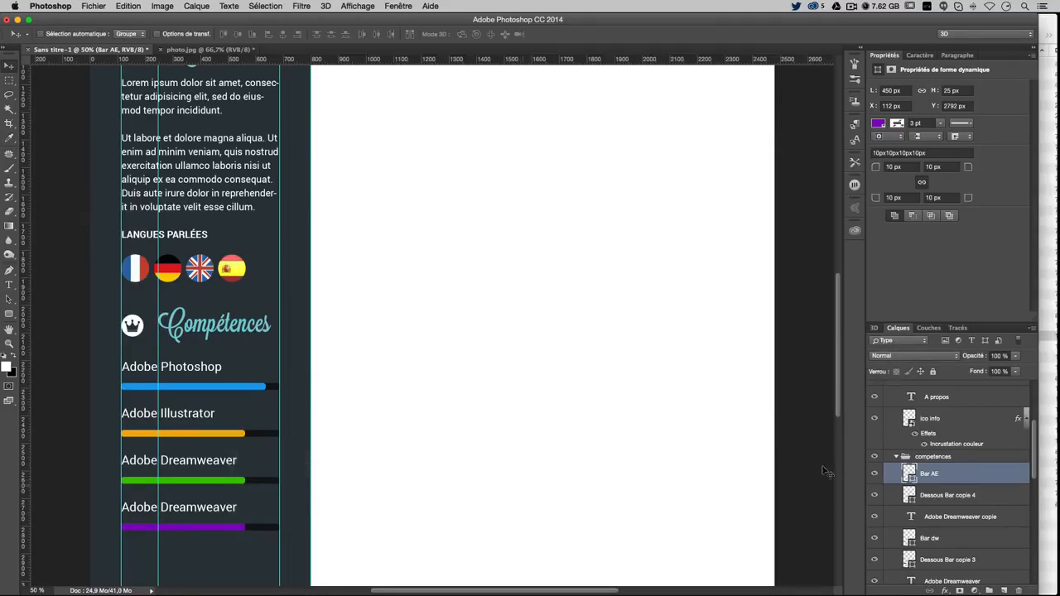
click(941, 542)
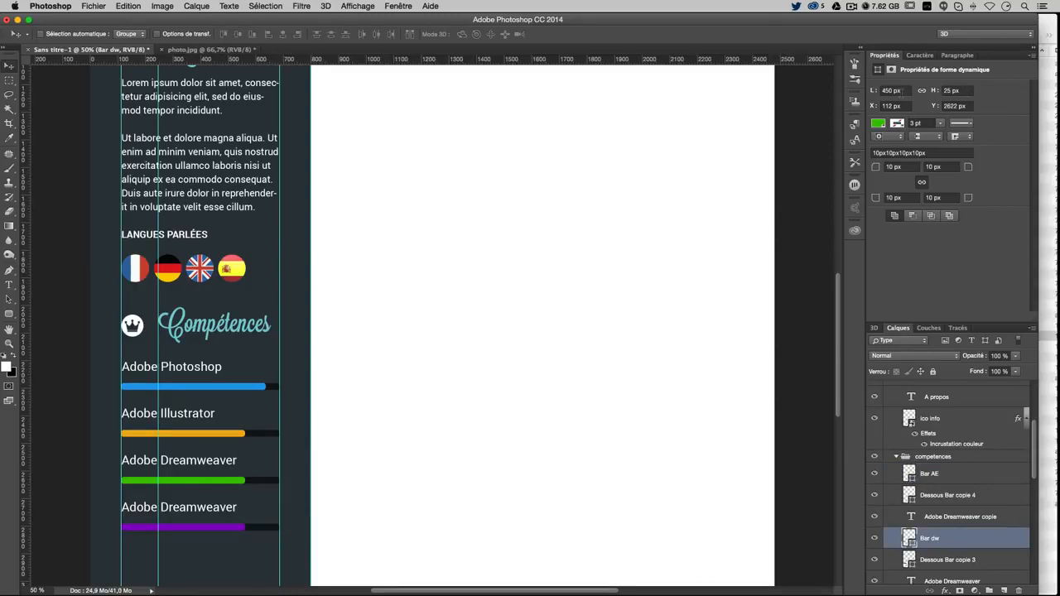
Set the green Dreamweaver bar's width to 400 px
click(895, 90)
text(400)
key(Return)
Set the purple Bar AE width to 515 px
click(936, 482)
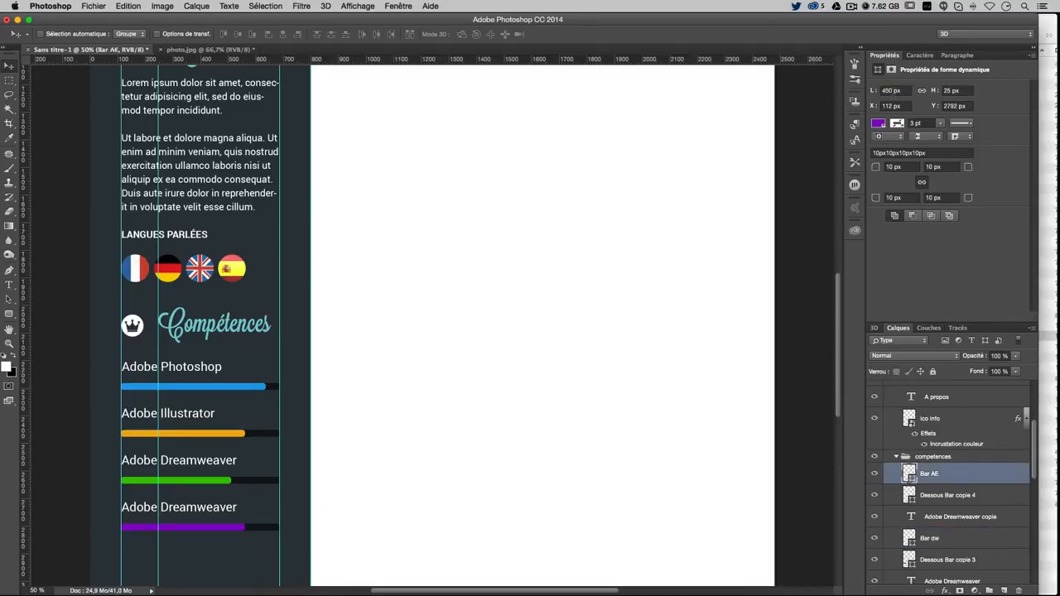
click(893, 90)
text(415)
key(Return)
scroll(428, 324, left, 3)
drag(903, 91, 884, 90)
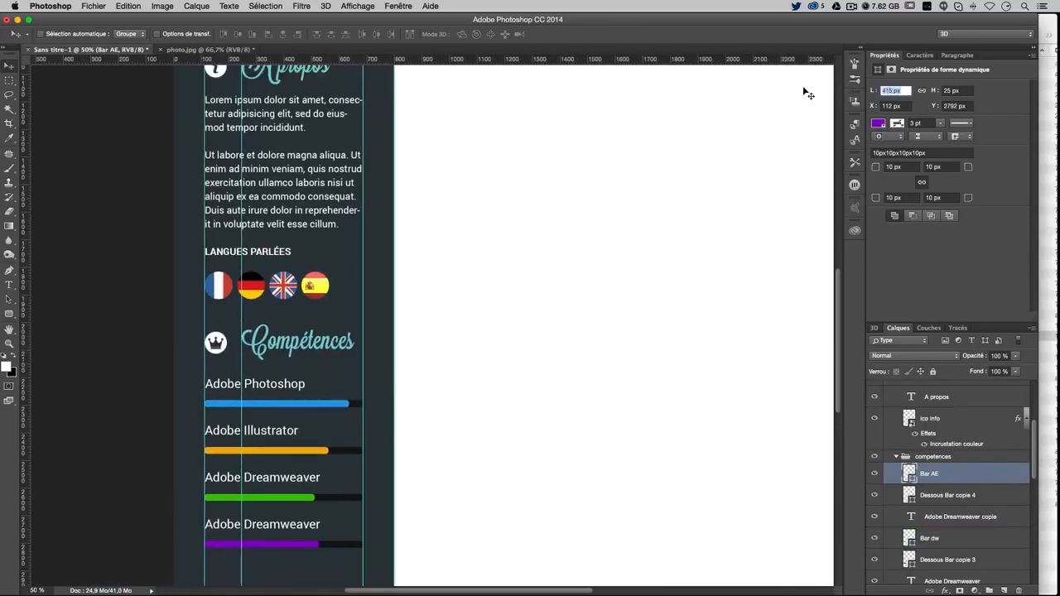
text(515)
key(Return)
scroll(374, 146, right, 3)
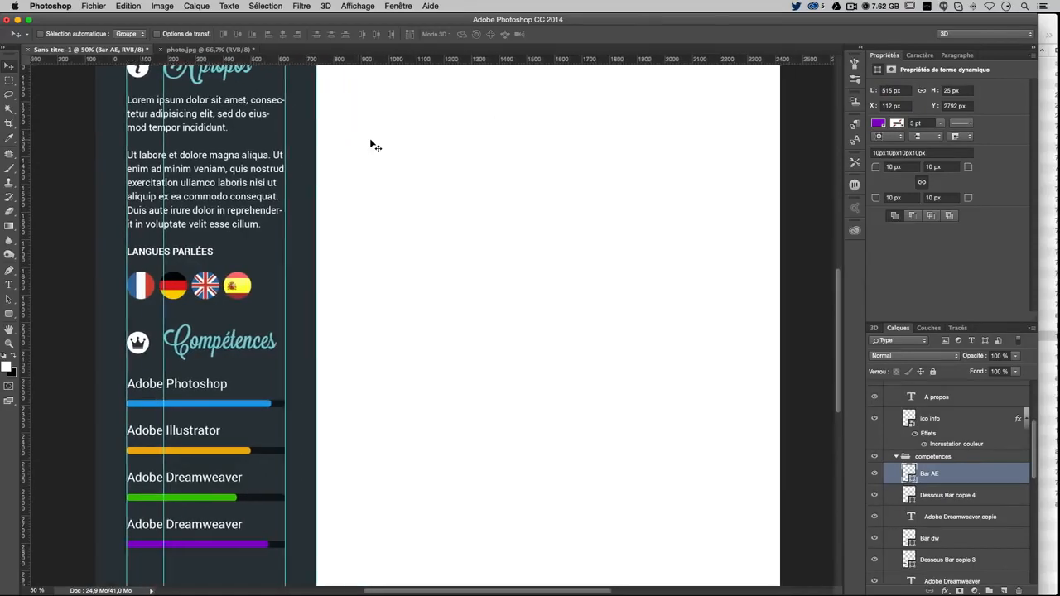
scroll(456, 287, down, 2)
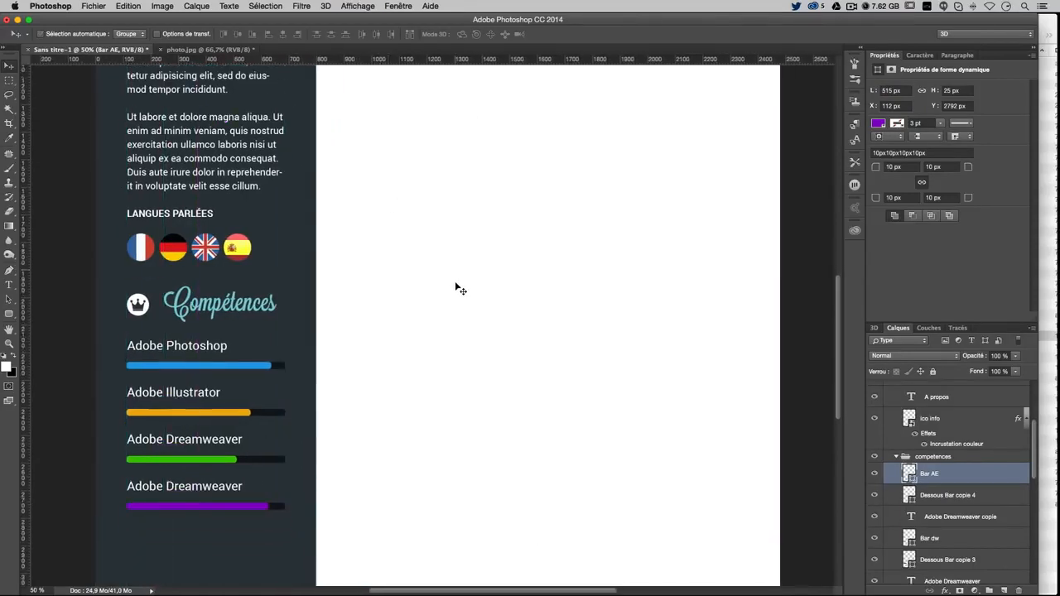
scroll(455, 288, up, 1)
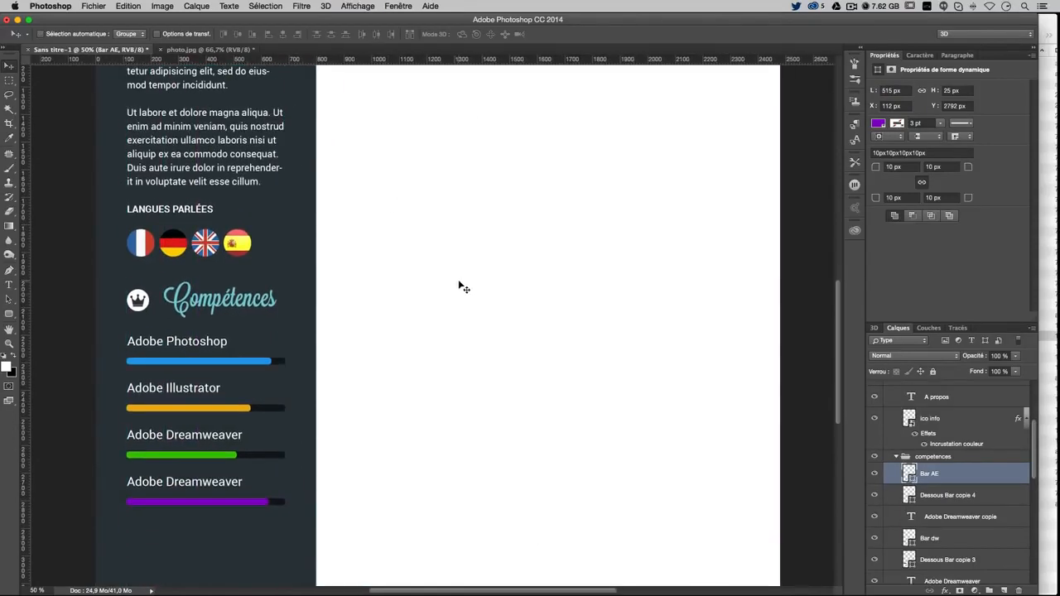
scroll(966, 447, up, 1)
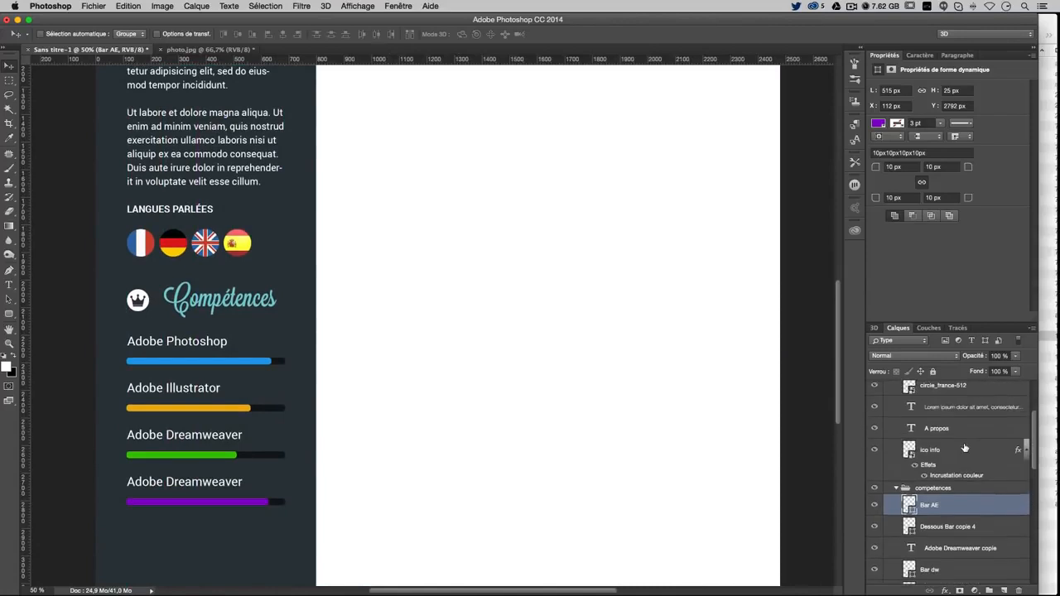
Toggle the skills section's visibility to compare, then zoom out to 33.33%
click(896, 488)
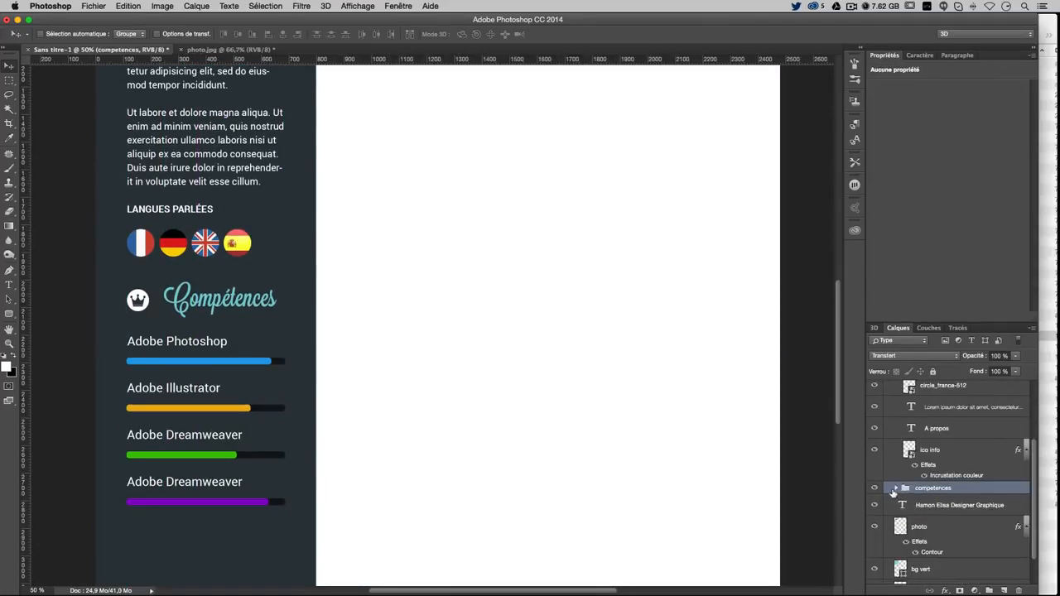
click(896, 489)
click(897, 489)
click(875, 532)
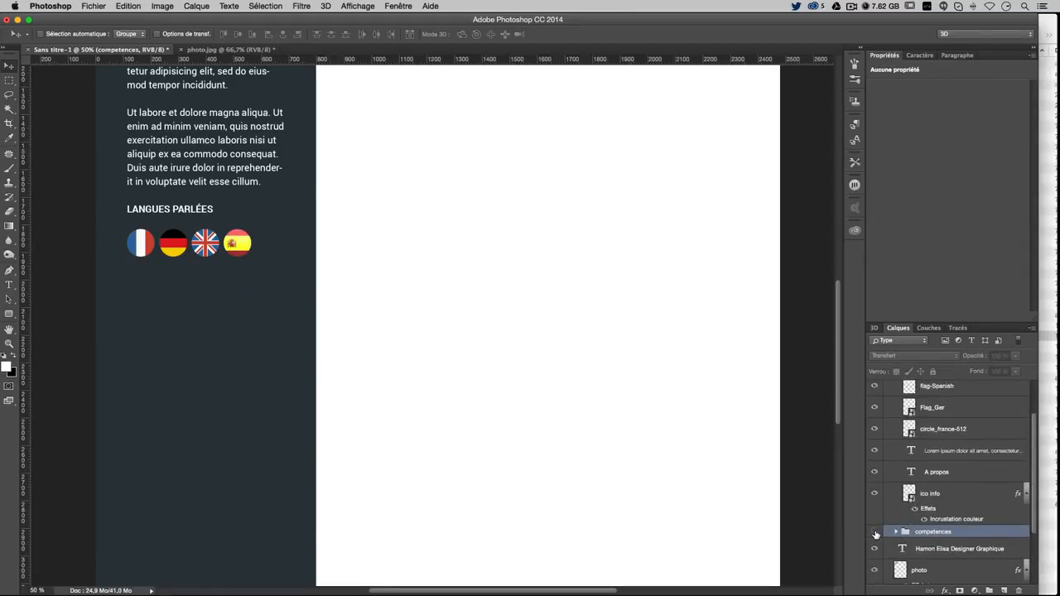
click(875, 532)
click(874, 531)
click(875, 532)
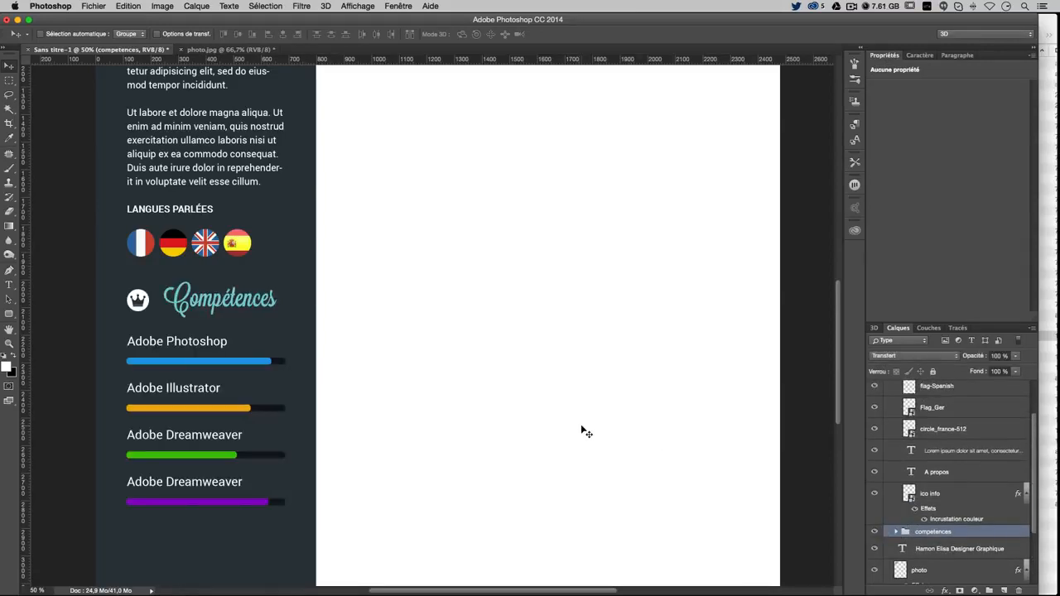
key(super+minus)
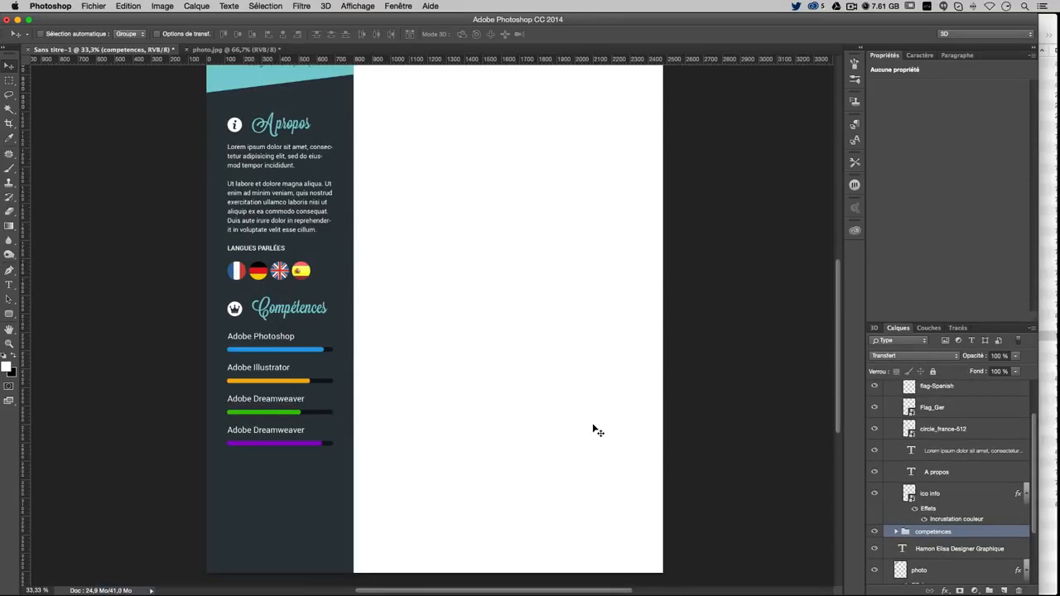
scroll(594, 428, up, 3)
scroll(594, 427, down, 1)
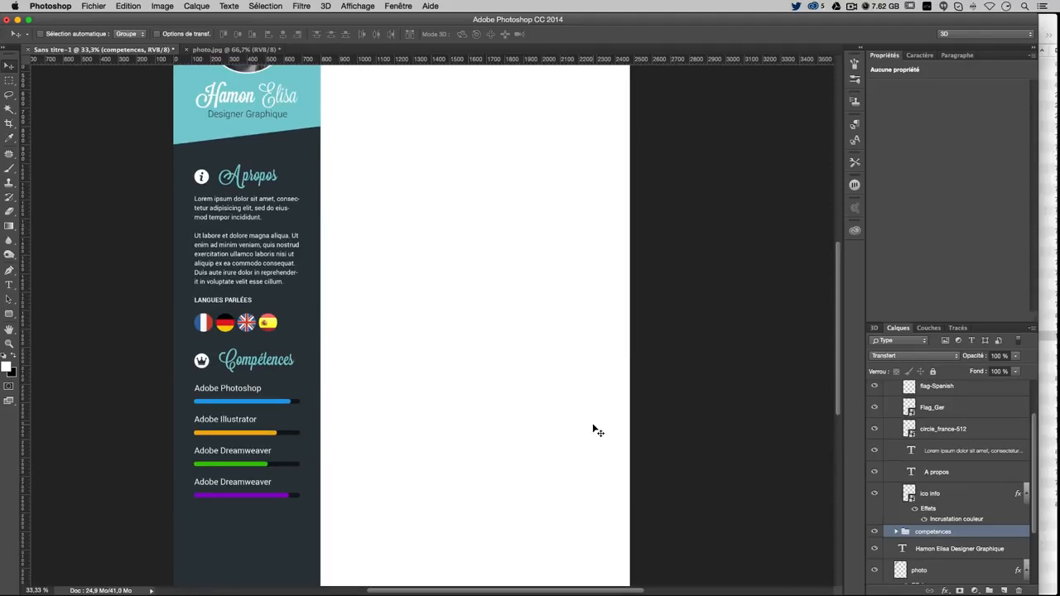
Select the Compétences heading and its round bullet layers, keeping the crown icon visible
scroll(274, 324, down, 1)
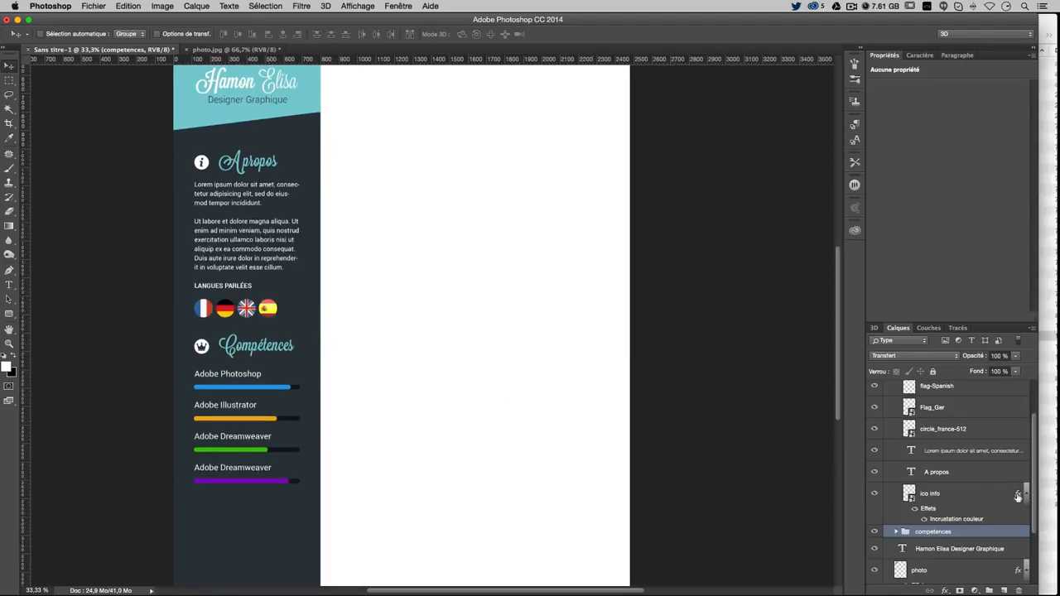
scroll(971, 501, up, 2)
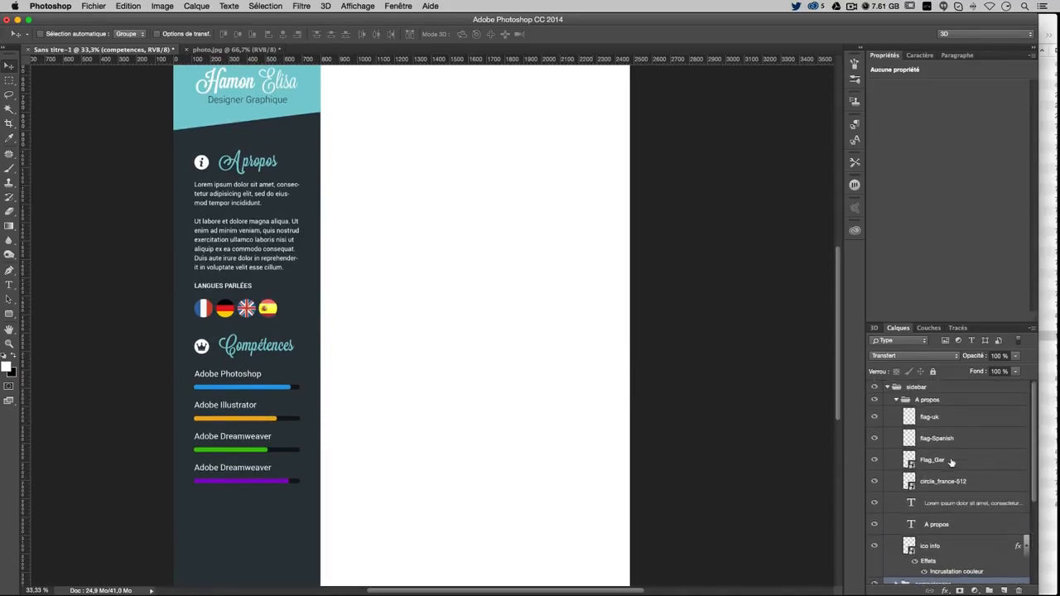
click(896, 401)
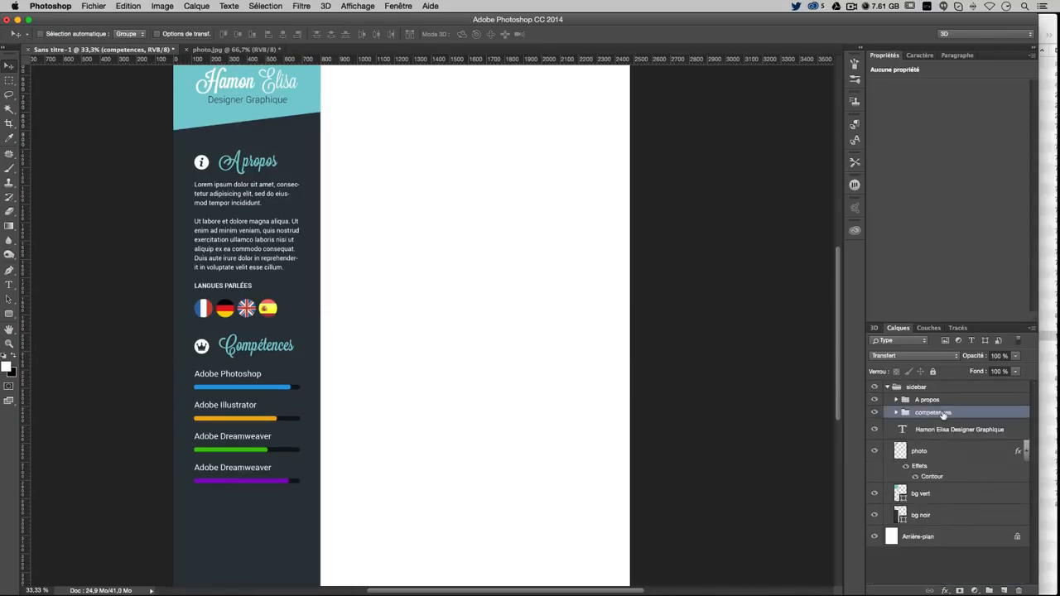
click(895, 412)
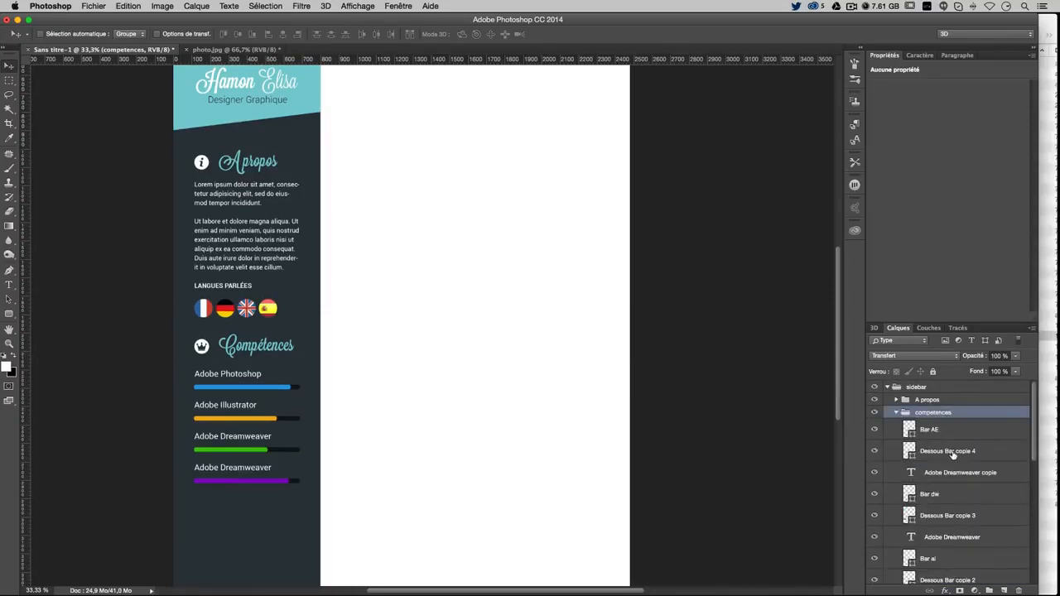
scroll(953, 455, down, 3)
scroll(963, 563, down, 3)
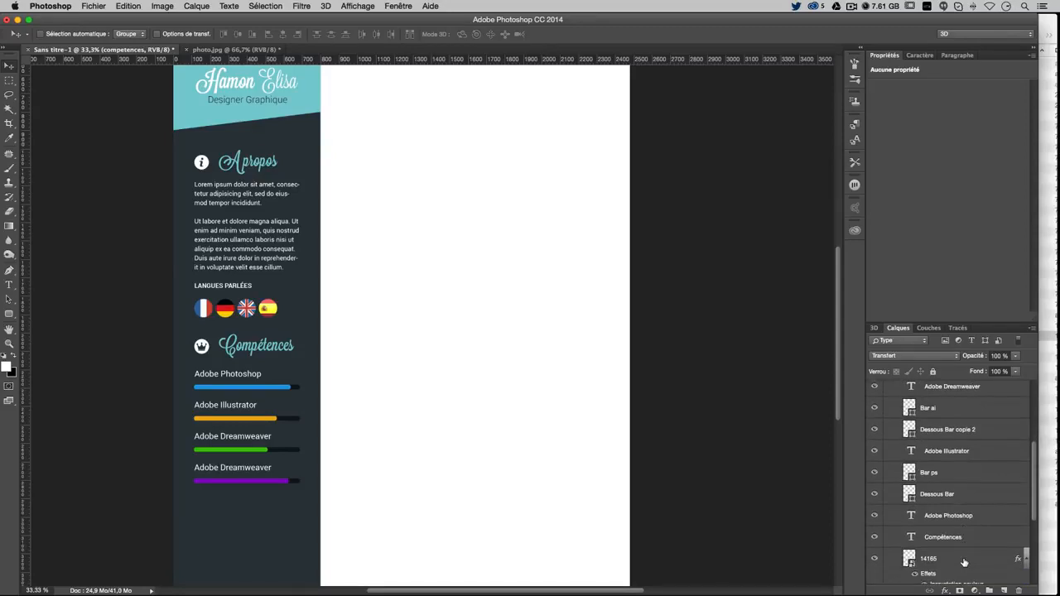
scroll(963, 562, down, 3)
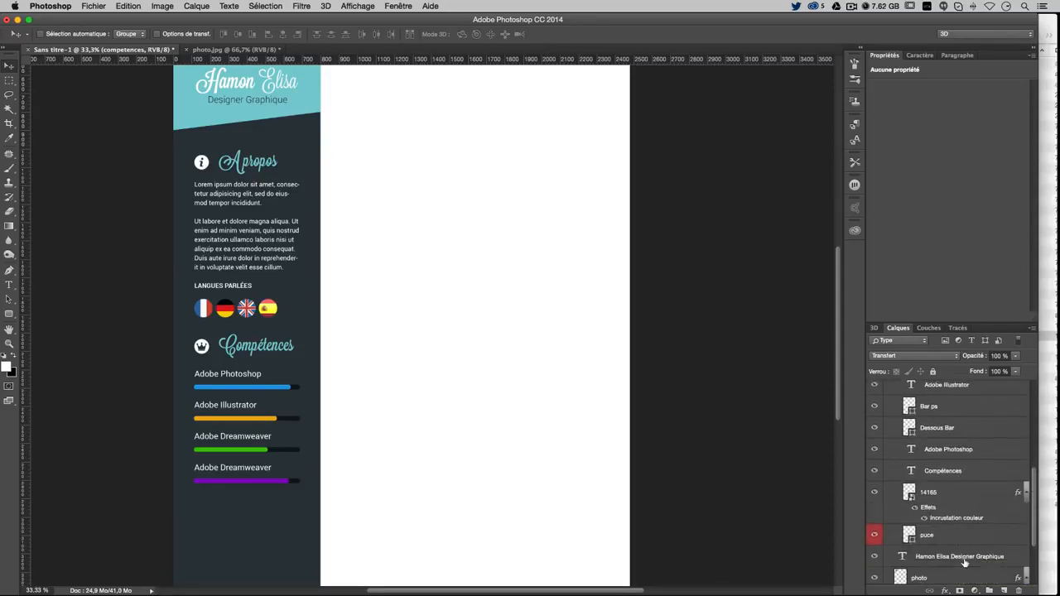
click(957, 541)
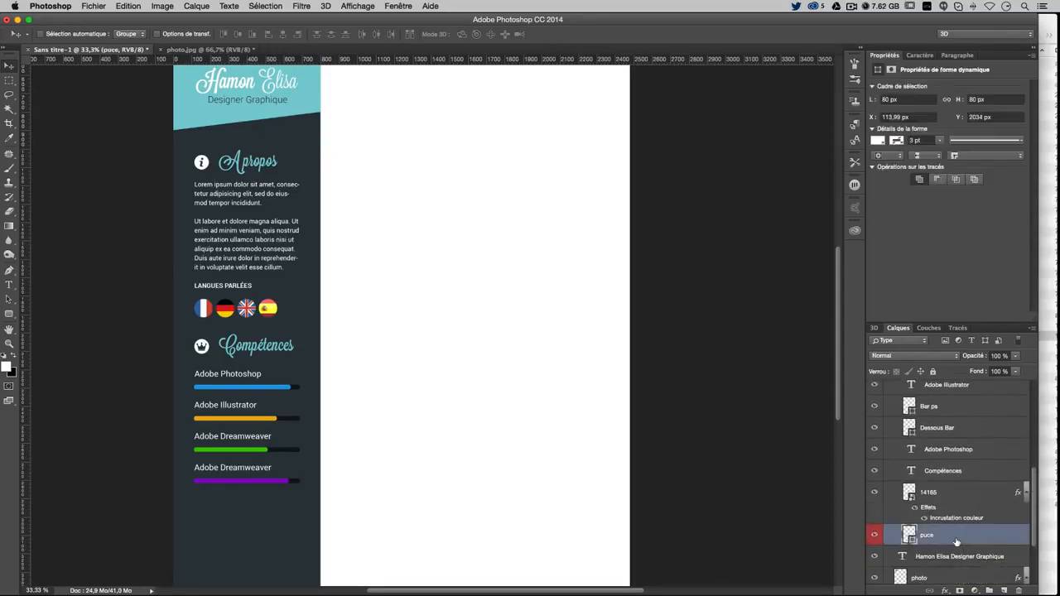
click(875, 492)
super+click(949, 470)
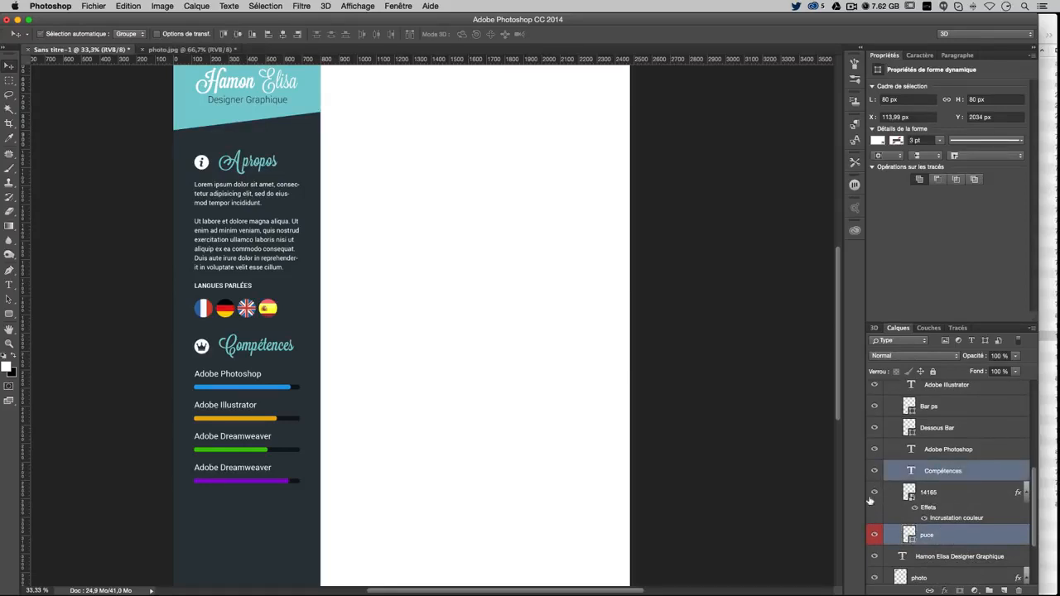
click(875, 535)
click(874, 535)
Alt-drag a copy of the heading and bullet below the skill bars and move the copies to the top of the layers
drag(398, 307, 374, 460)
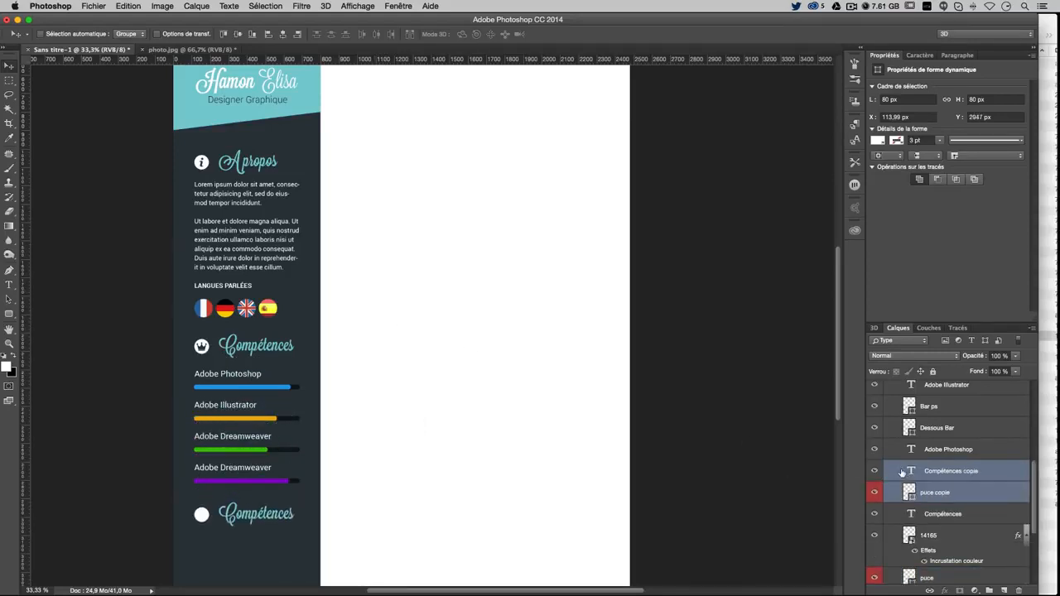
scroll(953, 493, up, 3)
scroll(940, 545, up, 4)
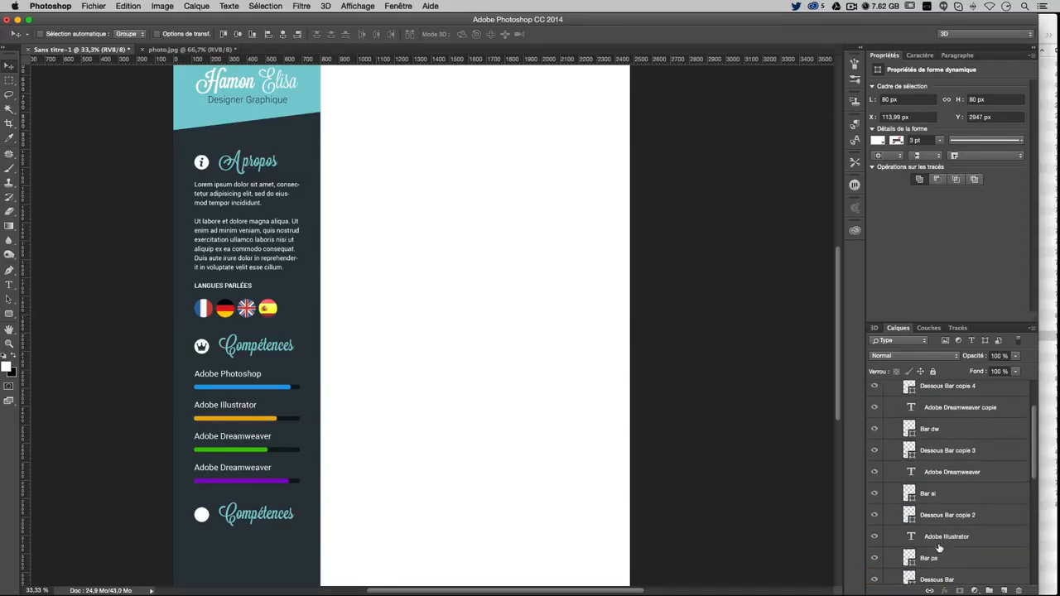
scroll(941, 550, down, 5)
scroll(944, 548, down, 2)
scroll(948, 471, down, 1)
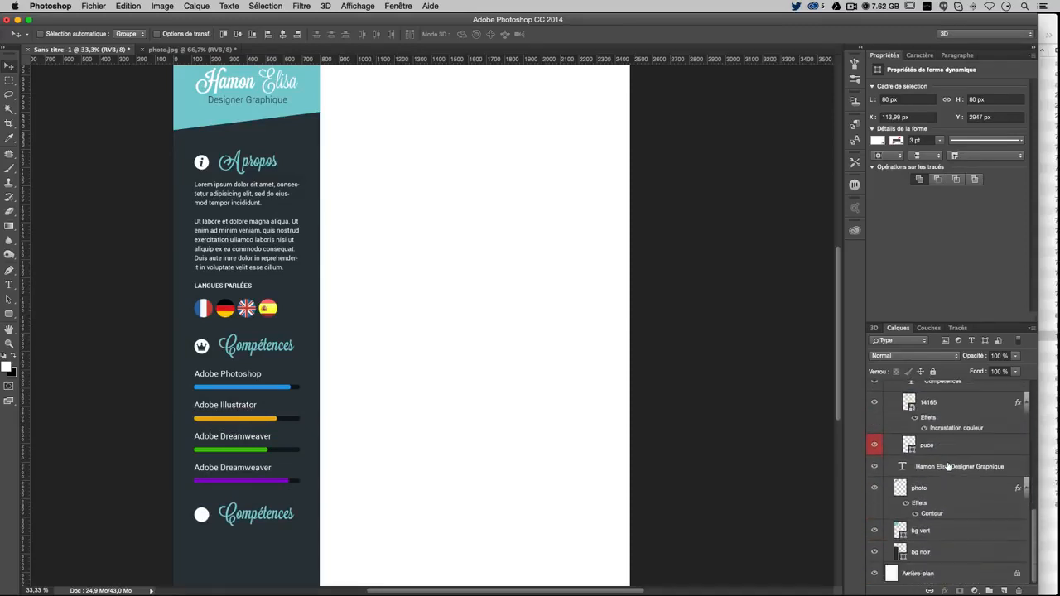
scroll(949, 468, up, 4)
drag(942, 518, 928, 381)
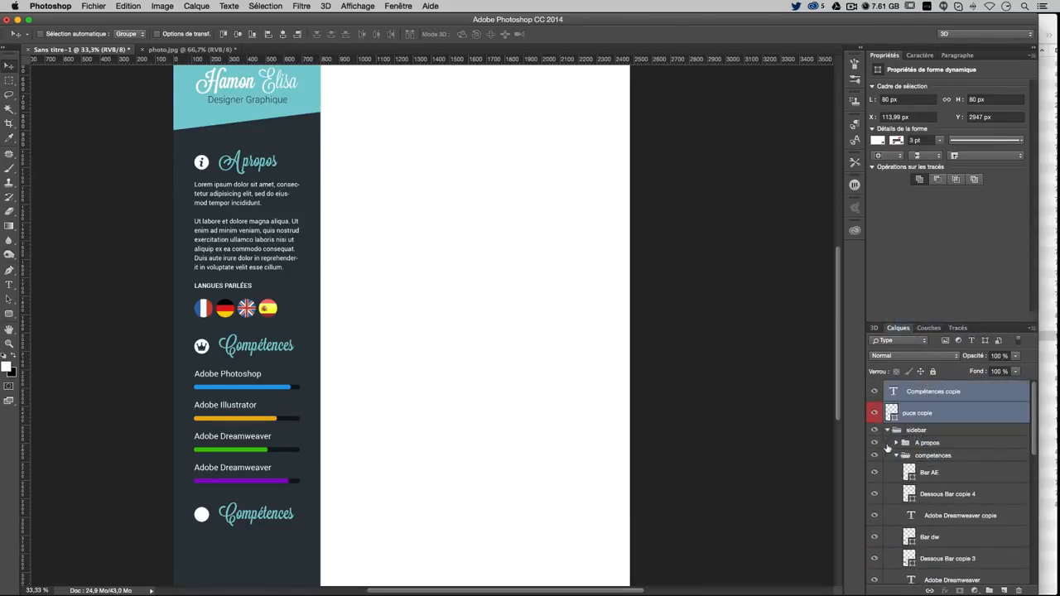
Create a new layer group named 'Contact'
click(895, 456)
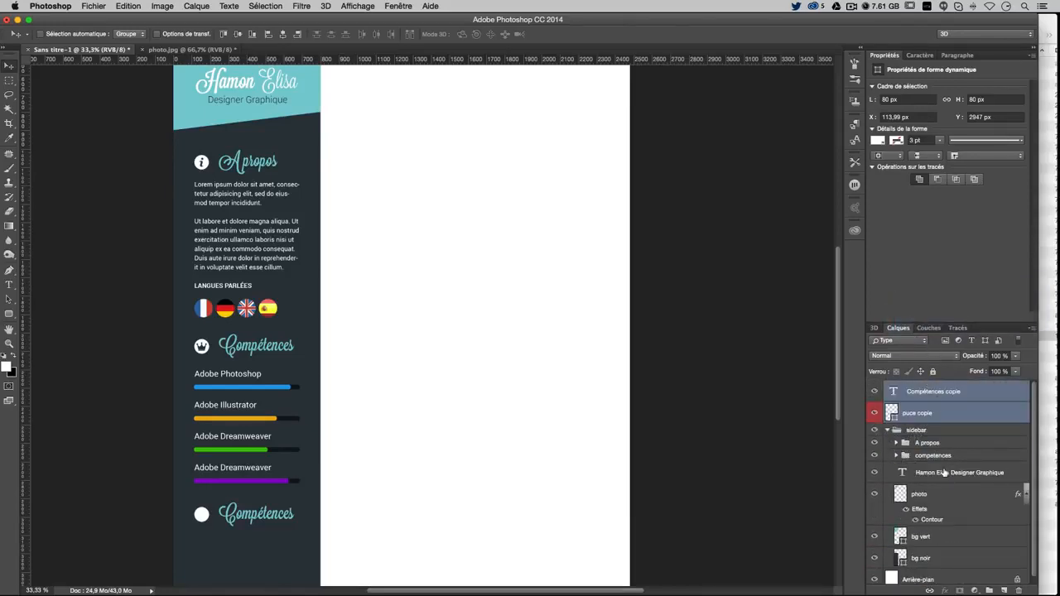
click(944, 473)
key(super+g)
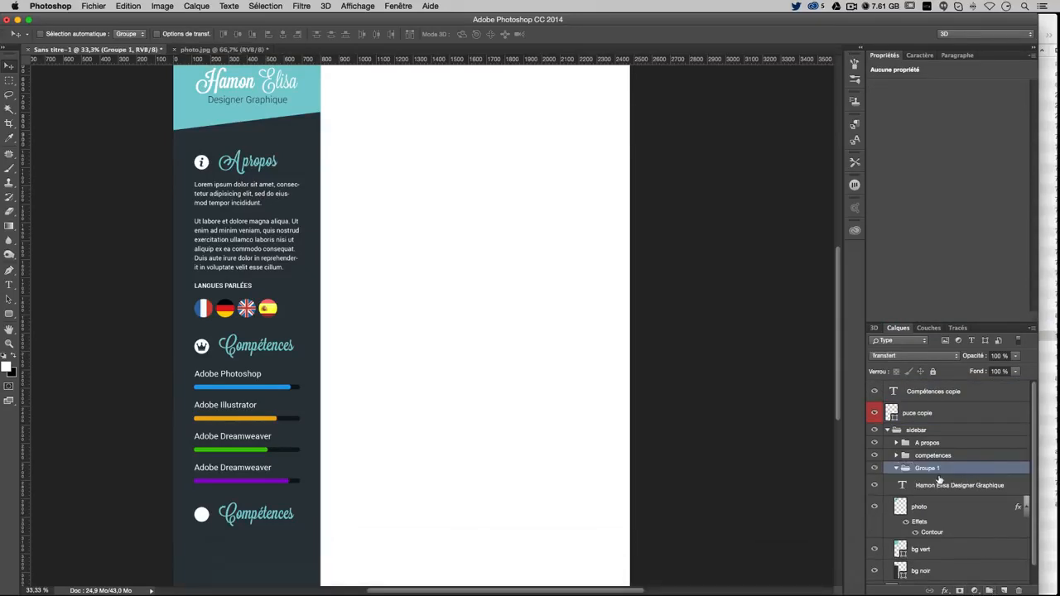
key(c)
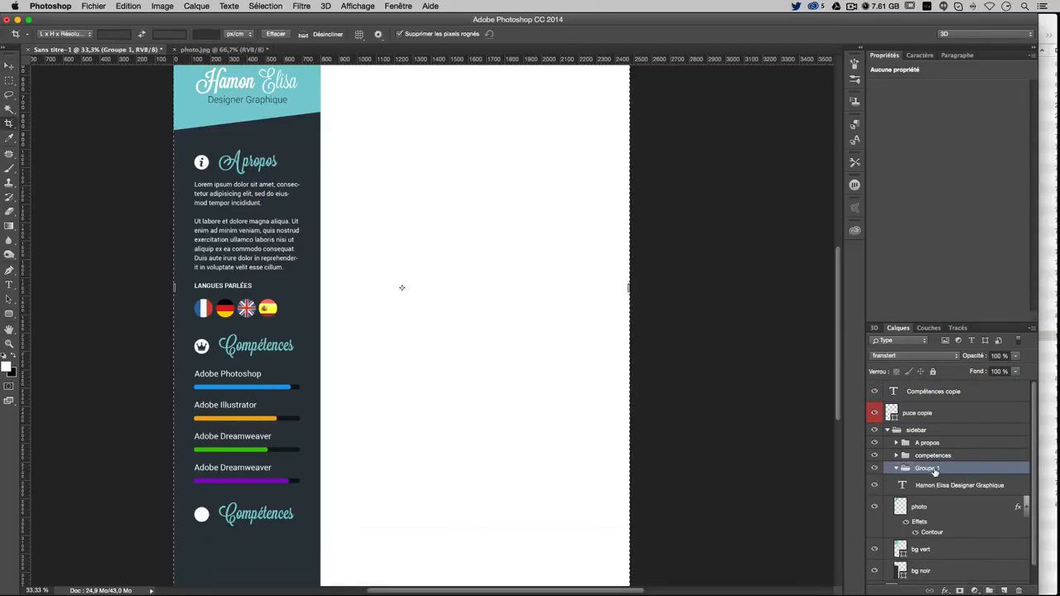
double_click(926, 469)
text(Contact)
key(Return)
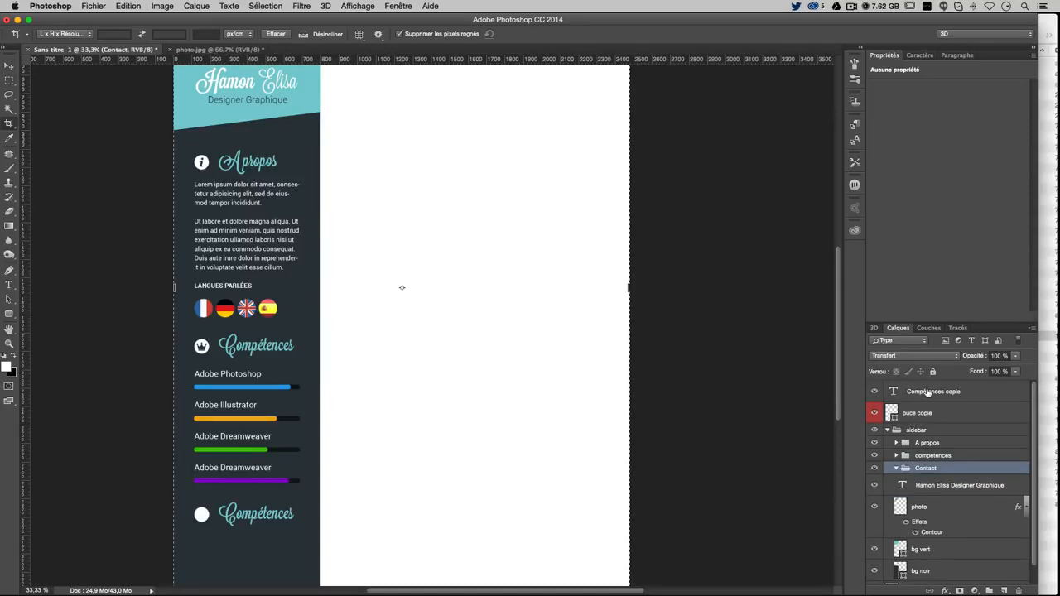
Move the copied Compétences heading and bullet layers into the Contact group
click(928, 392)
shift+click(929, 414)
double_click(932, 416)
key(Escape)
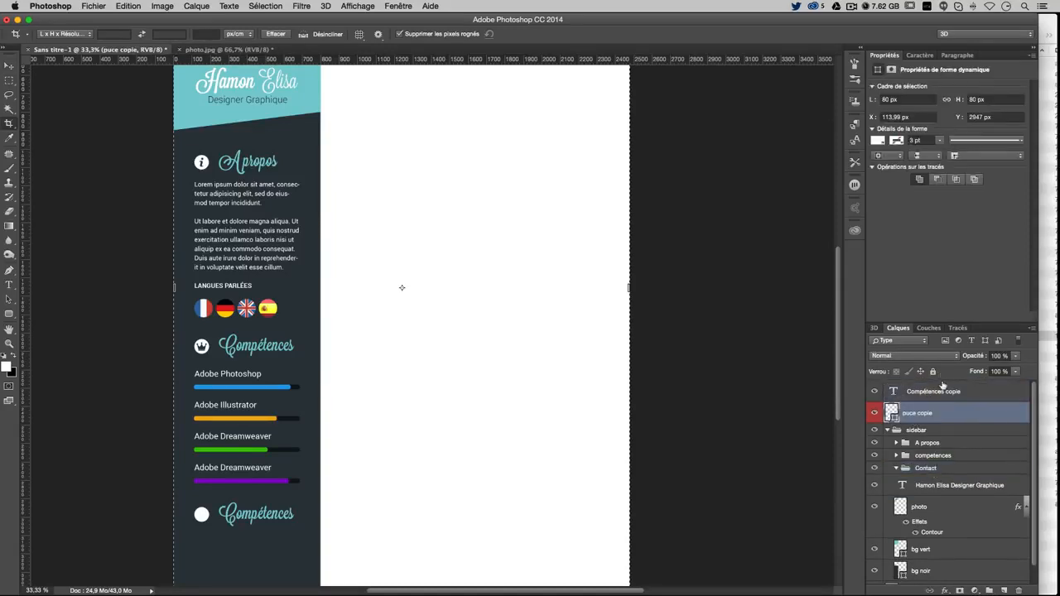
click(943, 391)
shift+click(921, 414)
double_click(919, 414)
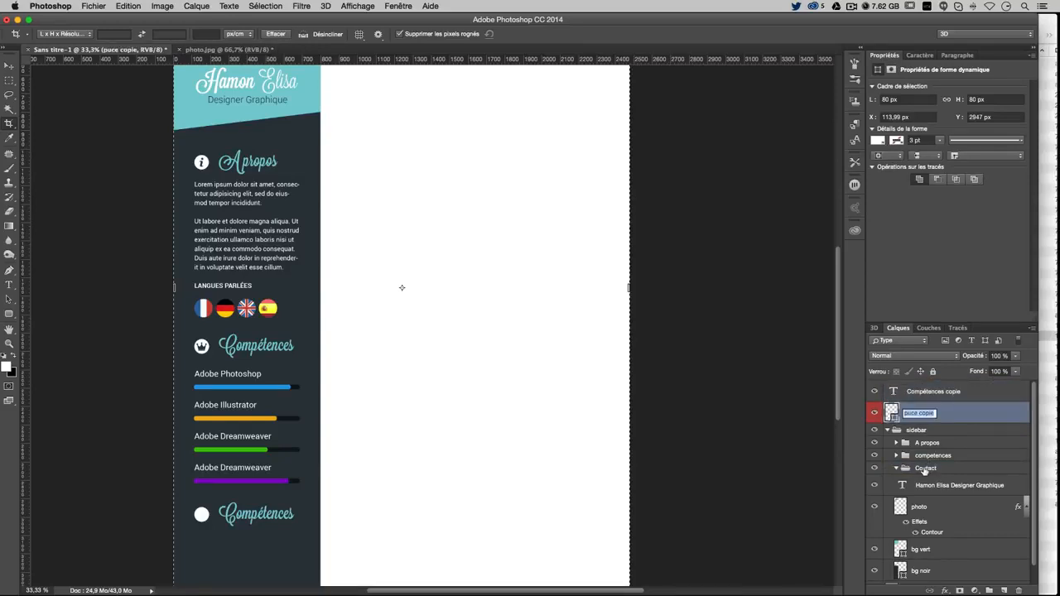
shift+click(935, 399)
drag(919, 420, 921, 469)
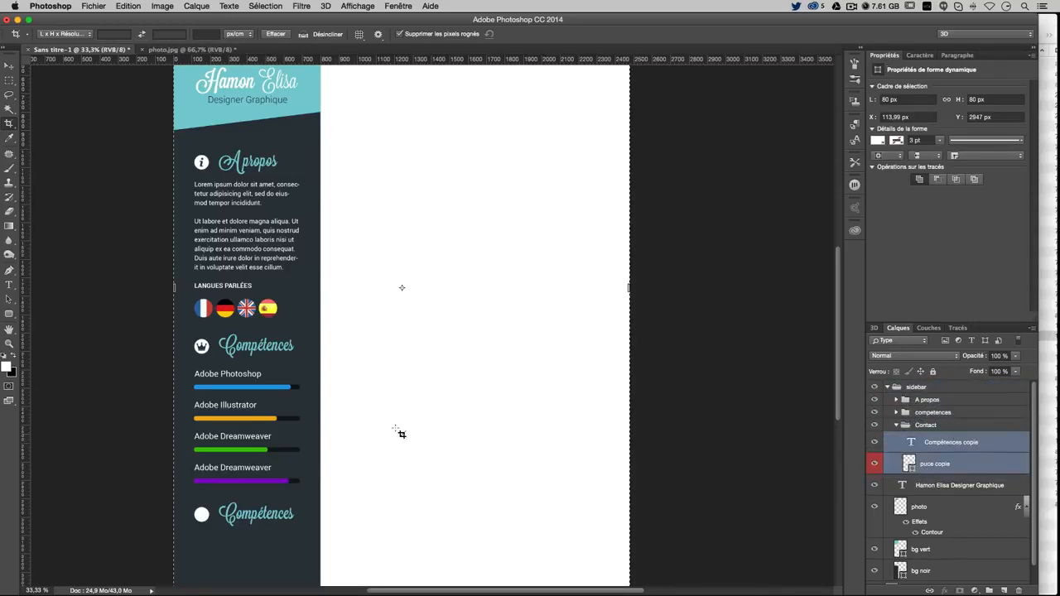
Change the copied heading's text to 'Contact'
double_click(910, 444)
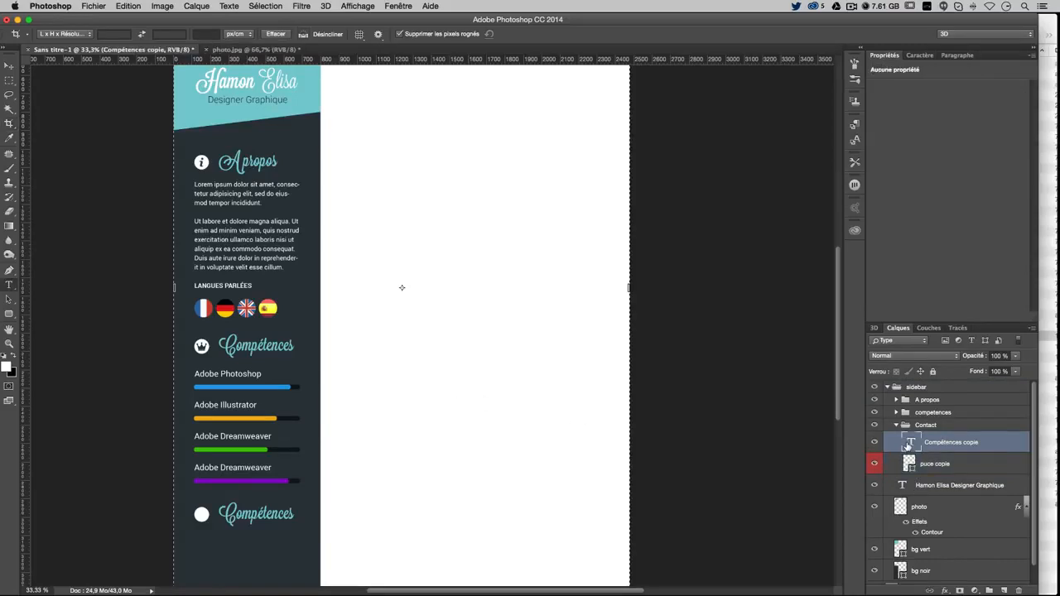
text(C)
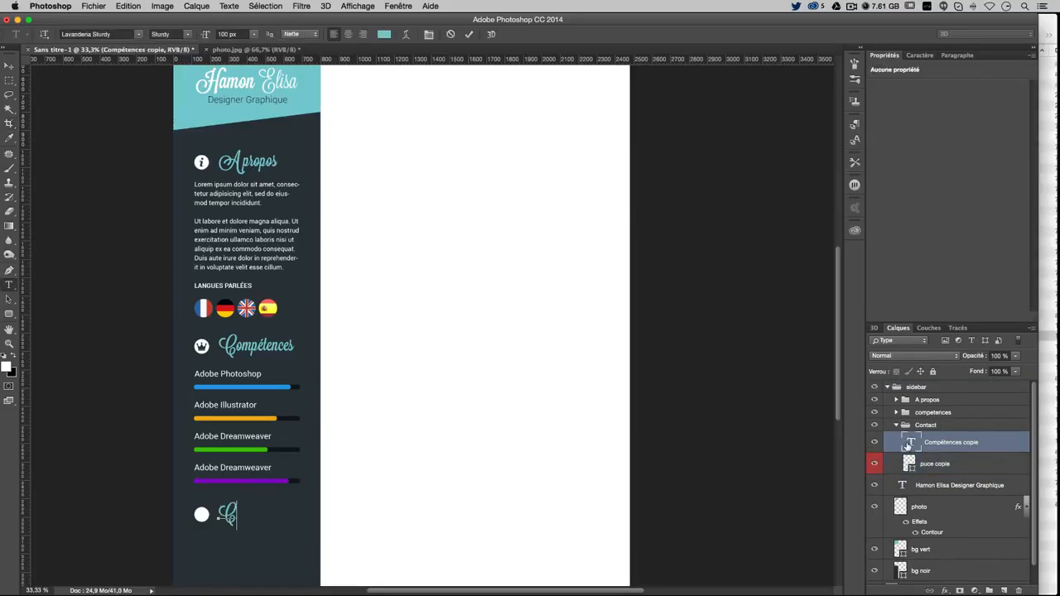
text(ontact)
click(10, 65)
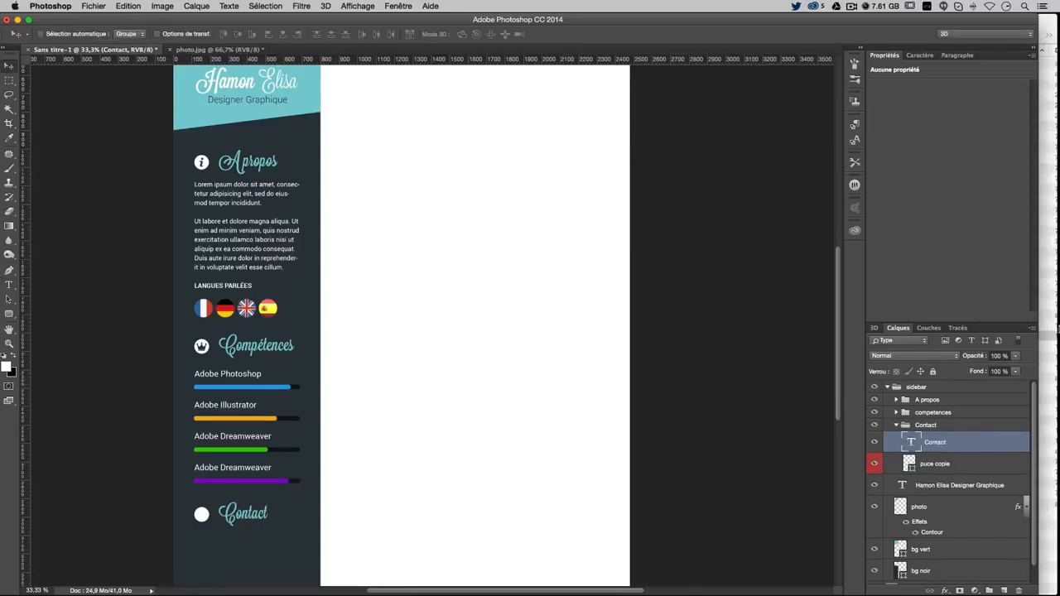
click(1057, 286)
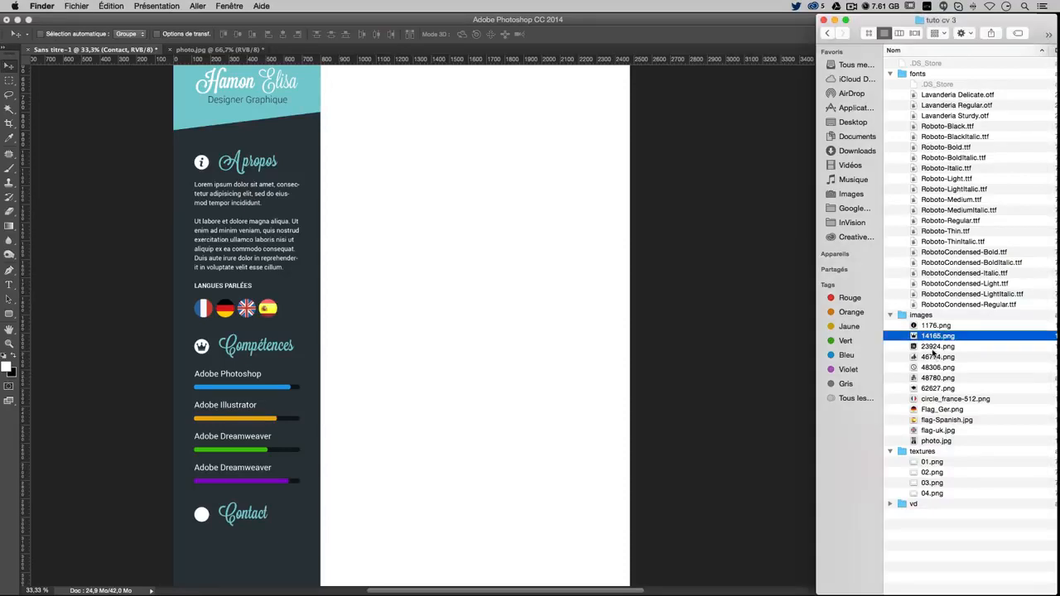
Drag 23924.png onto the canvas and scale it down over the Contact heading's bullet
click(932, 347)
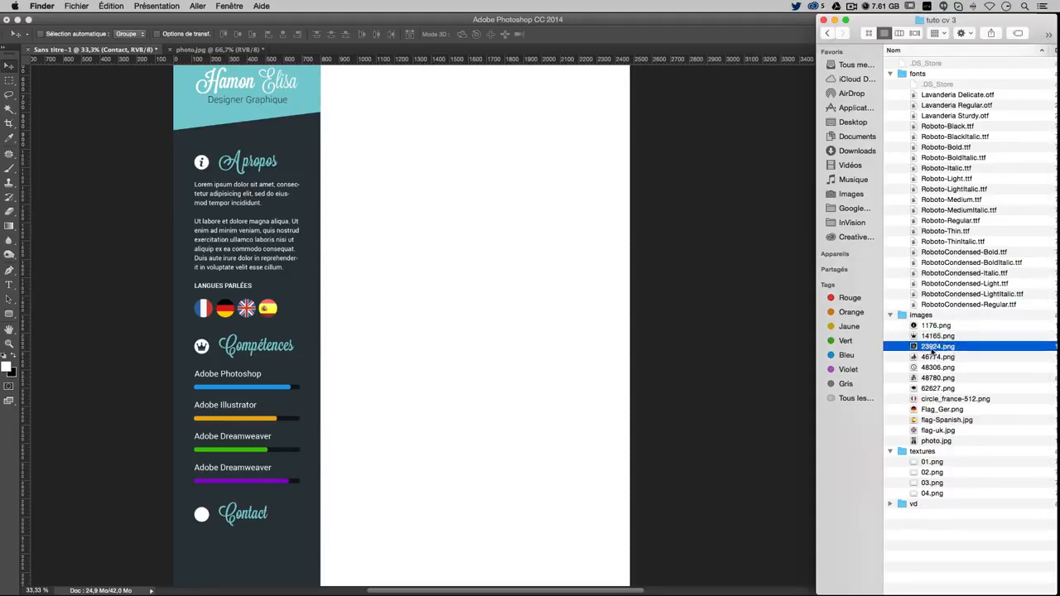
drag(931, 351, 274, 480)
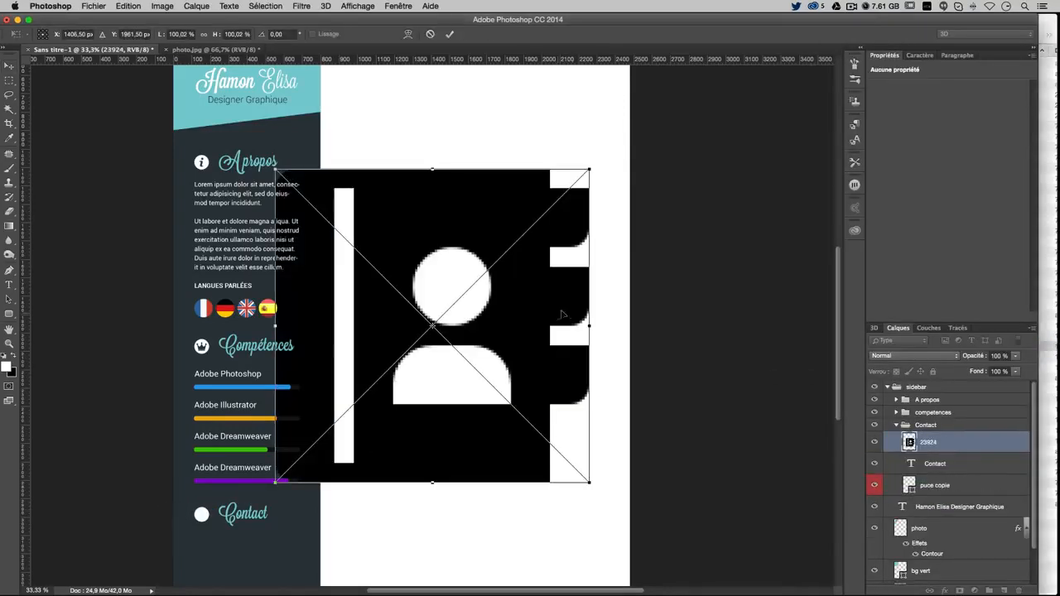
drag(591, 169, 414, 341)
Shrink the address-book icon to fit the white circle and nudge it toward the centre
scroll(281, 460, up, 2)
key(Return)
scroll(281, 460, down, 1)
key(super+plus)
key(super+plus)
key(super+t)
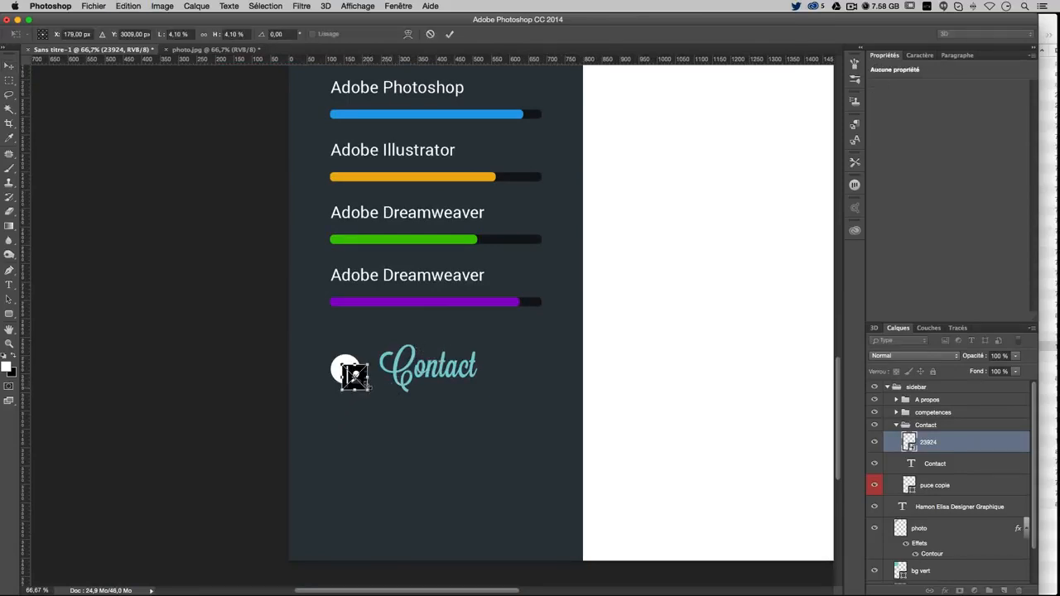
drag(370, 390, 363, 383)
key(Return)
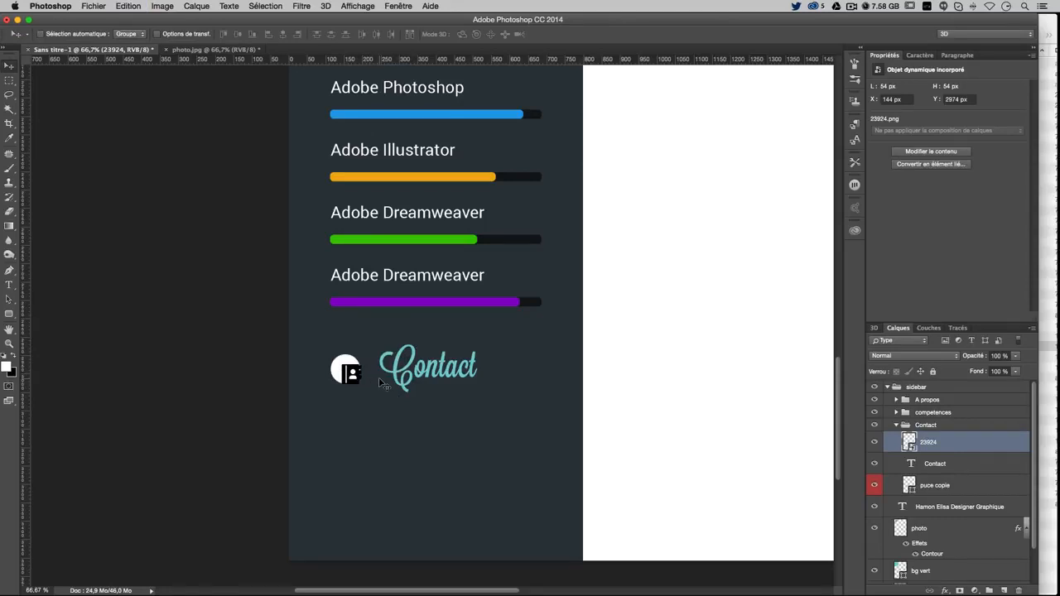
key(Left)
key(Left)
key(Left)
key(Left)
key(Left)
key(Left)
key(Left)
key(Up)
key(Up)
key(Up)
key(Up)
key(Up)
key(Up)
key(Up)
key(Up)
key(Up)
key(Up)
key(Up)
key(Up)
key(Up)
key(Up)
key(Up)
key(Up)
key(Left)
key(Left)
key(Left)
key(Left)
key(Left)
key(Left)
key(Left)
Check the crown icon's pixel dimensions for reference
scroll(380, 384, up, 5)
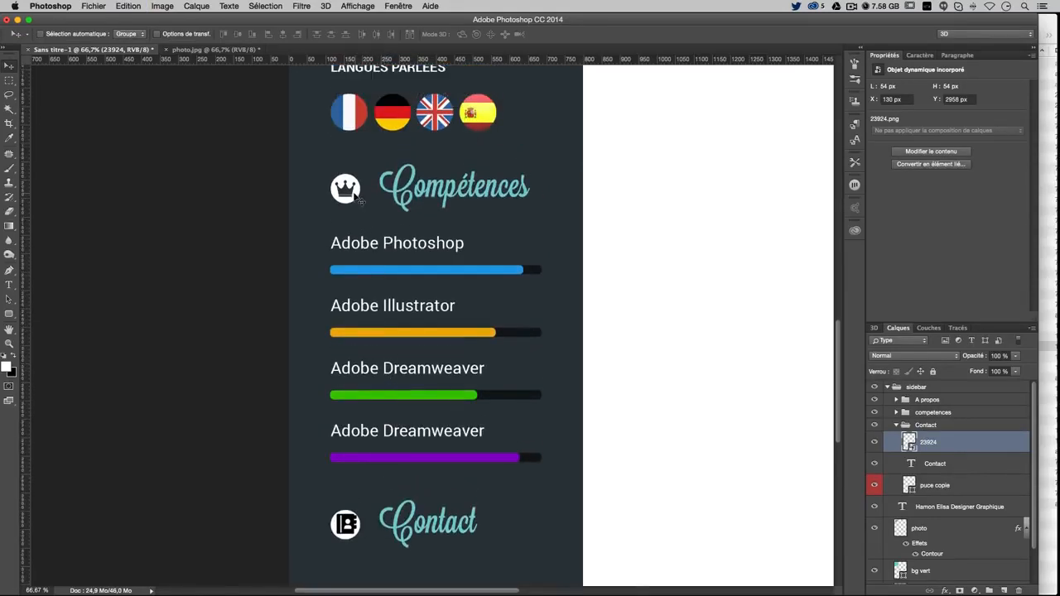
right_click(345, 193)
click(379, 194)
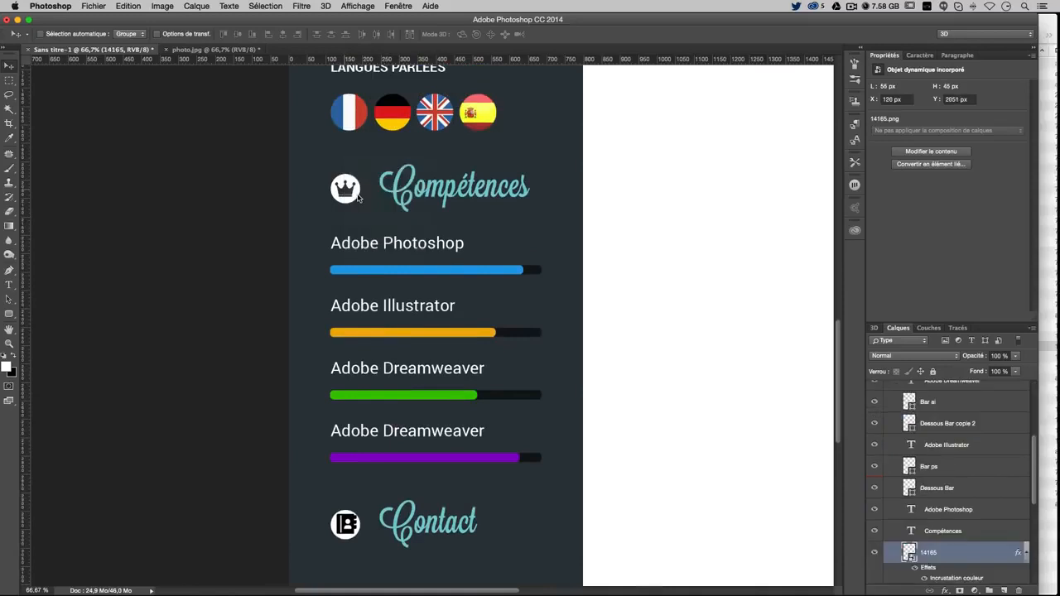
super+click(909, 551)
key(super+n)
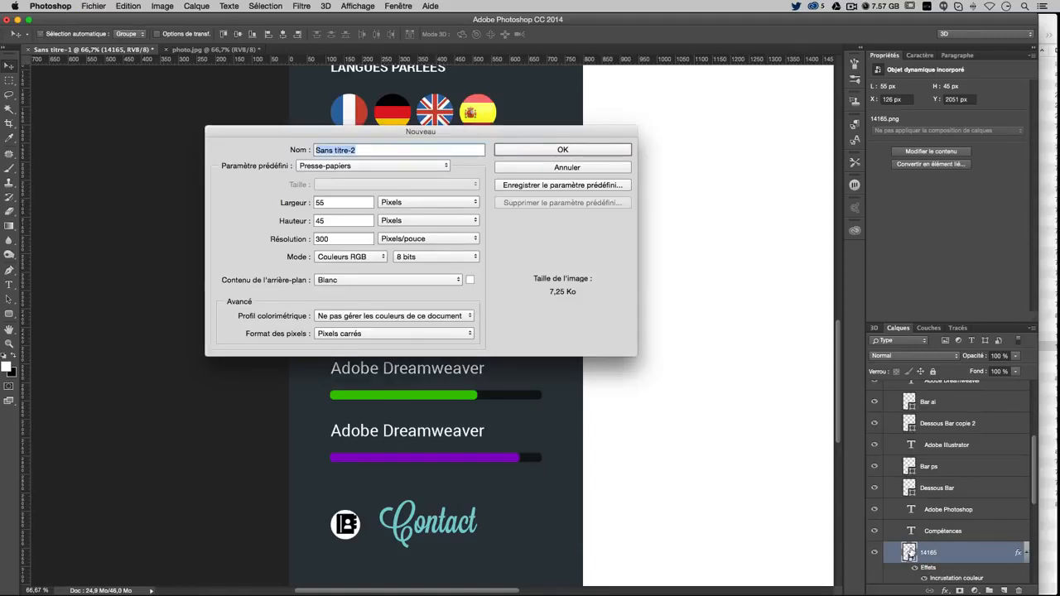
key(Escape)
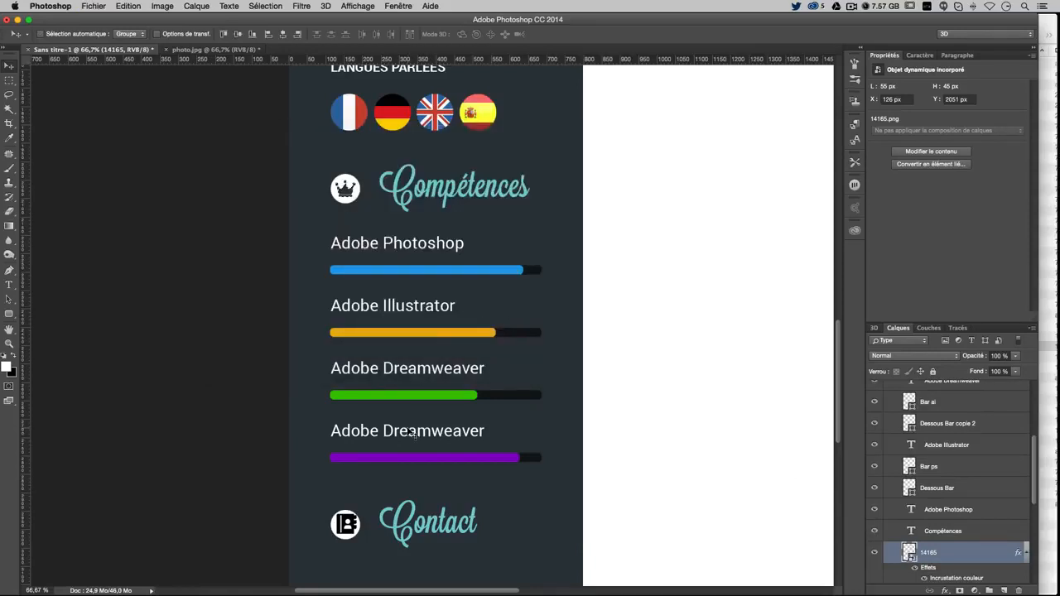
Scale the Contact icon down to 48 px and nudge it right into the circle
right_click(345, 523)
click(362, 521)
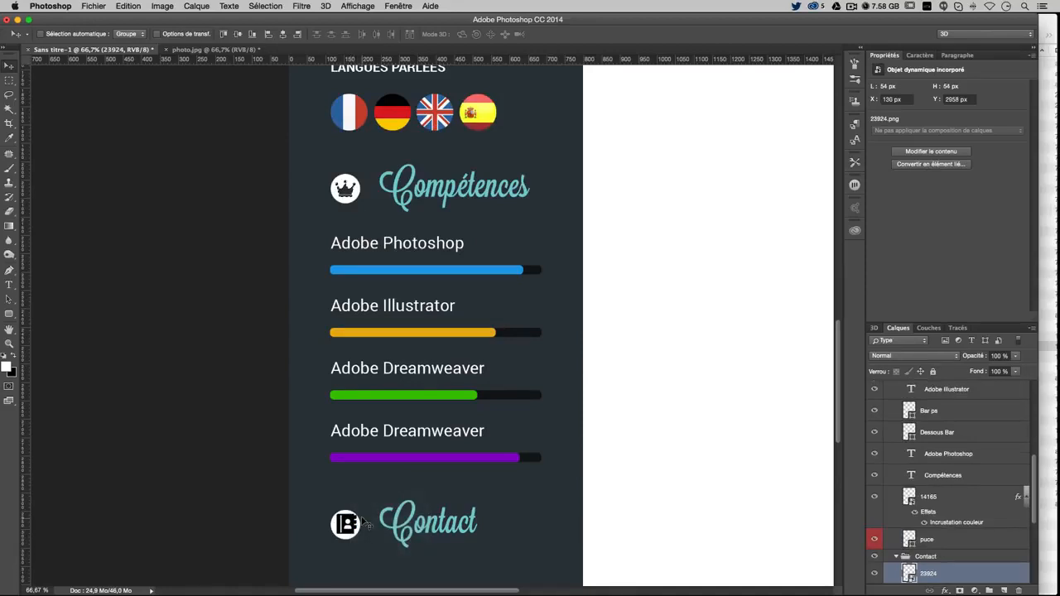
scroll(362, 521, down, 1)
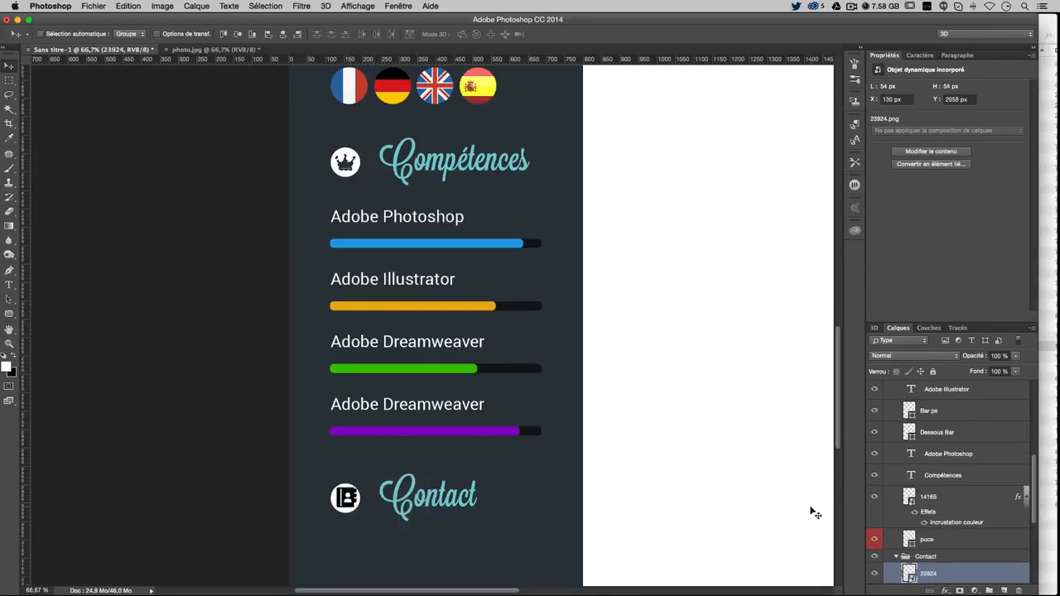
key(super+d)
key(super+t)
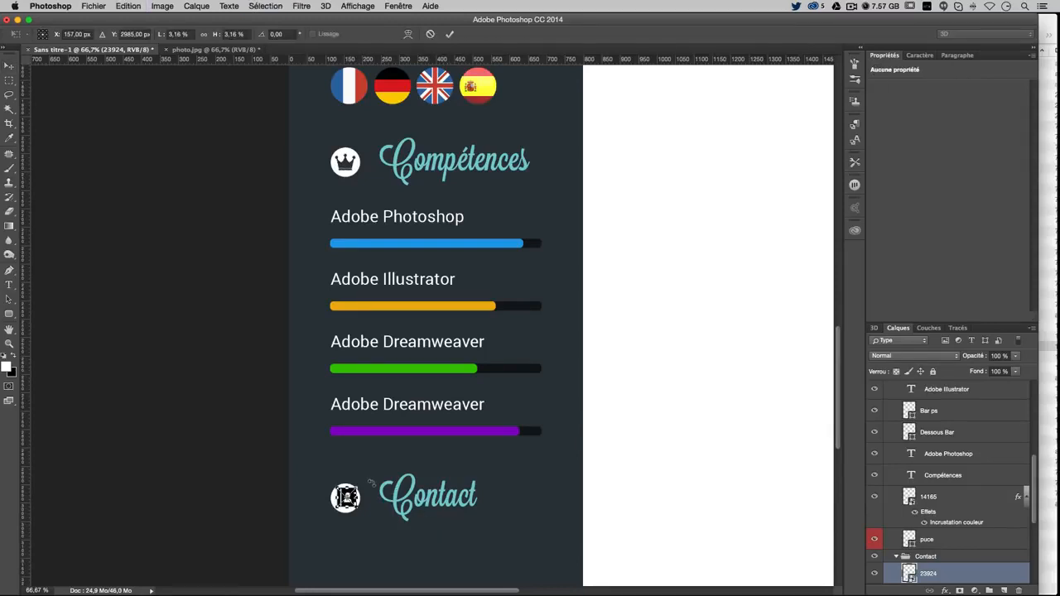
drag(360, 487, 357, 483)
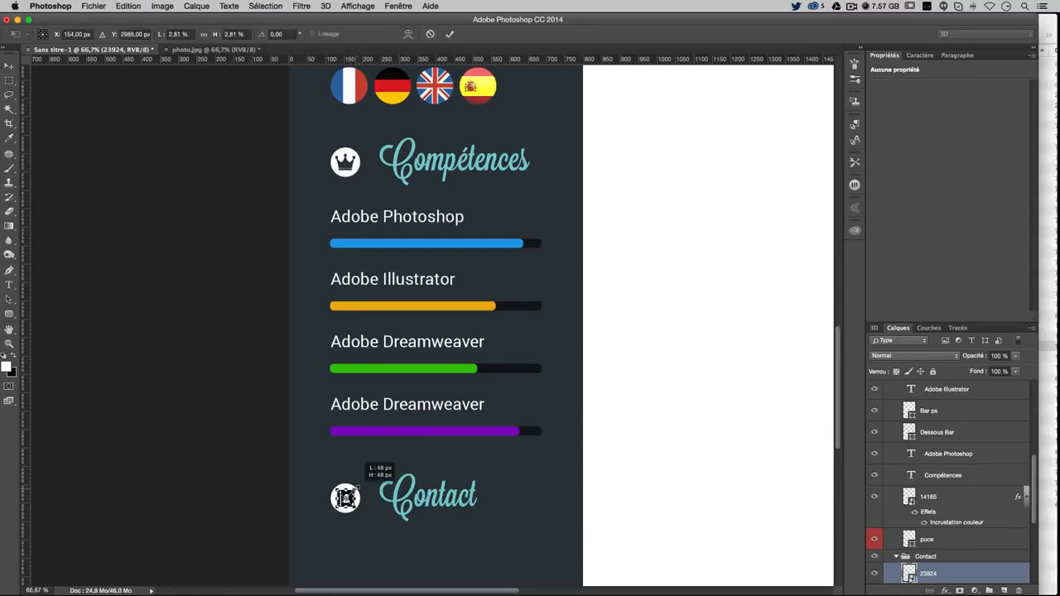
key(Return)
key(Right)
key(Right)
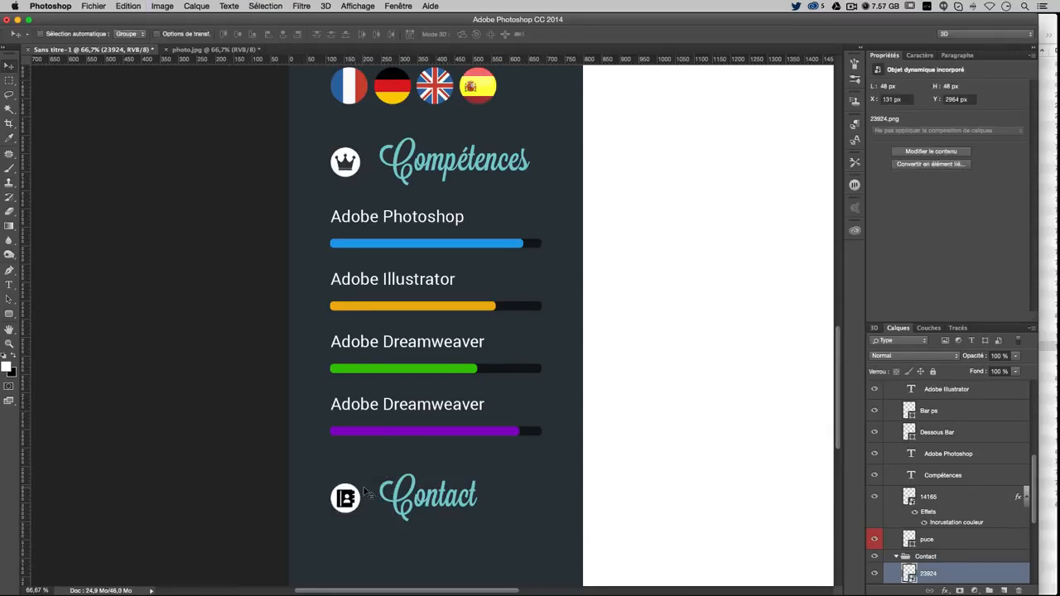
key(super+minus)
key(super+minus)
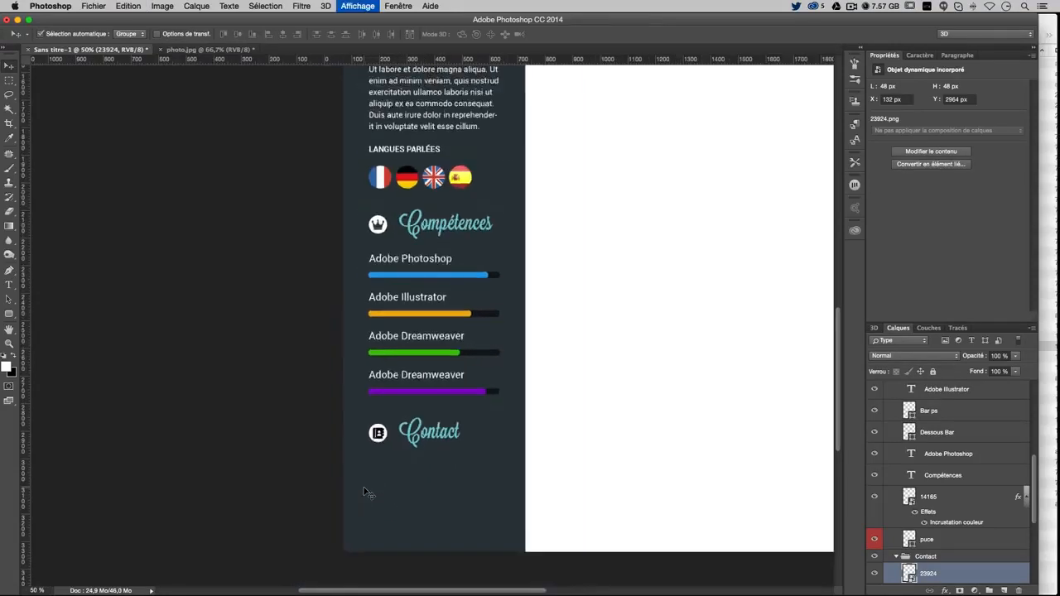
Tint the Contact icon with a Color Overlay sampled from the dark sidebar (#2d373d)
double_click(993, 574)
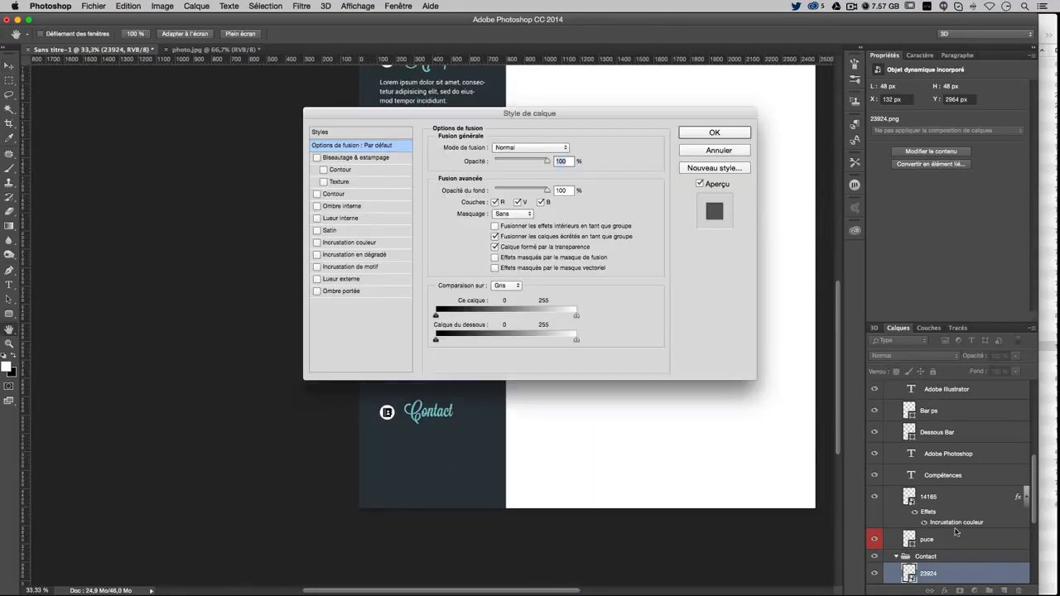
click(362, 243)
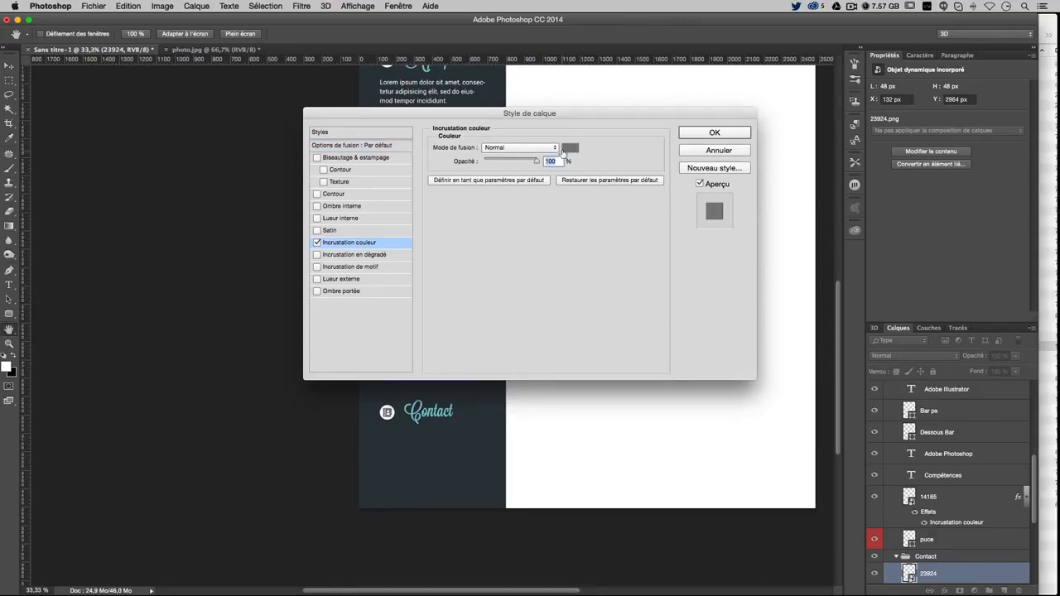
click(568, 148)
click(389, 464)
key(Return)
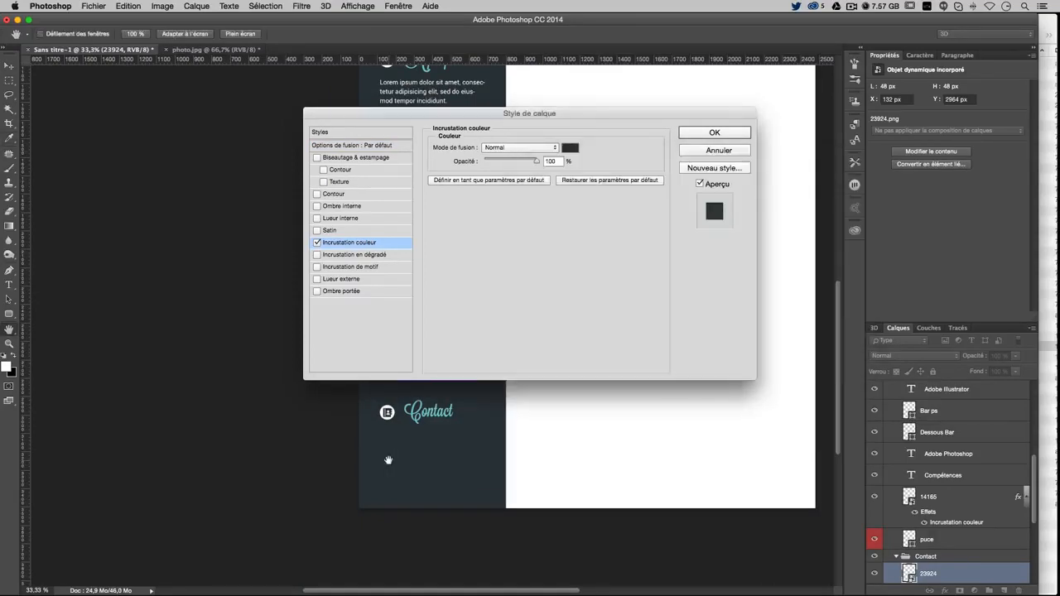
key(Return)
Fine-tune the Contact group's vertical position against the guides, then bring up Chrome
click(927, 557)
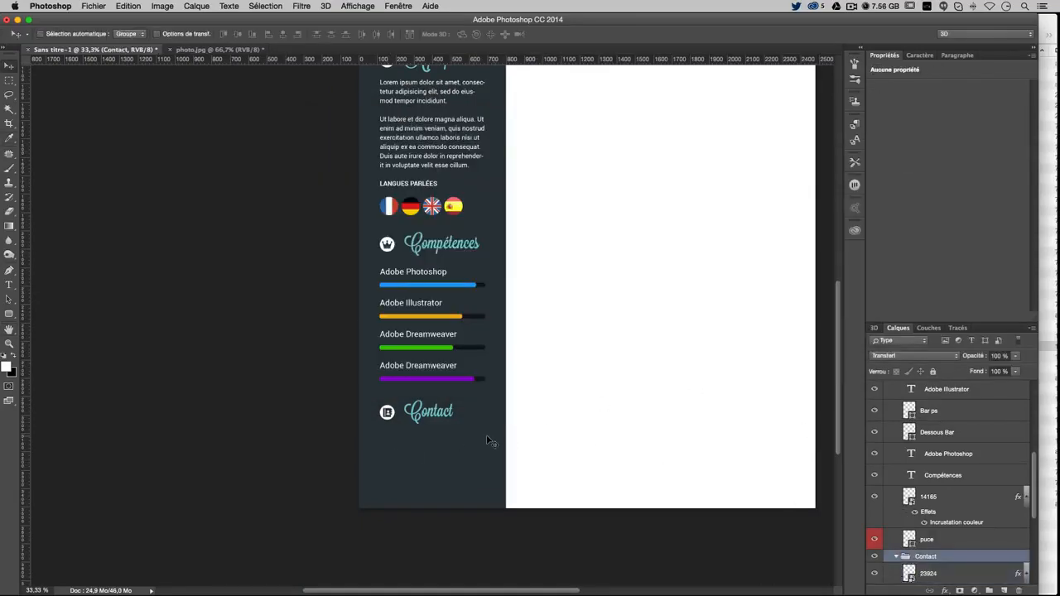
drag(492, 441, 487, 428)
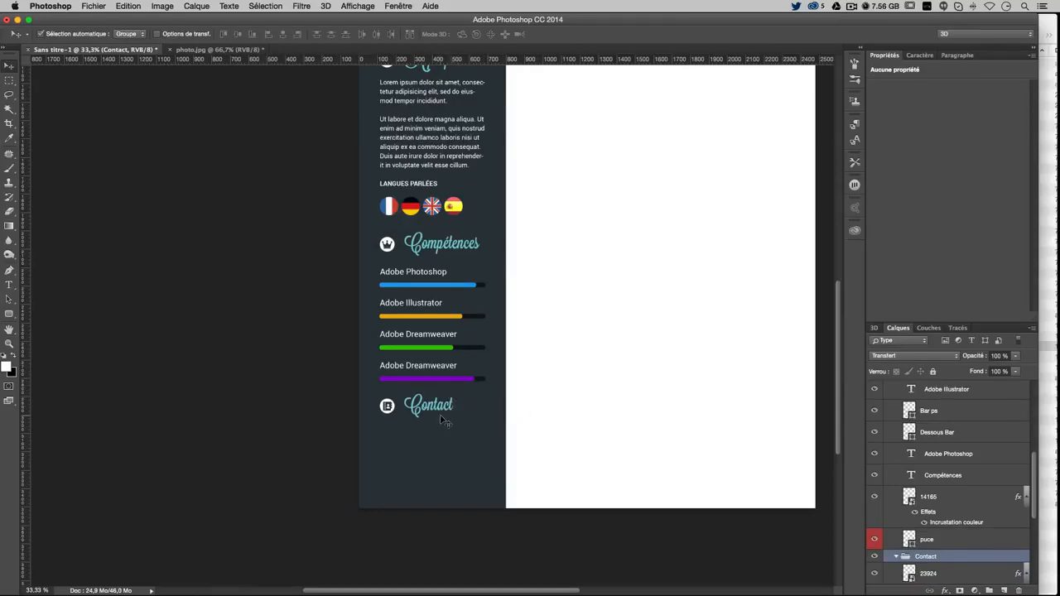
key(super+;)
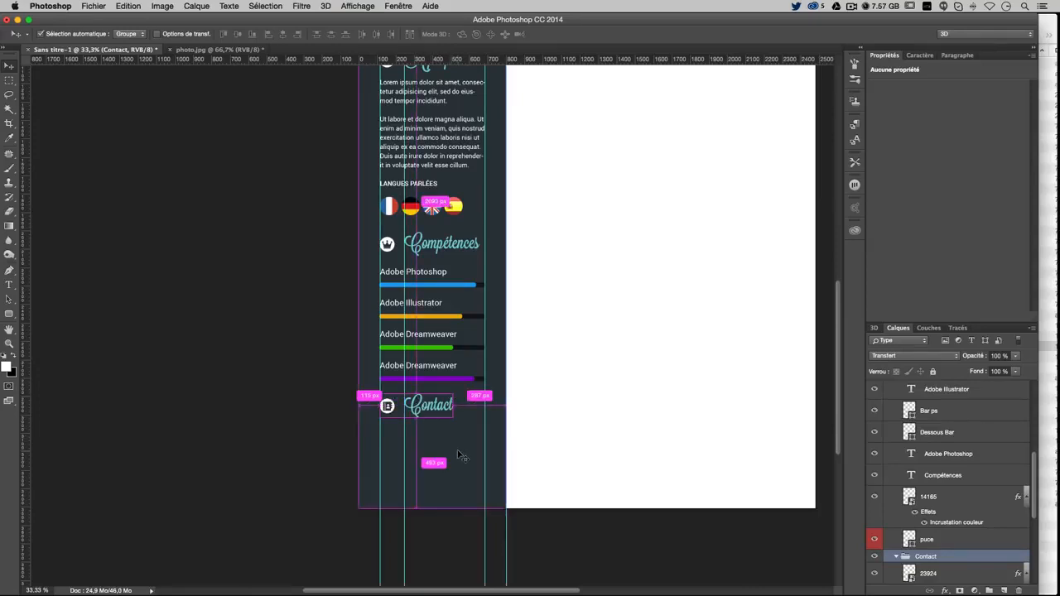
key(Down)
key(Down)
key(Down)
key(Down)
key(Down)
key(Down)
key(Down)
key(Down)
key(Down)
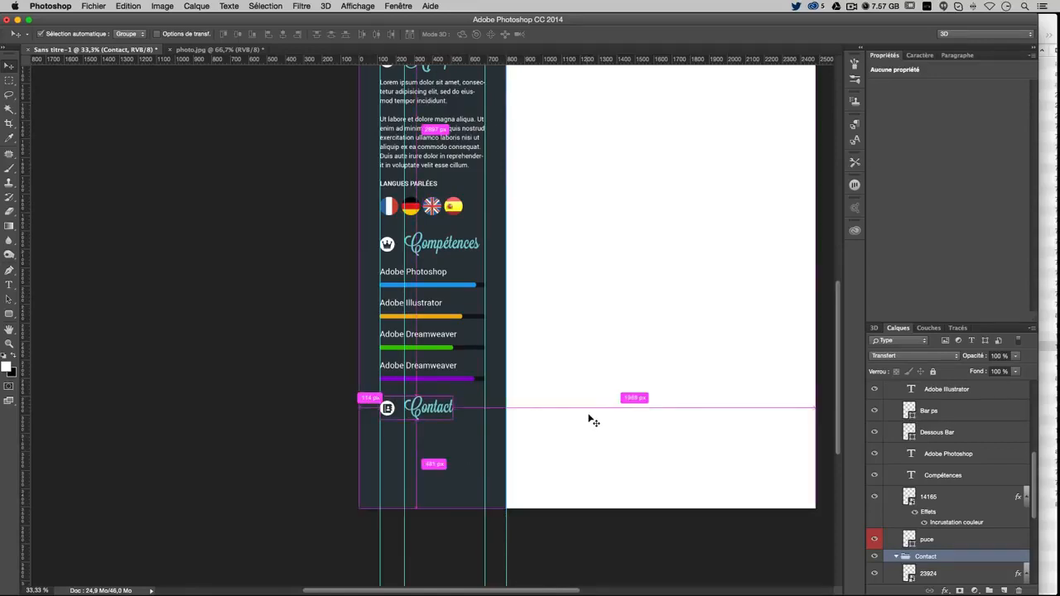
key(super+semicolon)
scroll(640, 401, up, 5)
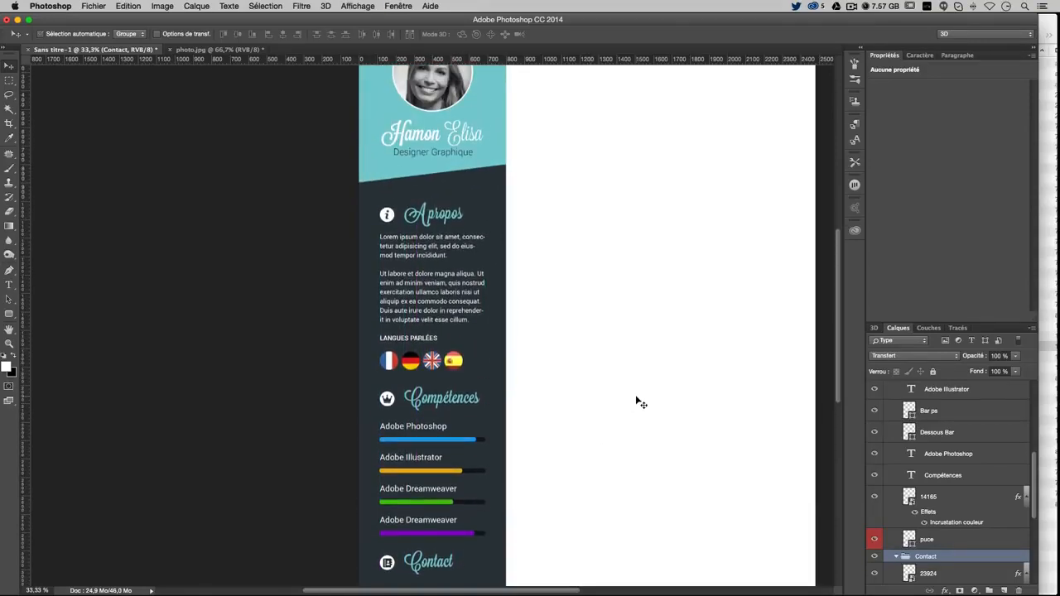
scroll(641, 402, down, 3)
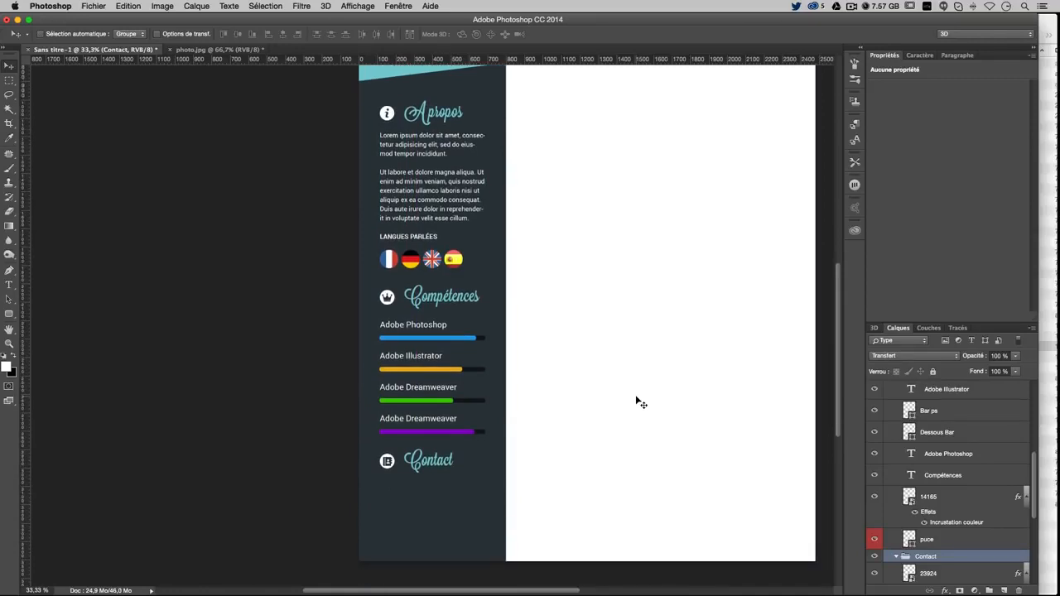
key(Down)
key(Down)
key(Down)
key(Down)
key(Down)
key(Down)
key(Down)
key(Down)
key(Down)
key(Down)
key(Down)
key(Down)
key(Down)
key(Down)
key(Down)
key(Down)
key(Down)
key(Down)
key(Down)
key(Down)
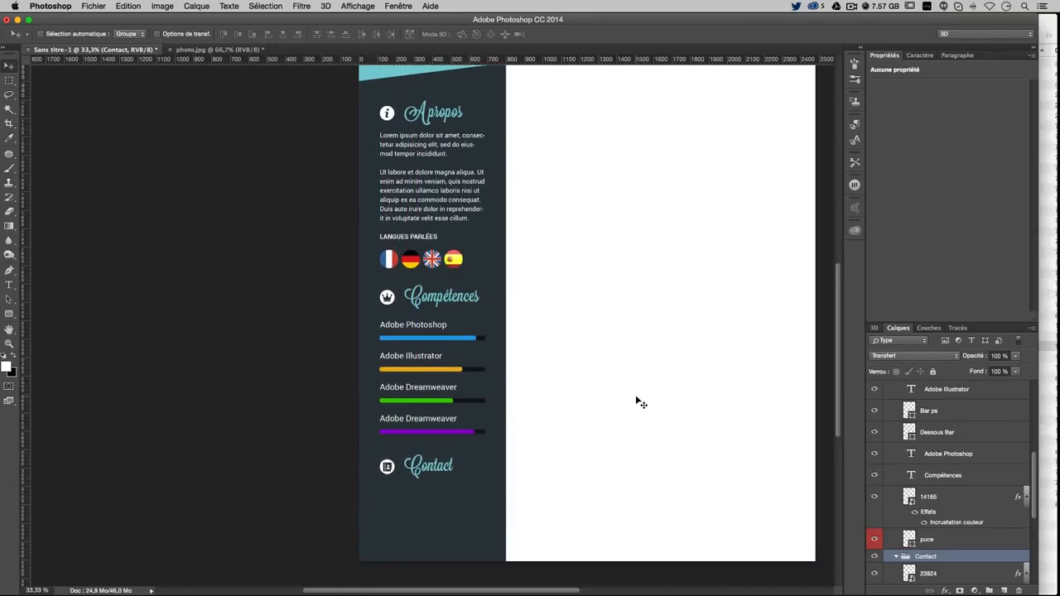
key(Up)
key(Up)
key(Up)
key(Up)
key(Up)
key(Up)
scroll(616, 511, up, 1)
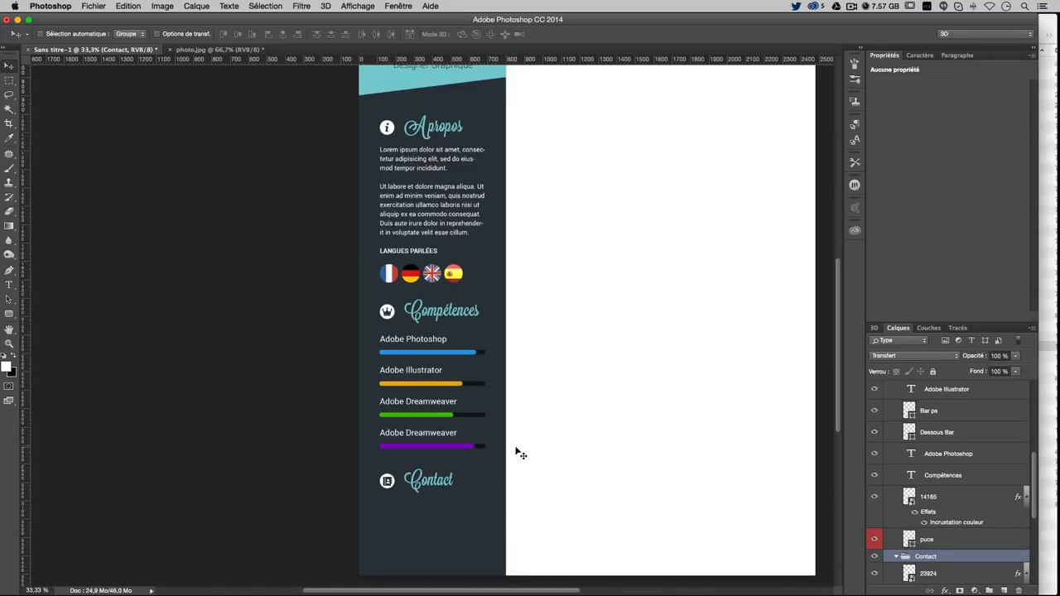
click(296, 561)
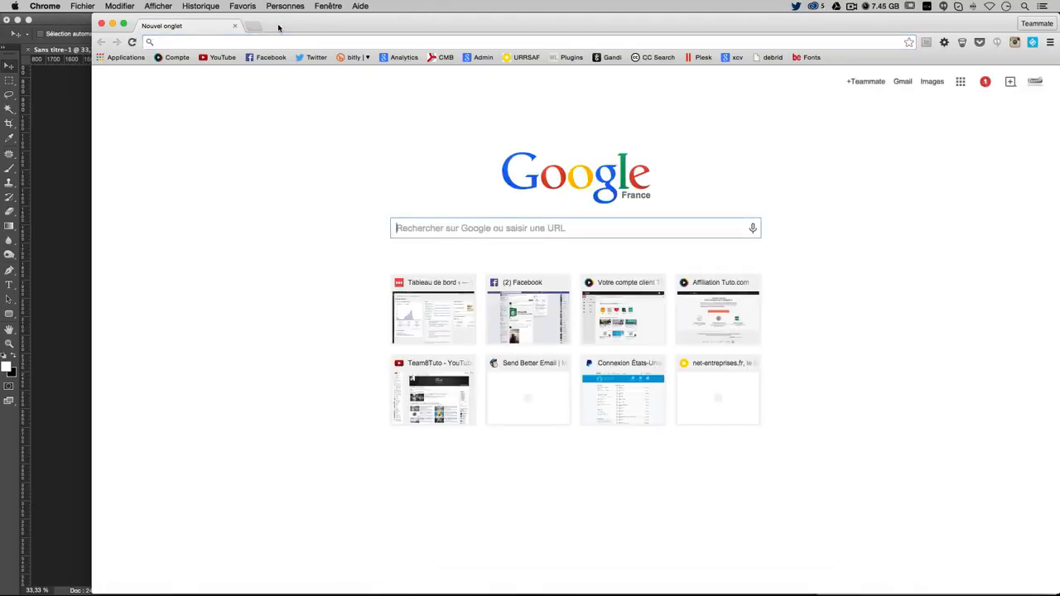
Search Google for 'flat icon' and open the Flaticon website
text(fat icon)
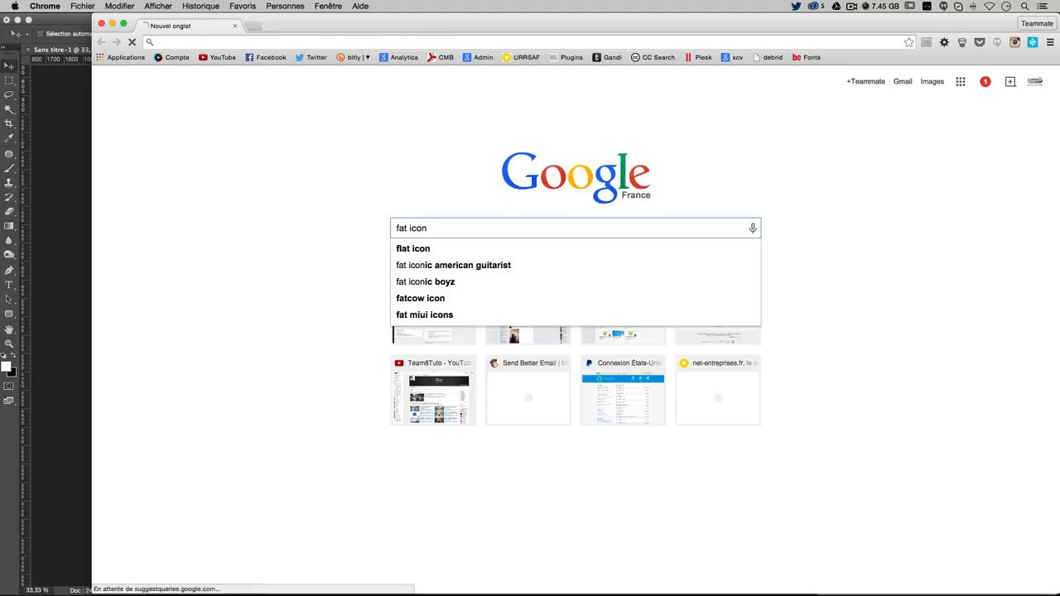
key(Return)
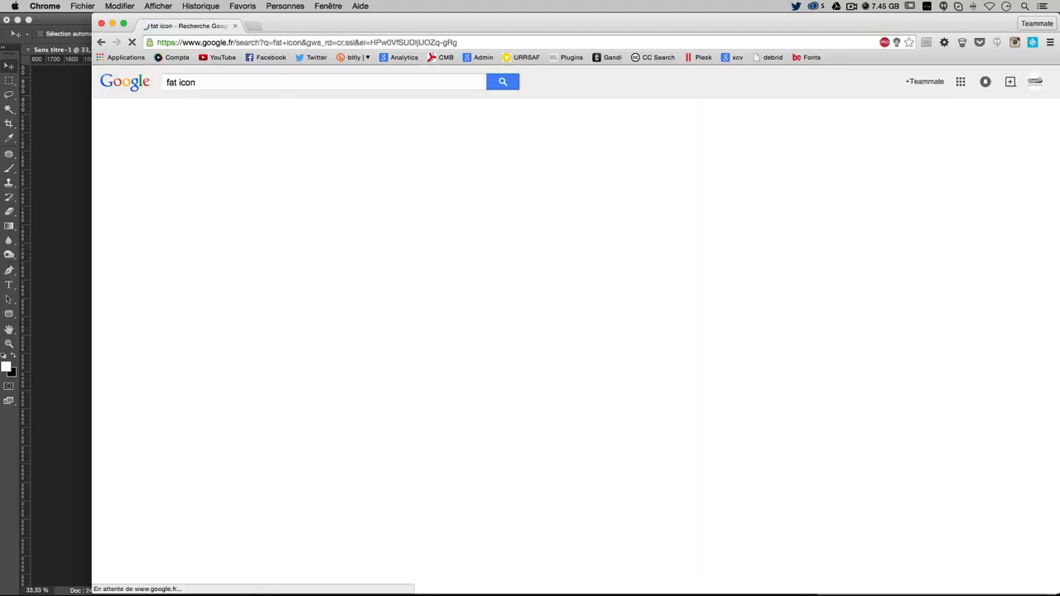
click(170, 82)
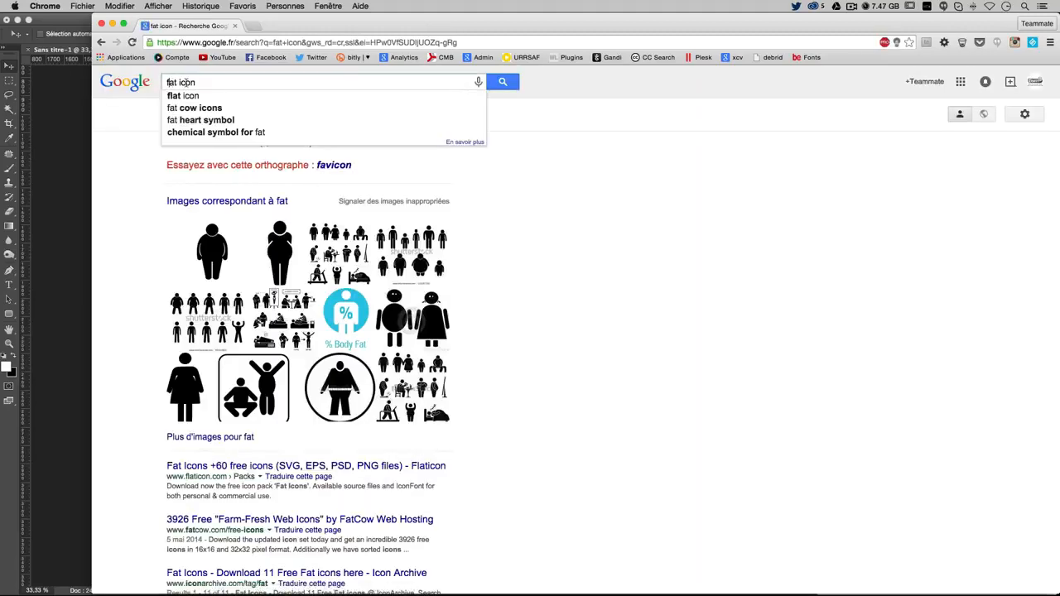
text(l)
key(Return)
scroll(291, 309, down, 1)
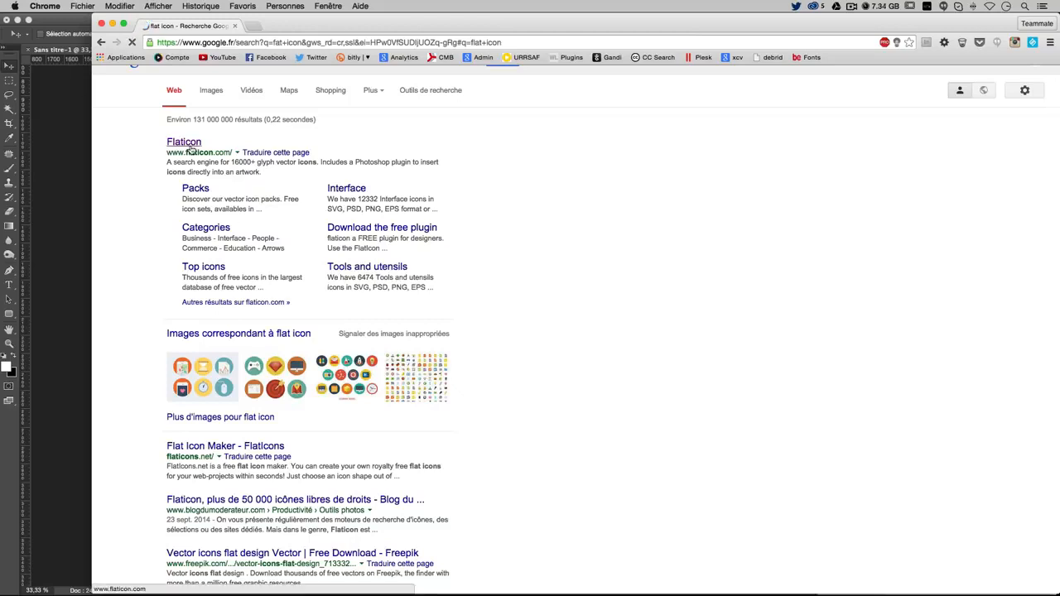
click(177, 146)
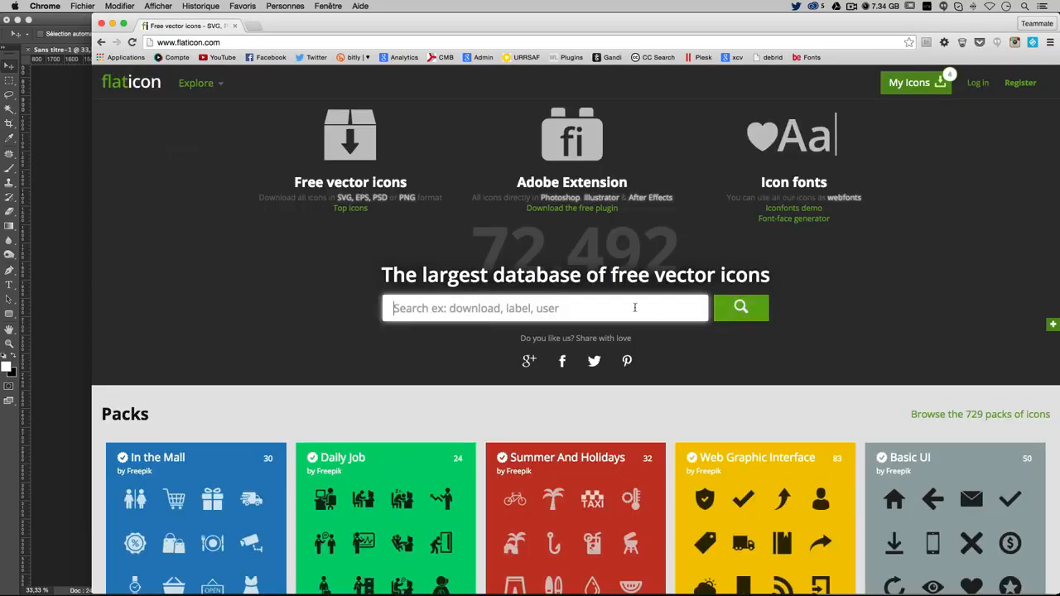
Search Flaticon for 'map' and save the first pin icon into the images folder as 34250.png
text(map)
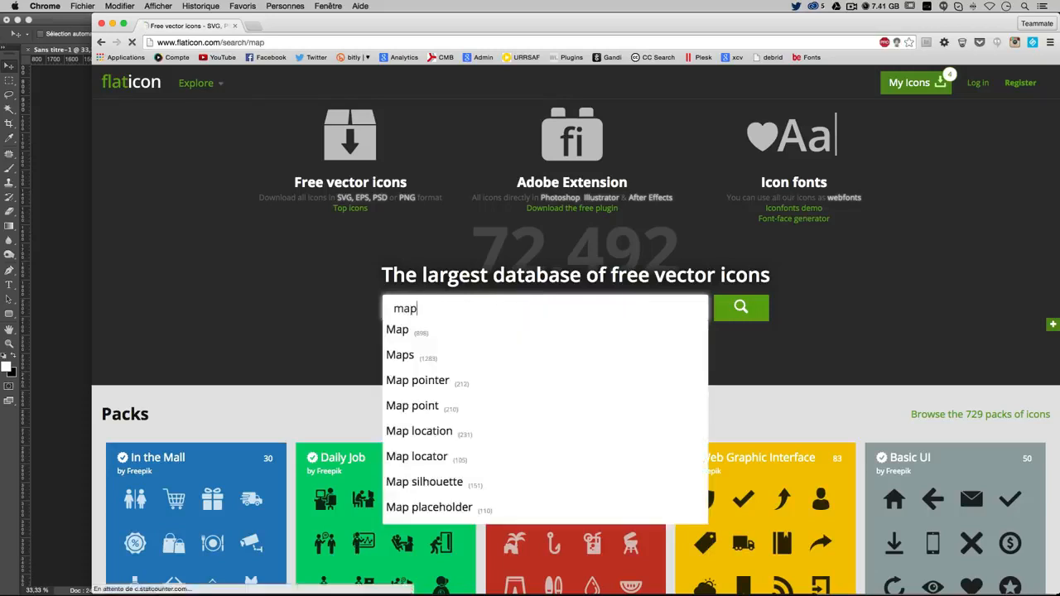
key(Return)
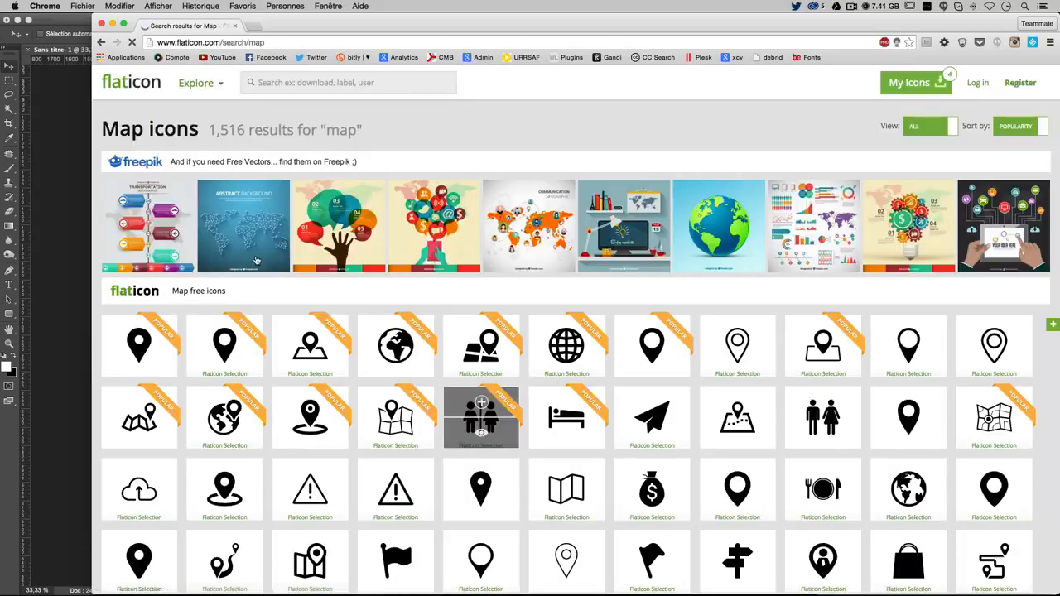
mouse_move(143, 363)
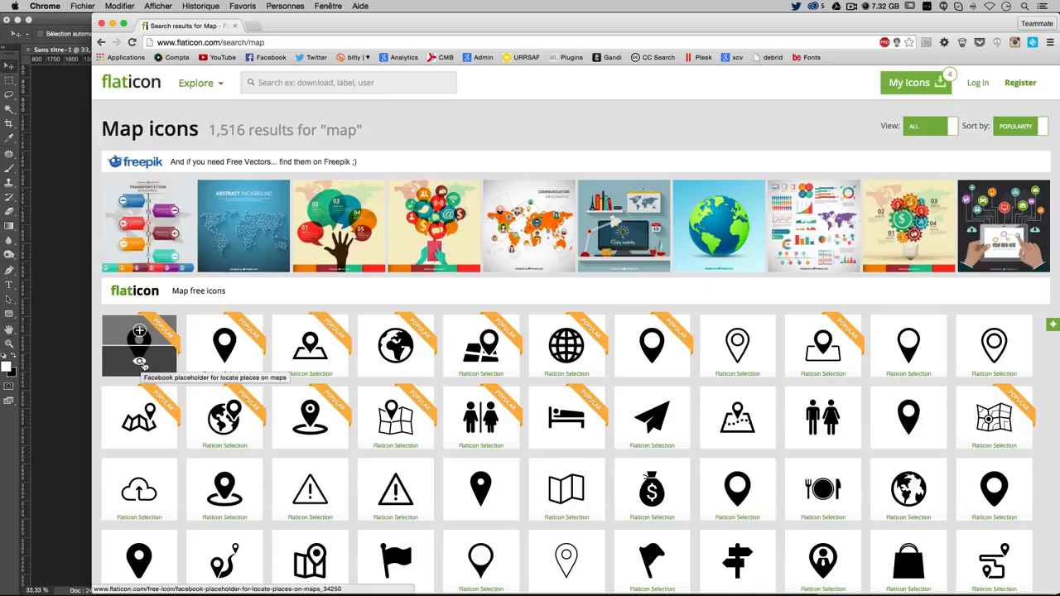
click(139, 363)
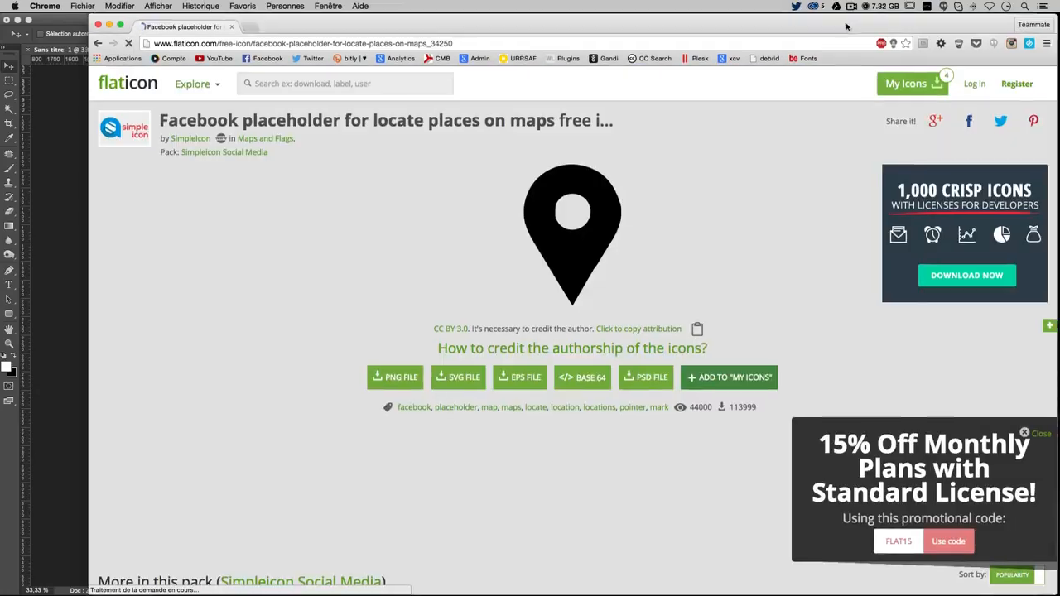
drag(852, 24, 587, 79)
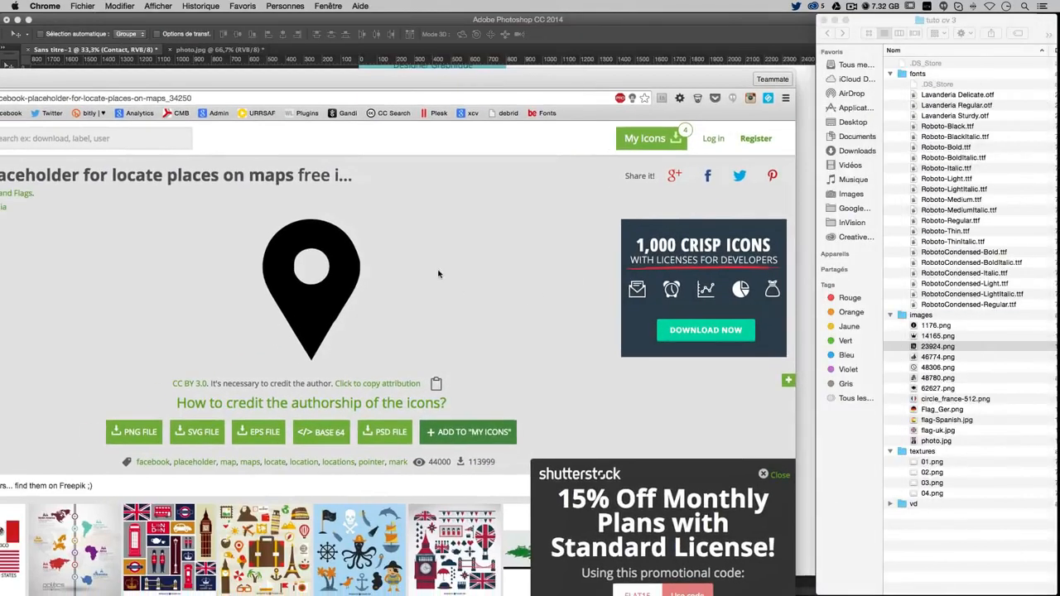
drag(289, 282, 918, 319)
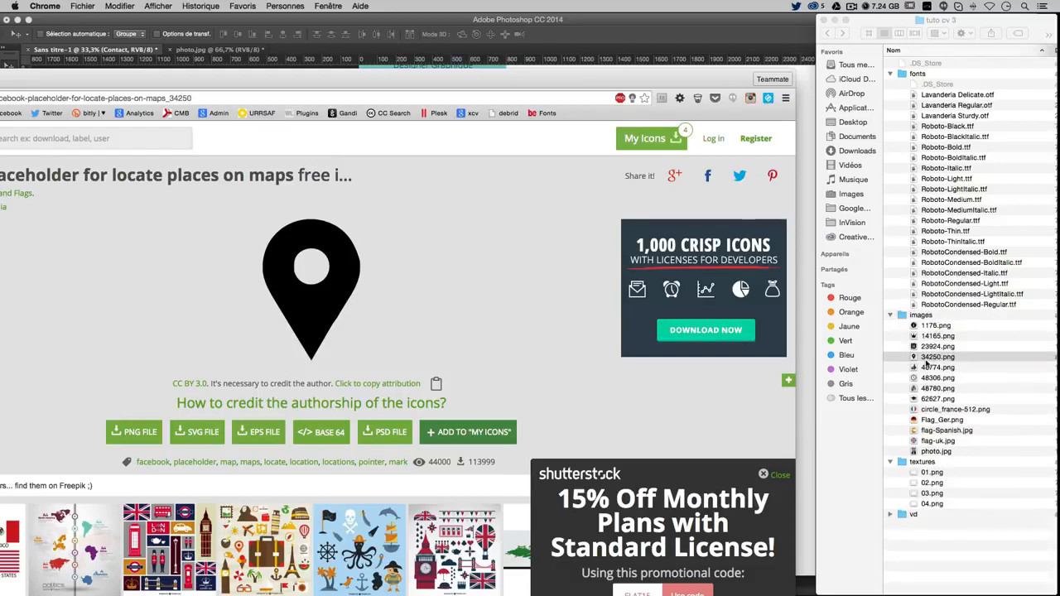
click(706, 37)
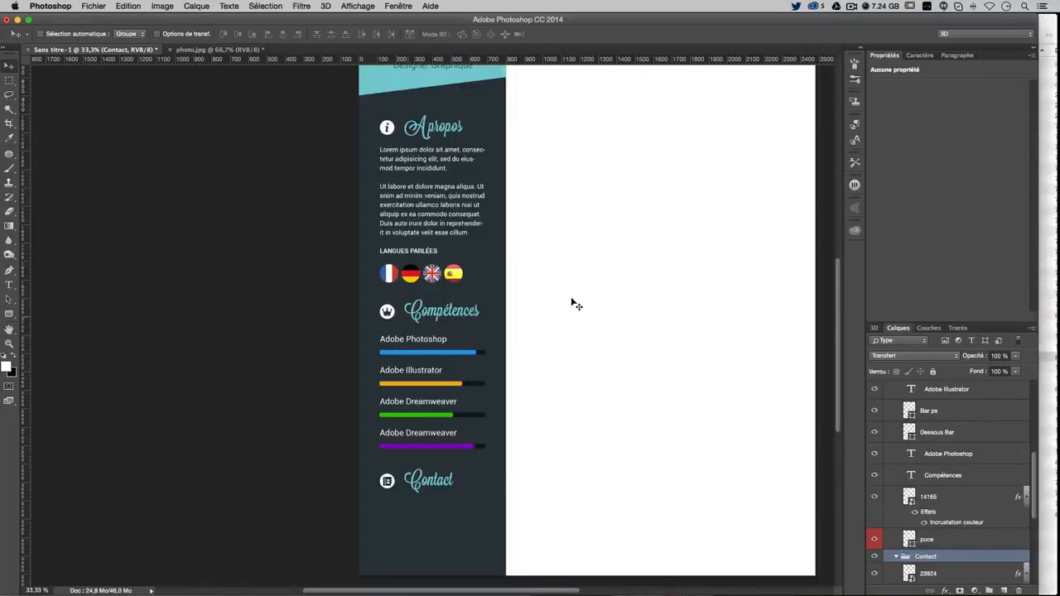
Duplicate the 'puce copie' bullet layer and rename the copy 'puce mini'
scroll(666, 381, right, 3)
scroll(935, 531, down, 5)
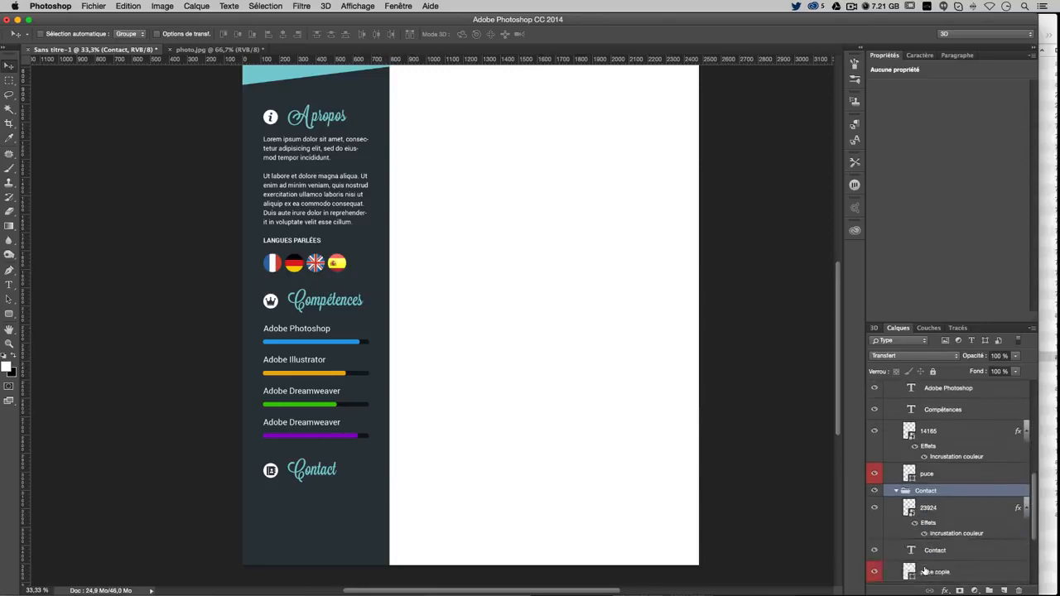
click(937, 478)
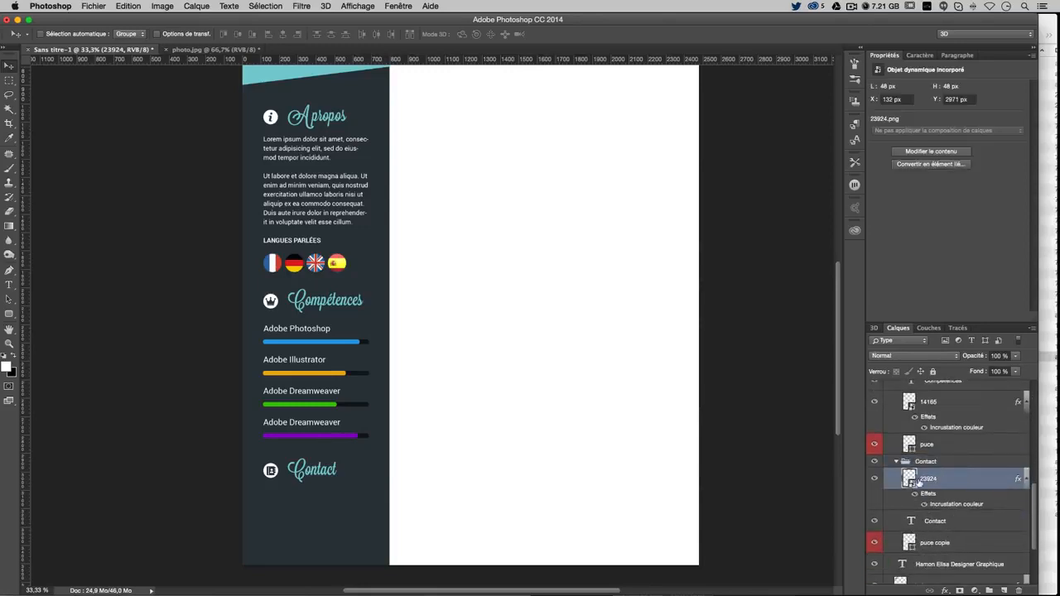
click(917, 542)
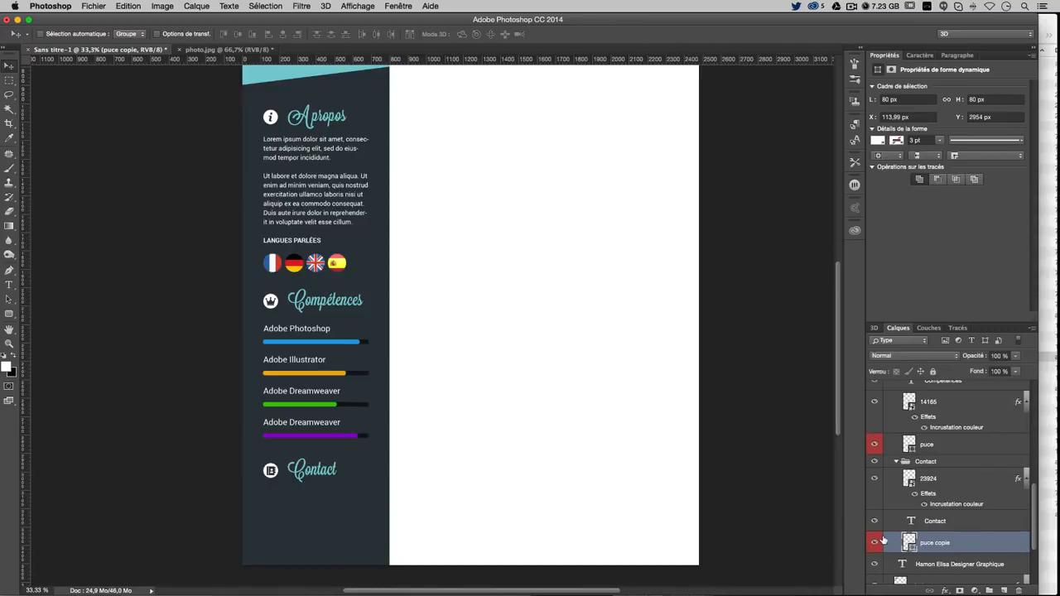
key(super+j)
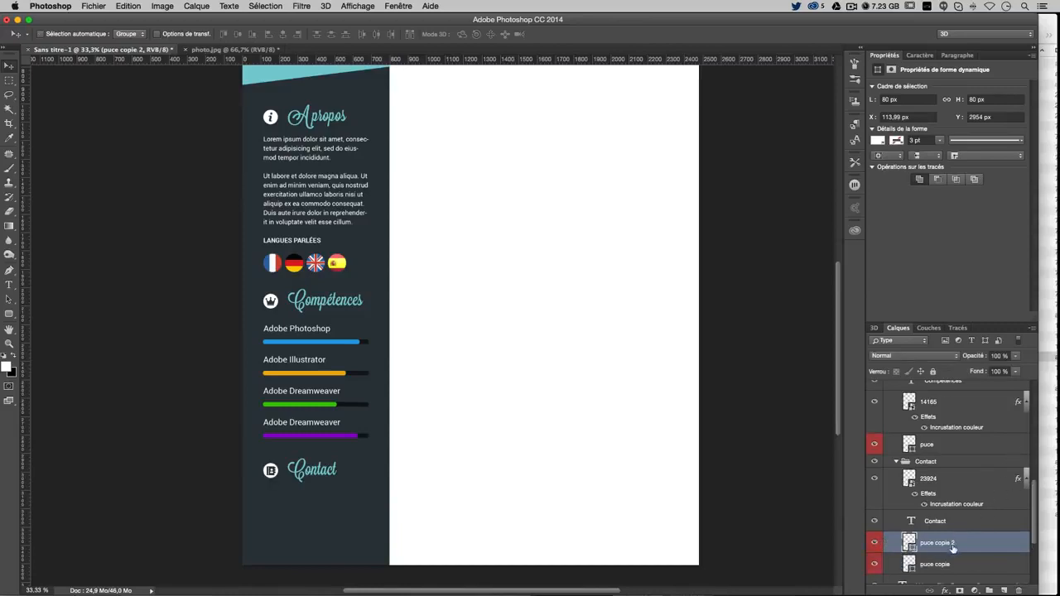
double_click(952, 547)
double_click(939, 544)
key(BackSpace)
key(BackSpace)
text(mini)
key(Return)
Tag 'puce mini' yellow and move it into the Contact group above 23924
right_click(957, 545)
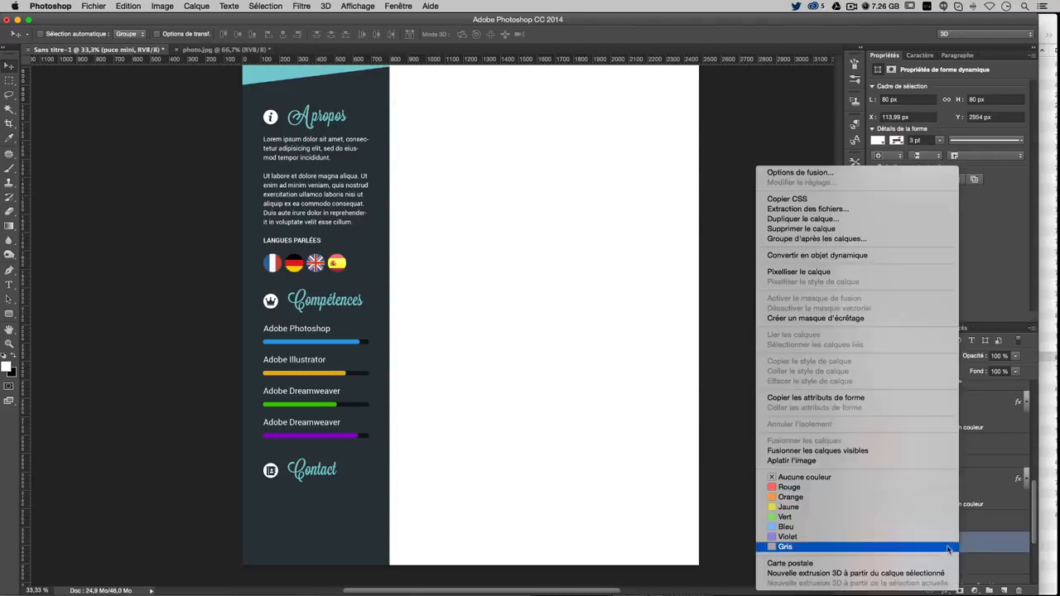
click(913, 510)
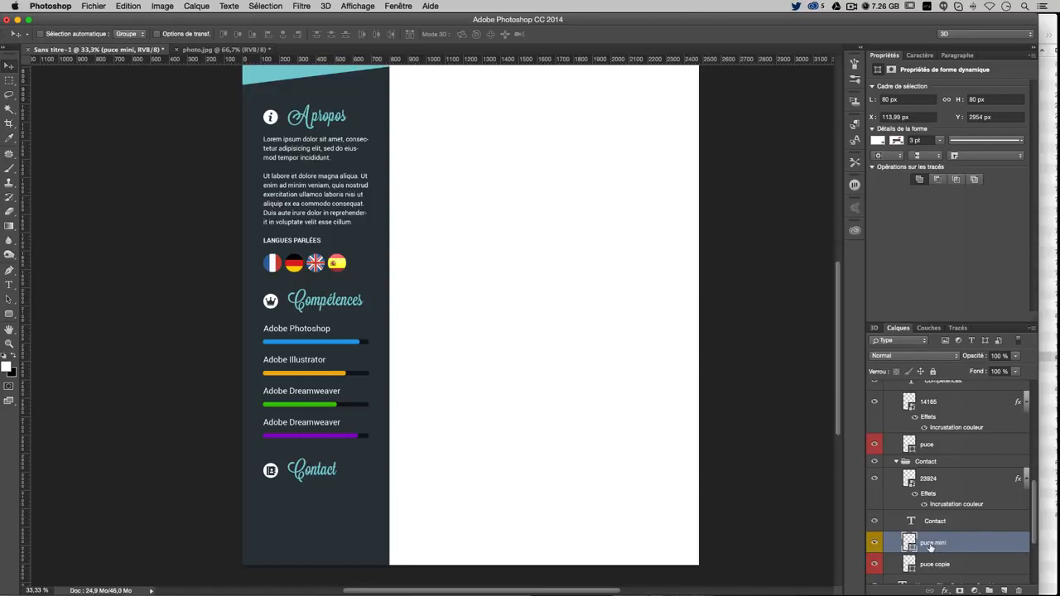
drag(931, 545, 951, 478)
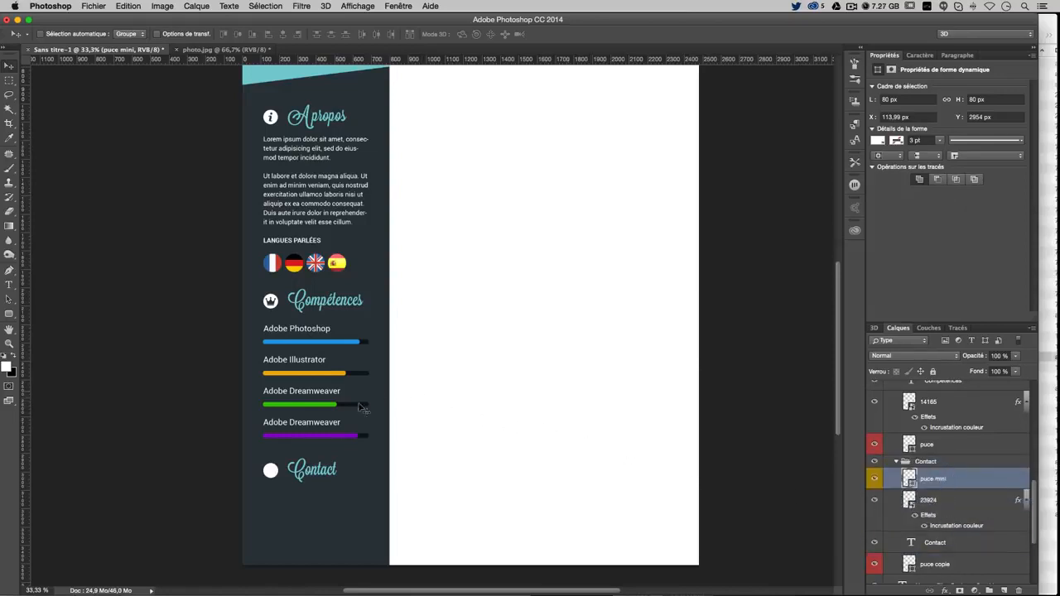
drag(349, 417, 348, 435)
Resize the white circle to 60 × 60 px
key(super+t)
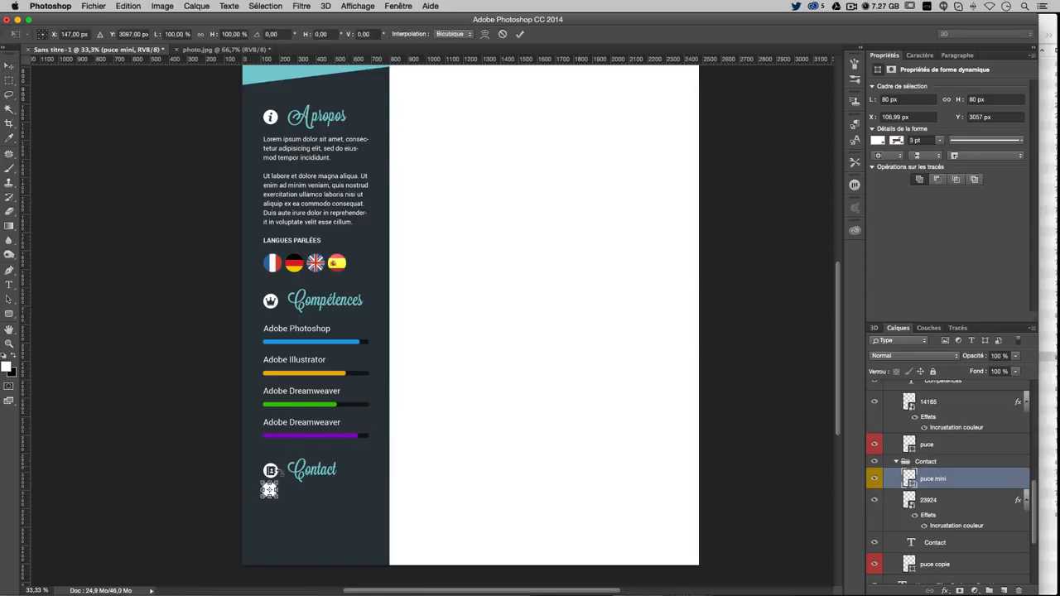
drag(280, 479, 279, 486)
key(Return)
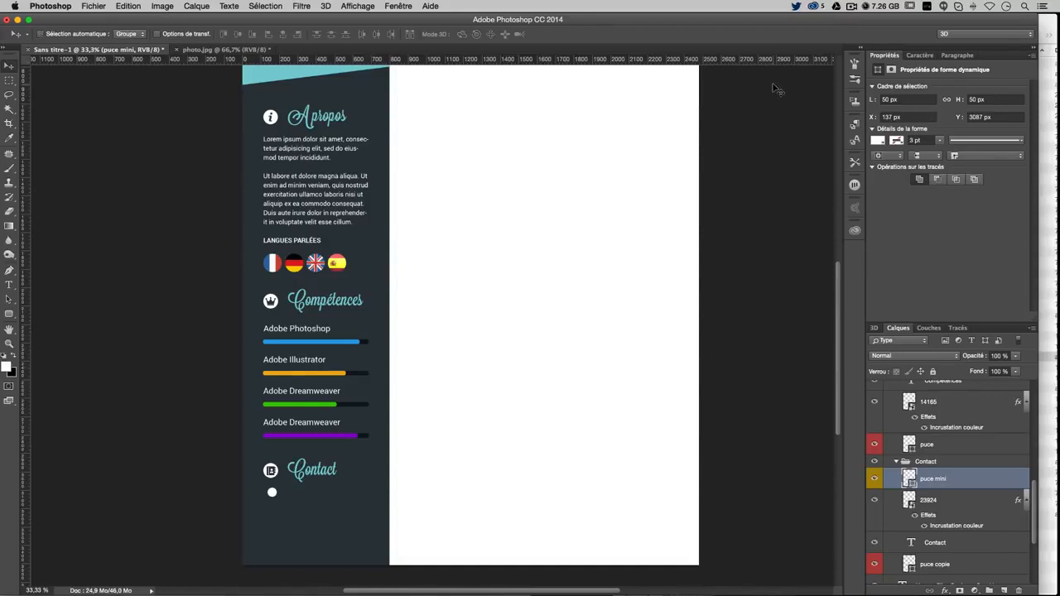
click(905, 100)
text(60)
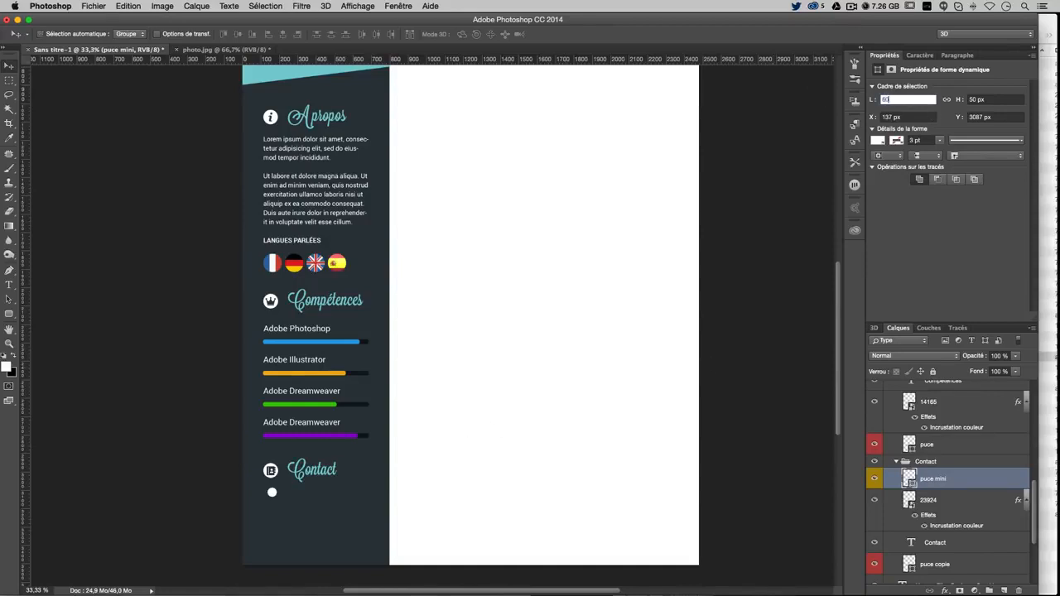
key(Return)
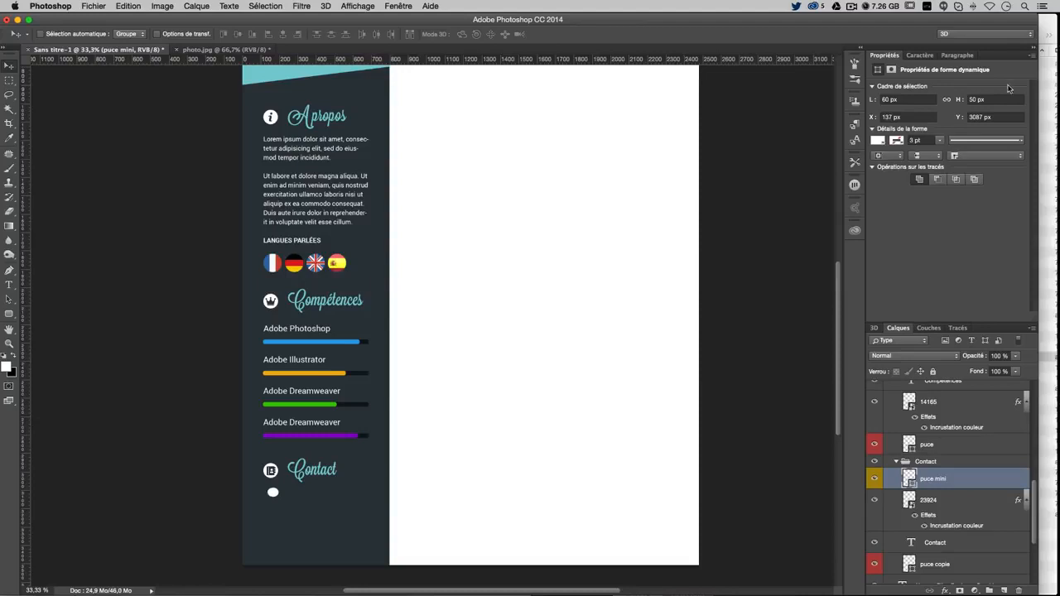
click(1004, 100)
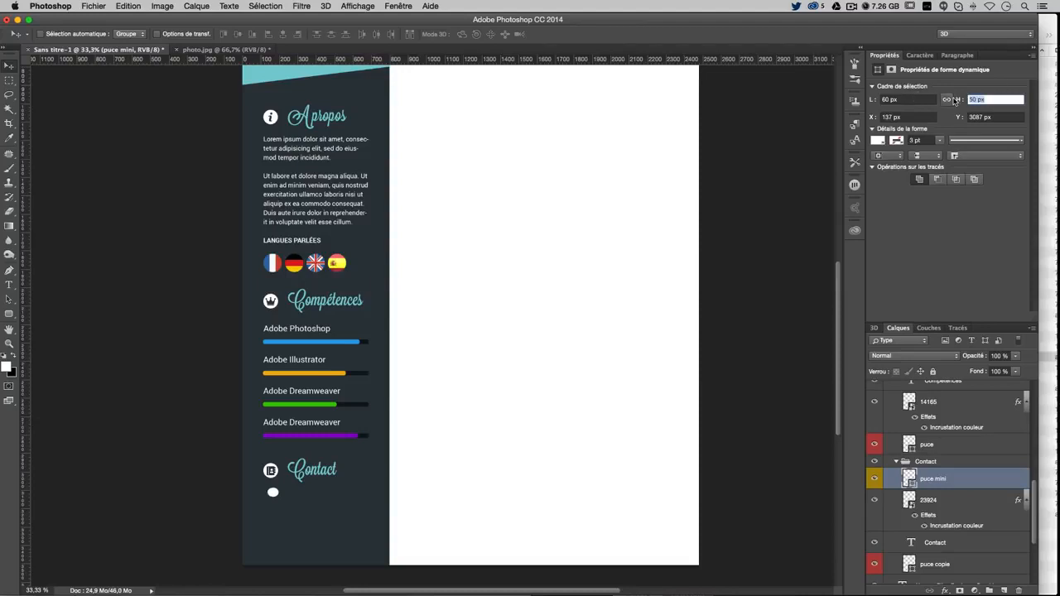
text(60)
key(Return)
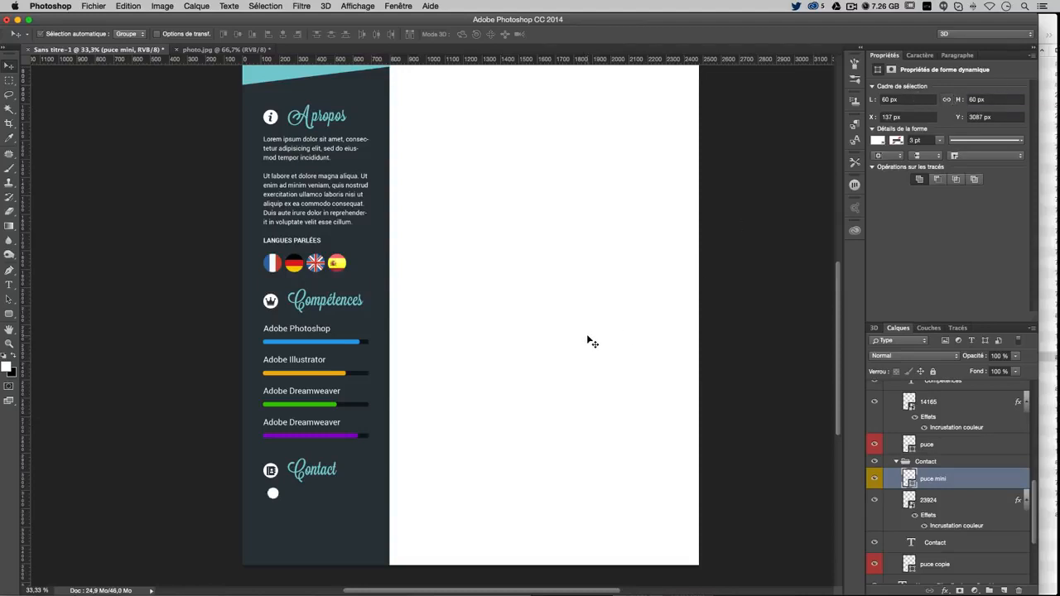
Align the circle under the Contact icon on the guides, then switch to Finder
key(super+;)
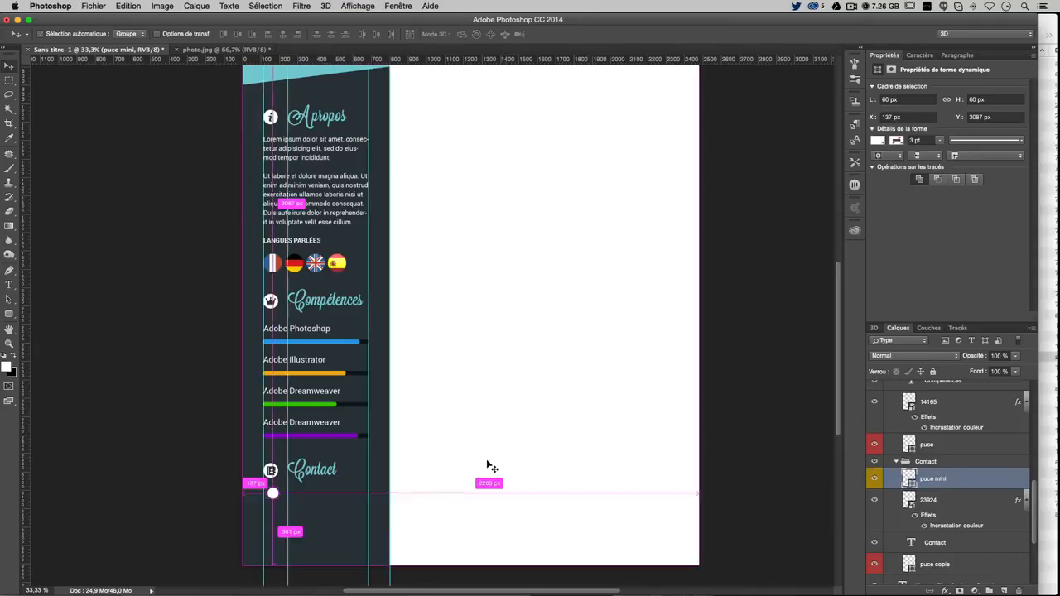
drag(480, 466, 476, 468)
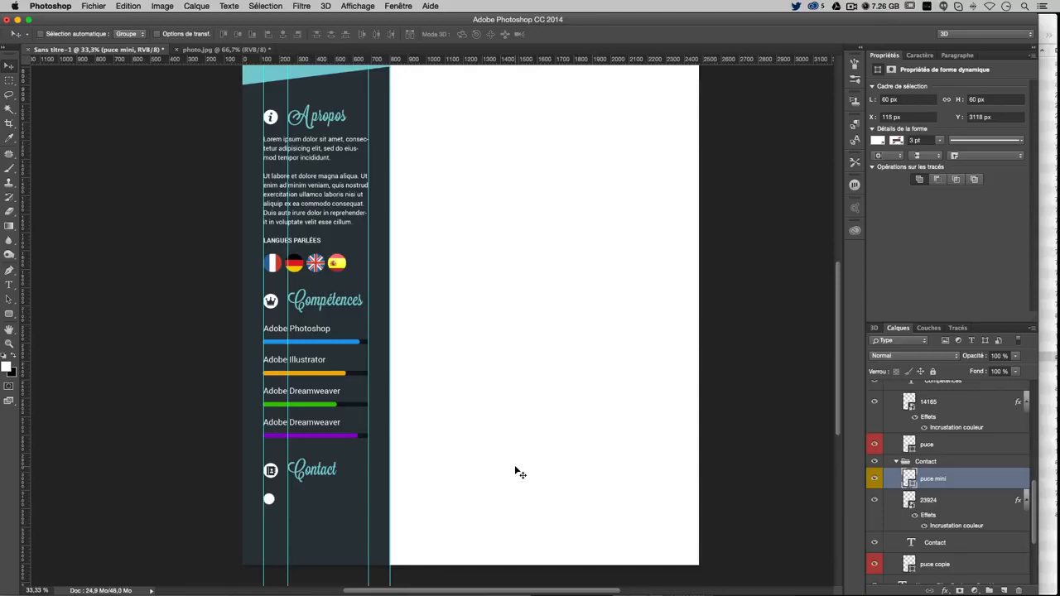
key(super+Tab)
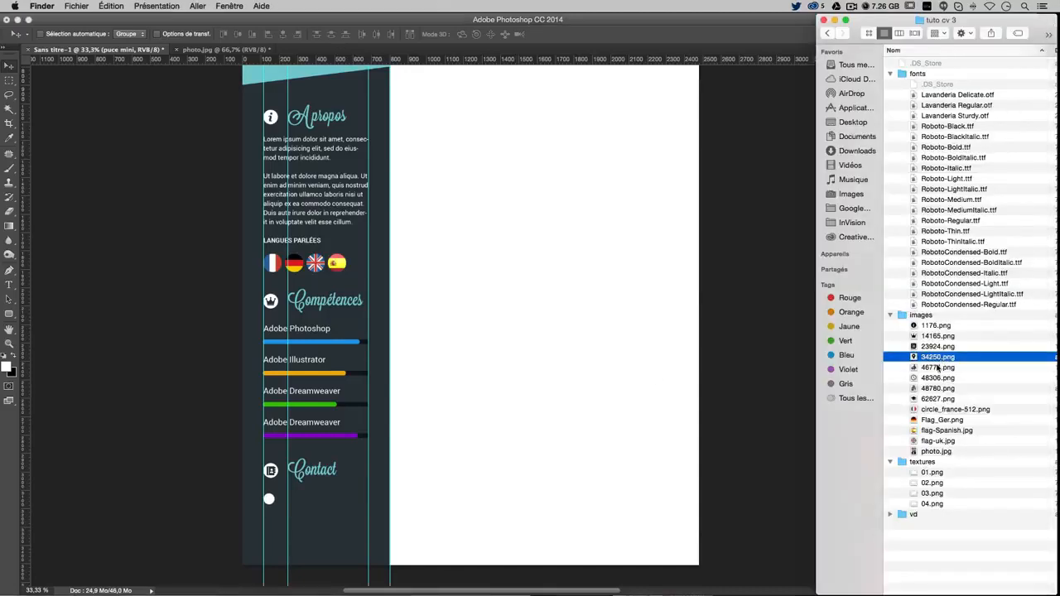
Place 34250.png into the CV and shrink the pin to bullet size on the small circle
drag(936, 357, 279, 527)
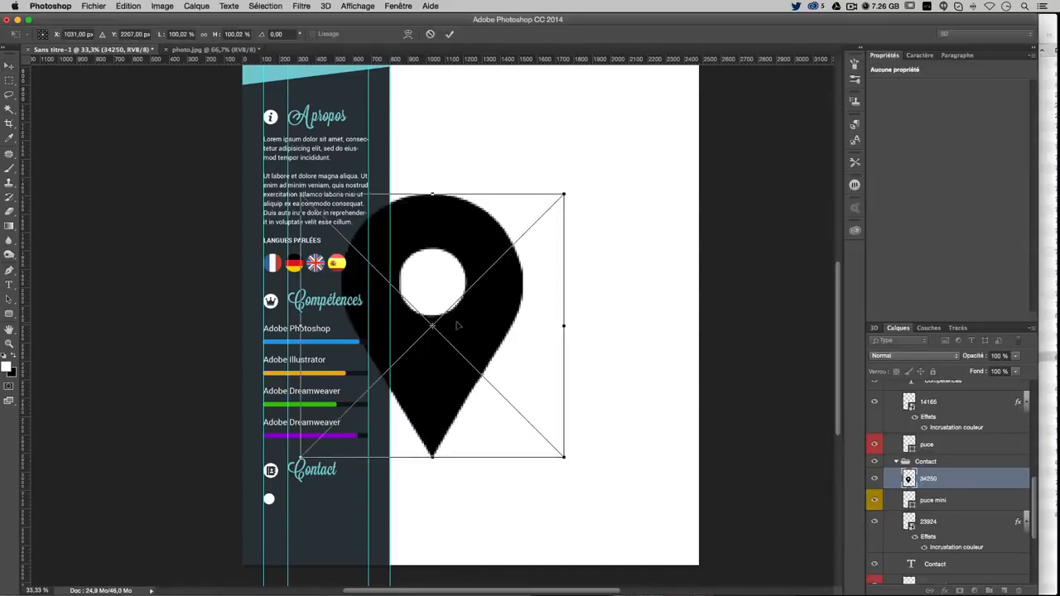
drag(564, 194, 325, 490)
key(Return)
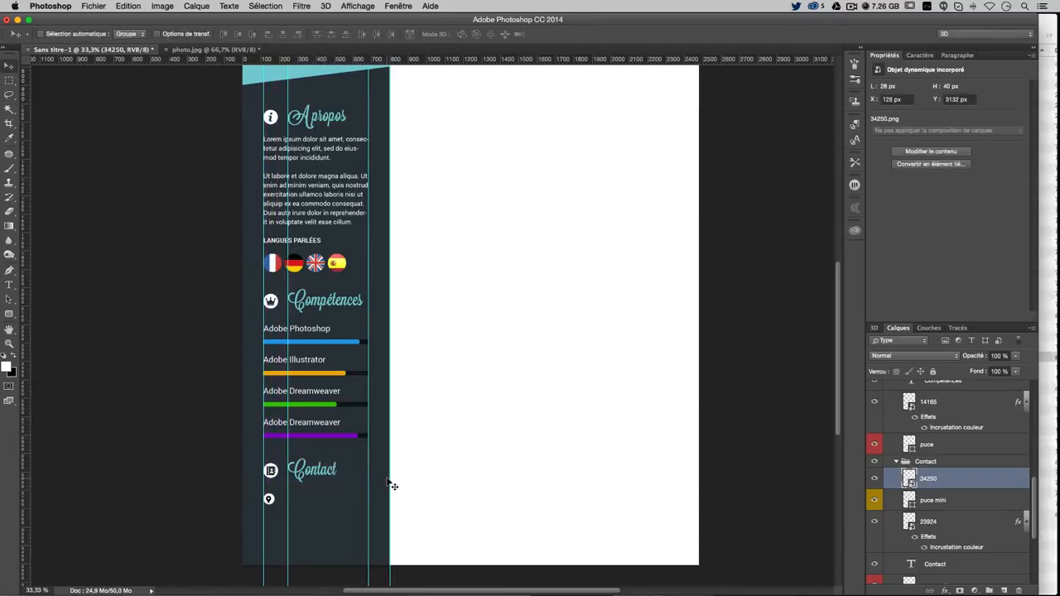
key(super)
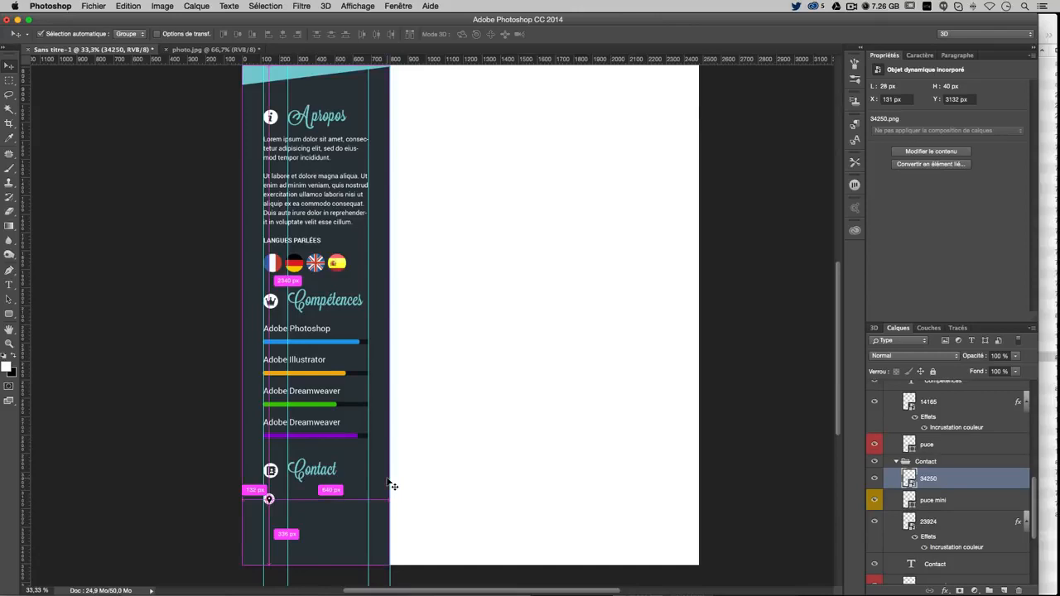
key(super+h)
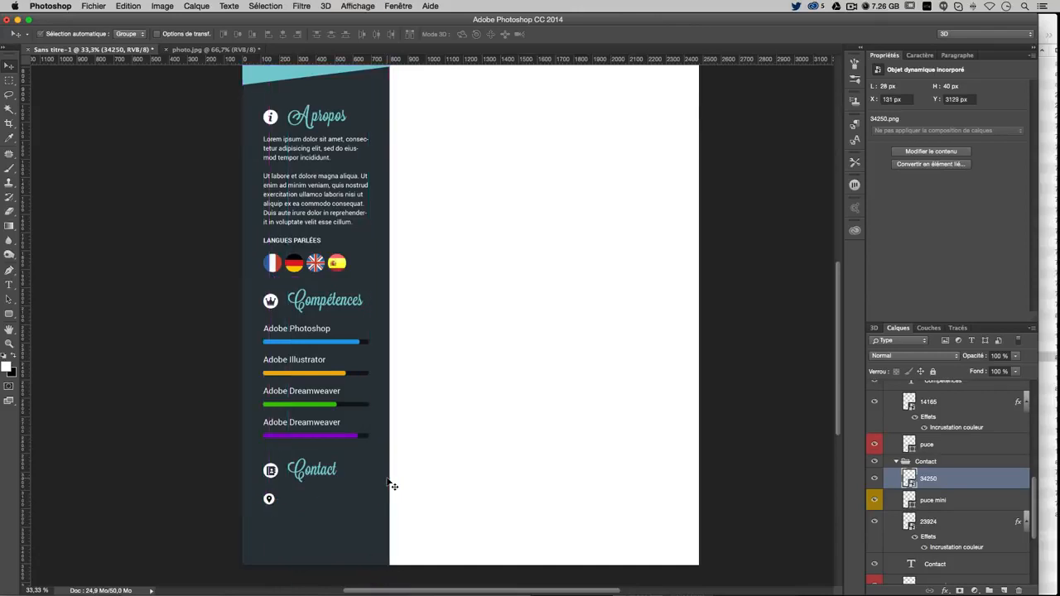
Give the pin layer a white (#ffffff) colour overlay
double_click(975, 484)
click(349, 242)
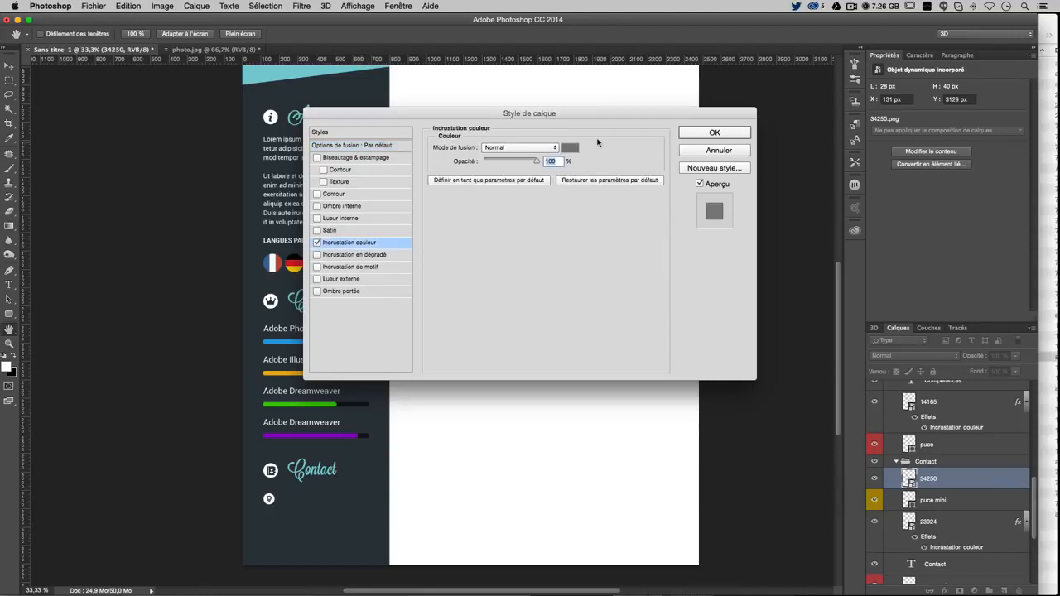
click(569, 149)
click(398, 483)
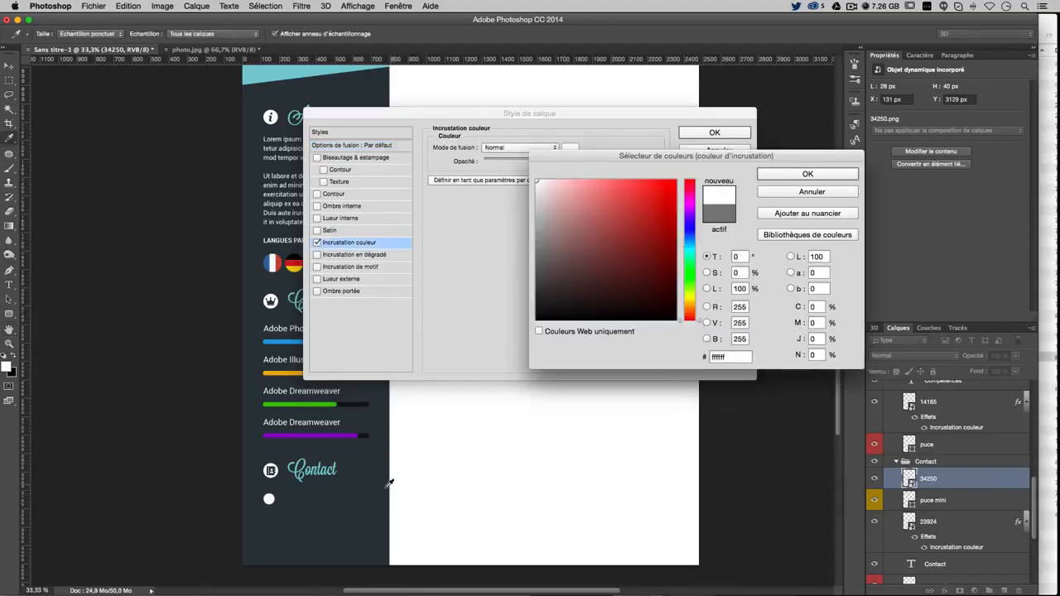
click(386, 490)
key(Return)
key(Return)
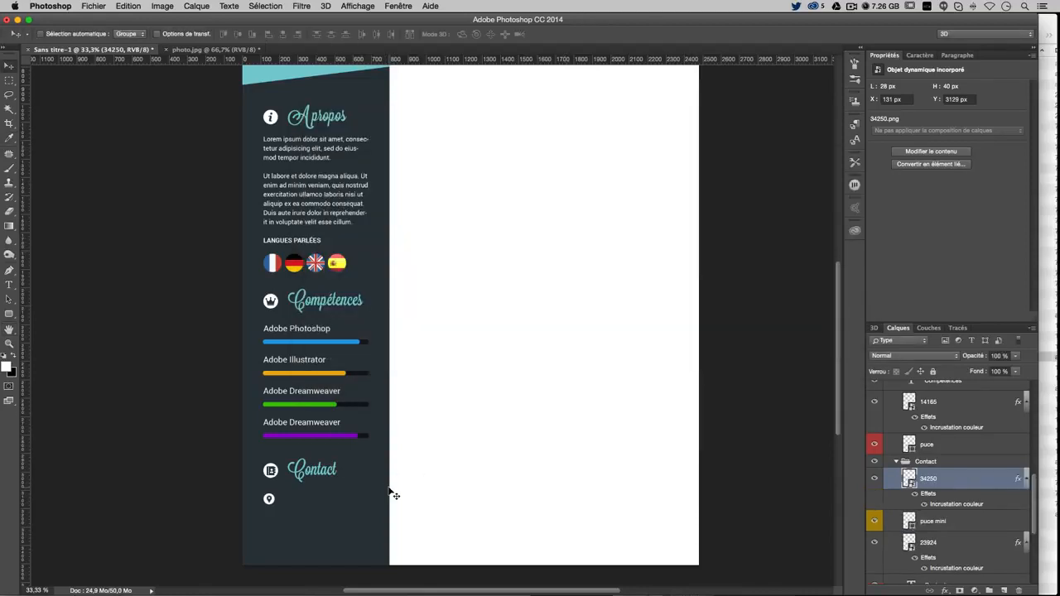
Create a text layer beside the pin holding the two-line postal address
click(6, 283)
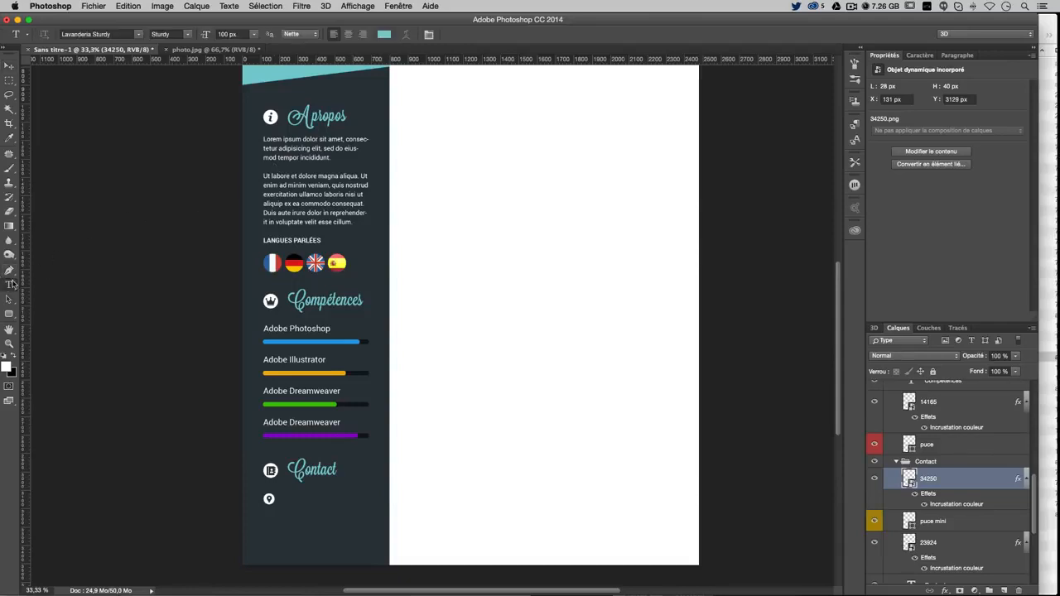
click(290, 498)
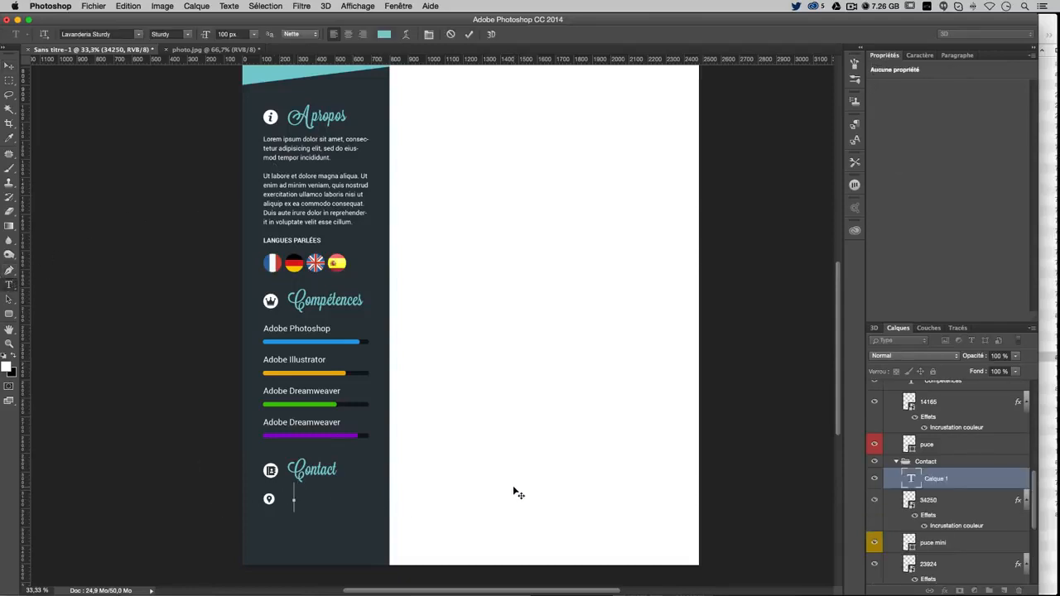
text(d)
key(BackSpace)
key(super+Return)
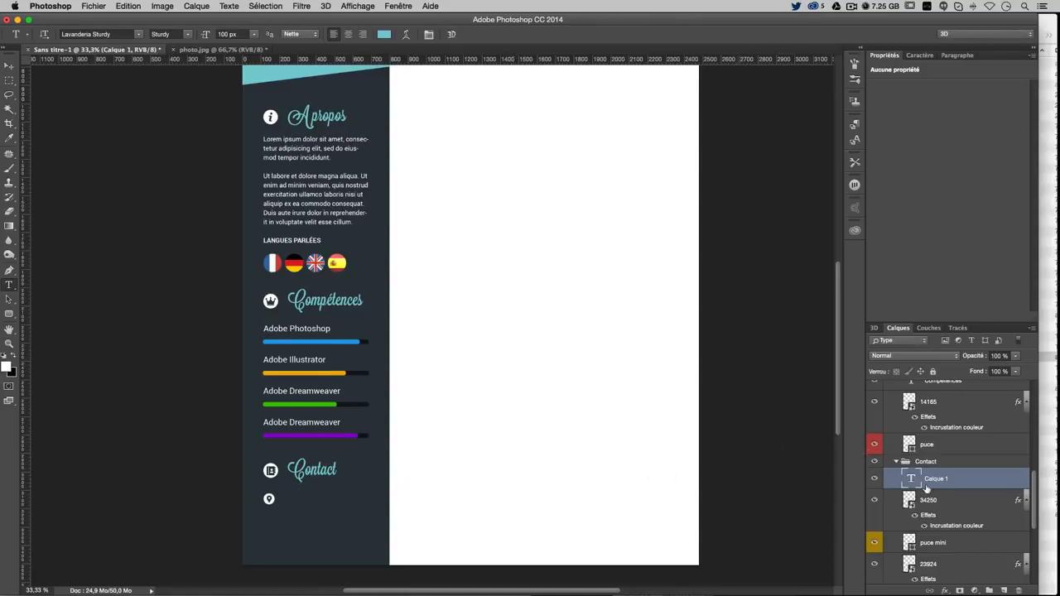
double_click(911, 480)
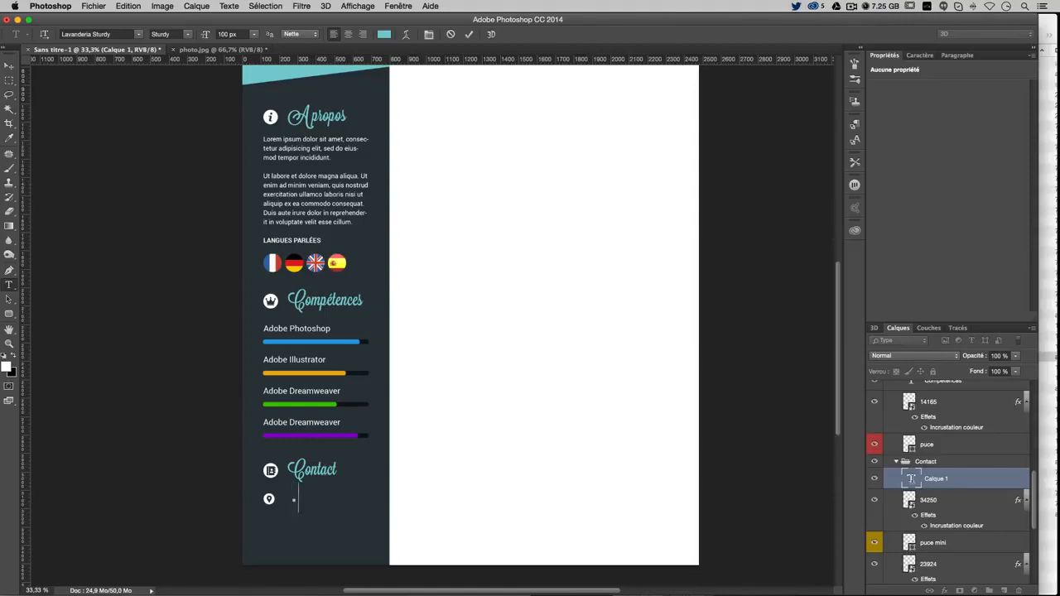
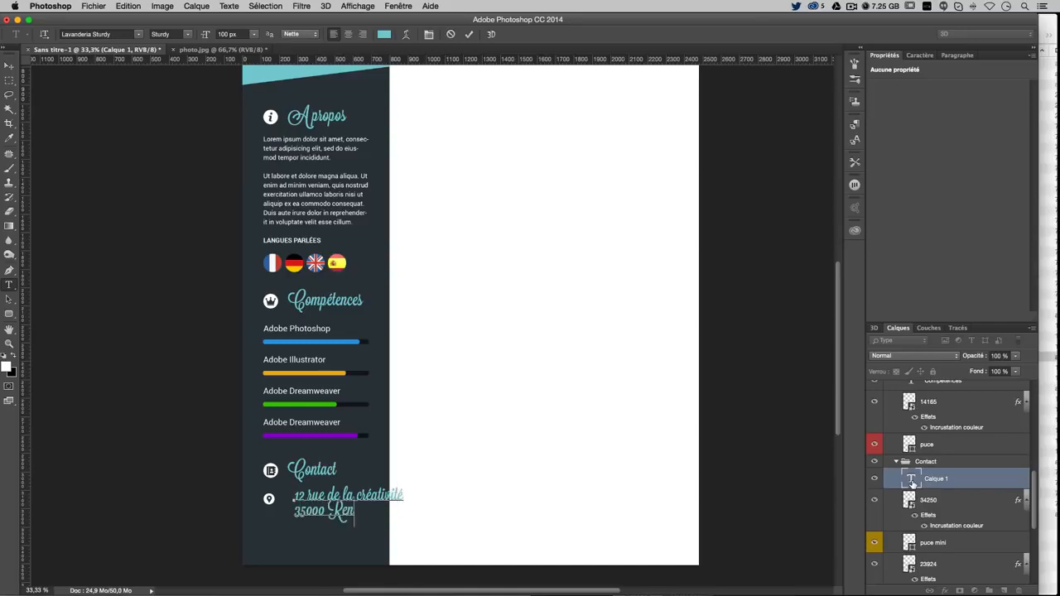
Set the address text to Roboto Regular at 45 px and commit it
key(super+a)
key(super+t)
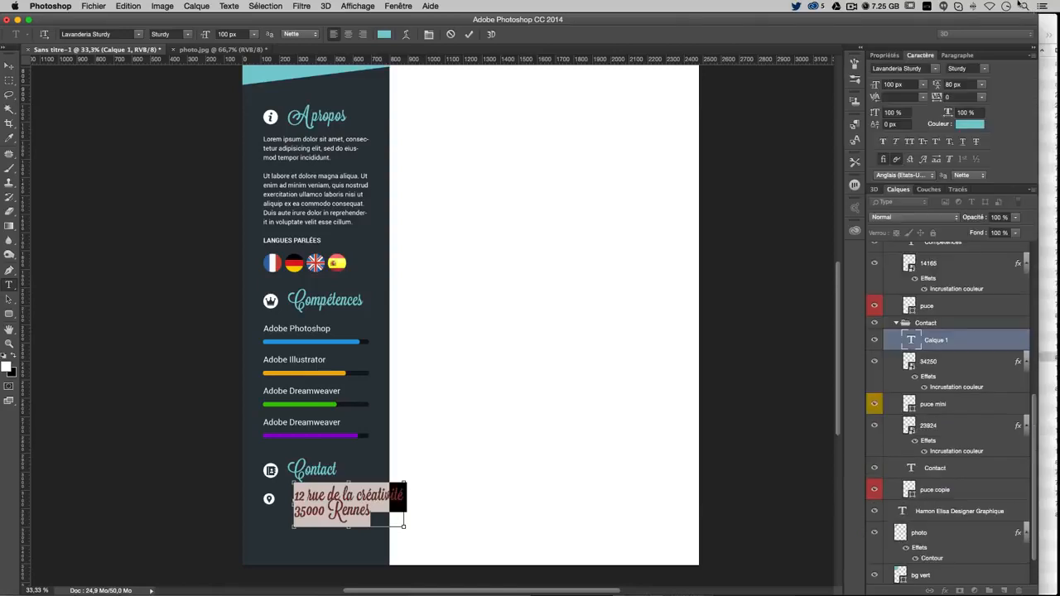
click(902, 68)
text(robo)
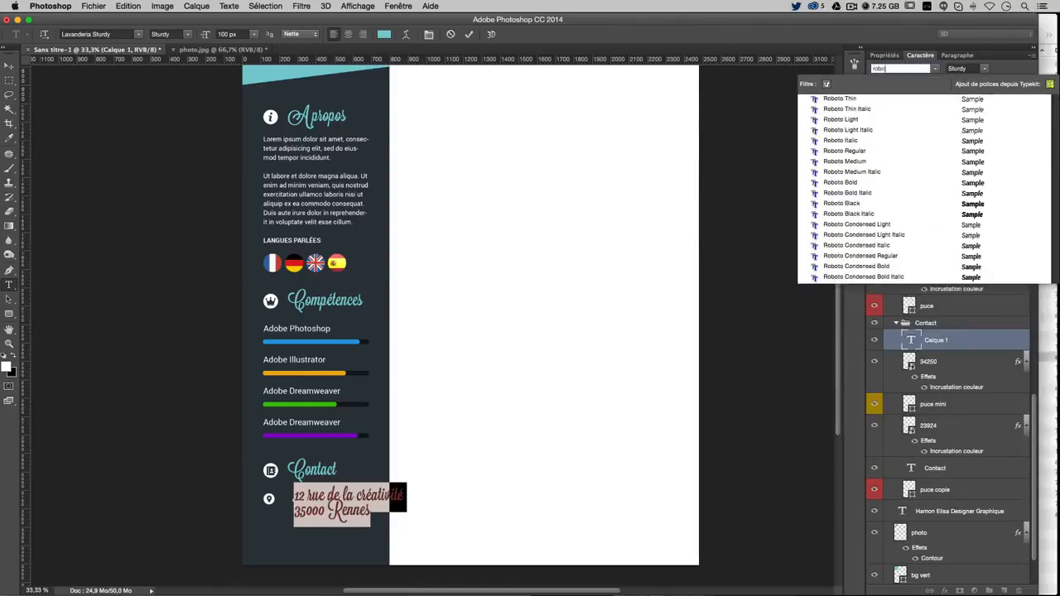
click(862, 151)
click(901, 83)
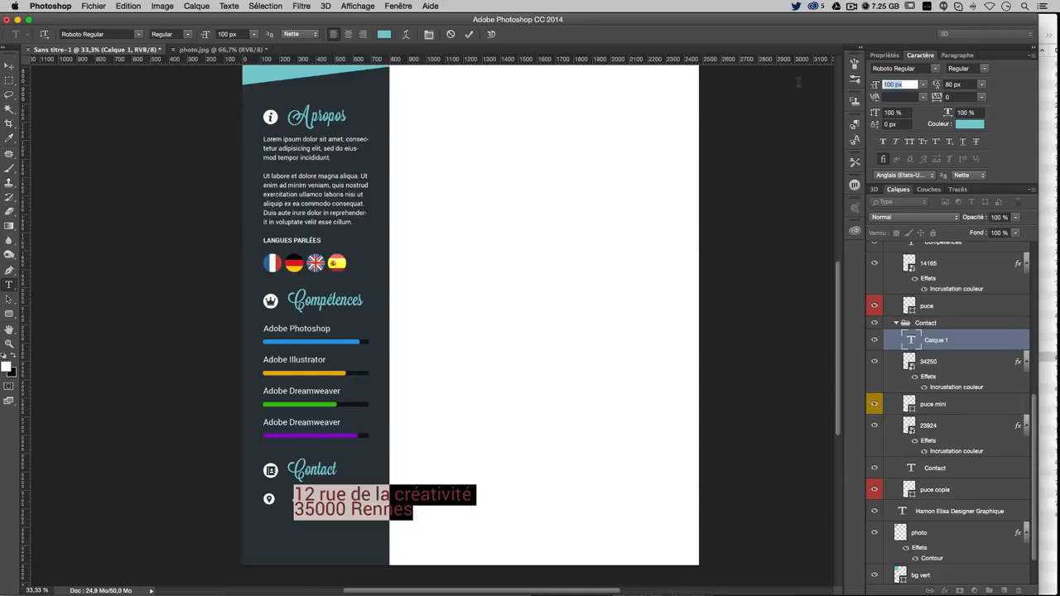
text(45)
key(Return)
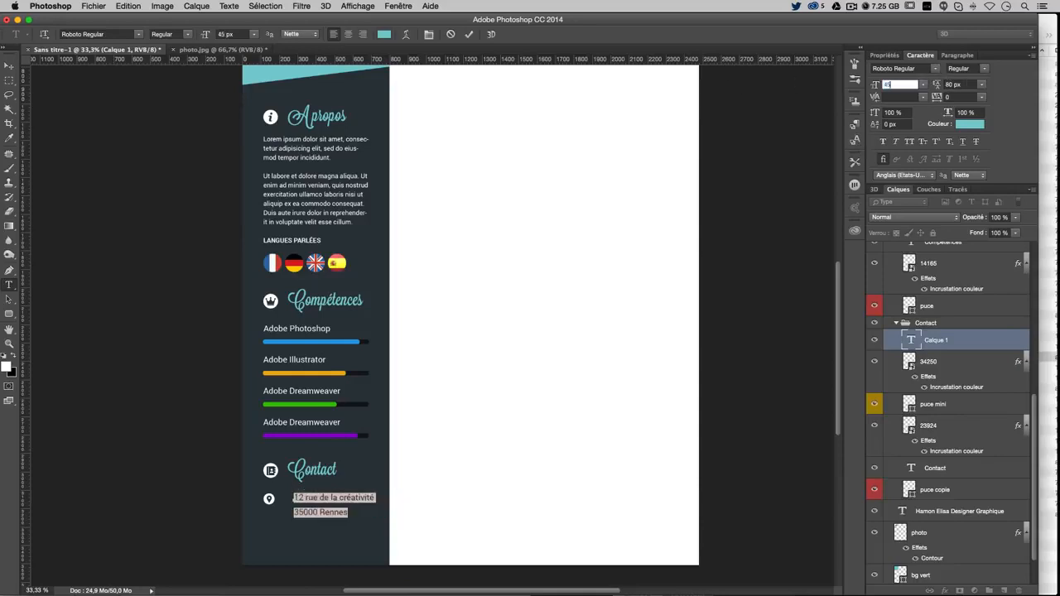
click(8, 284)
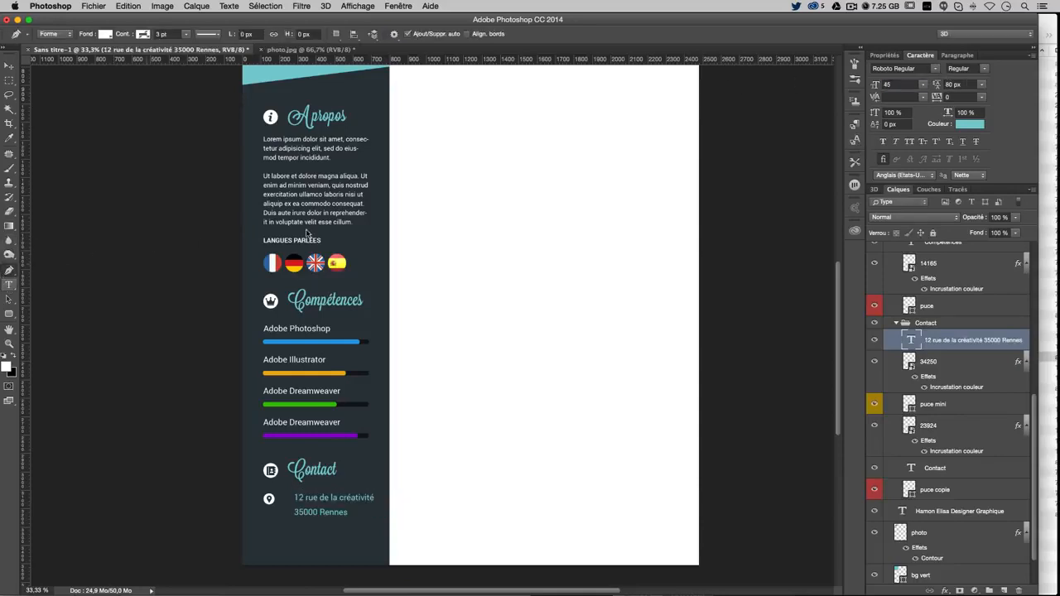
Check the size and spacing of the existing body text and the Adobe Photoshop label
triple_click(335, 208)
key(Escape)
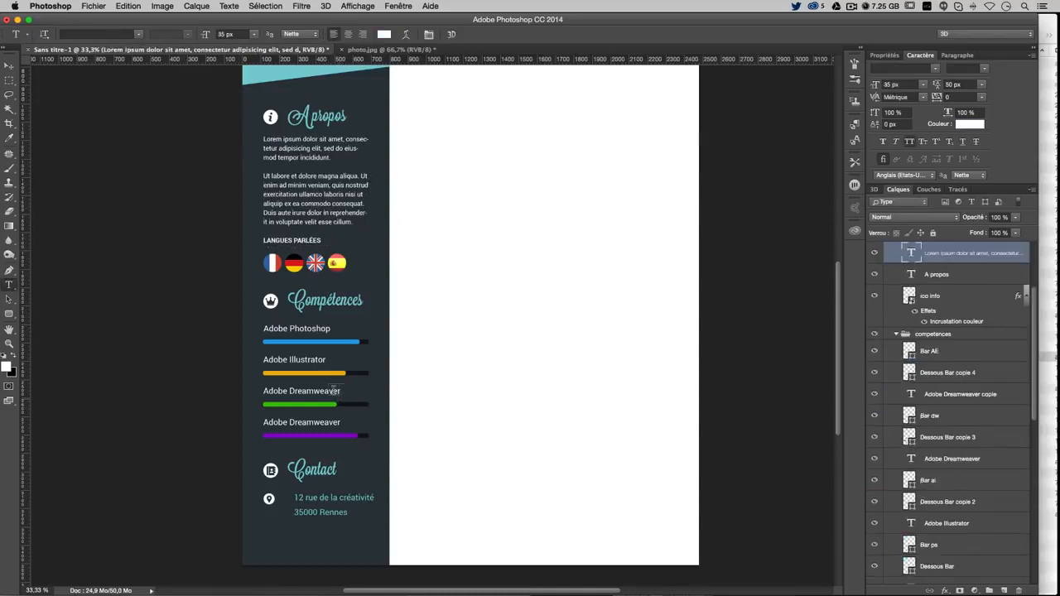
click(317, 328)
key(Escape)
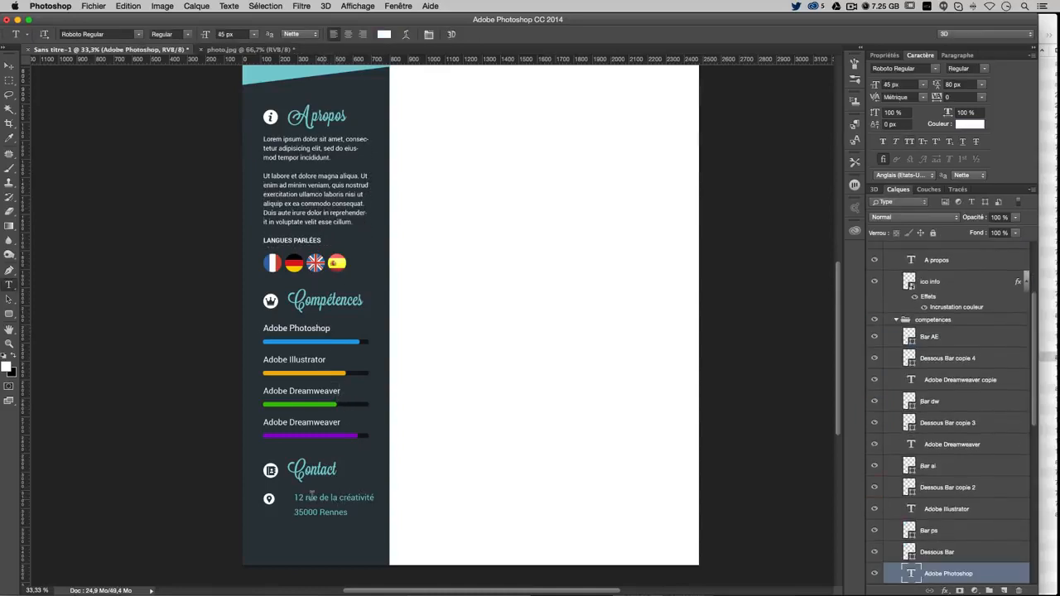
Set the address text to 35 px with 50 px leading and white colour
click(308, 496)
click(306, 495)
key(ctrl+a)
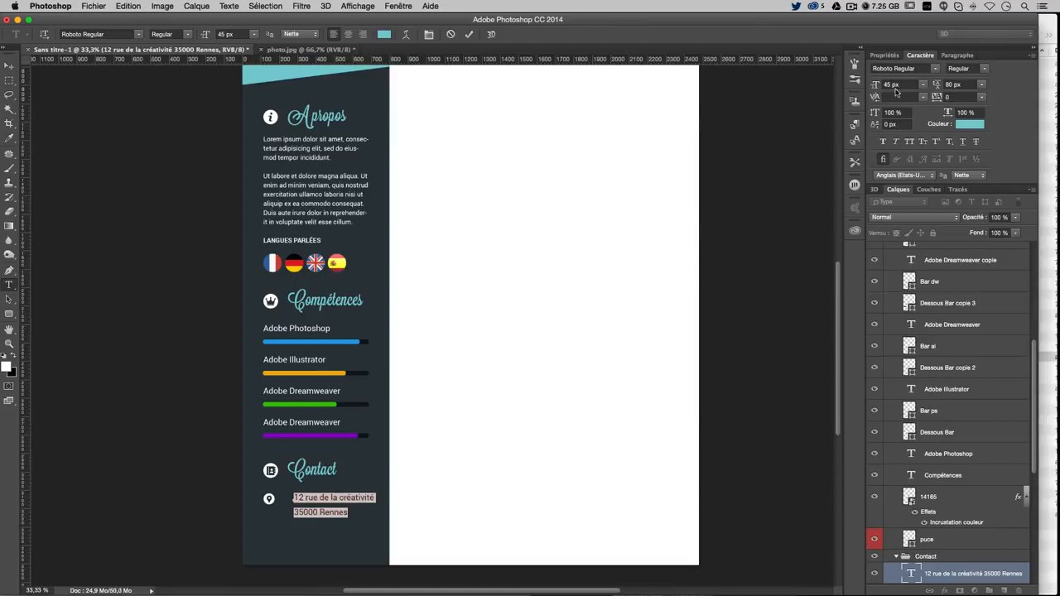
double_click(893, 86)
text(35)
key(Return)
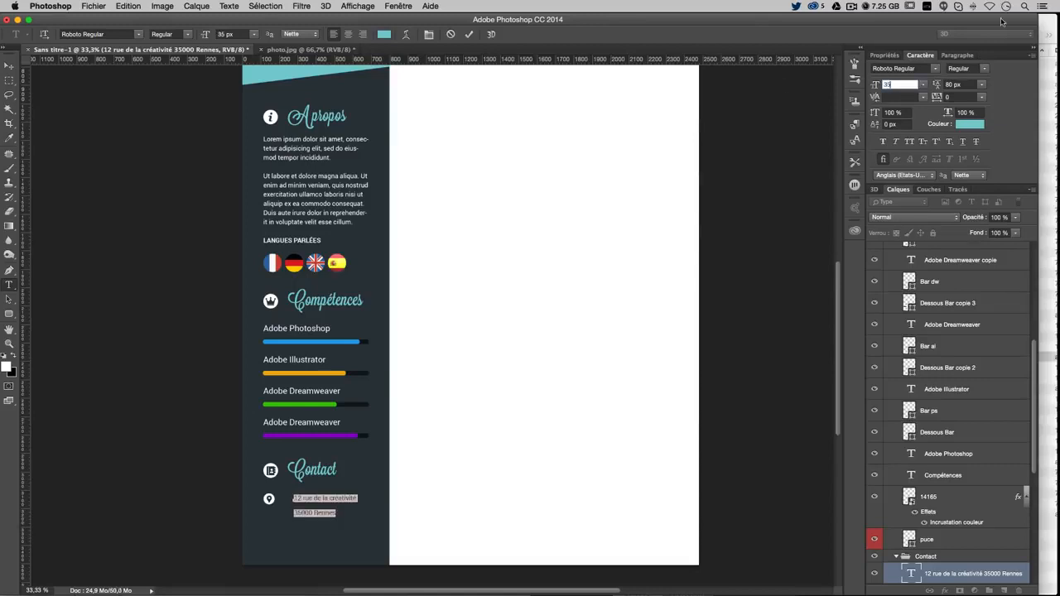
key(Tab)
text(50)
key(Return)
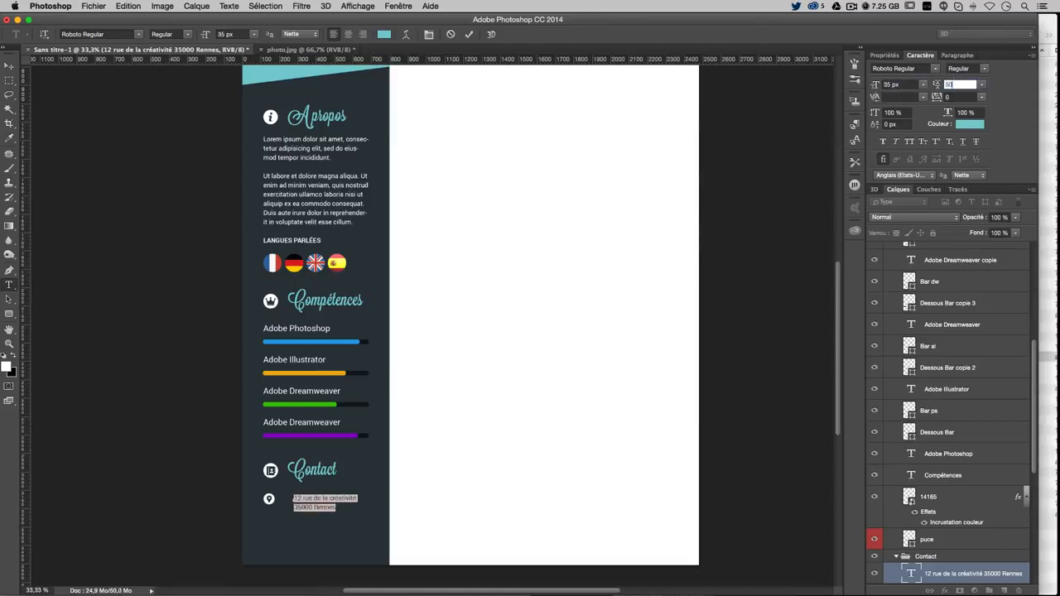
click(970, 124)
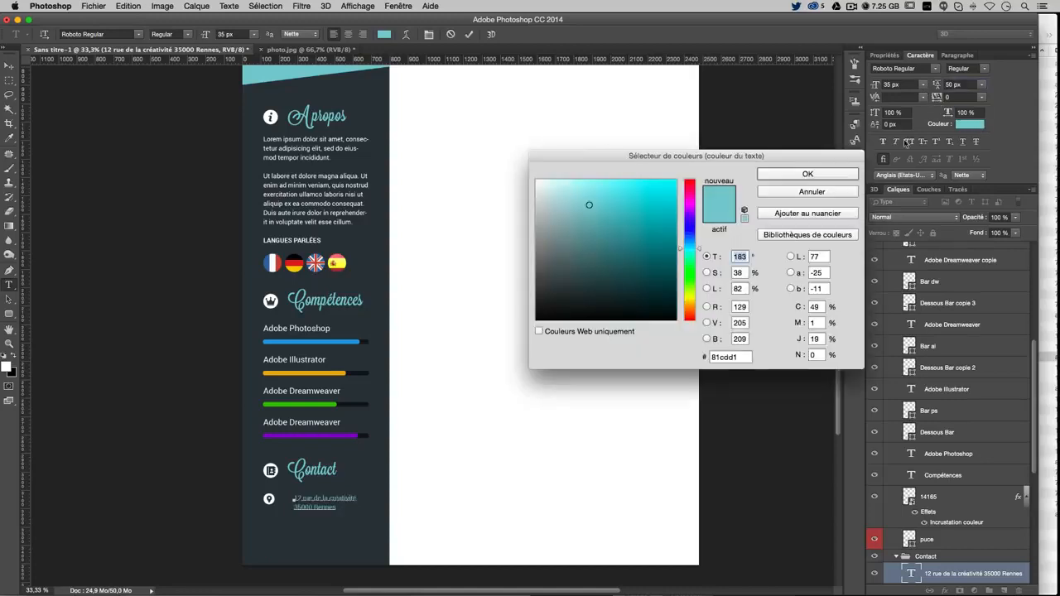
click(479, 113)
key(Return)
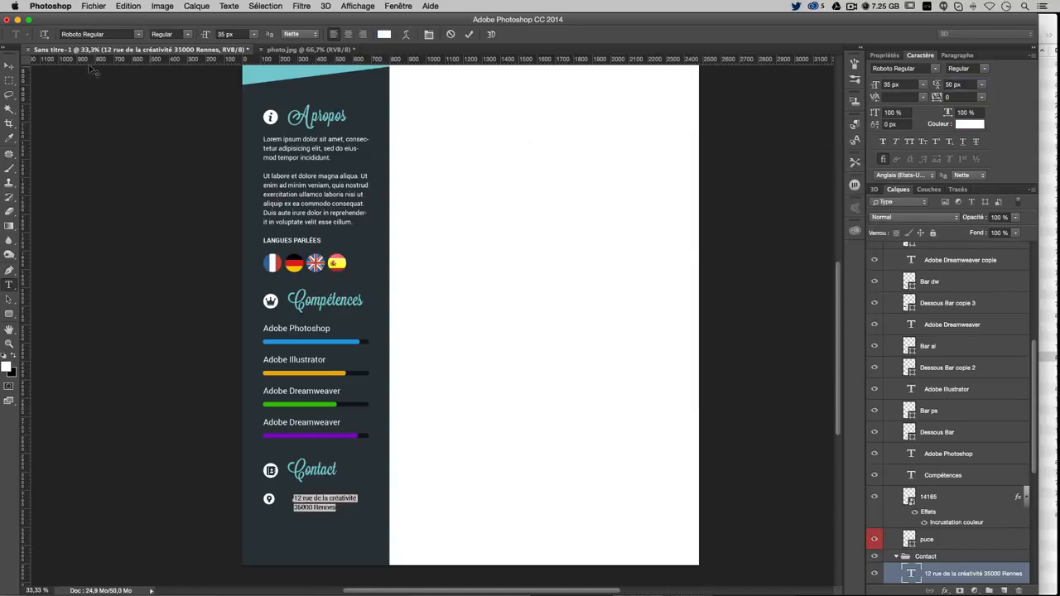
click(10, 65)
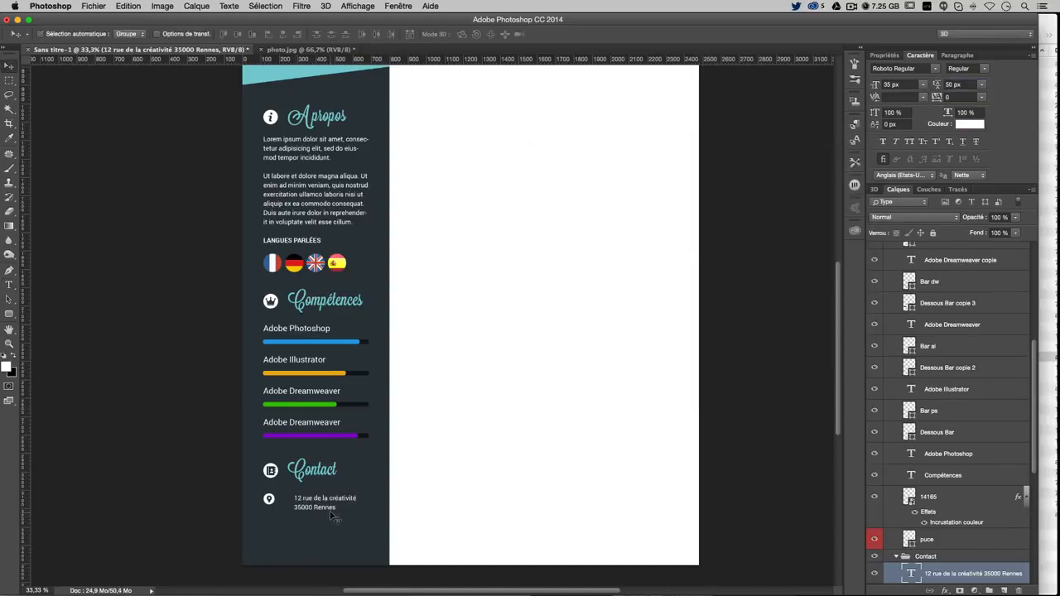
Move the address 24 px left along the guides
key(super+;)
drag(327, 499, 319, 499)
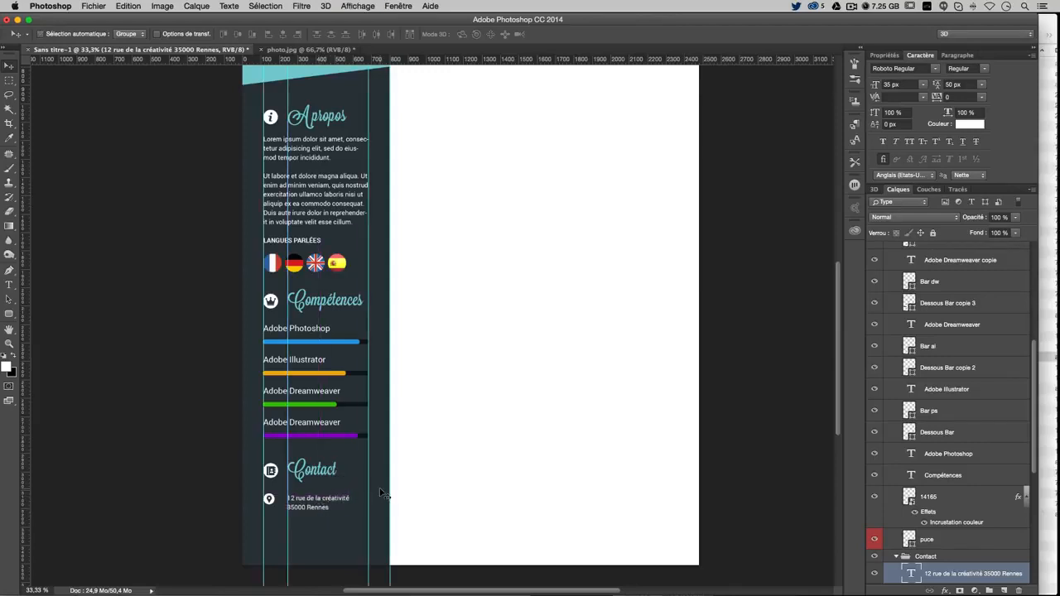
key(super+;)
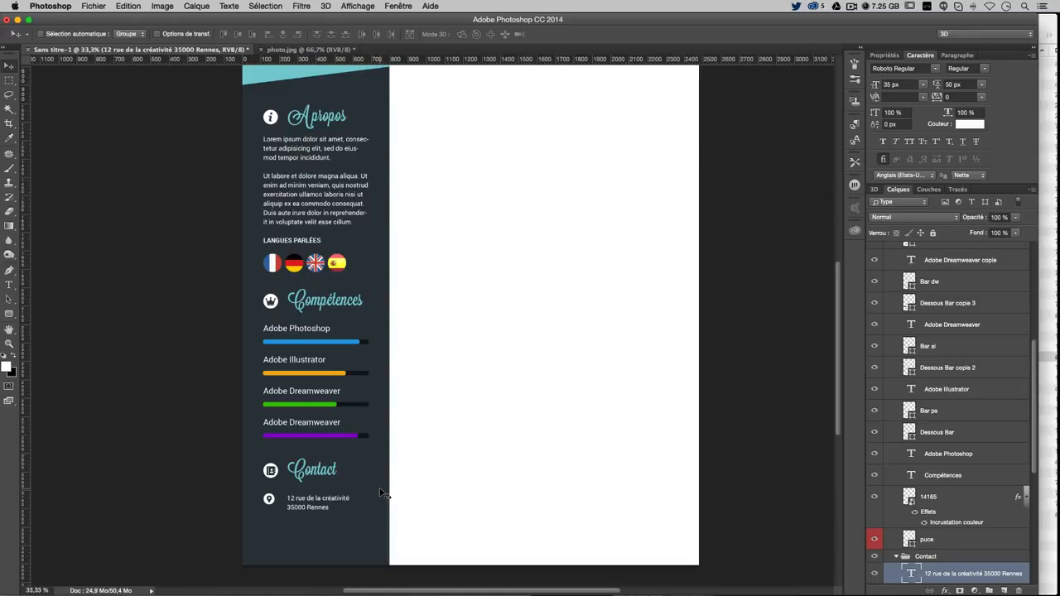
scroll(477, 396, up, 2)
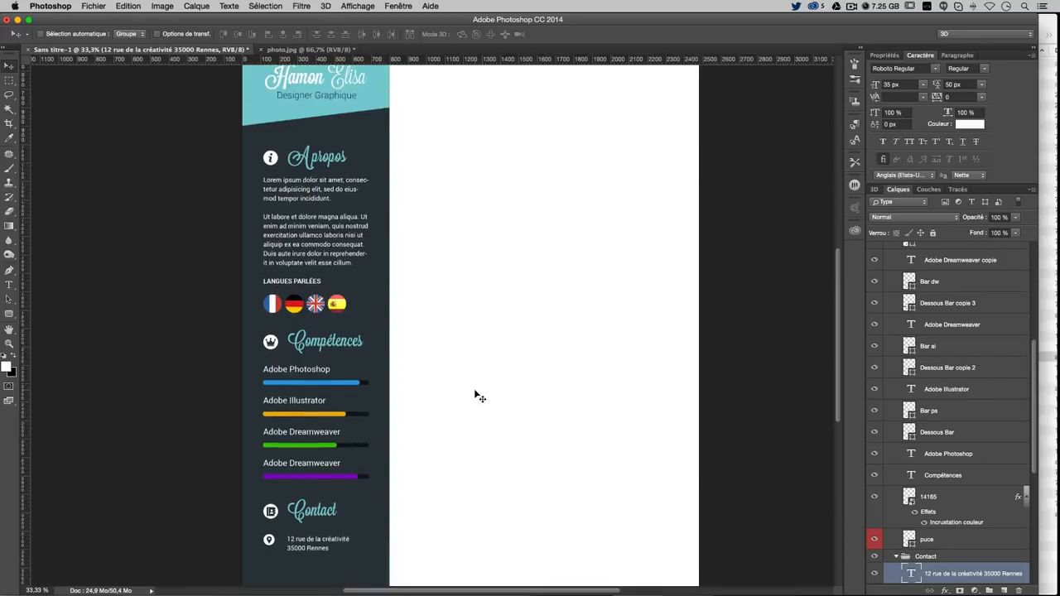
scroll(479, 397, down, 1)
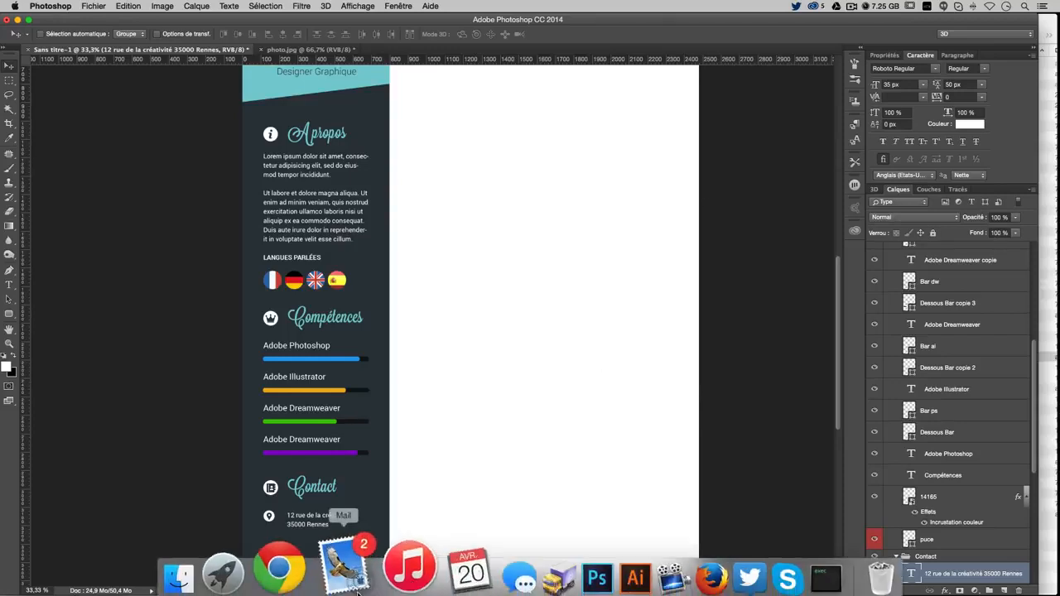
Search Flaticon for 'web' icons and browse the results
click(315, 560)
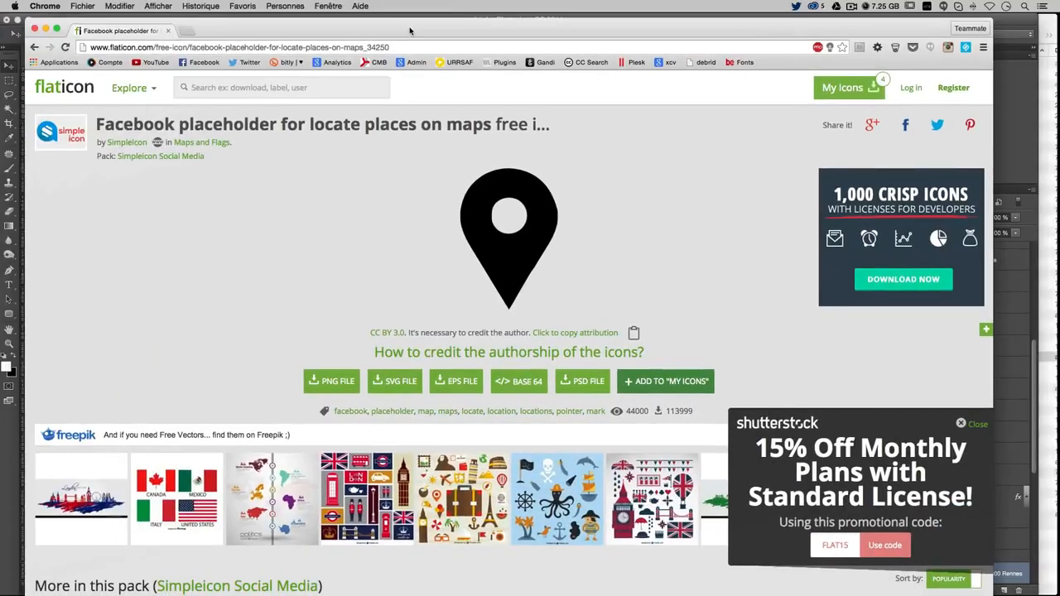
click(195, 87)
text(web)
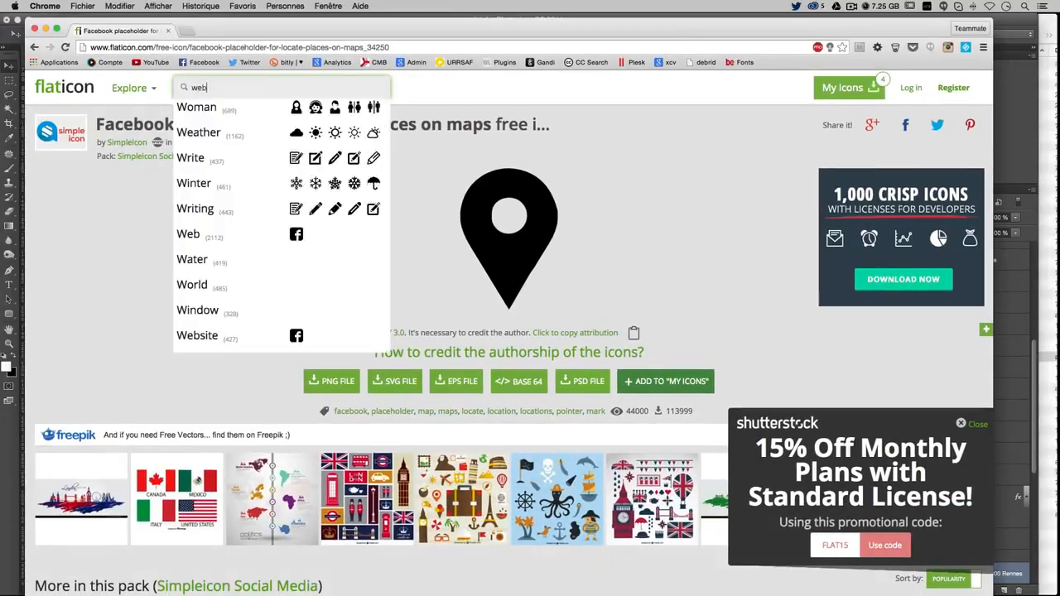
key(Return)
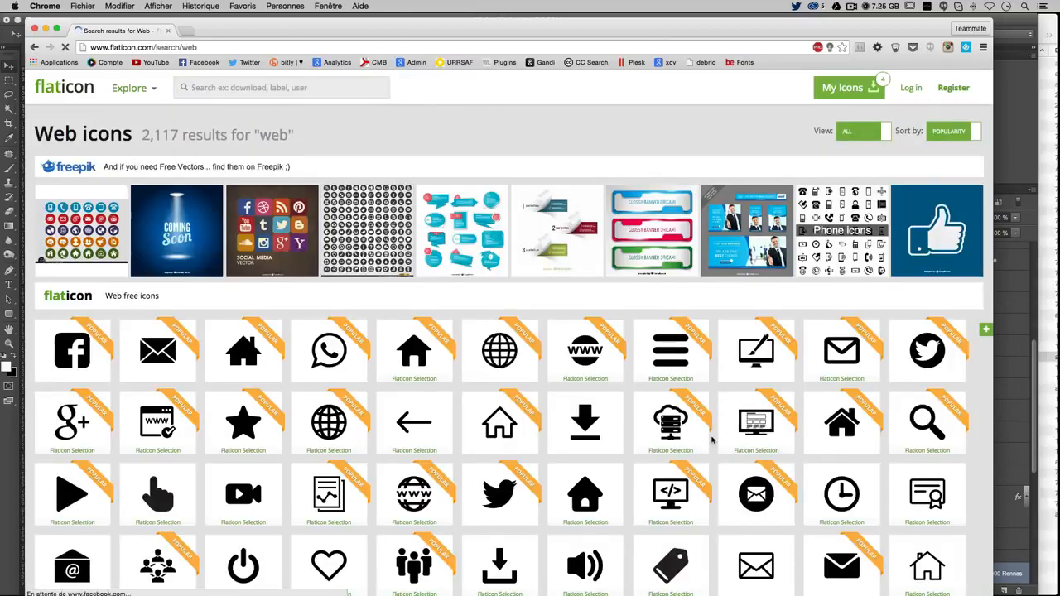
scroll(711, 440, down, 5)
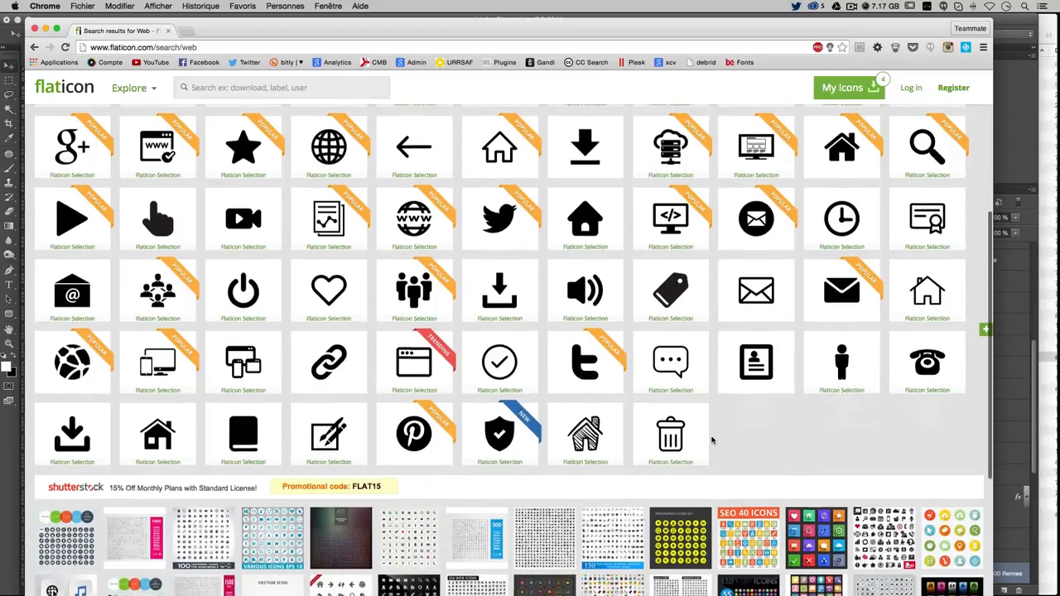
scroll(711, 439, up, 4)
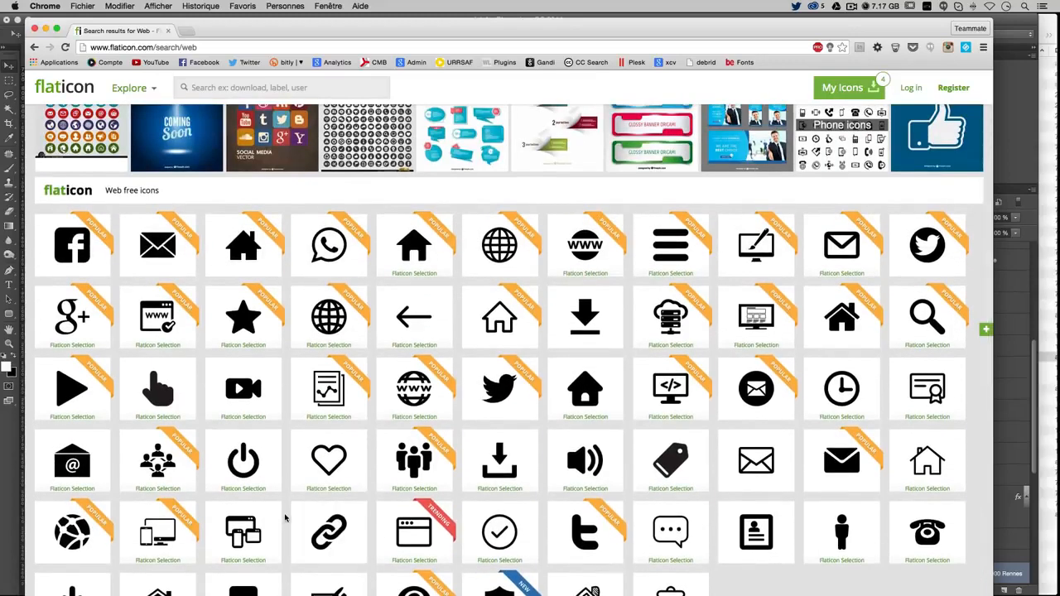
scroll(284, 518, up, 3)
Search for 'earth' and open the round black Earth free icon's page beside the images folder
click(194, 91)
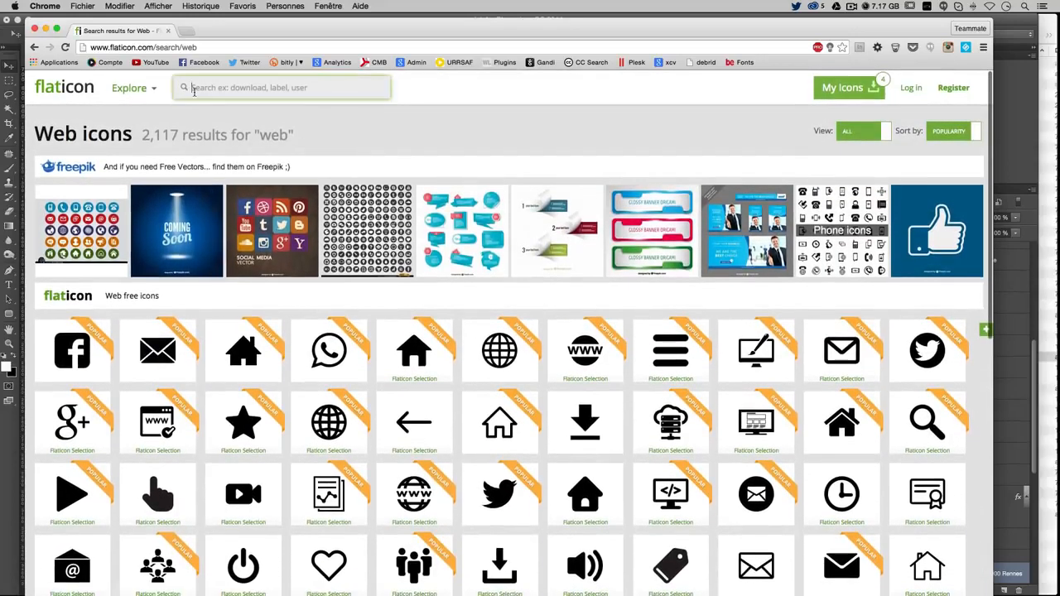
text(earth)
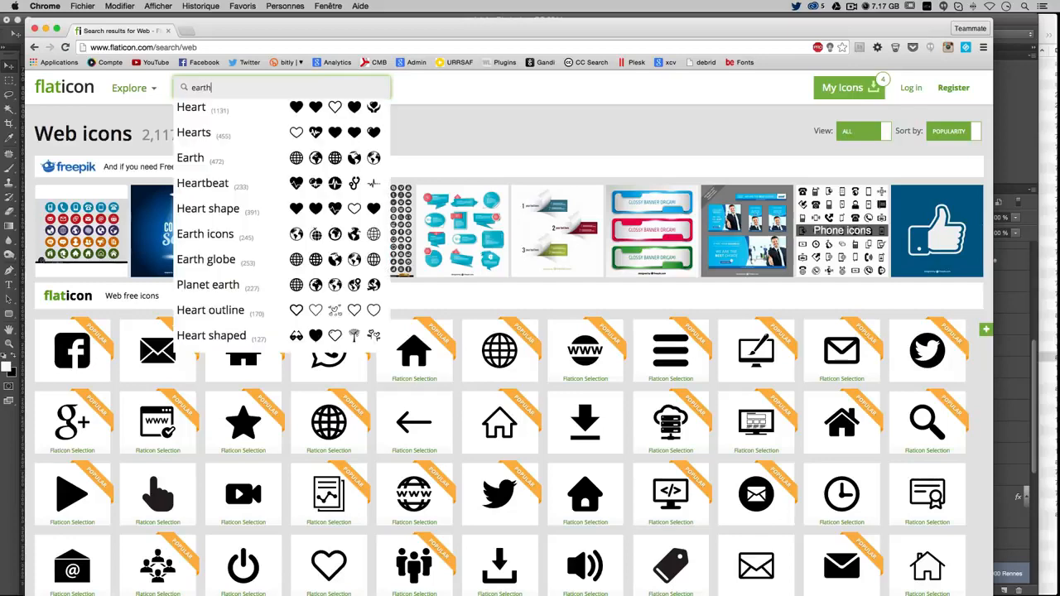
key(Return)
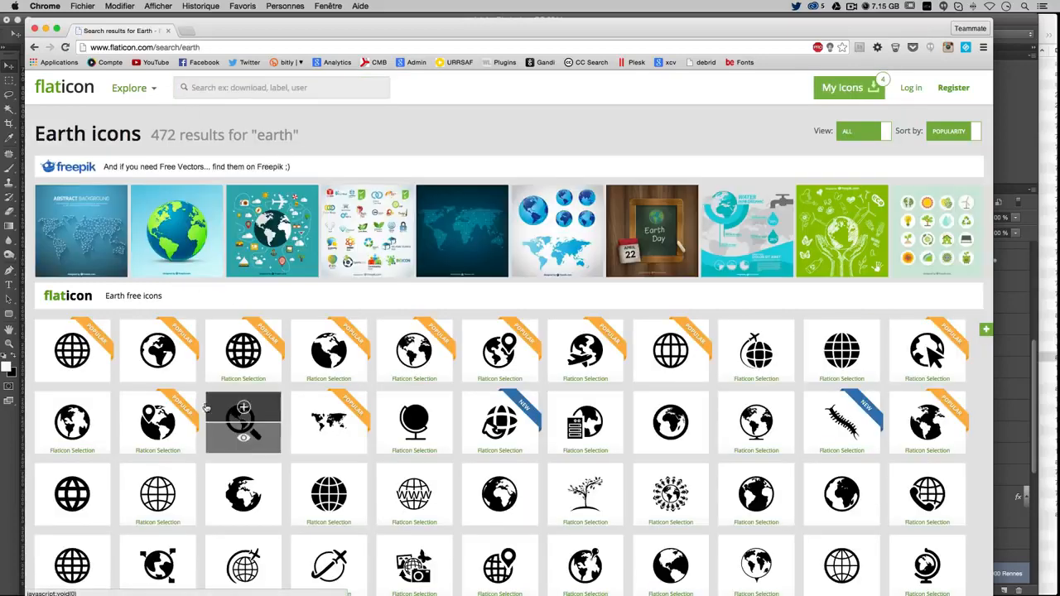
click(155, 371)
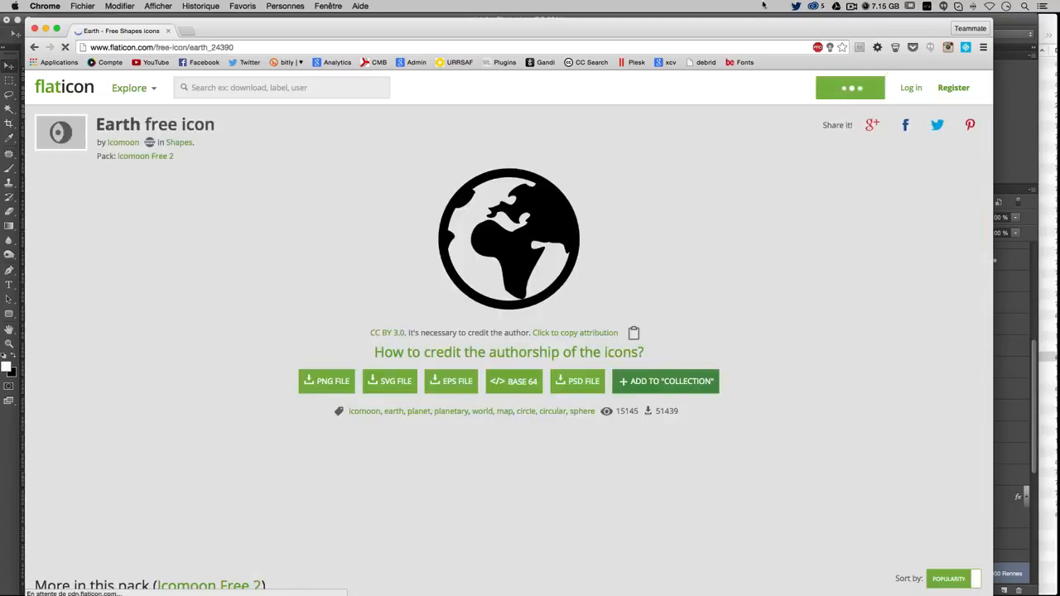
drag(801, 20, 650, 26)
click(1047, 24)
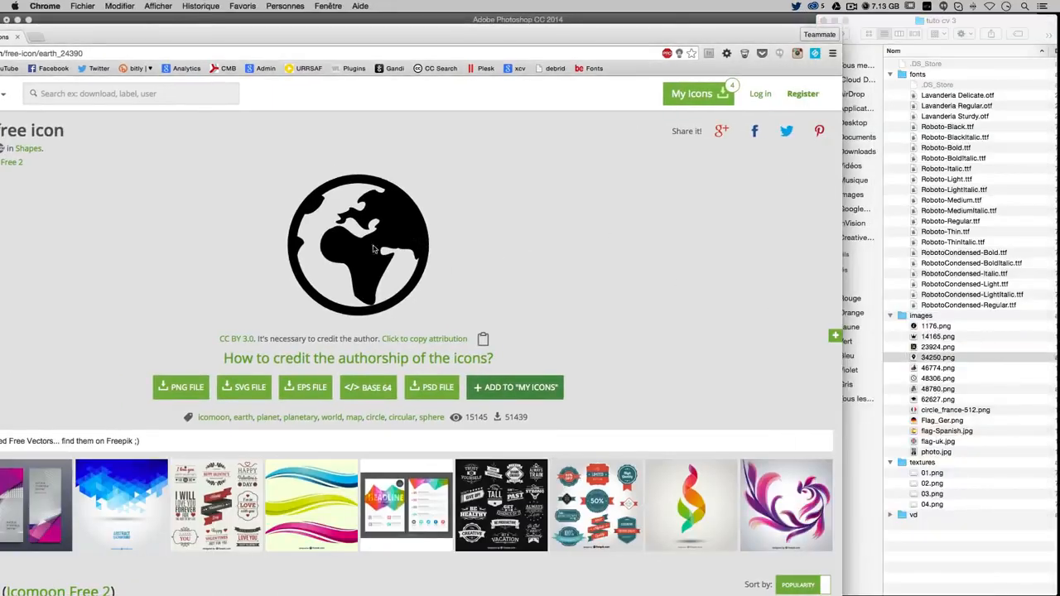
Save the Earth icon as 24390.png in the images folder and drop it onto the CV canvas
drag(373, 248, 927, 318)
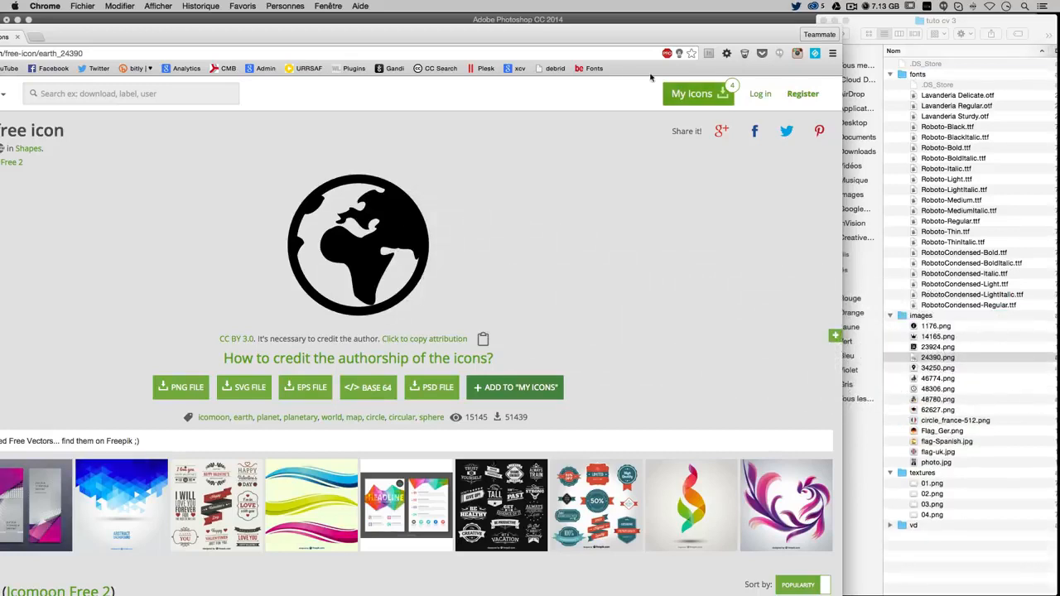
click(566, 23)
scroll(926, 571, down, 5)
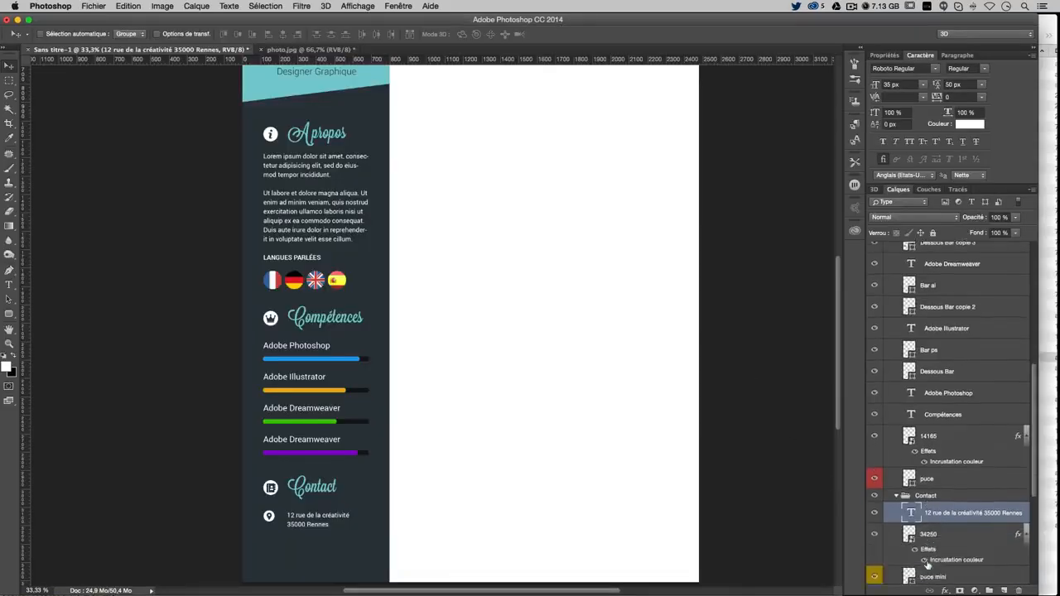
scroll(928, 566, up, 5)
click(1057, 362)
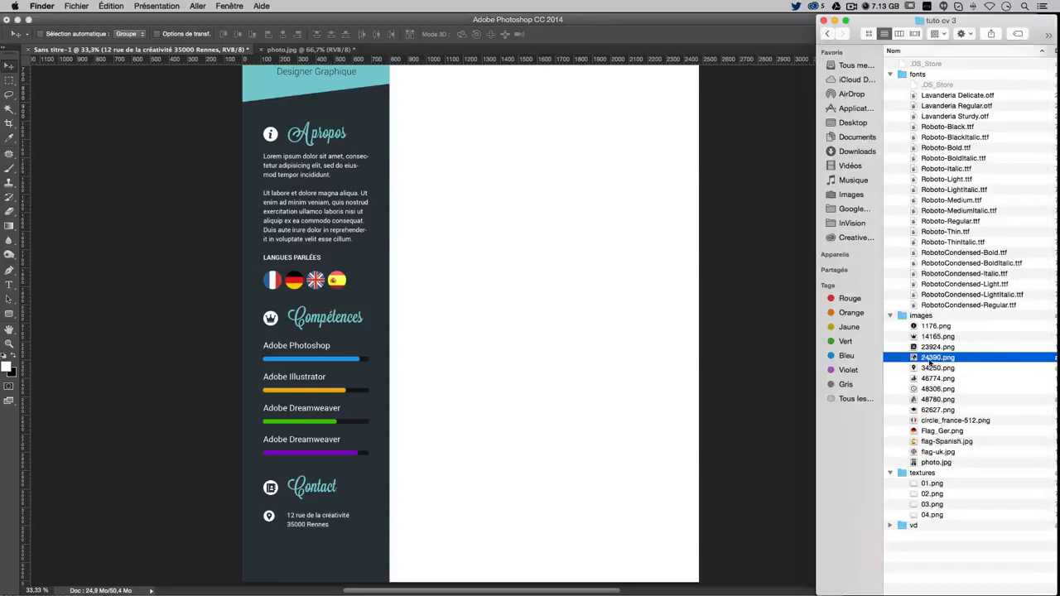
drag(930, 362, 469, 422)
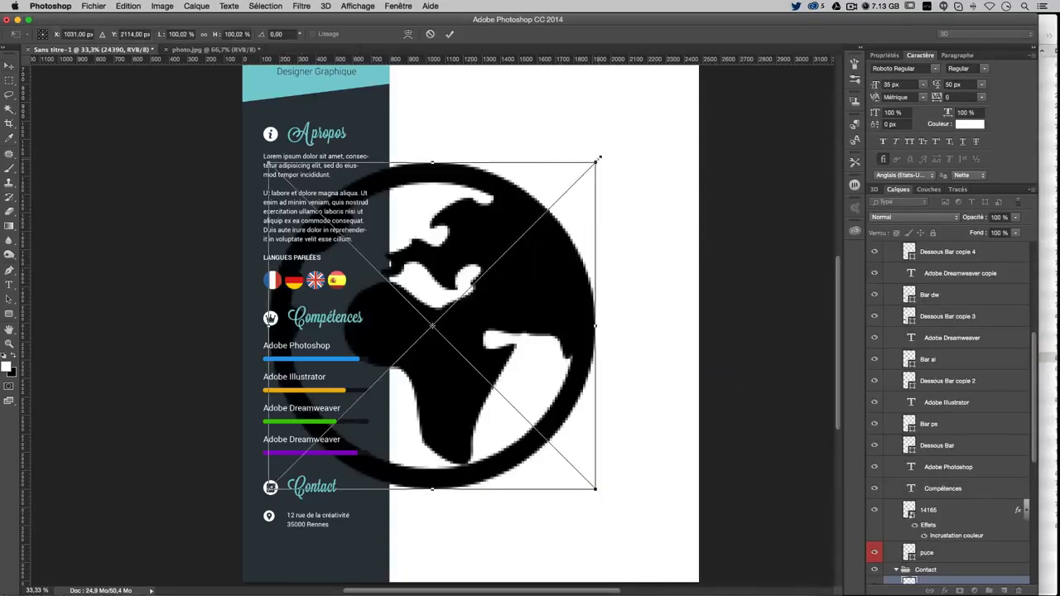
Scale down the placed globe image and commit the resize
drag(599, 157, 460, 494)
key(Return)
scroll(970, 551, down, 3)
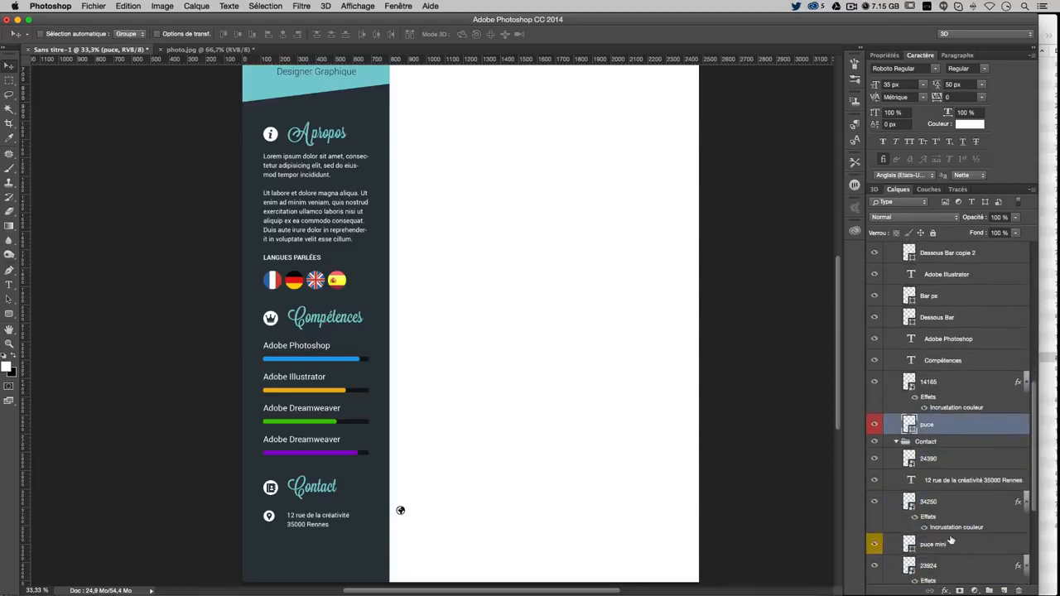
Duplicate the 'puce mini' white dot and move the copy below the address
click(949, 545)
key(super+j)
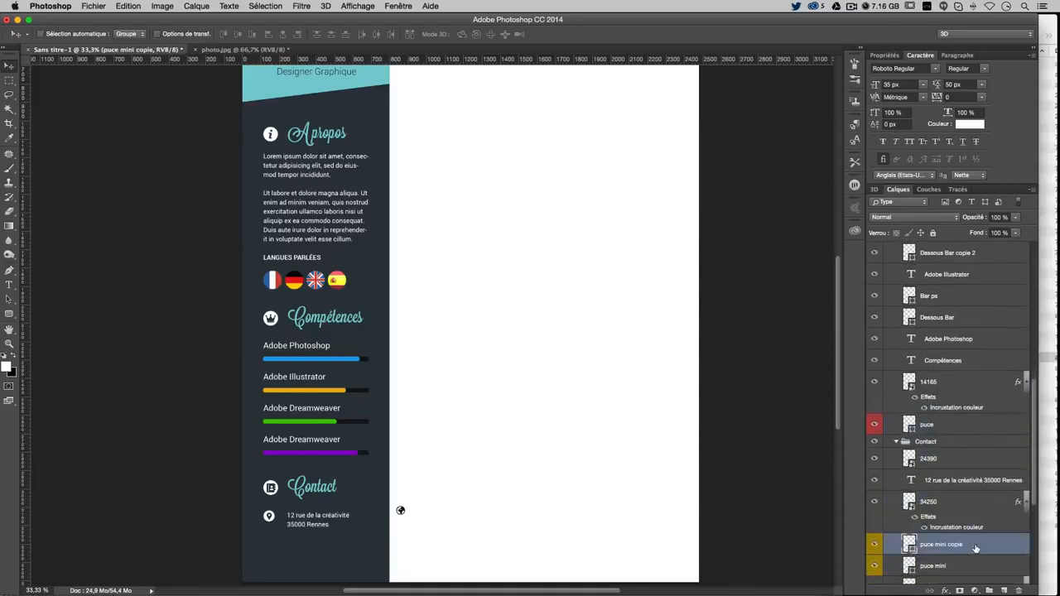
drag(457, 438, 452, 468)
Move the 24390 globe onto the new dot and Free Transform it to bullet size
click(969, 458)
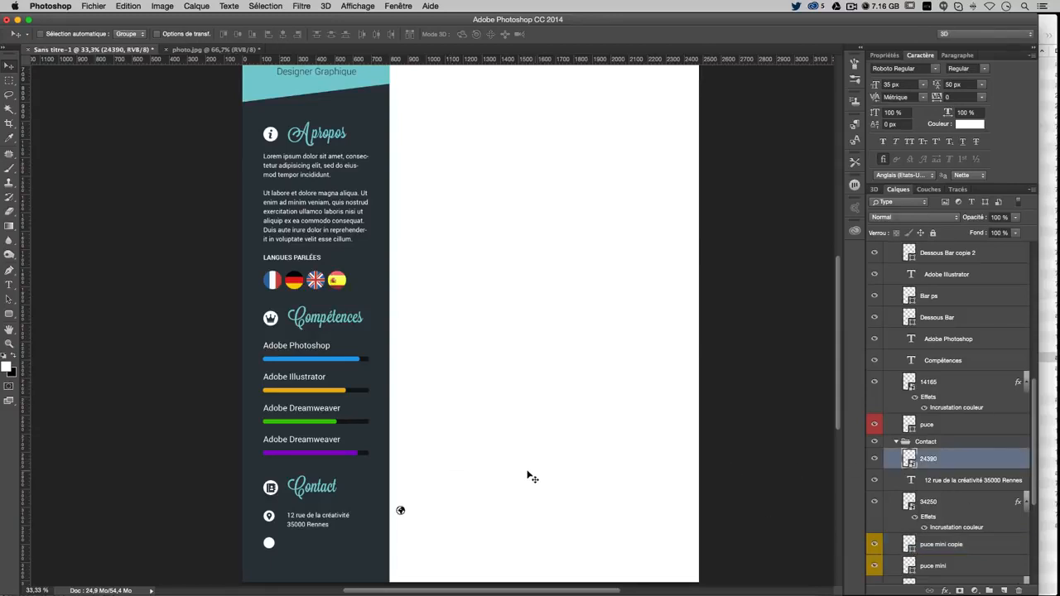
drag(528, 478, 421, 505)
key(super+t)
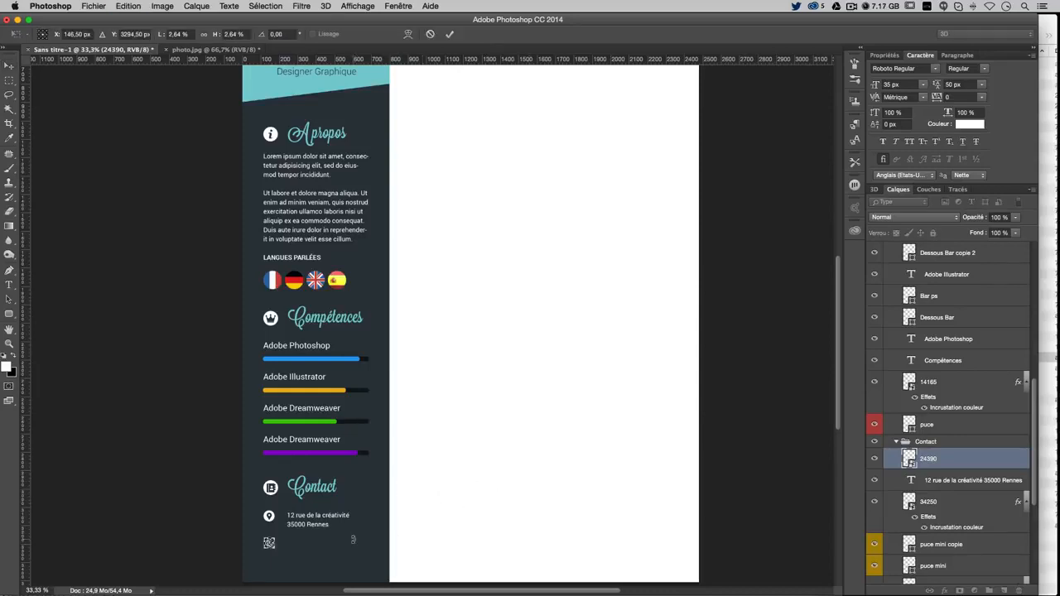
key(super+plus)
key(super+plus)
scroll(386, 453, down, 5)
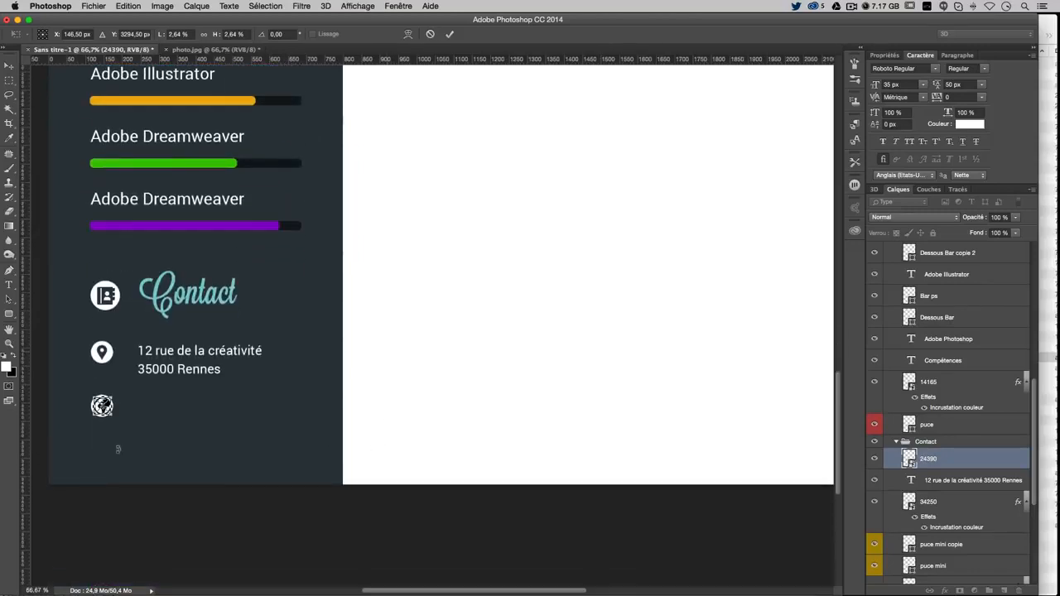
drag(113, 420, 113, 418)
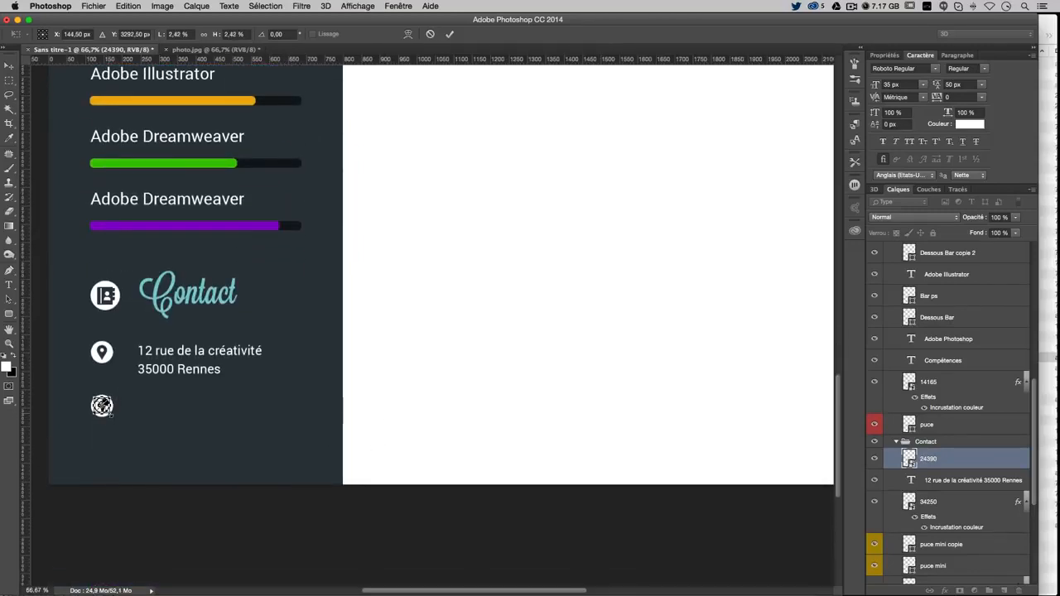
key(Return)
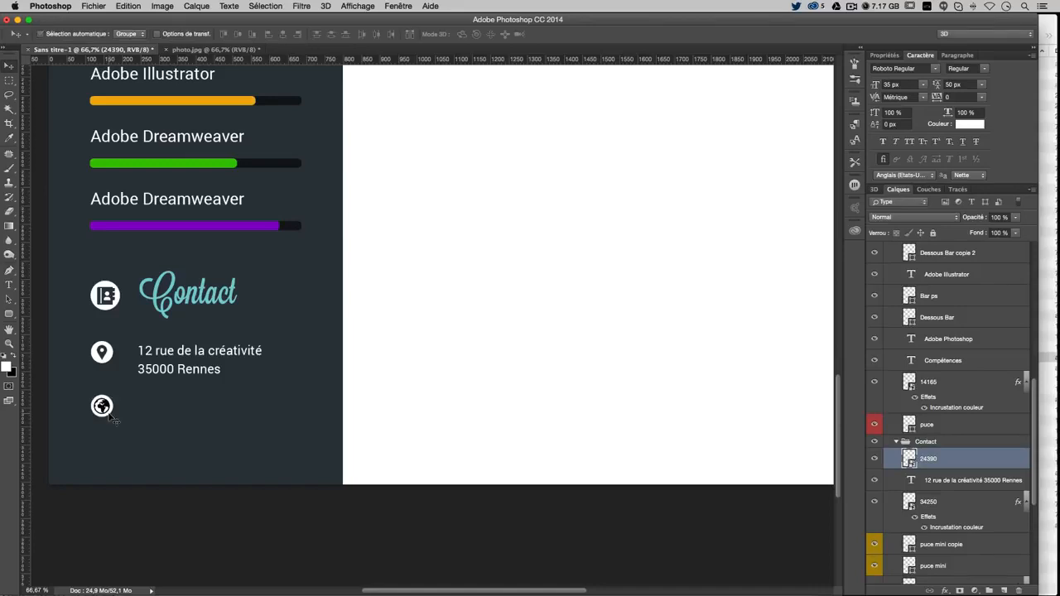
scroll(110, 422, down, 2)
scroll(348, 369, left, 5)
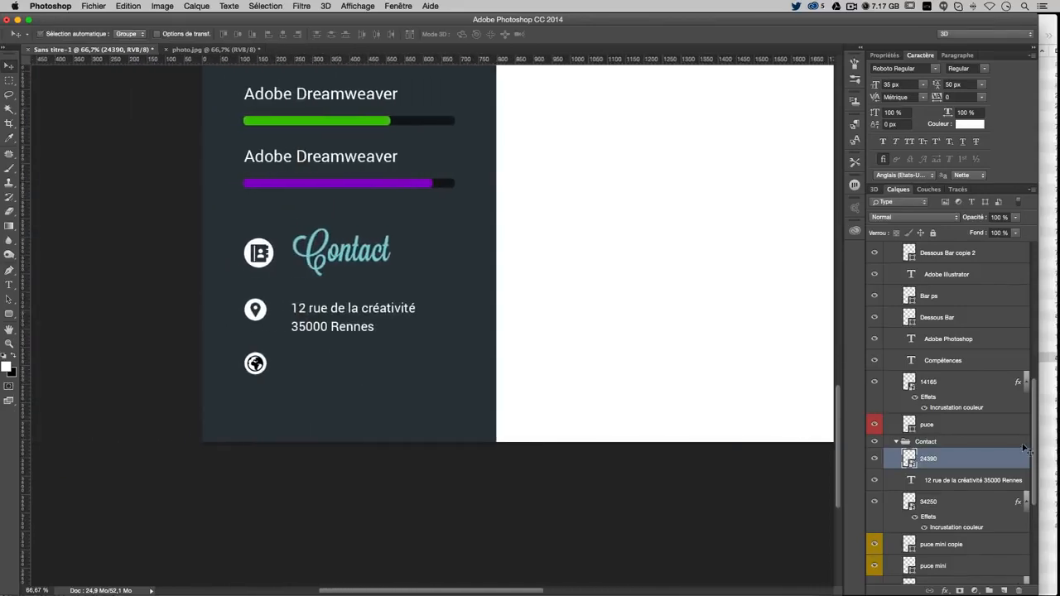
Give layer 24390 a Color Overlay sampled from the sidebar's dark tone (#2d373d)
double_click(995, 462)
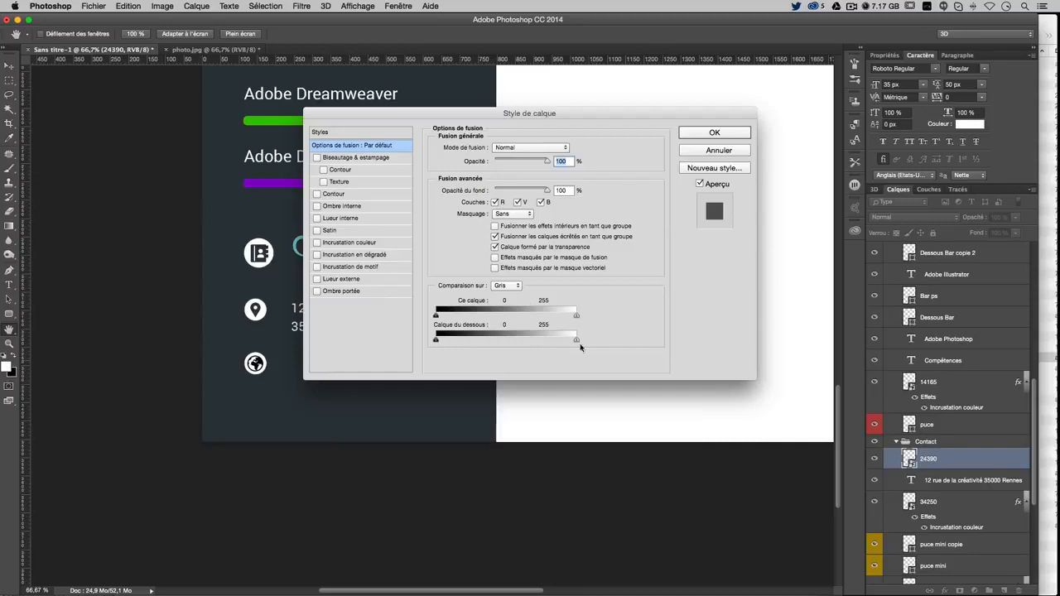
click(349, 242)
click(570, 147)
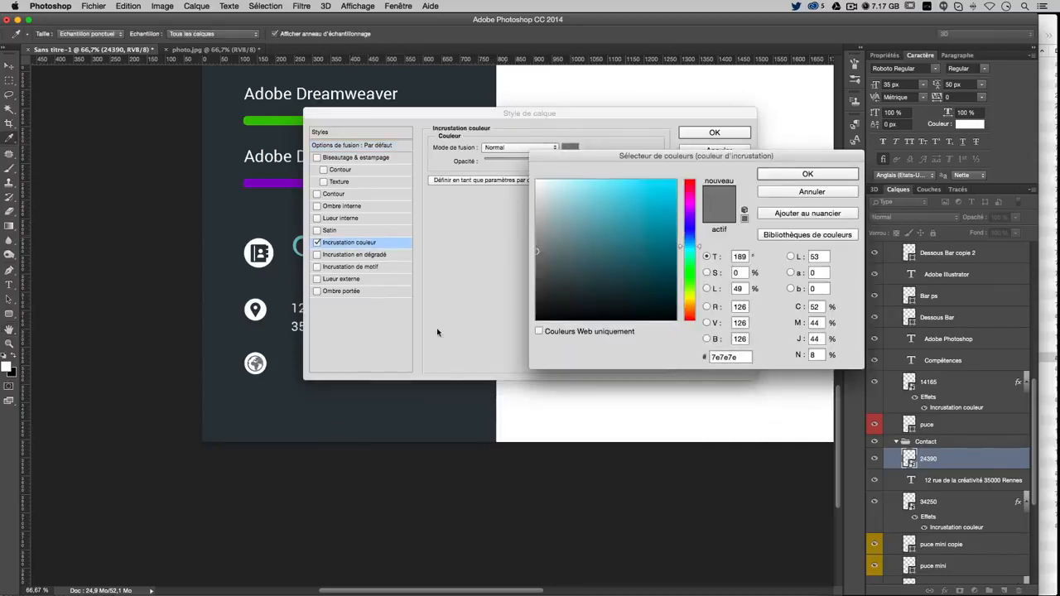
click(348, 428)
key(Return)
key(Return)
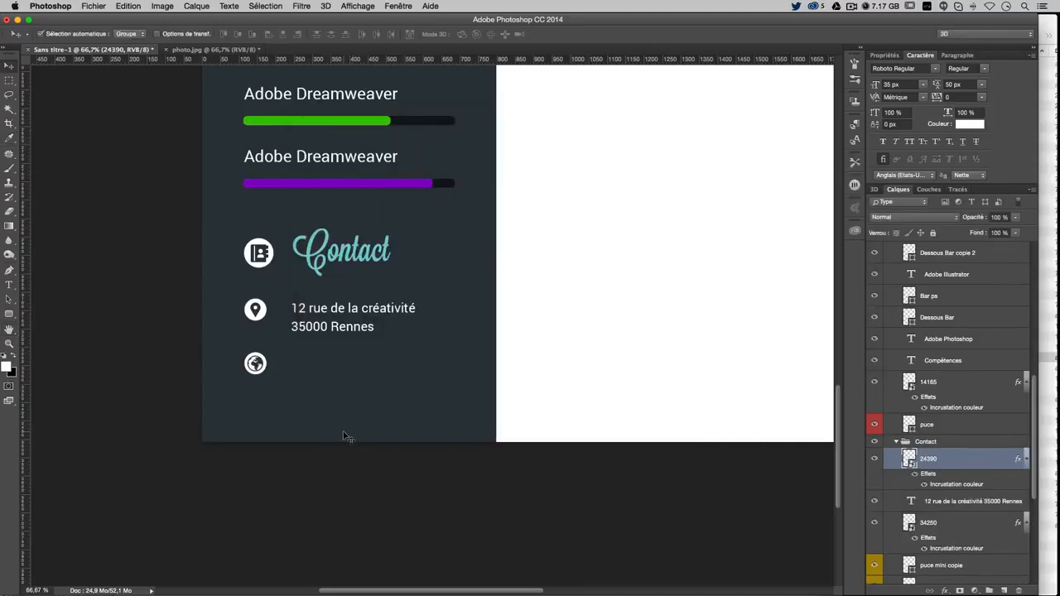
Alt-drag a copy of the address text down beside the globe and nudge it up
key(super+minus)
key(super+minus)
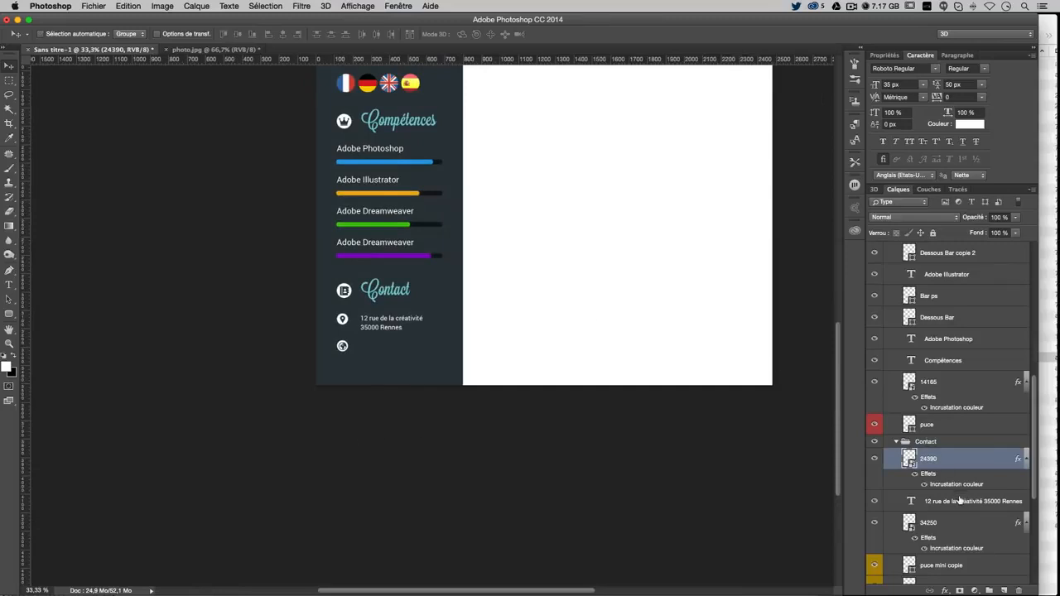
click(959, 500)
drag(431, 218, 426, 248)
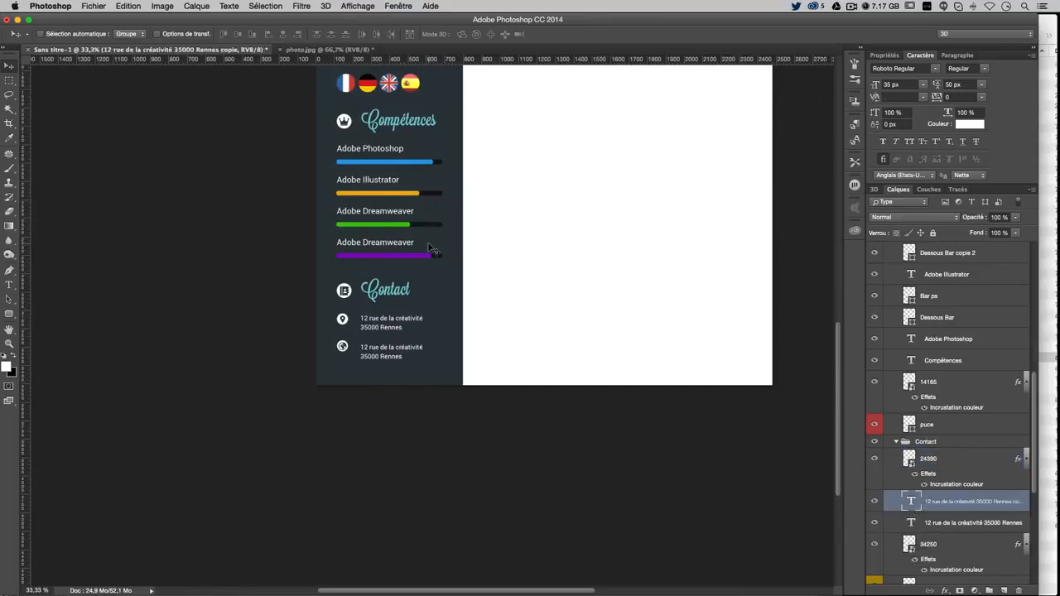
key(Up)
key(Up)
key(Up)
key(Up)
key(Up)
key(Up)
key(Up)
key(Up)
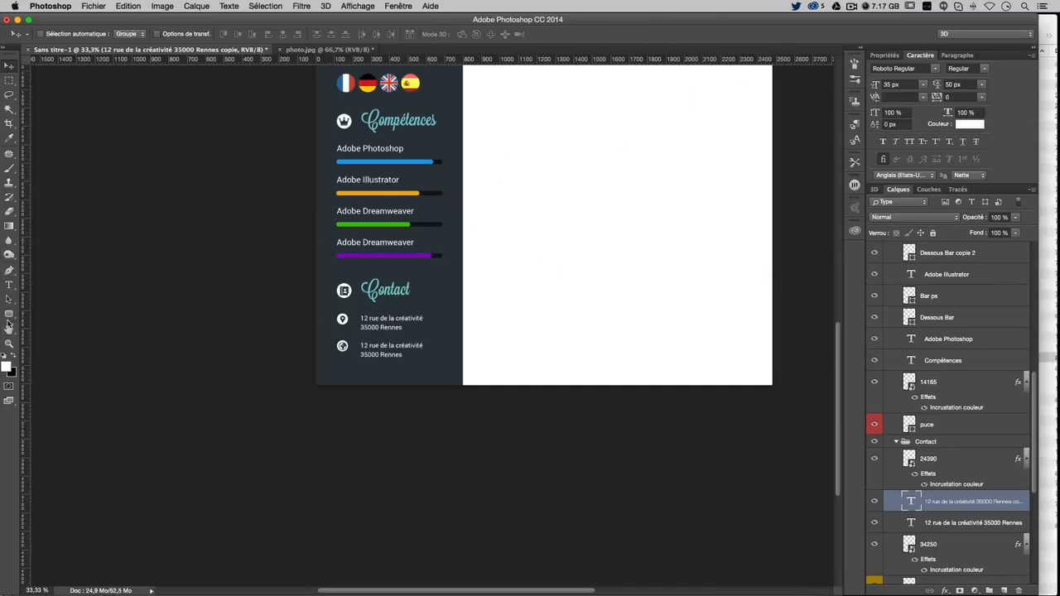
Replace the copied address text with the website address and contact e-mail on two lines
click(10, 284)
double_click(365, 346)
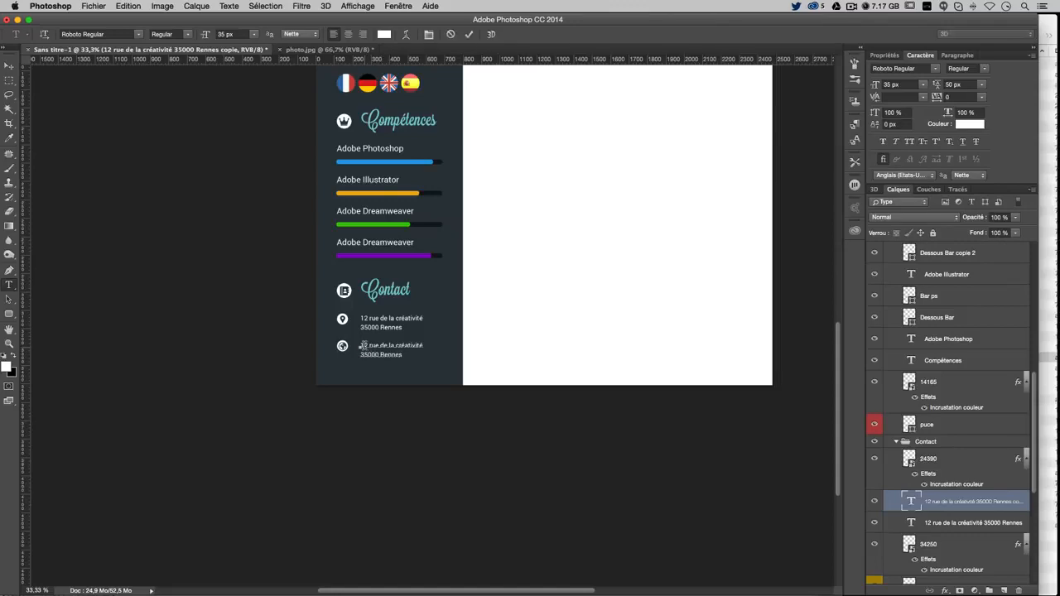
drag(369, 347, 447, 363)
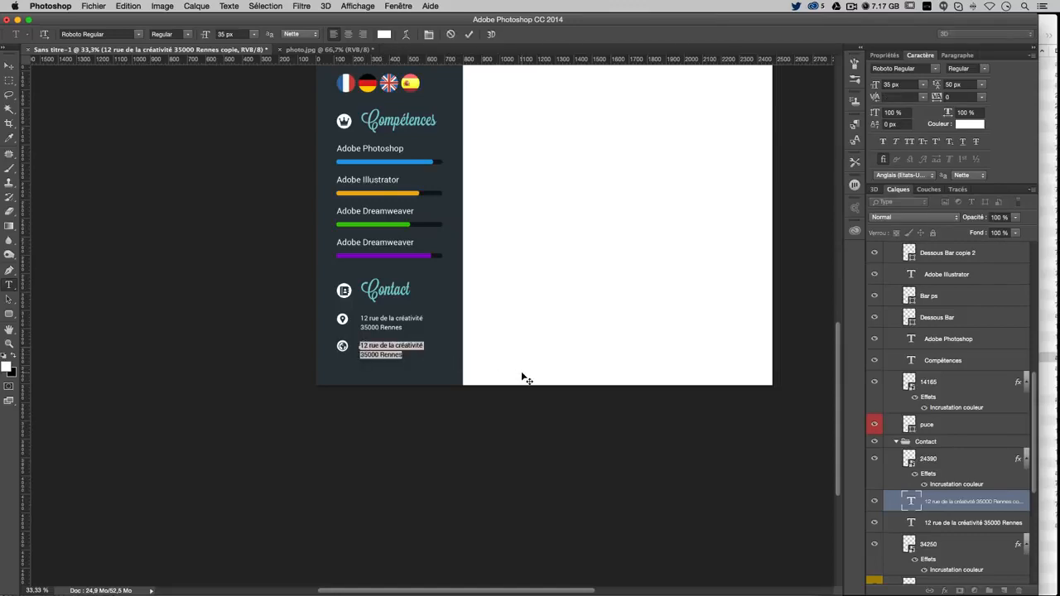
text(www.collectif-team8.com)
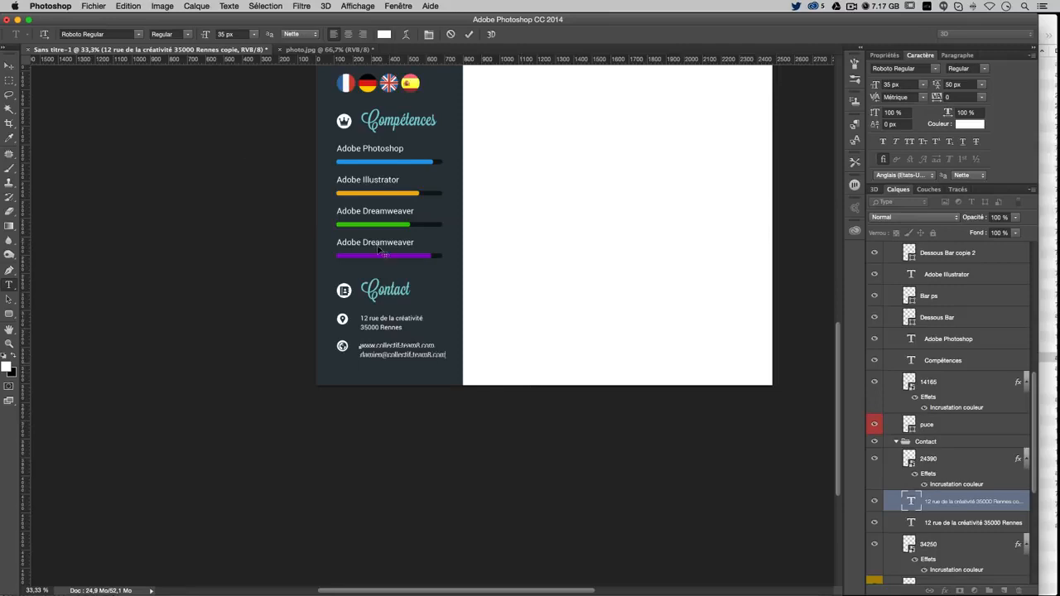
click(9, 64)
scroll(332, 299, up, 2)
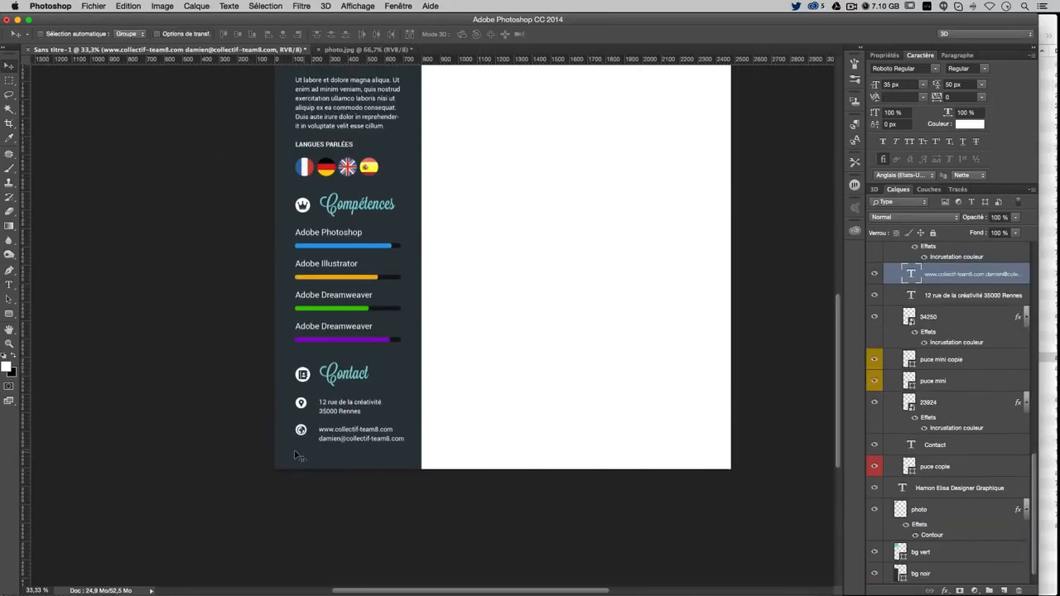
Reposition the Photoshop skill bar and its backing bar just below its label
scroll(341, 448, up, 4)
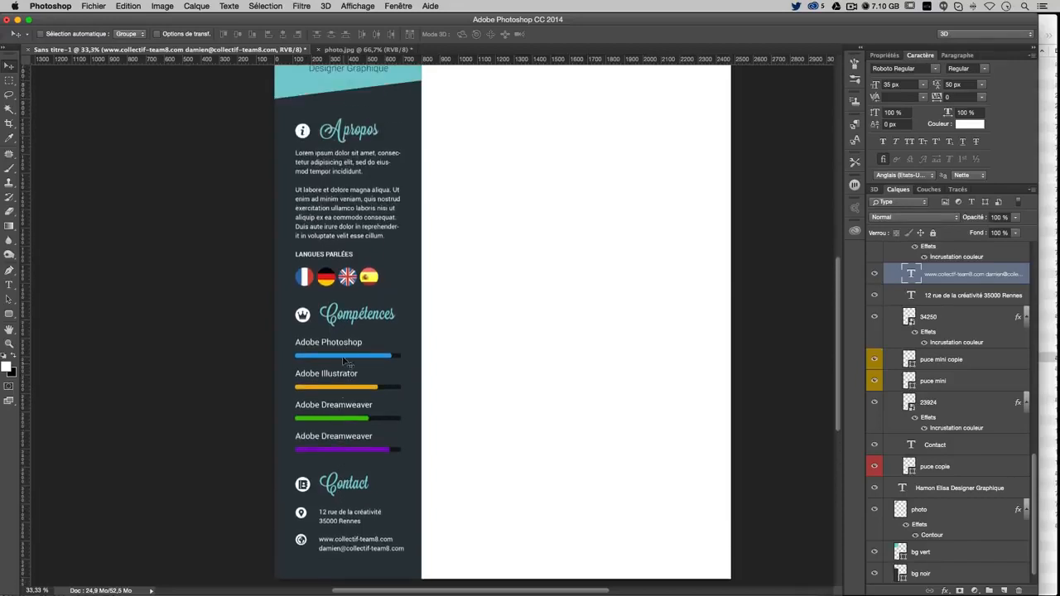
scroll(341, 369, right, 2)
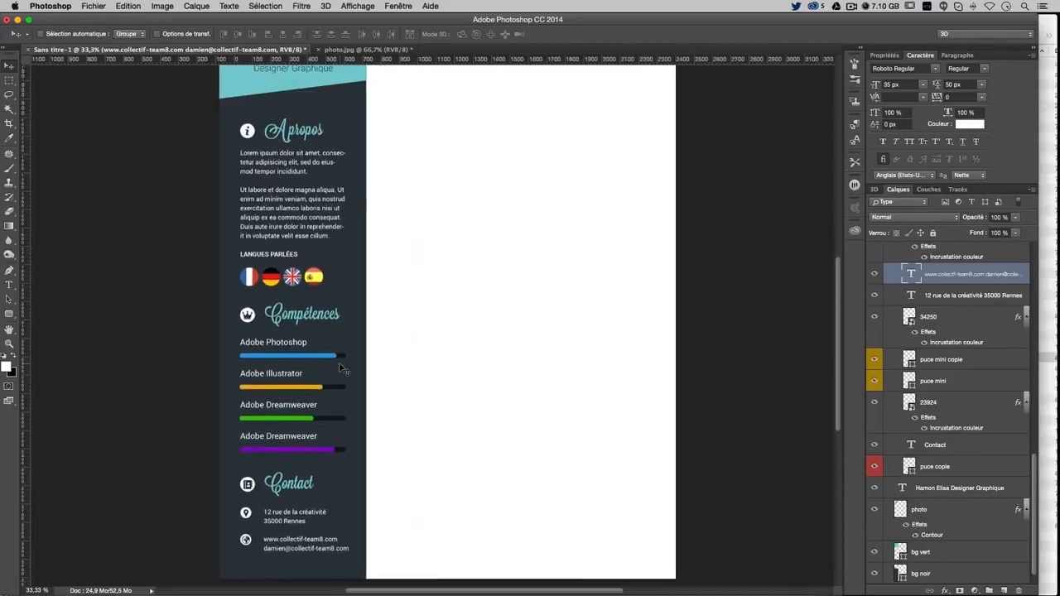
right_click(267, 348)
click(246, 345)
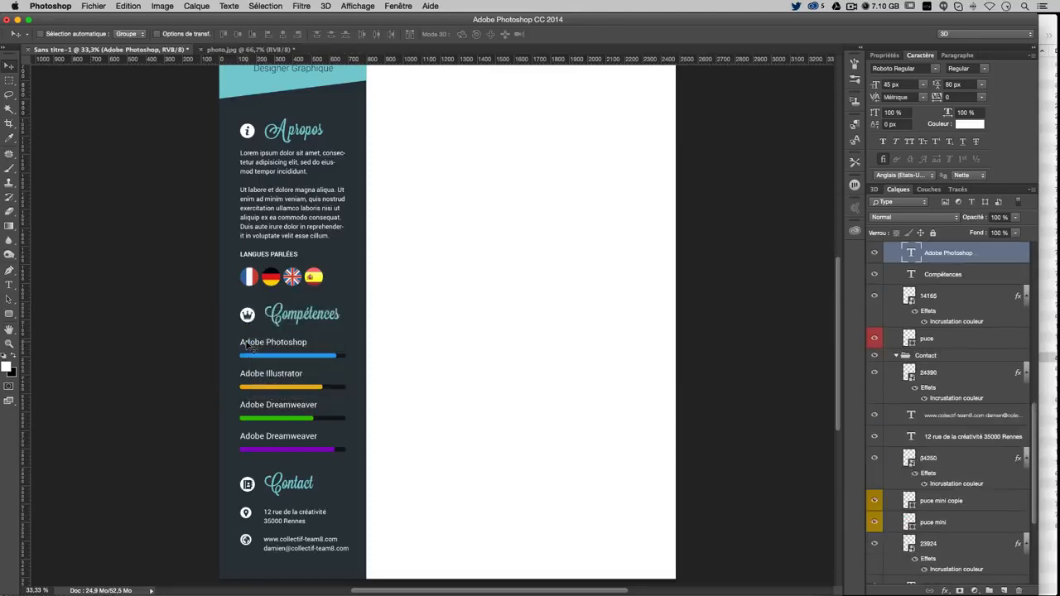
right_click(249, 348)
click(265, 345)
scroll(940, 302, up, 3)
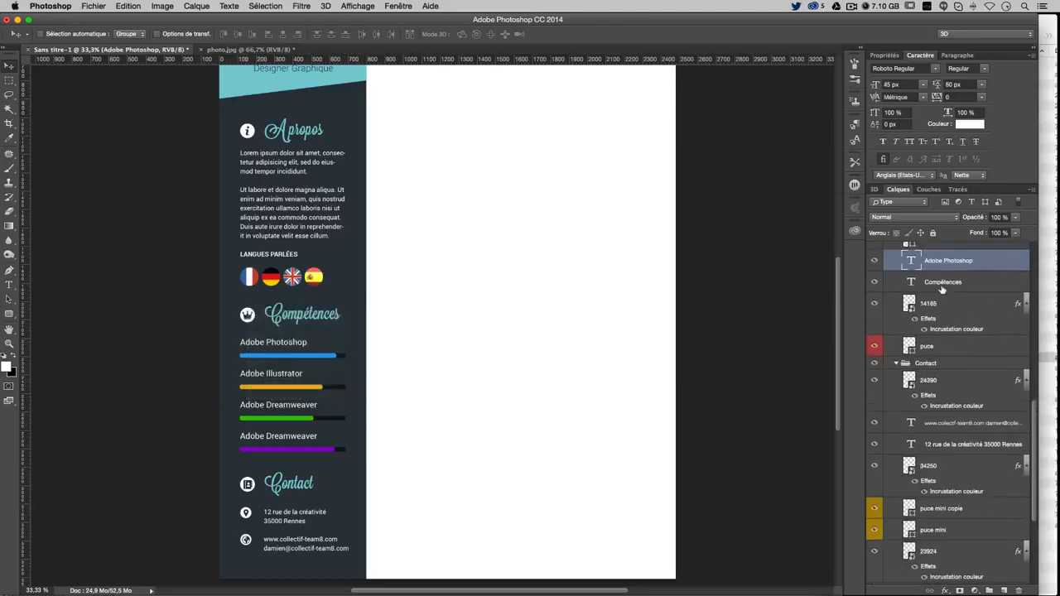
click(936, 290)
shift+click(939, 311)
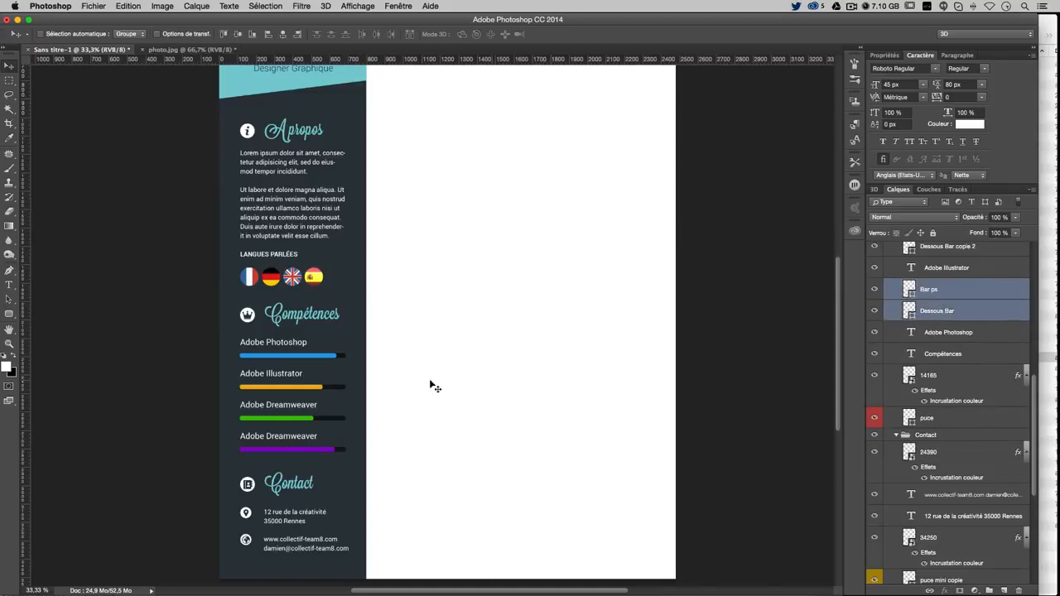
drag(329, 357, 329, 350)
key(Up)
key(Up)
key(Up)
key(Up)
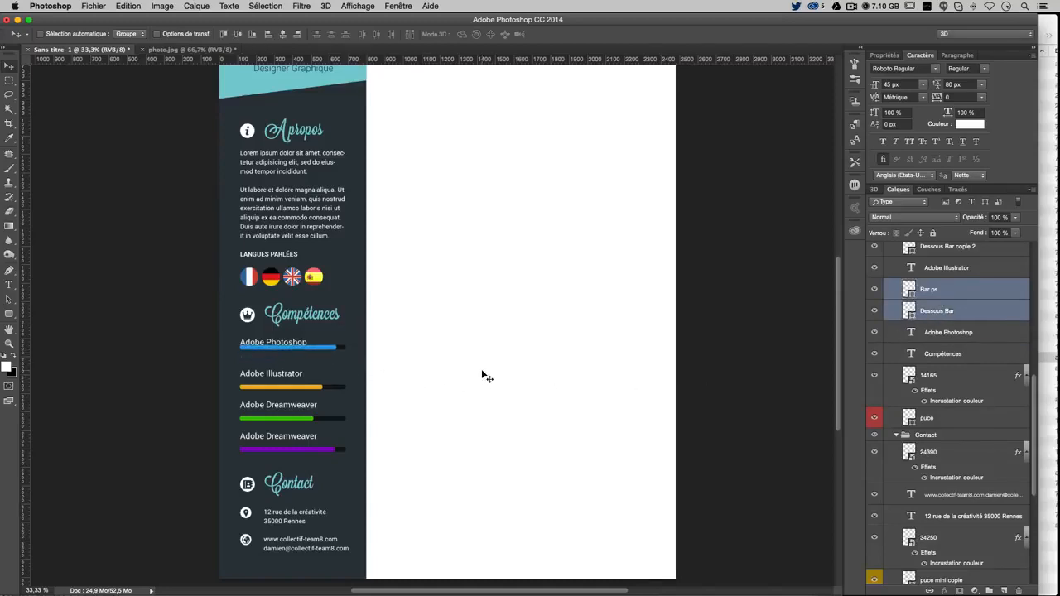
key(Down)
key(Down)
key(Down)
key(Down)
key(Down)
key(Down)
key(Down)
key(Down)
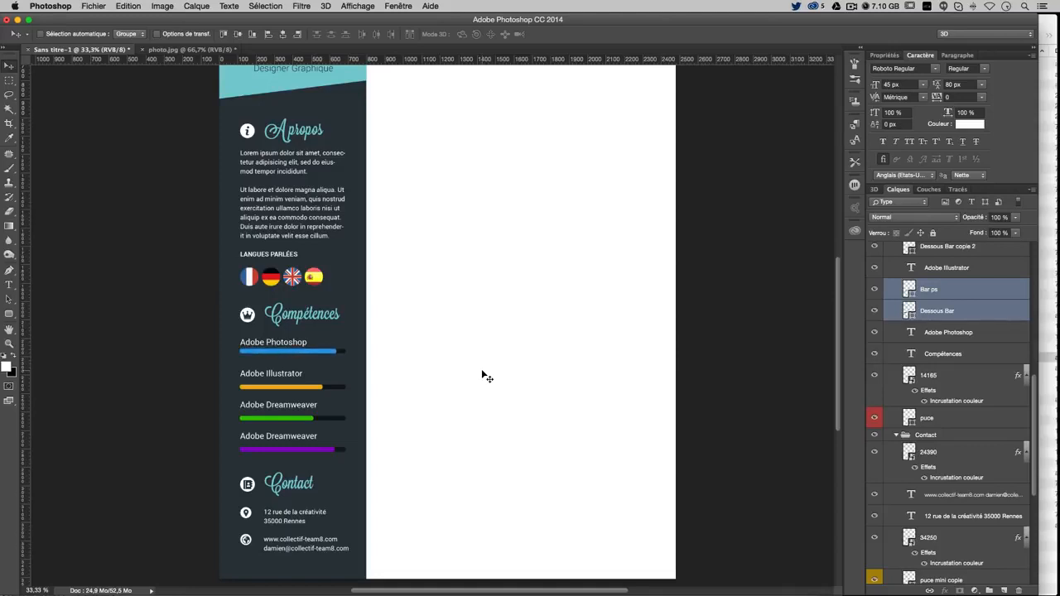
key(Down)
key(Down)
key(Down)
key(Down)
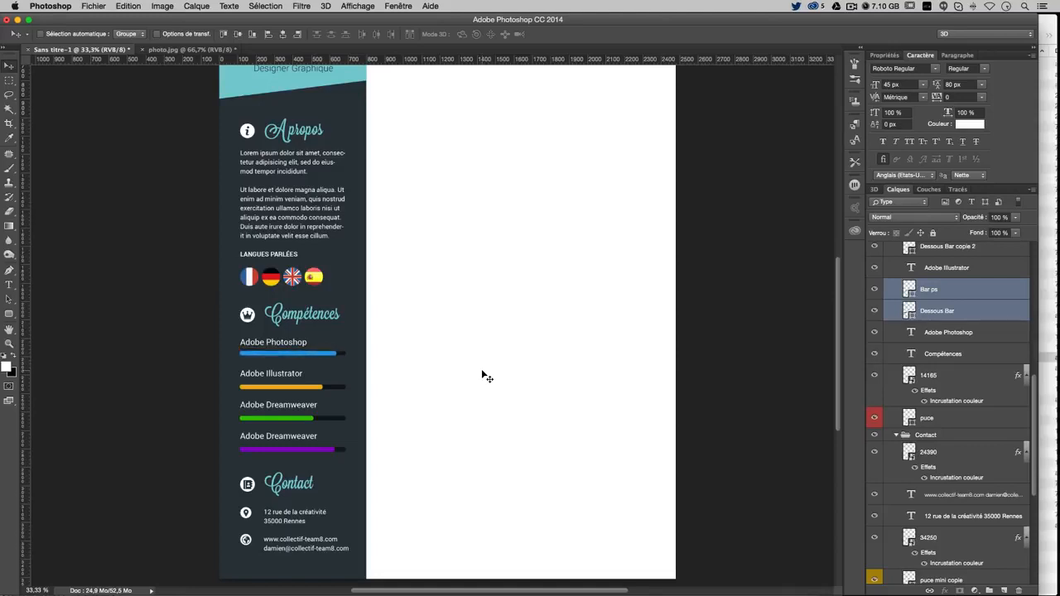
Reposition the Illustrator bar (Bar ai) and its backing bar just below its label
right_click(292, 385)
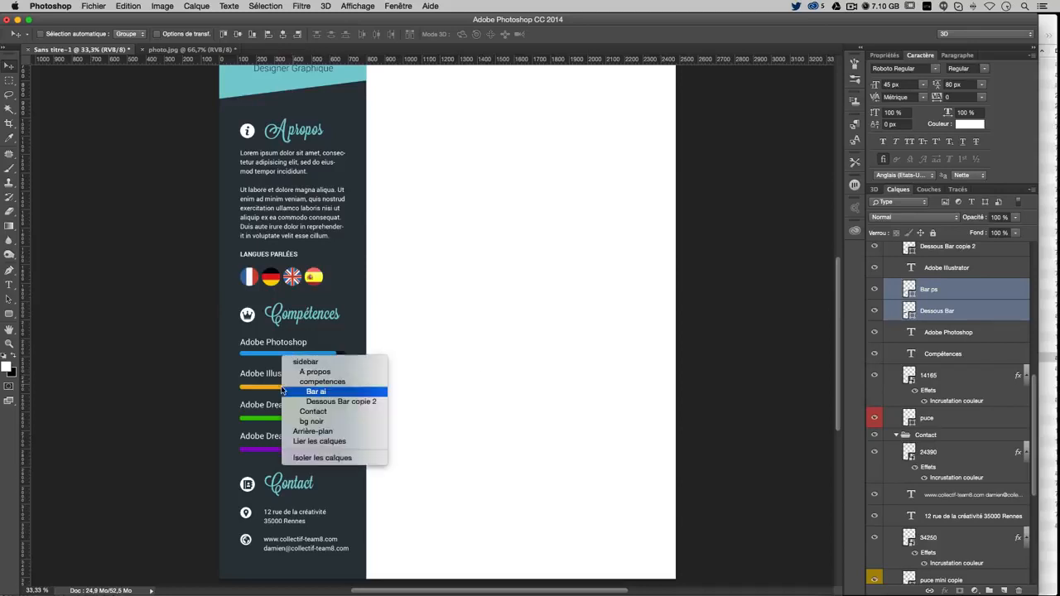
click(298, 393)
scroll(952, 315, up, 3)
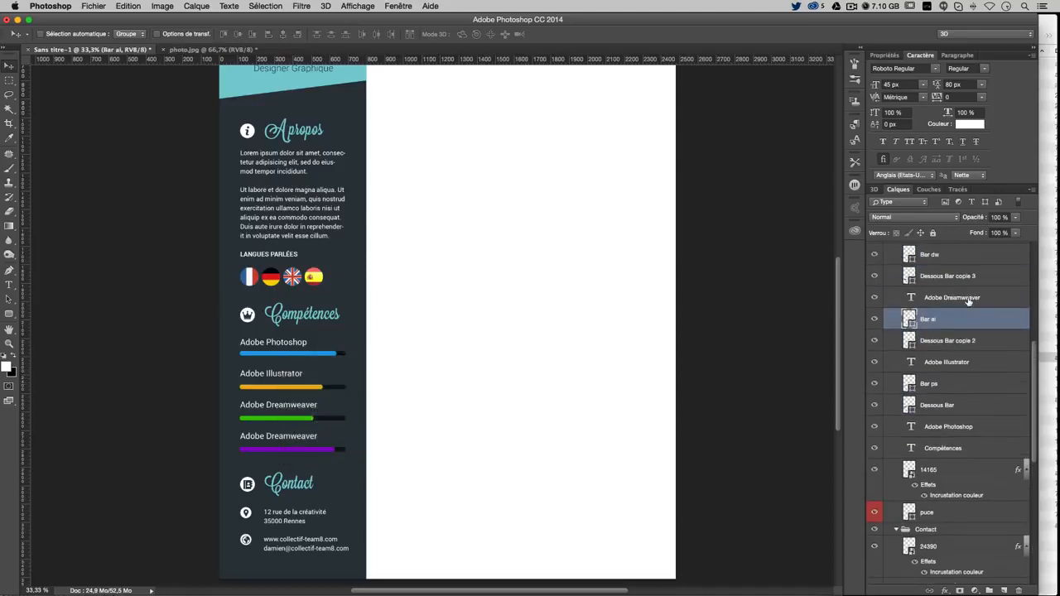
shift+click(971, 298)
click(962, 325)
shift+click(966, 343)
drag(377, 374, 377, 368)
key(Down)
key(Down)
key(Down)
key(Down)
key(Down)
key(Down)
key(Down)
key(Down)
key(Down)
key(Down)
key(Down)
key(Down)
key(Down)
key(Down)
key(Down)
key(Down)
key(Down)
key(Down)
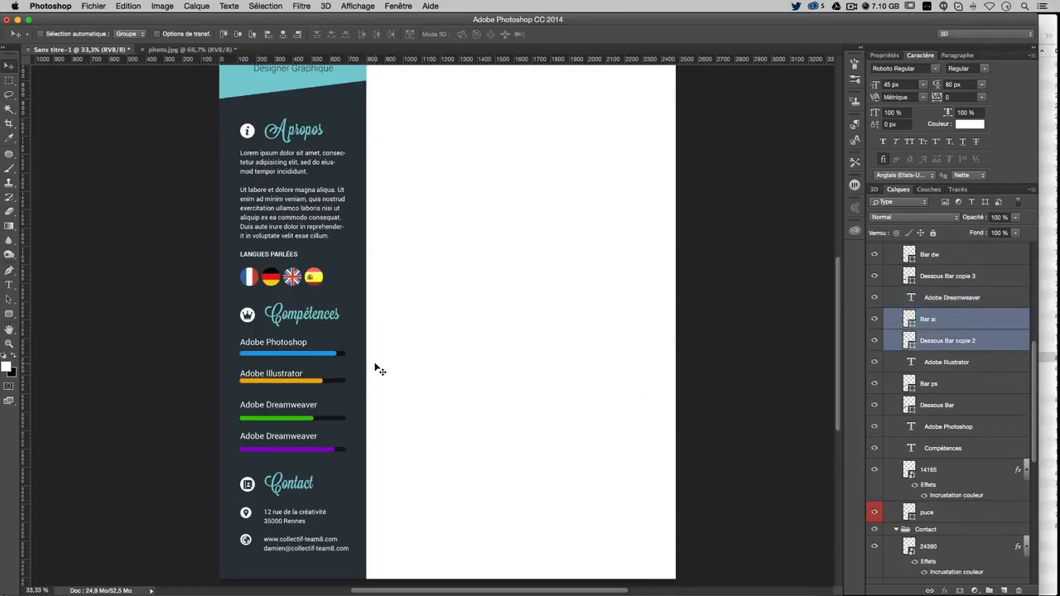
key(Down)
key(Down)
key(Down)
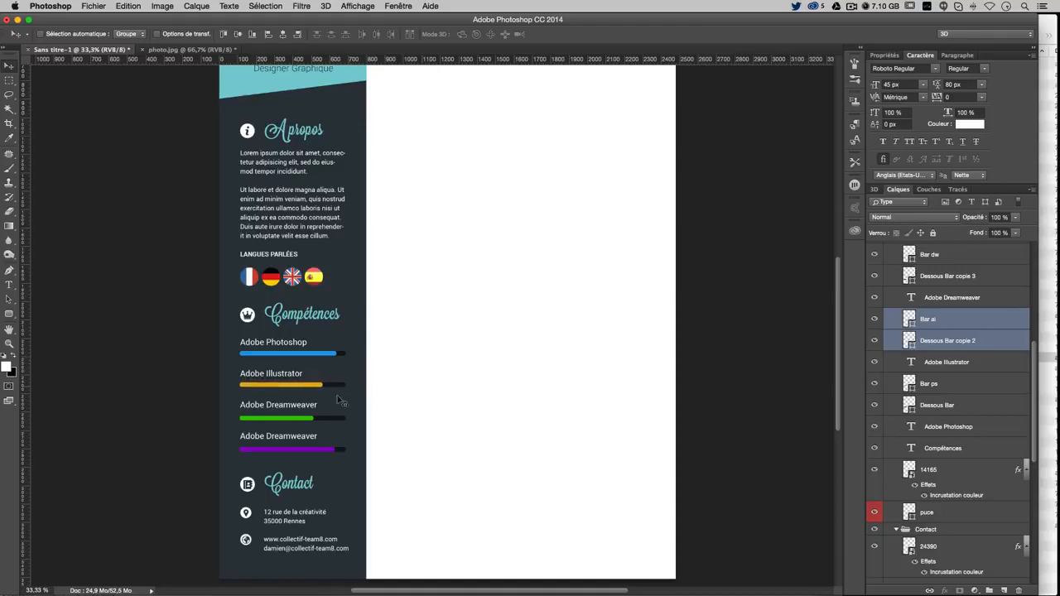
Reposition the green Dreamweaver bar (Bar dw) and its backing bar below its label
right_click(324, 415)
click(301, 420)
right_click(303, 424)
click(355, 426)
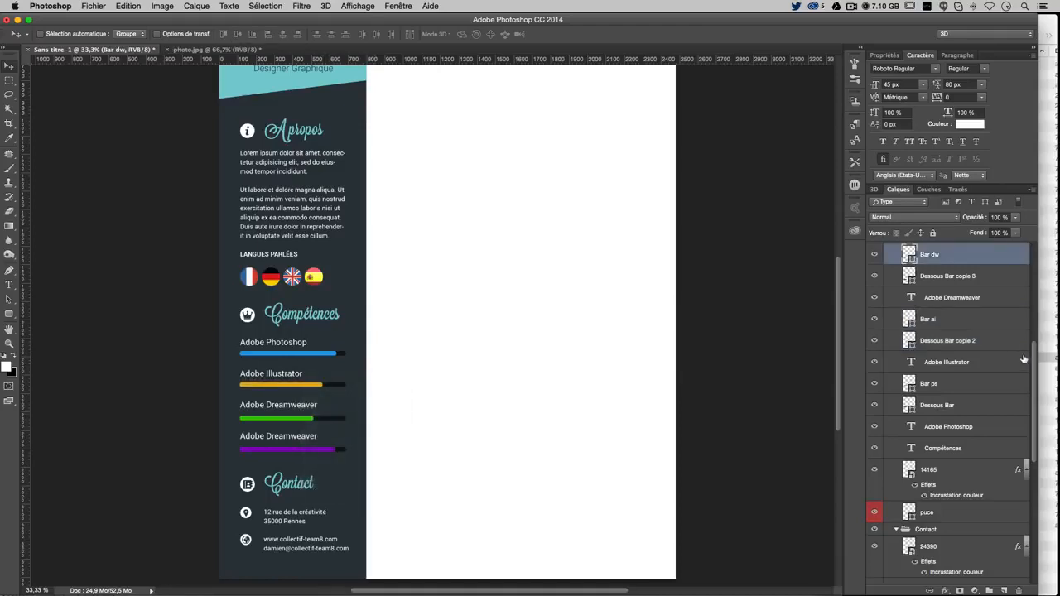
scroll(961, 286, up, 1)
shift+click(958, 292)
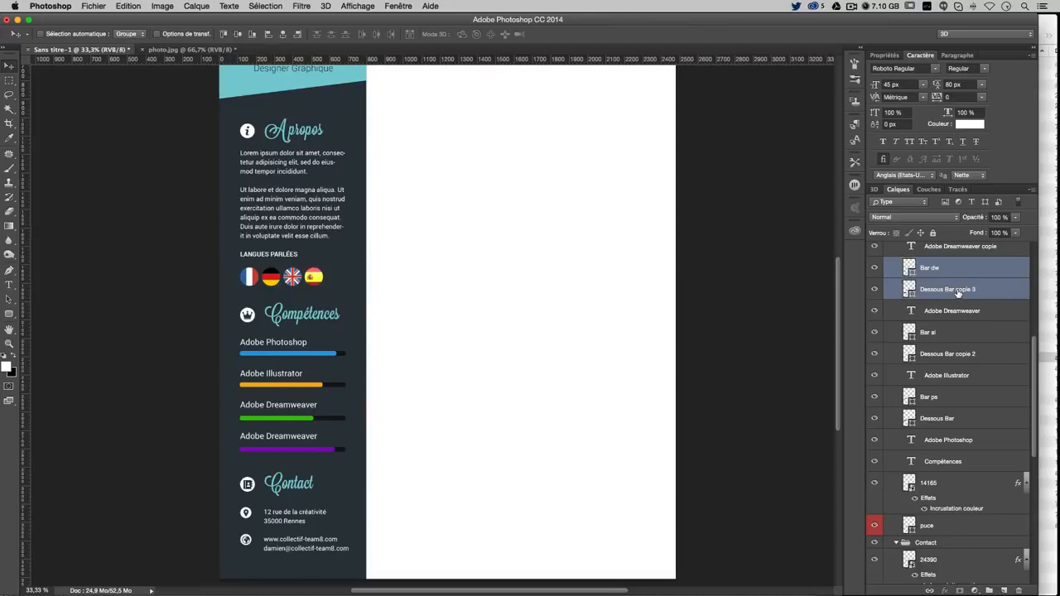
drag(634, 334, 631, 323)
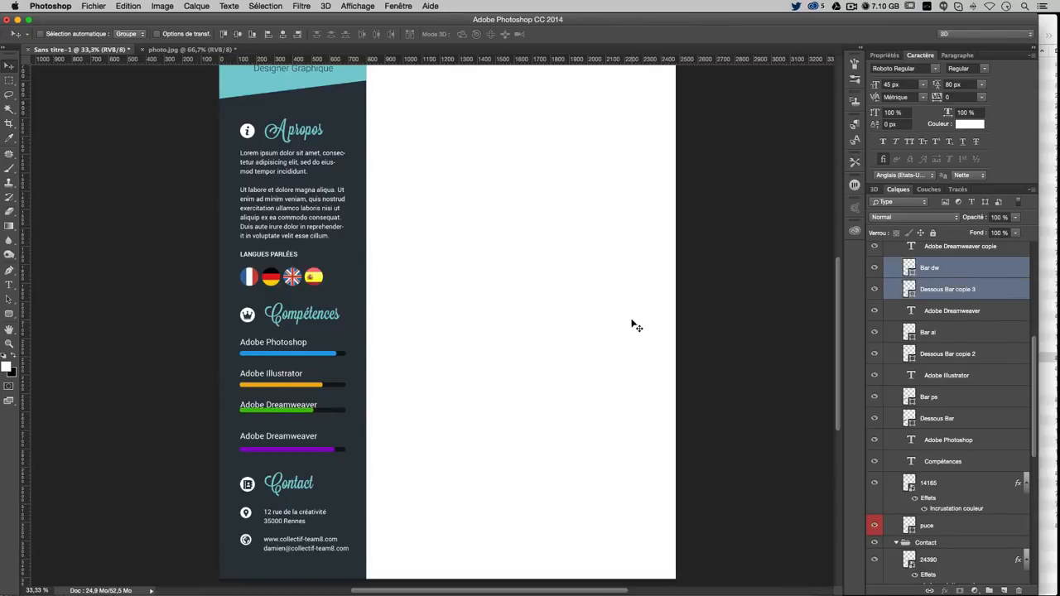
key(Down)
key(Down)
key(Down)
key(Down)
key(Down)
key(Down)
key(Down)
key(Down)
key(Down)
key(Down)
key(Down)
key(Down)
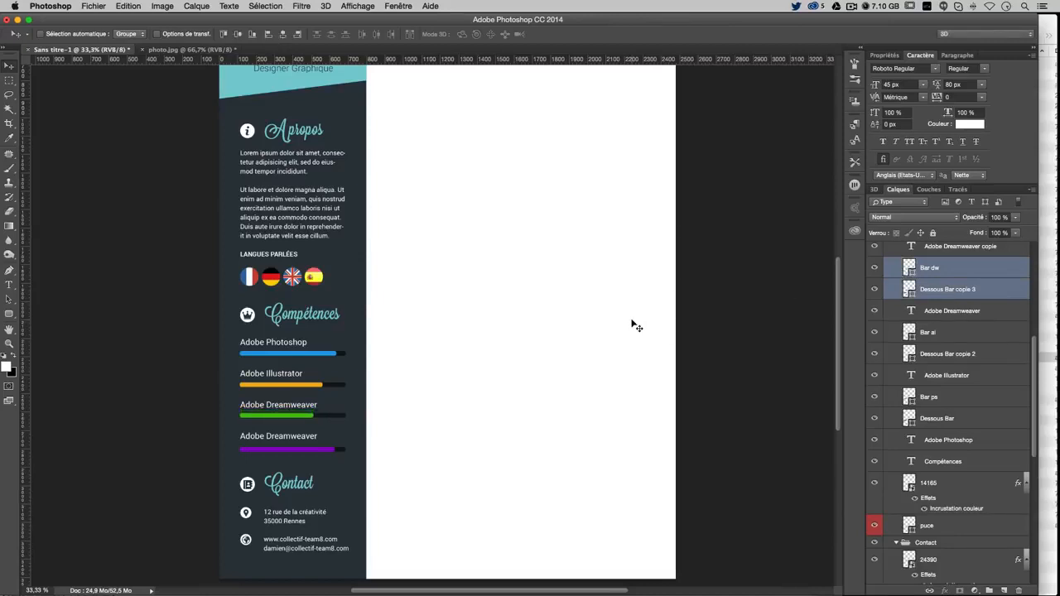
key(Down)
Select the purple bar (Bar AE) with its backing bar and move it up
right_click(316, 453)
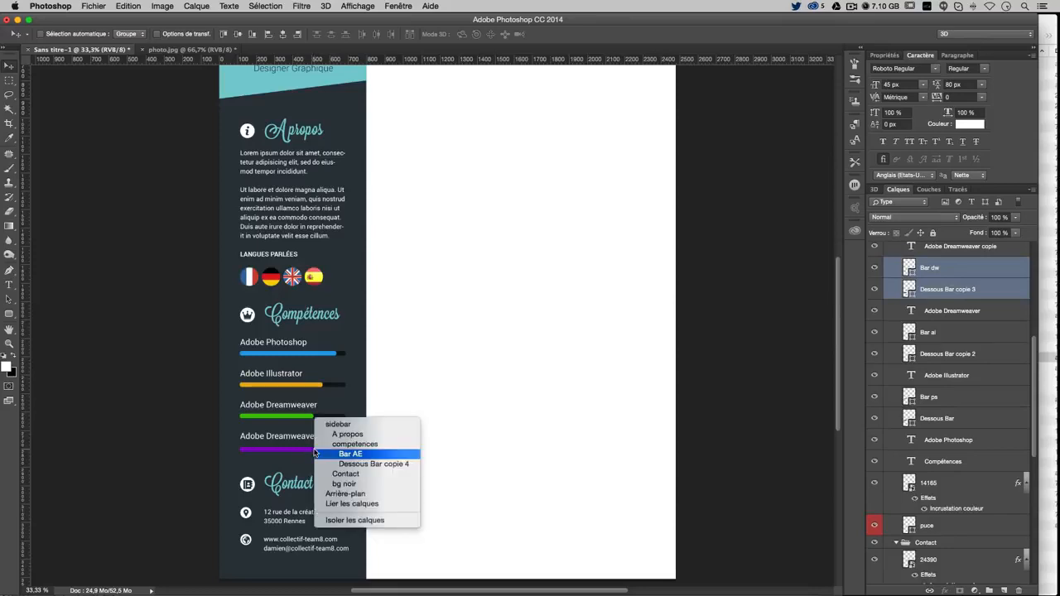
click(348, 455)
shift+click(947, 275)
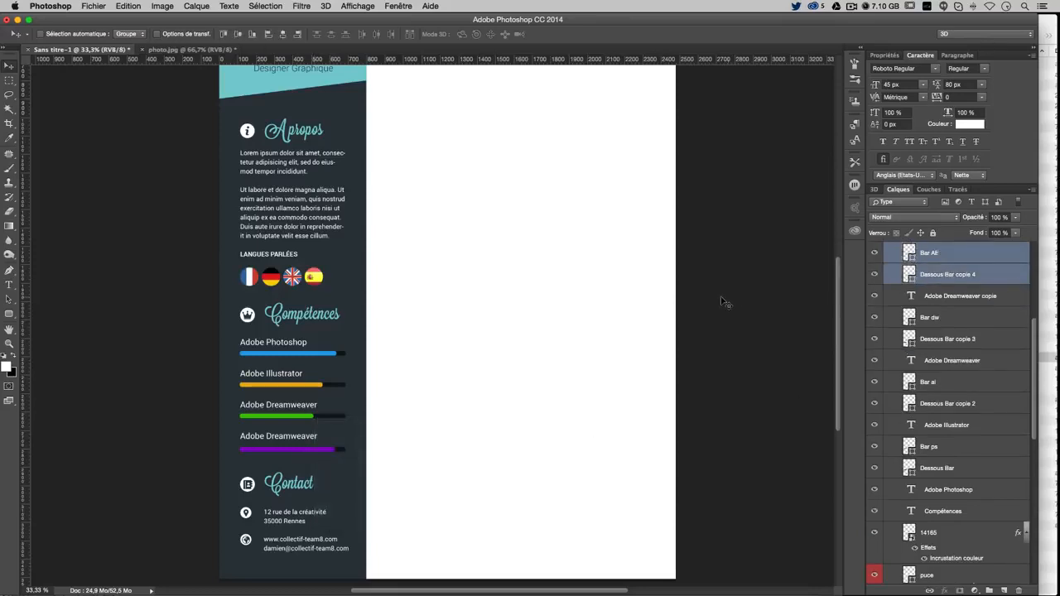
drag(722, 302, 722, 295)
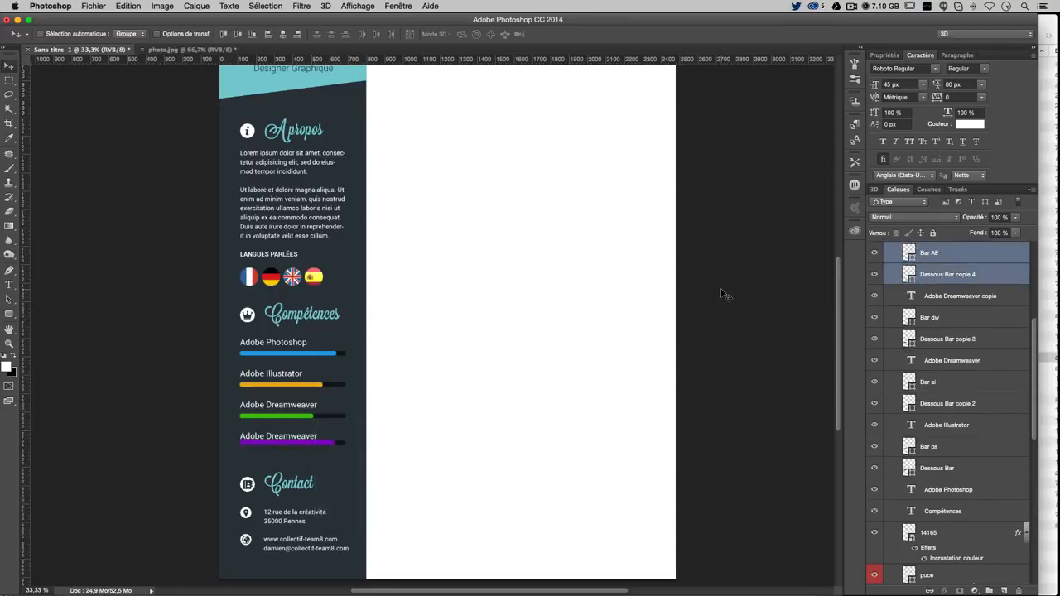
Settle the purple bar, then move the Illustrator label and bar up closer
key(Down)
key(Down)
scroll(721, 294, down, 3)
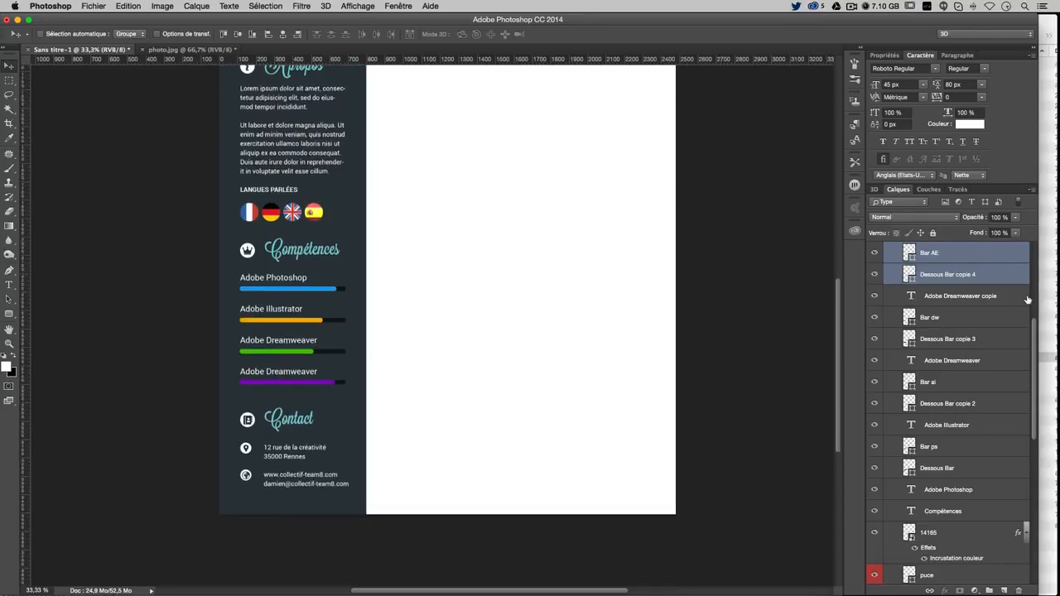
click(257, 352)
right_click(274, 310)
click(279, 311)
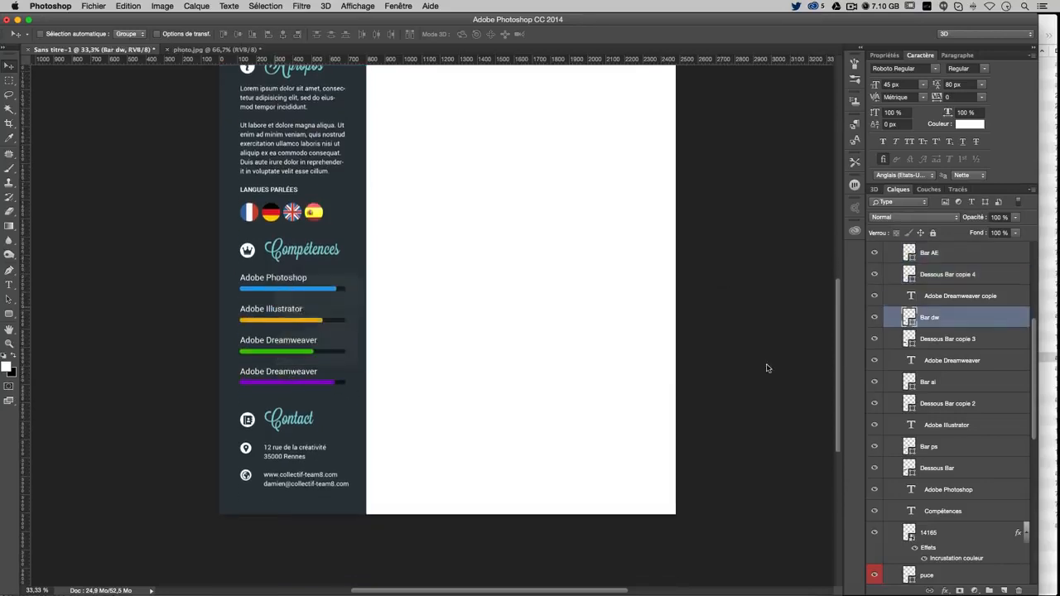
shift+click(959, 390)
scroll(474, 389, up, 2)
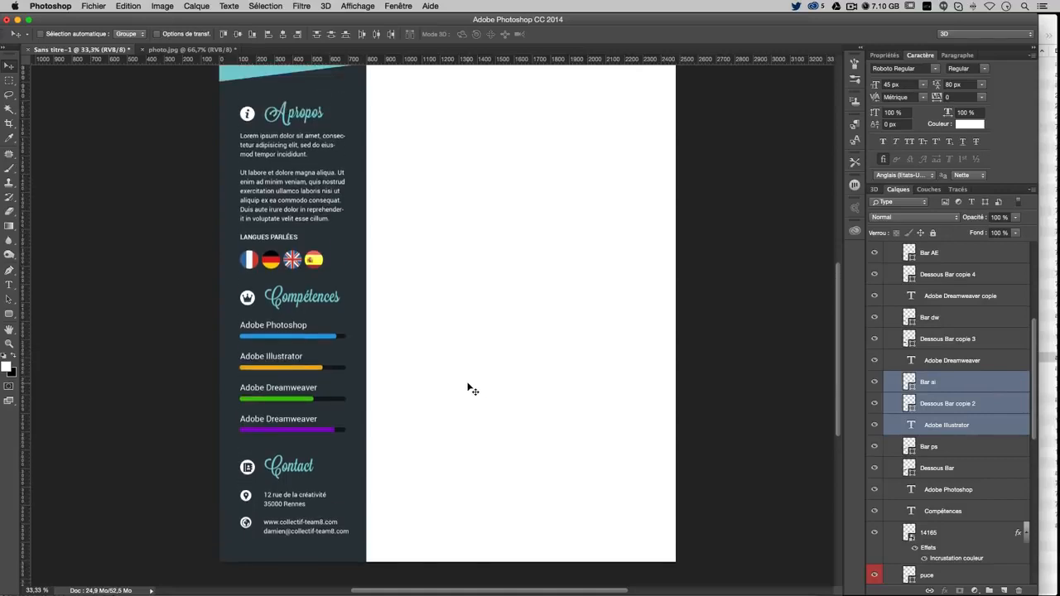
drag(447, 369, 450, 352)
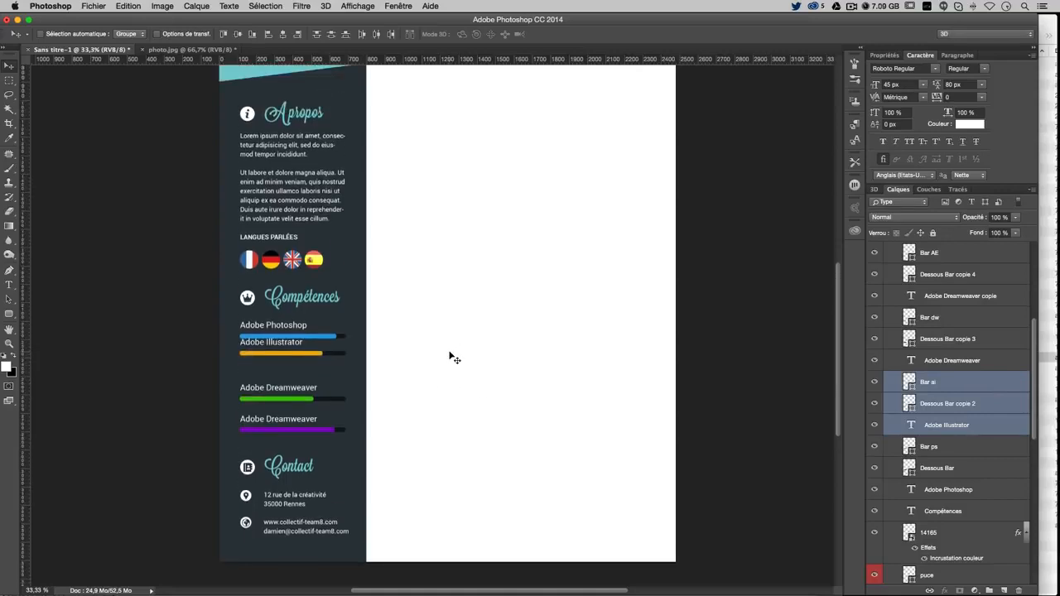
key(Down)
key(Down)
key(Down)
key(Down)
key(Down)
key(Down)
key(Down)
key(Down)
key(Down)
key(Down)
key(Down)
key(Down)
key(Down)
key(Down)
key(Down)
key(Down)
key(Down)
key(Down)
key(Down)
key(Down)
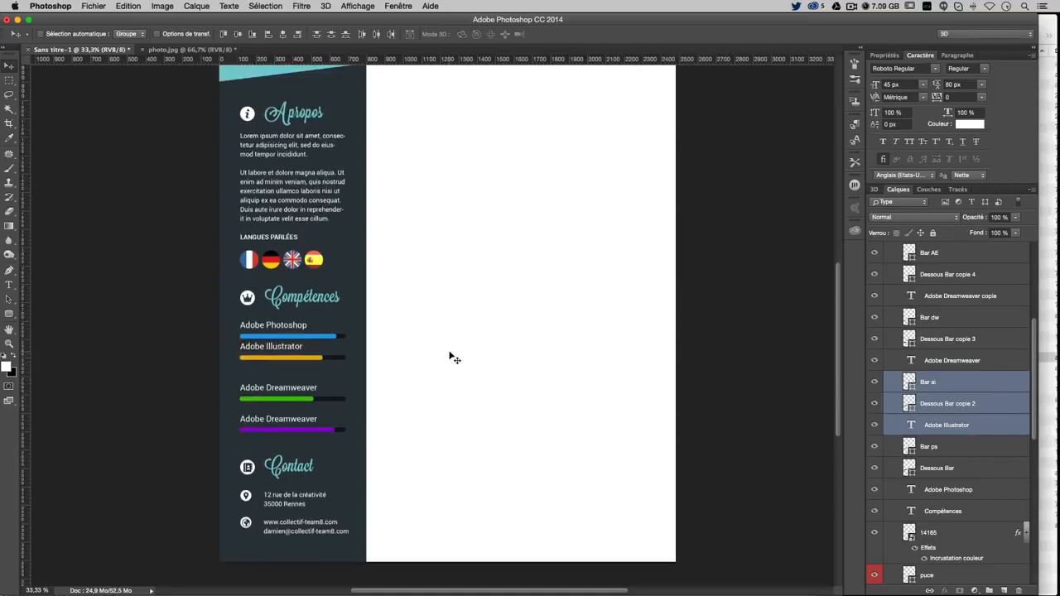
key(Down)
key(Down)
key(Down)
key(Down)
key(Down)
key(Down)
key(Down)
key(Down)
key(Down)
key(Down)
key(Down)
key(Down)
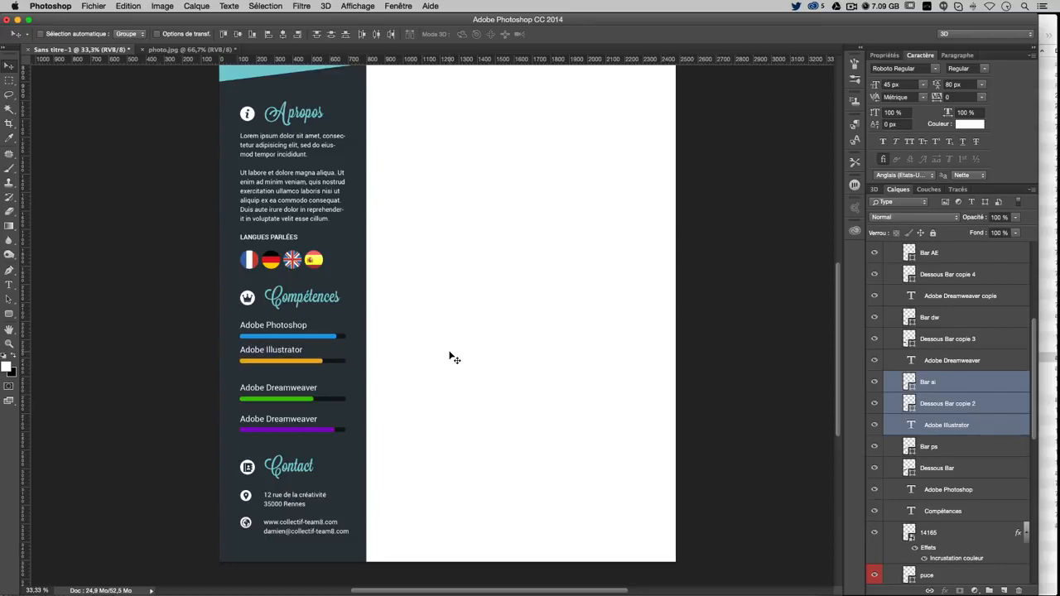
Move the Dreamweaver label and green bar up directly beneath the Illustrator row
right_click(311, 389)
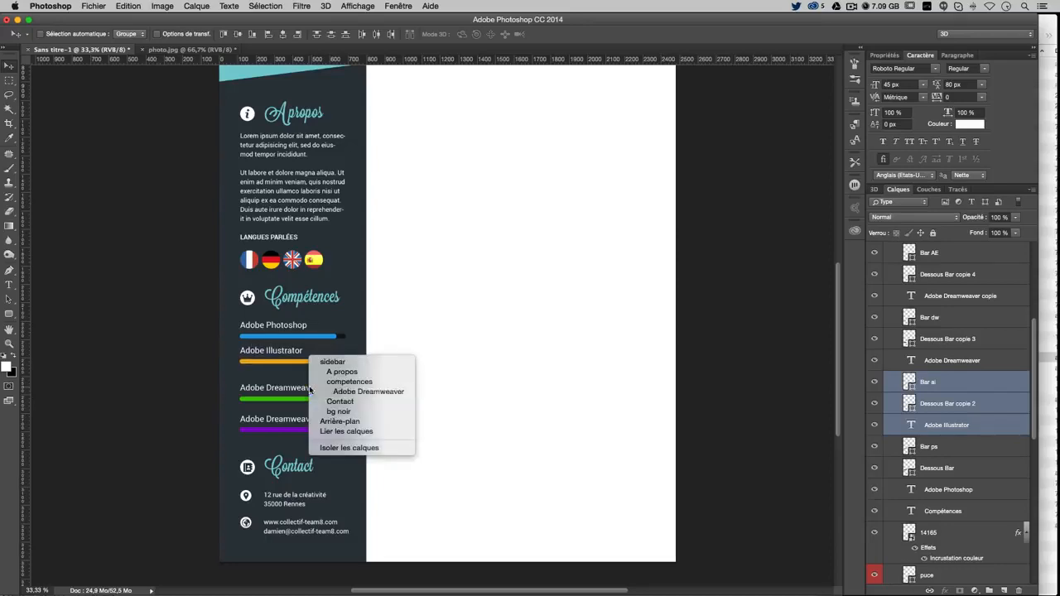
click(315, 391)
shift+click(952, 321)
drag(426, 414, 425, 393)
key(Down)
key(Down)
key(Down)
key(Down)
key(Down)
key(Down)
key(Down)
key(Down)
key(Down)
key(Down)
key(Down)
key(Down)
key(Down)
key(Down)
key(Down)
key(Down)
key(Down)
key(Down)
key(Down)
key(Down)
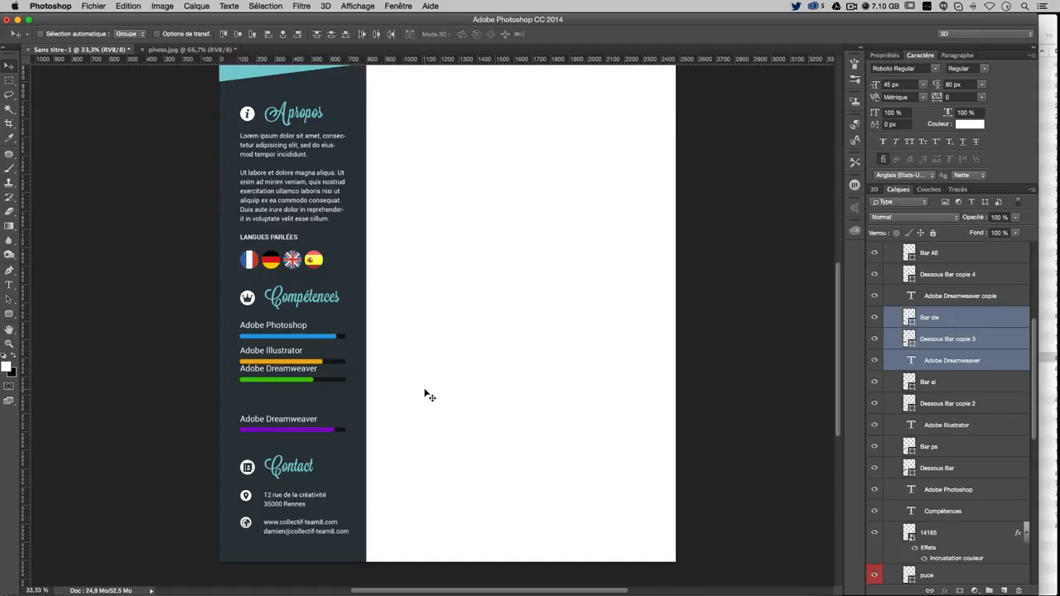
key(Down)
key(Down)
key(Down)
key(Down)
key(Down)
key(Down)
key(Down)
key(Down)
key(Down)
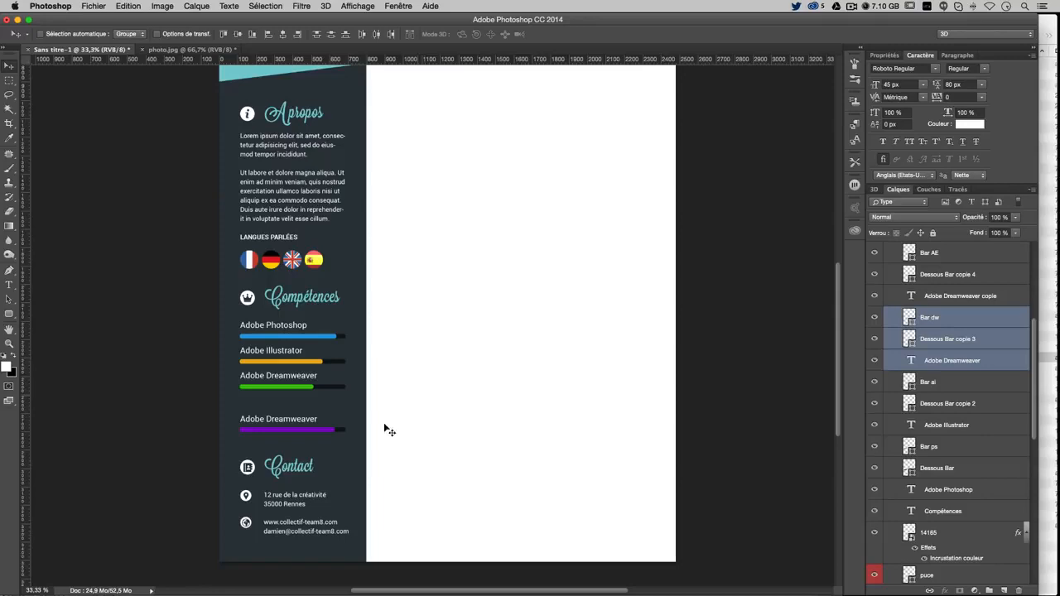
Select the 'Adobe Dreamweaver copie' label layer above the purple bar
right_click(299, 421)
click(298, 420)
right_click(322, 422)
right_click(299, 420)
click(300, 423)
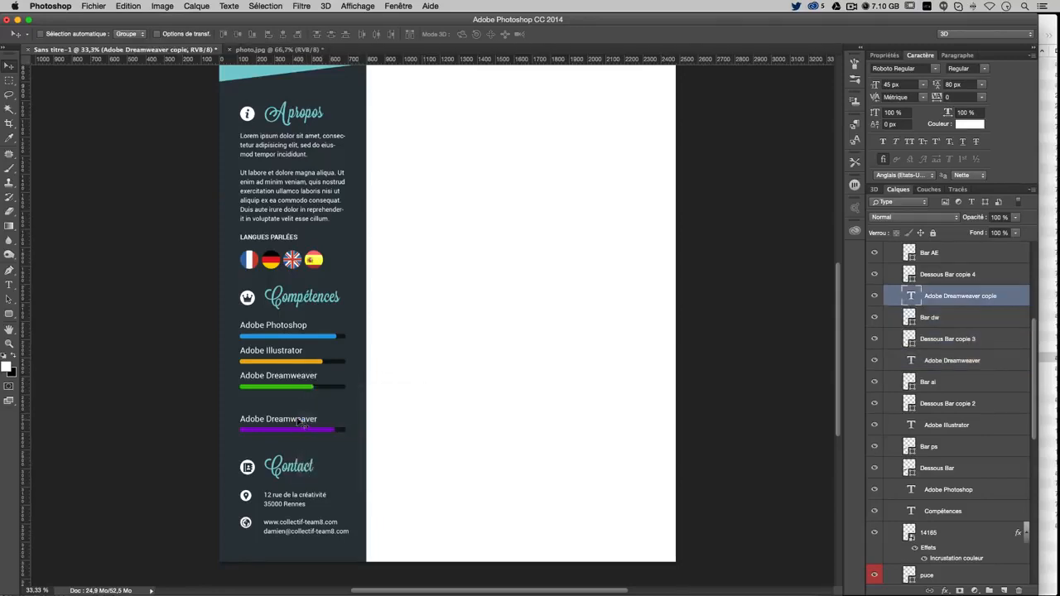
Select 'Dreamweaver' in the purple row's label and start typing the new program name
key(t)
double_click(287, 416)
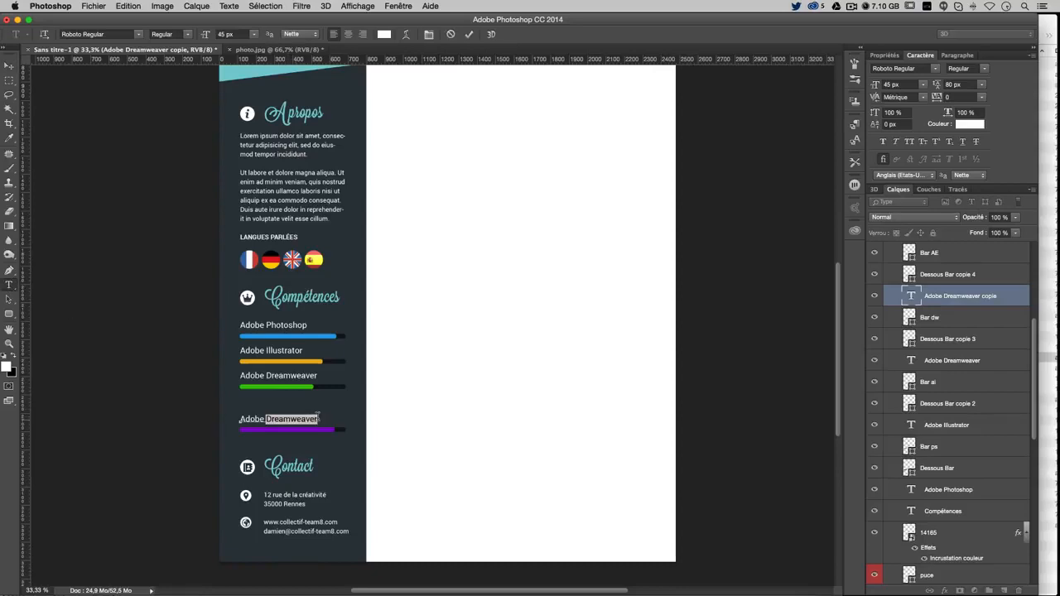
text(Effects)
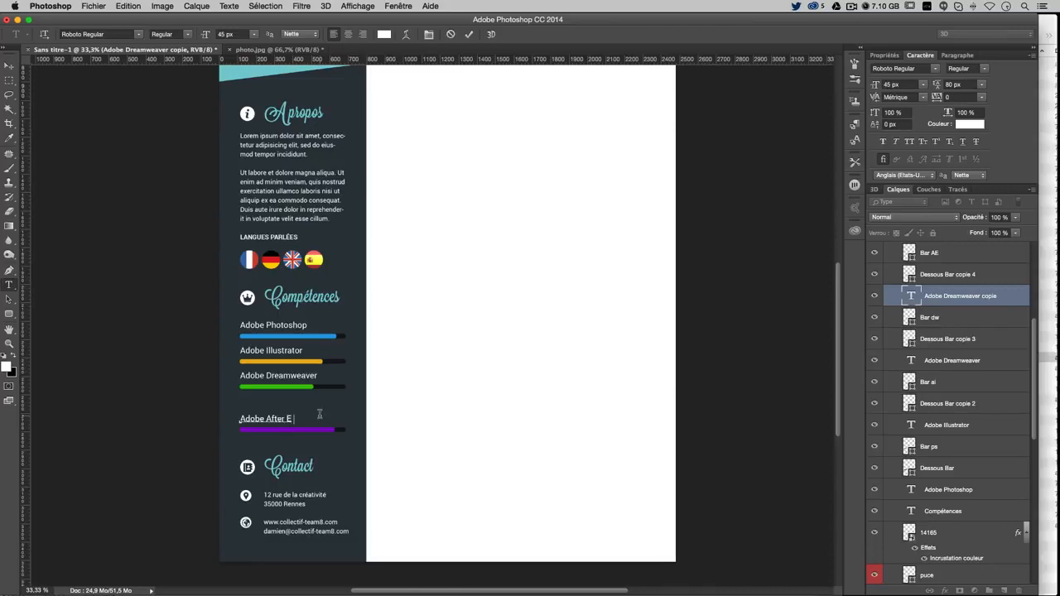
Commit the After Effects label, then move its label and bar up beneath Dreamweaver, nudging down twice
click(8, 66)
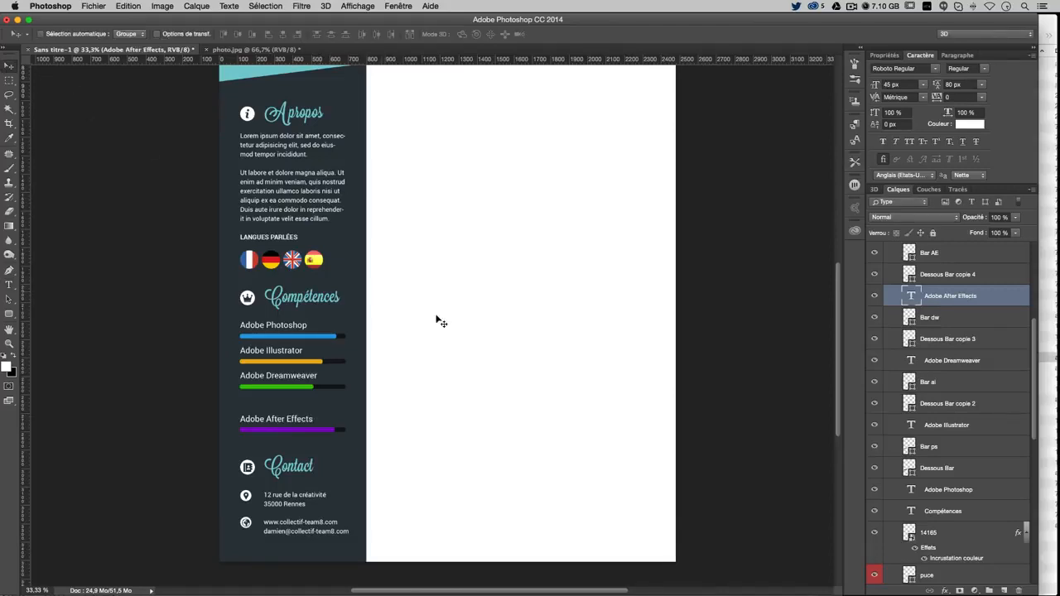
shift+click(953, 261)
drag(397, 414, 400, 387)
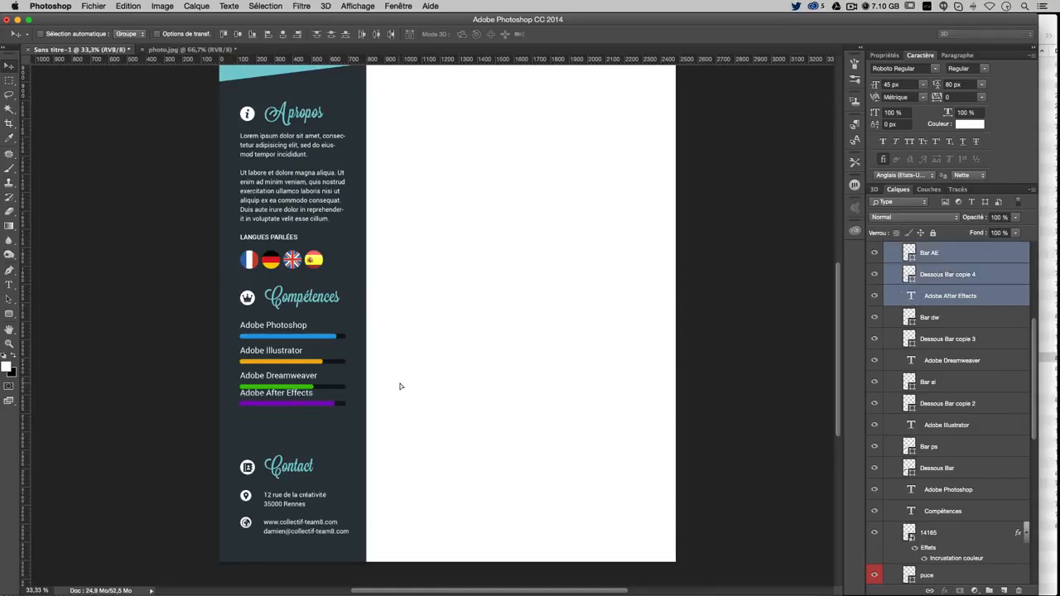
key(Down)
key(Down)
key(Down)
key(Down)
key(Down)
key(Down)
key(Down)
key(Down)
key(Down)
key(Down)
key(Down)
key(Down)
key(Down)
key(Down)
key(Down)
key(Down)
key(Down)
key(Down)
key(Down)
key(Down)
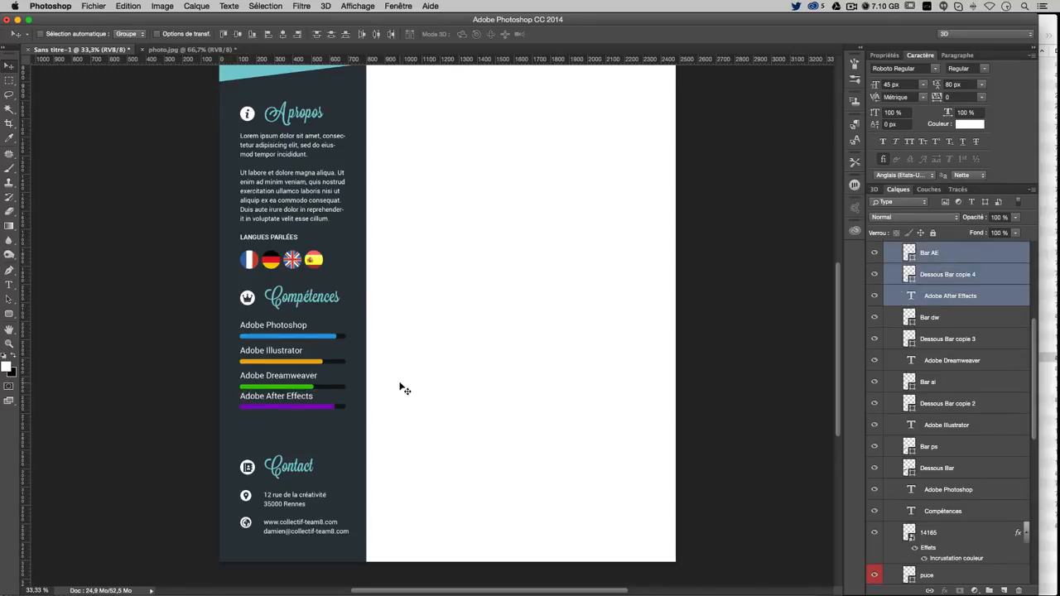
key(Down)
key(Down)
key(Down)
key(Down)
key(Down)
key(Down)
key(Down)
key(Down)
key(Down)
key(Down)
key(Down)
key(Down)
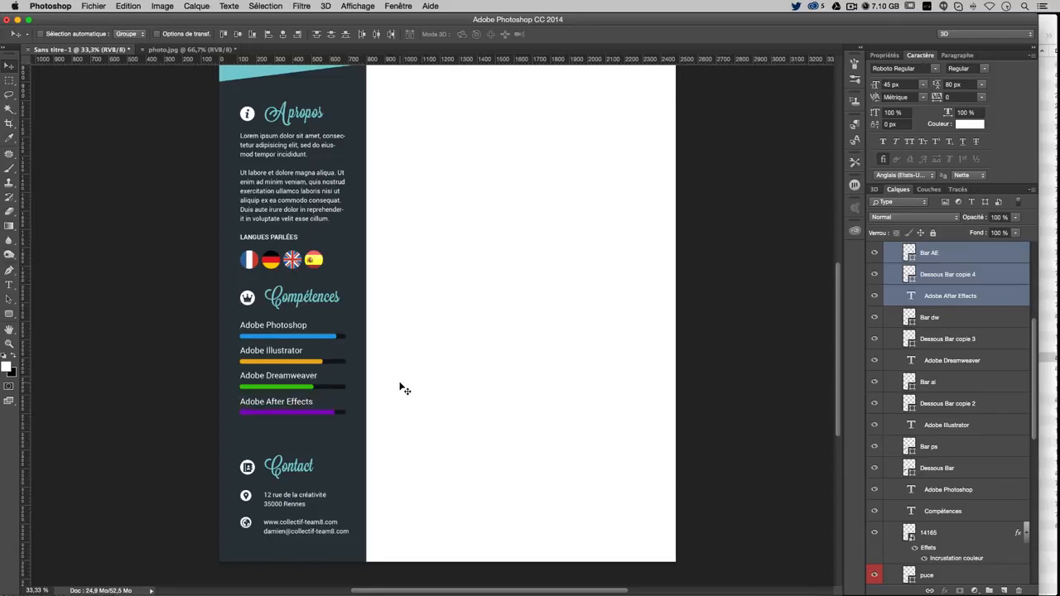
scroll(509, 383, up, 3)
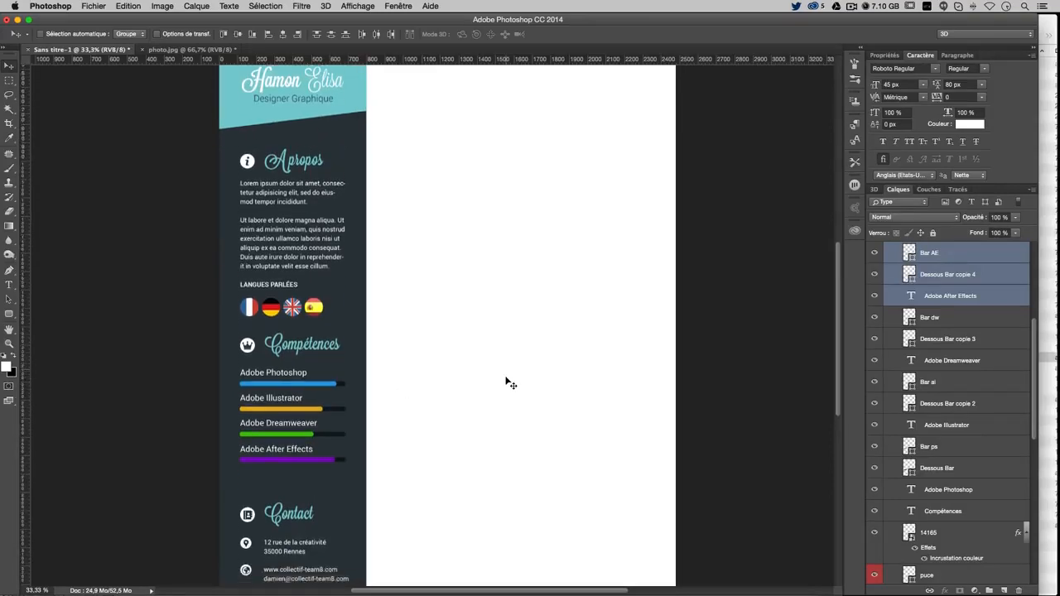
scroll(509, 382, down, 2)
right_click(301, 489)
Move the whole Contact group up under the skills and nudge it down one pixel
click(335, 485)
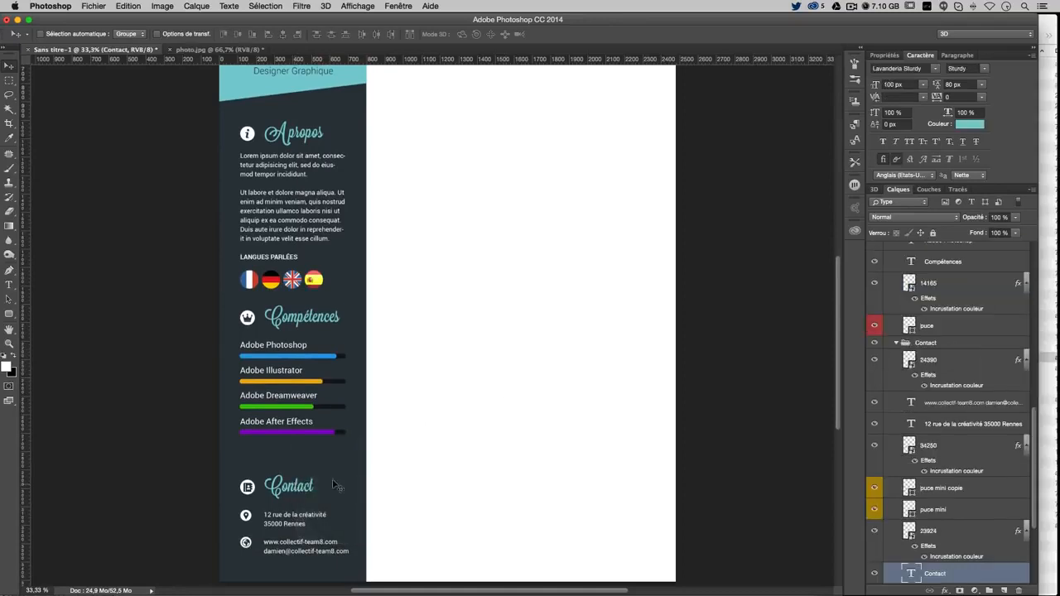
click(929, 346)
drag(410, 478, 414, 454)
key(Down)
key(Down)
key(Down)
key(Down)
key(Down)
key(Down)
key(Down)
key(Down)
key(Down)
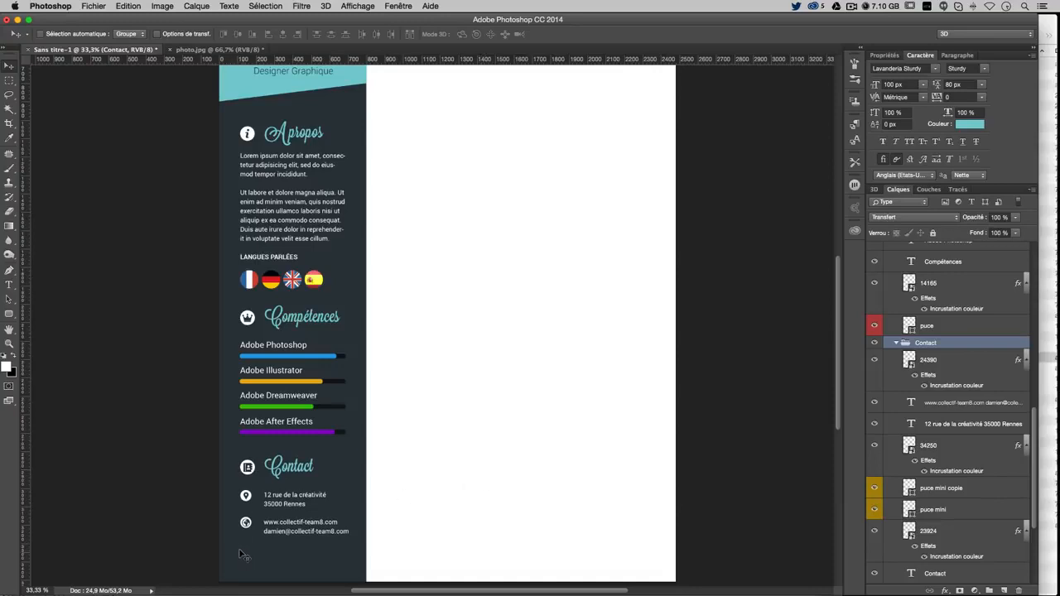
scroll(247, 562, down, 1)
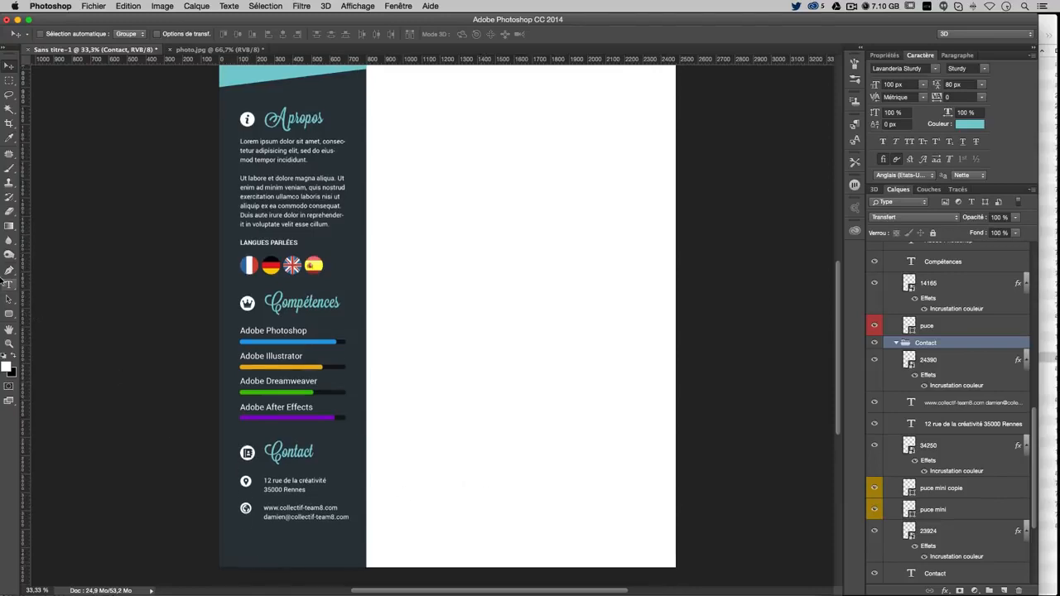
Alt-drag the 'puce mini copie' dot below the web/e-mail line to make a third white dot
right_click(247, 499)
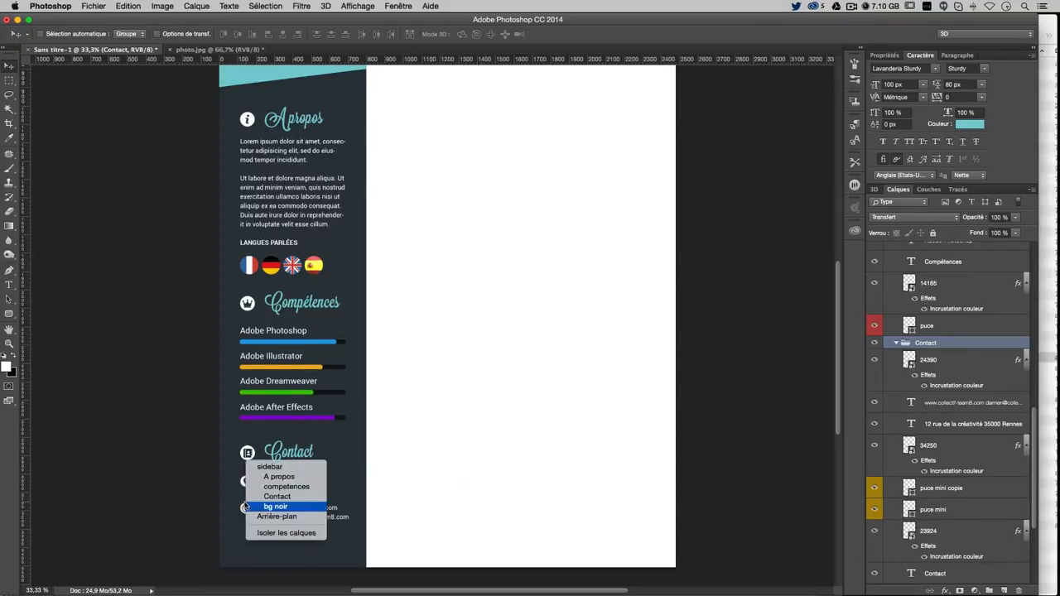
click(938, 362)
click(951, 488)
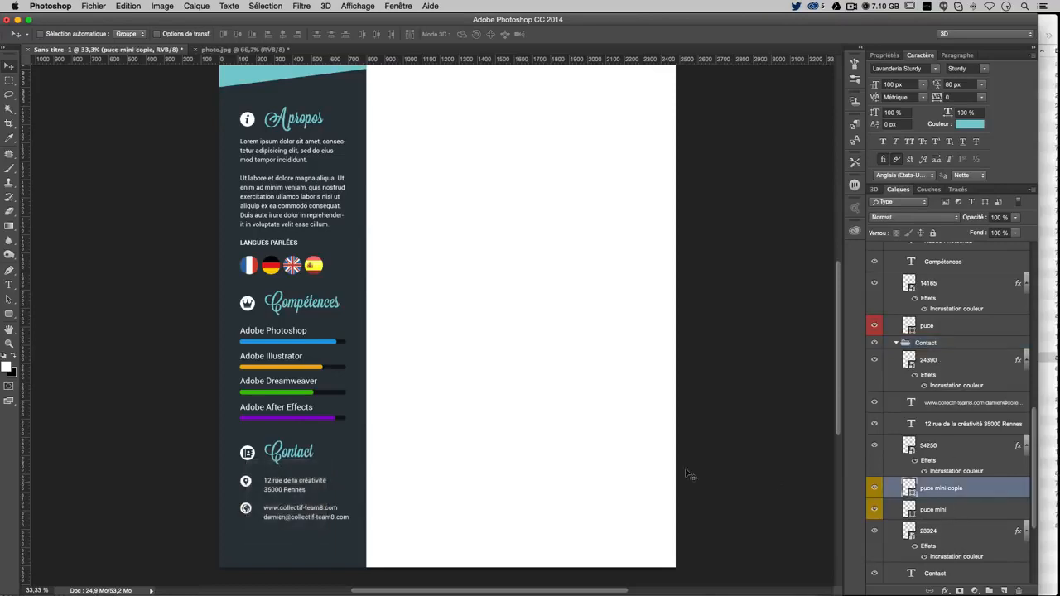
drag(511, 412, 510, 451)
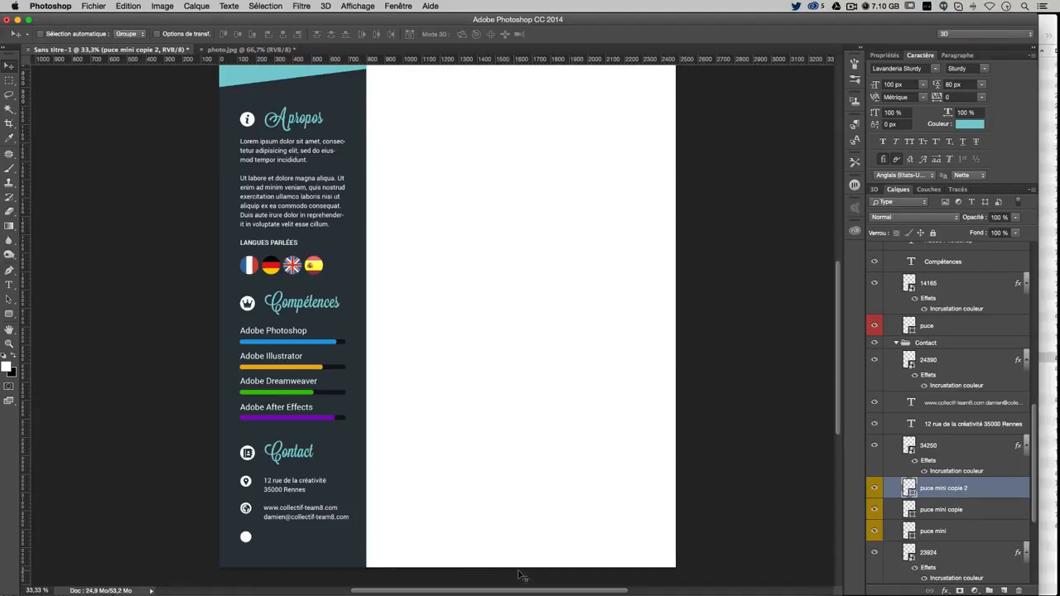
In Chrome, search Flaticon for 'mobile' and open the first cell phone icon
mouse_move(381, 587)
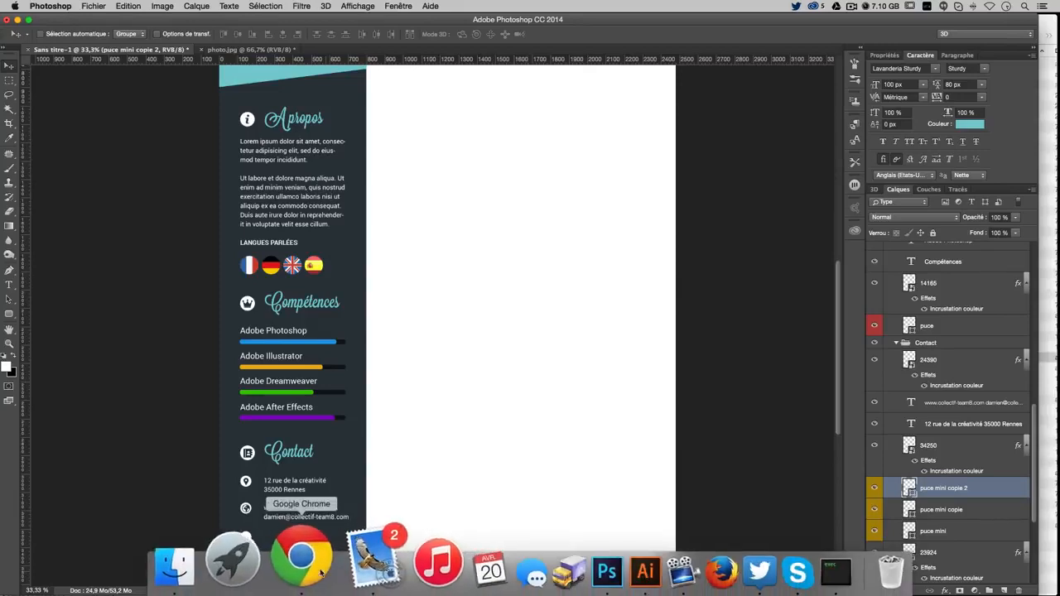
click(299, 563)
click(160, 93)
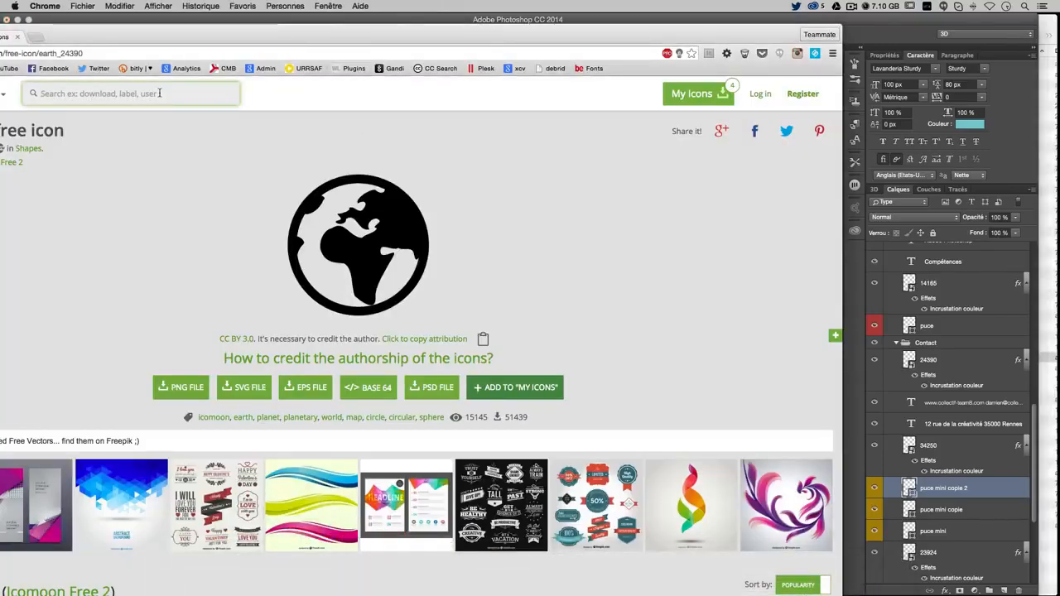
text(mobile)
key(Return)
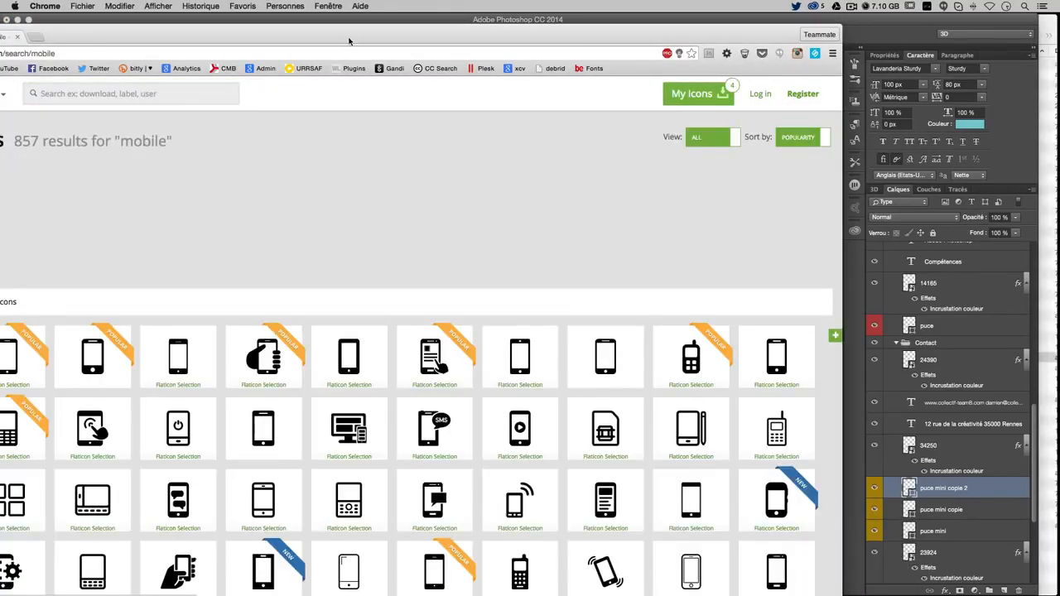
drag(349, 41, 511, 36)
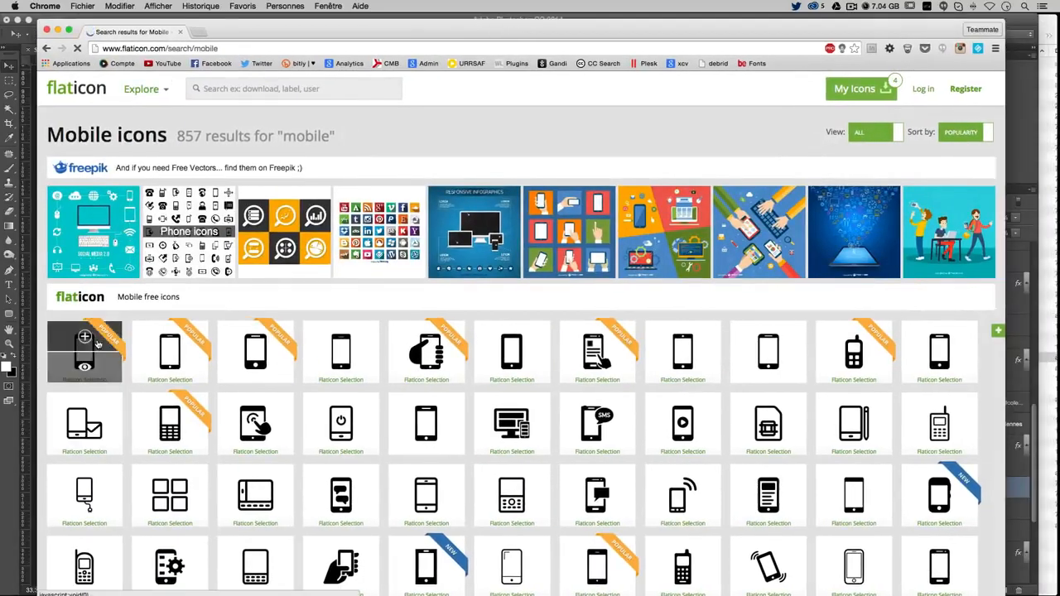
click(90, 363)
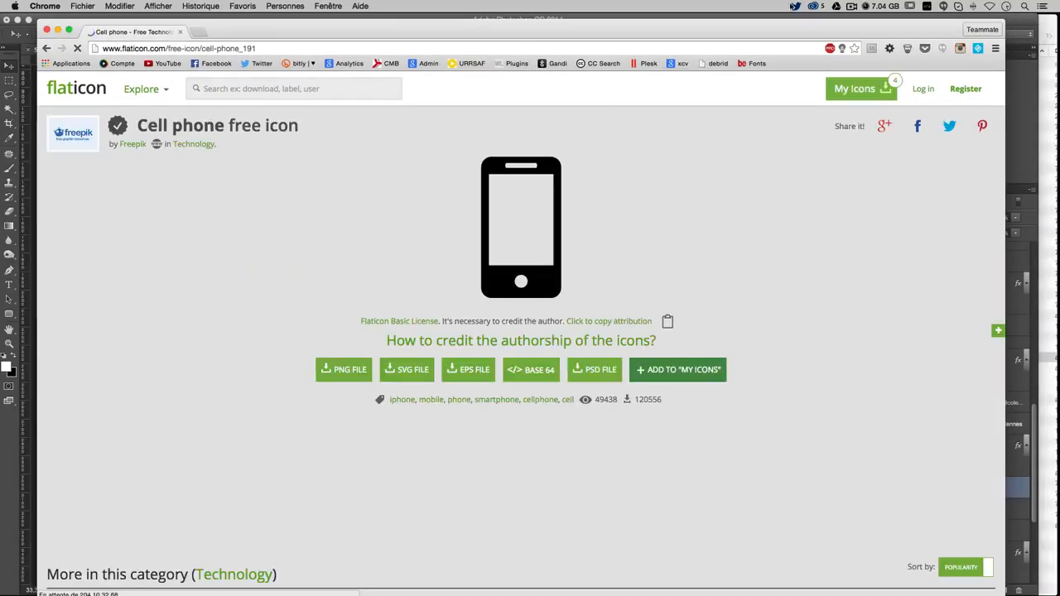
Save the phone image into the images folder as 191.png and drag it into the CV document
drag(889, 27, 689, 32)
key(super+Tab)
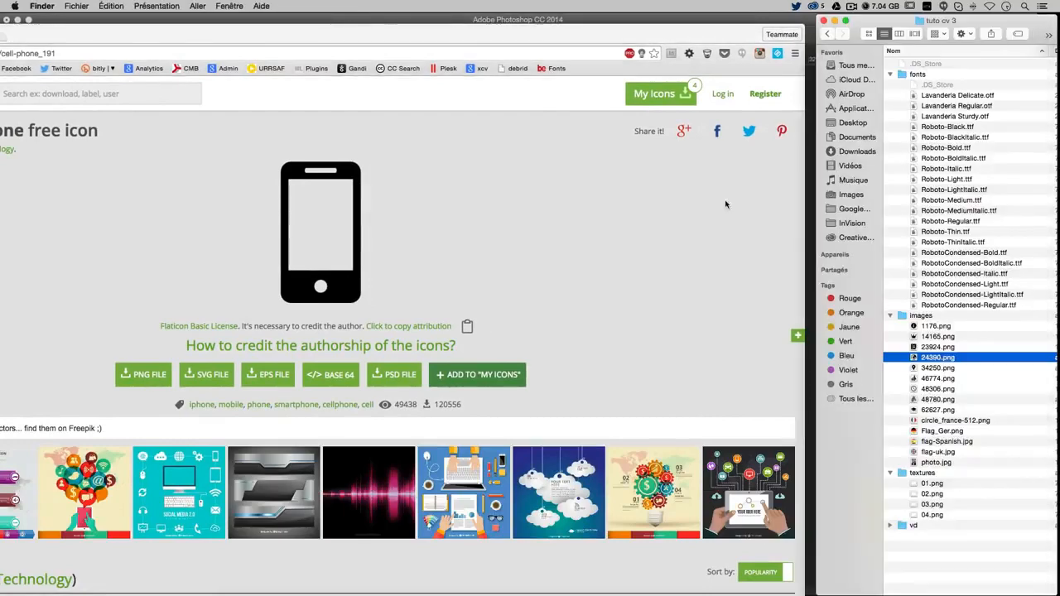
key(super+Tab)
drag(355, 268, 922, 321)
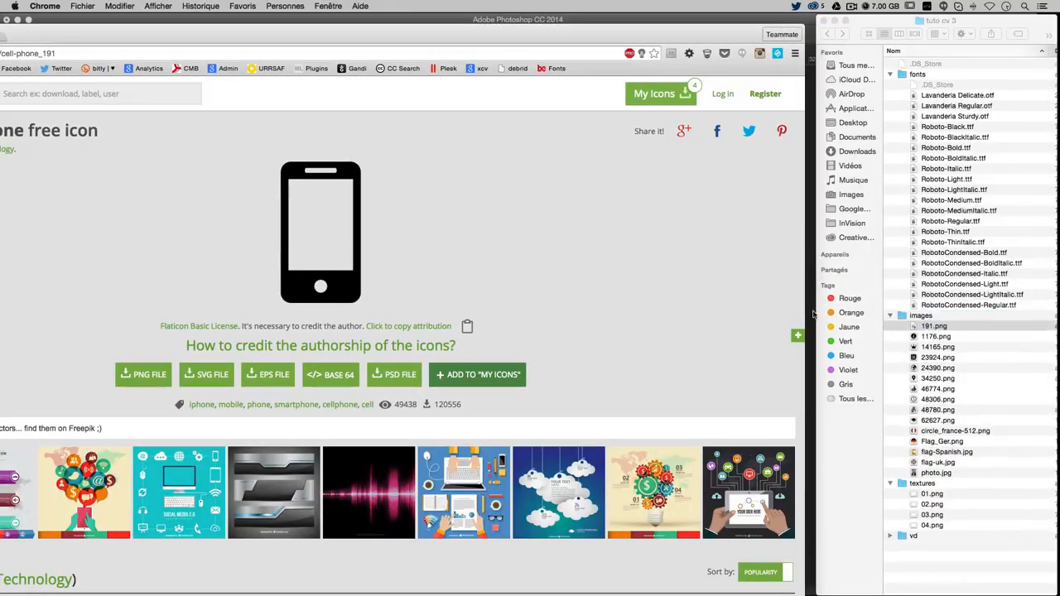
click(812, 311)
click(1058, 280)
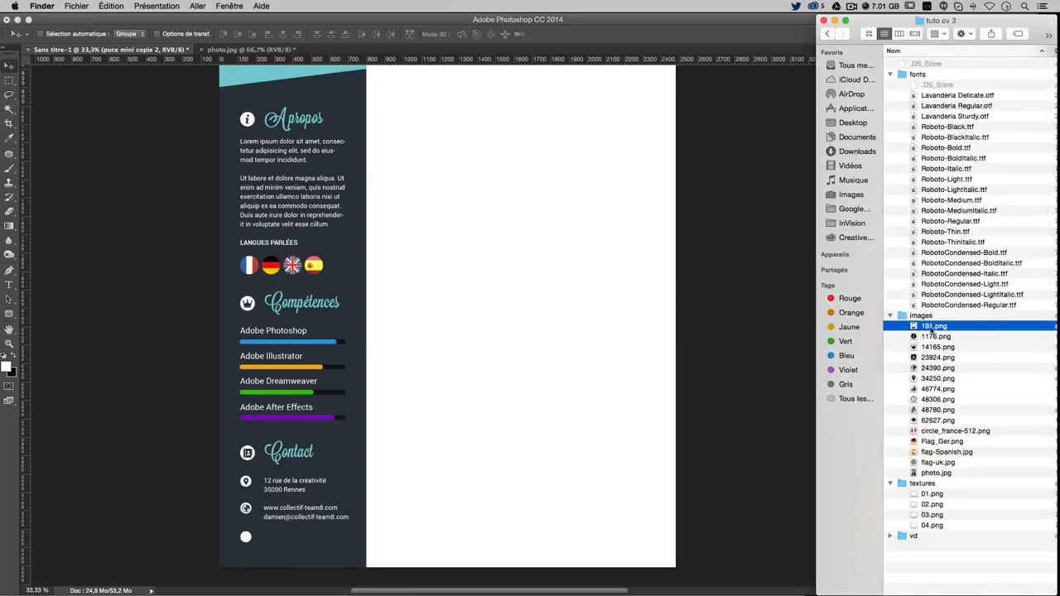
drag(967, 333, 537, 359)
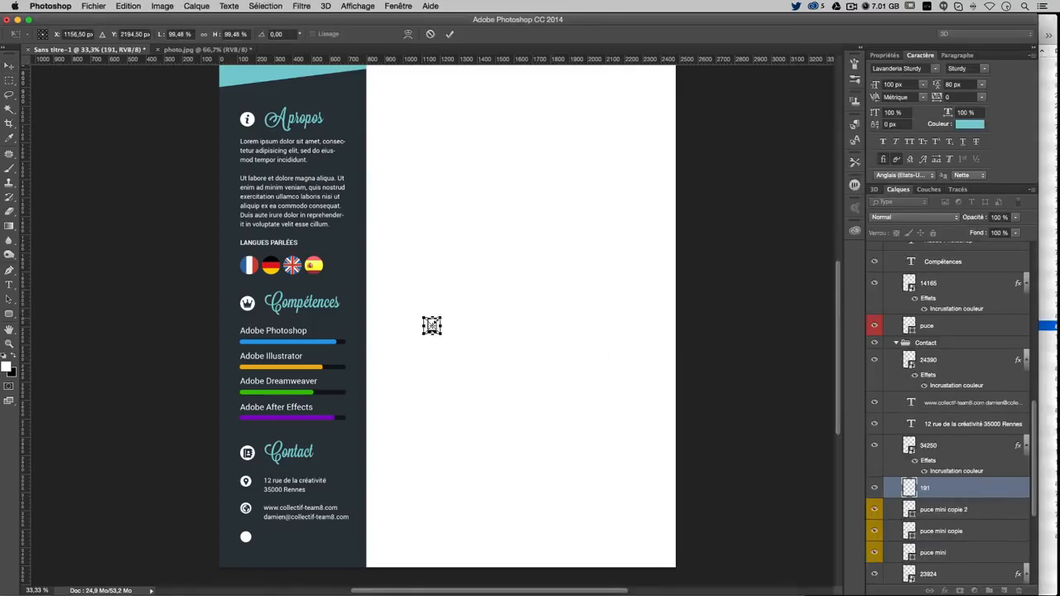
Shrink the 191 phone icon and position it on the third white Contact dot
drag(441, 317, 267, 546)
key(Return)
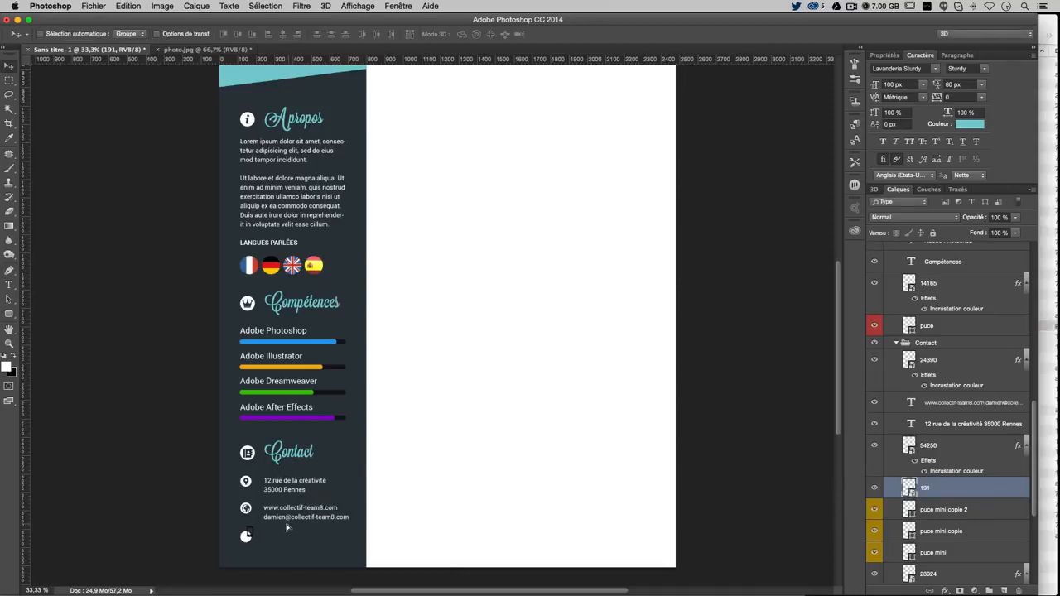
key(super+plus)
key(super+plus)
drag(341, 426, 536, 135)
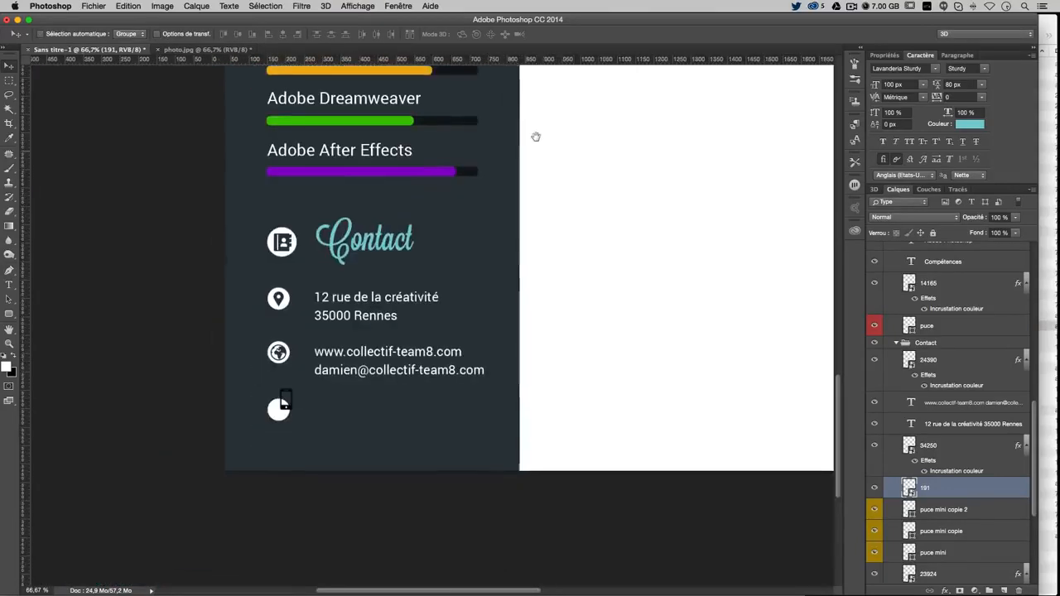
key(super+t)
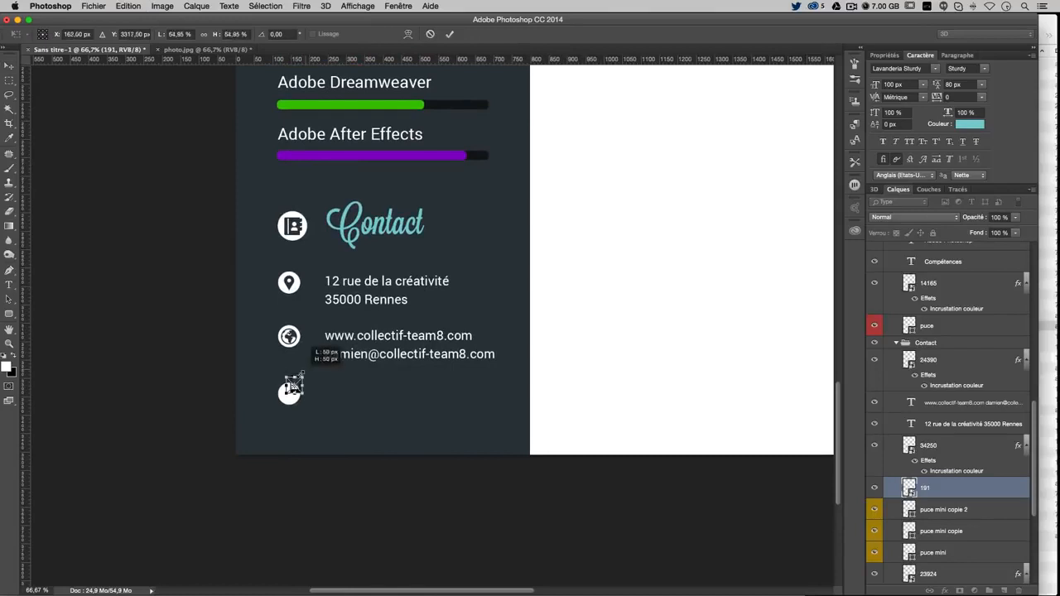
key(Return)
drag(322, 374, 315, 383)
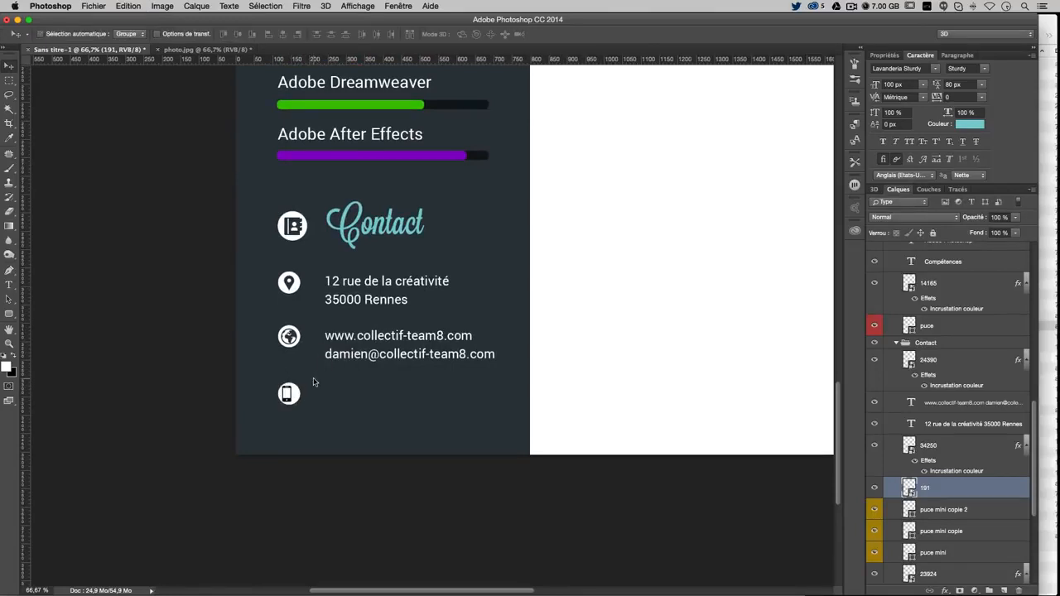
key(Up)
key(Right)
key(Right)
Give the phone icon a Colour Overlay sampled from the dark sidebar colour
double_click(1009, 489)
click(341, 242)
click(570, 148)
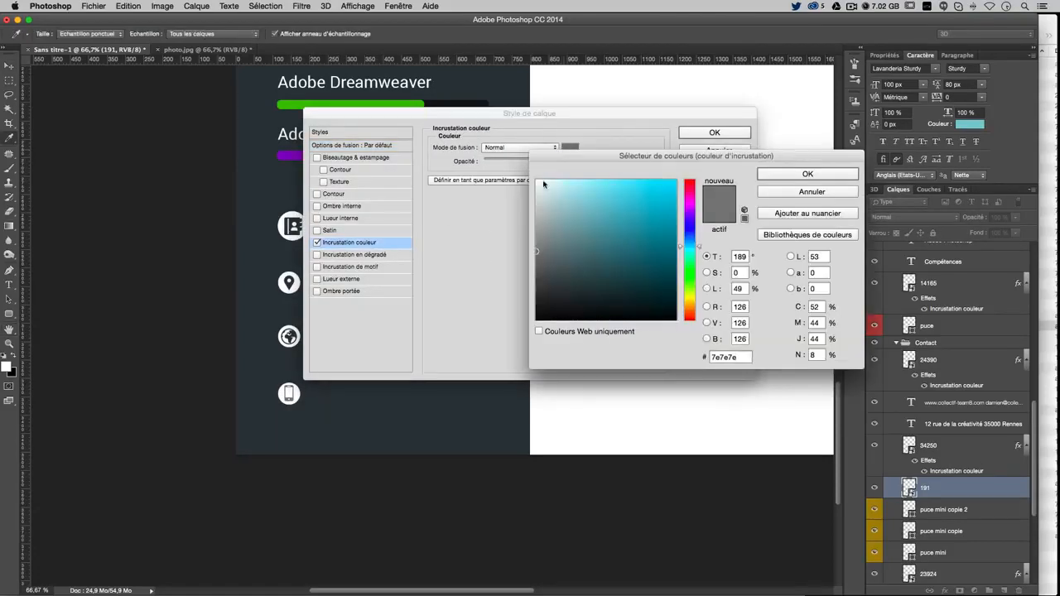
click(415, 414)
key(Return)
key(Return)
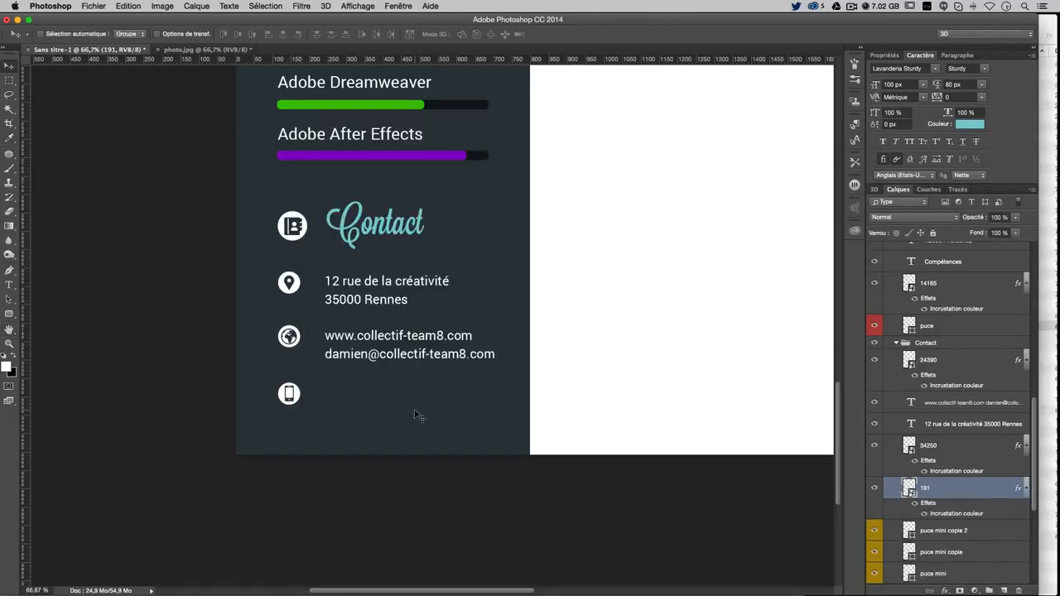
key(super+minus)
key(super+minus)
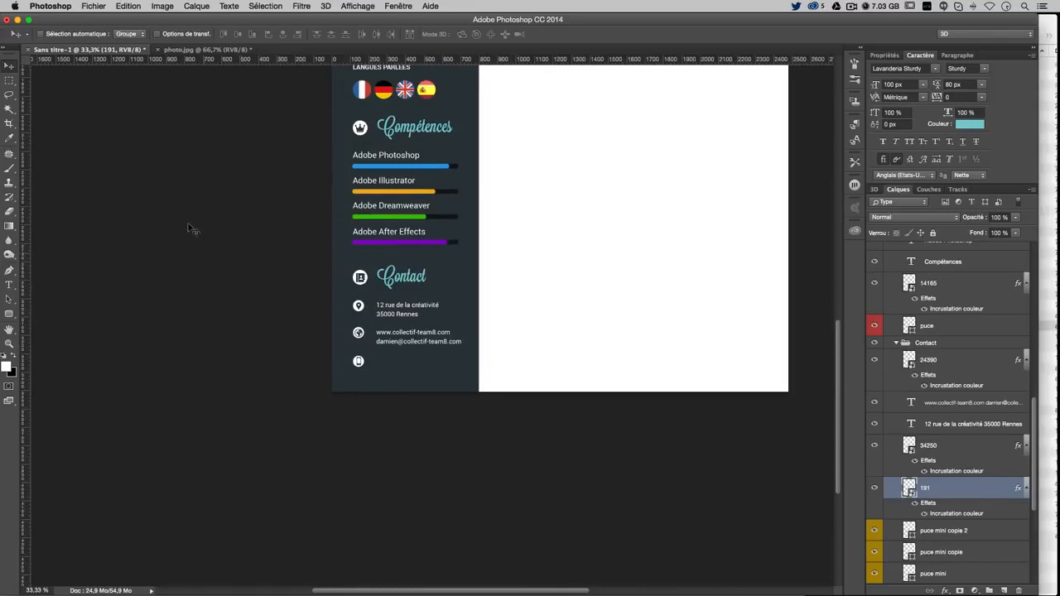
Duplicate the web/e-mail text layer and place the copy beside the phone icon
right_click(408, 334)
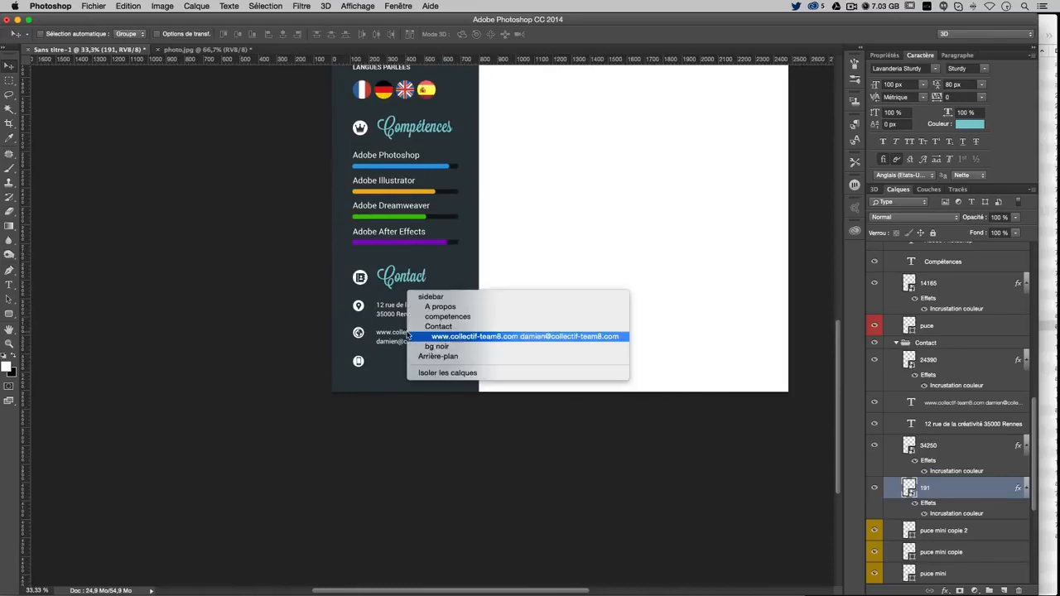
click(410, 335)
drag(430, 282, 426, 312)
key(Up)
key(Up)
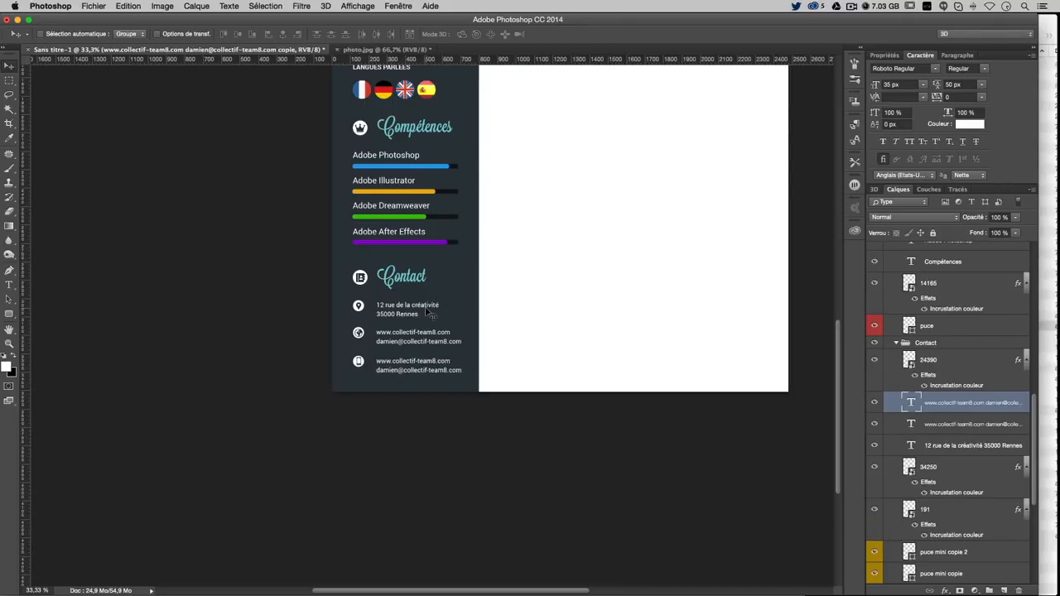
key(Down)
Replace the copied lines with a 'Tél' landline number and a 'Mobile' number, then commit
click(9, 285)
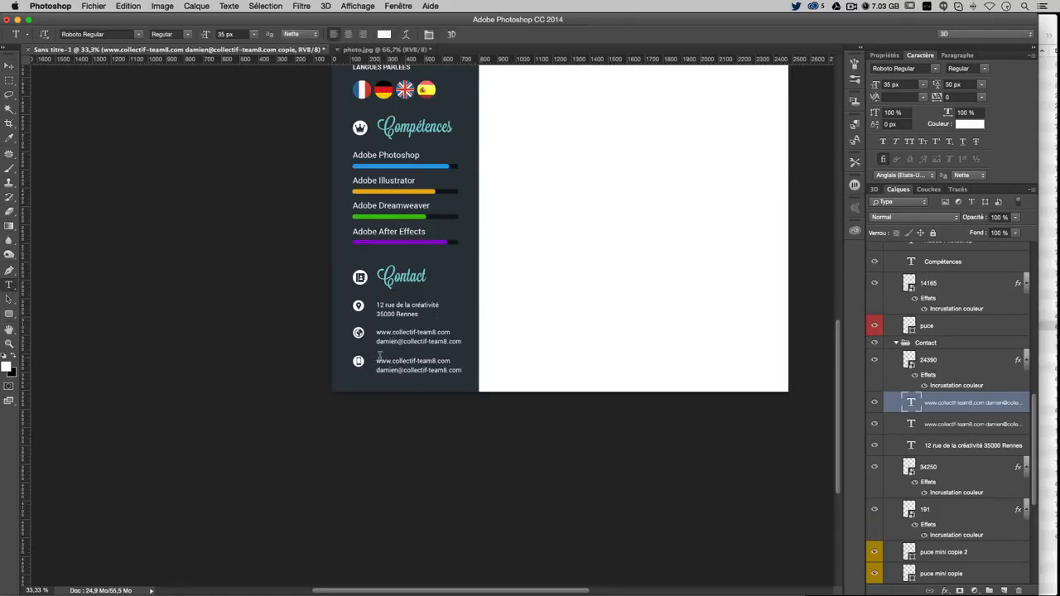
drag(380, 356, 464, 356)
key(BackSpace)
key(BackSpace)
text(Tél)
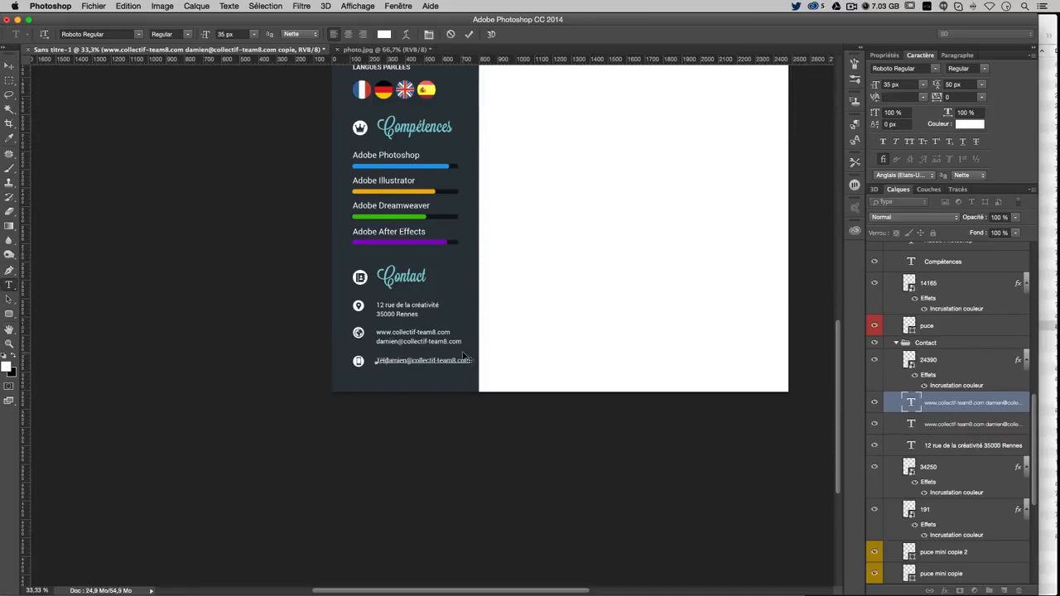
key(Return)
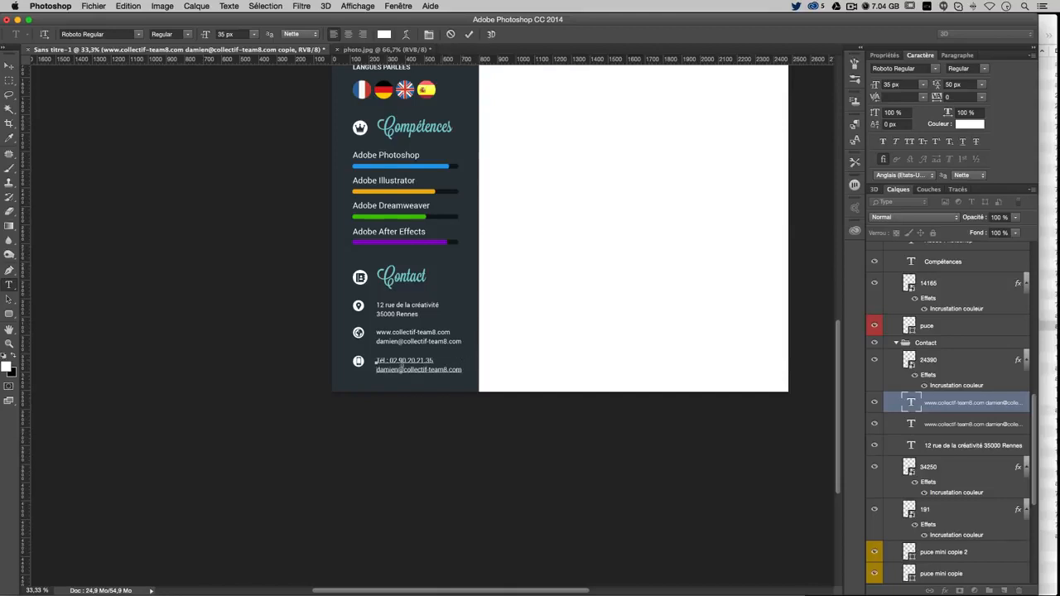
drag(375, 370, 481, 369)
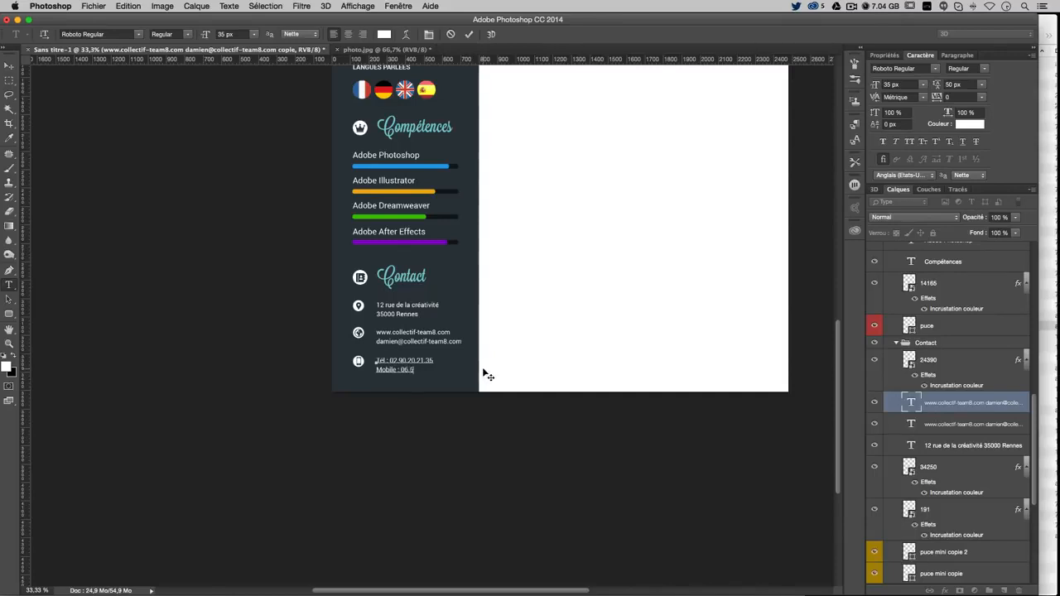
click(9, 64)
key(super+s)
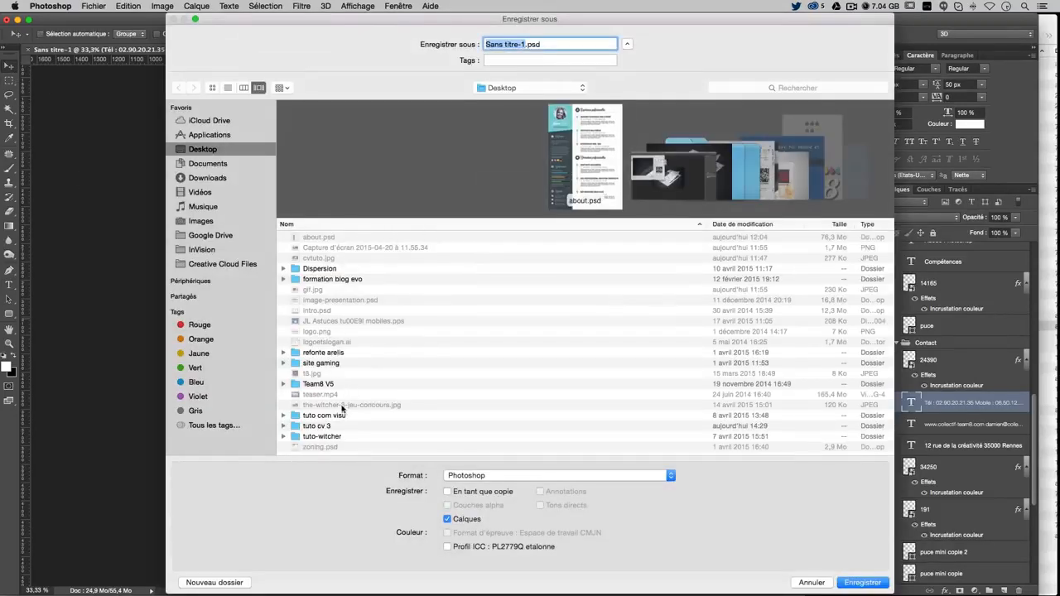
Save the document as CV in the tuto cv 3 folder, accepting the Photoshop format options
click(330, 426)
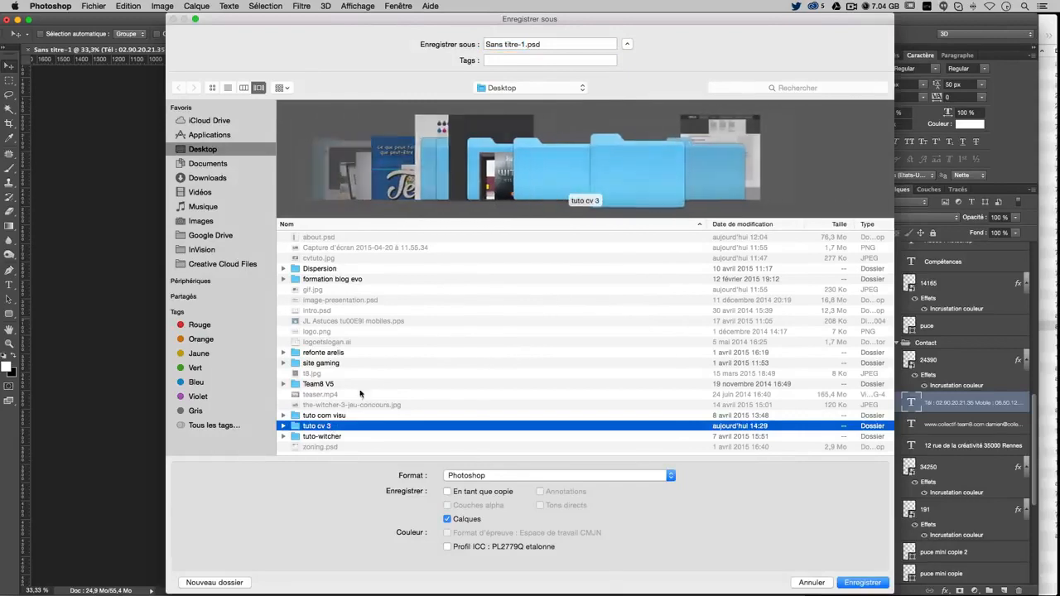
double_click(303, 427)
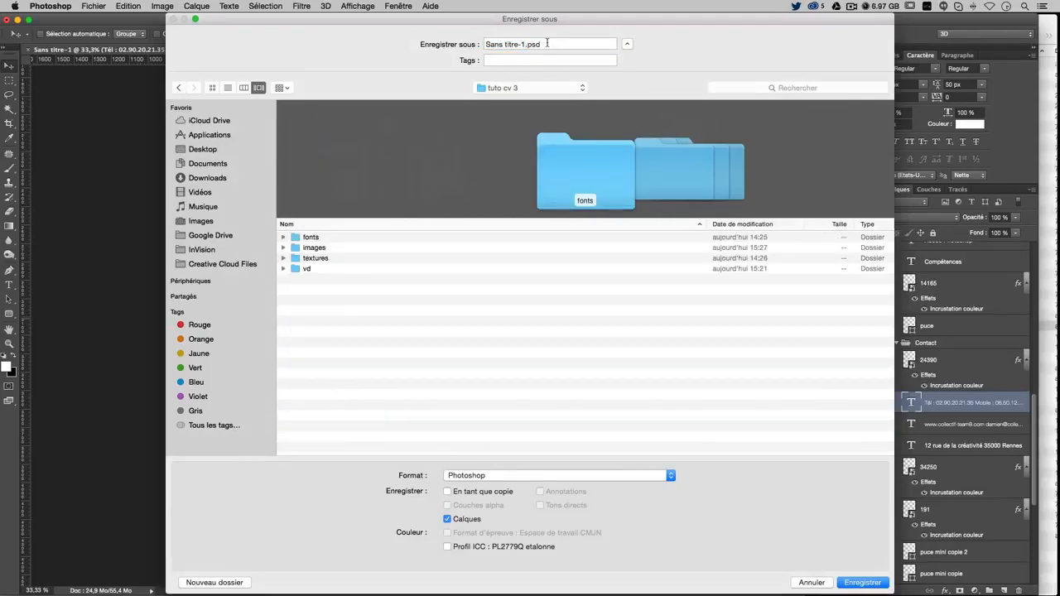
drag(524, 45, 377, 48)
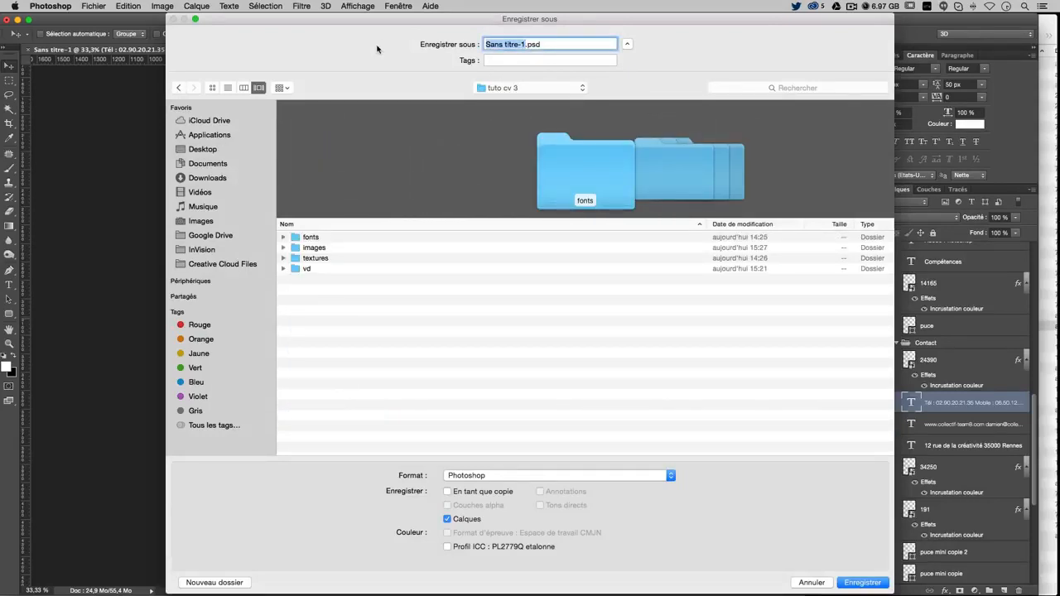
text(CV)
key(Return)
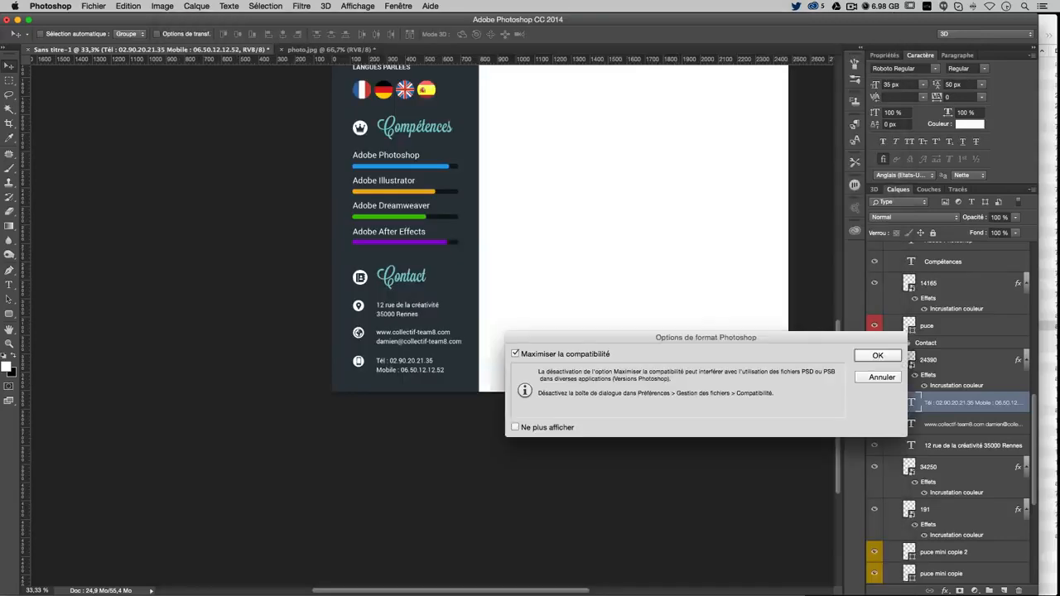
key(Return)
scroll(578, 242, up, 2)
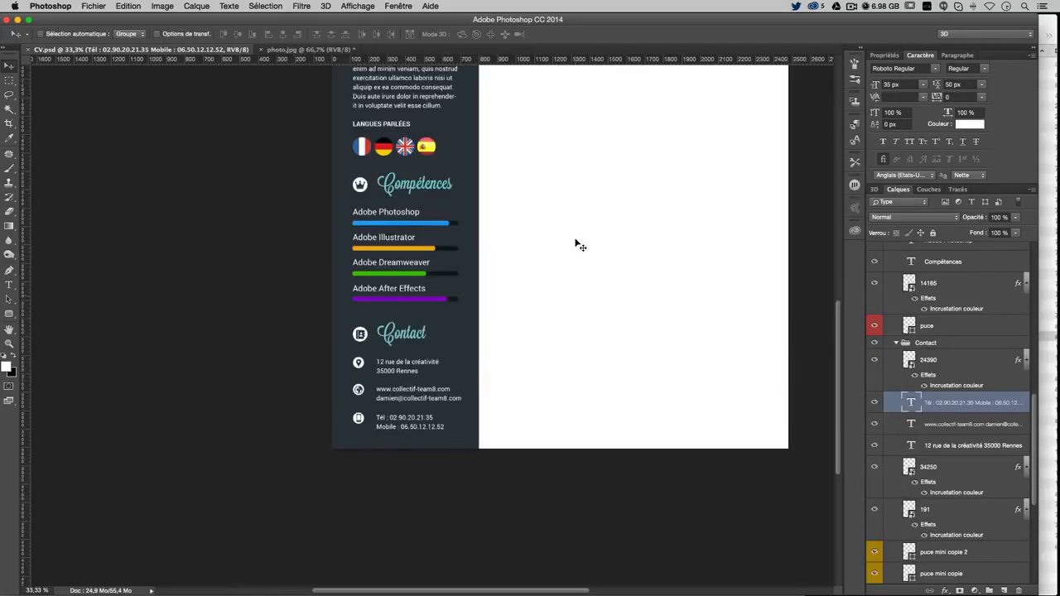
Select and collapse the Contact group, then nudge the Contact block up slightly
scroll(580, 245, up, 6)
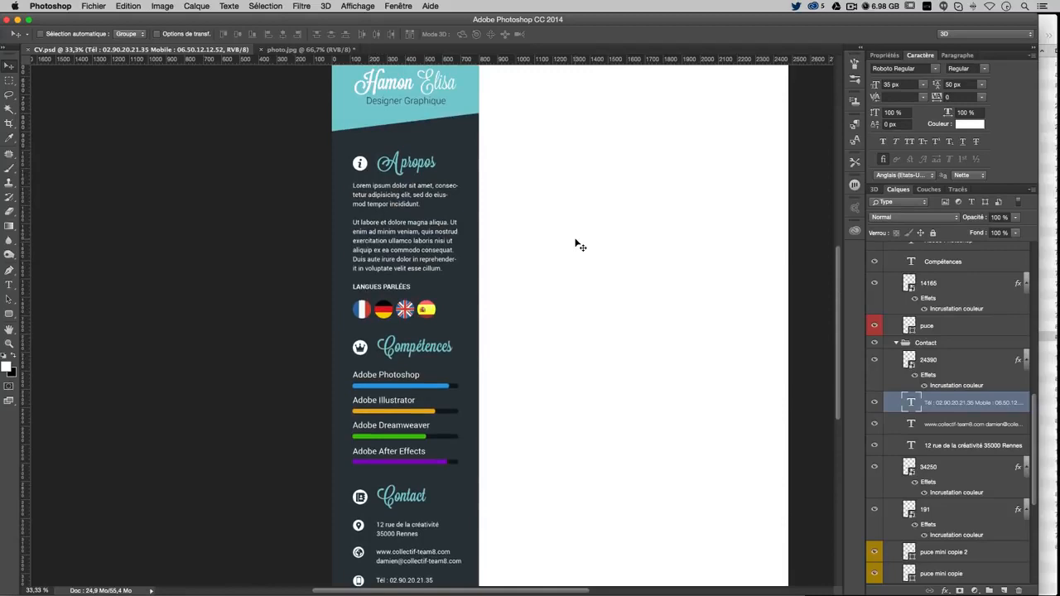
right_click(412, 492)
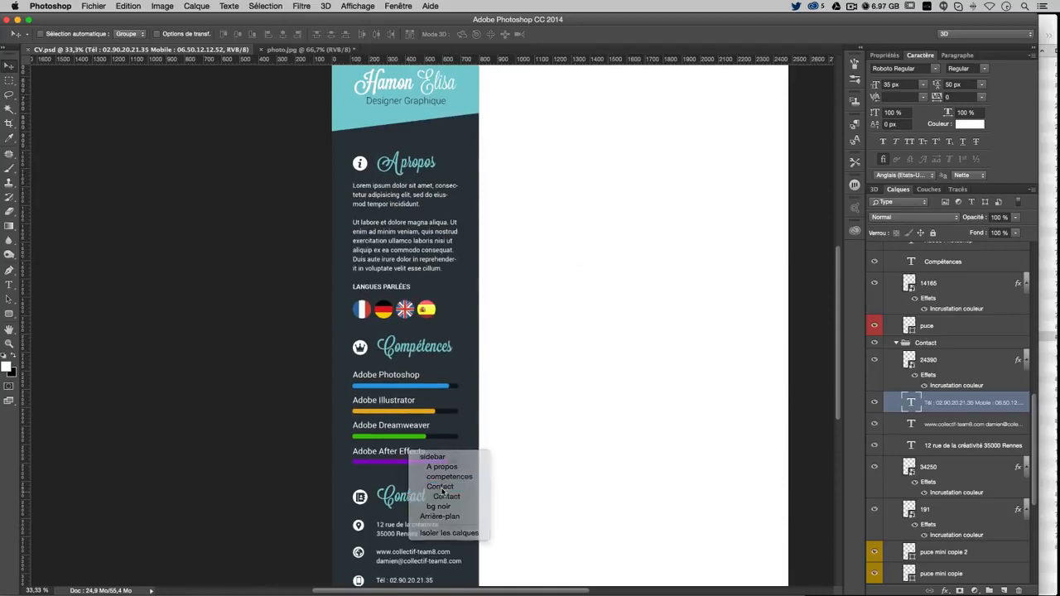
click(446, 496)
key(super+0)
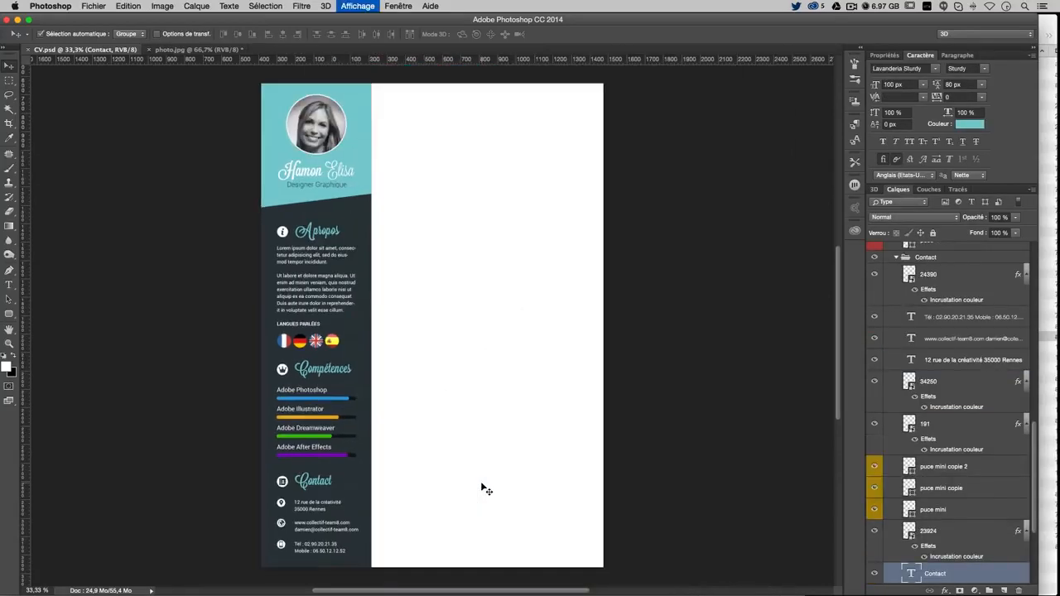
key(super+minus)
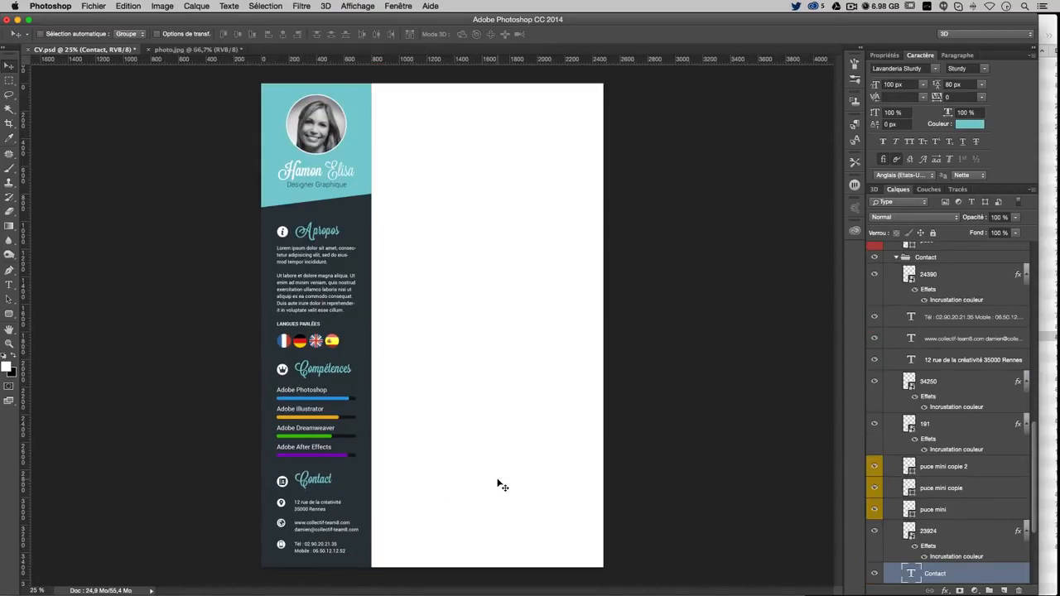
super+click(501, 486)
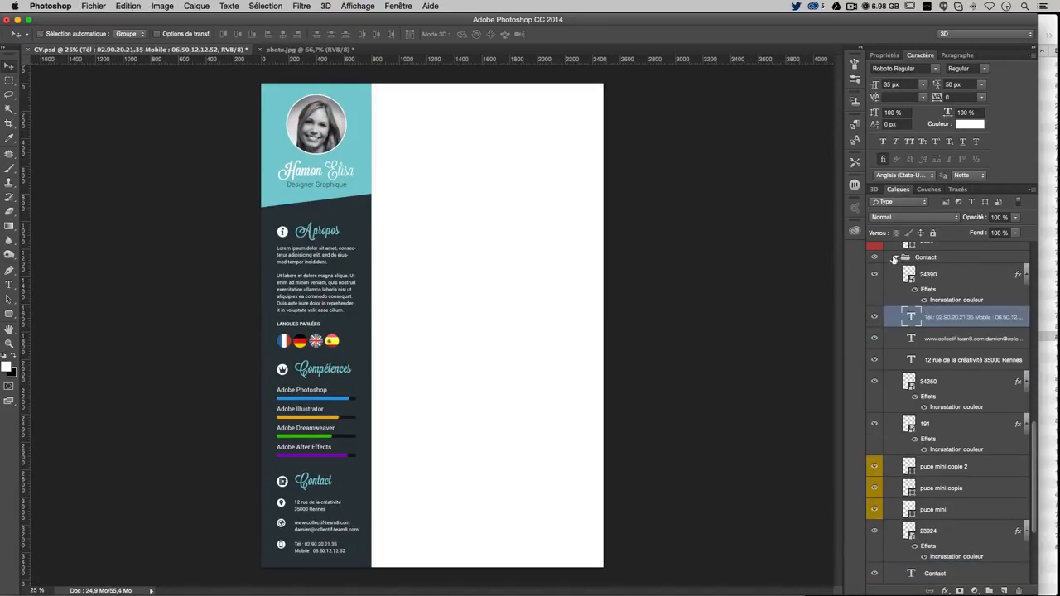
click(895, 260)
click(897, 258)
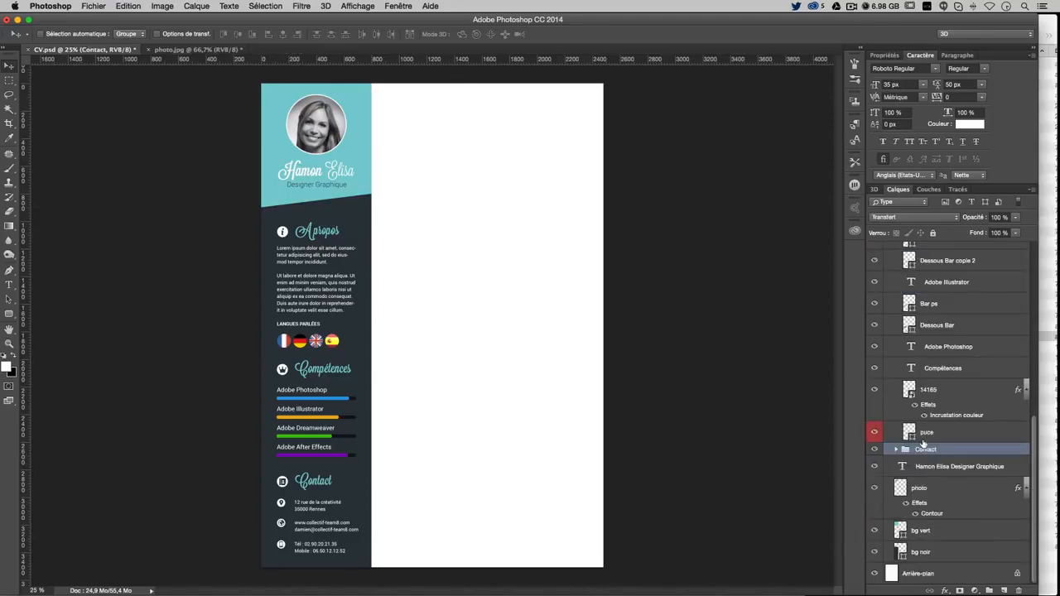
key(Up)
key(Up)
key(Up)
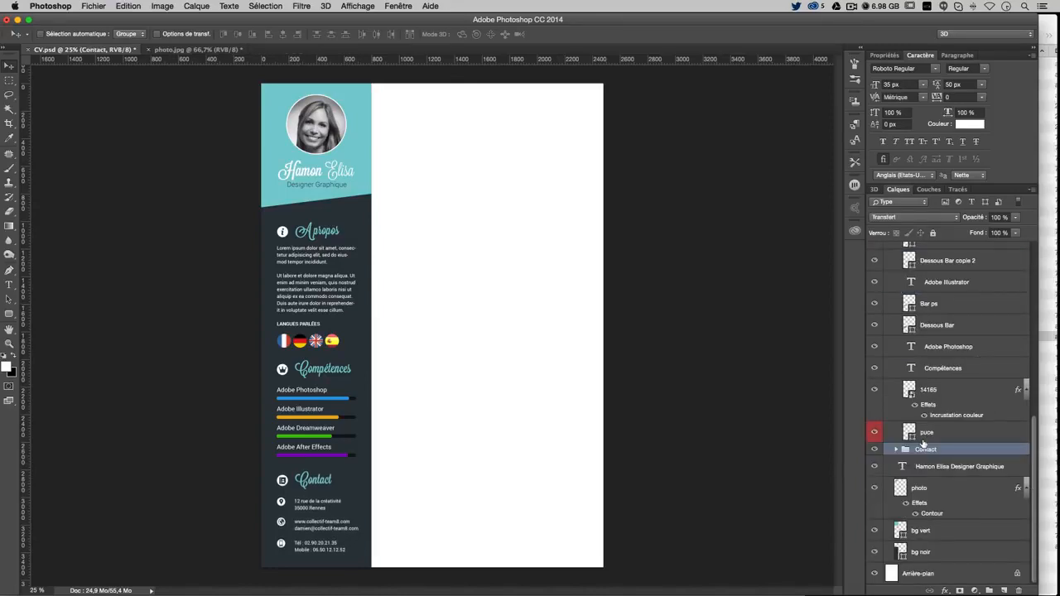
Select and collapse the A propos group, then nudge it up and back down one pixel
right_click(344, 237)
click(336, 237)
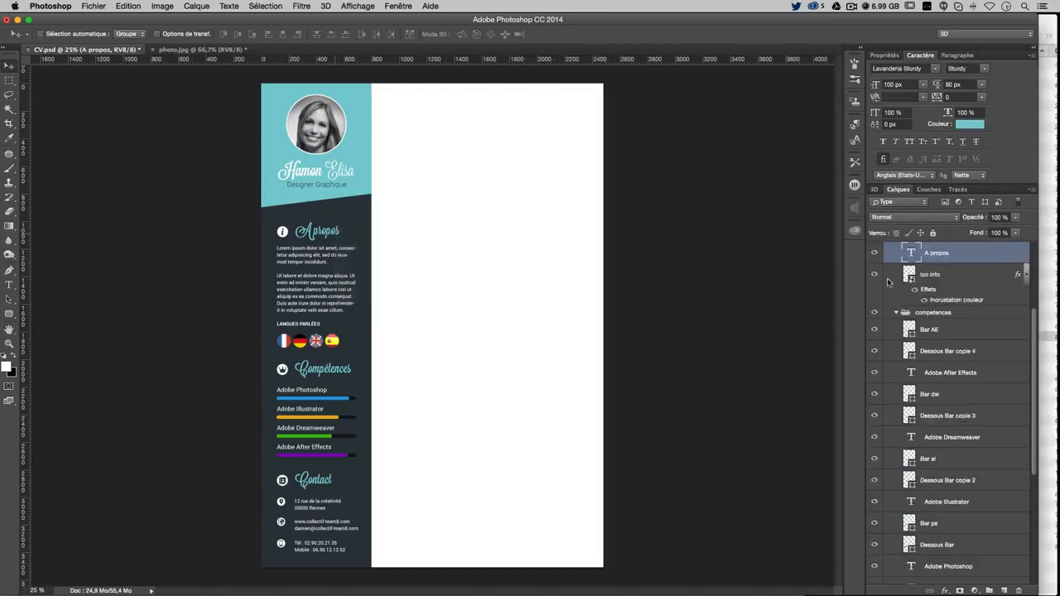
scroll(919, 306, up, 3)
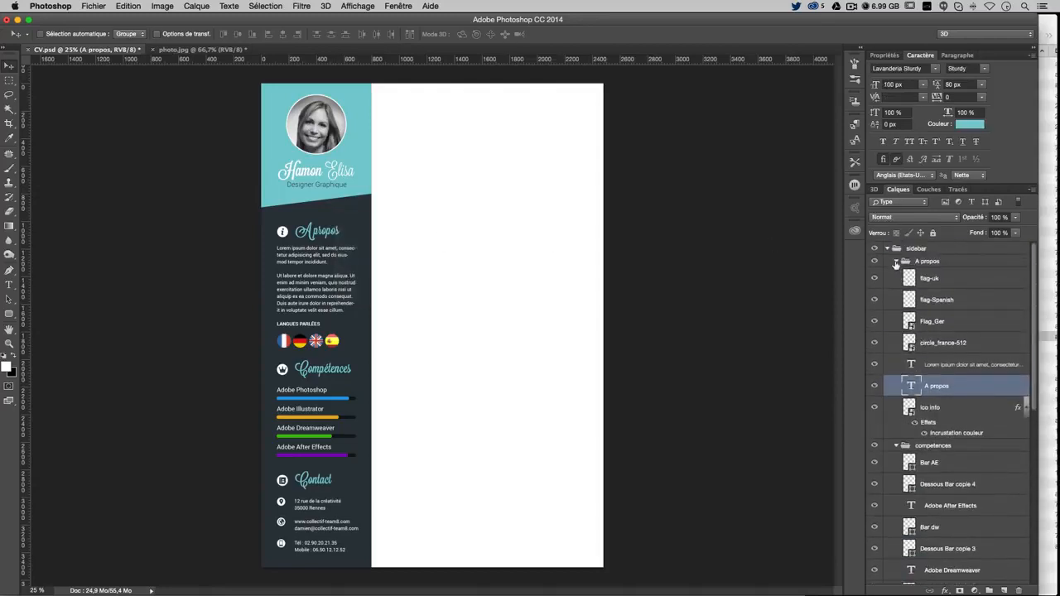
click(896, 262)
key(Up)
key(Up)
key(Up)
key(Up)
key(Up)
key(Up)
key(Up)
key(Up)
key(Up)
key(Up)
key(Up)
key(Up)
key(Up)
key(Up)
key(Up)
key(Up)
key(Up)
key(Up)
key(Up)
key(Up)
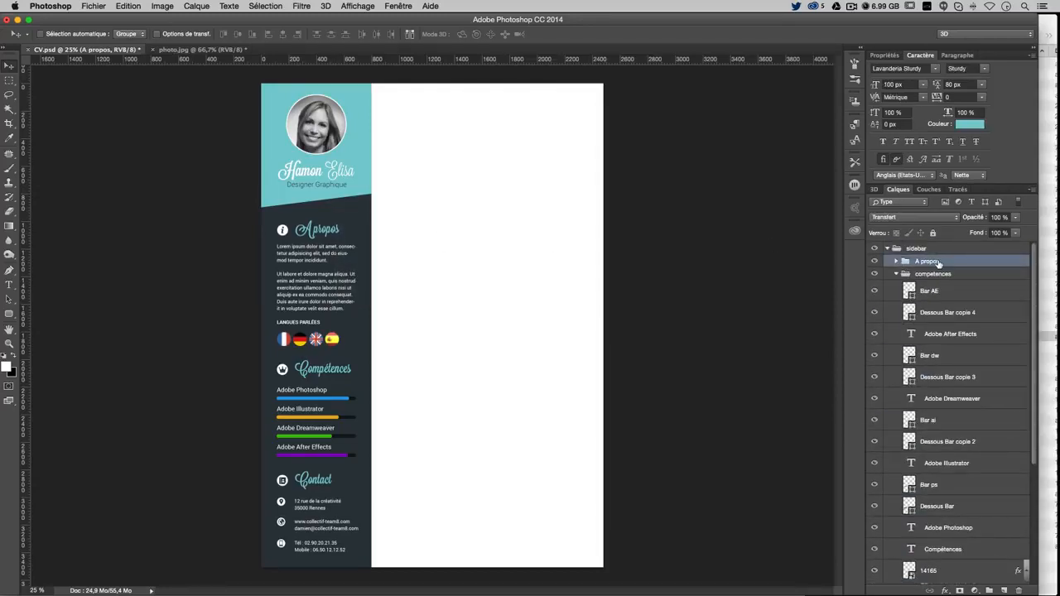
key(Down)
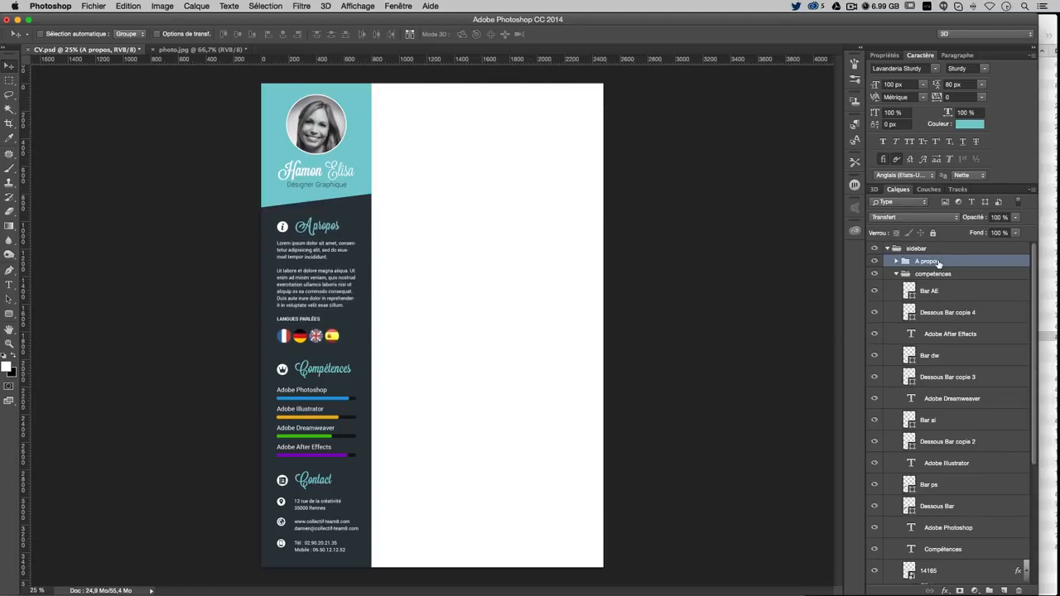
Nudge the collapsed Compétences group up, save CV.psd, and collapse the sidebar group
right_click(338, 374)
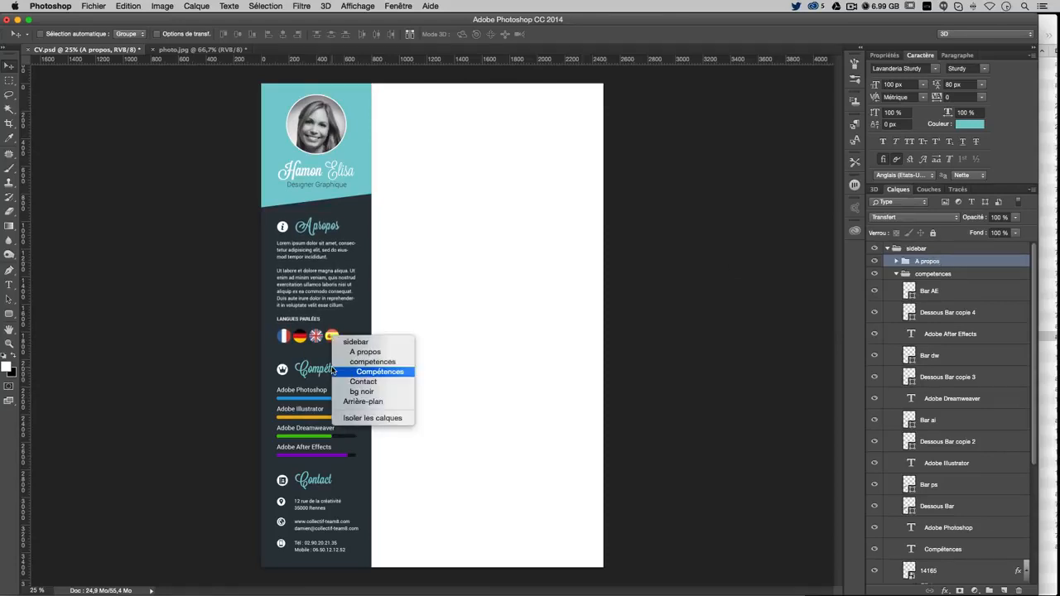
click(377, 372)
click(896, 275)
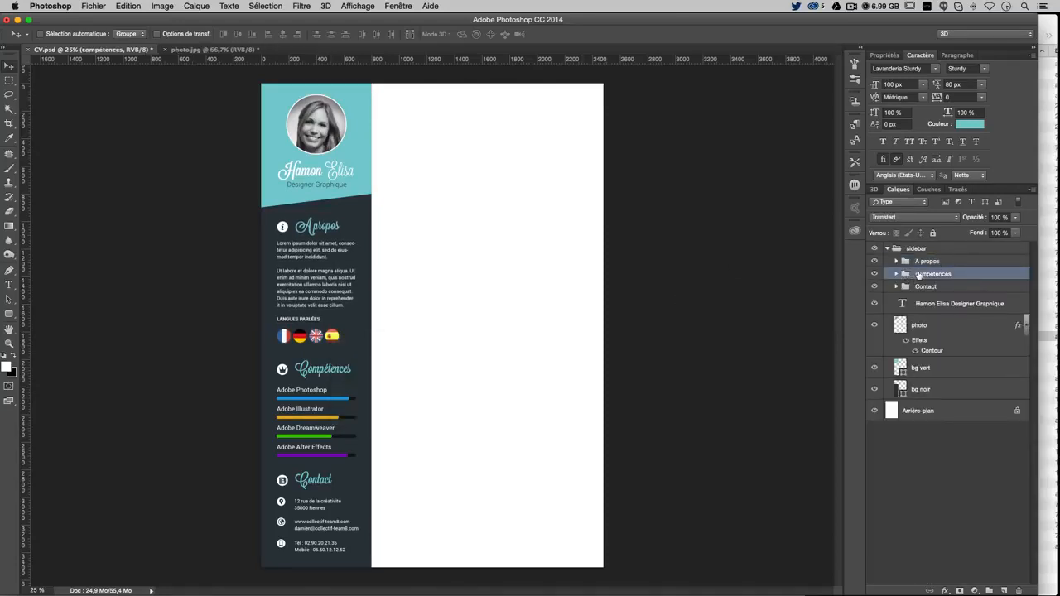
key(Up)
key(Up)
key(Up)
key(Up)
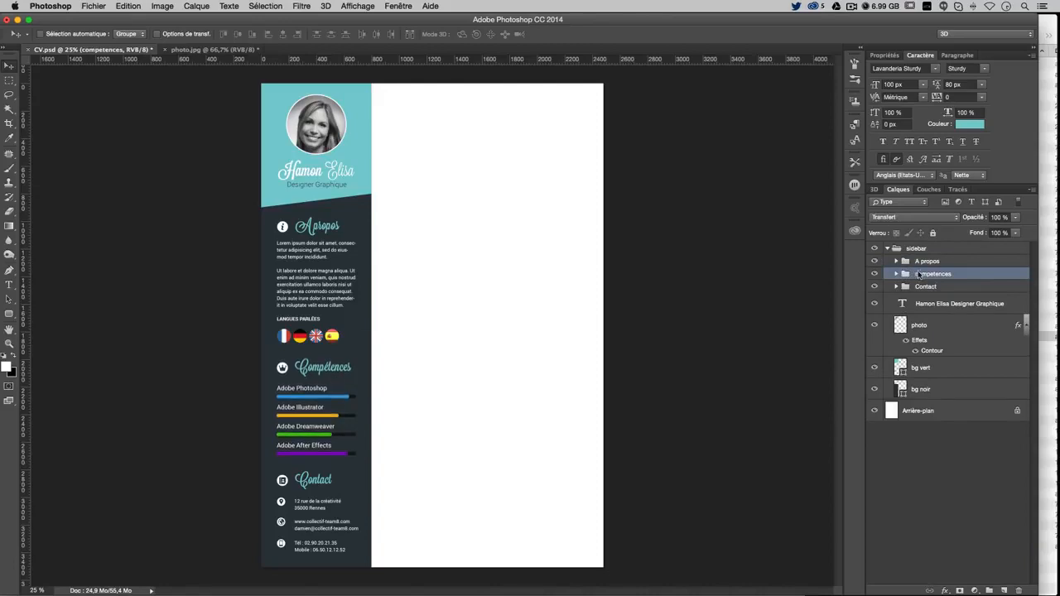
key(super+s)
click(887, 248)
Create a new empty layer group named 'Contenu'
click(955, 297)
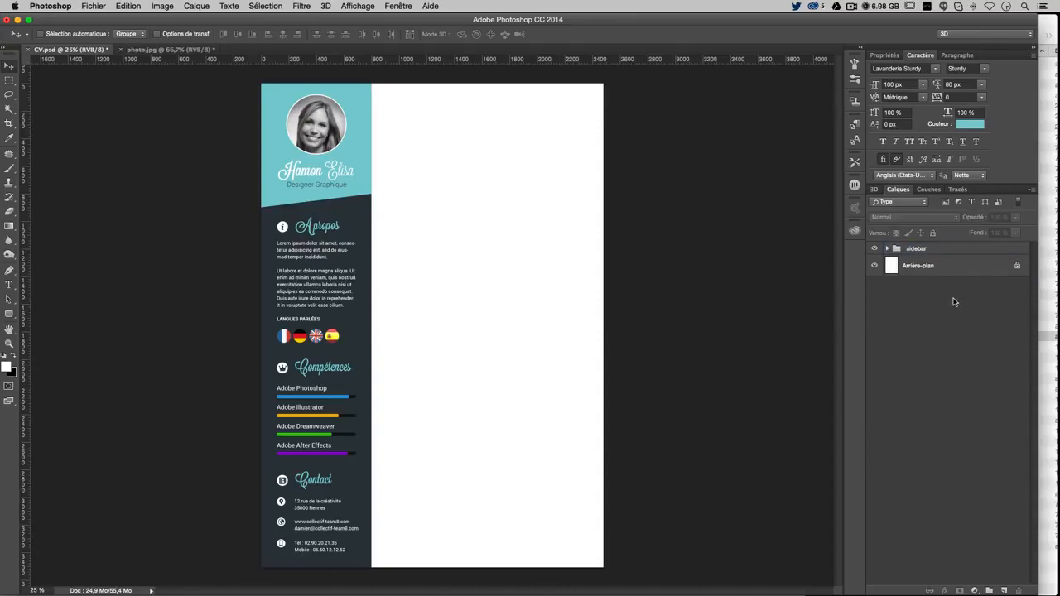
click(990, 591)
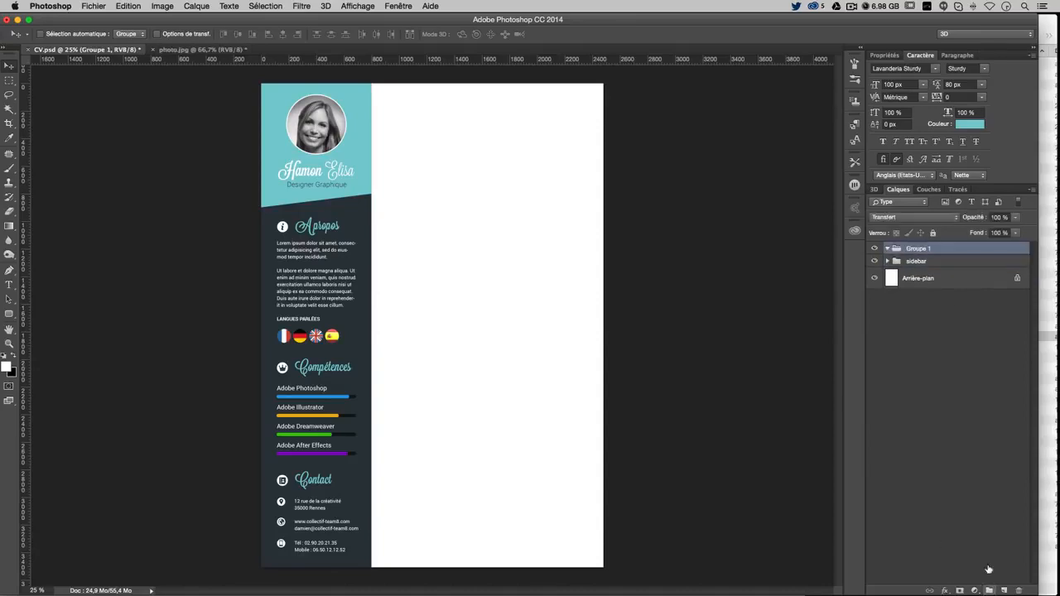
double_click(919, 249)
text(Contenu)
key(Return)
Type the heading 'Expériences professionnelles' near the top of the white area and commit it
click(9, 285)
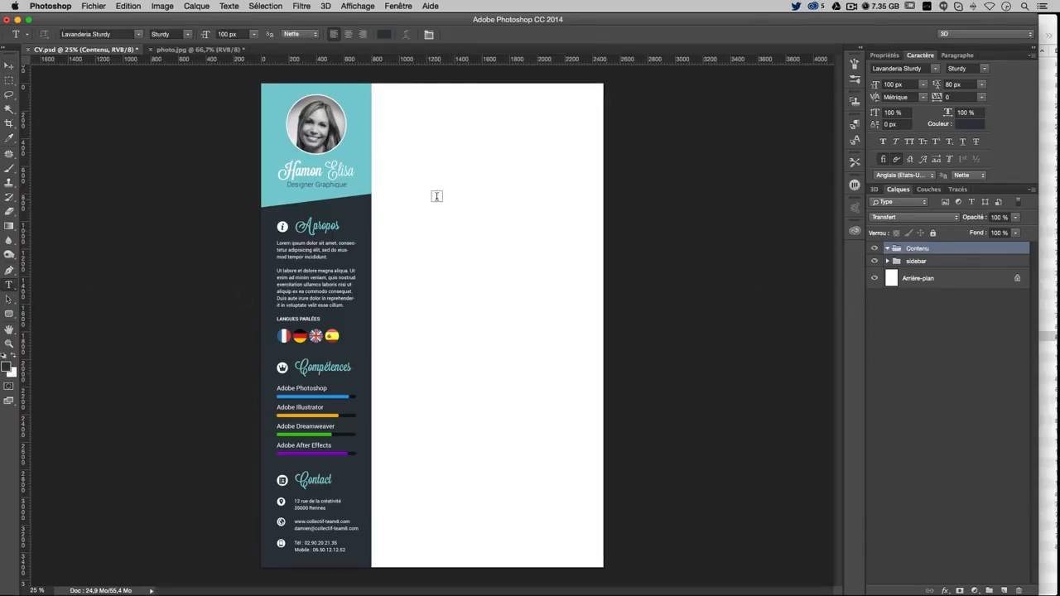
click(410, 154)
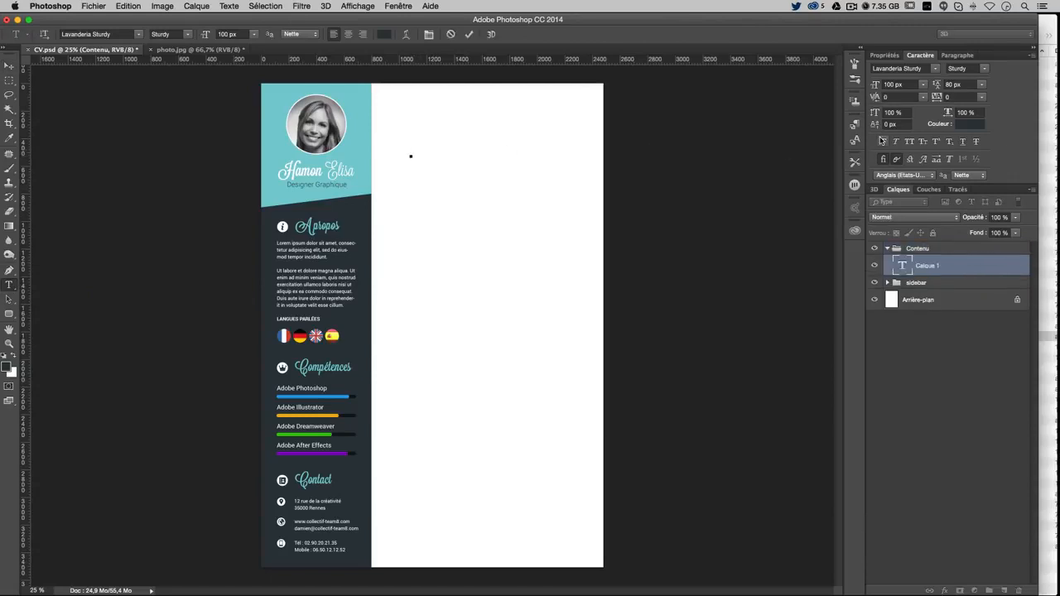
text(Expérienc)
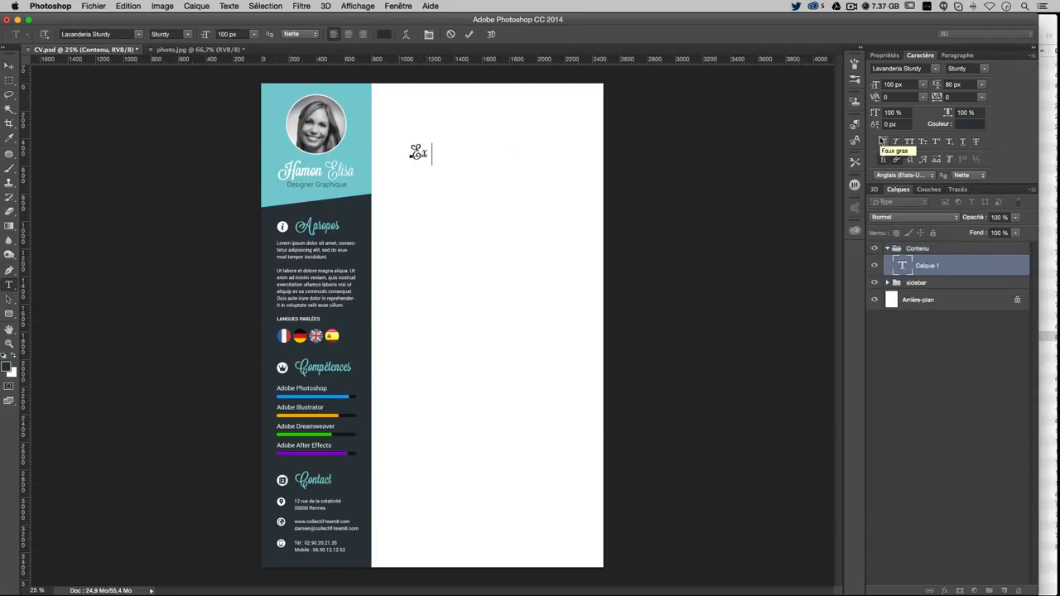
key(BackSpace)
key(BackSpace)
key(BackSpace)
key(BackSpace)
key(BackSpace)
key(BackSpace)
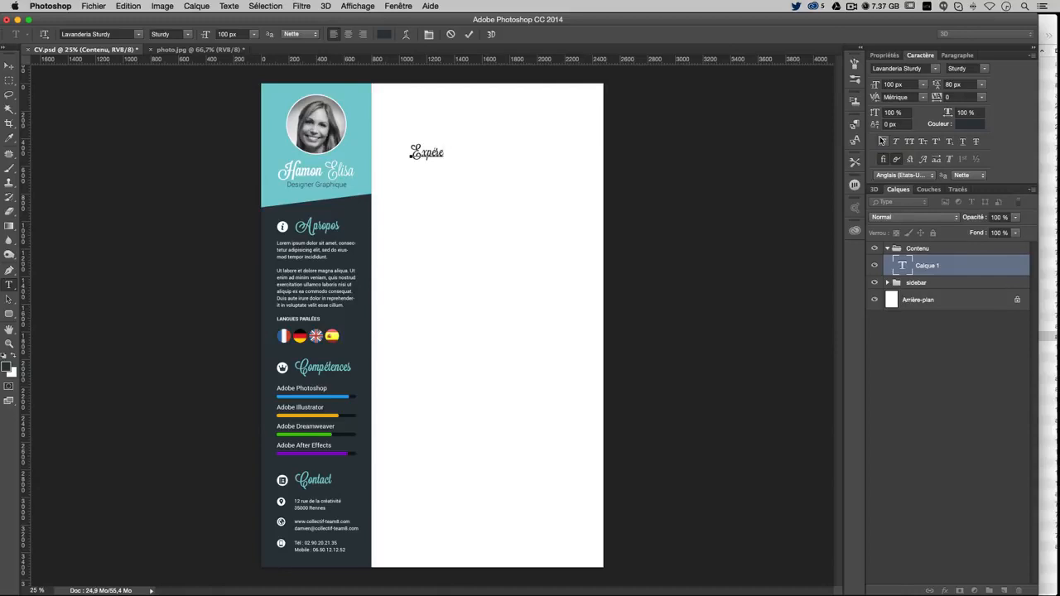
text(iences professionnell)
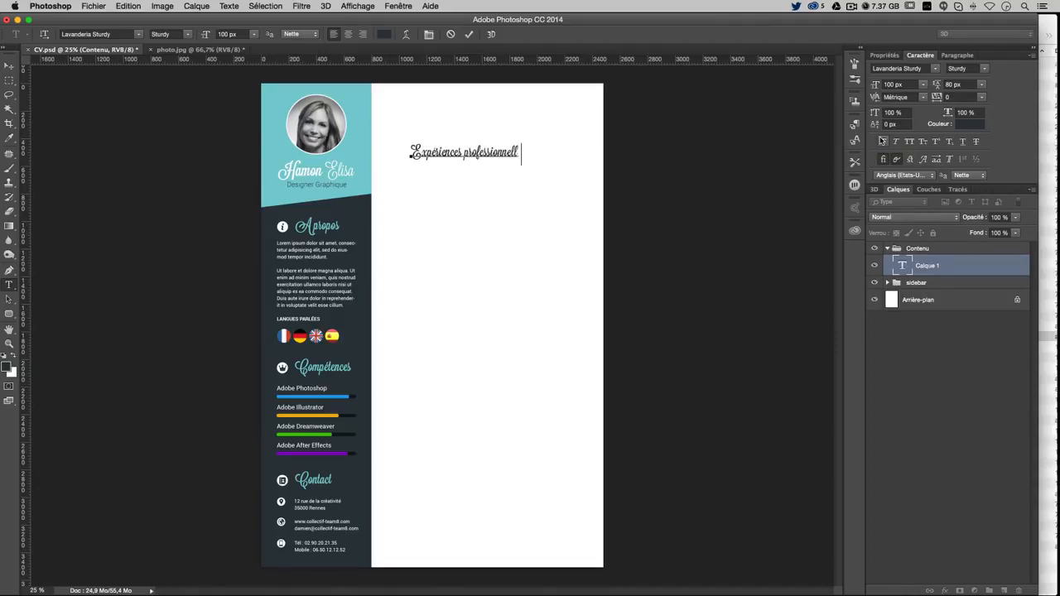
text(es)
key(super+a)
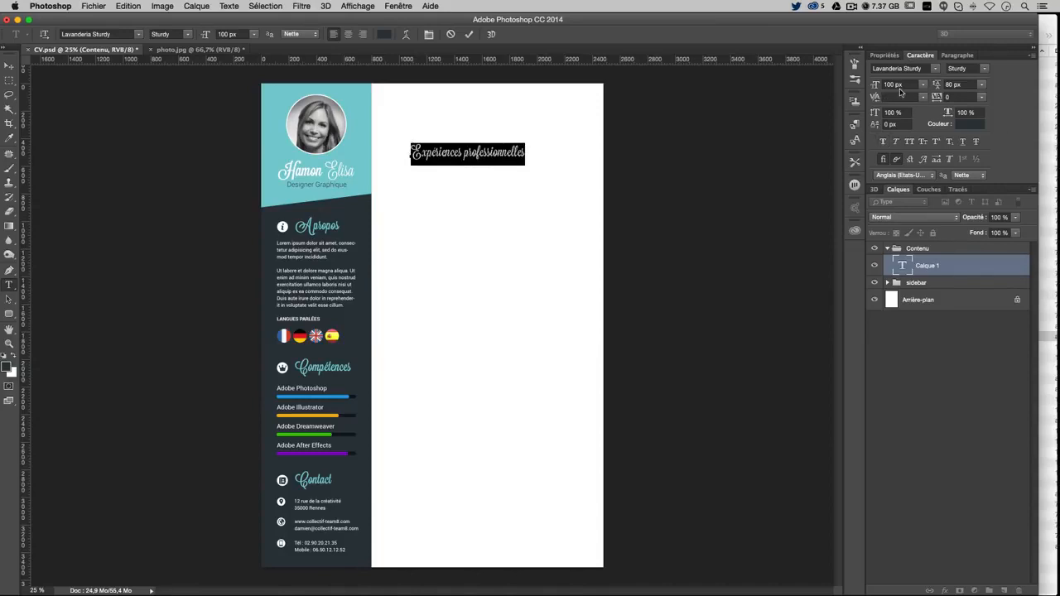
click(8, 64)
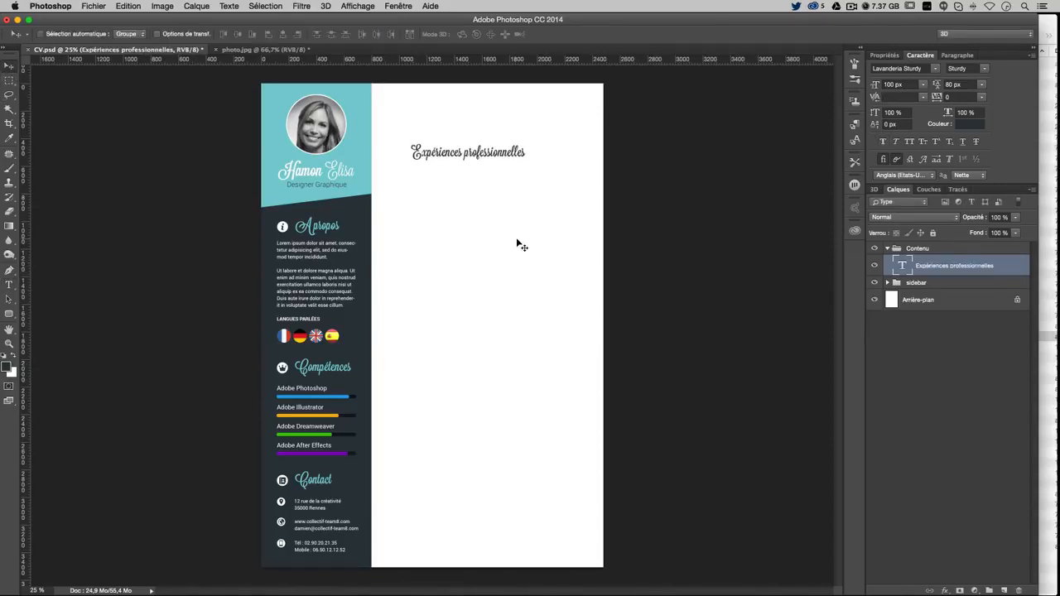
key(super+plus)
Show guides, mark a margin box at the content corner, and add a vertical margin guide
scroll(520, 248, up, 3)
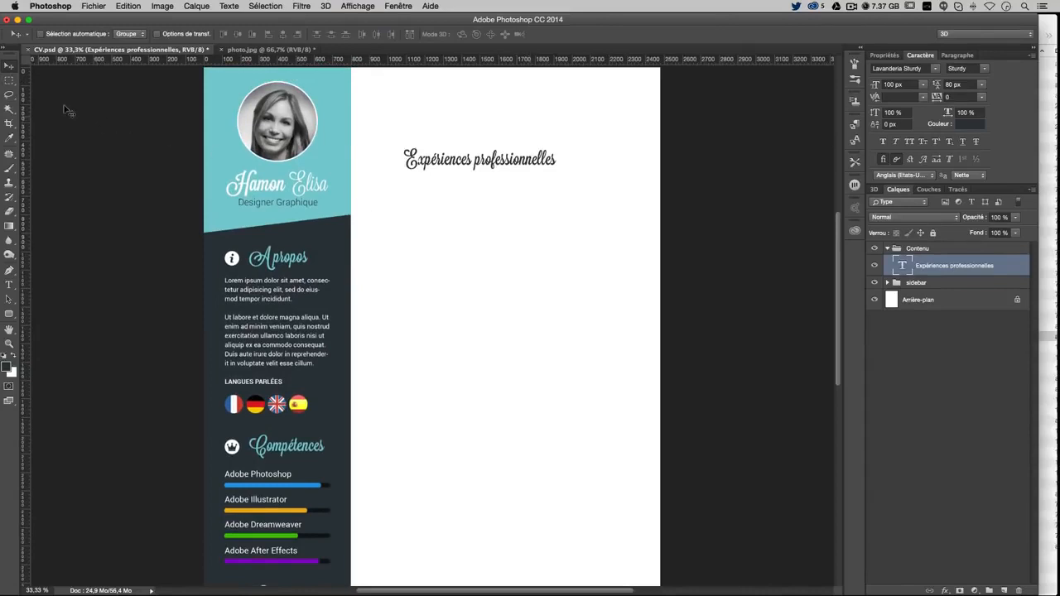
click(9, 81)
key(super+semicolon)
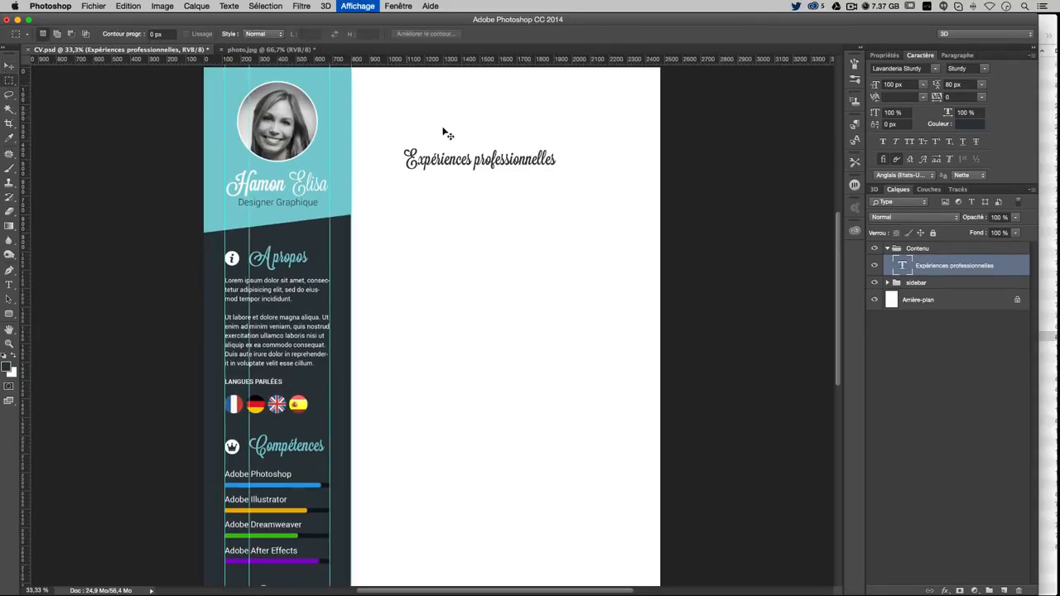
scroll(464, 153, up, 2)
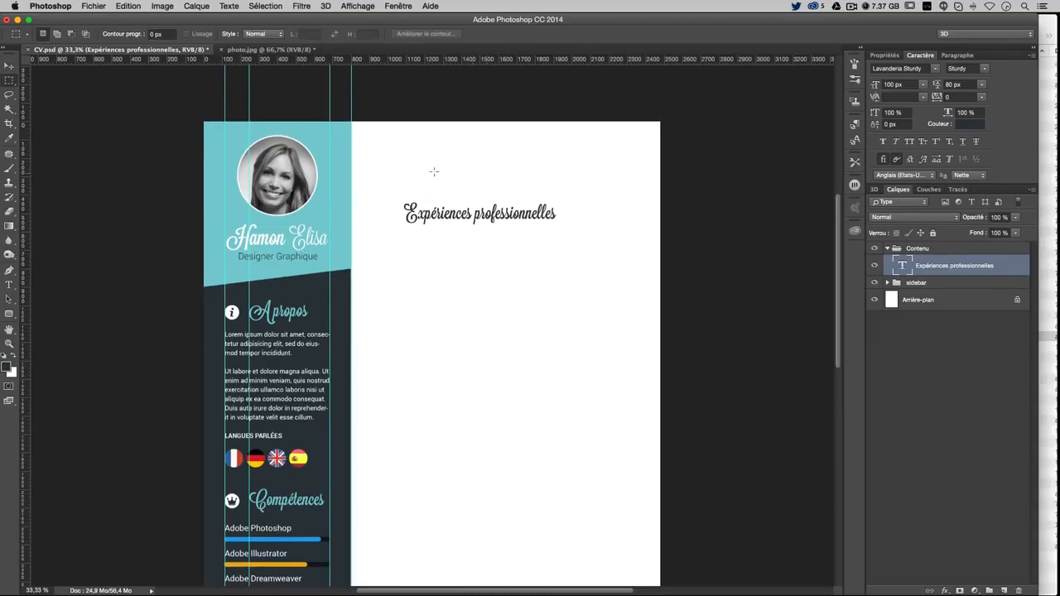
drag(351, 122, 352, 145)
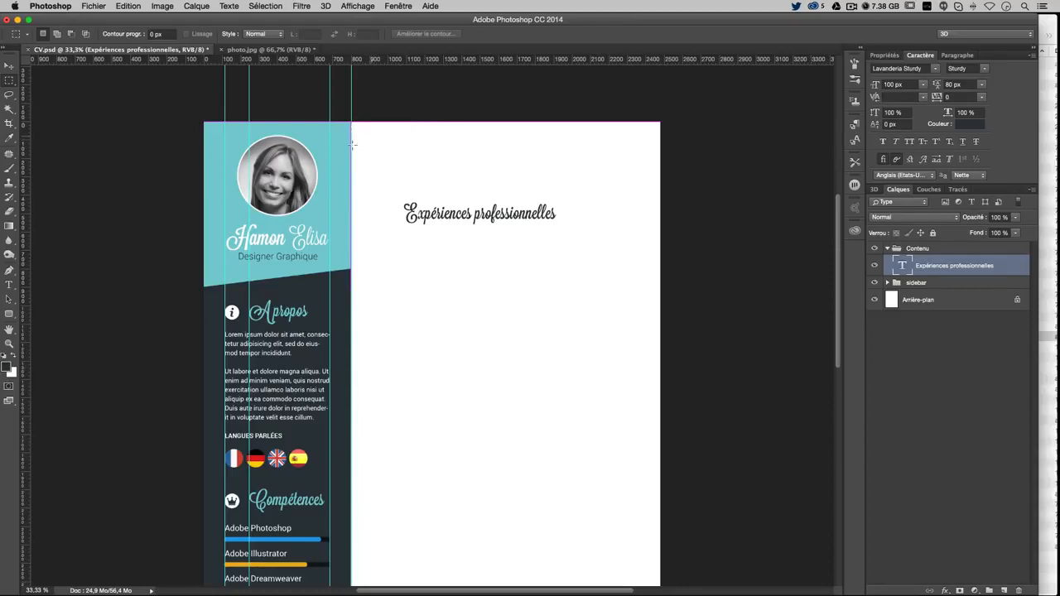
drag(25, 202, 379, 197)
key(super+z)
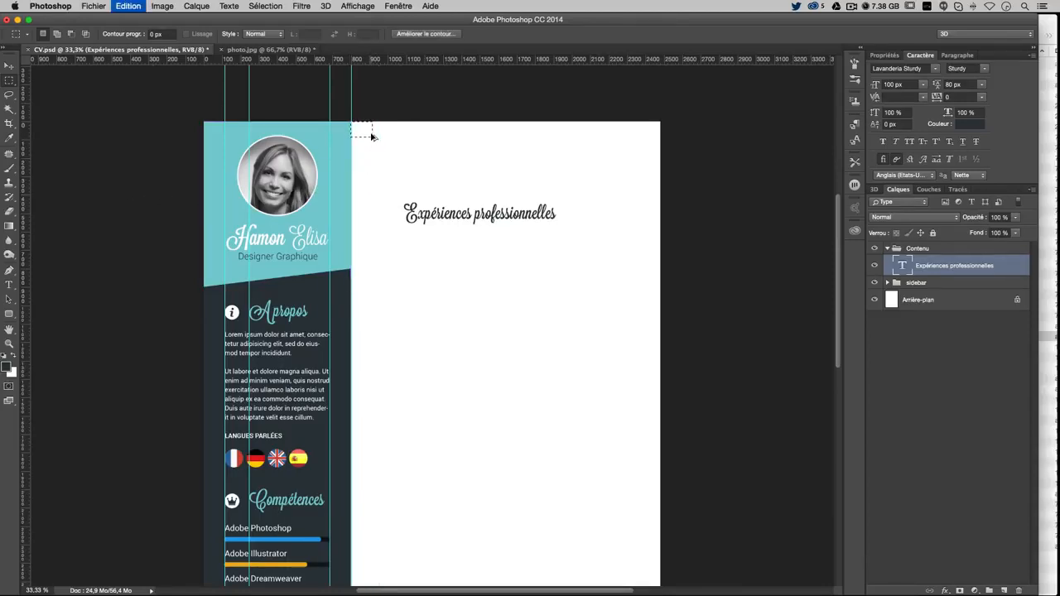
drag(25, 246, 372, 202)
Move the heading up to the page top against the guide, then bring up the tuto cv 3 folder
click(390, 184)
click(9, 66)
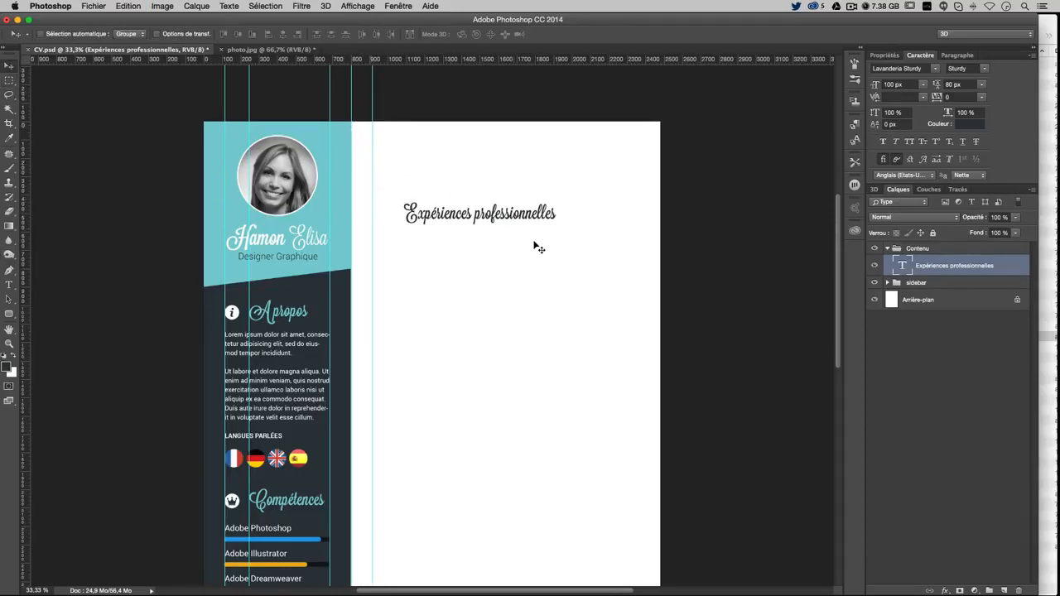
drag(473, 250, 463, 201)
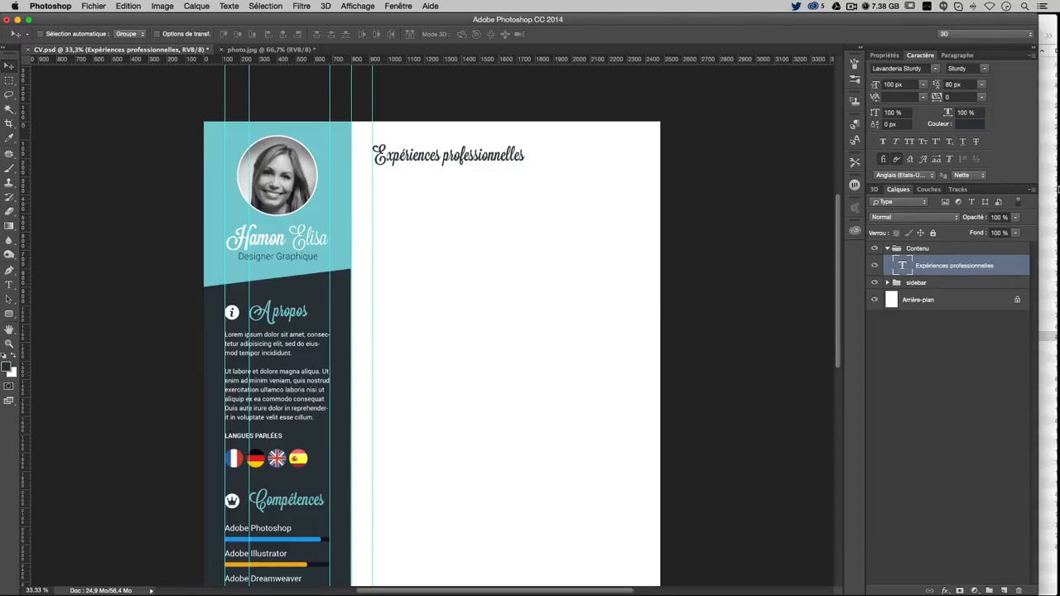
click(1054, 36)
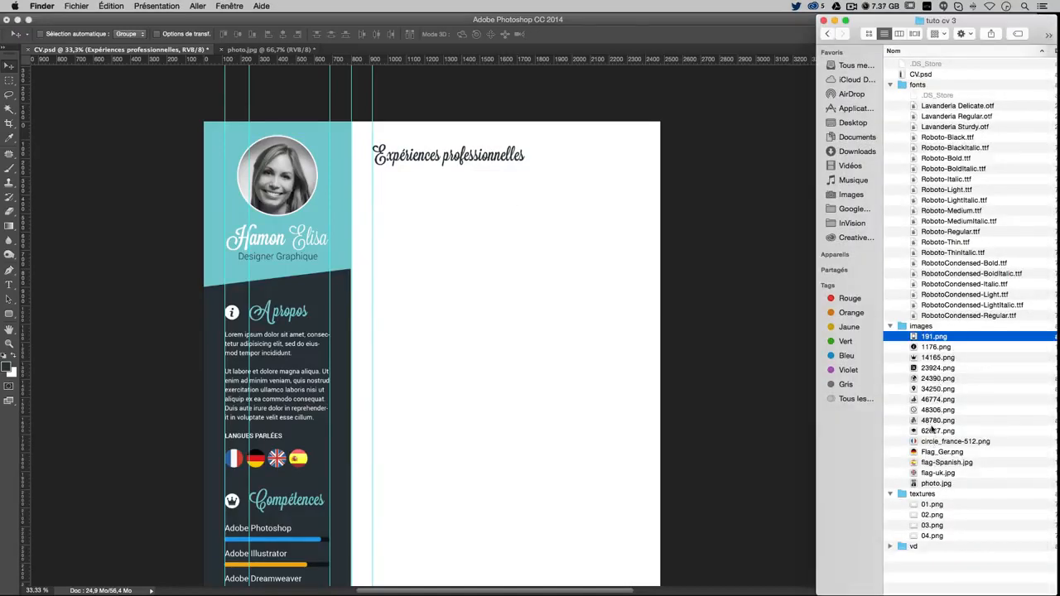
Place the 46774.png businessman icon from the images folder below the Expériences professionnelles heading
click(931, 431)
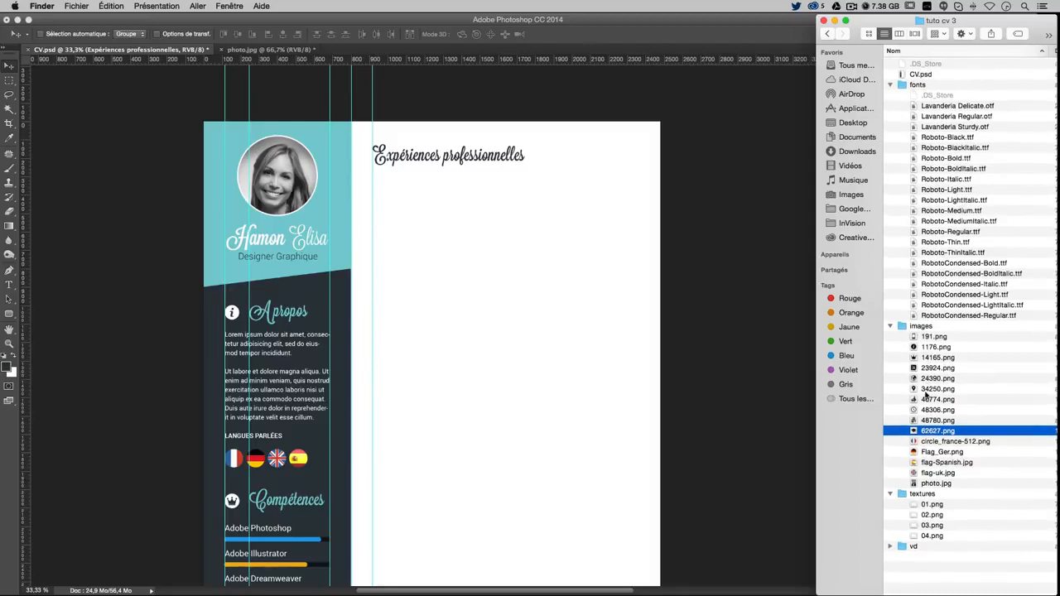
click(927, 400)
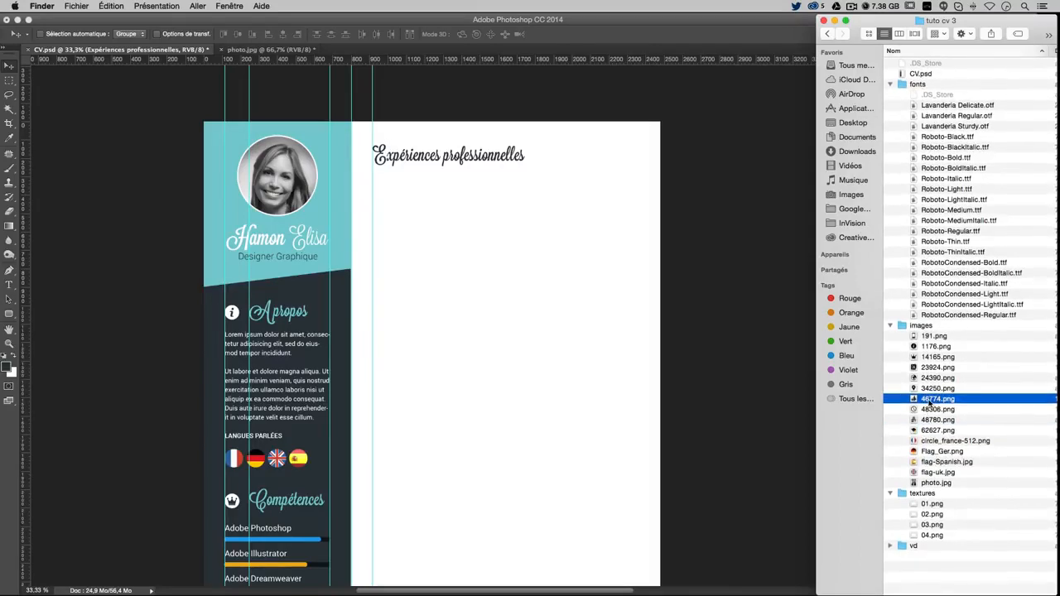
drag(930, 401, 451, 265)
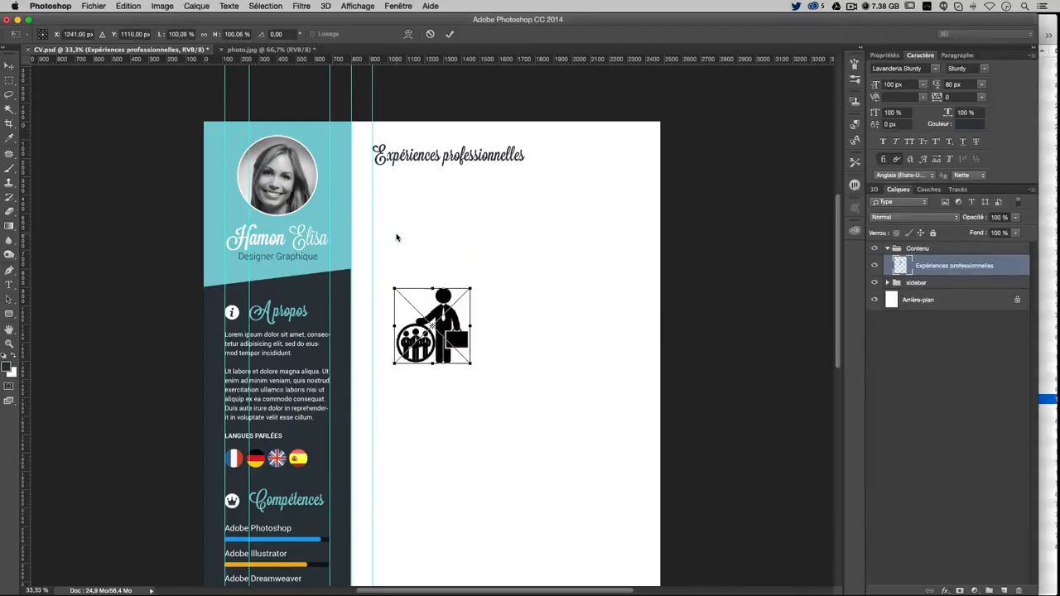
key(Return)
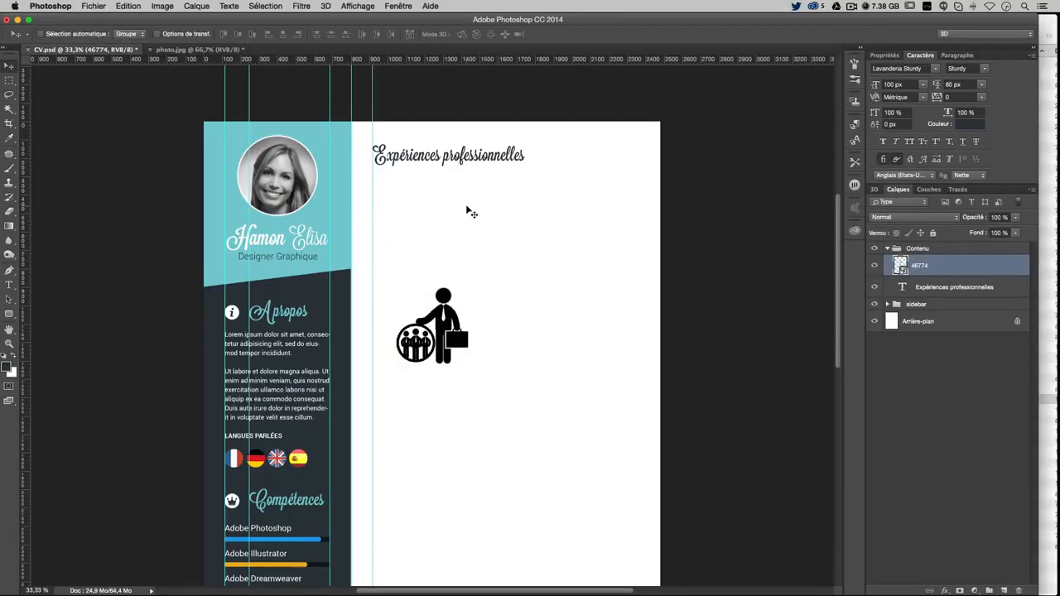
click(11, 314)
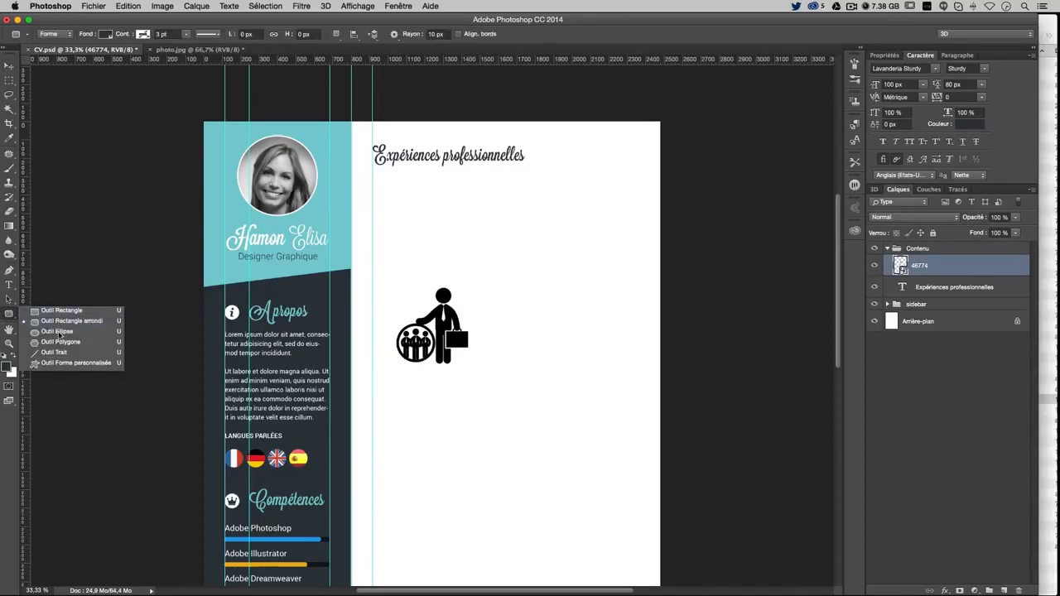
Draw a 150 × 150 px ellipse and move it next to the heading
click(58, 331)
click(528, 149)
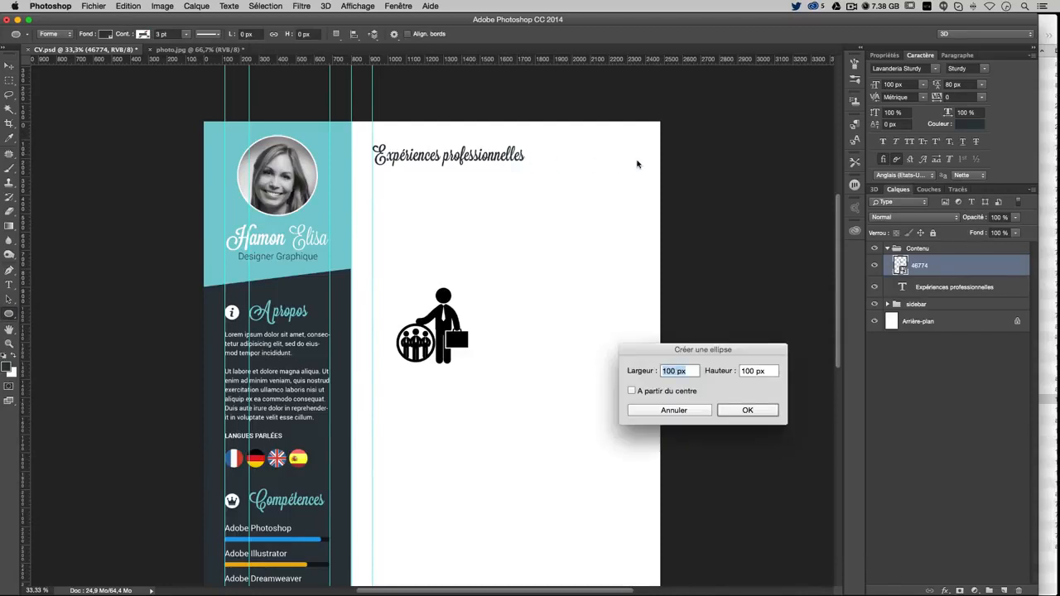
text(150)
key(Tab)
text(150)
key(Return)
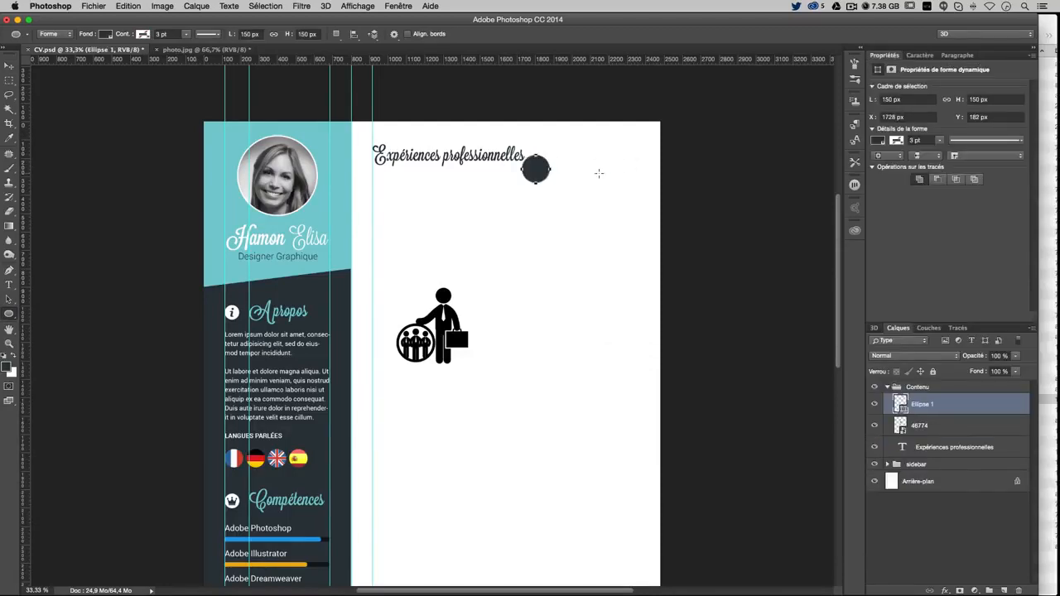
click(10, 64)
mouse_move(535, 170)
mouse_down()
mouse_move(376, 165)
mouse_move(520, 171)
mouse_up()
Resize the circle to 130 × 130 px, place it at the heading's start, and shift the heading right
click(901, 99)
key(super+a)
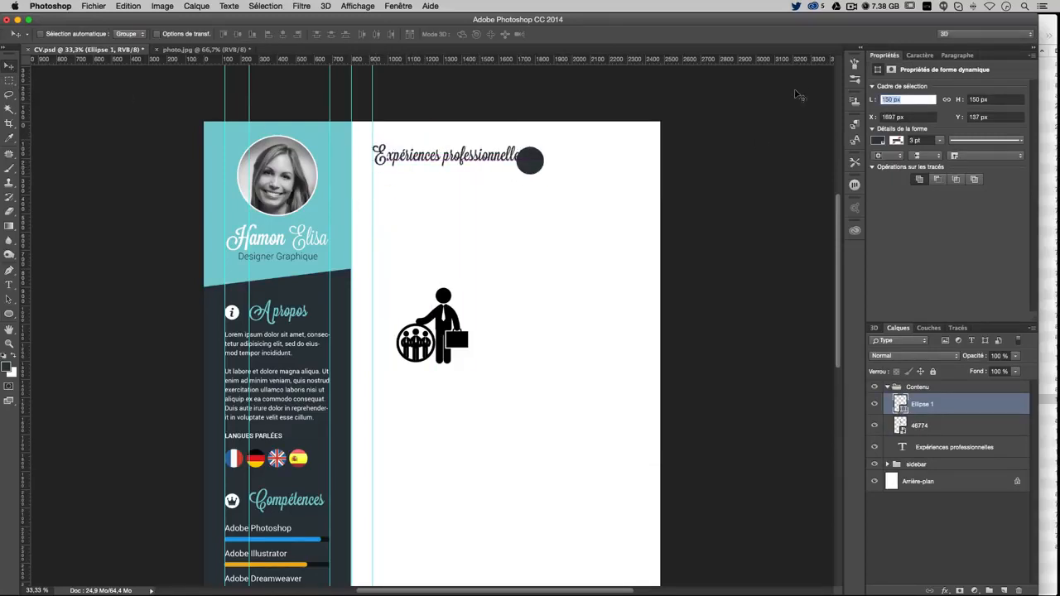
text(130)
key(Tab)
text(130)
key(Return)
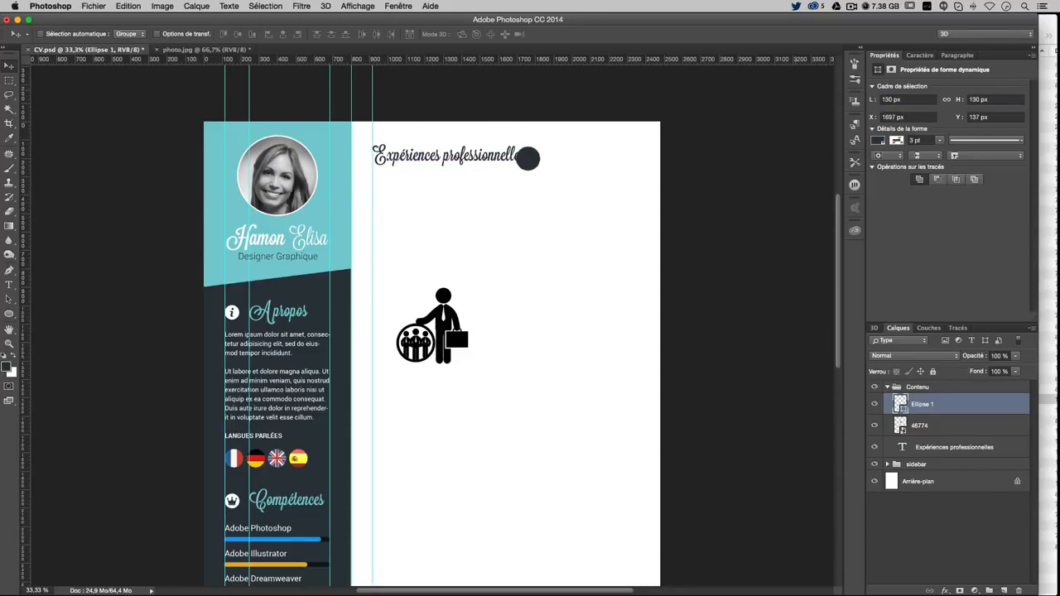
drag(559, 190, 417, 182)
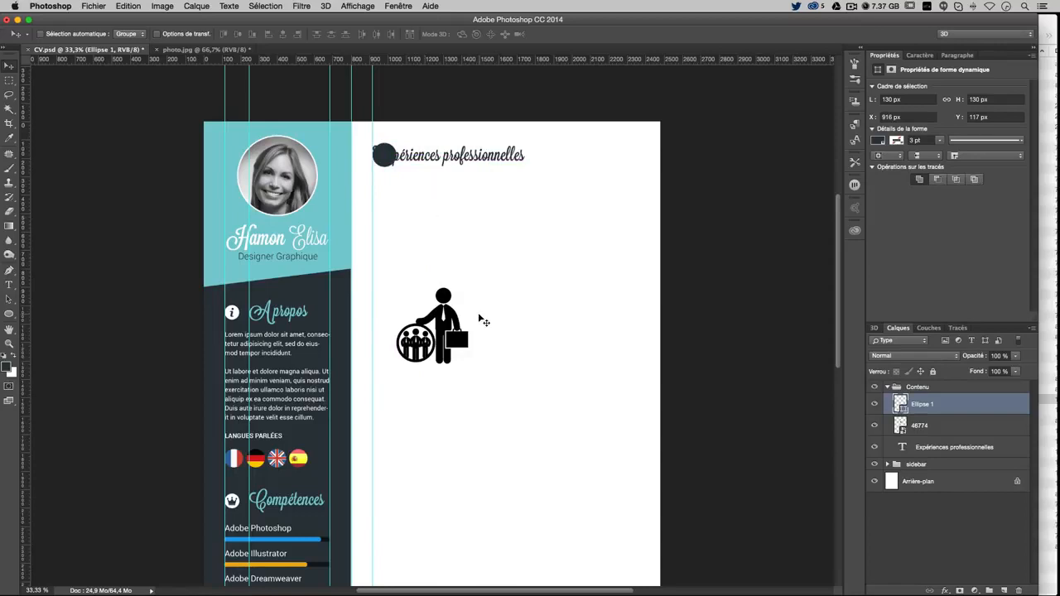
right_click(488, 157)
click(497, 159)
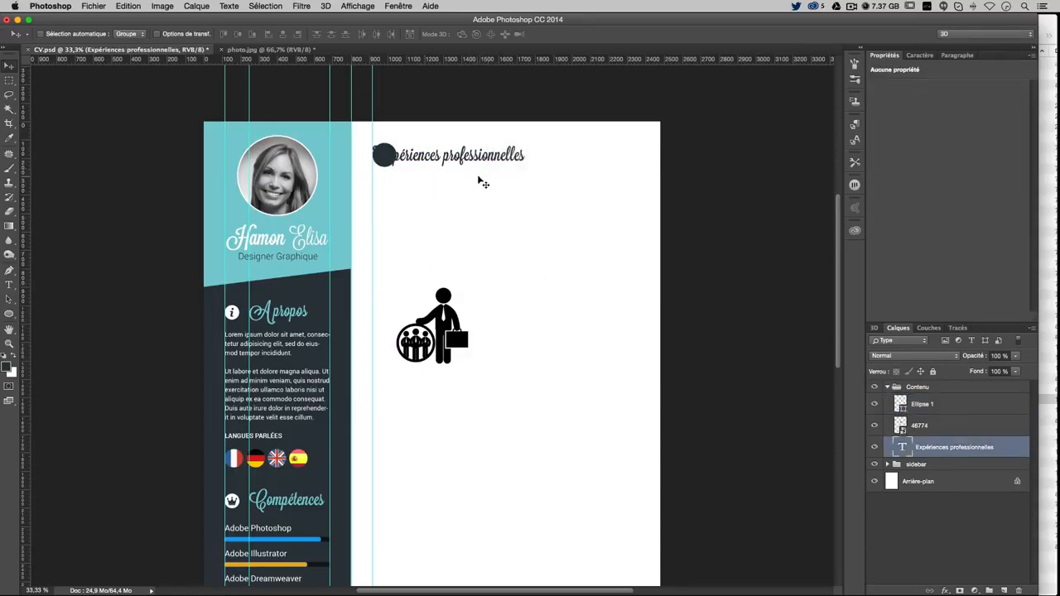
drag(468, 177, 489, 175)
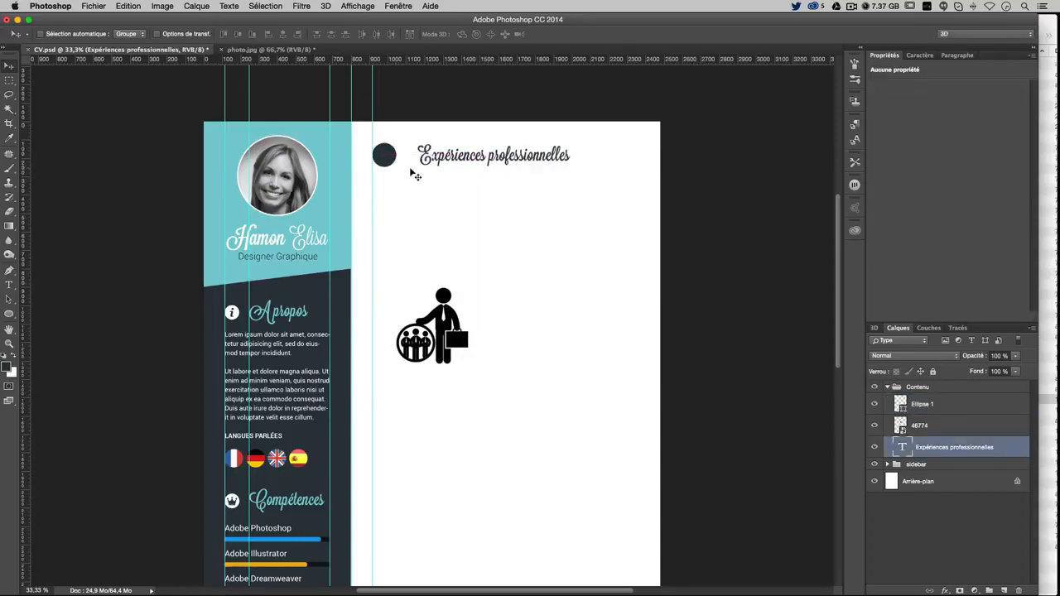
Add a guide marking where the heading should start beside the circle
click(9, 83)
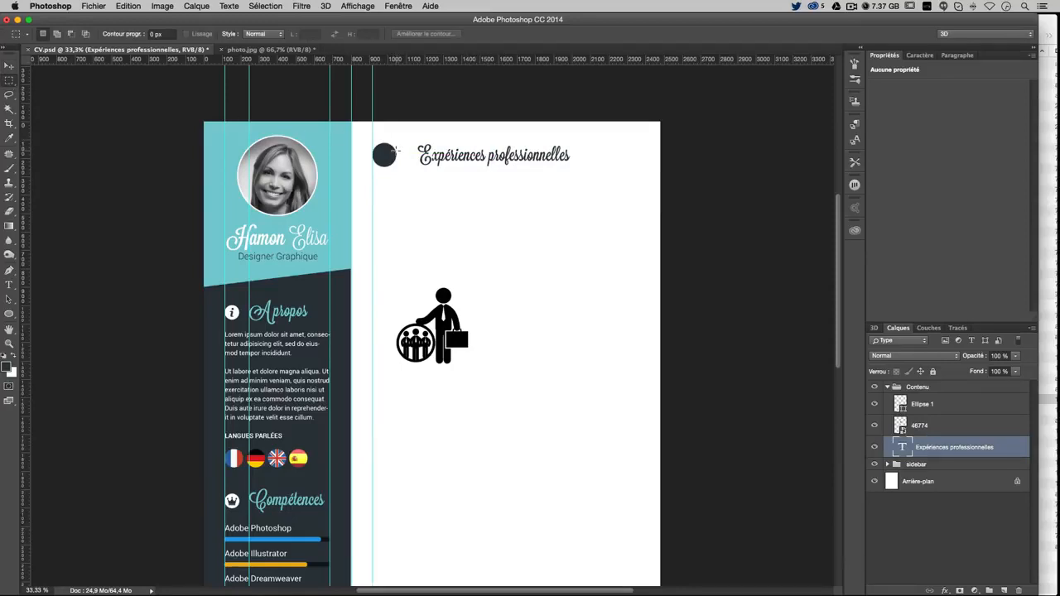
drag(395, 150, 415, 163)
drag(25, 277, 414, 221)
key(ctrl+d)
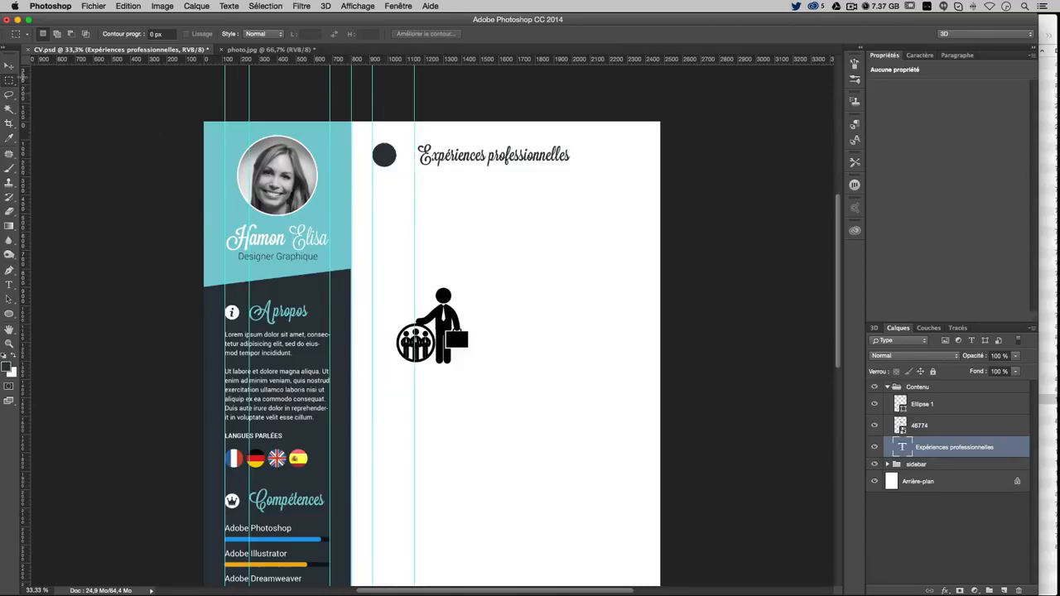
Move the Expériences professionnelles heading left so it lines up with the guide
click(9, 66)
right_click(441, 134)
click(449, 151)
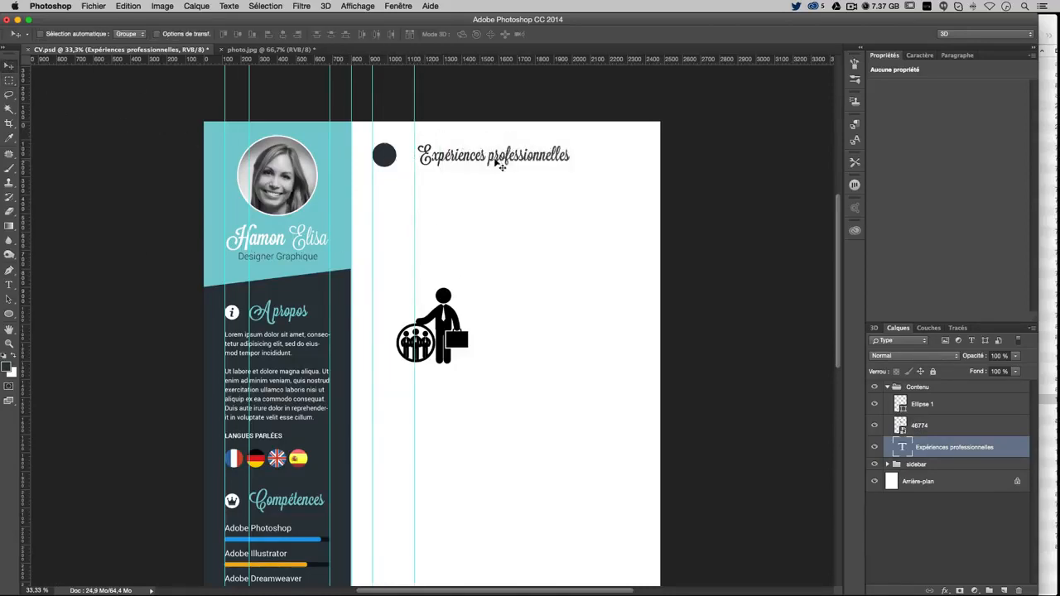
drag(497, 163, 493, 164)
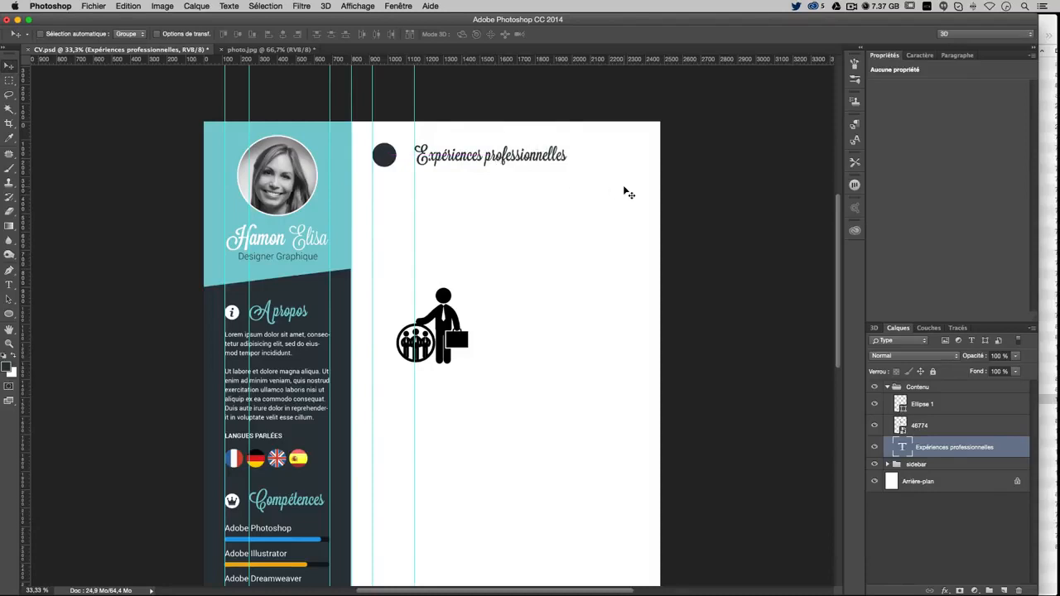
key(Up)
key(Up)
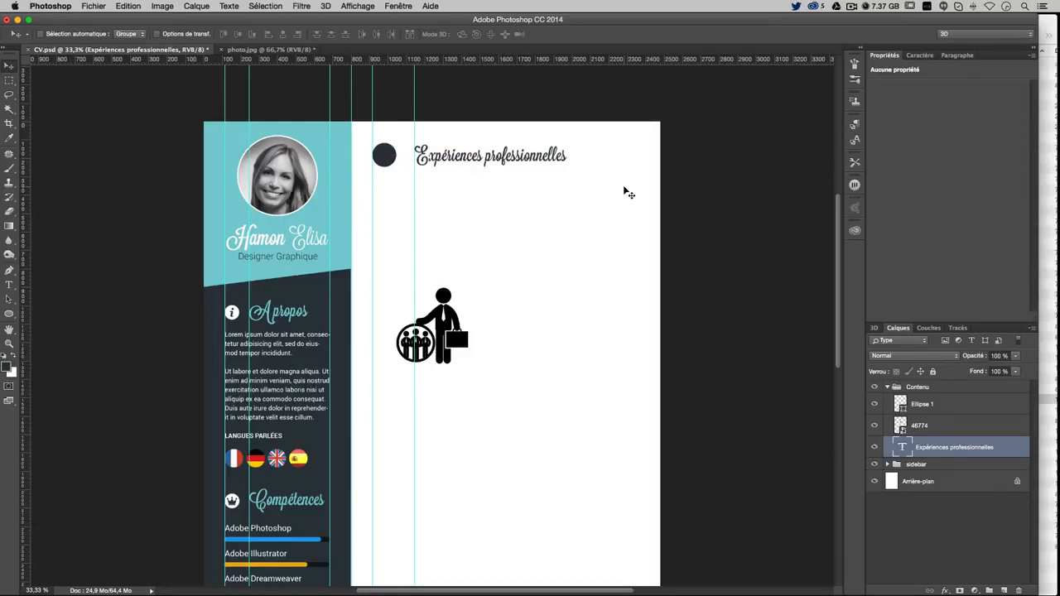
key(super+semicolon)
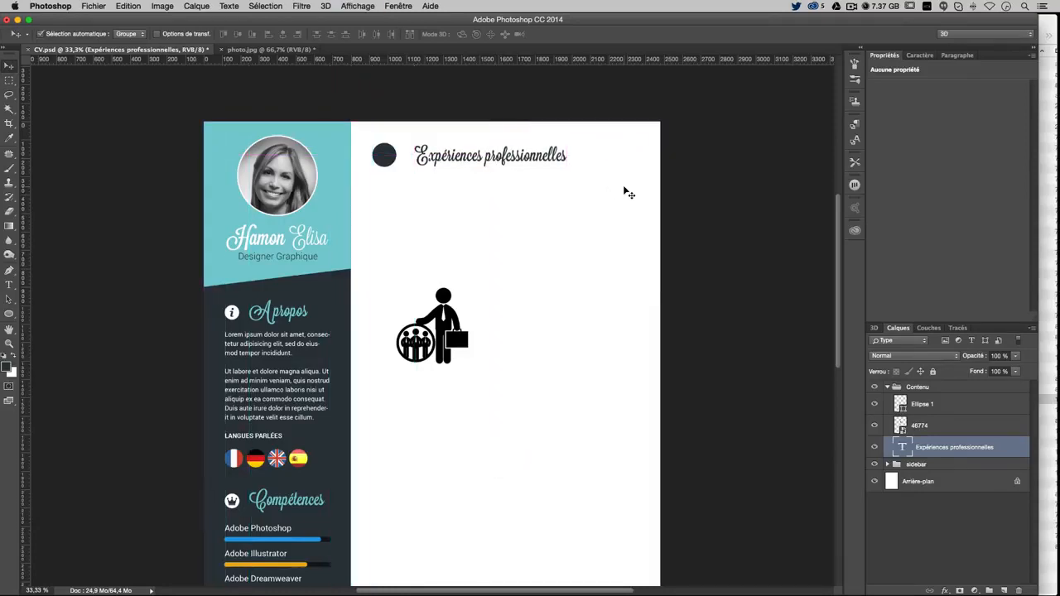
key(super+semicolon)
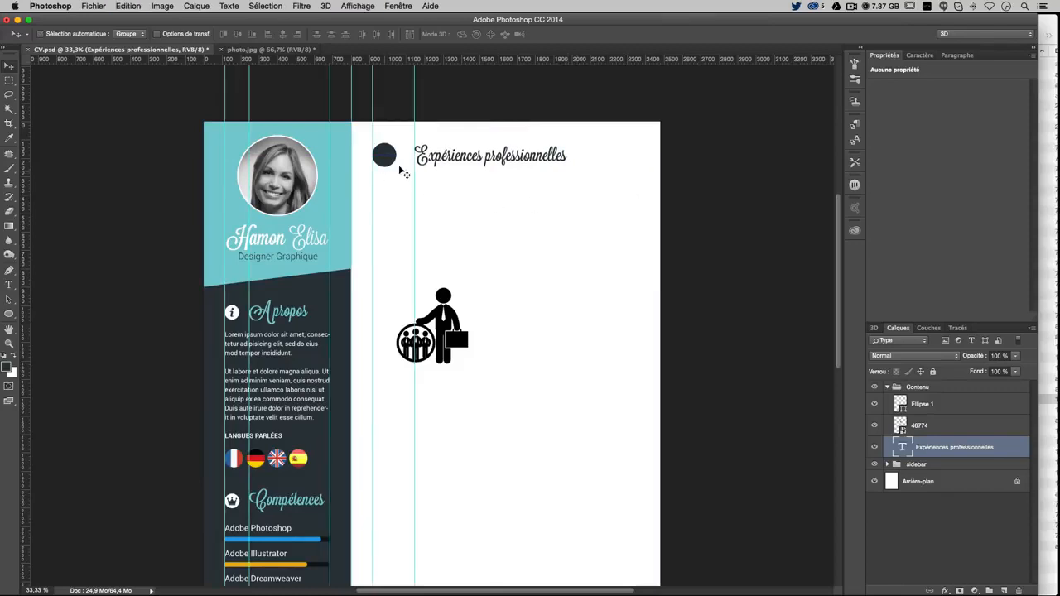
drag(412, 157, 404, 158)
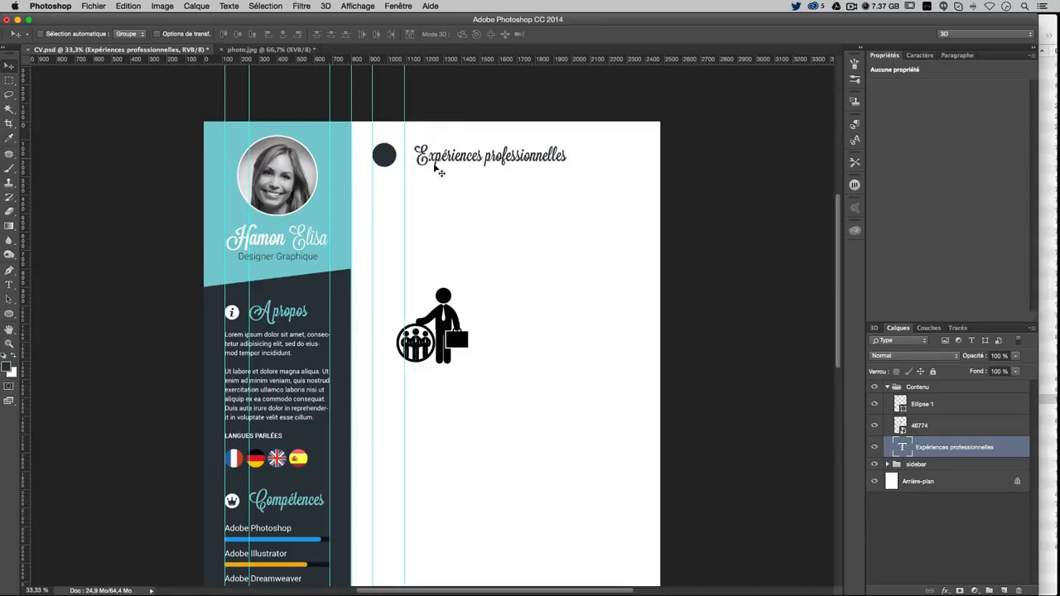
right_click(433, 157)
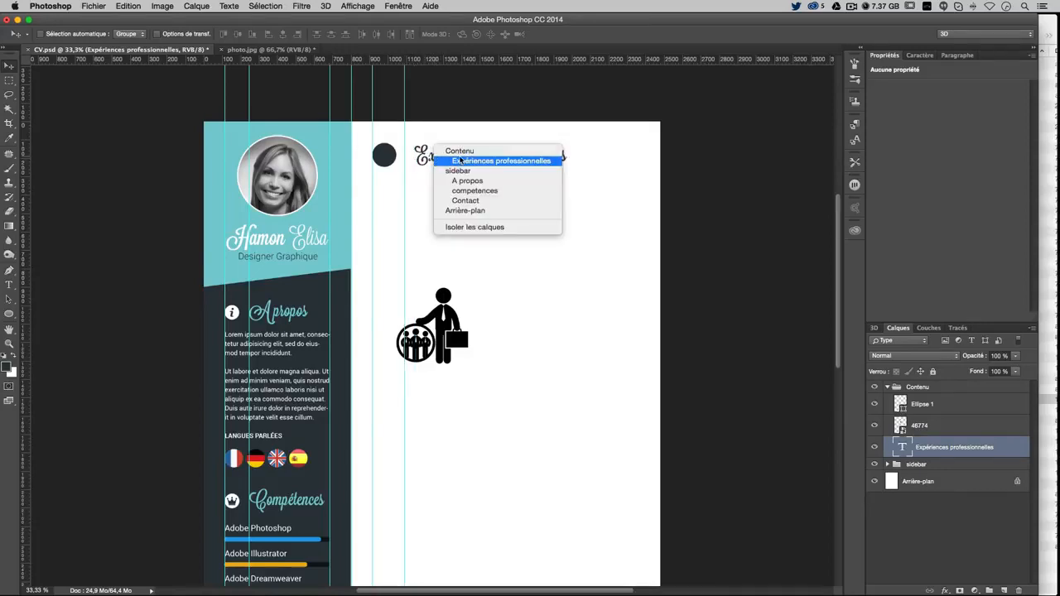
click(451, 161)
drag(488, 164, 479, 164)
key(super+semicolon)
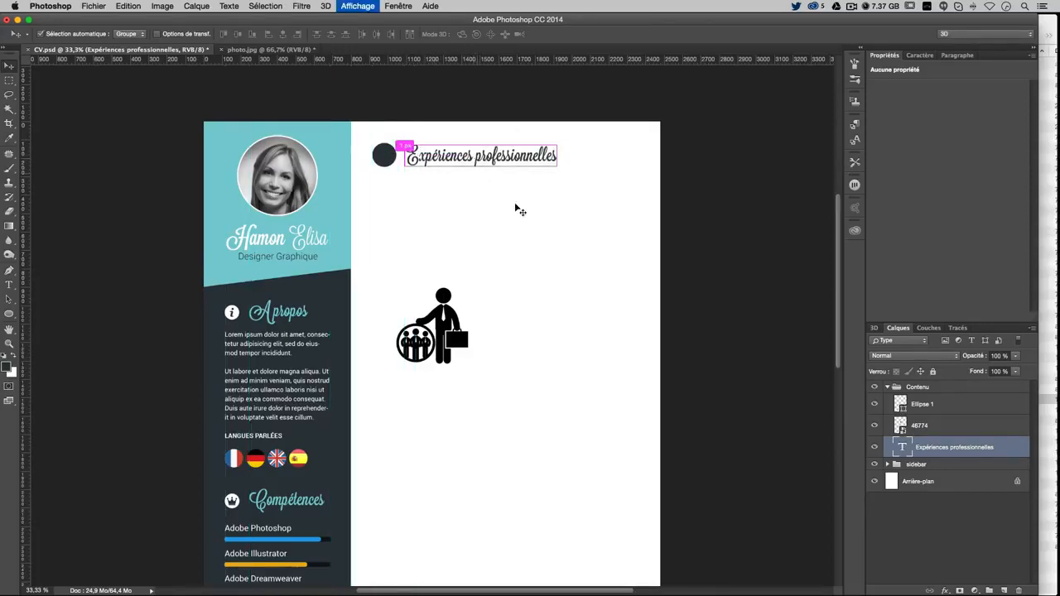
key(super+semicolon)
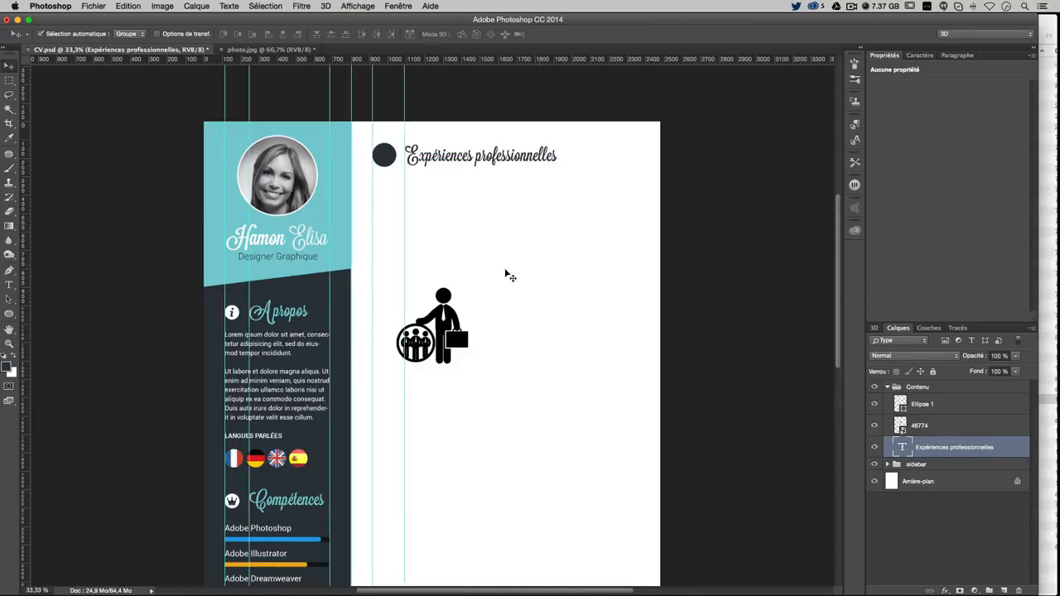
Rename the Ellipse 1 layer to puce
right_click(444, 298)
click(471, 303)
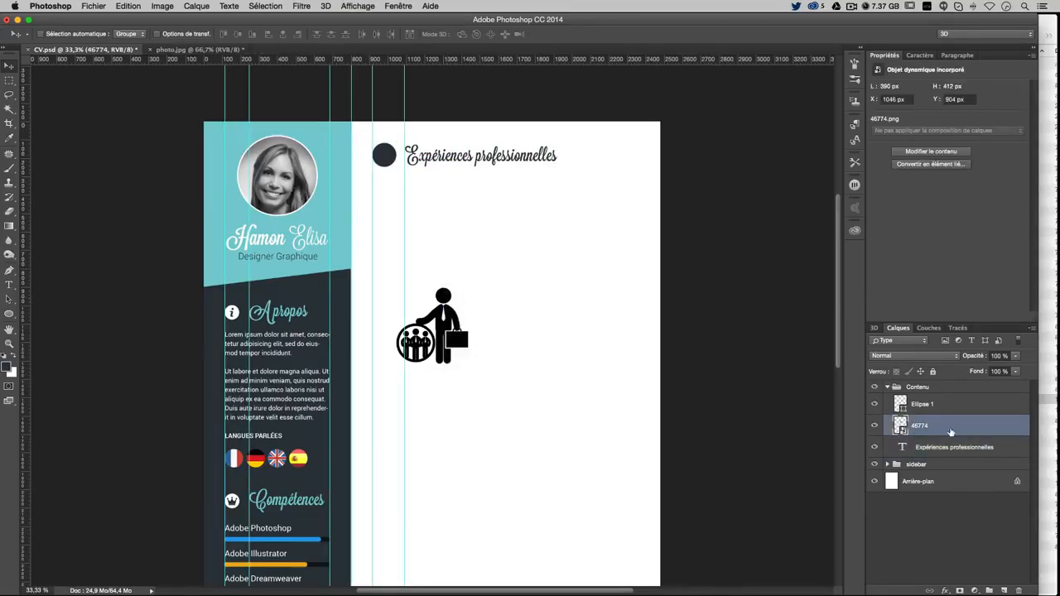
double_click(923, 404)
text(puce)
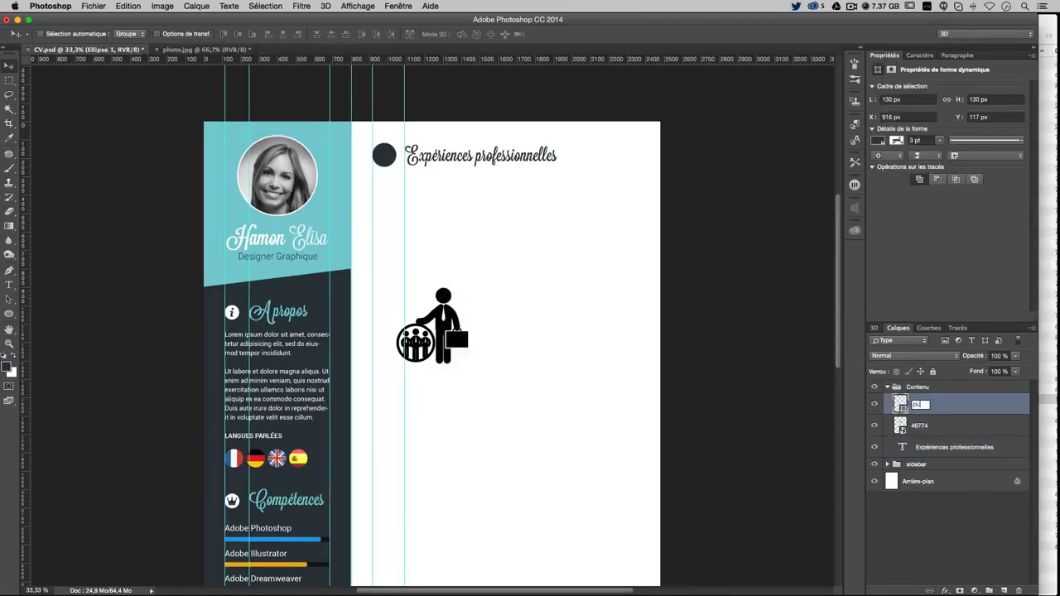
key(Return)
Tag the puce layer red and scale down the 46774 businessman icon
right_click(964, 412)
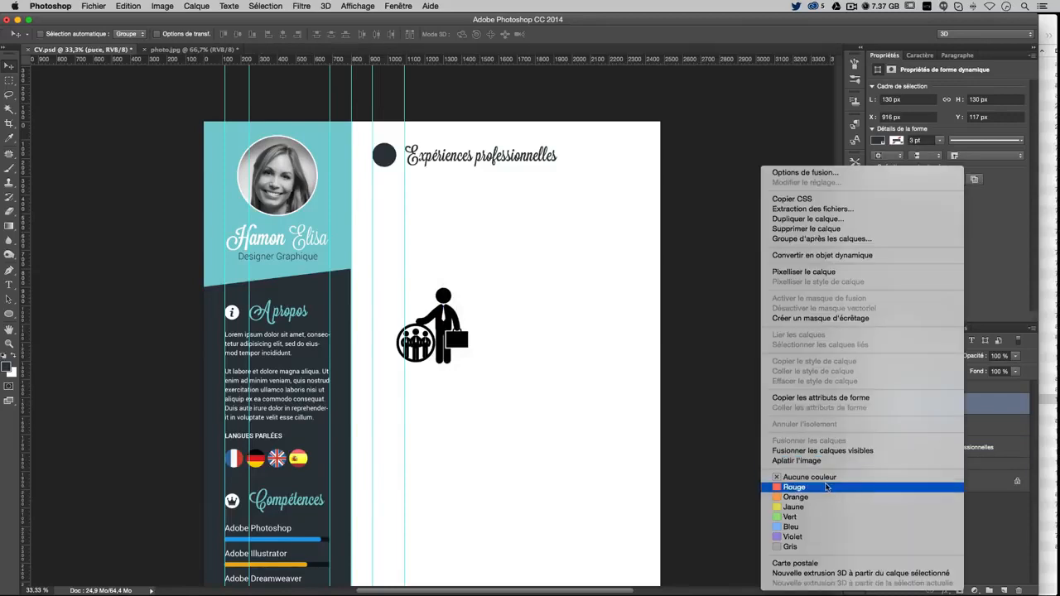
click(829, 489)
click(935, 422)
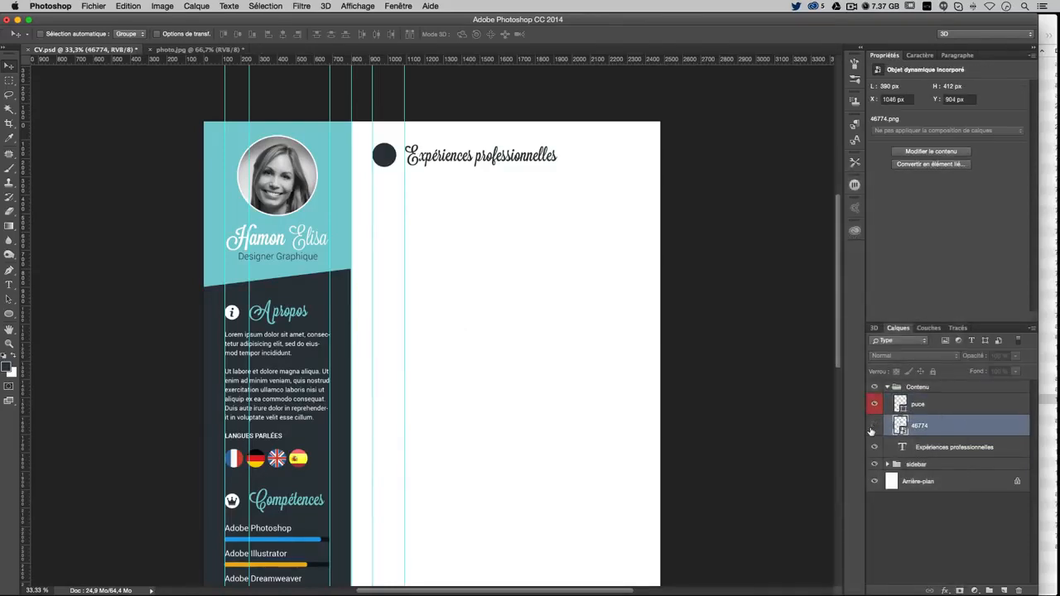
key(ctrl+t)
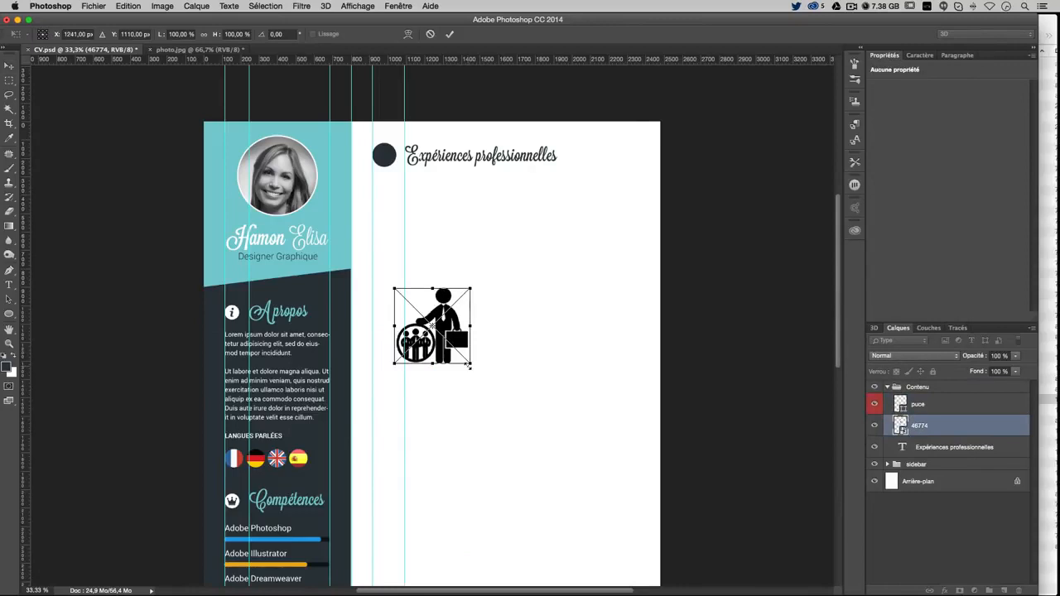
drag(471, 366, 416, 306)
key(Return)
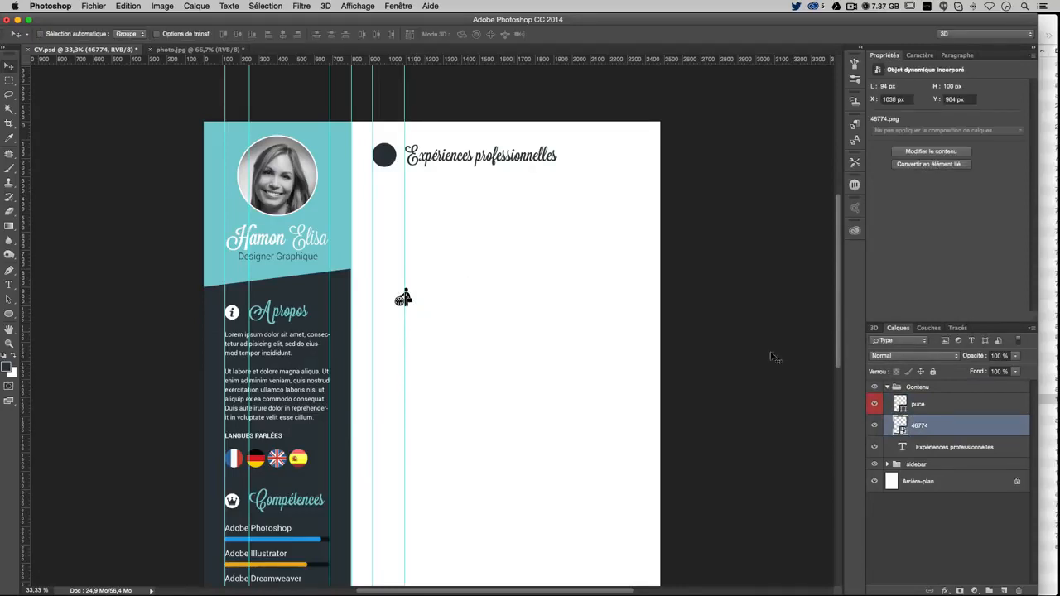
Give the businessman icon a white Color Overlay layer style
double_click(955, 432)
click(362, 242)
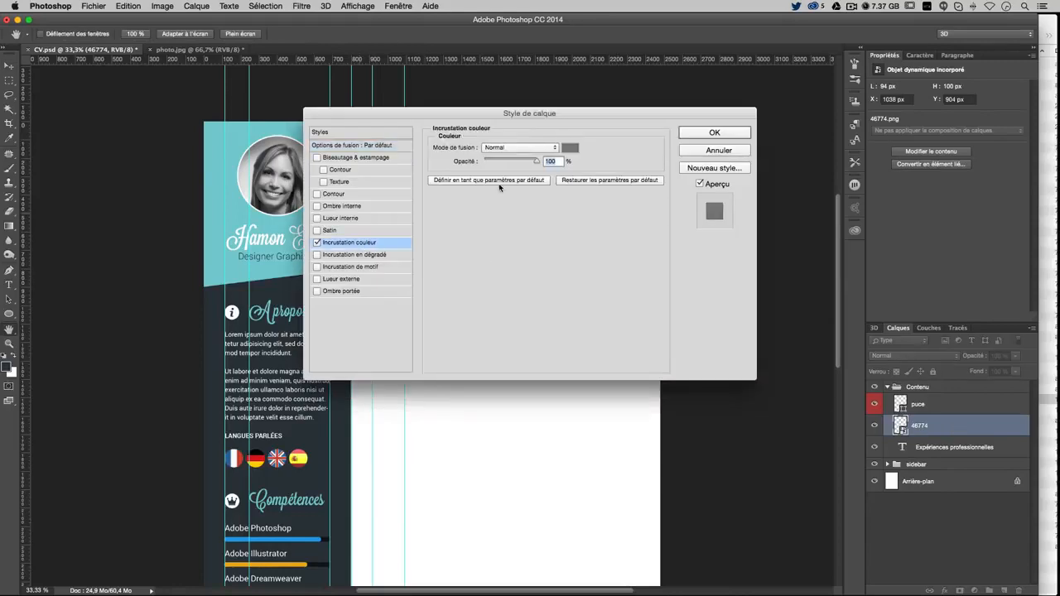
click(570, 147)
click(497, 460)
key(Return)
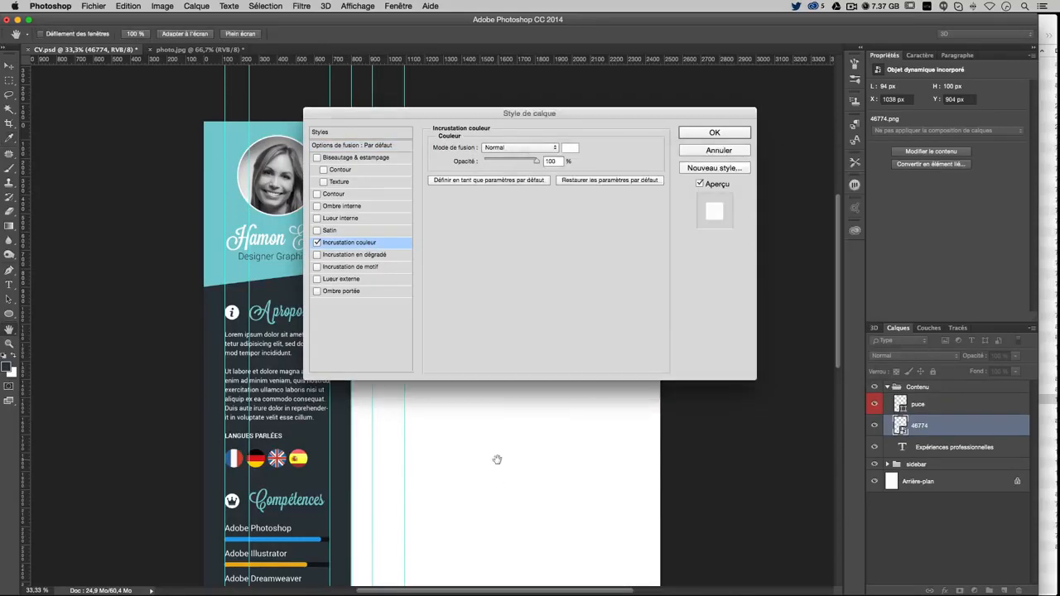
key(Return)
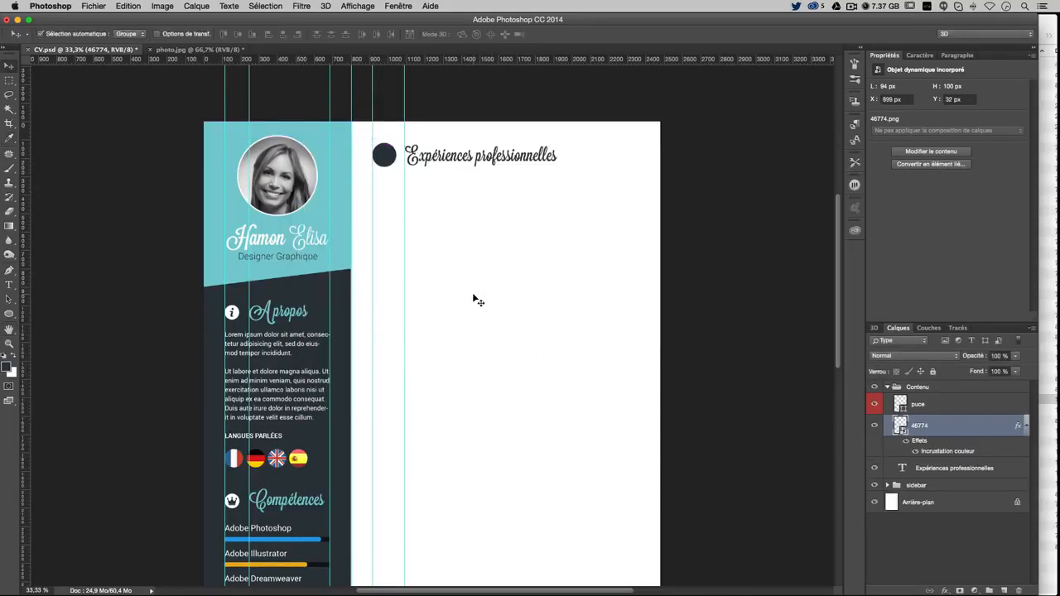
Put the icon layer above puce, centre it in the circle, and shrink it to fit
key(super+t)
key(Return)
drag(387, 145, 391, 153)
drag(934, 424, 921, 394)
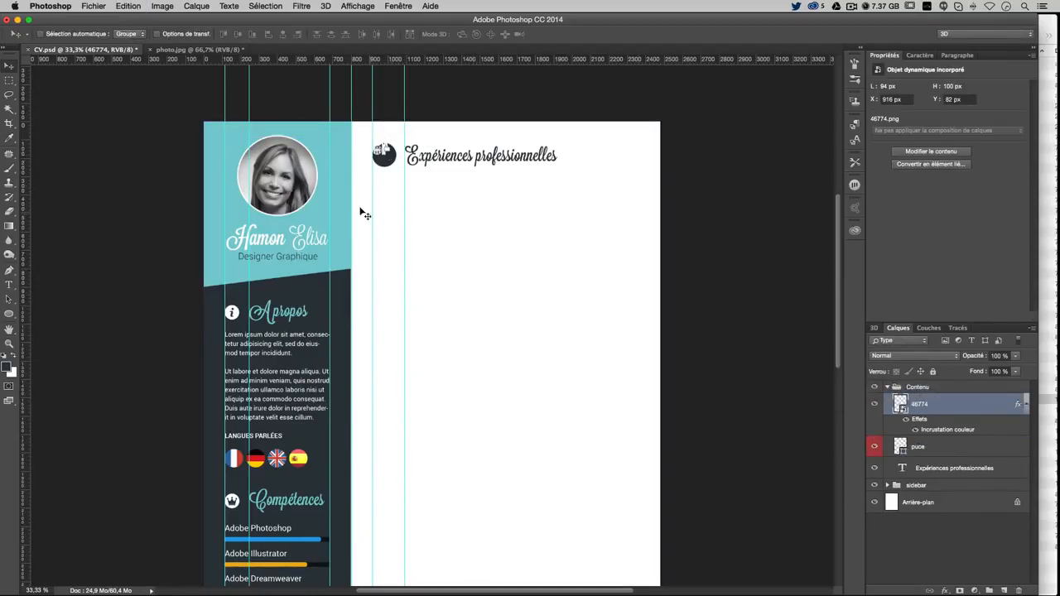
drag(364, 215, 469, 239)
key(super+t)
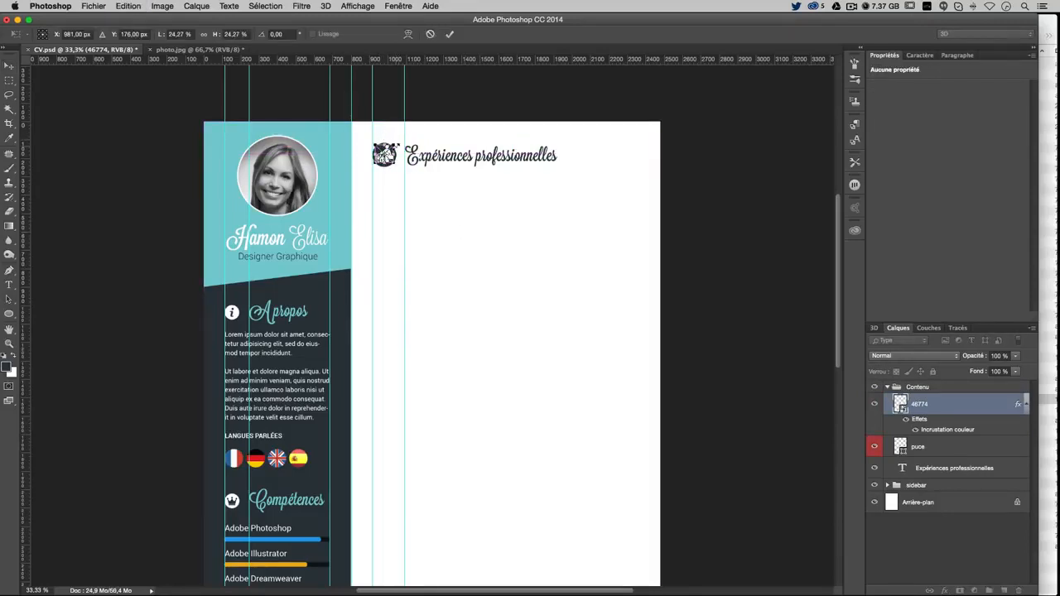
drag(395, 143, 399, 154)
key(Return)
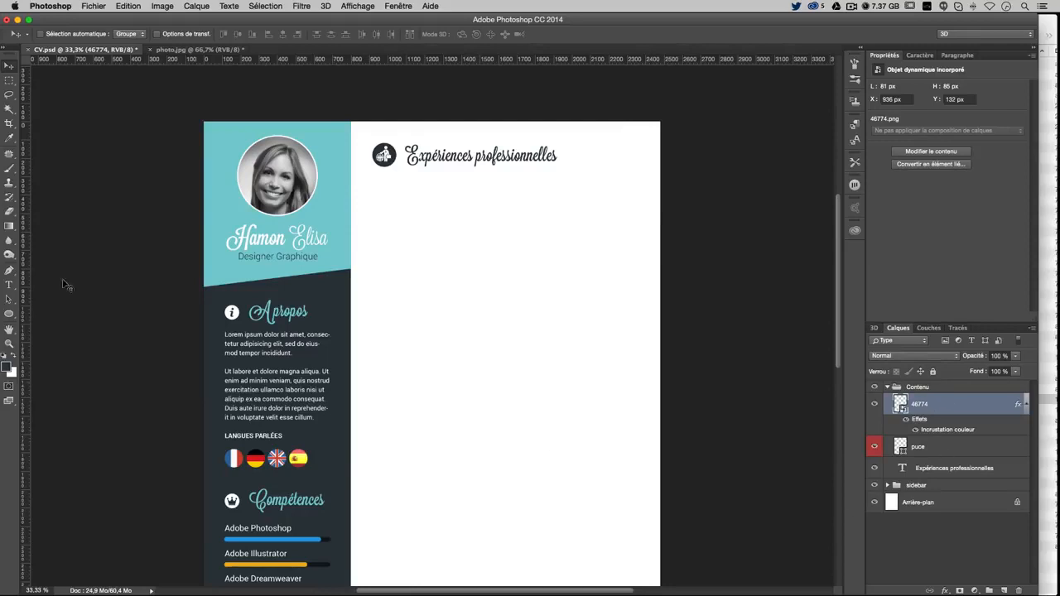
Duplicate the puce circle, tag the copy green, and shrink it to 75 px below the heading
click(959, 455)
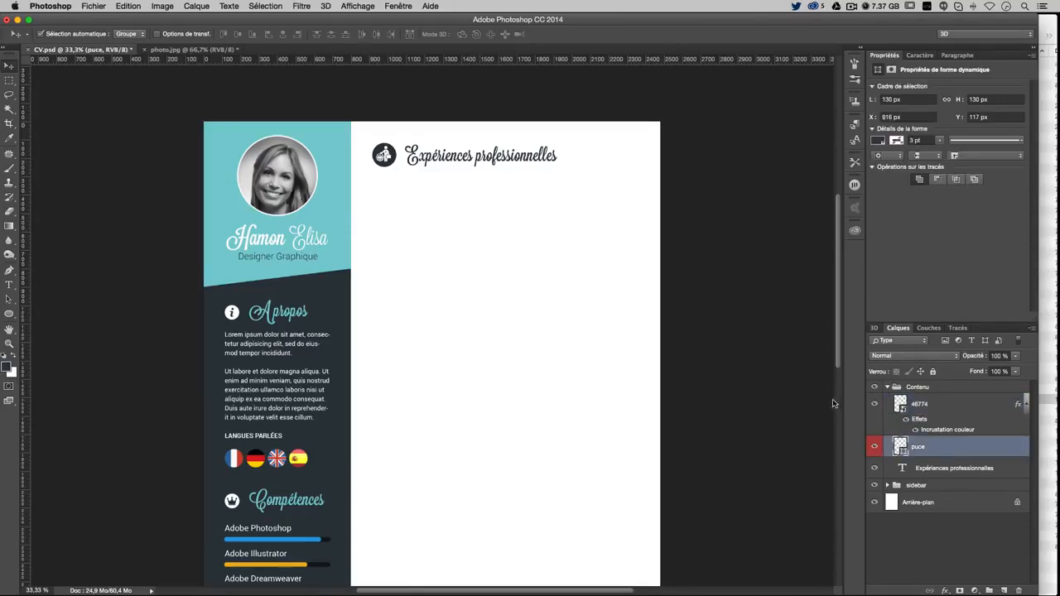
key(super+j)
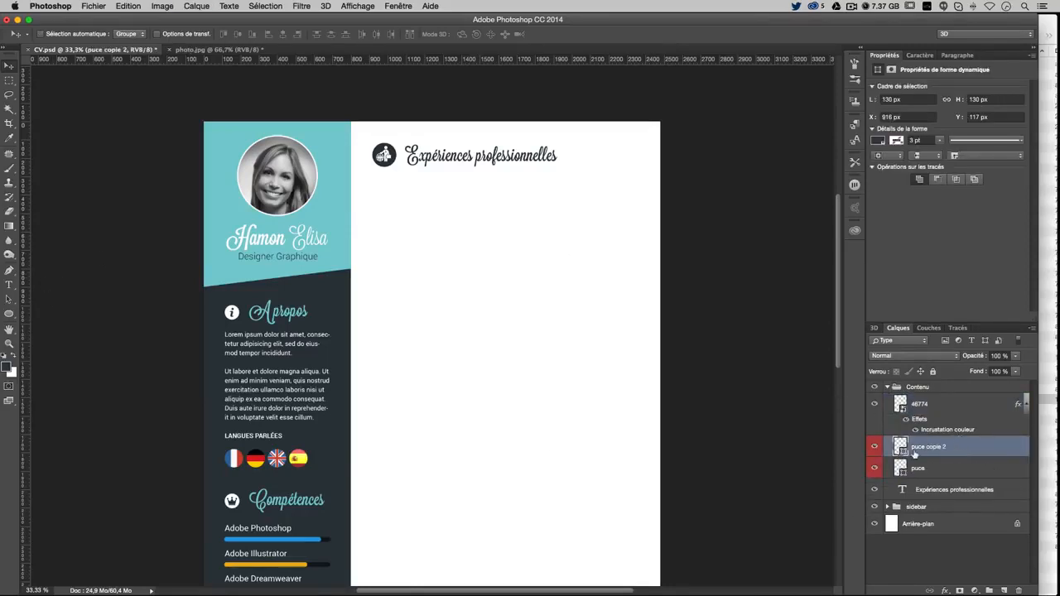
right_click(915, 453)
click(813, 517)
key(super+t)
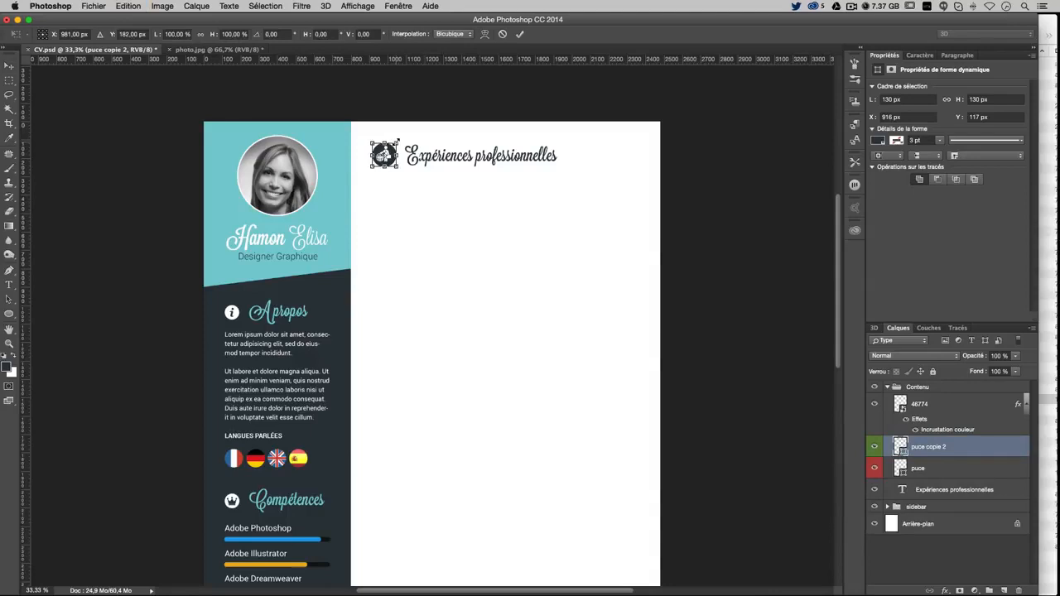
drag(396, 142, 413, 192)
key(Return)
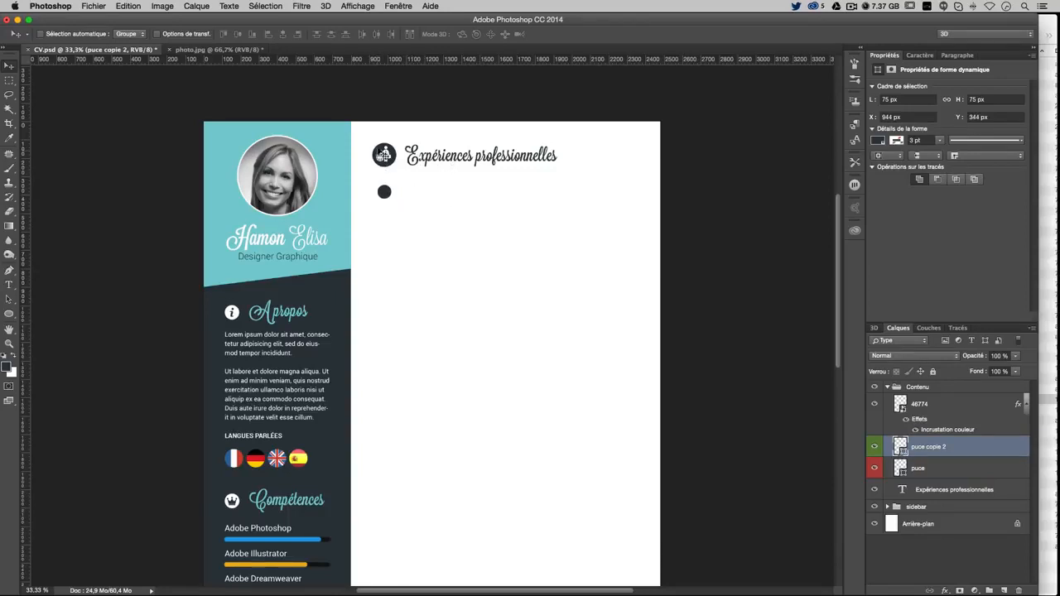
Recolour the copied circle to the sidebar teal 81cdd1
double_click(900, 446)
click(323, 207)
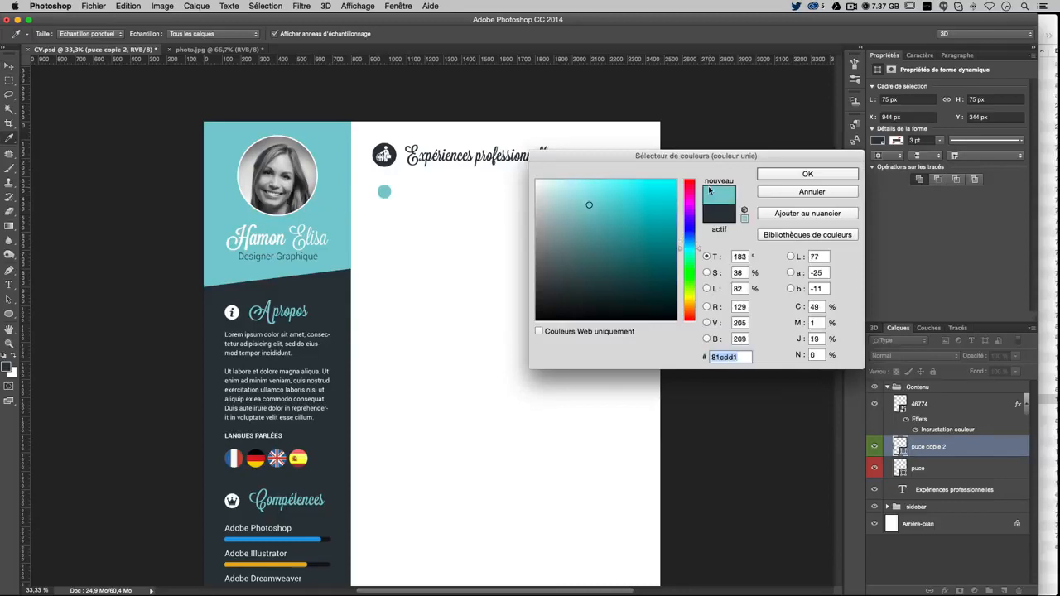
click(802, 175)
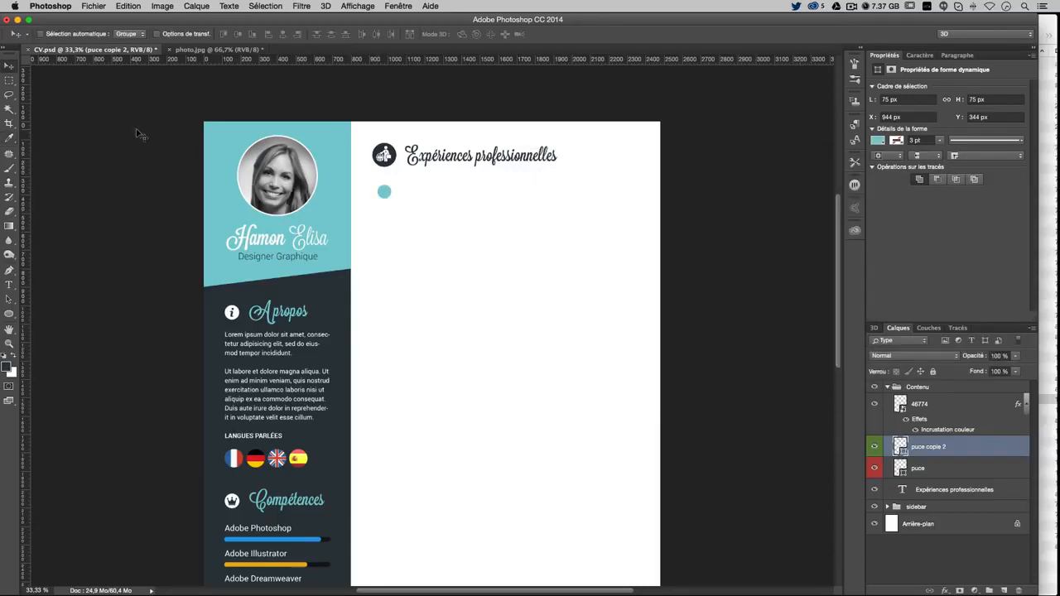
Start a text line beside the teal bullet and set its font to Roboto Black
click(9, 284)
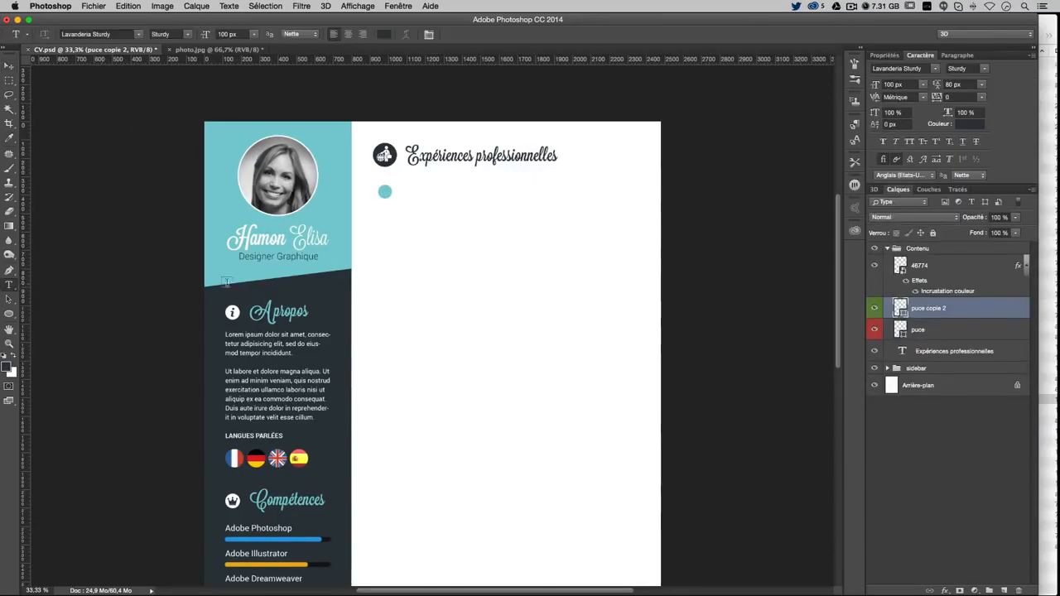
click(423, 192)
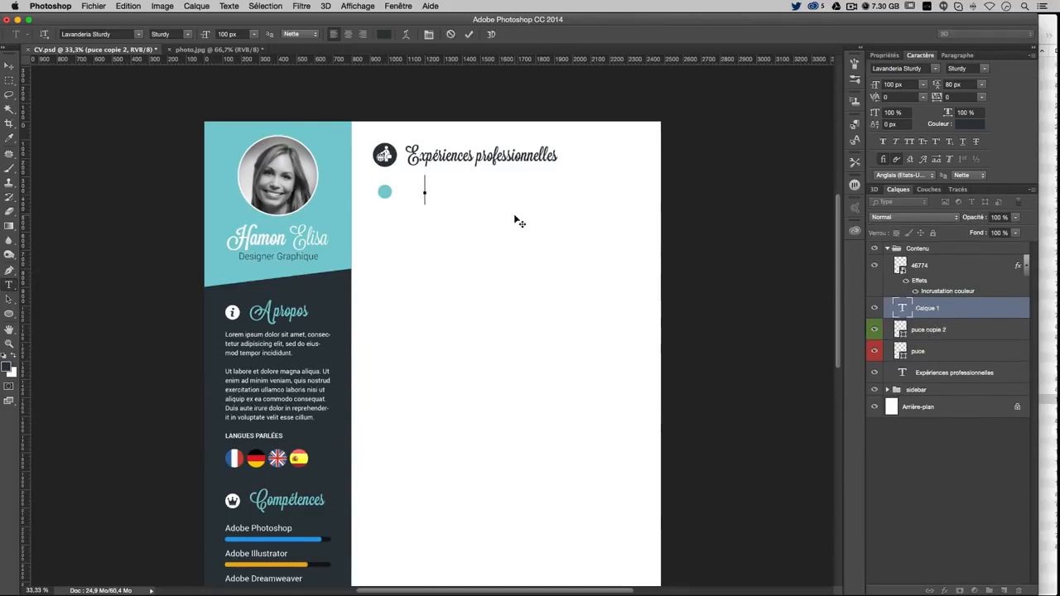
text(De)
key(ctrl+a)
click(918, 68)
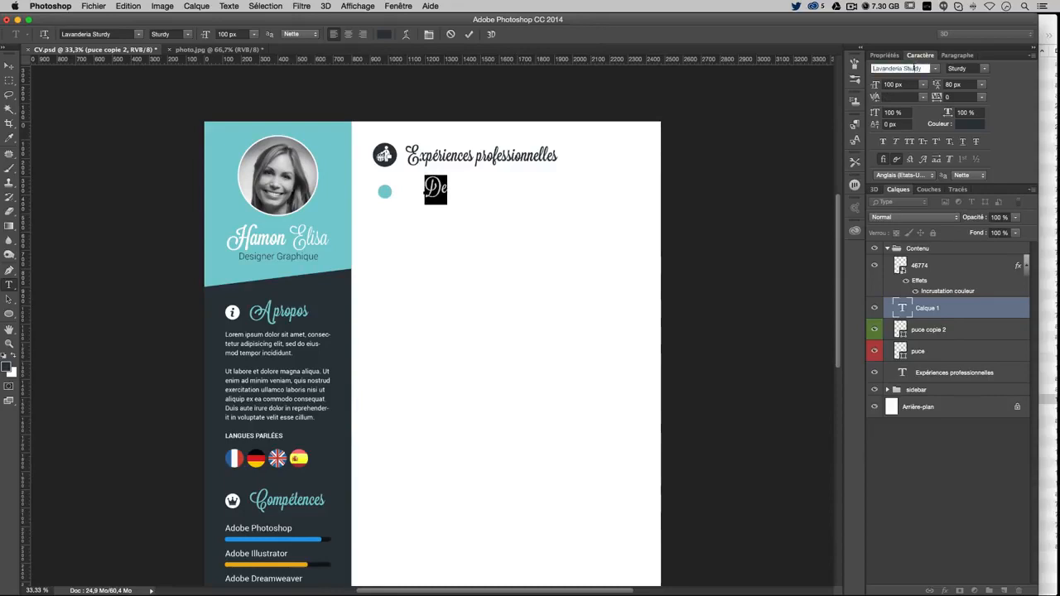
text(robo)
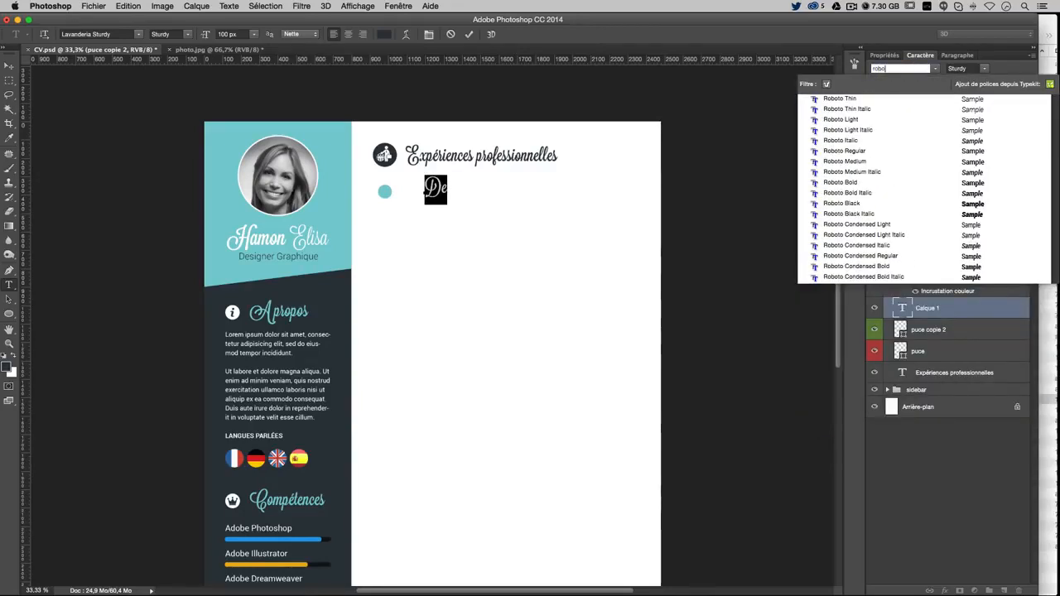
click(879, 204)
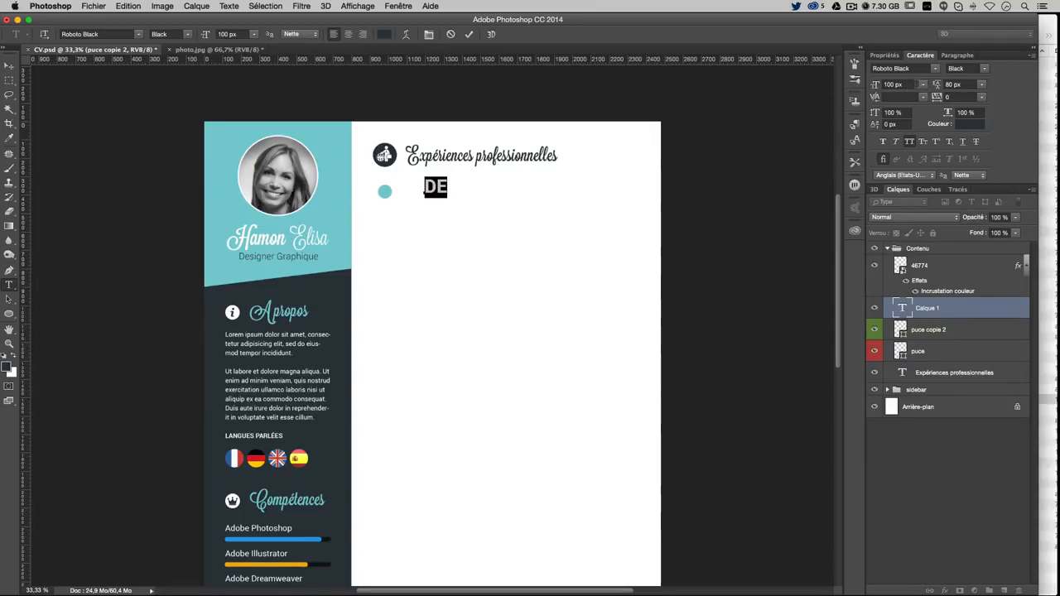
Set the text size to 60 px
click(899, 84)
text(6)
key(Return)
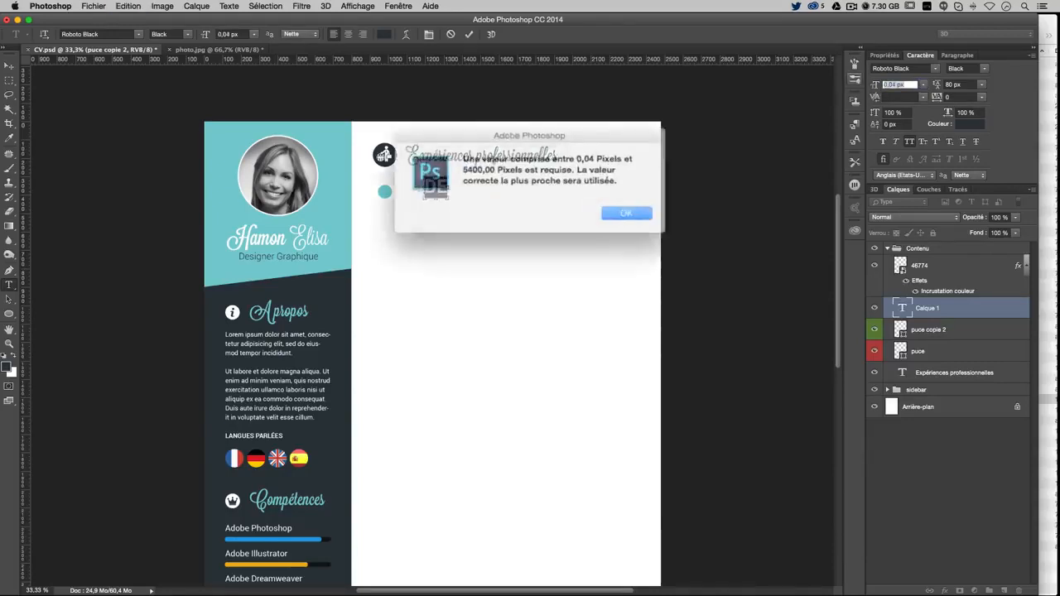
key(Return)
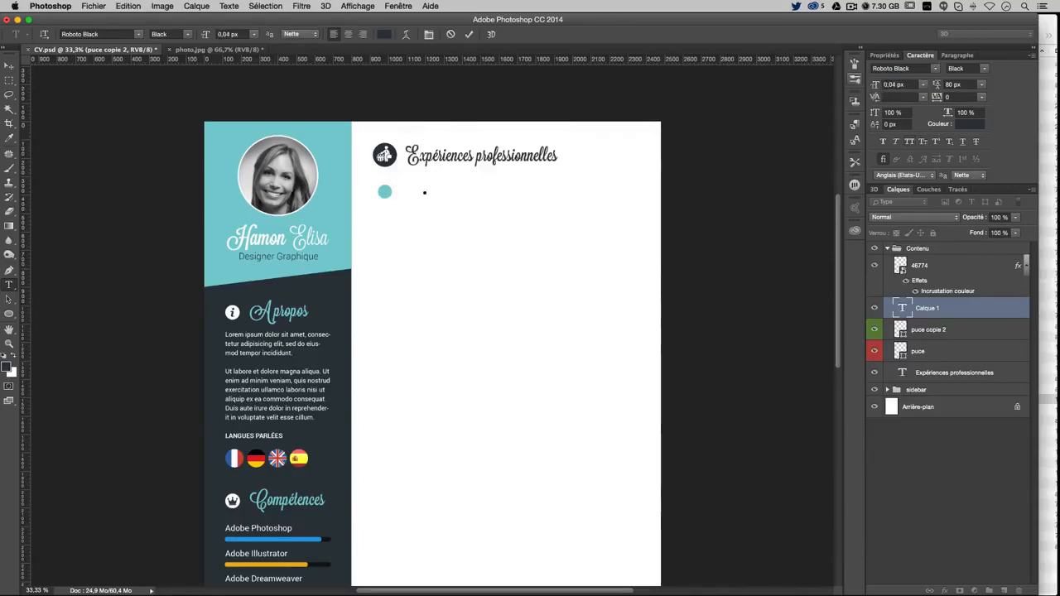
text(60)
key(Return)
click(903, 318)
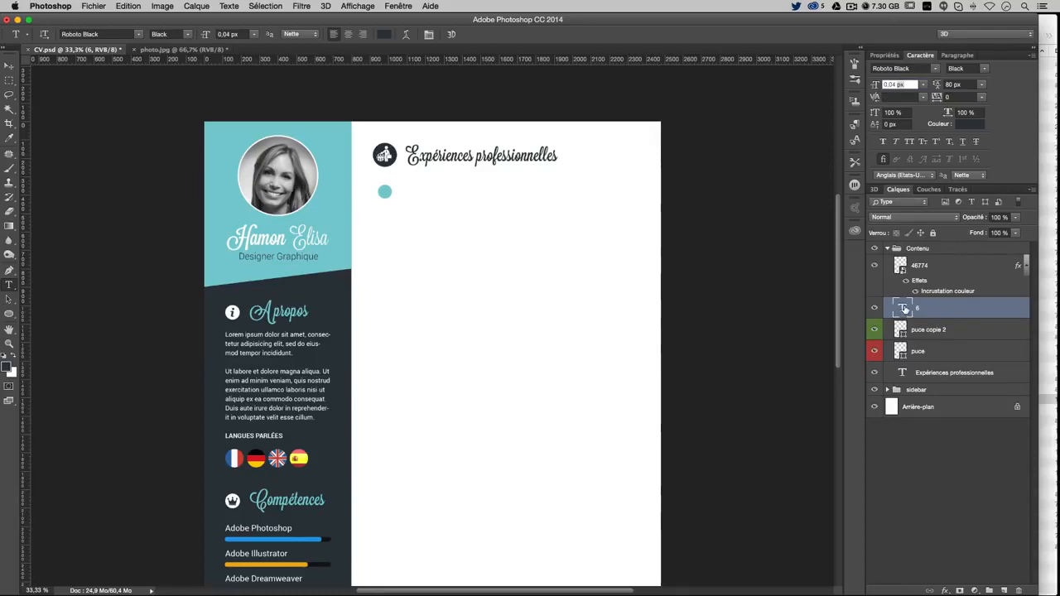
double_click(904, 308)
click(895, 85)
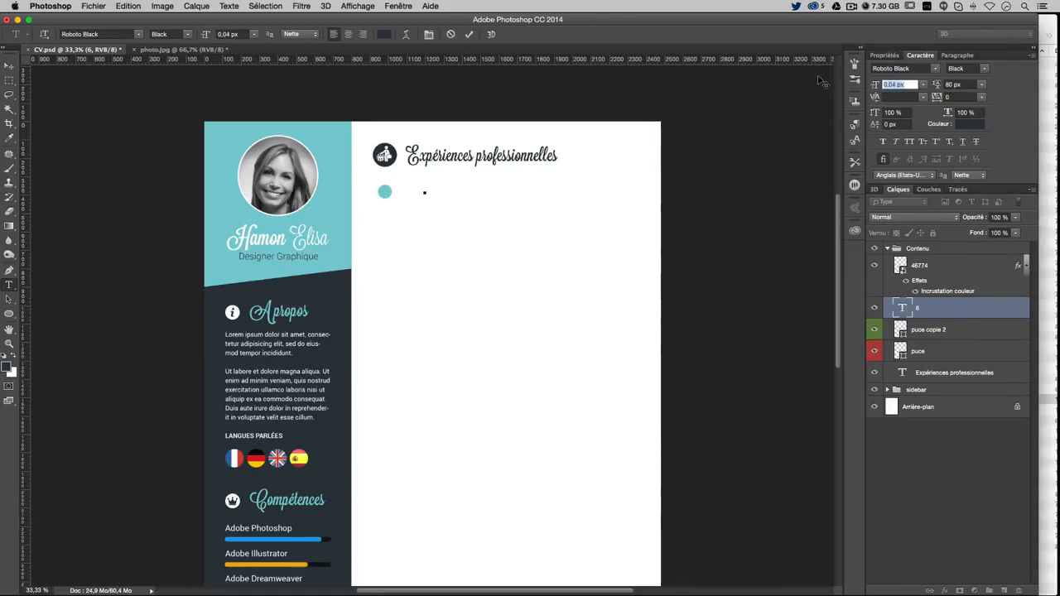
text(60)
key(Return)
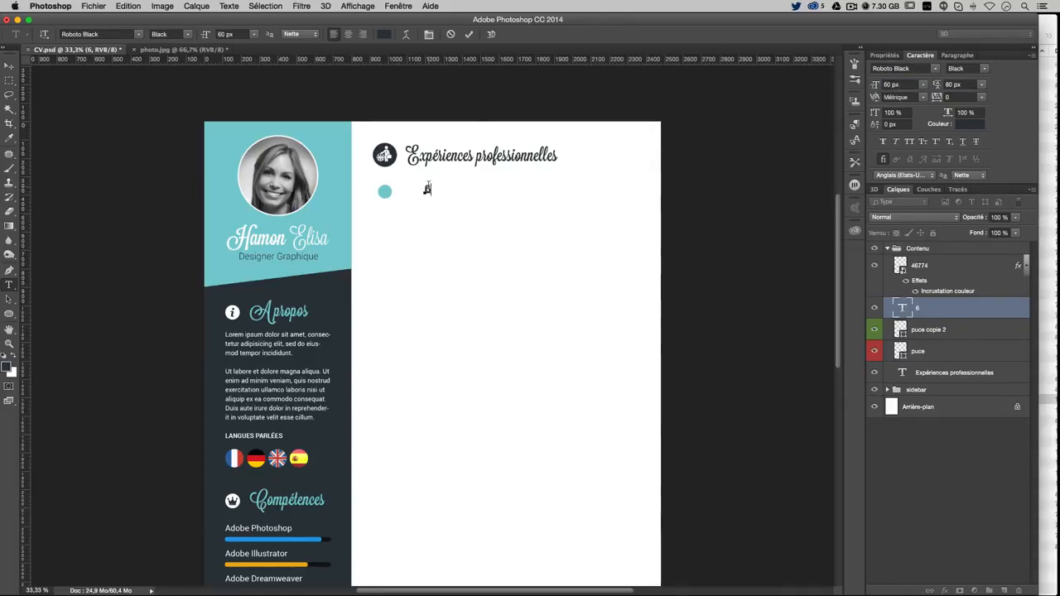
Type 'DESIGNER GRAPHIQUE WEB & PRINT' in All Caps
text(designer)
key(ctrl+a)
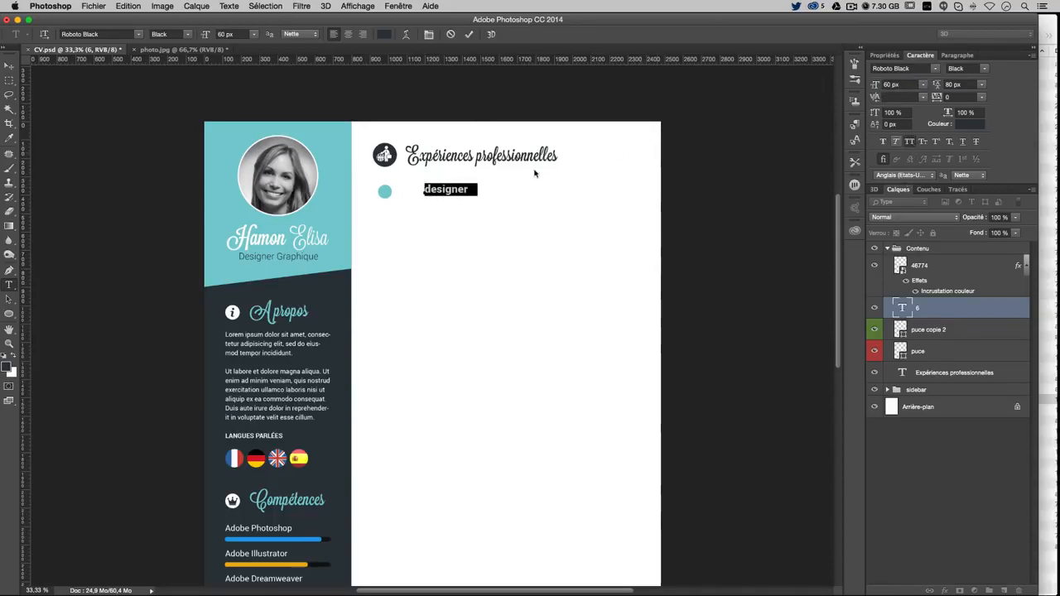
click(908, 140)
key(Right)
text(GR)
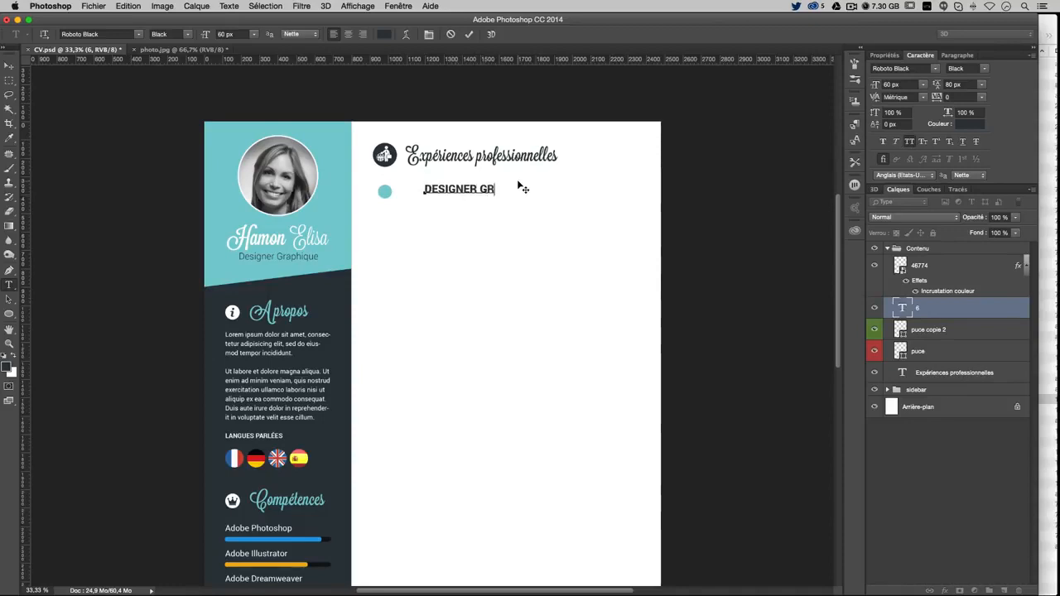
text(APHIQUE WEB & PRINT)
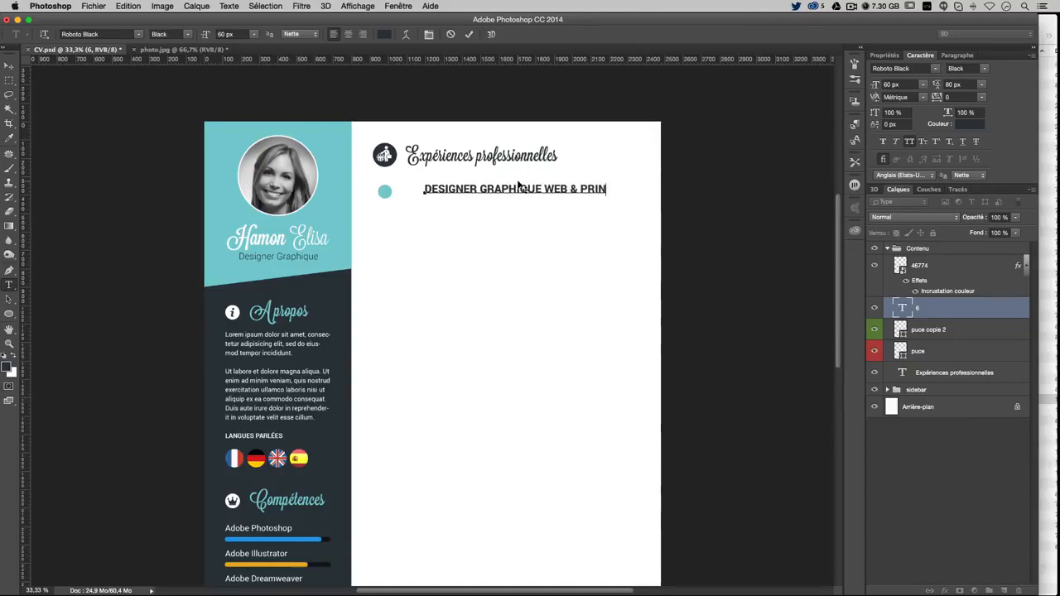
Move and nudge the job title into line with the teal bullet
click(8, 64)
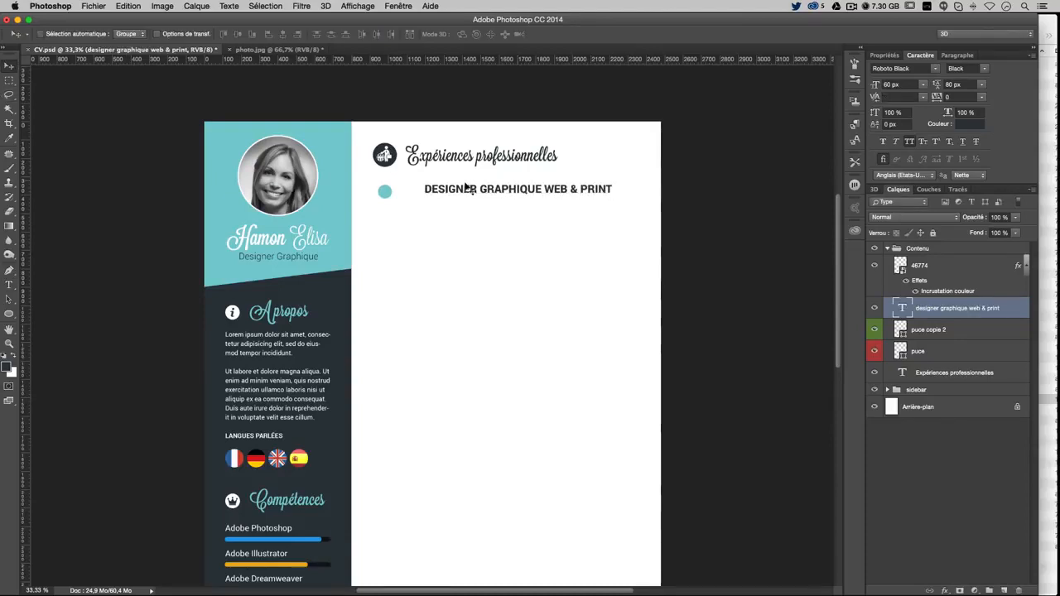
drag(511, 224, 437, 212)
key(Up)
key(Up)
key(Up)
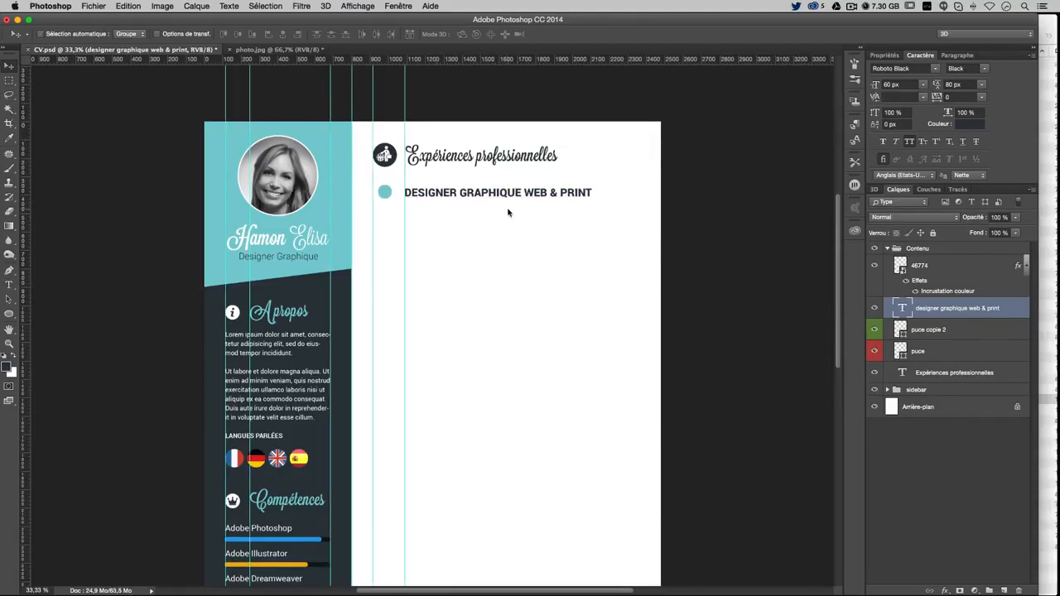
key(super+semicolon)
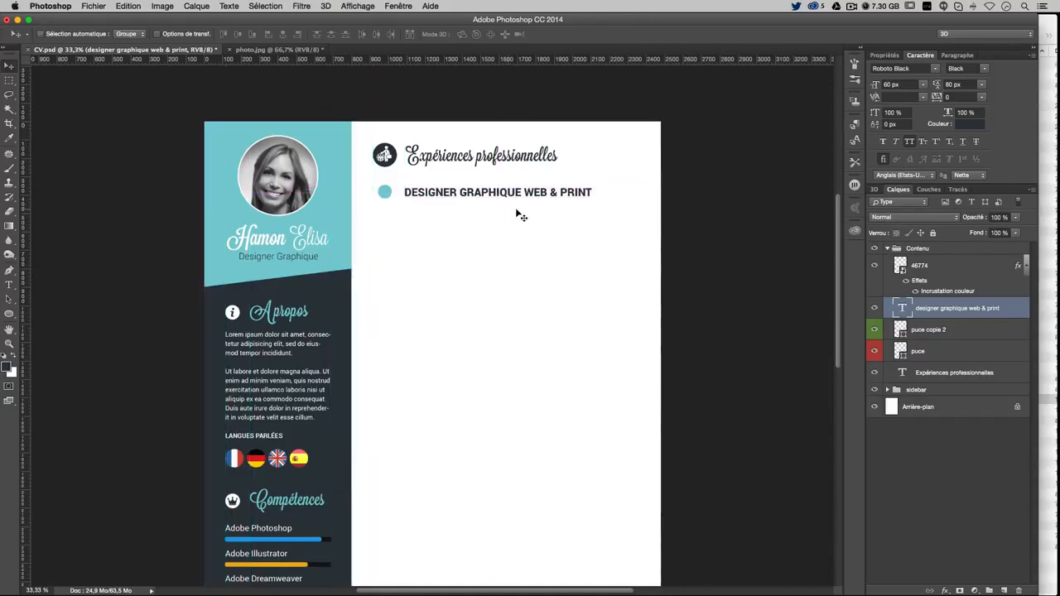
key(Up)
key(Right)
key(Up)
key(Up)
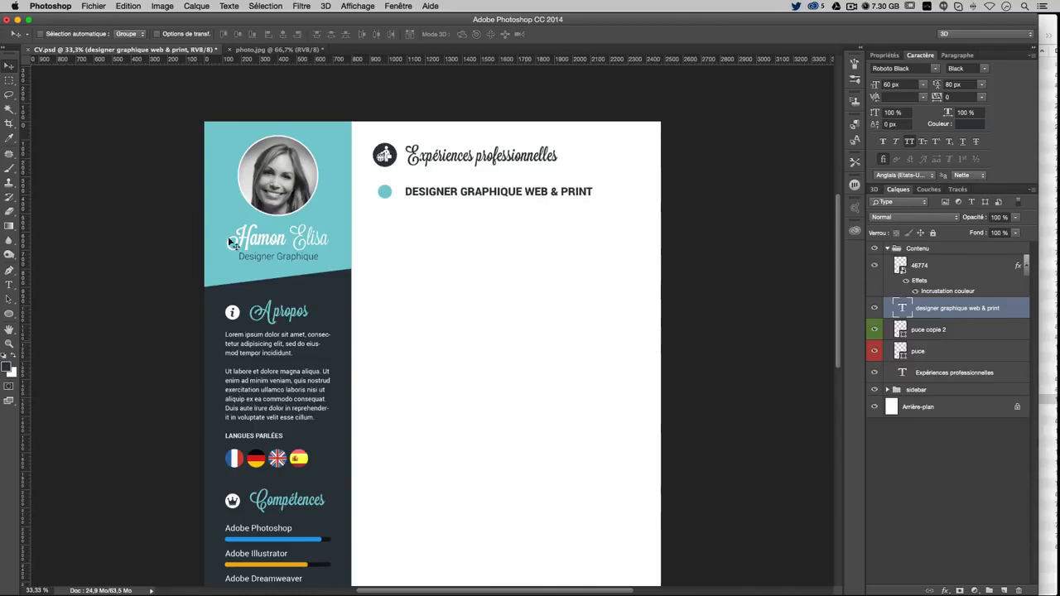
click(10, 285)
Add the company line COLLECTIF TEAM8 under the job title at 35 px
click(588, 193)
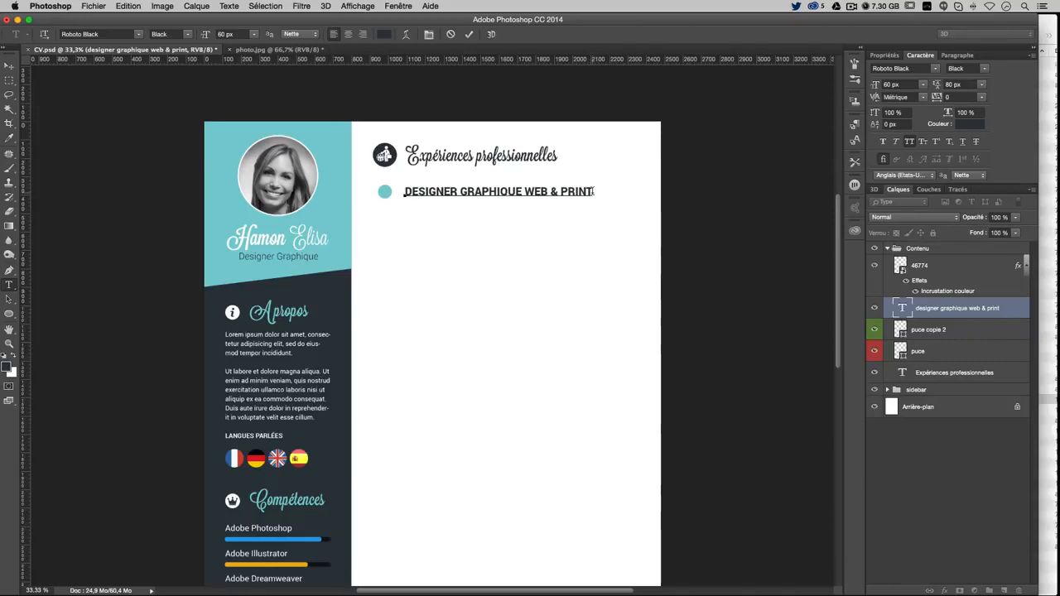
key(Return)
text(COLLECTIF TEAL)
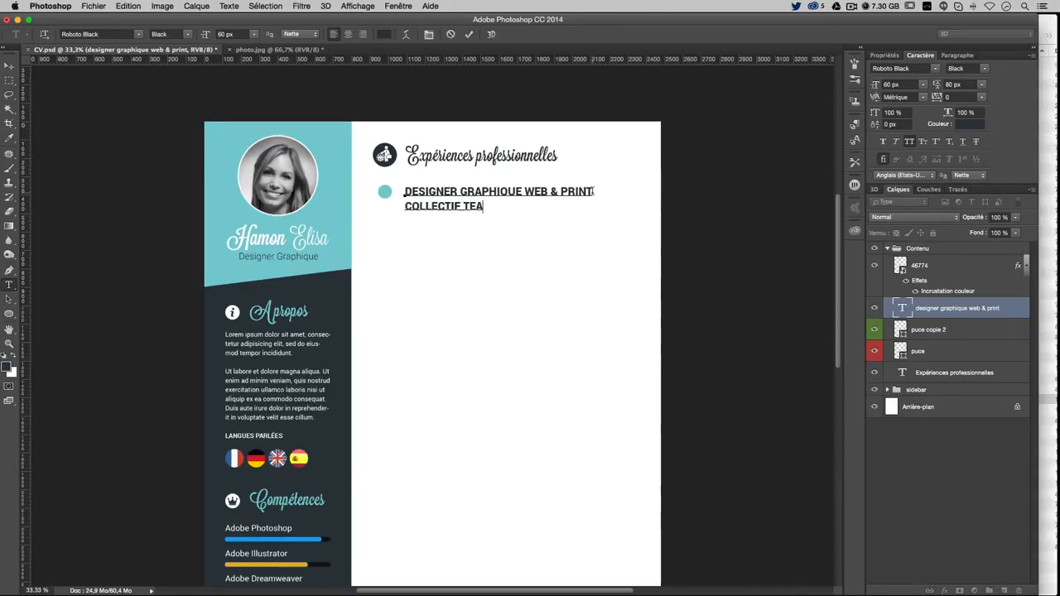
drag(502, 202, 373, 194)
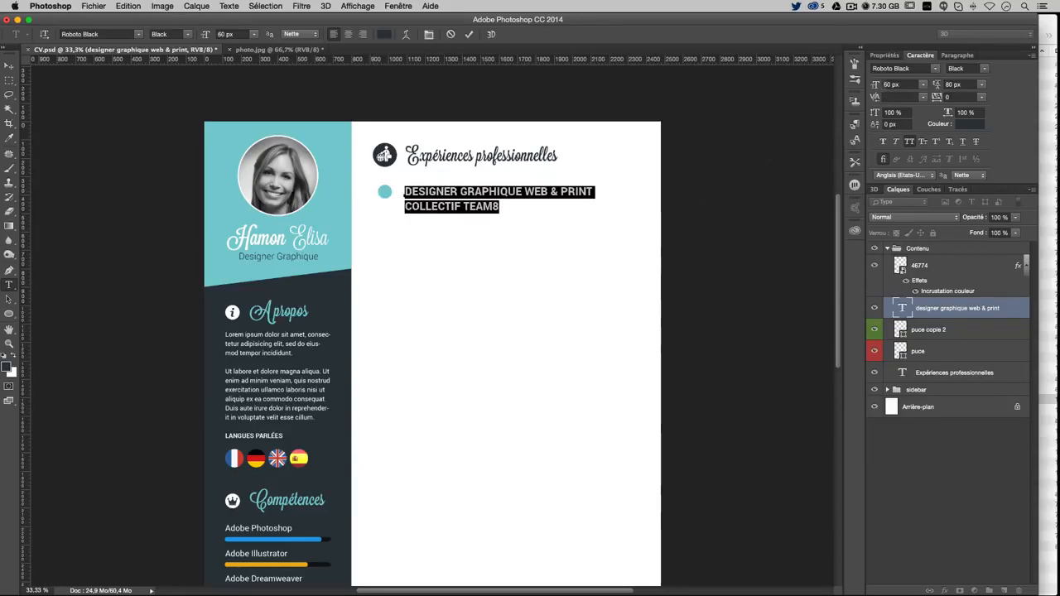
drag(913, 85, 834, 85)
drag(404, 206, 500, 207)
drag(899, 85, 737, 77)
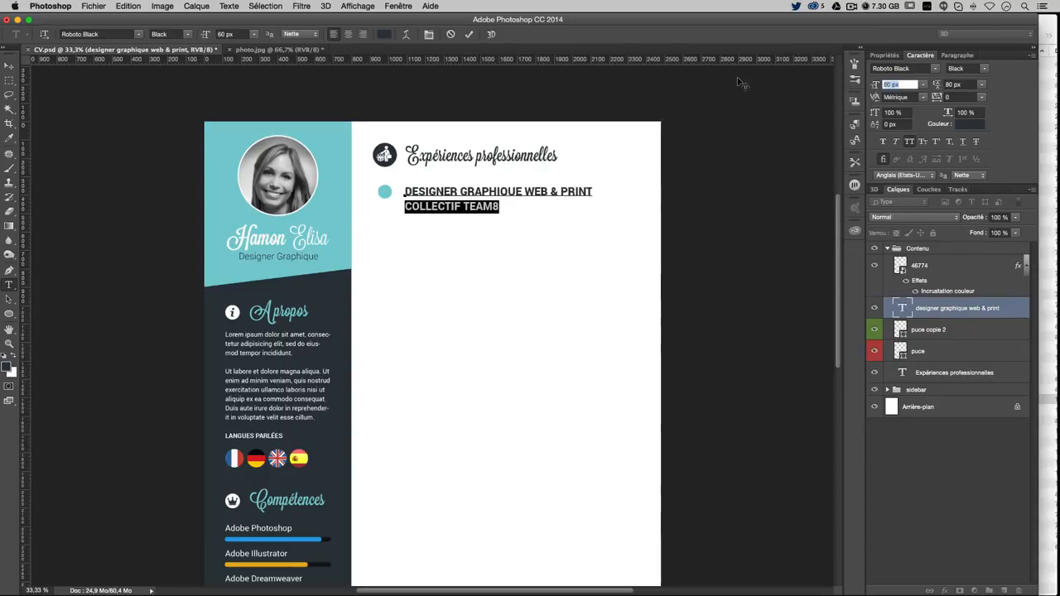
text(35)
key(Return)
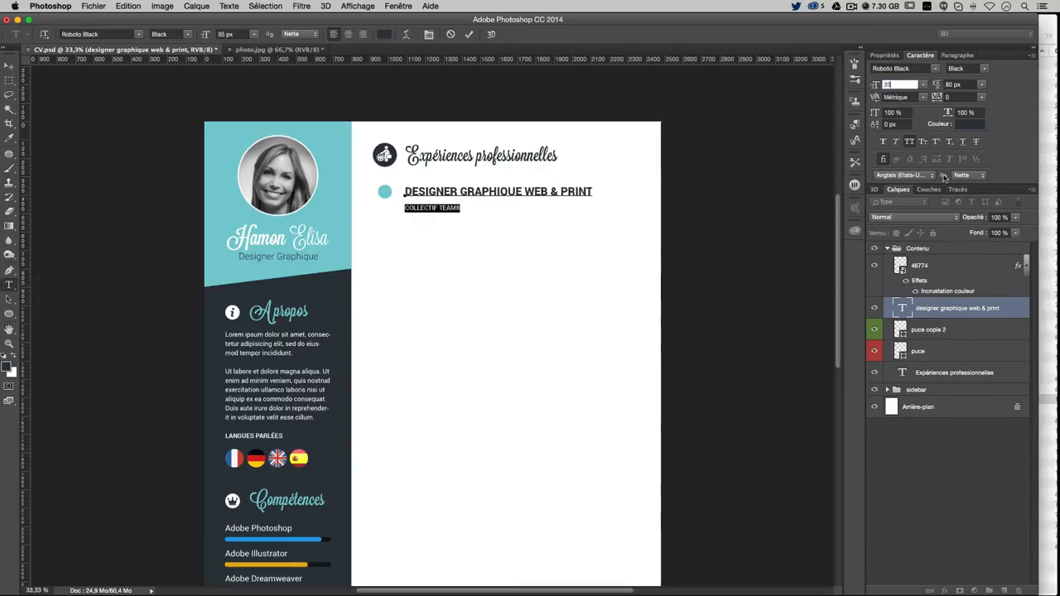
Colour the company line grey #777
click(966, 126)
drag(572, 250, 513, 251)
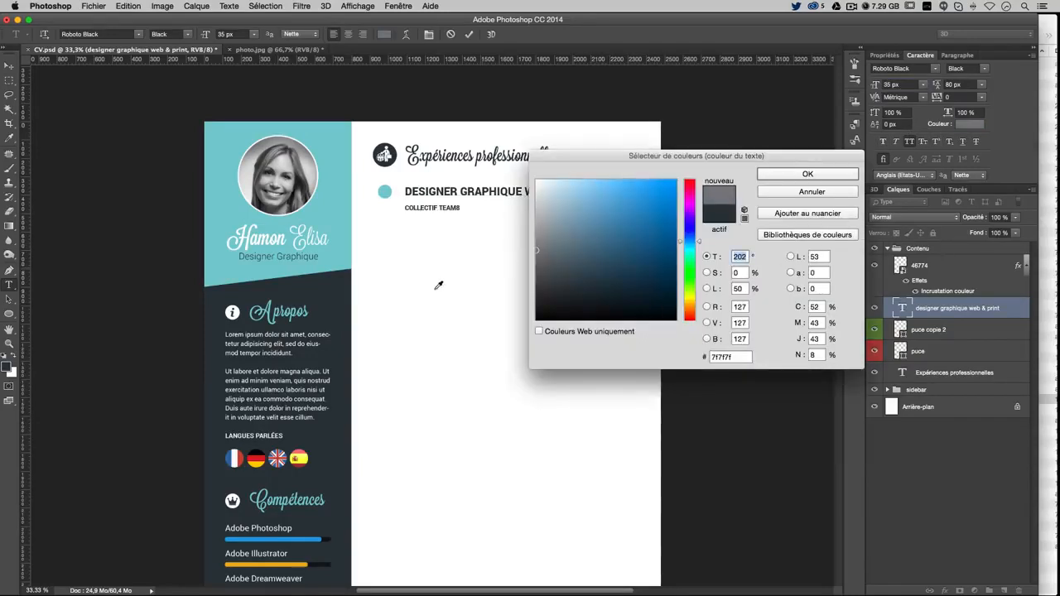
click(325, 305)
mouse_move(568, 287)
mouse_down()
mouse_move(571, 248)
mouse_move(521, 246)
mouse_up()
click(751, 357)
text(777)
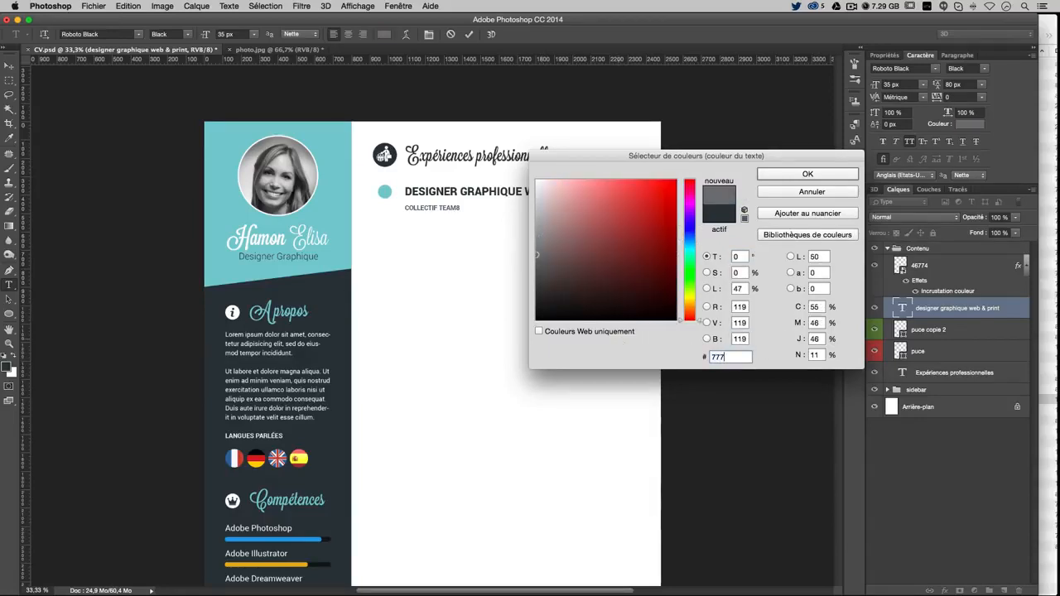
key(Return)
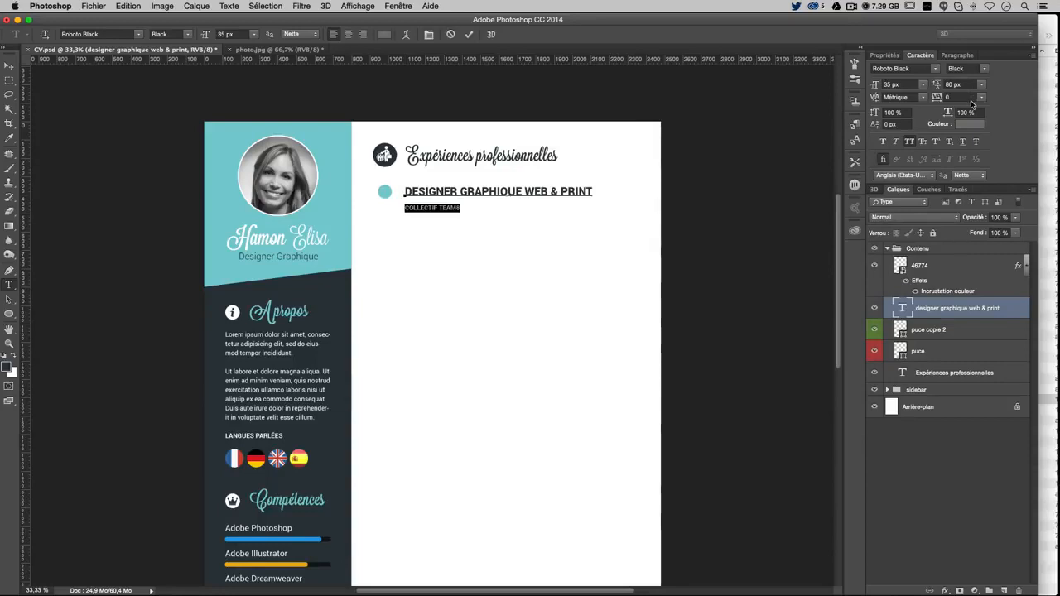
Set the company line's font style to Roboto Regular
click(986, 69)
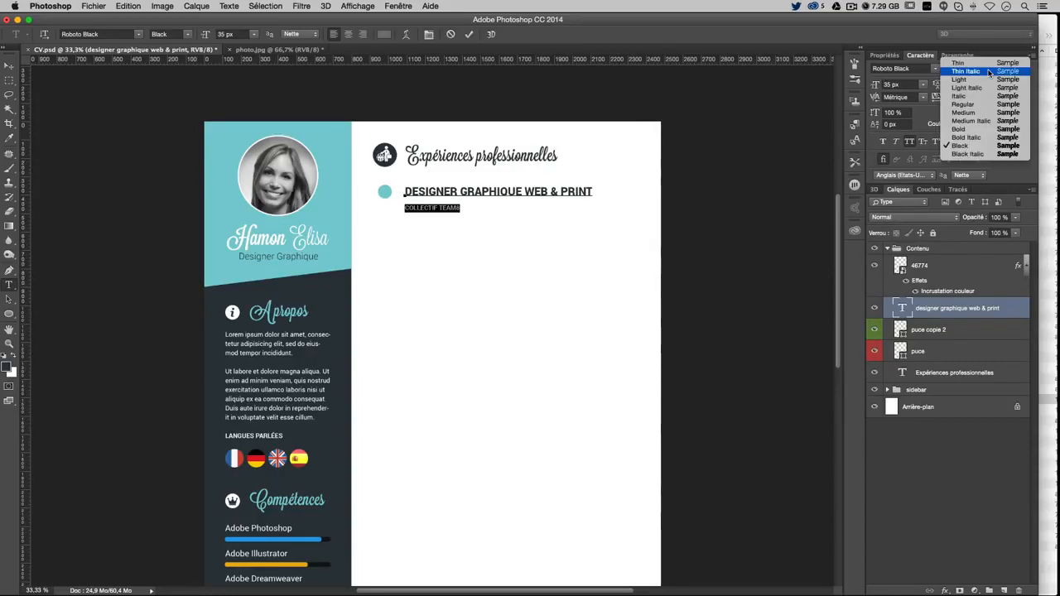
click(986, 104)
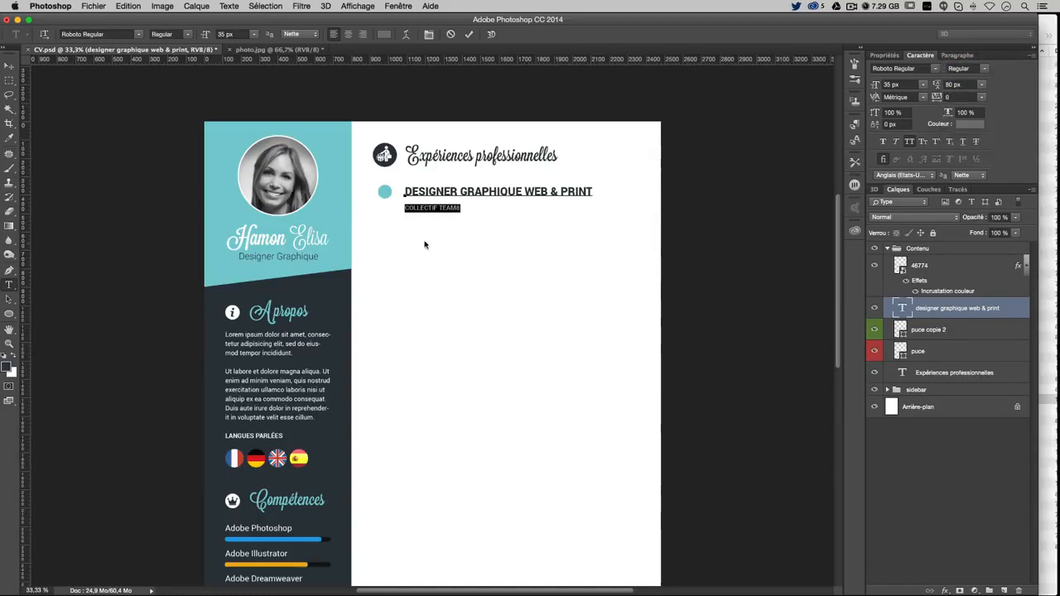
click(445, 207)
drag(461, 208, 404, 208)
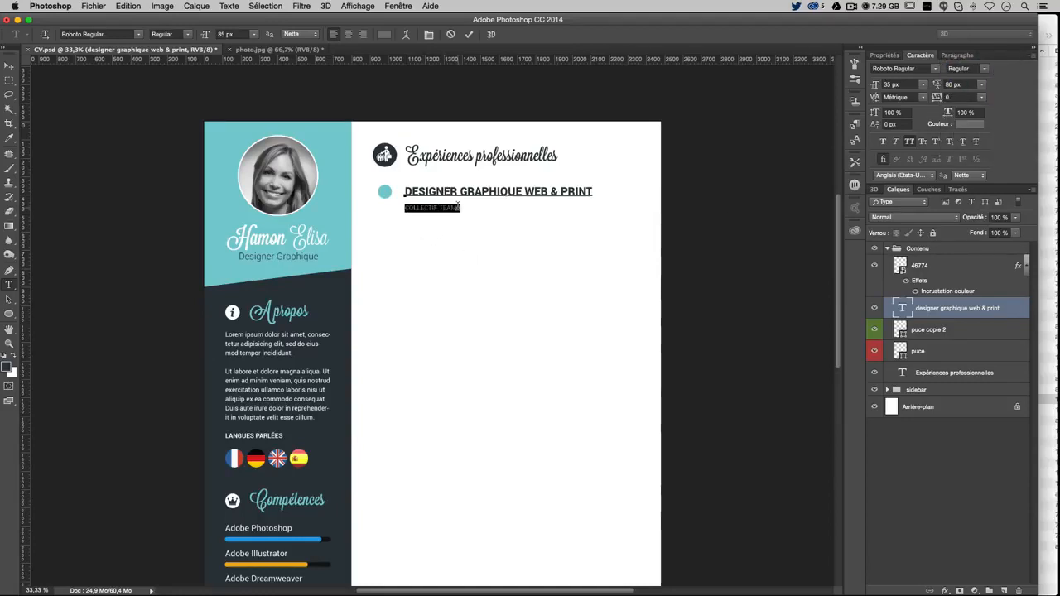
click(985, 68)
click(973, 80)
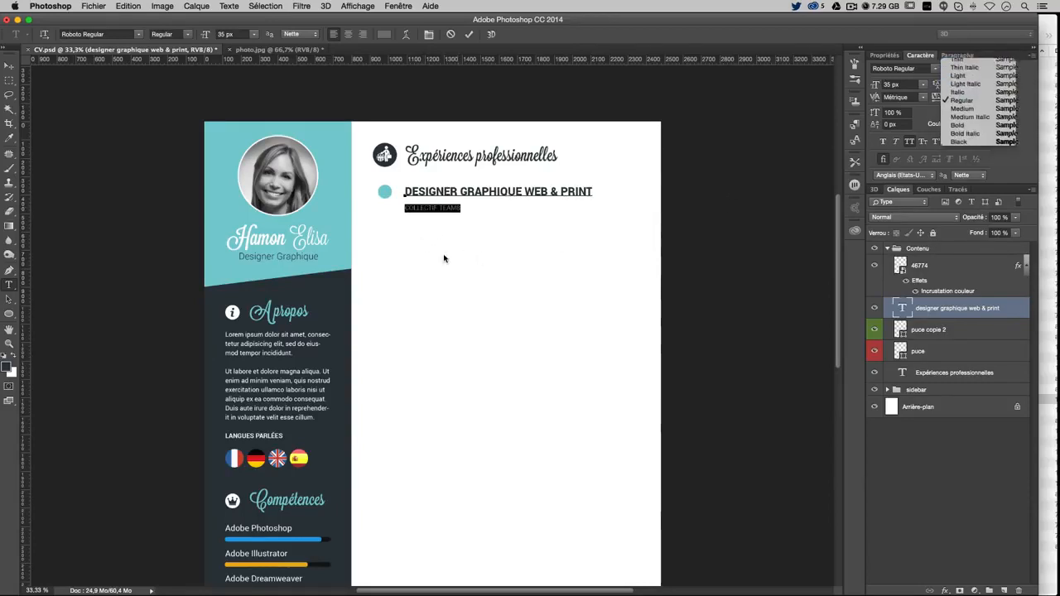
click(9, 63)
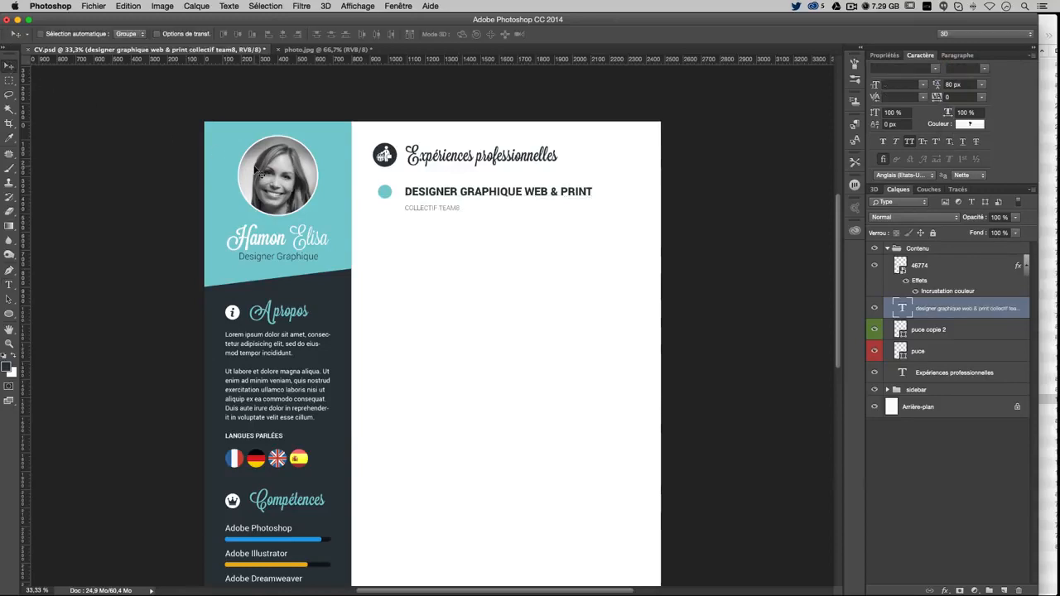
click(9, 285)
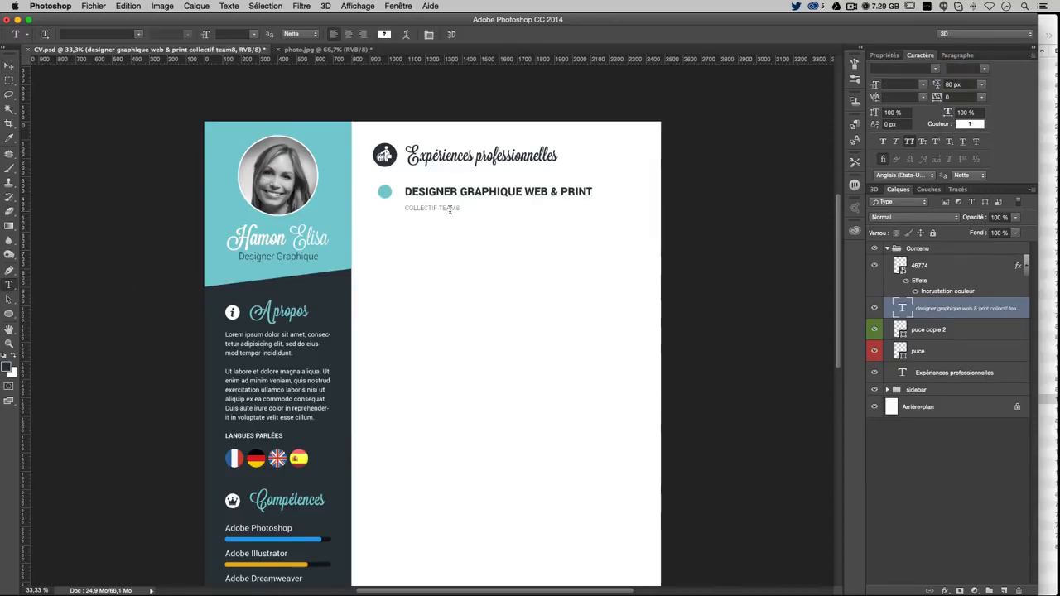
drag(461, 208, 404, 208)
click(965, 67)
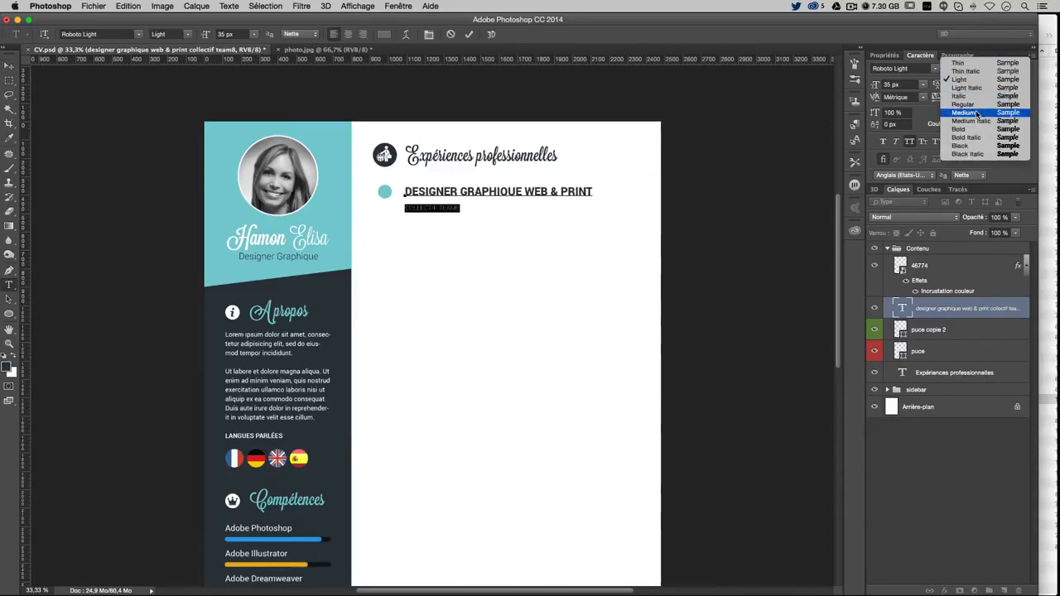
click(961, 102)
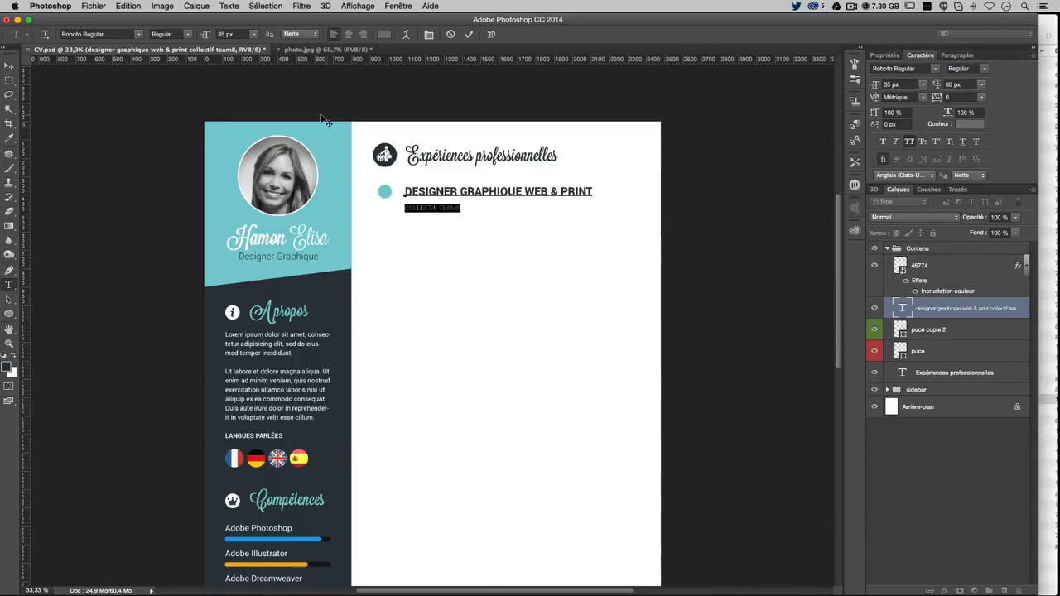
click(9, 66)
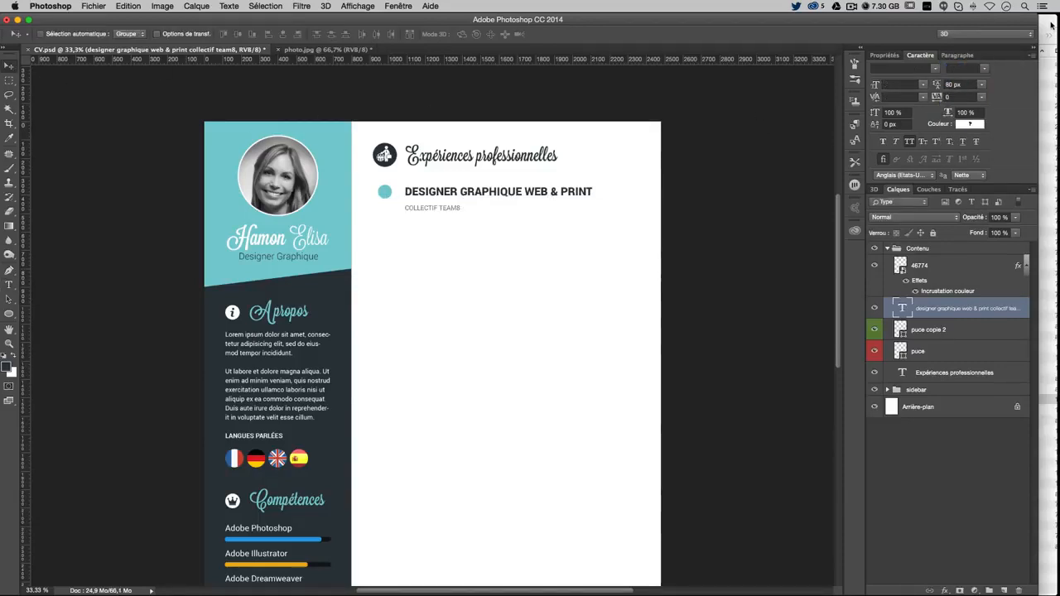
Place the 48780 building icon file into the CV
click(1052, 25)
click(927, 349)
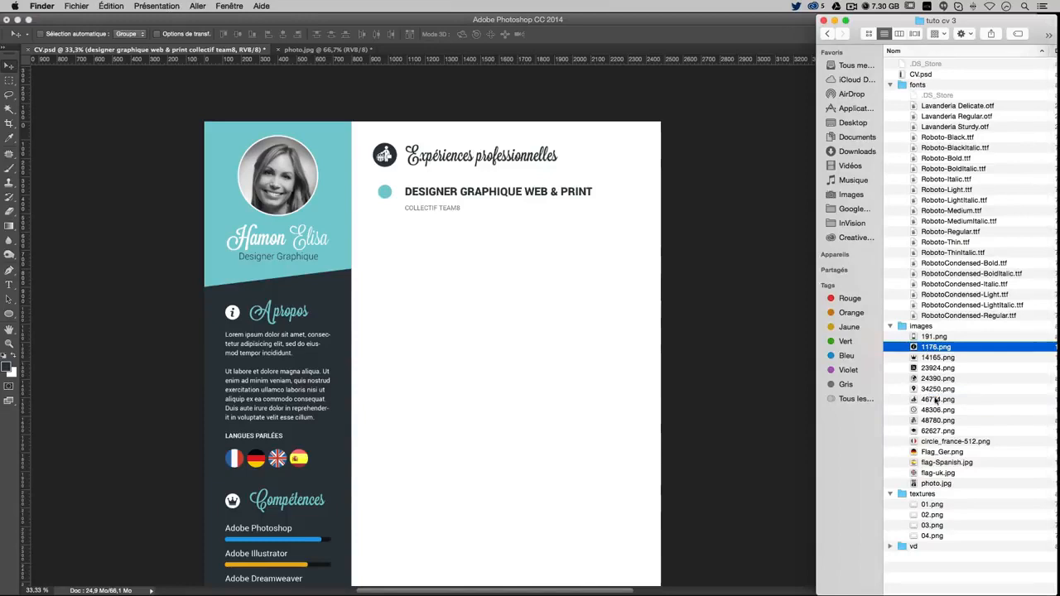
click(930, 420)
drag(940, 424, 422, 220)
key(Return)
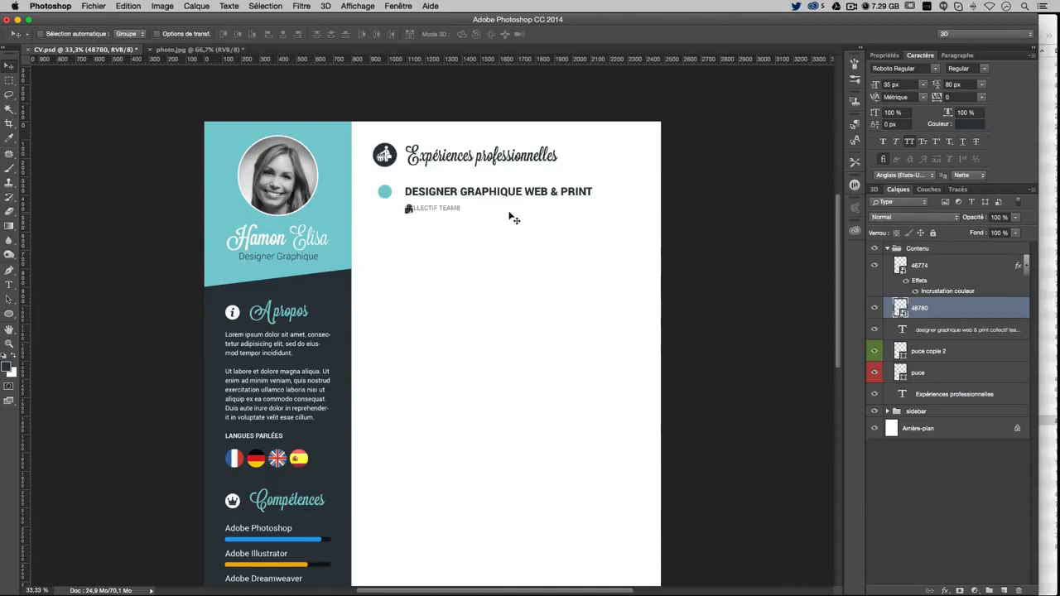
Pick out the job title text layer and select its text
right_click(537, 209)
click(611, 193)
right_click(611, 194)
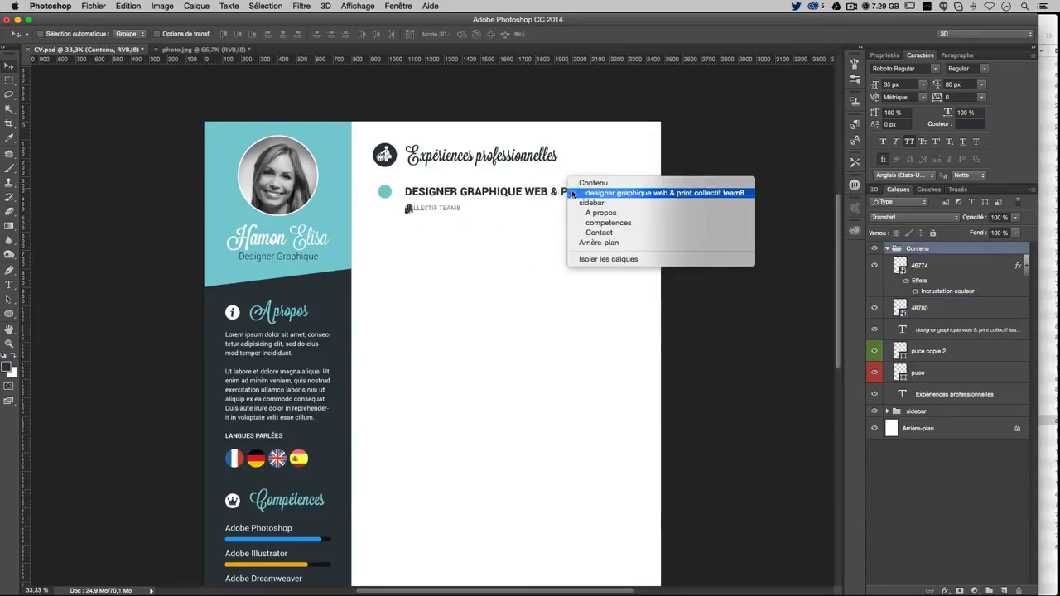
click(630, 193)
double_click(903, 329)
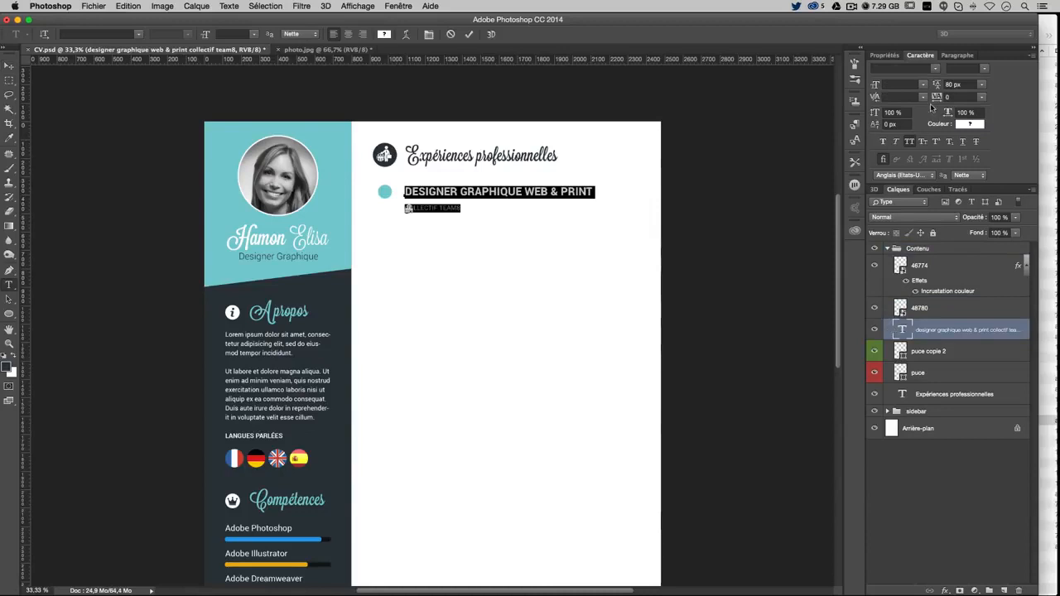
click(15, 65)
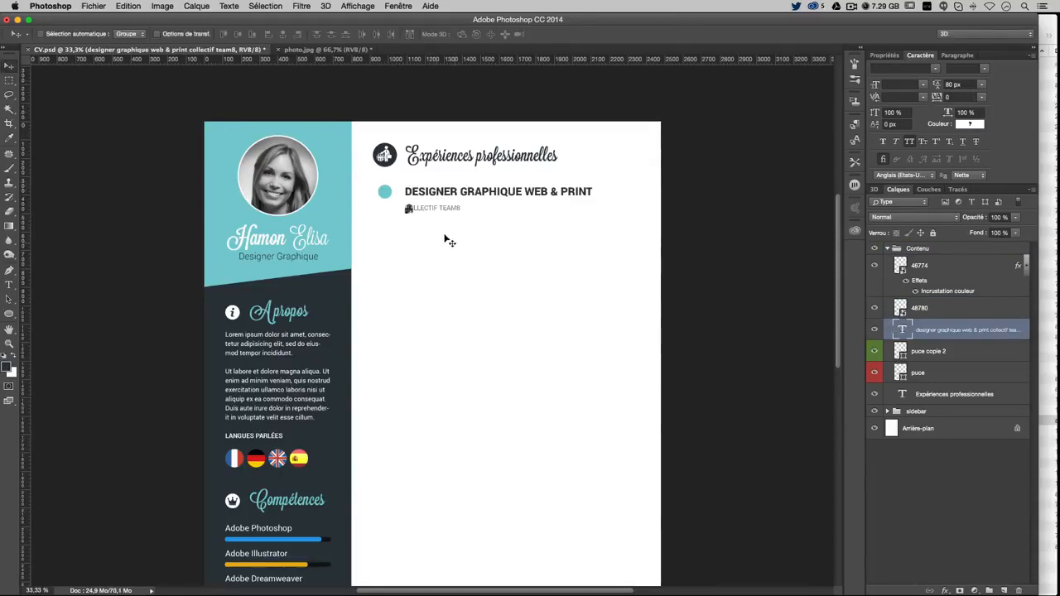
Select icon layer 48780 and add leading space before COLLECTIF TEAM8
right_click(408, 211)
click(439, 215)
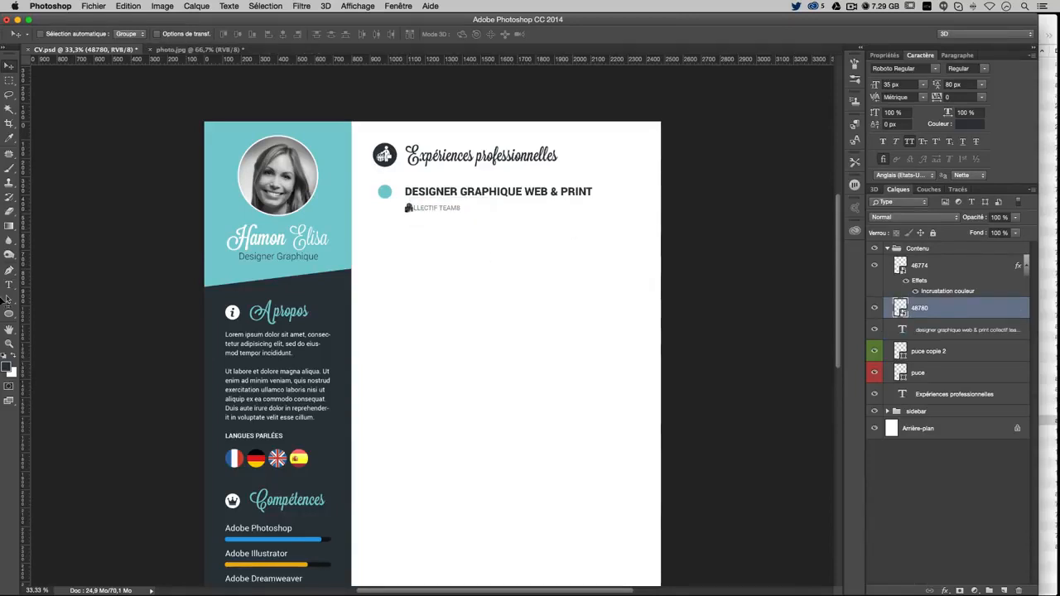
click(9, 284)
click(414, 209)
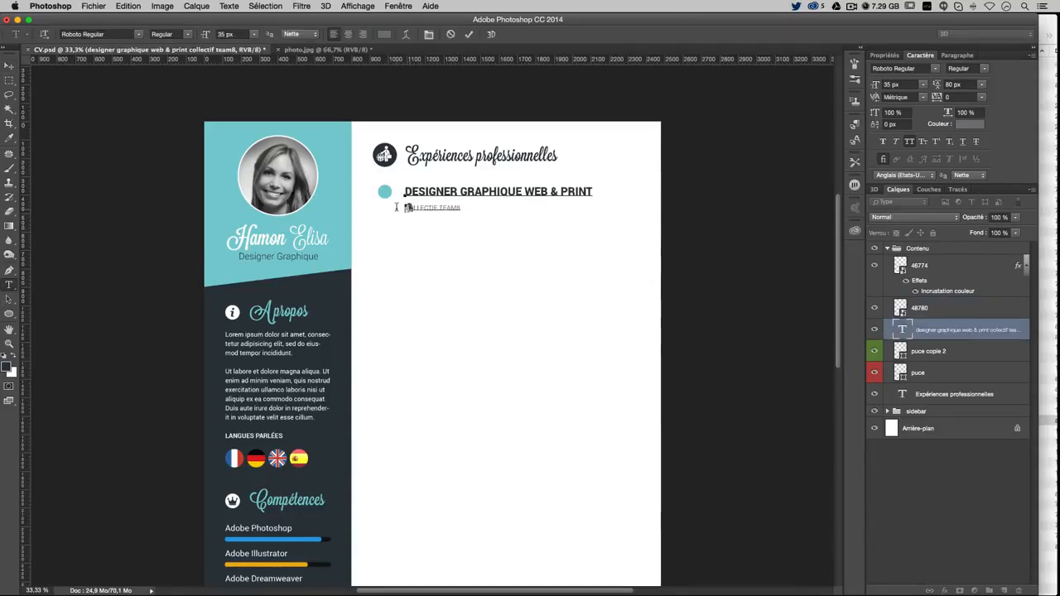
triple_click(406, 206)
click(412, 206)
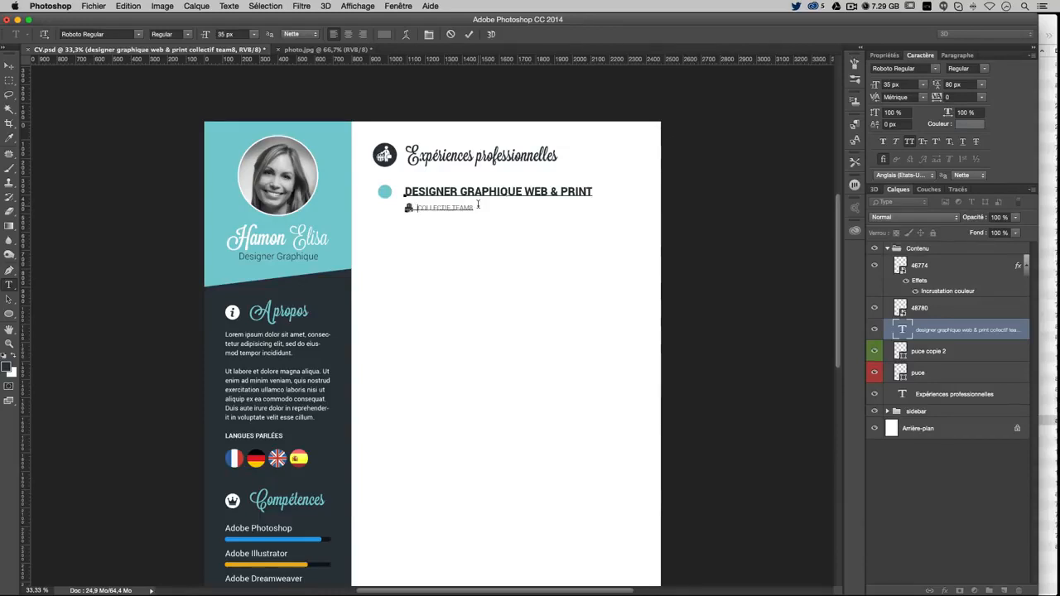
click(9, 65)
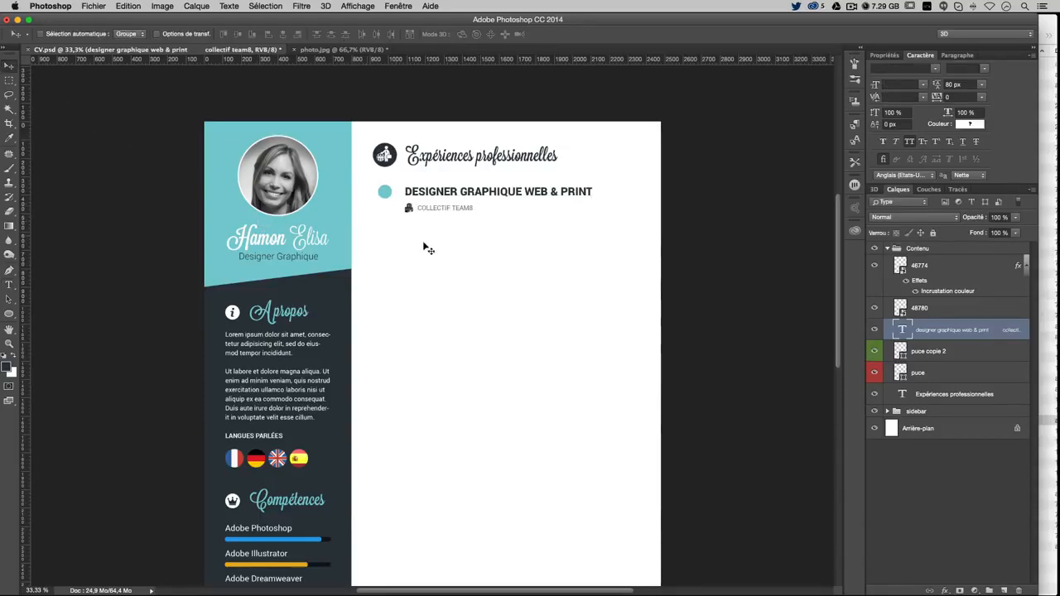
Give layer 48780 a grey #777777 Color Overlay
click(924, 308)
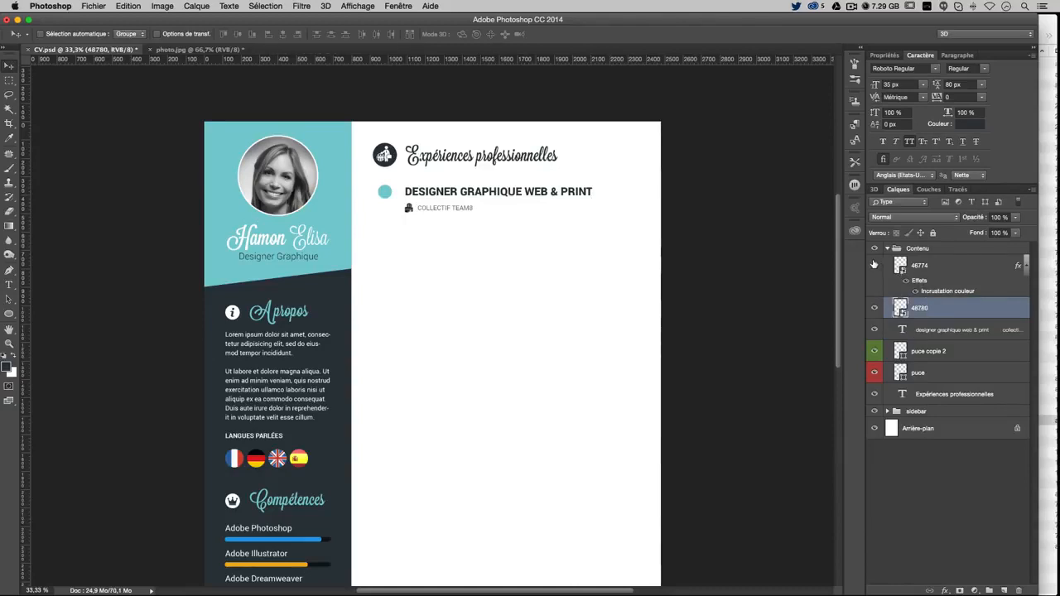
double_click(954, 313)
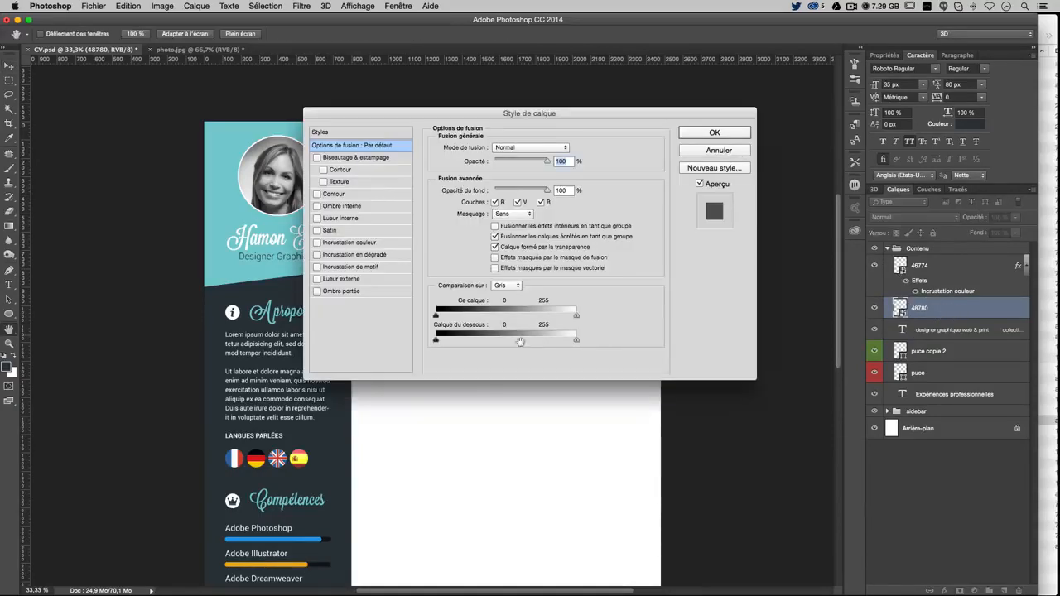
click(348, 242)
click(571, 148)
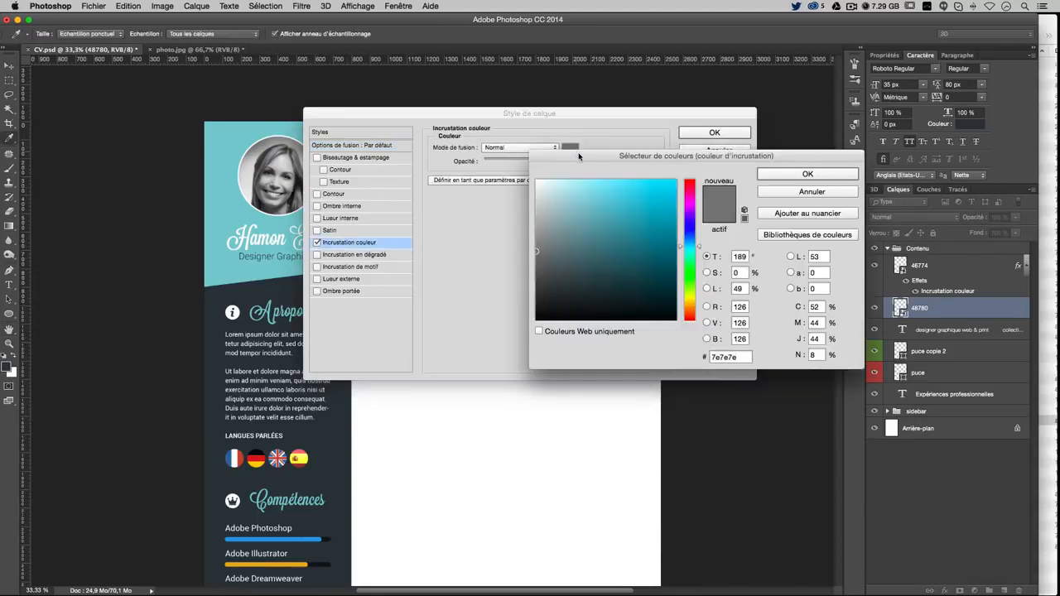
drag(739, 357, 605, 340)
text(777)
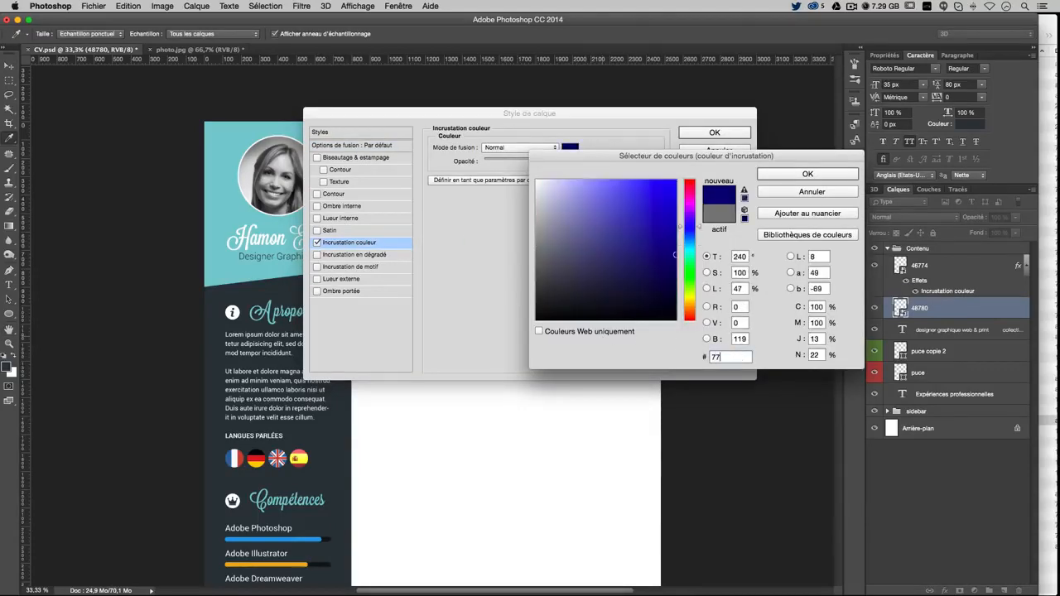
key(Return)
key(Return)
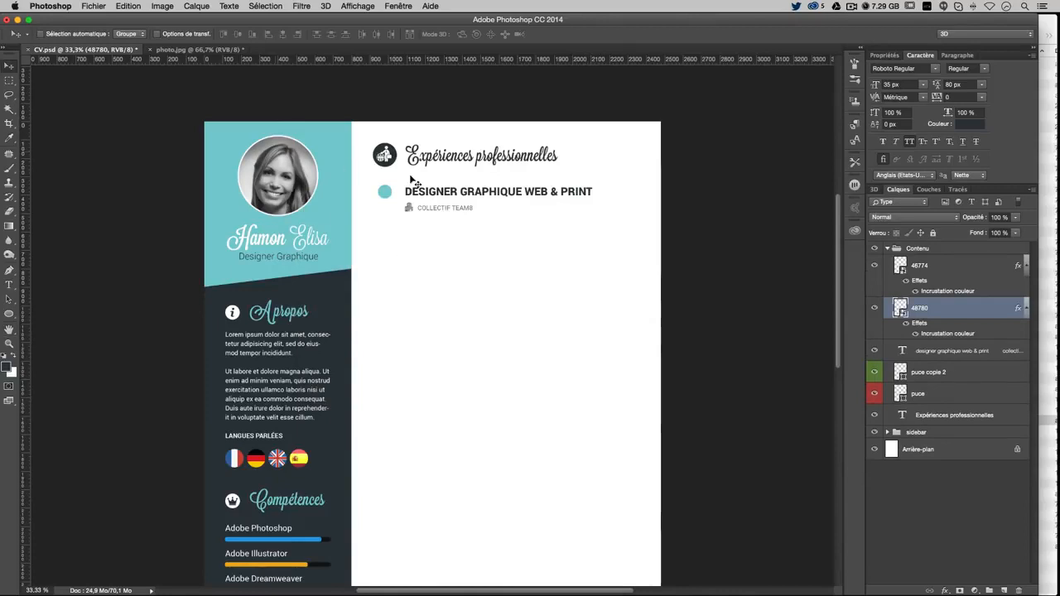
Edit the company line again and commit the change
click(8, 283)
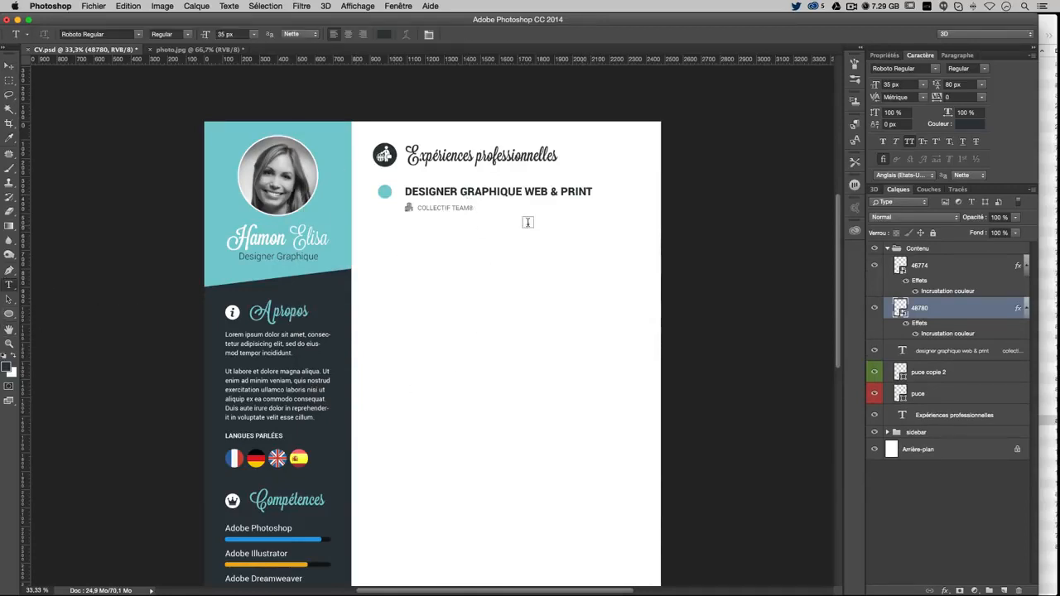
click(469, 208)
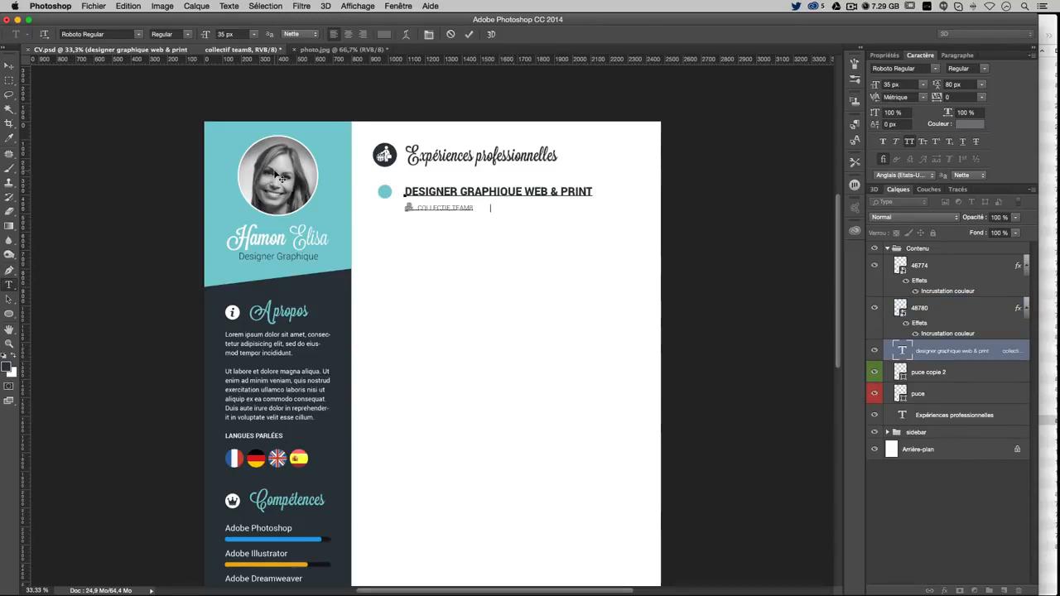
click(8, 65)
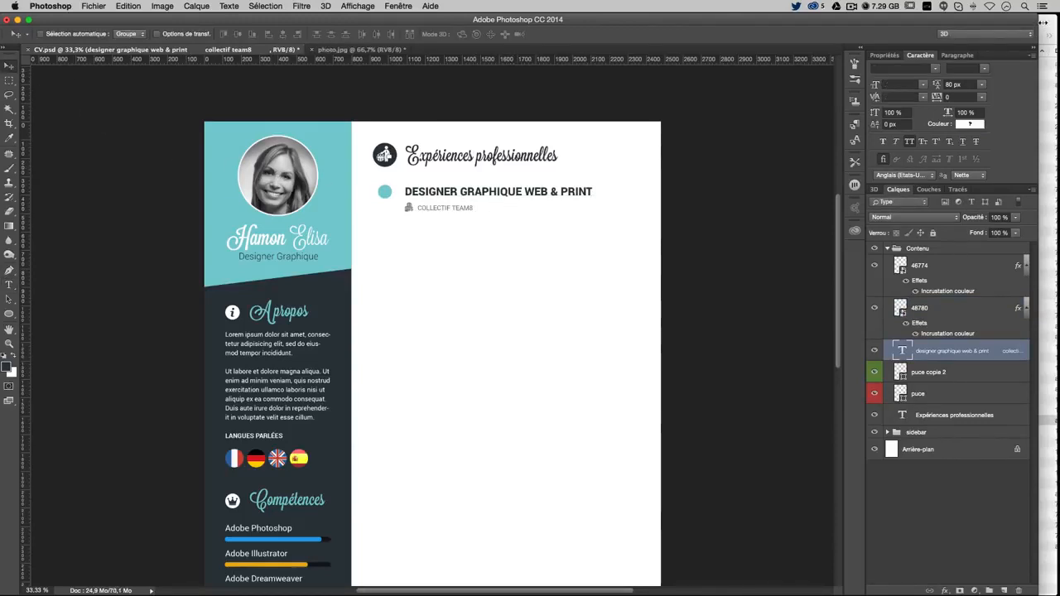
Place the 48306.png clock icon, scale it to 118×118 px, and move it beside COLLECTIF TEAM8
click(1047, 25)
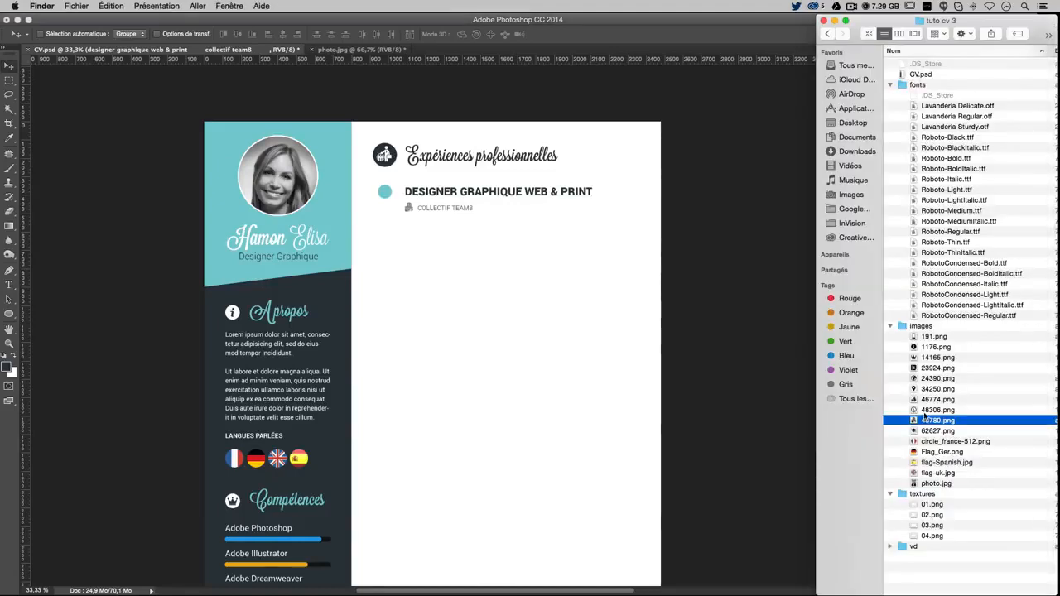
drag(926, 411, 535, 330)
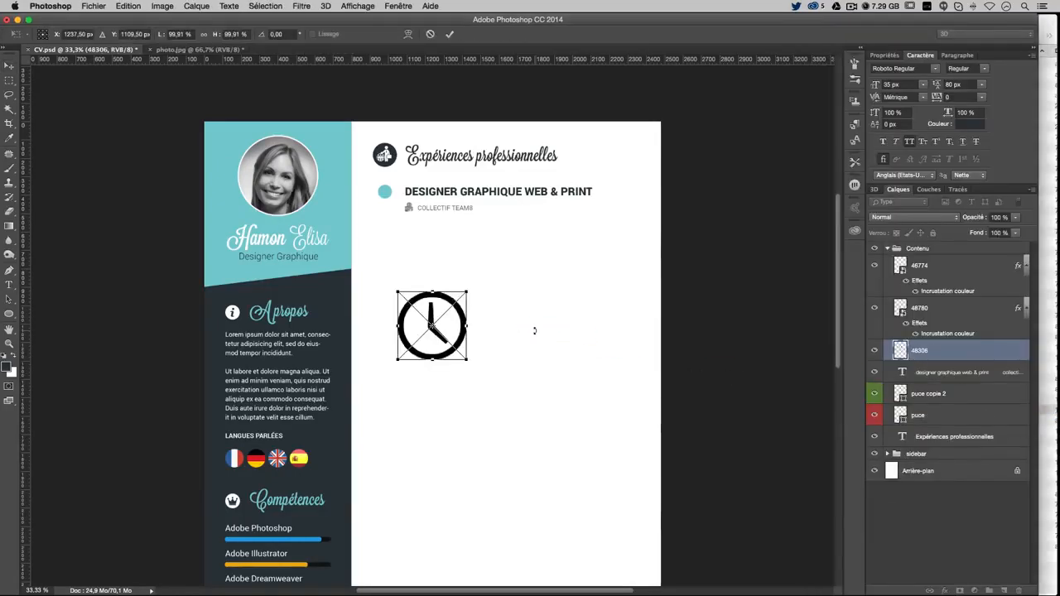
drag(467, 360, 418, 289)
key(Return)
drag(477, 351, 560, 259)
Tint the clock icon with a Color Overlay, hex value 000777
double_click(997, 358)
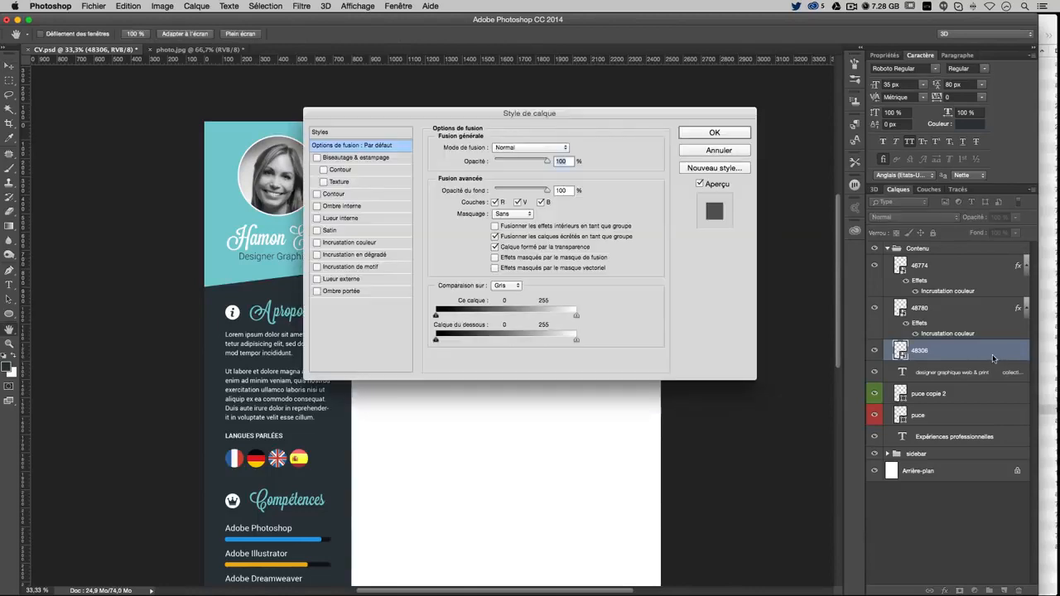
click(335, 243)
click(570, 148)
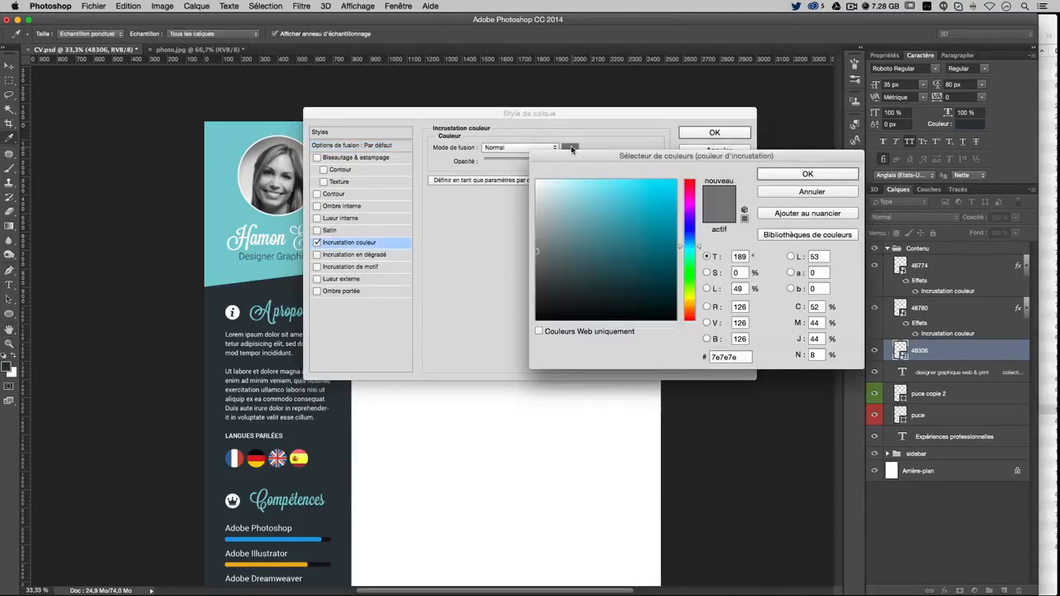
double_click(724, 357)
text(000777)
key(Return)
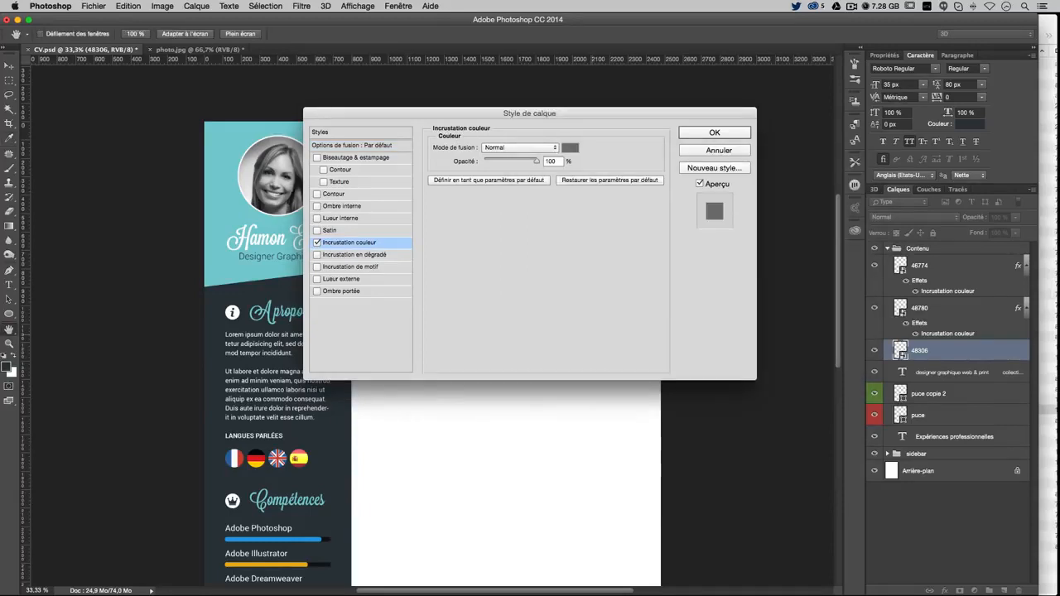
key(Return)
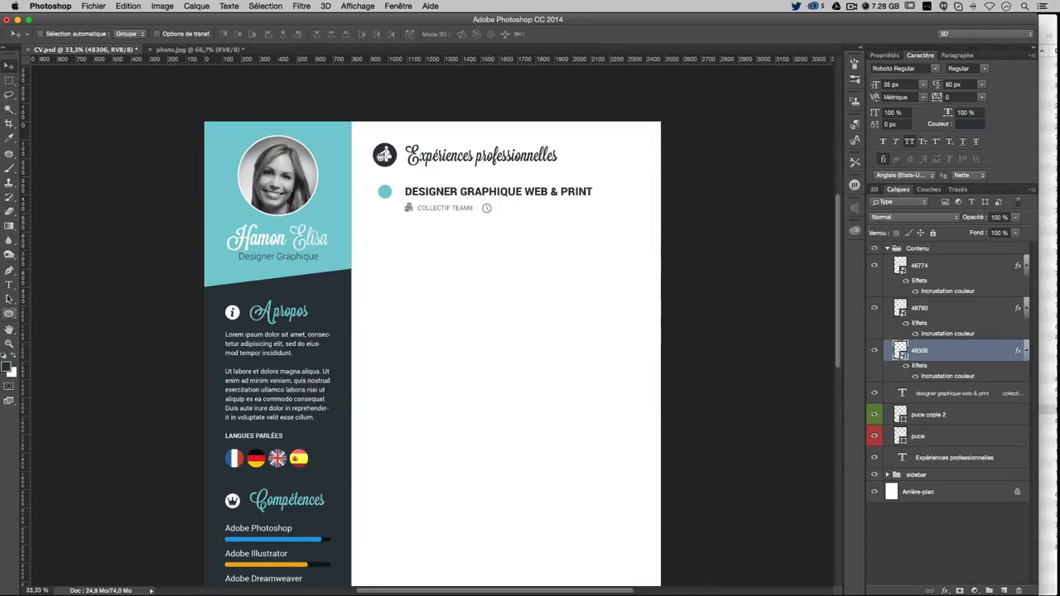
Put the text cursor after the clock icon on the company line
click(9, 285)
click(464, 208)
click(476, 207)
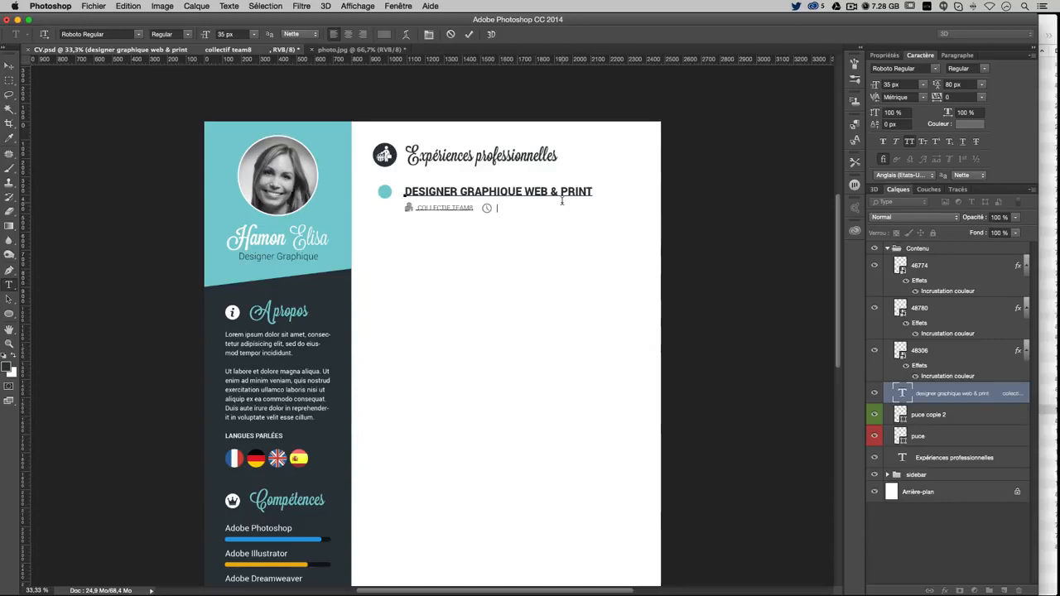
Type DEPUIS JANVIER 2010 after the clock icon and commit the company line
text(de)
click(8, 63)
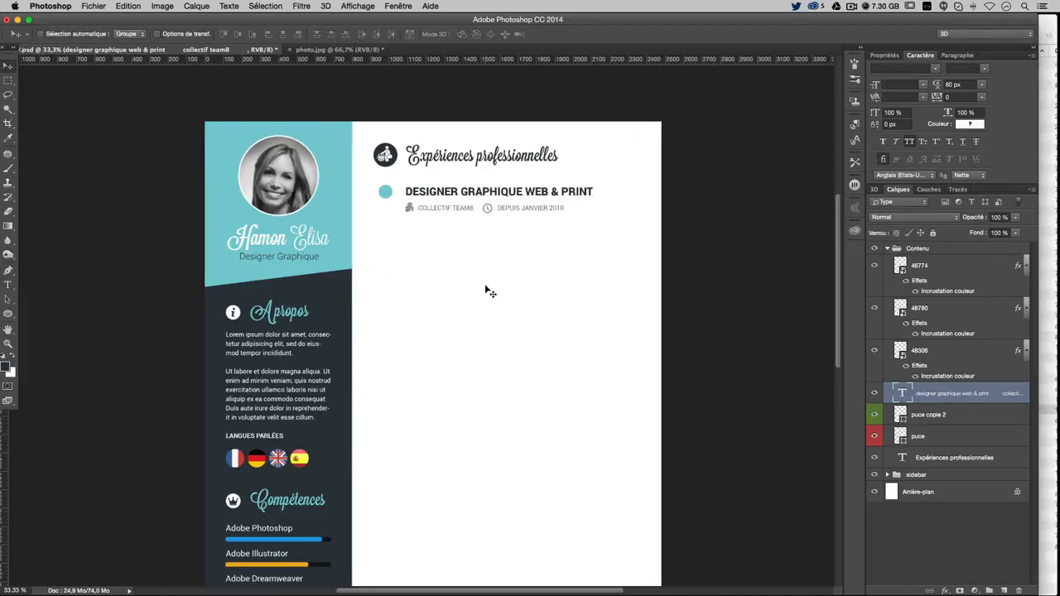
scroll(585, 318, up, 1)
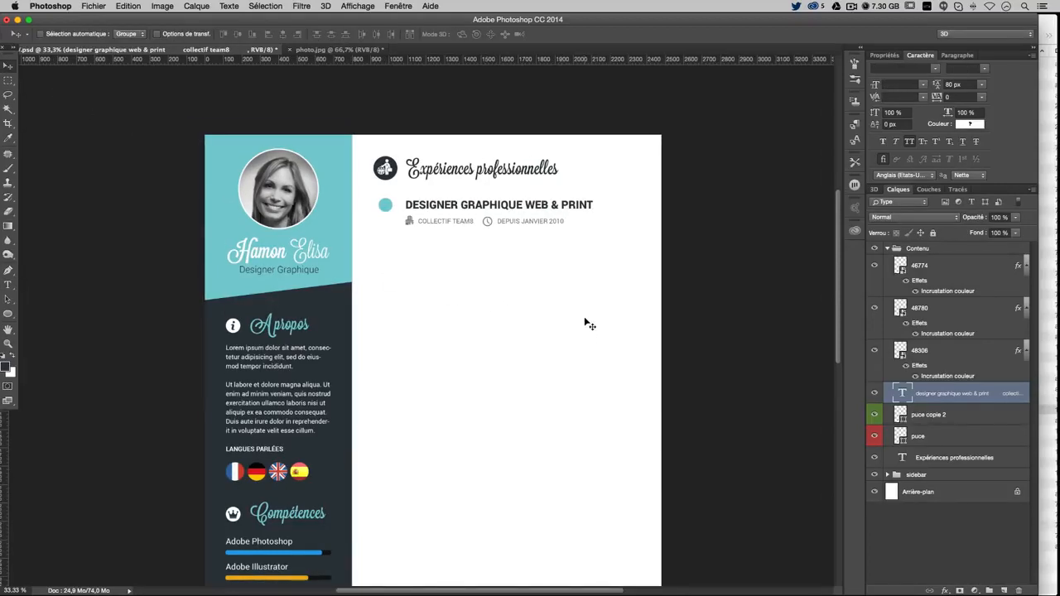
click(8, 286)
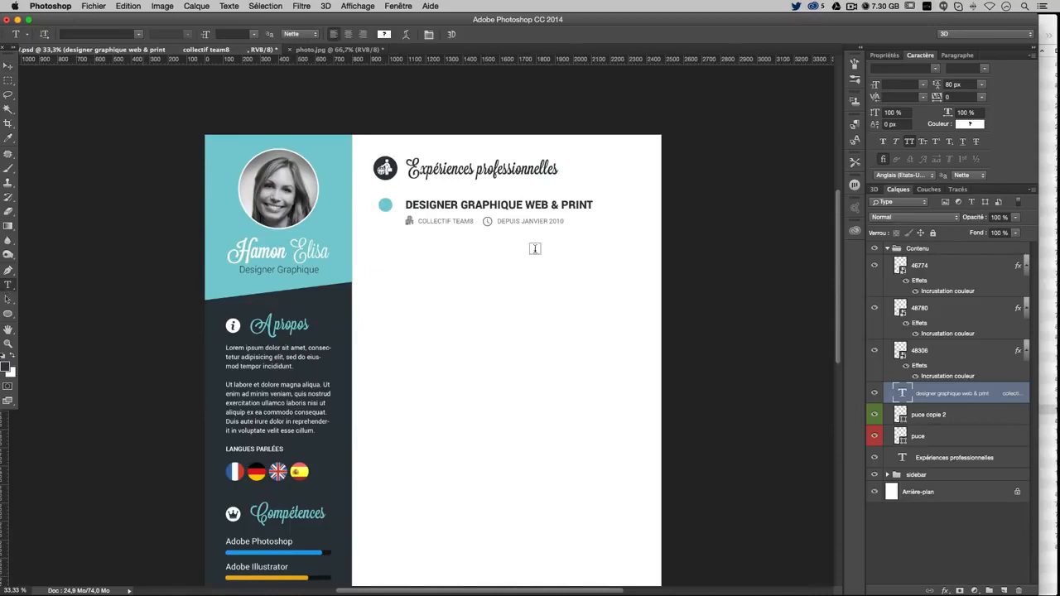
click(559, 221)
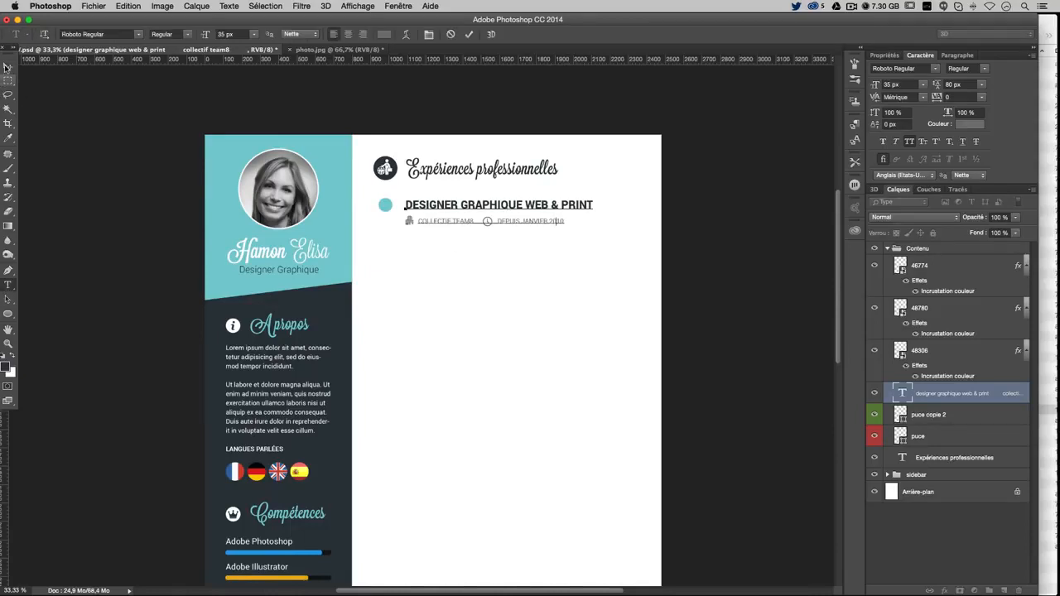
click(9, 65)
Select the 46774 icon layer and show the layout guides
click(9, 286)
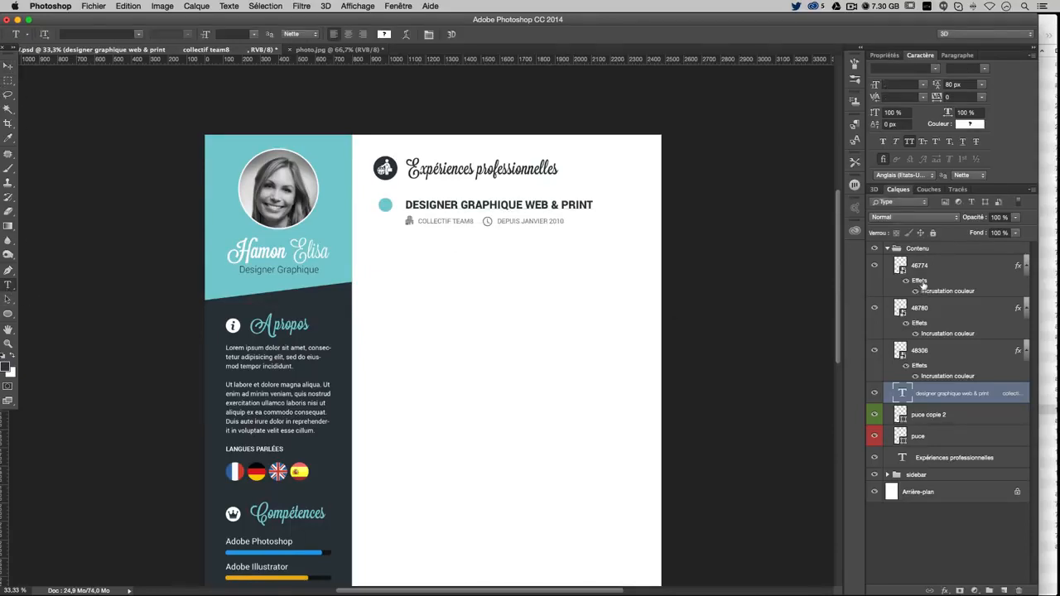
click(927, 271)
key(super+semicolon)
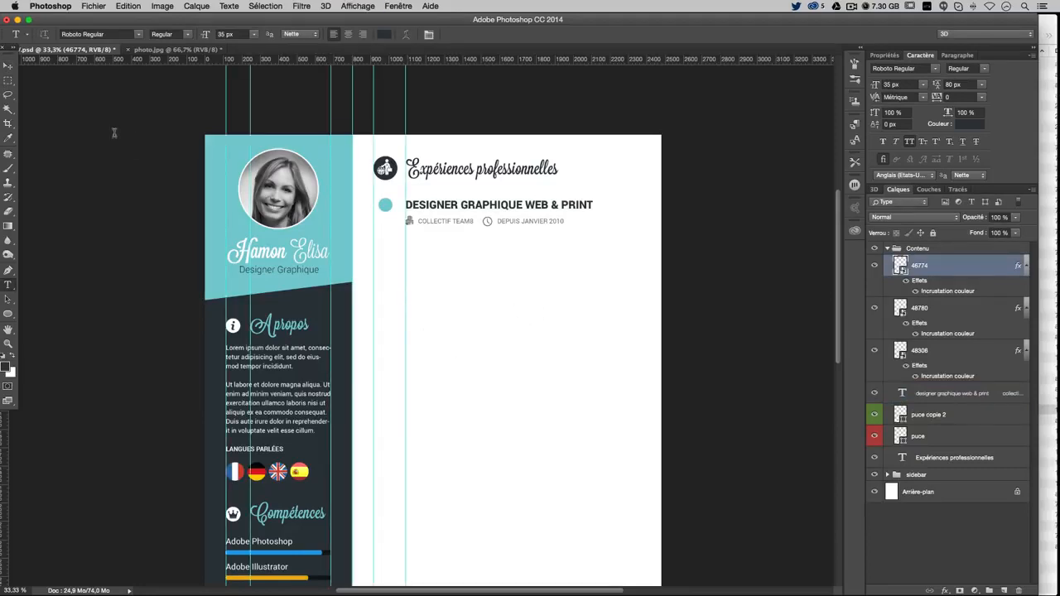
Add a right-margin vertical guide near 2365 px and draw a paragraph text box below the first entry
click(8, 68)
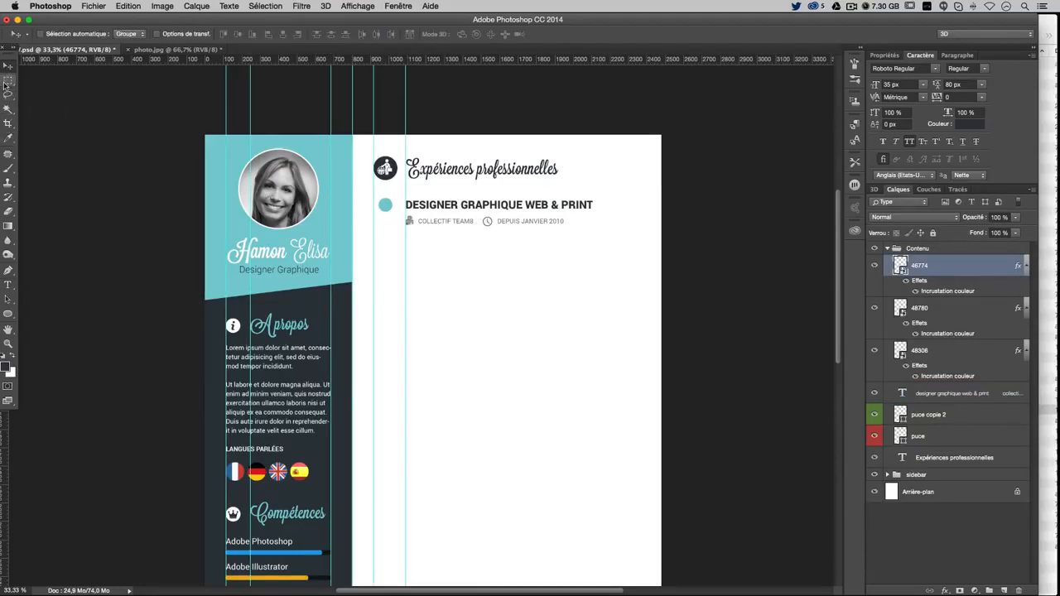
click(8, 80)
drag(670, 123, 639, 178)
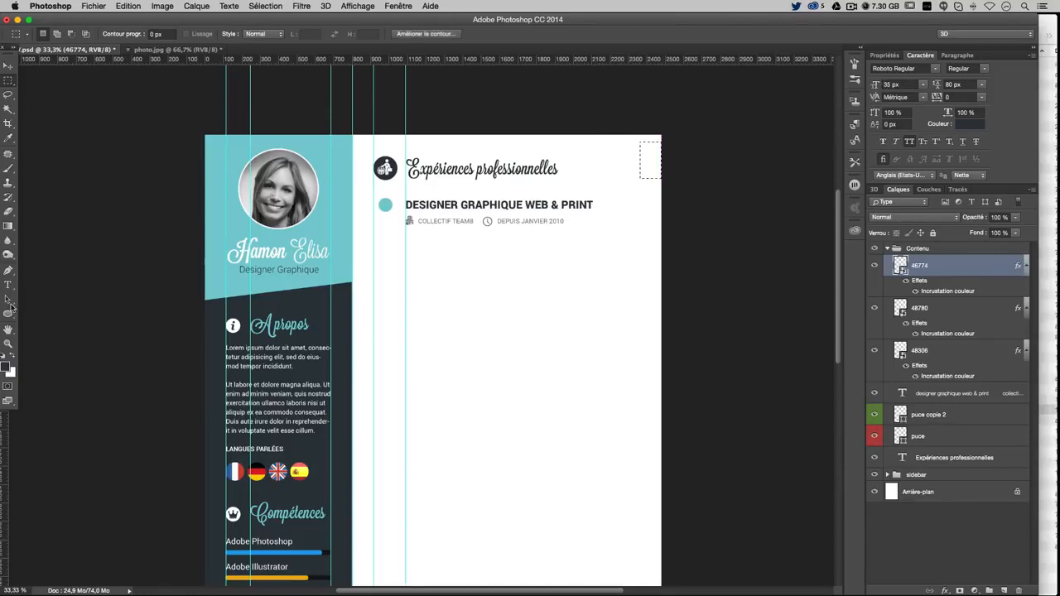
drag(3, 425, 640, 296)
key(super+d)
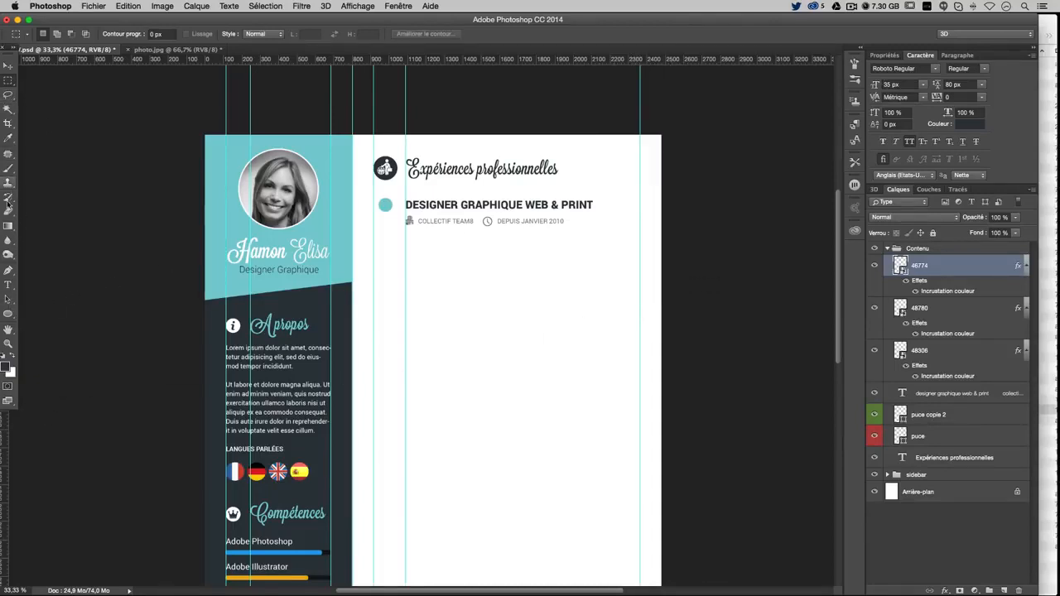
click(9, 284)
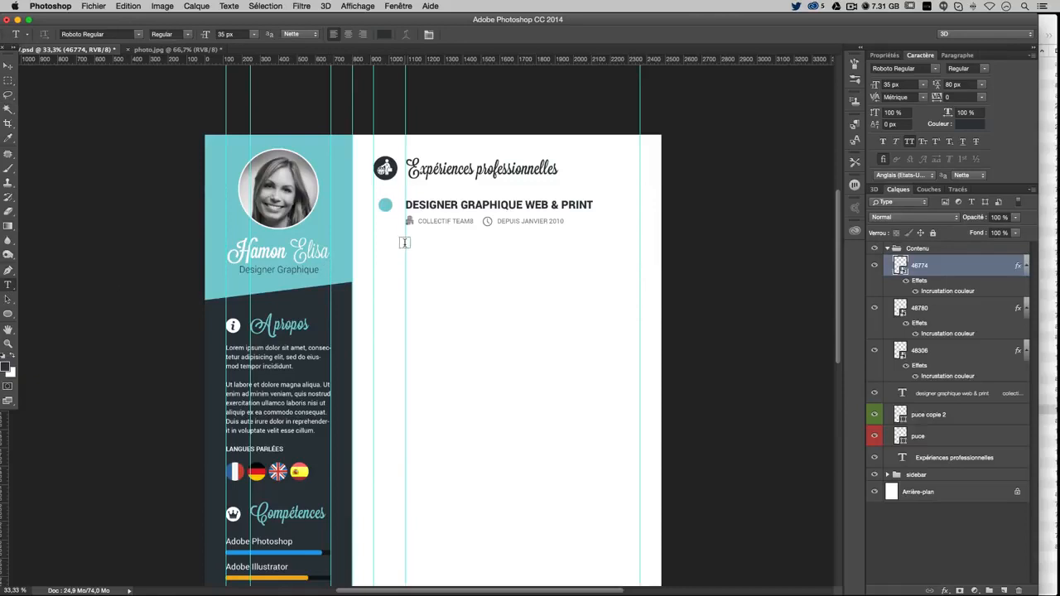
drag(406, 244, 639, 295)
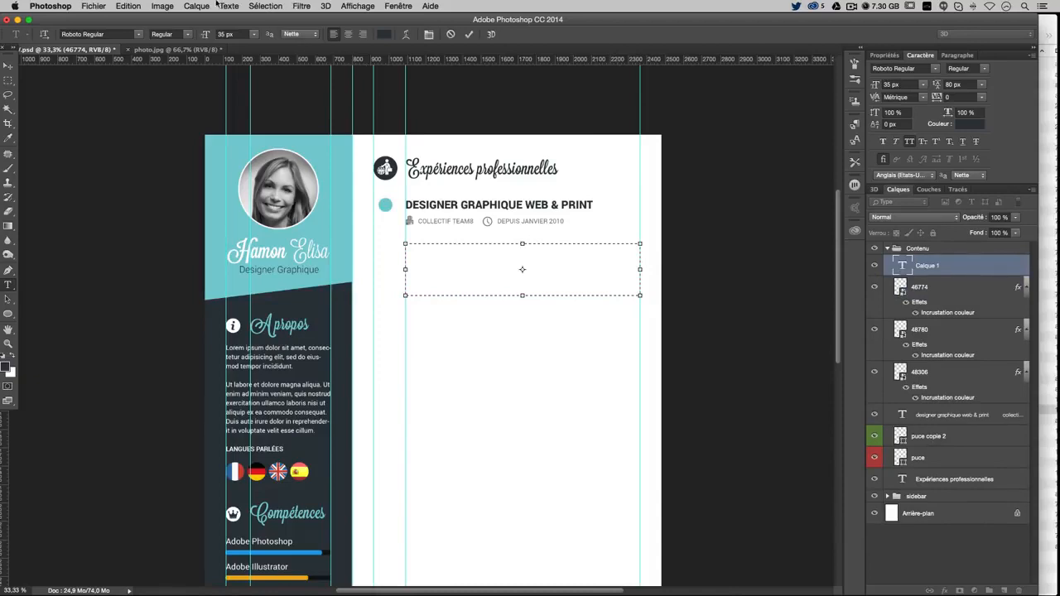
Fill the text box with Lorem ipsum, turn off All Caps, and set leading to 60
click(230, 6)
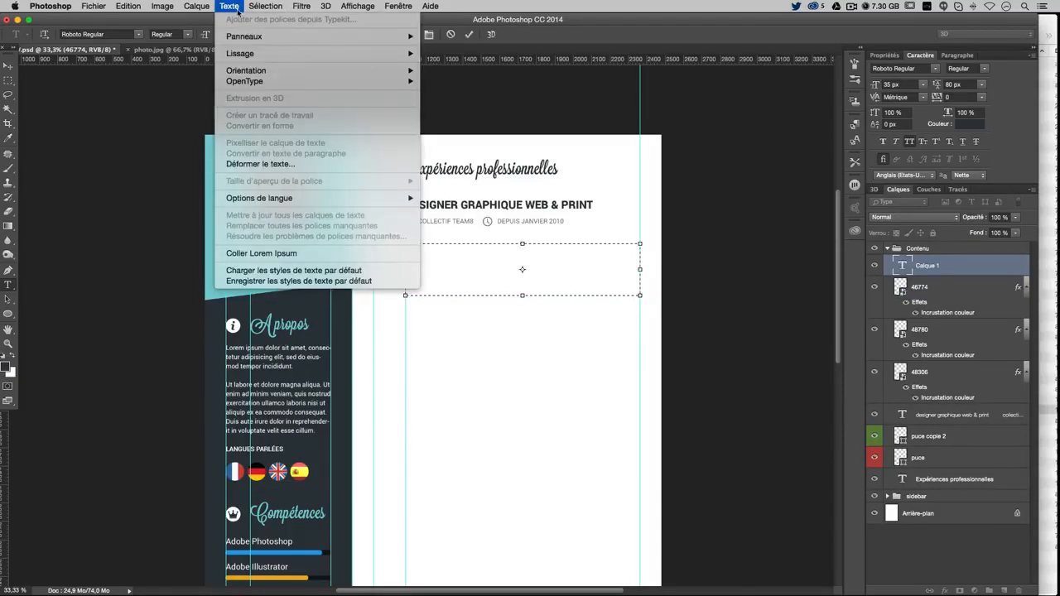
click(311, 252)
key(super+a)
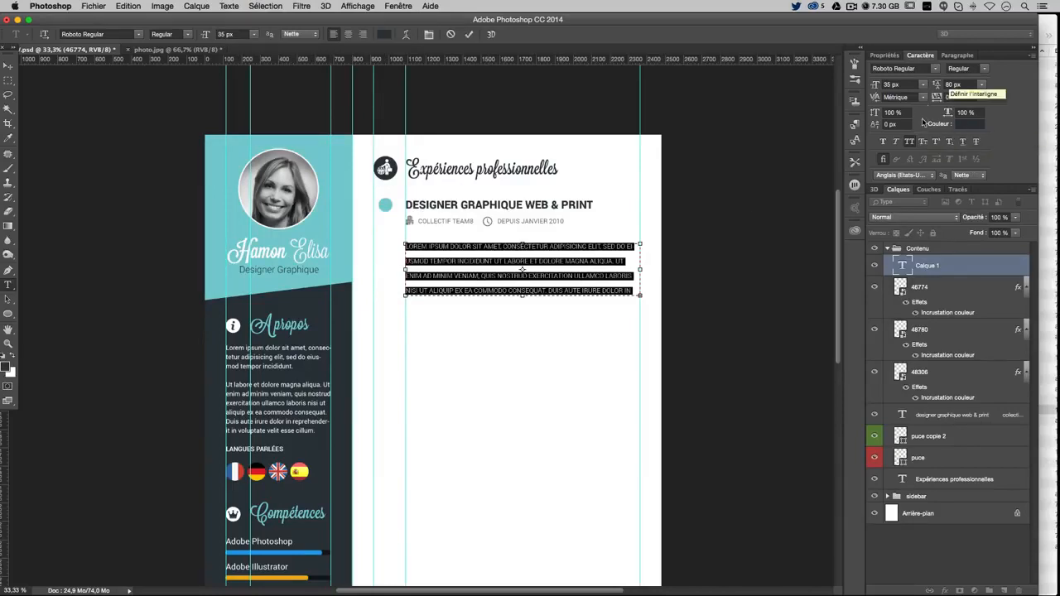
click(909, 84)
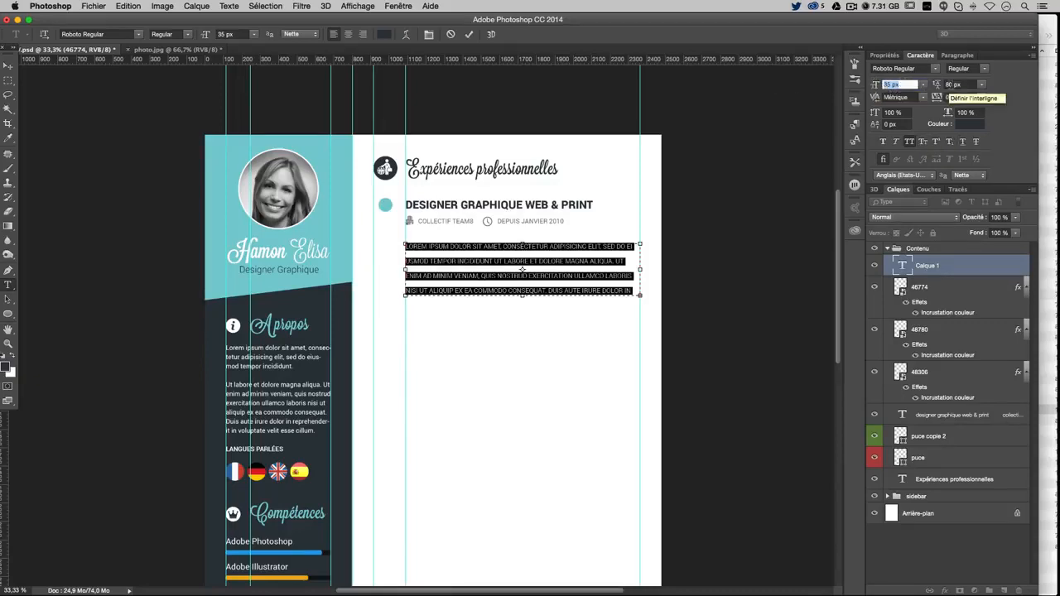
click(911, 142)
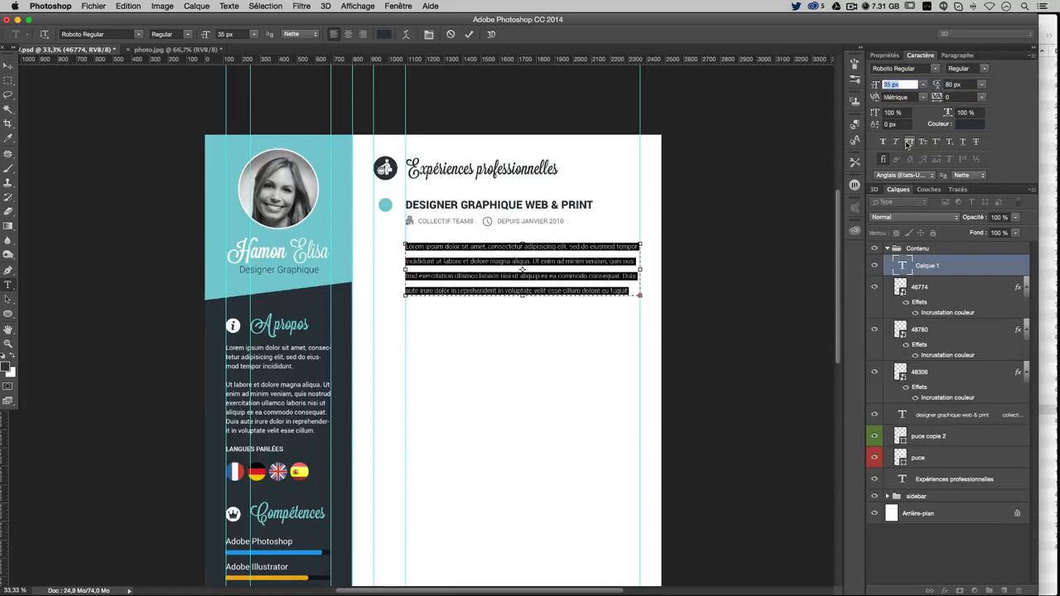
key(Tab)
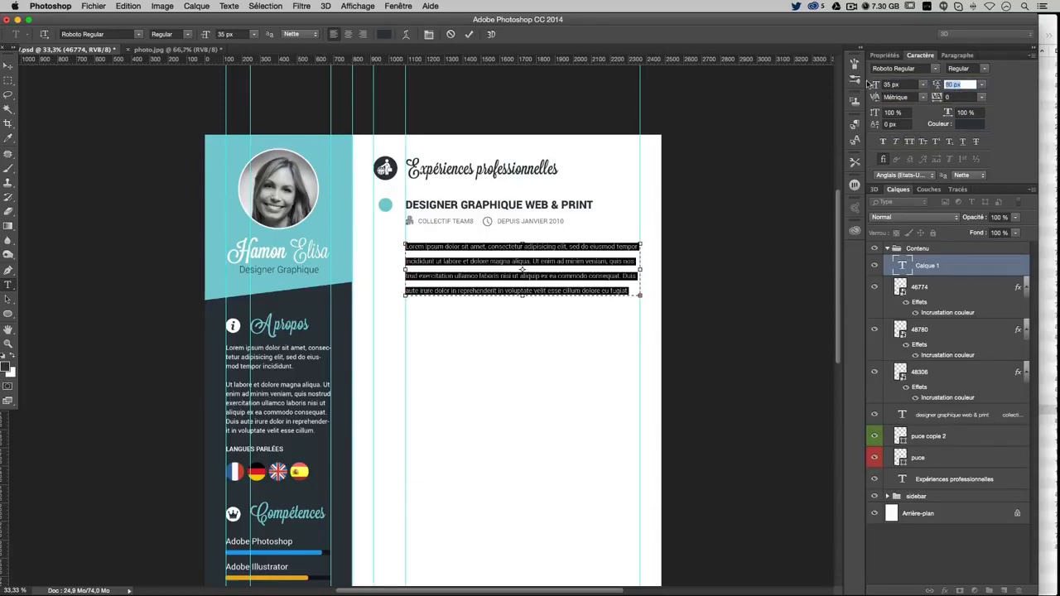
text(60)
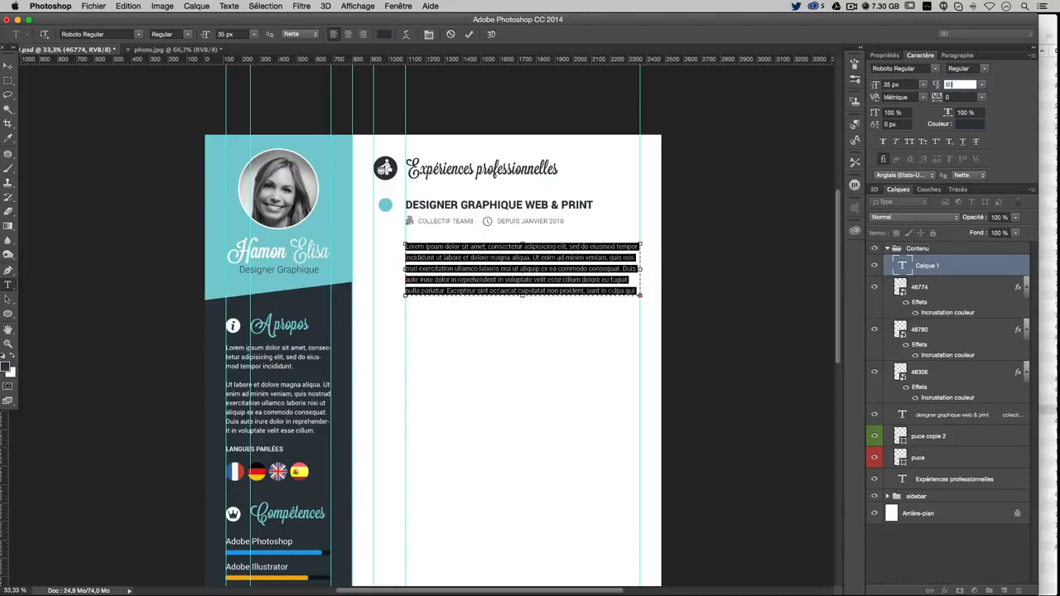
Trim the placeholder text to three lines and shrink the box to fit
drag(523, 297, 522, 457)
click(562, 320)
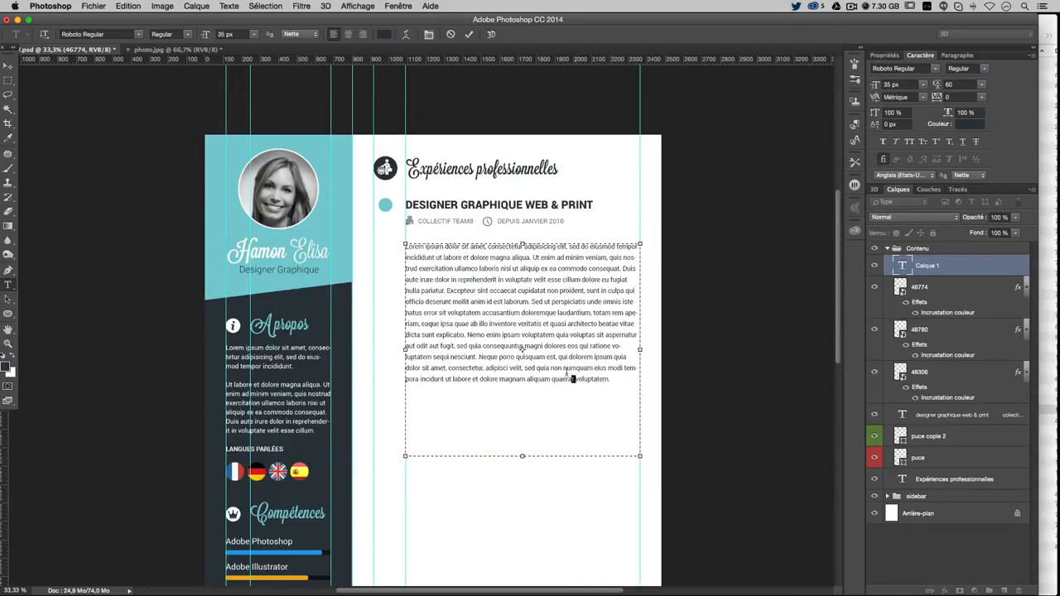
drag(573, 378, 497, 292)
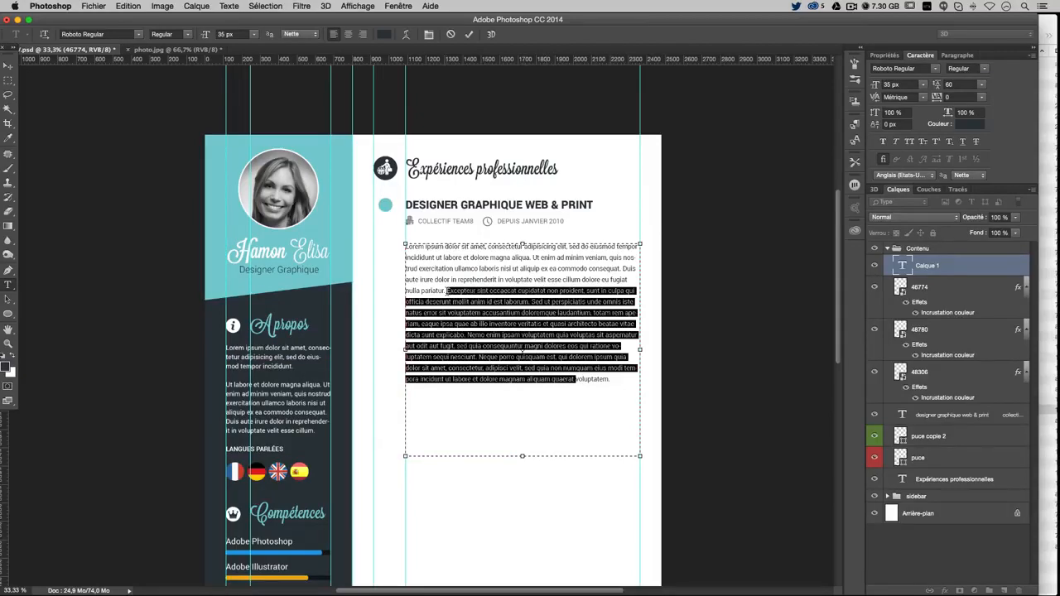
drag(446, 291, 496, 273)
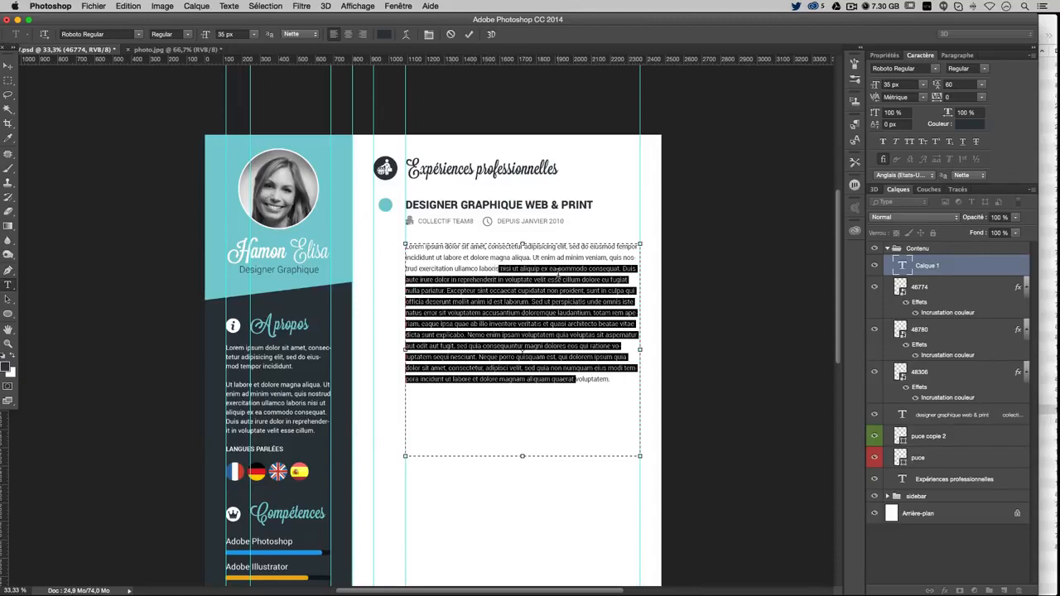
key(BackSpace)
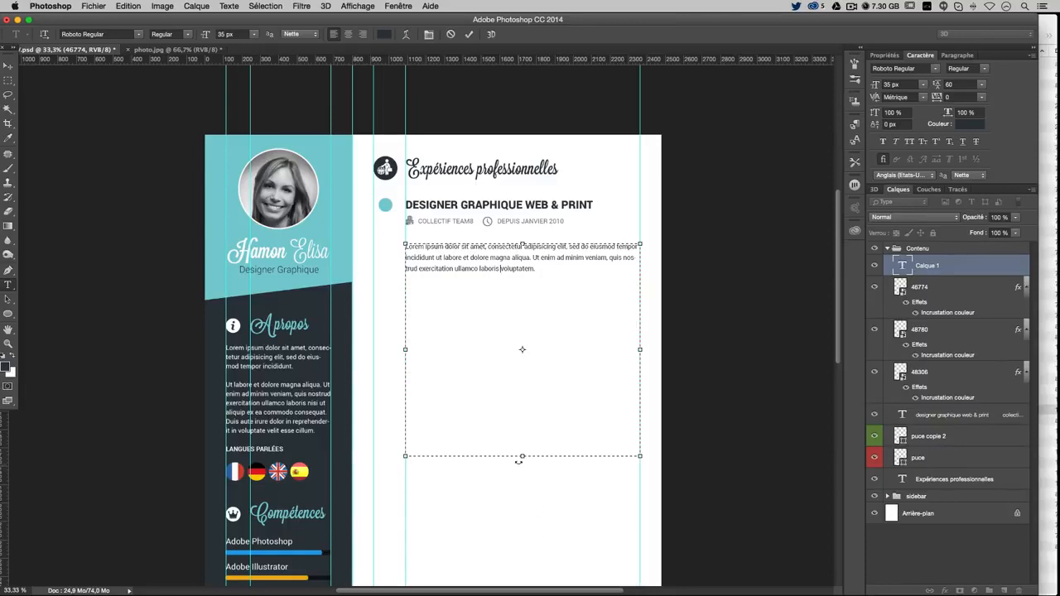
drag(521, 455, 521, 278)
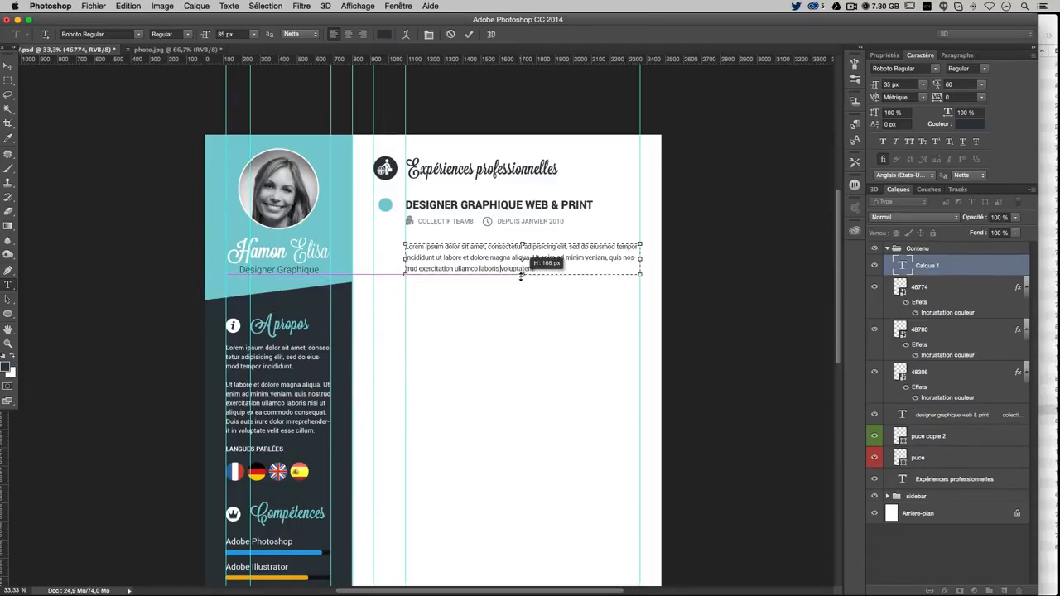
click(7, 67)
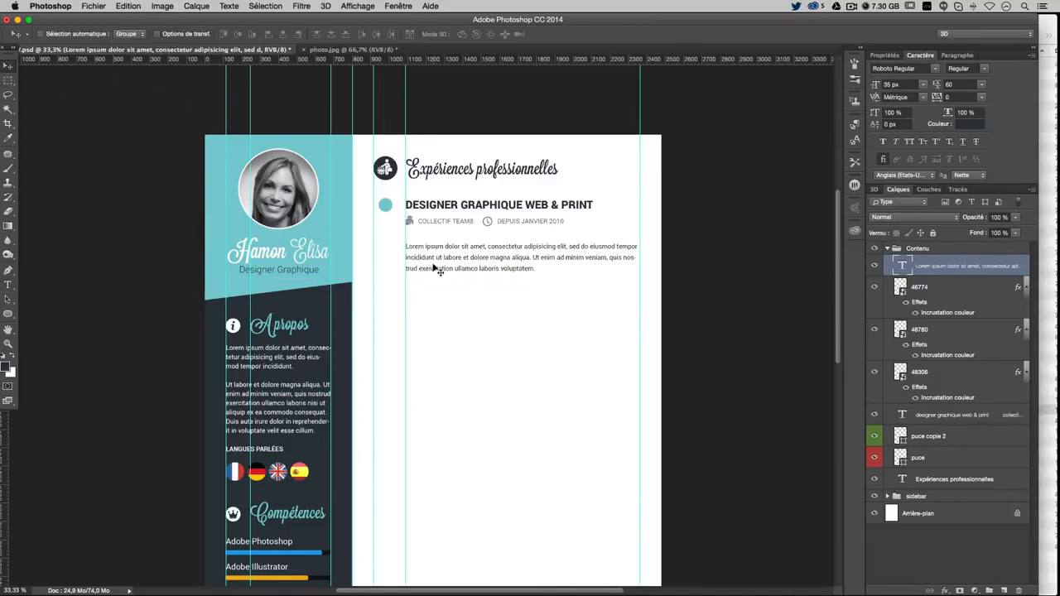
Nudge the paragraph up toward the company line, hide guides, and zoom to 50%
drag(473, 272, 472, 262)
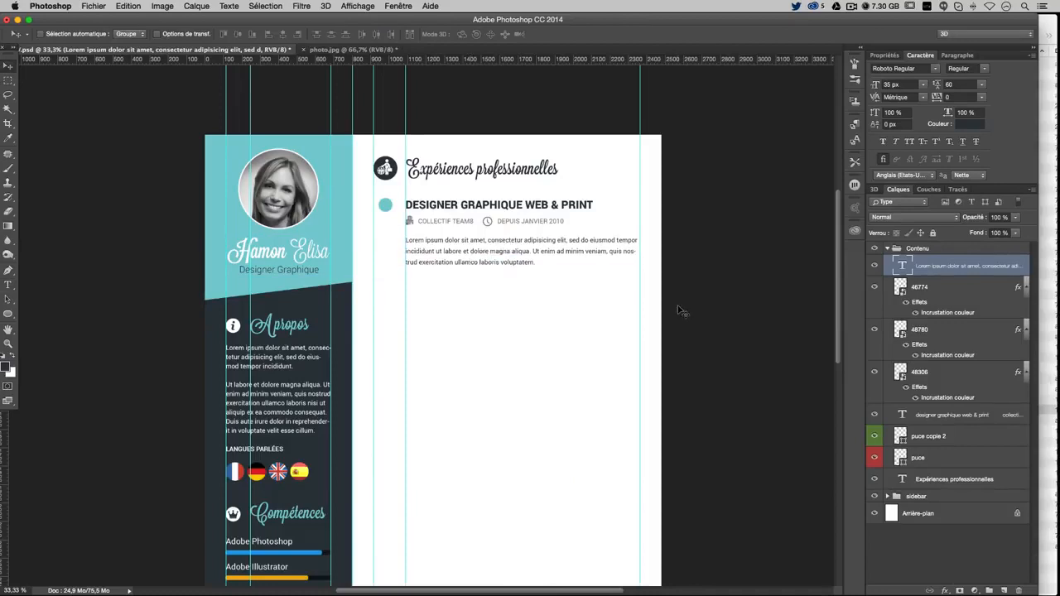
key(shift+Up)
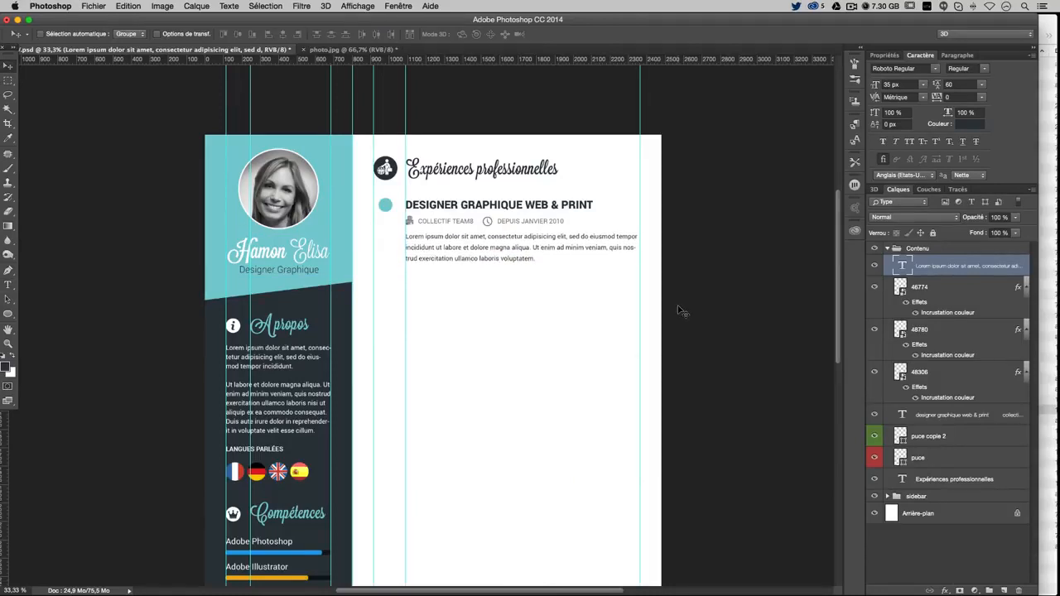
key(super+semicolon)
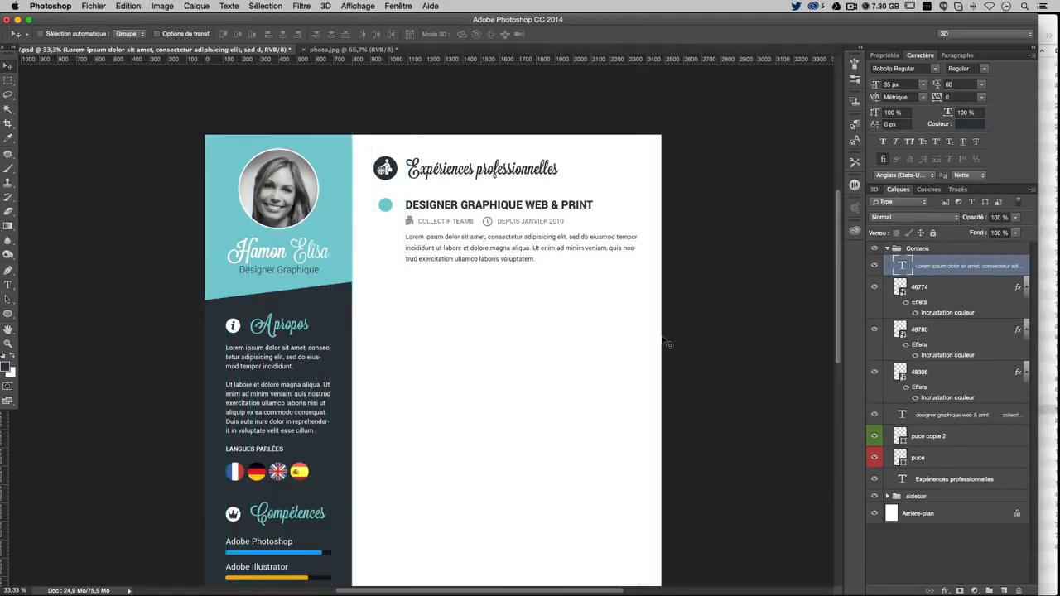
scroll(702, 398, down, 1)
key(super+plus)
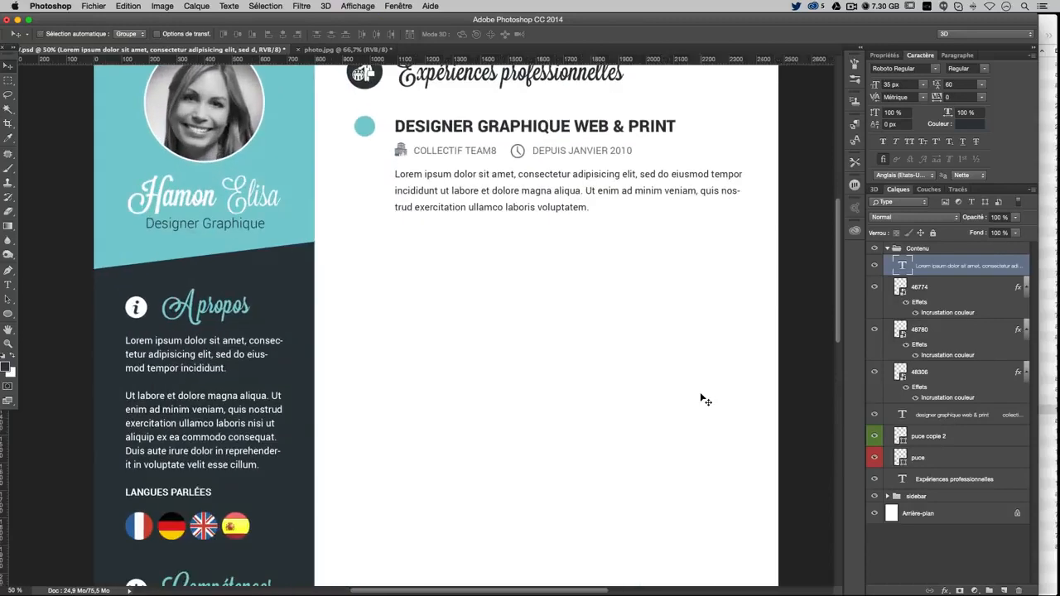
scroll(701, 401, up, 3)
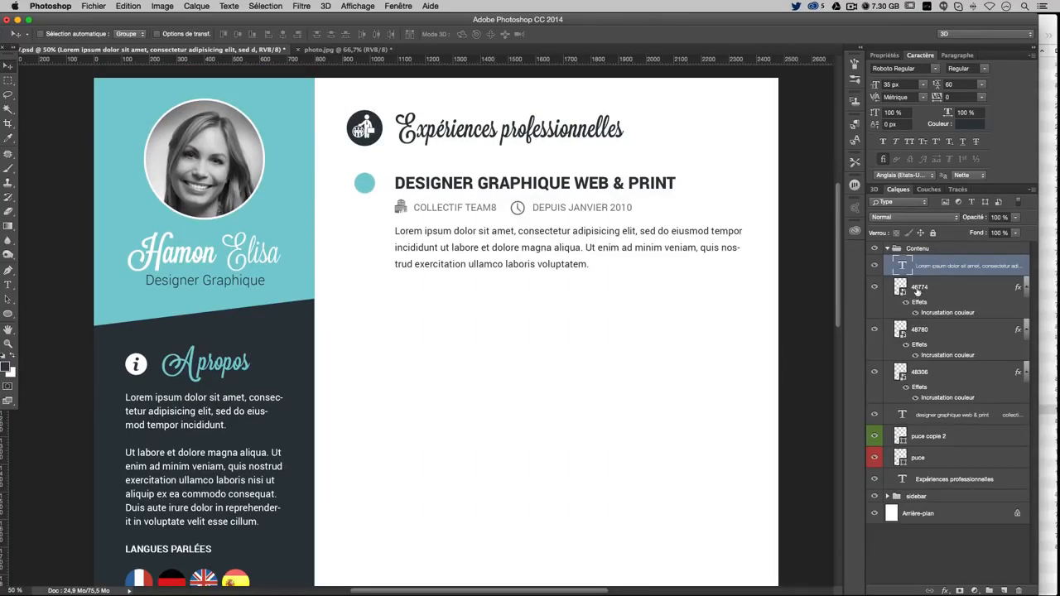
Create group exp 1 in Contenu and select the Lorem ipsum, icon and job title layers
click(989, 591)
double_click(923, 264)
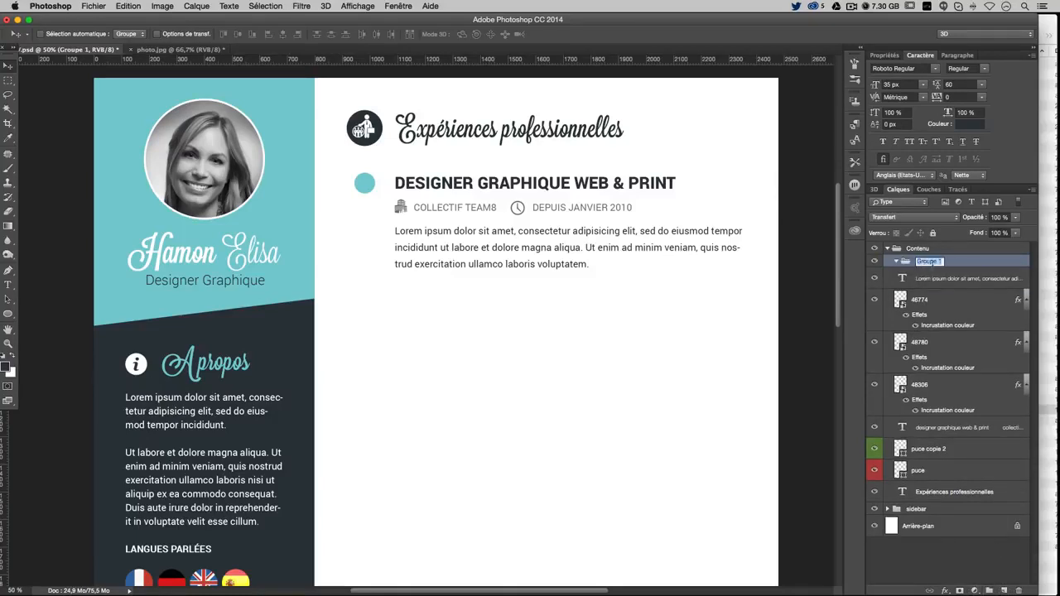
text(d)
key(Return)
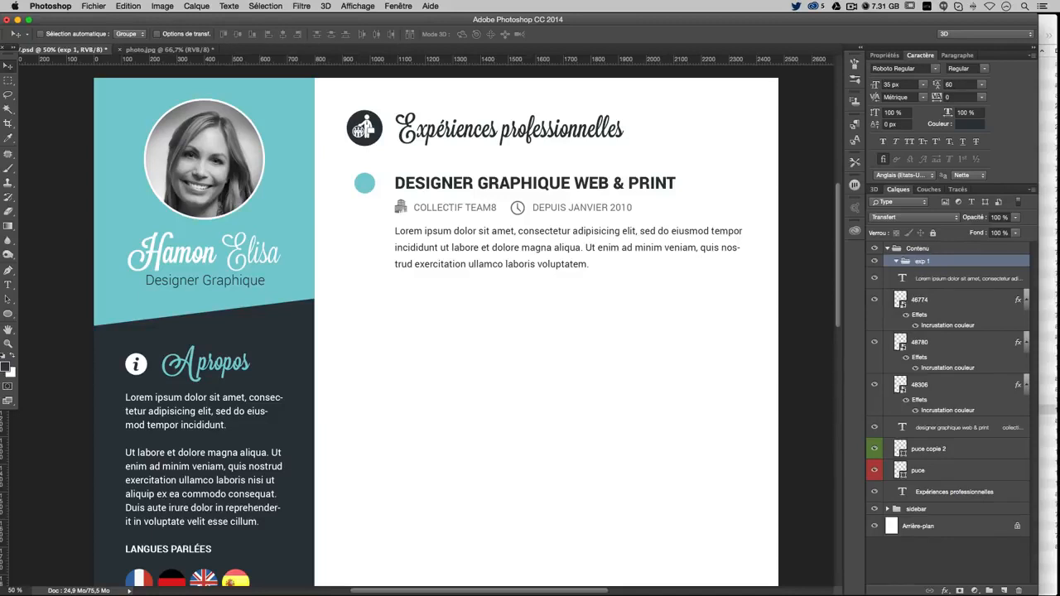
click(941, 280)
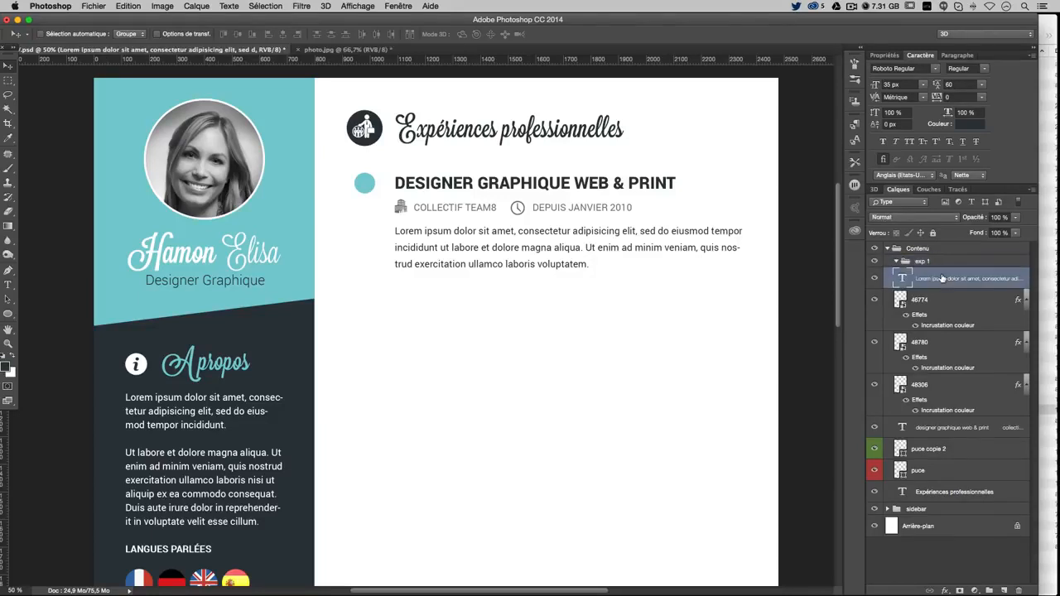
shift+click(949, 411)
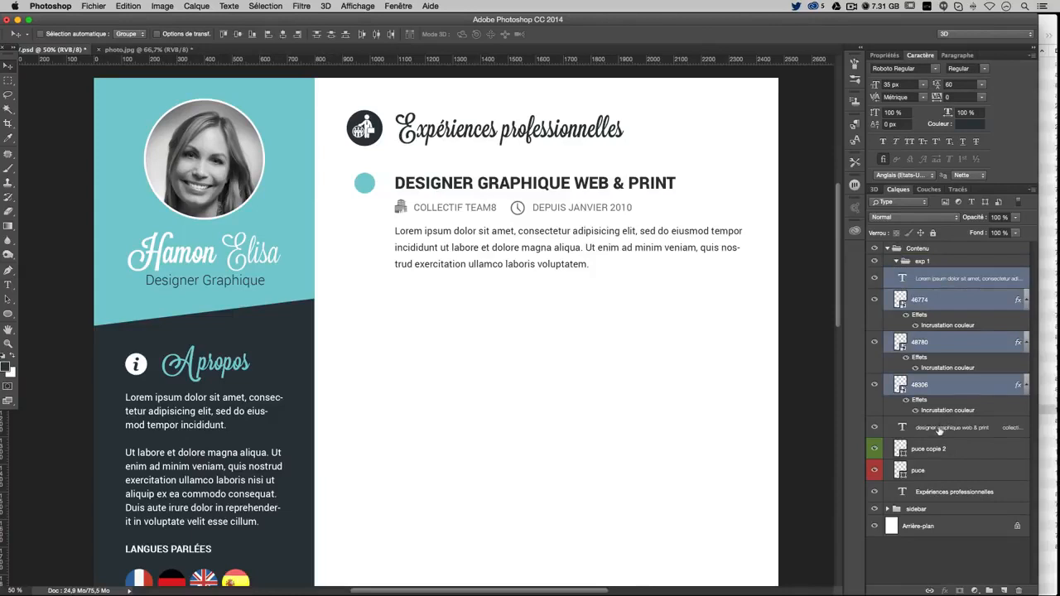
shift+click(946, 428)
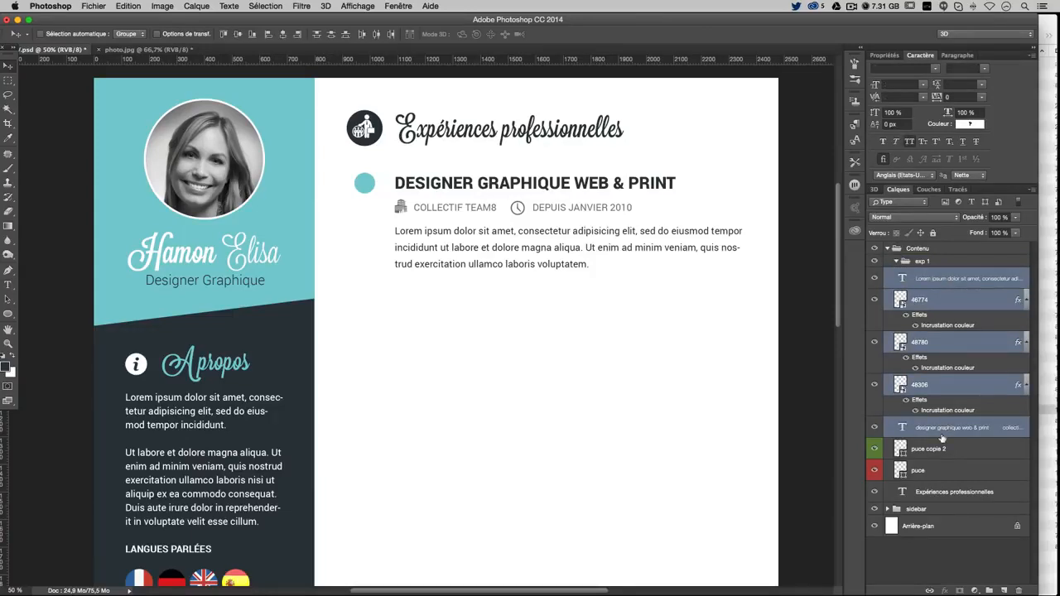
Check the teal bullet layer, collapse exp 1, and undo a trial duplicate
click(874, 450)
click(874, 450)
click(919, 261)
click(897, 262)
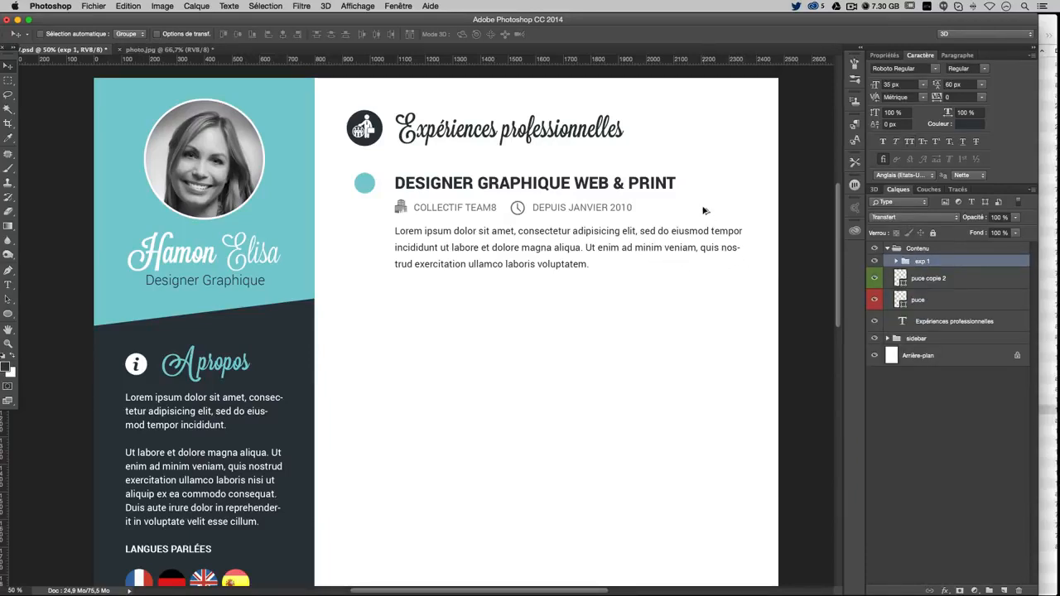
drag(659, 275, 679, 324)
key(super+z)
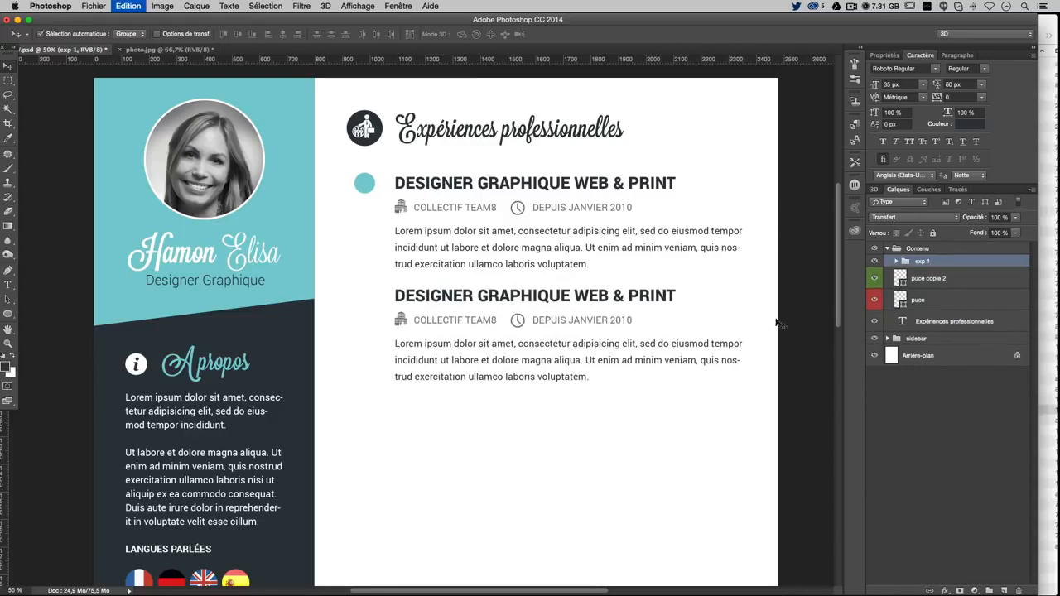
Move the briefcase icon layer 46774 out of exp 1 beside the bullets
click(893, 262)
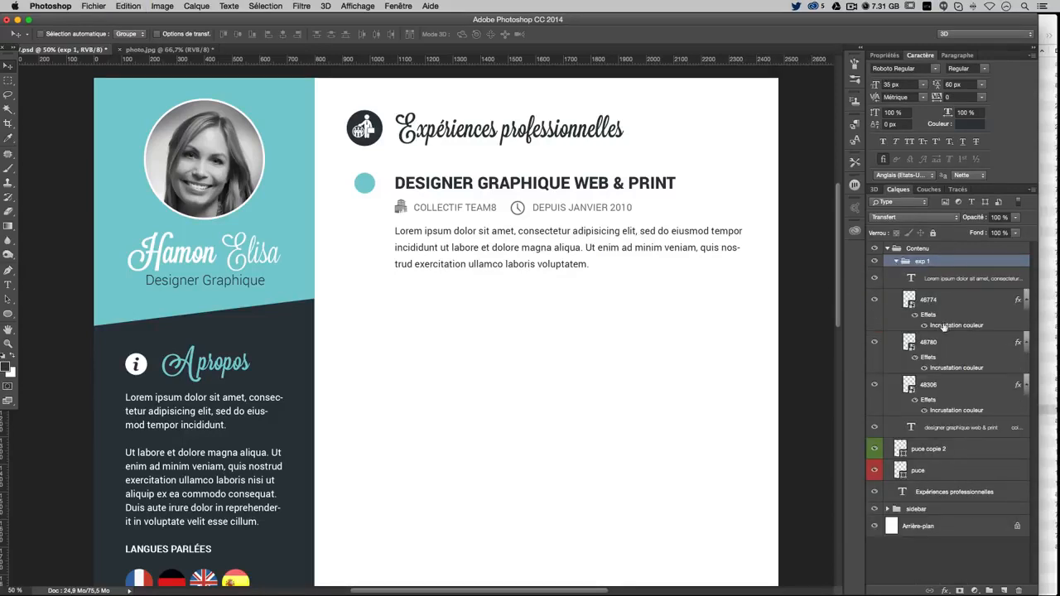
click(870, 301)
click(870, 301)
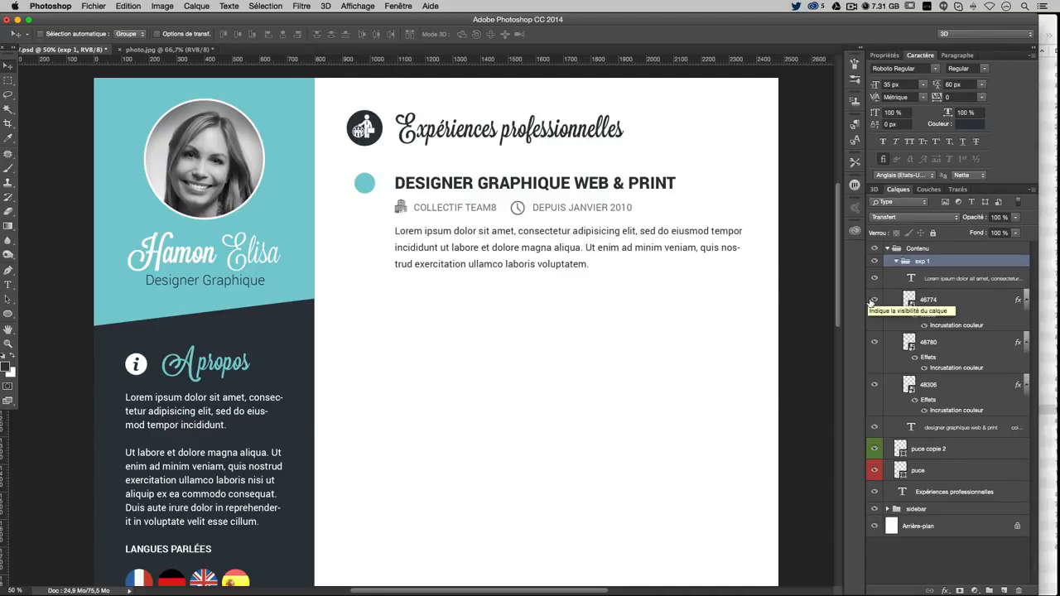
click(870, 300)
click(869, 301)
click(870, 302)
click(870, 301)
click(971, 302)
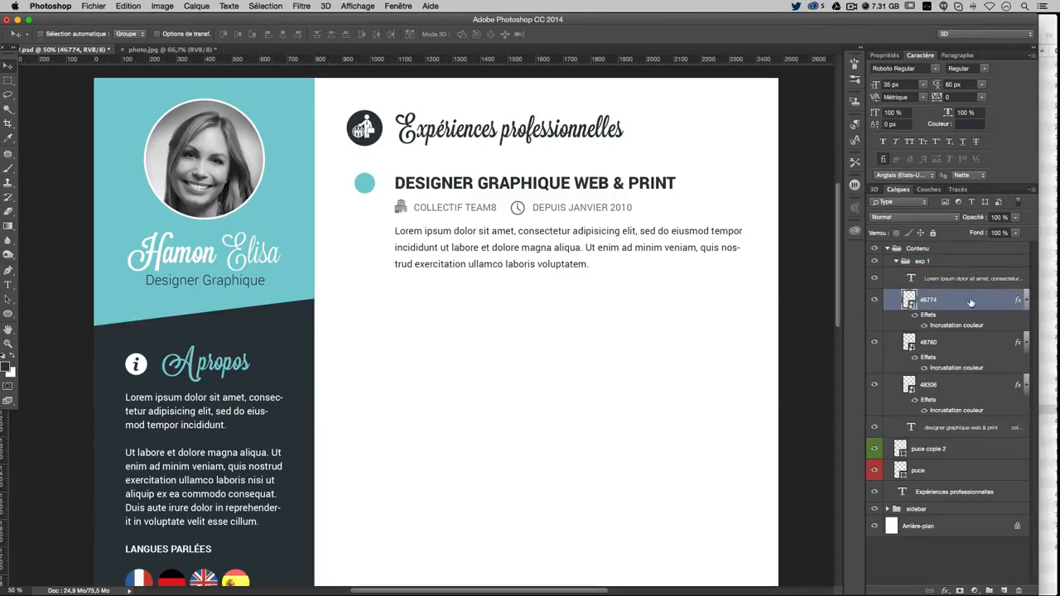
drag(971, 302, 965, 460)
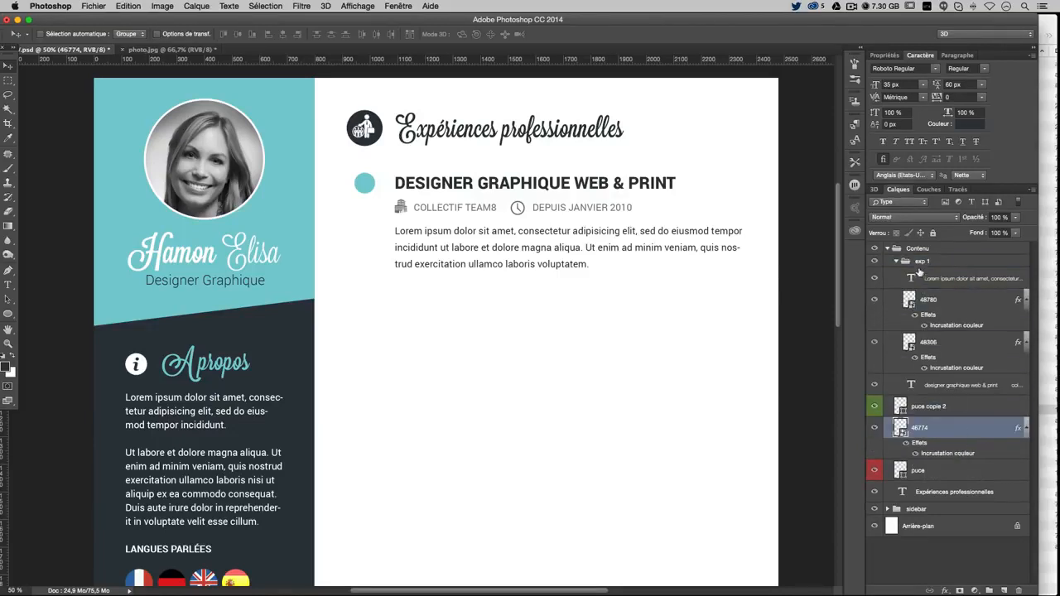
Identify the building, clock and job title layers, then select the whole exp 1 group
click(963, 282)
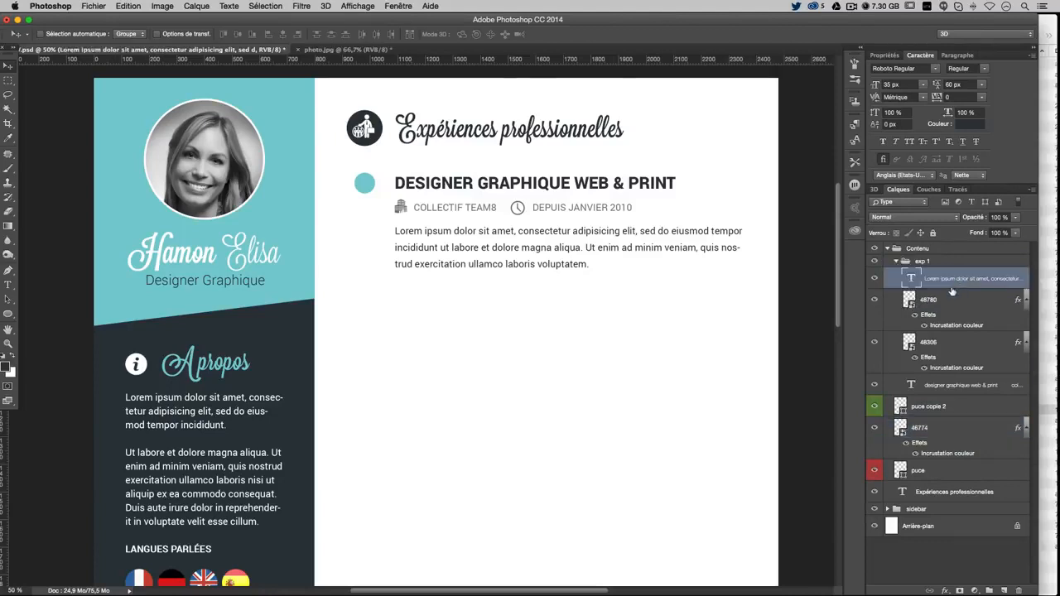
click(874, 300)
click(874, 300)
click(873, 342)
click(874, 342)
click(936, 386)
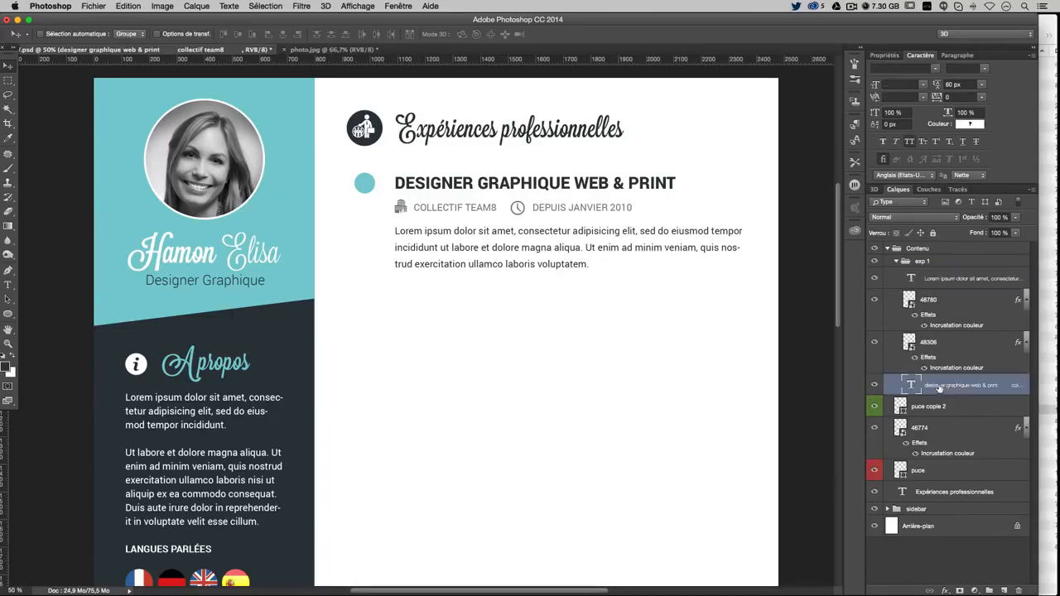
click(875, 387)
click(874, 387)
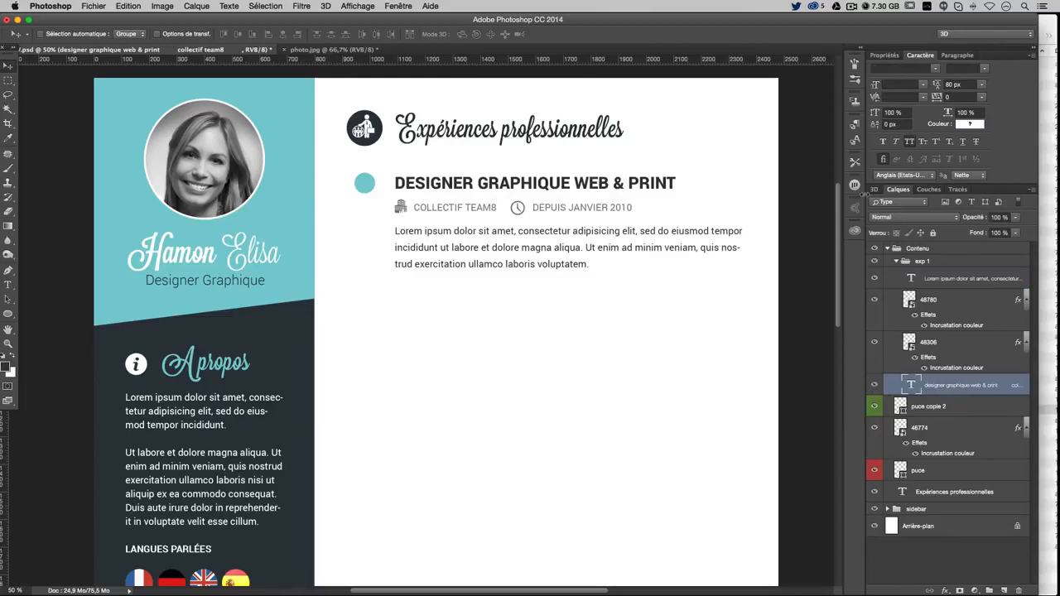
click(899, 262)
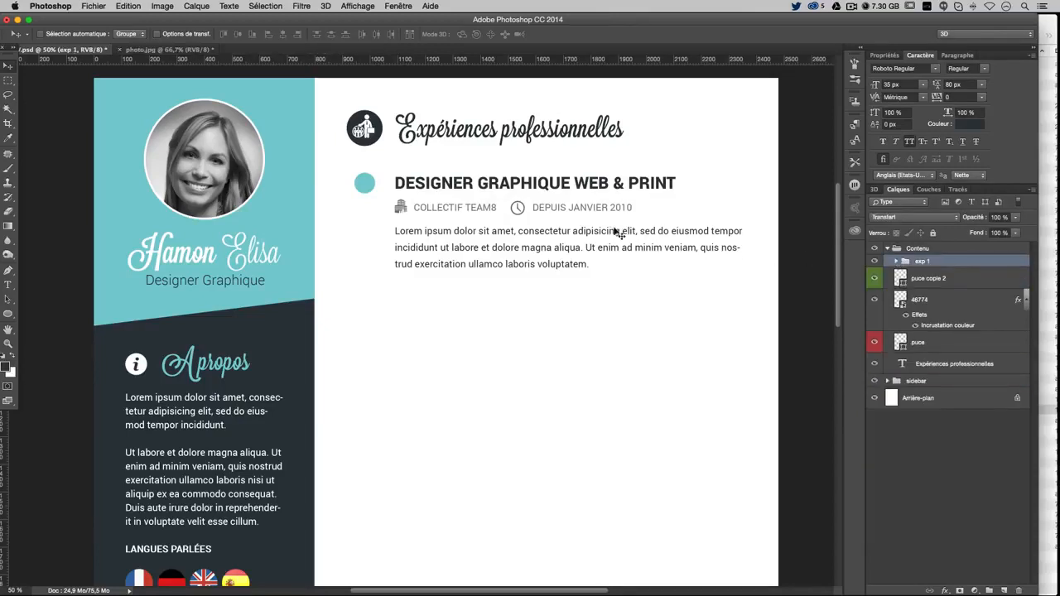
Alt-drag a copy of exp 1 below it and retitle it GRAPHISTE MULTIMÉDIA
drag(620, 237, 610, 356)
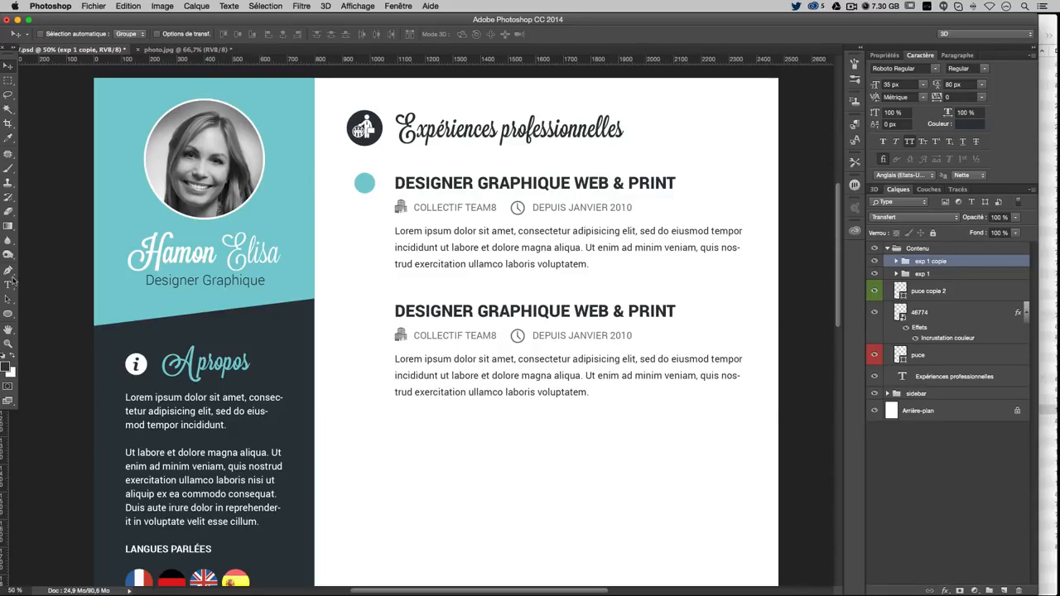
click(7, 284)
drag(395, 310, 639, 305)
text(GRA)
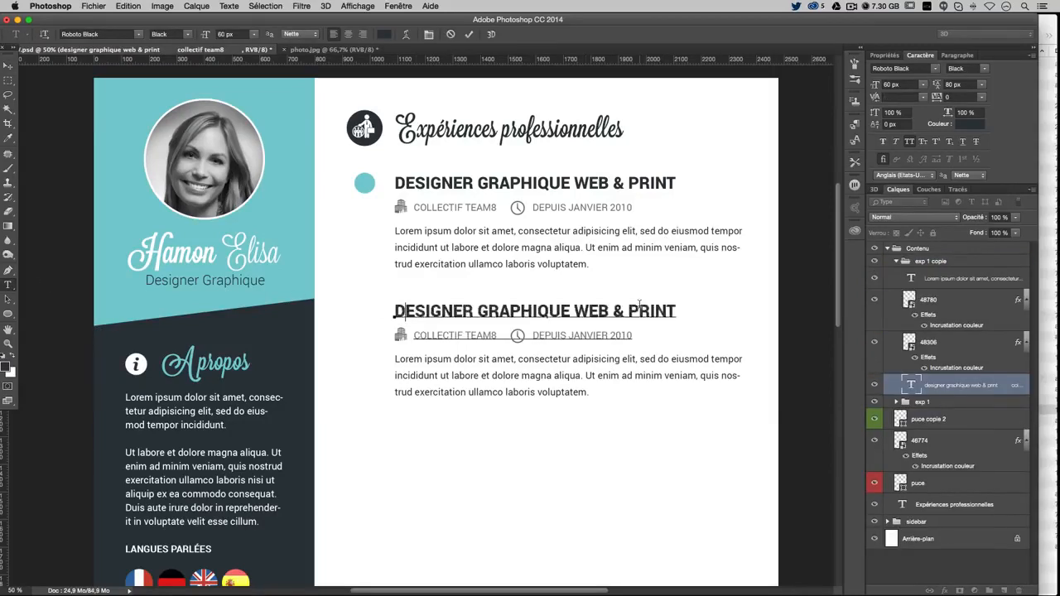
text(PHIST)
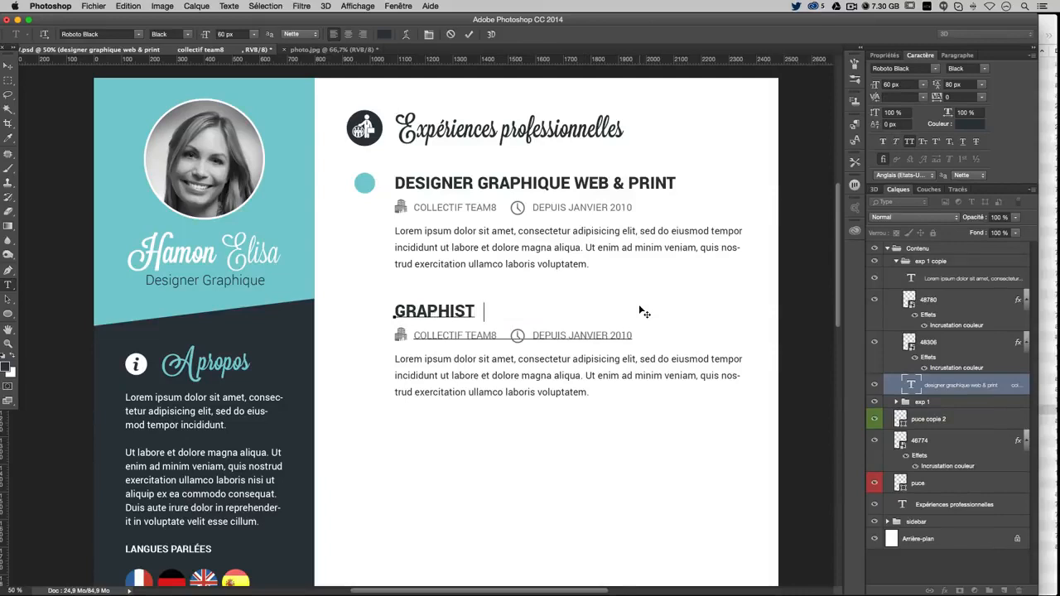
text(E MULTIMÉDIA)
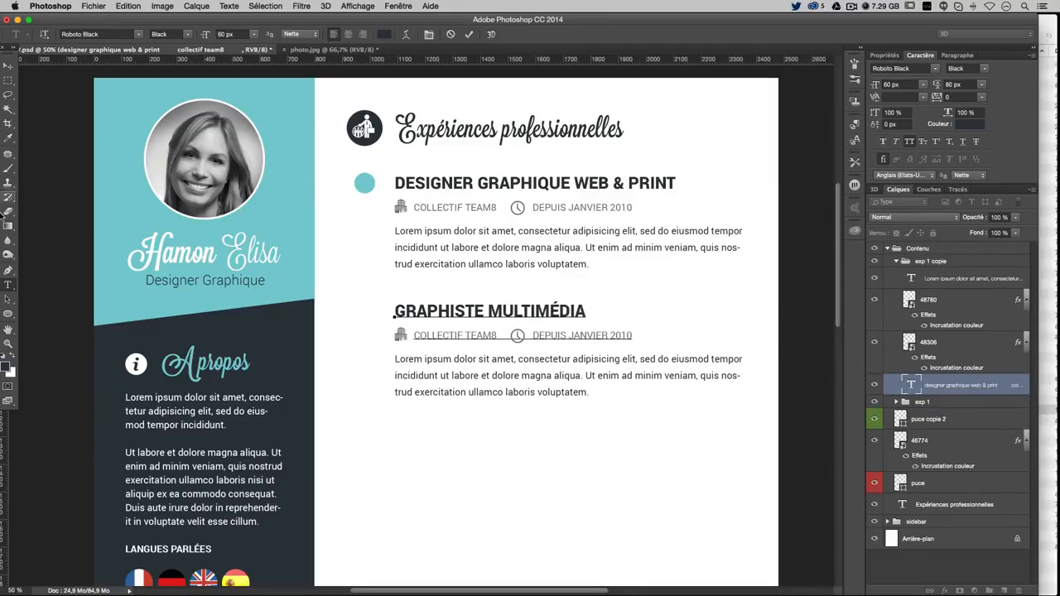
click(7, 284)
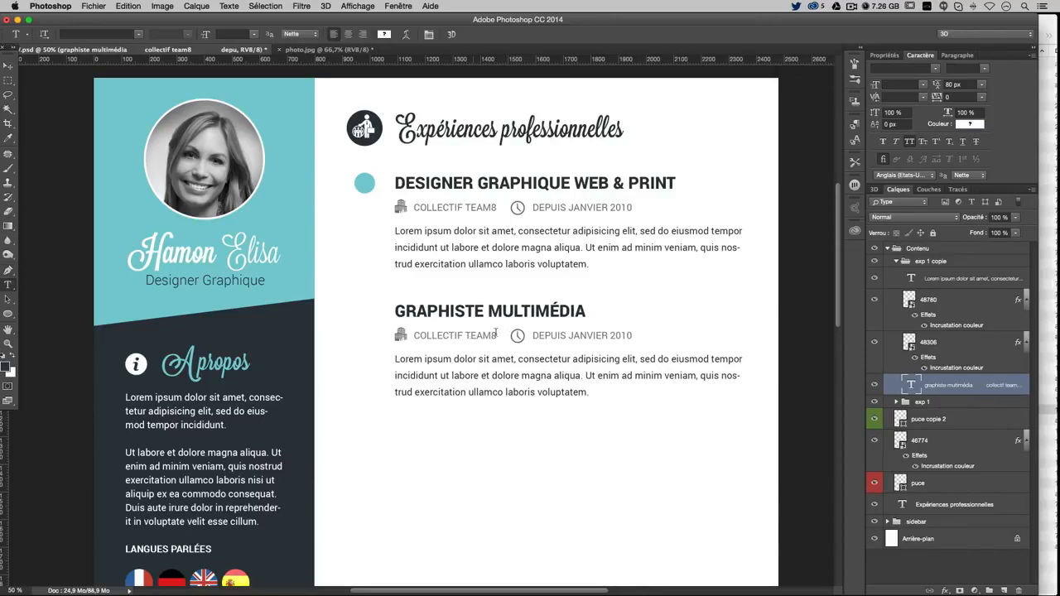
Change the second entry's date to JANVIER 2008 - DECEMBRE 2009
drag(532, 336, 609, 336)
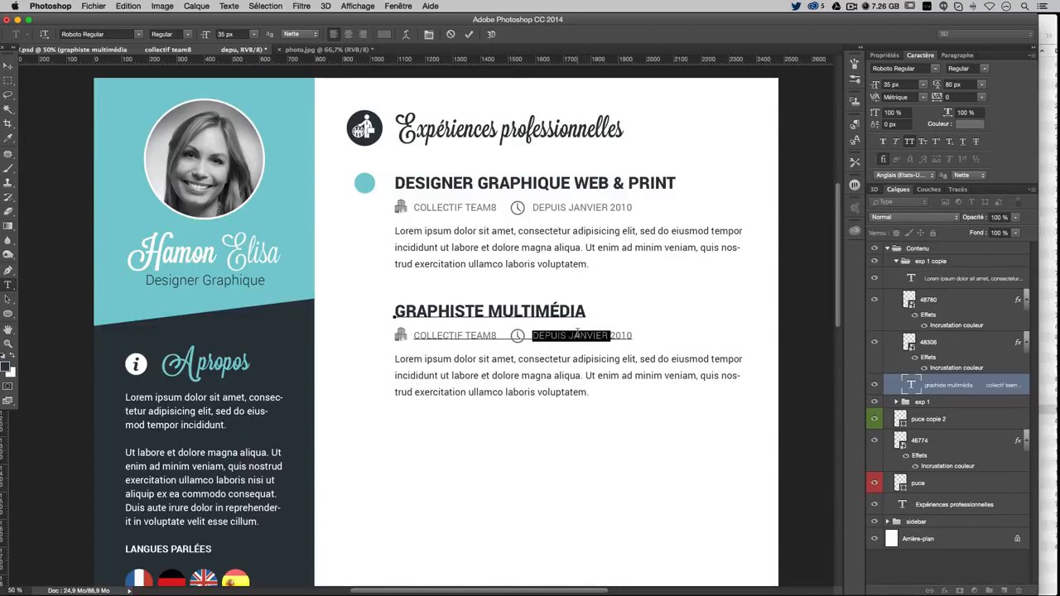
text(JAN)
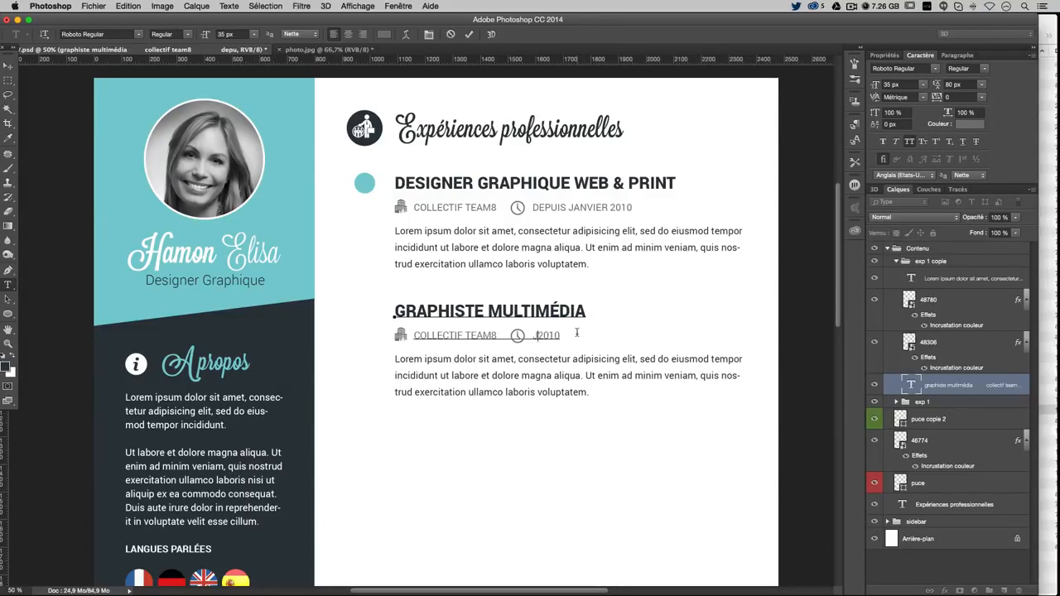
text(VIER 2008 )
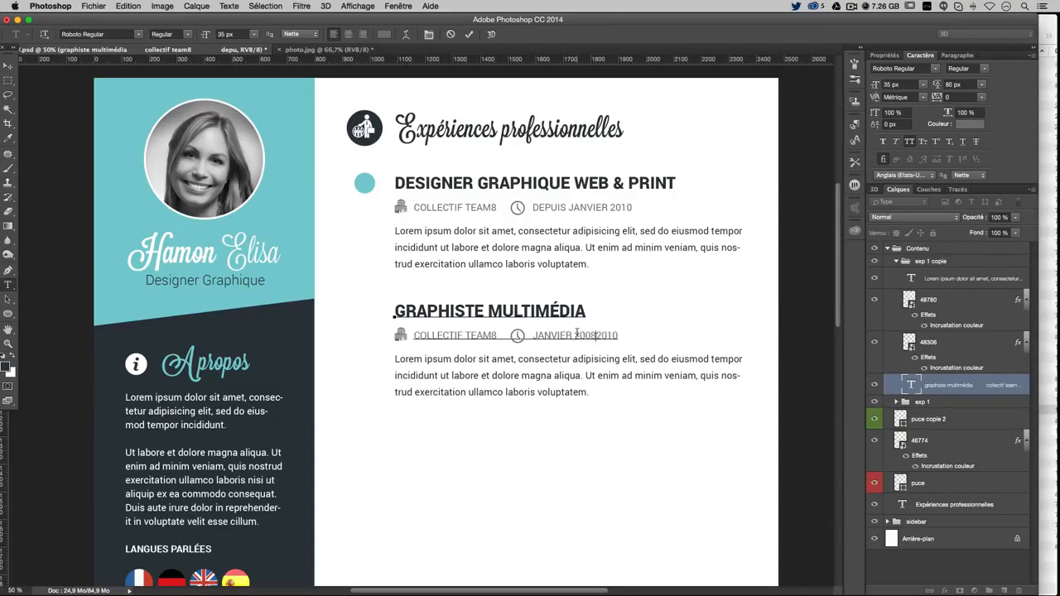
text(- DECEMBRE)
double_click(661, 332)
text(20)
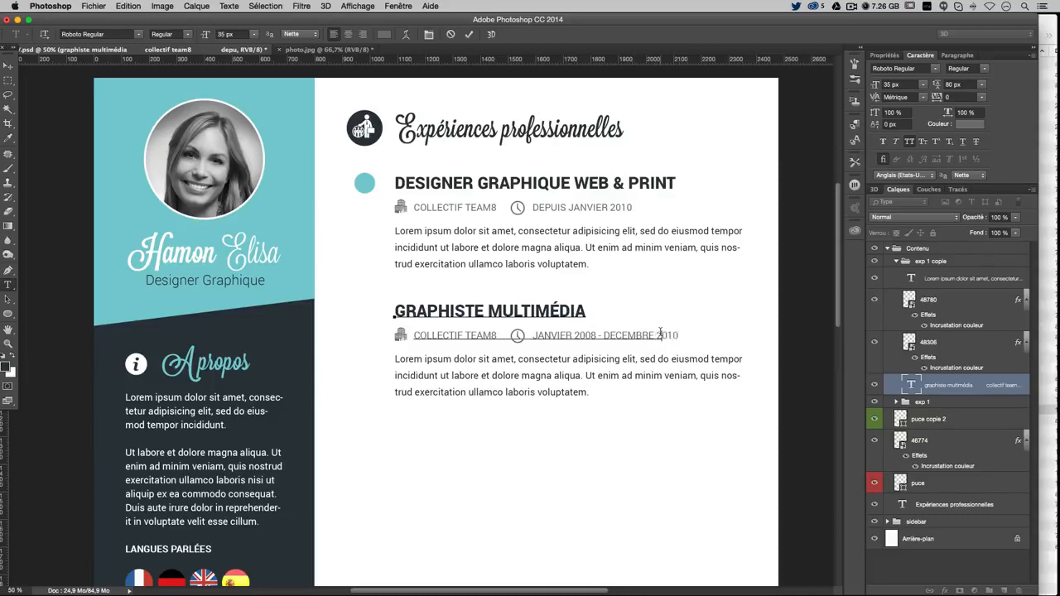
text(09)
click(8, 65)
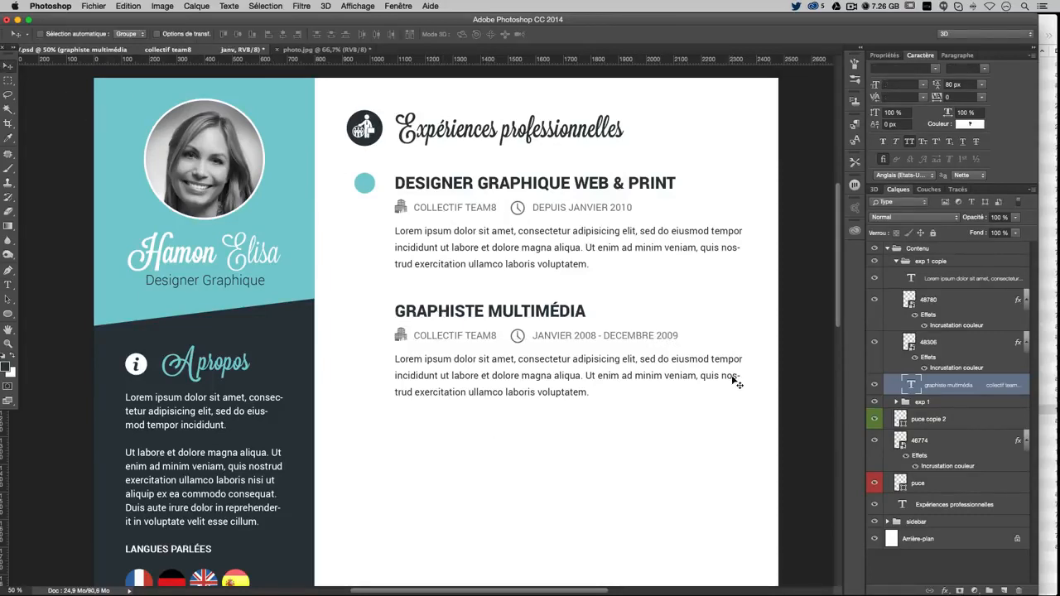
Duplicate the exp 1 copie group below and space it evenly using guides
click(896, 262)
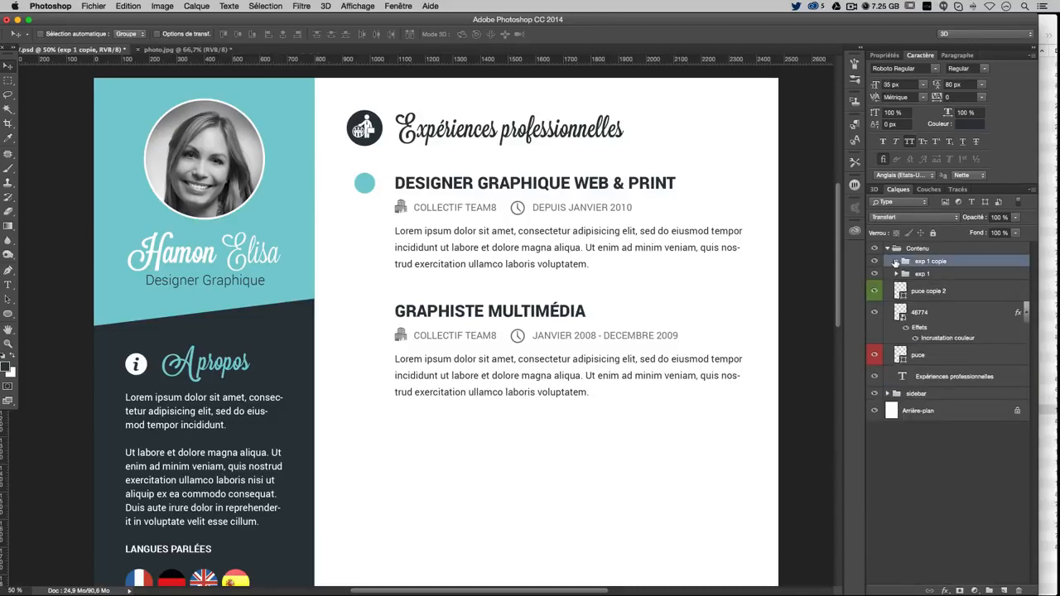
drag(450, 304, 455, 420)
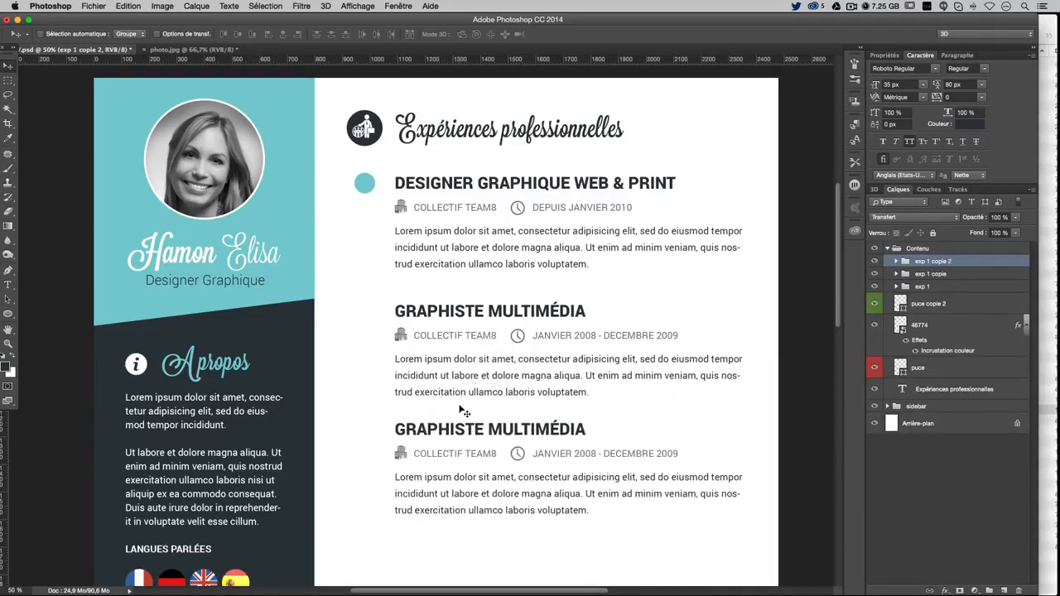
key(super+semicolon)
key(super)
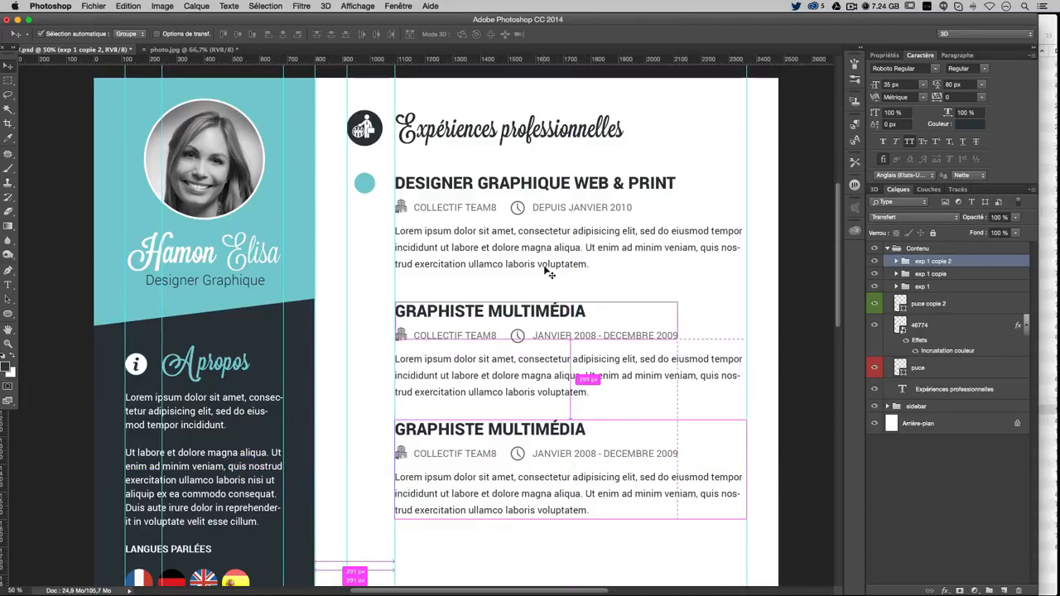
scroll(540, 365, down, 3)
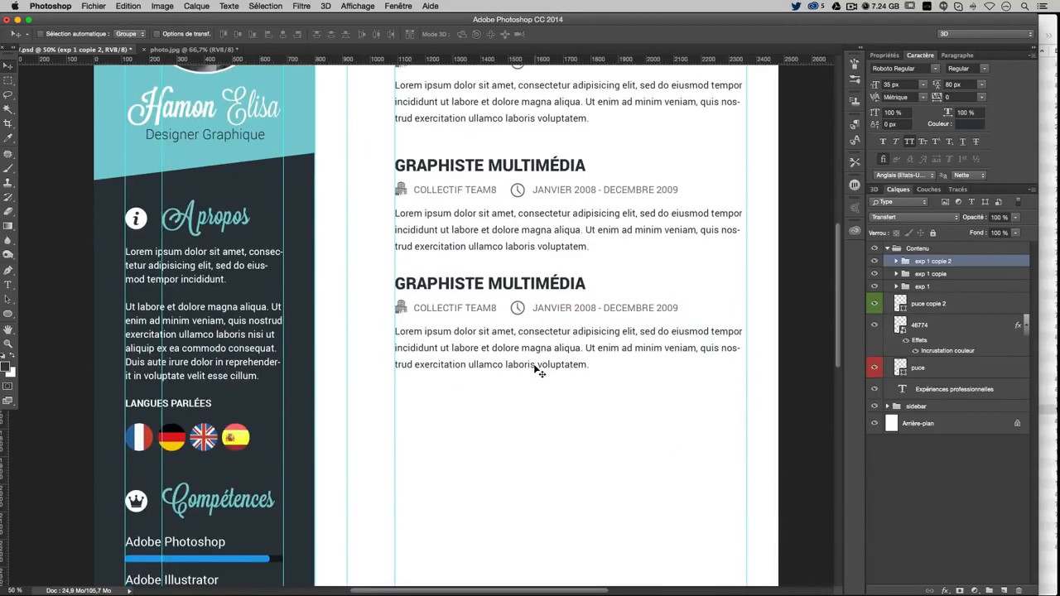
scroll(576, 323, up, 3)
drag(570, 329, 569, 347)
scroll(611, 350, up, 1)
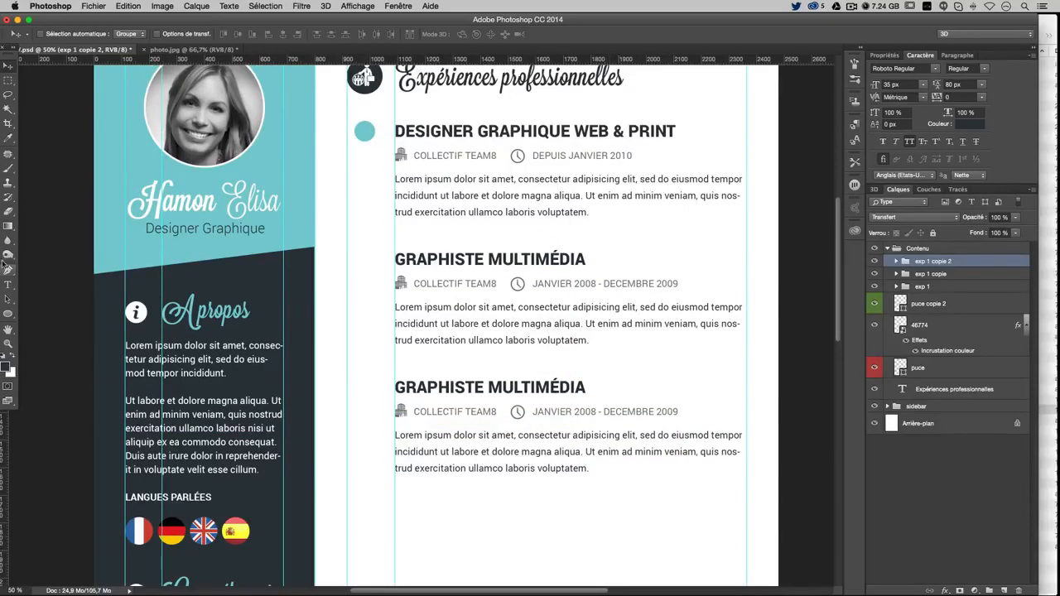
Retitle the third entry INTÉGRATEUR WEB / SEO
click(7, 285)
drag(395, 387, 586, 387)
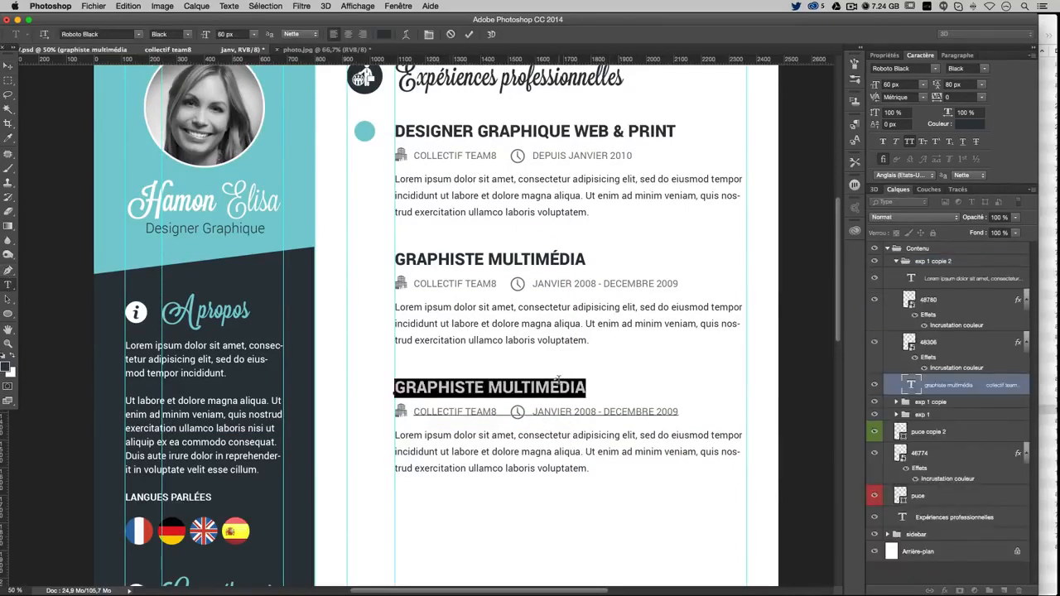
text(INTÉ)
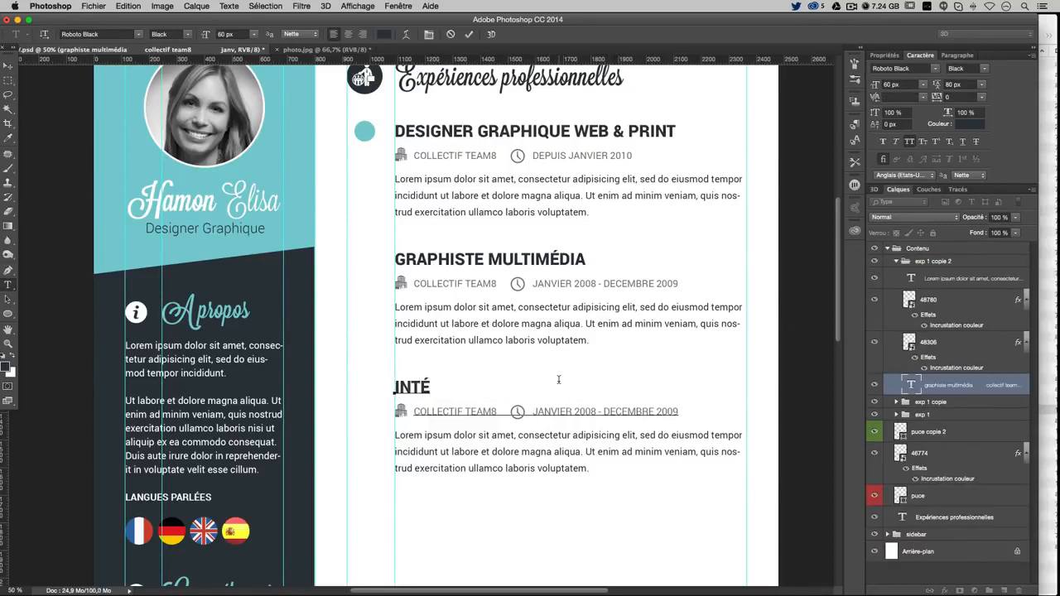
text(GRATEUR)
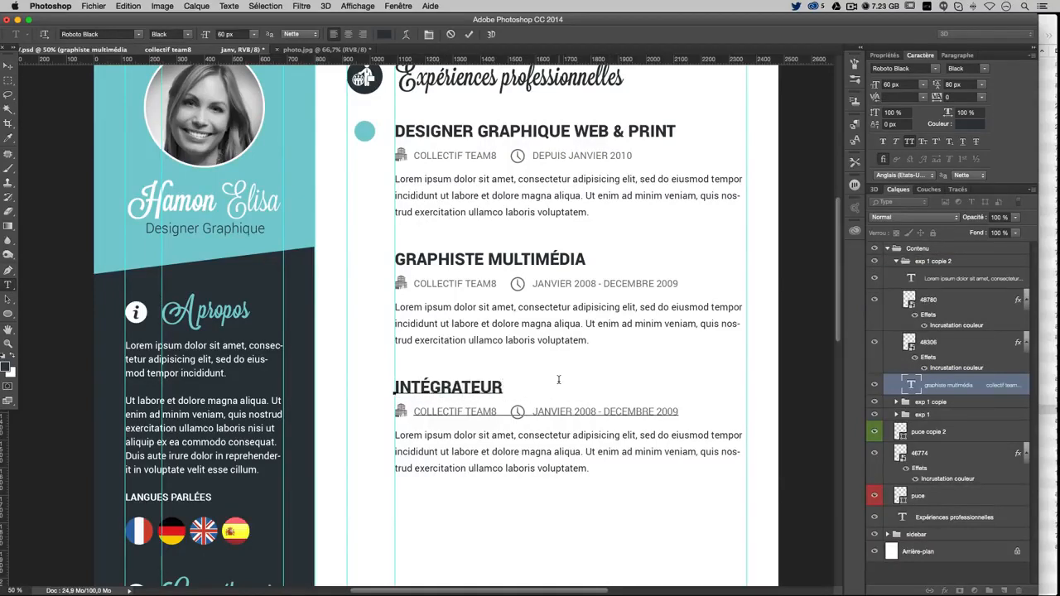
text( WEB / SEI)
key(BackSpace)
text(O)
click(8, 284)
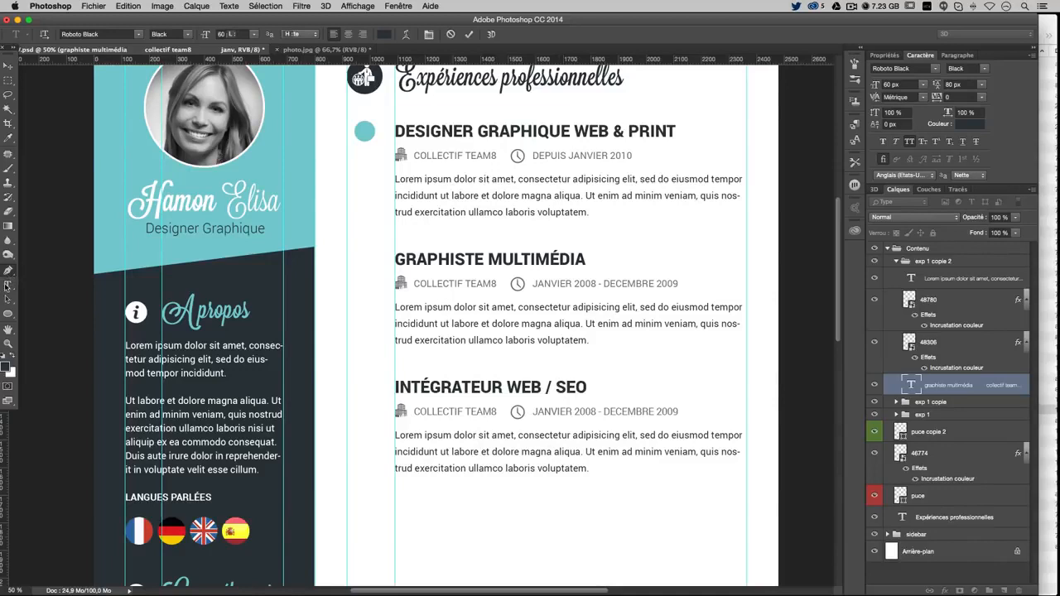
Change DECEMBRE to OCTOBRE in the third entry's dates and zoom out to the full page
click(590, 411)
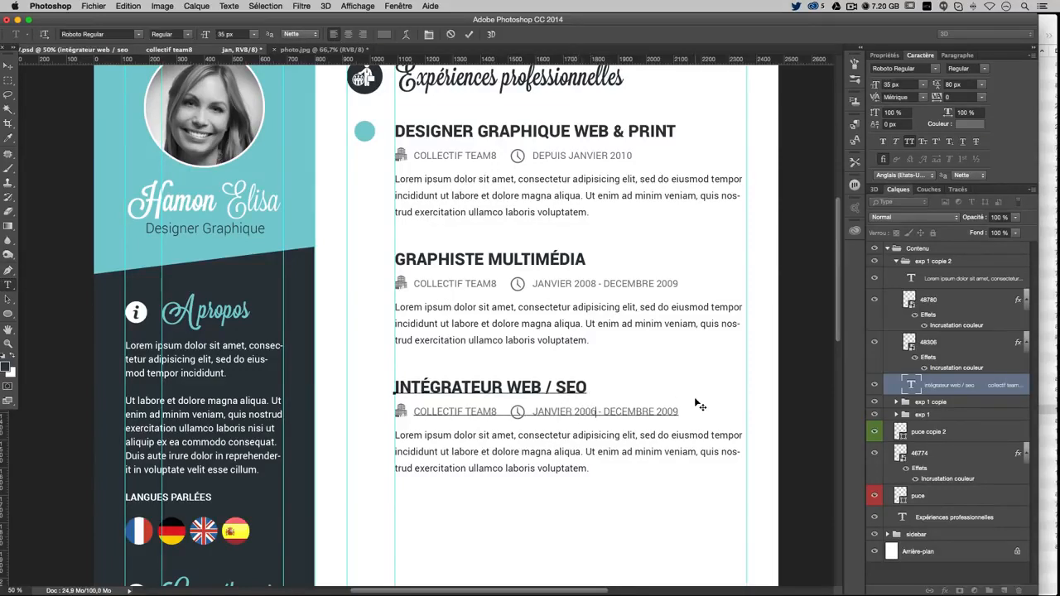
double_click(644, 411)
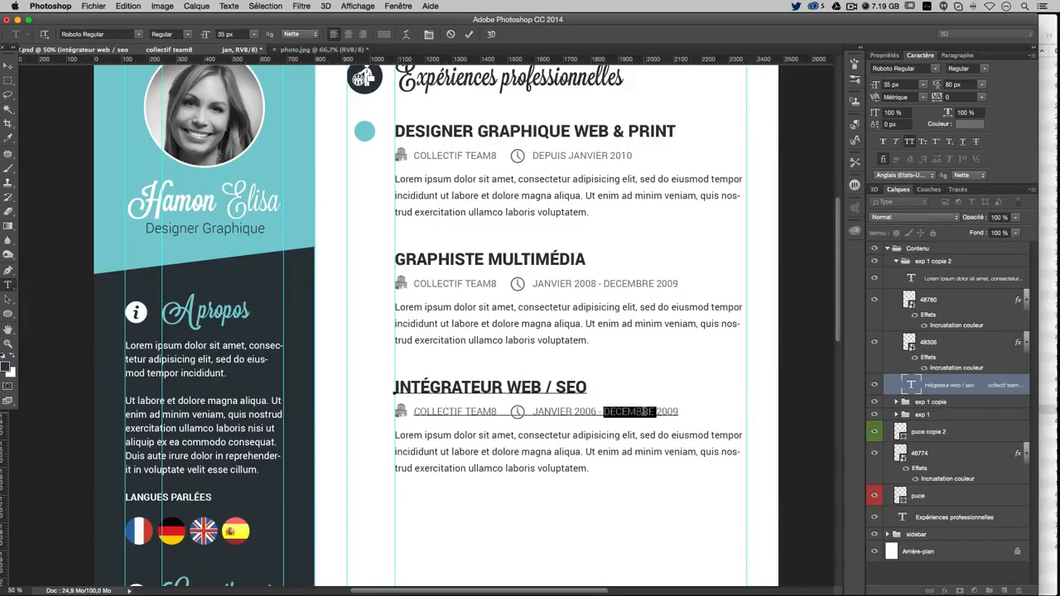
text(OCTOBRE)
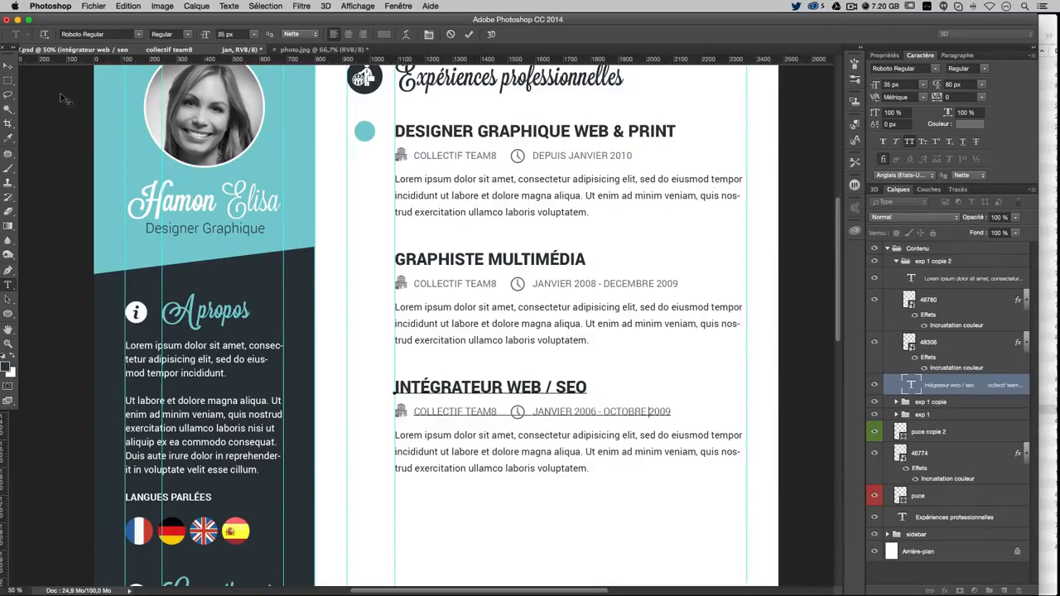
click(10, 66)
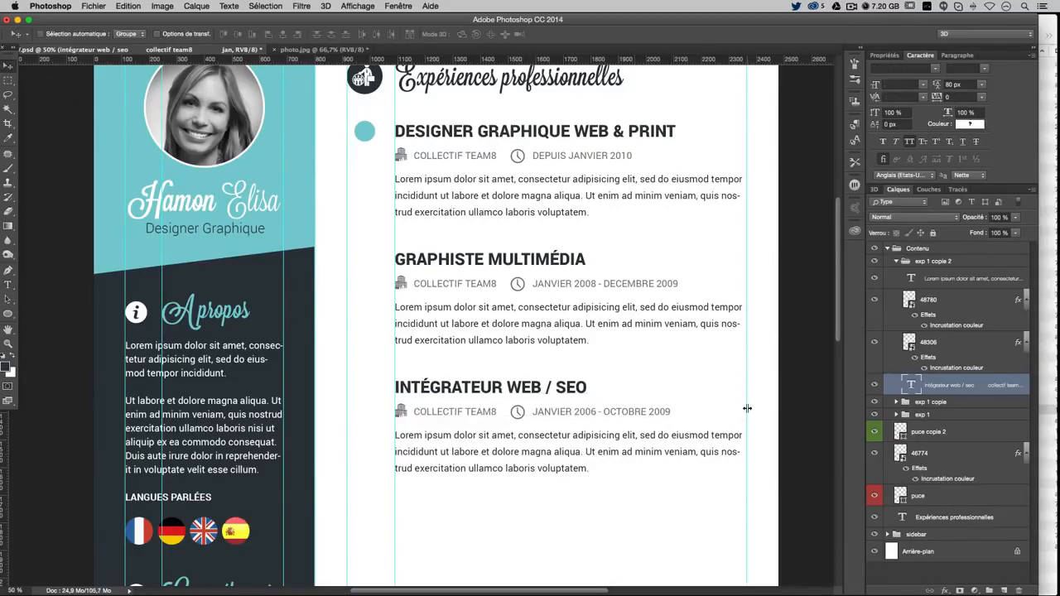
key(super+minus)
key(super+plus)
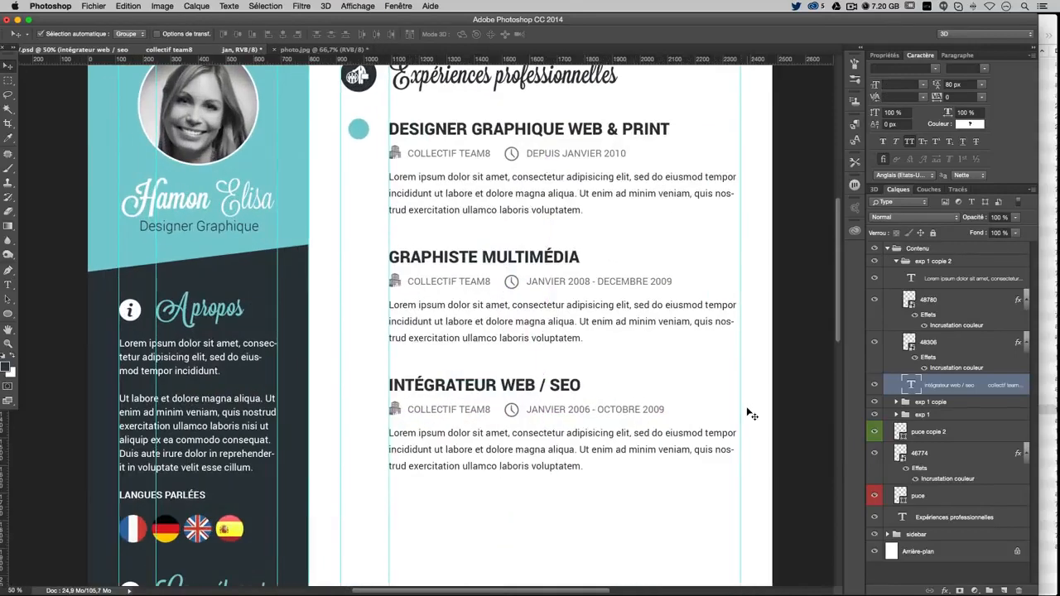
key(super+plus)
key(super+minus)
key(super+minus)
key(super+minus)
key(super+minus)
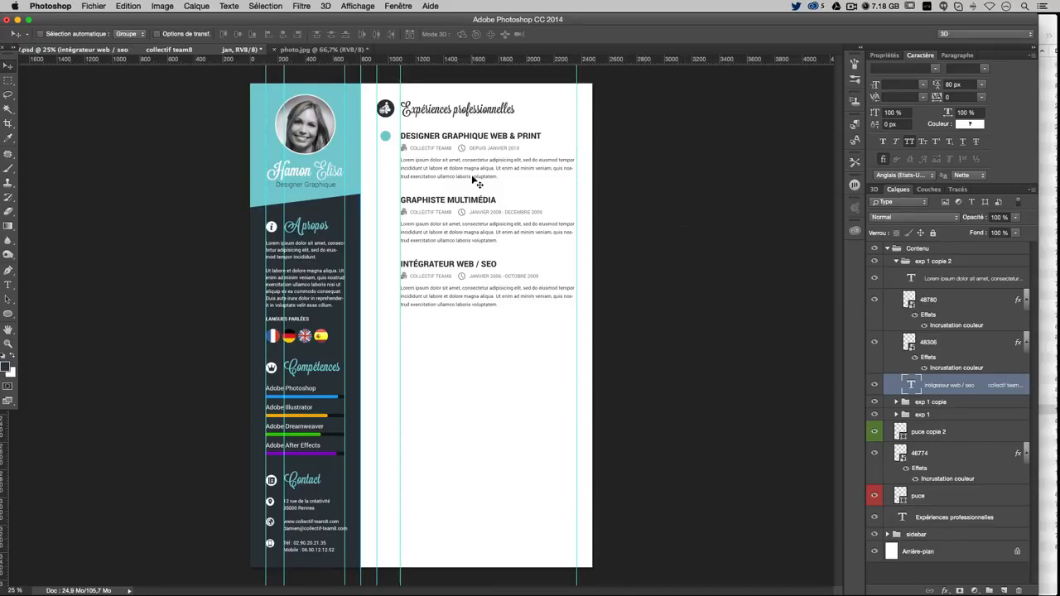
Select the exp 1, exp 1 copie and exp 1 copie 2 groups and drag them slightly lower
key(super+plus)
scroll(520, 221, up, 3)
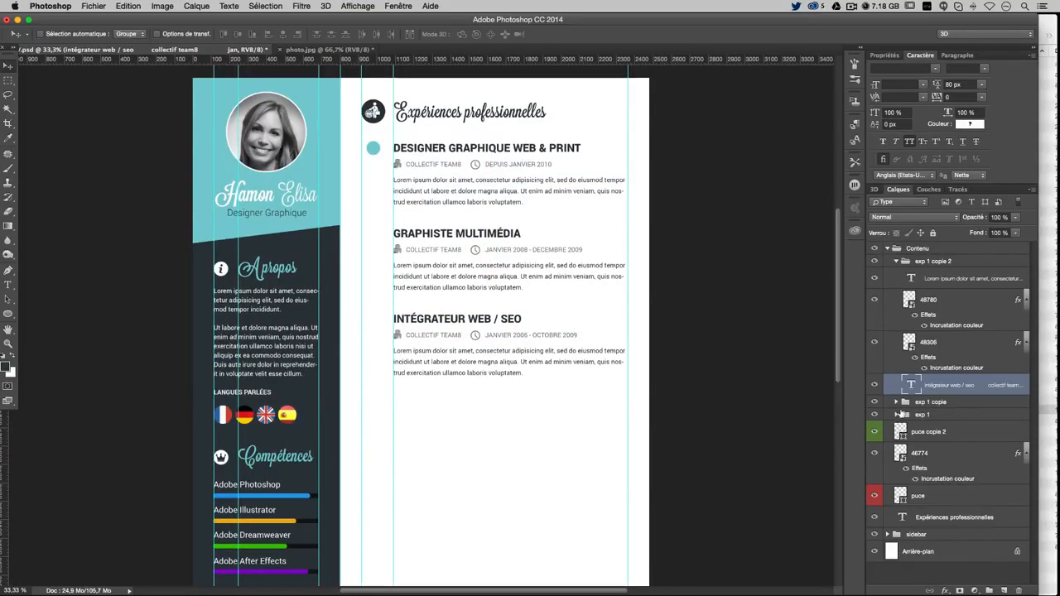
click(896, 262)
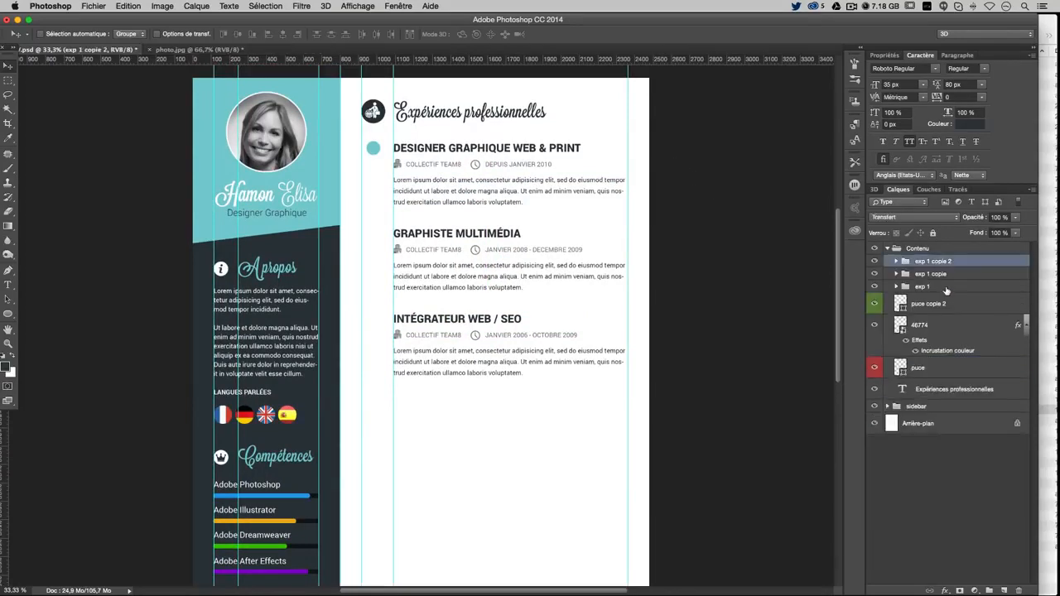
shift+click(946, 290)
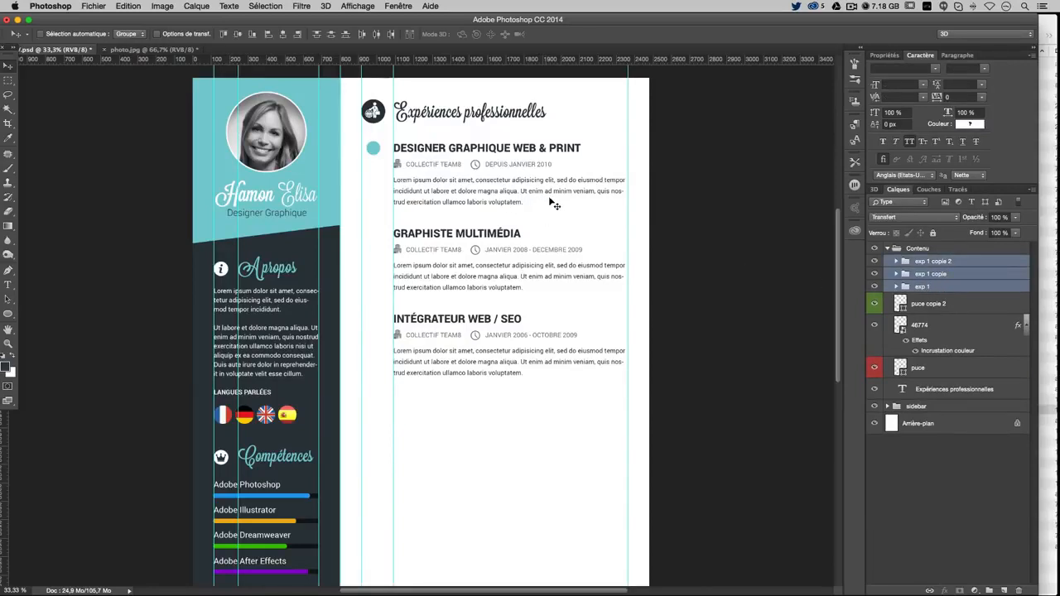
drag(488, 217, 488, 229)
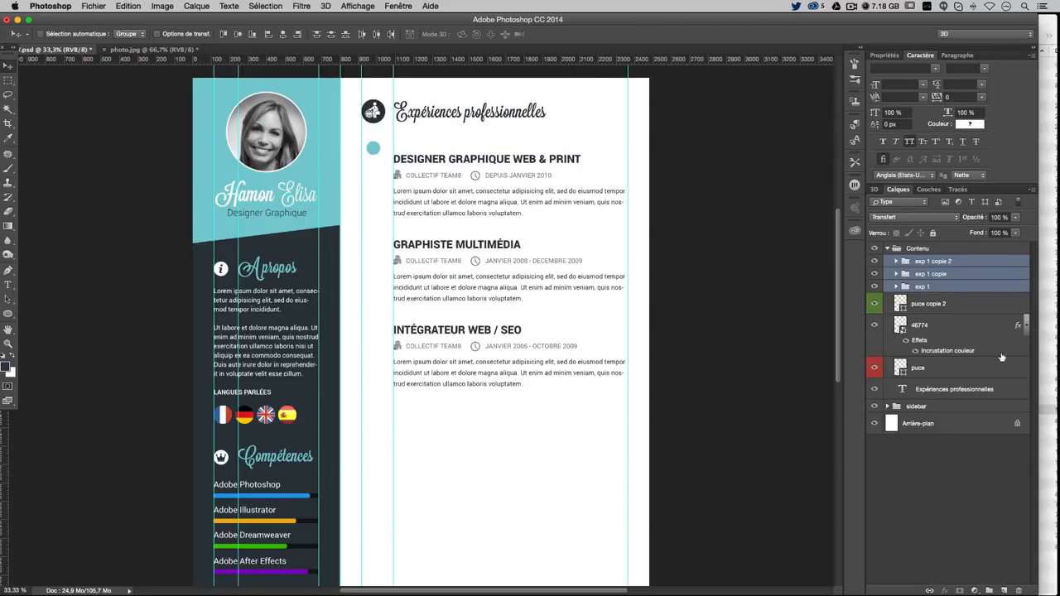
click(953, 391)
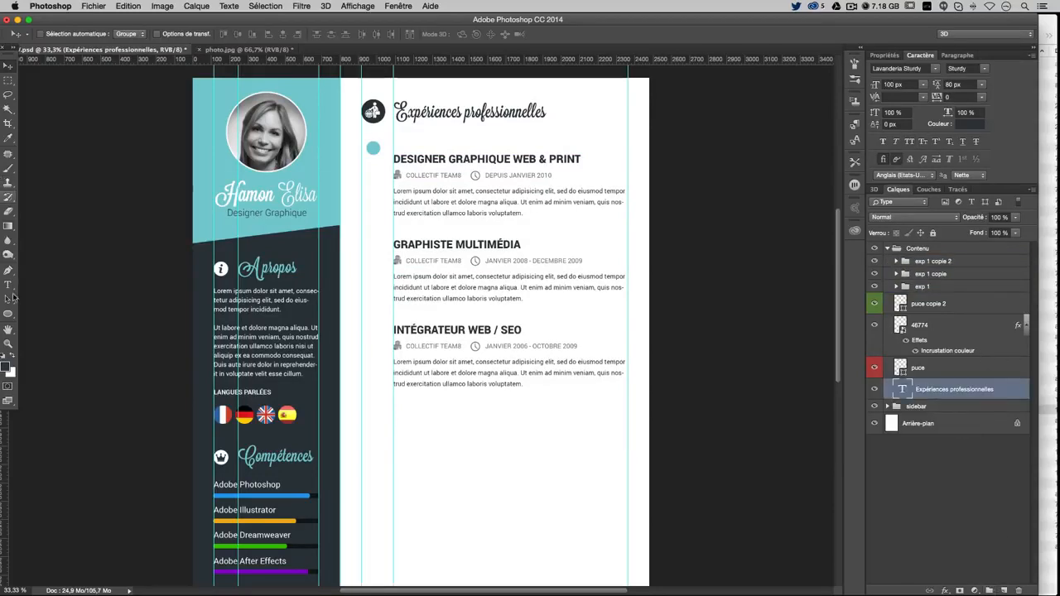
Draw a horizontal rule with the Line tool under the Expériences professionnelles heading
drag(4, 315, 50, 355)
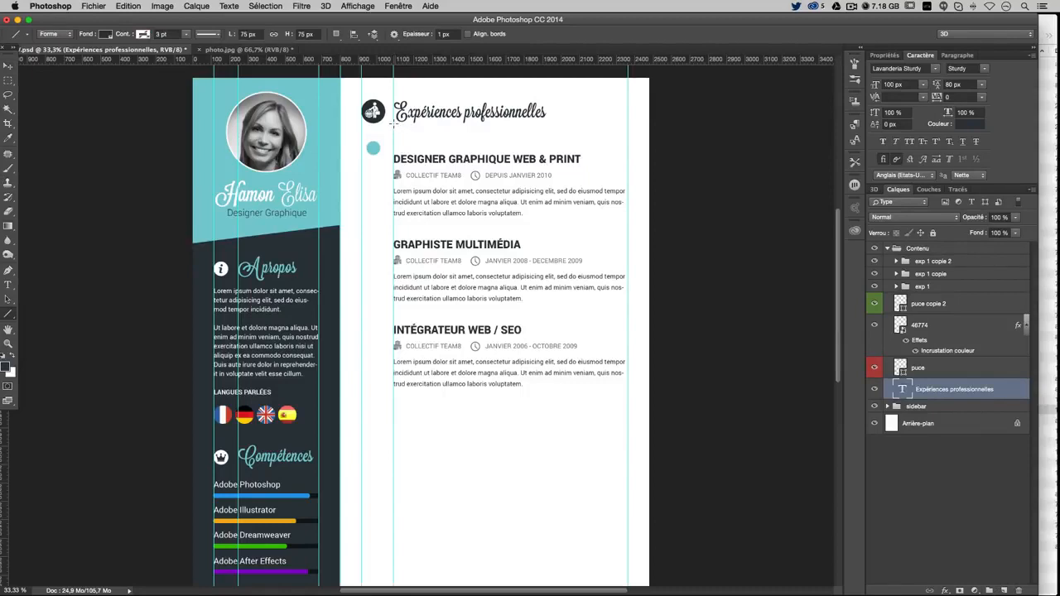
drag(394, 122, 629, 123)
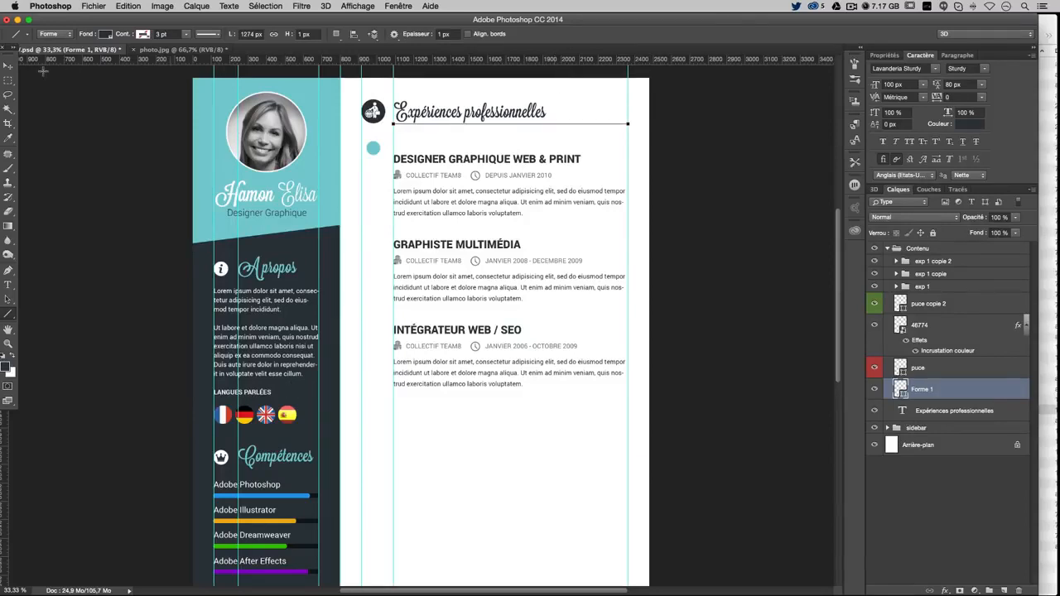
click(8, 66)
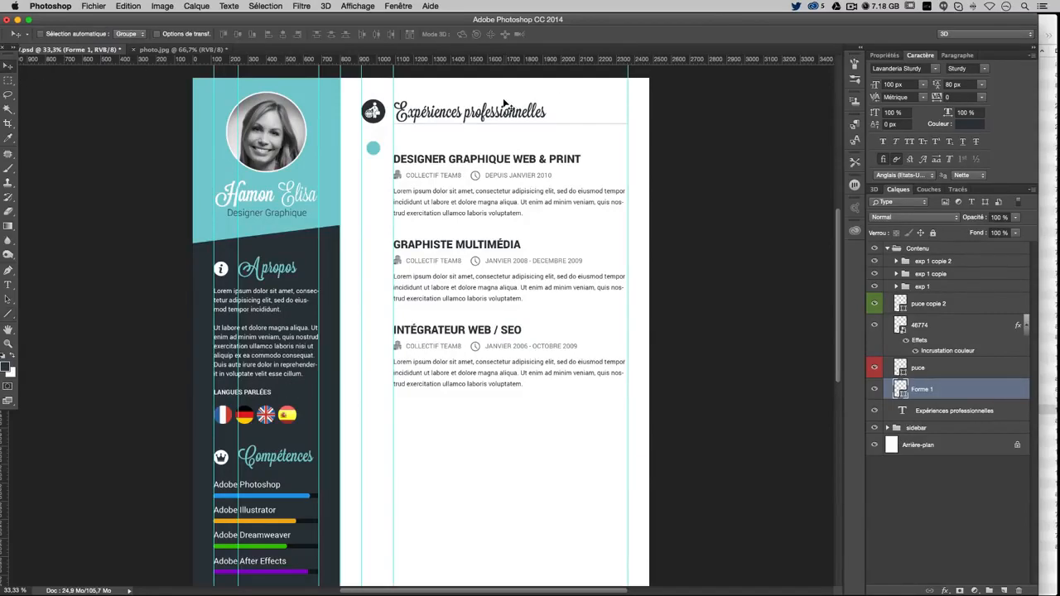
key(Down)
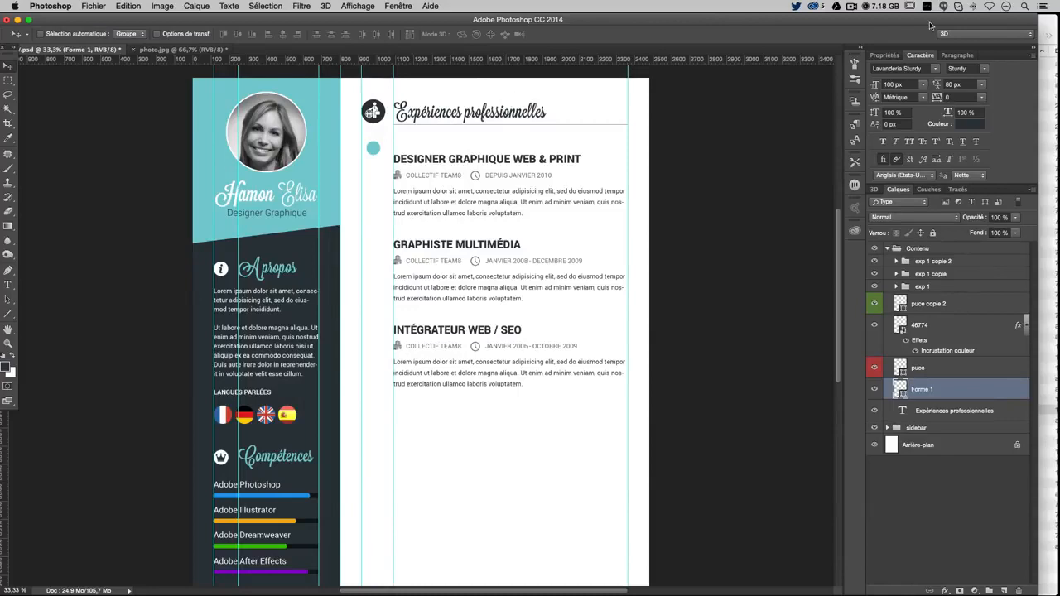
Set the rule to 50 % opacity, nudge it a few pixels lower, and hide the guides
key(Return)
text(50)
key(Return)
key(shift+Down)
key(shift+Down)
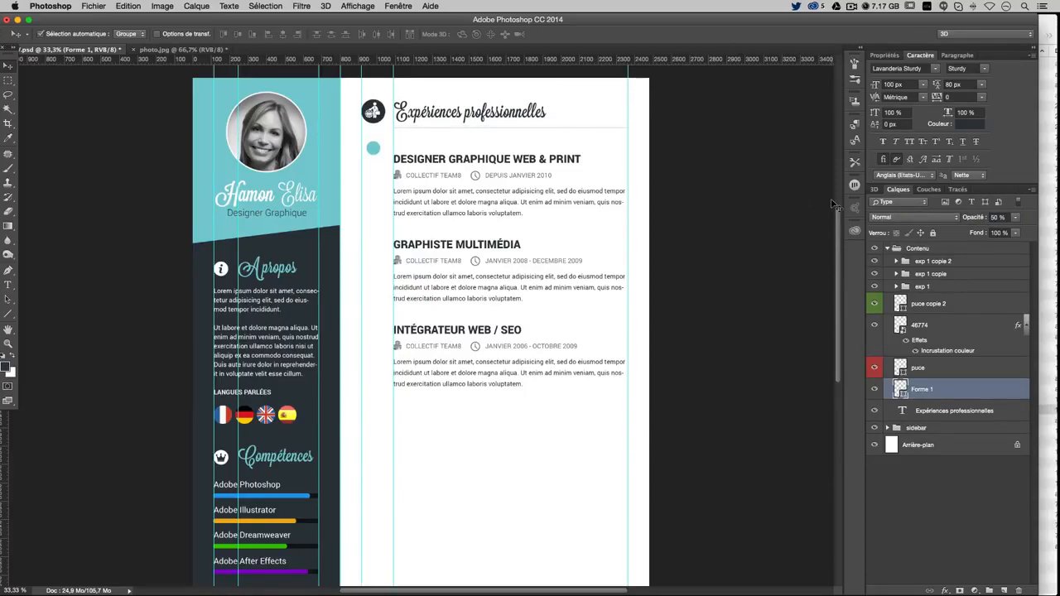
key(super+semicolon)
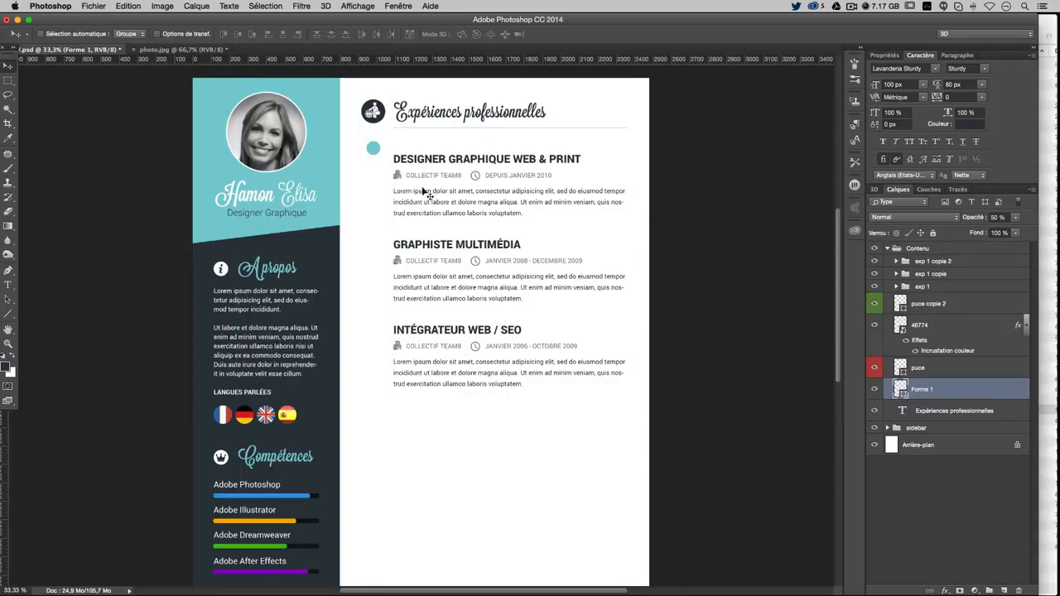
Place the puce copie 2 bullet beside the first entry and duplicate it beside the other two entries
scroll(514, 262, down, 3)
scroll(514, 262, up, 3)
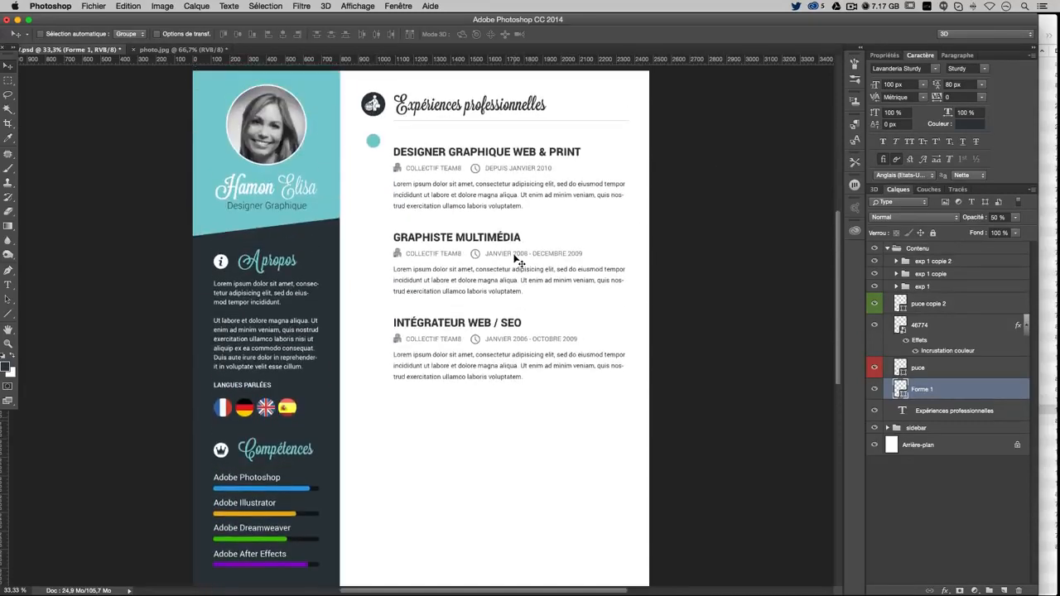
right_click(373, 144)
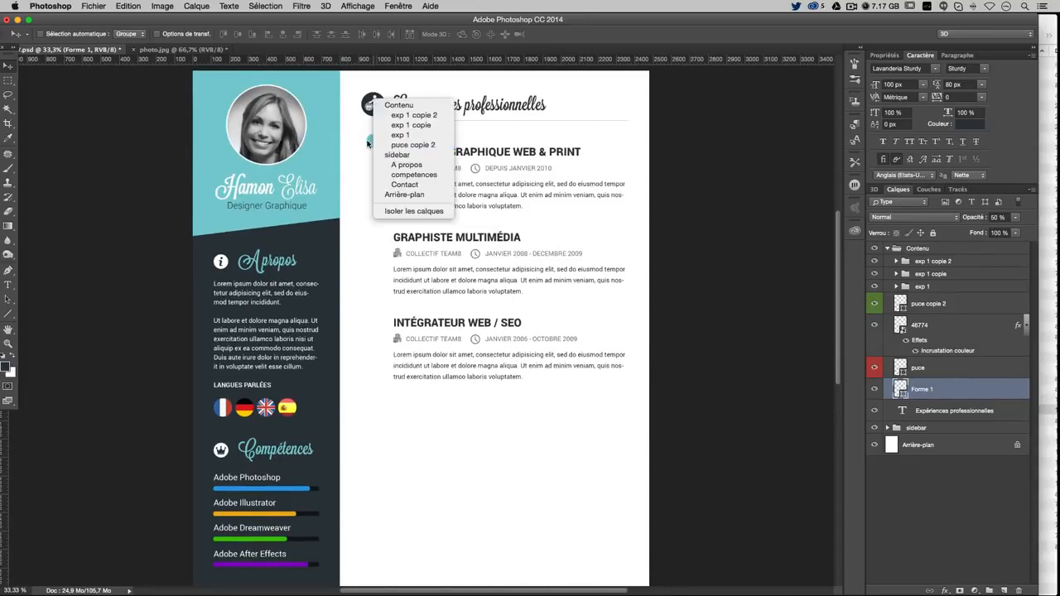
right_click(369, 143)
right_click(377, 143)
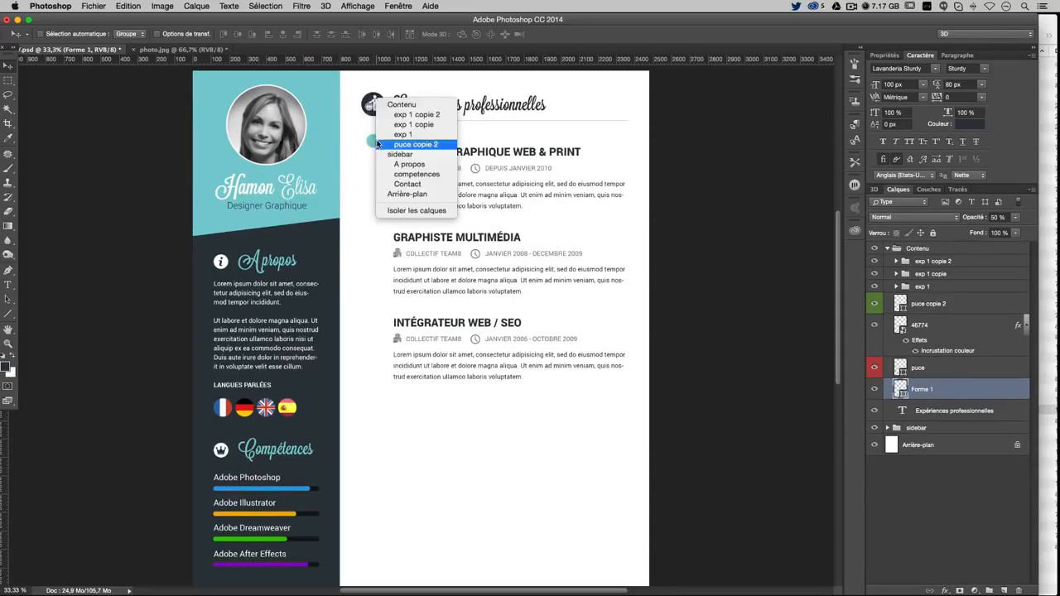
click(389, 144)
drag(424, 143, 429, 149)
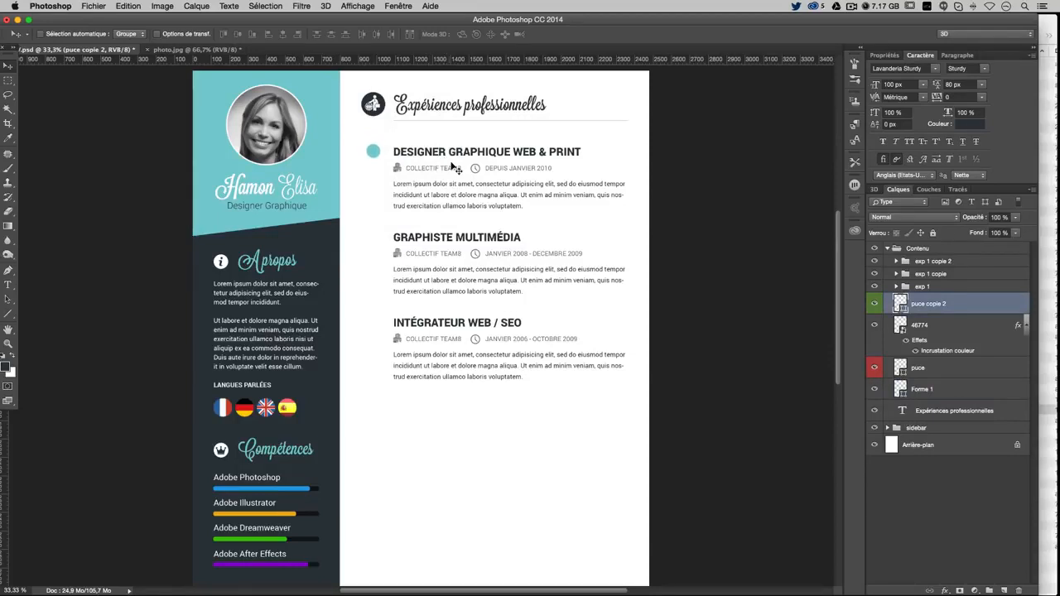
drag(454, 166, 470, 312)
key(shift+Down)
key(shift+Down)
key(shift+Down)
key(shift+Up)
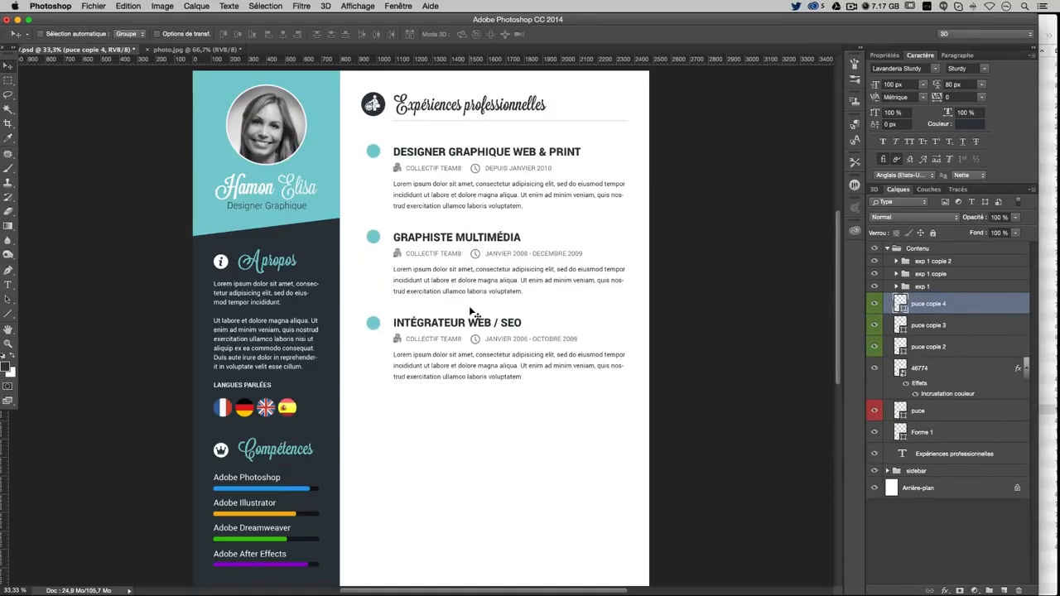
Draw a thin rectangle bar running from the first bullet down to the third
click(10, 314)
right_click(11, 317)
click(74, 310)
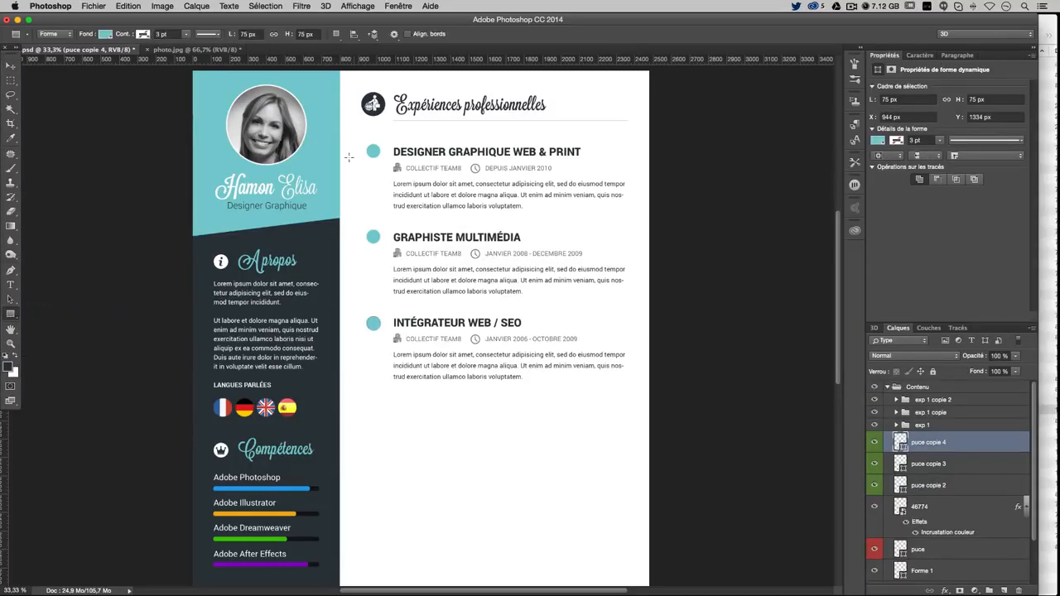
drag(373, 150, 374, 323)
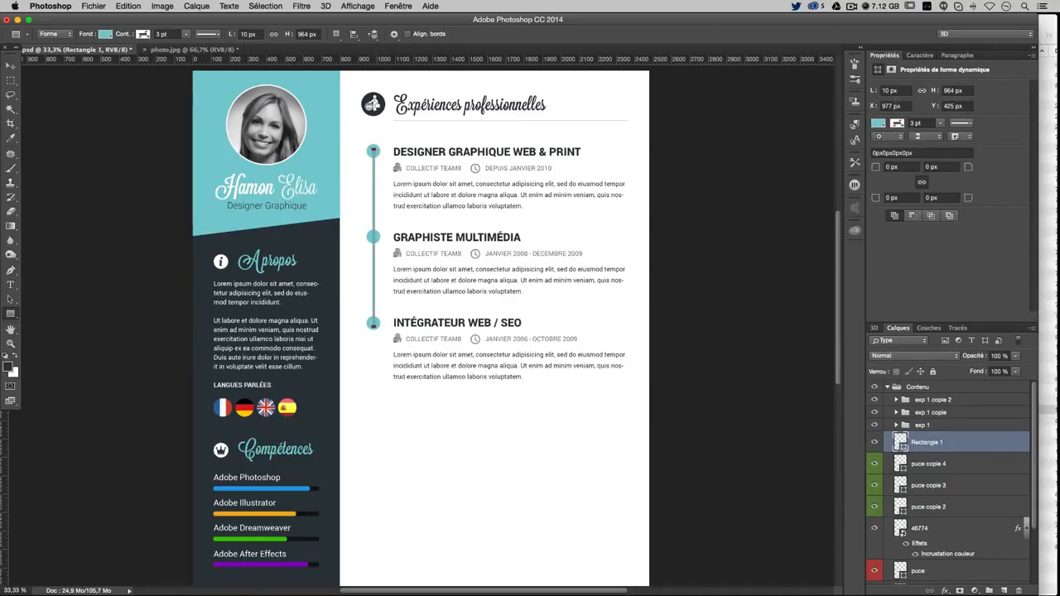
Set the timeline bar's width to 8 px in Properties
click(891, 91)
text(7px)
key(Return)
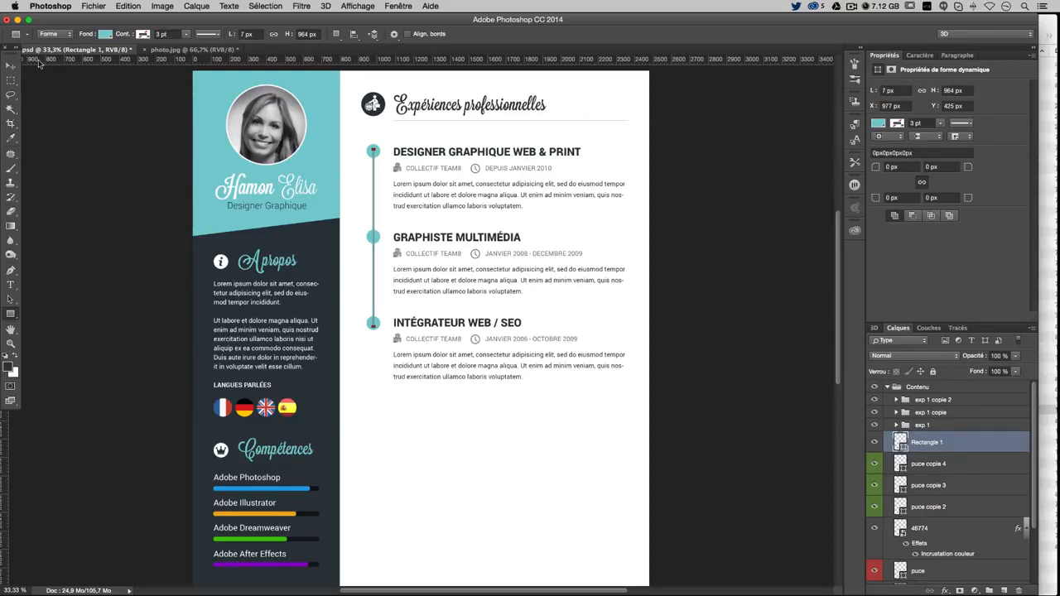
click(9, 66)
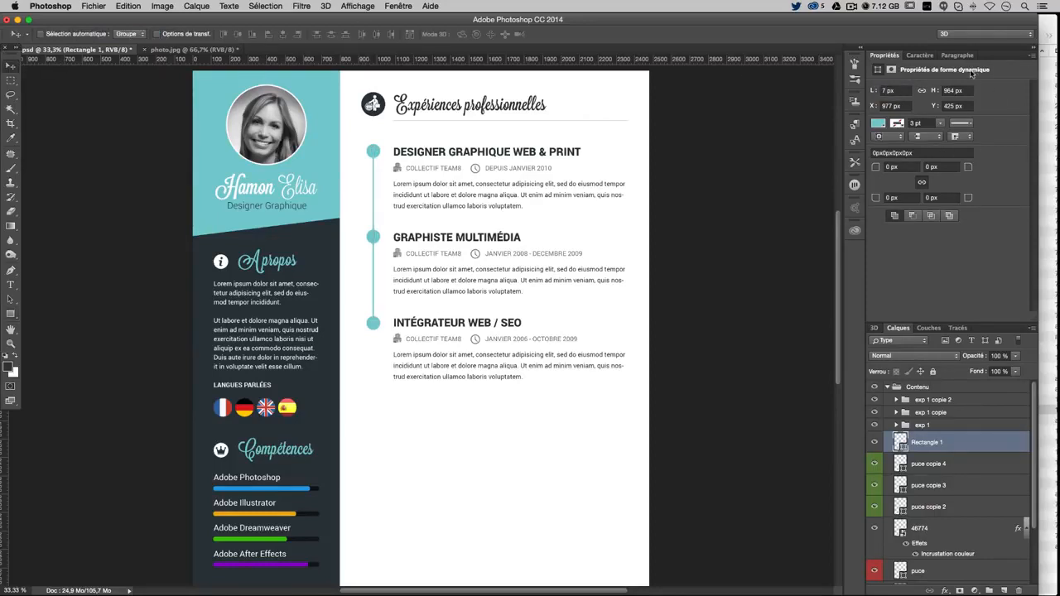
drag(899, 90, 811, 87)
text(8)
key(Return)
scroll(789, 201, up, 2)
scroll(788, 199, down, 5)
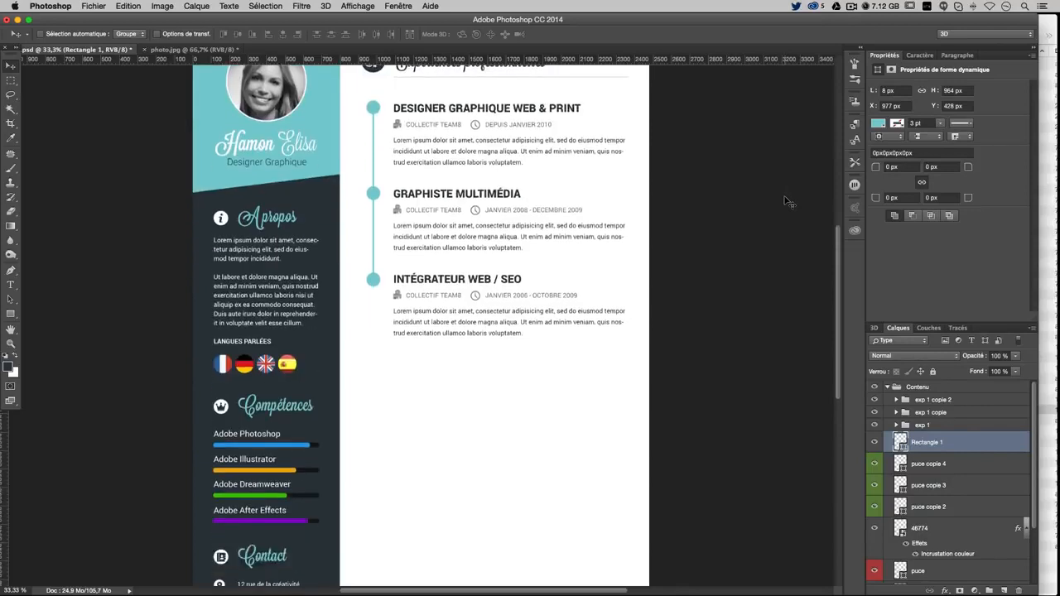
scroll(789, 199, up, 5)
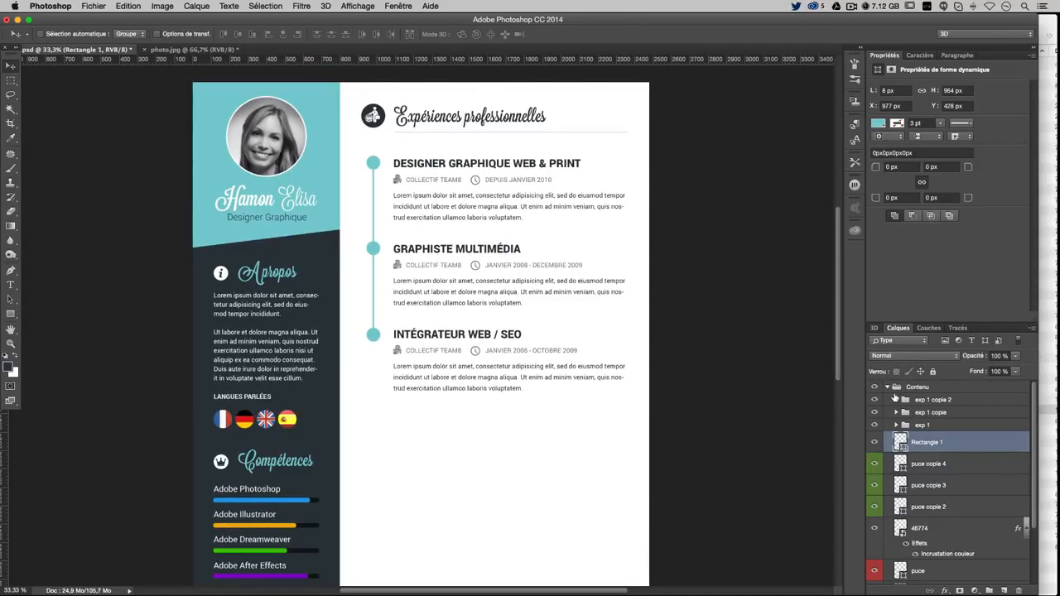
Create a group named 'frise' holding the timeline bar and the three bullets
scroll(905, 429, down, 1)
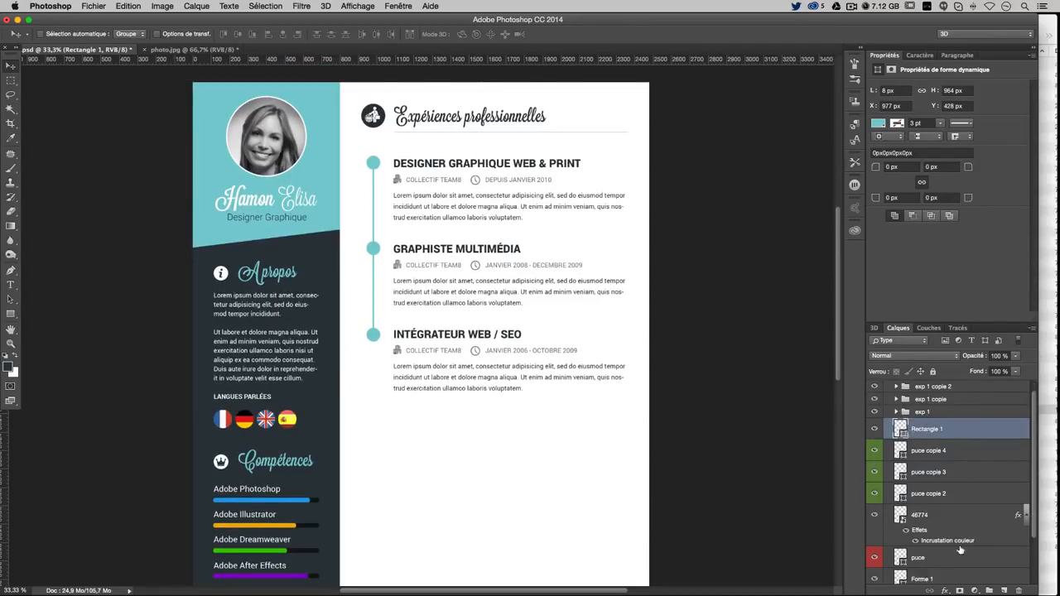
click(989, 590)
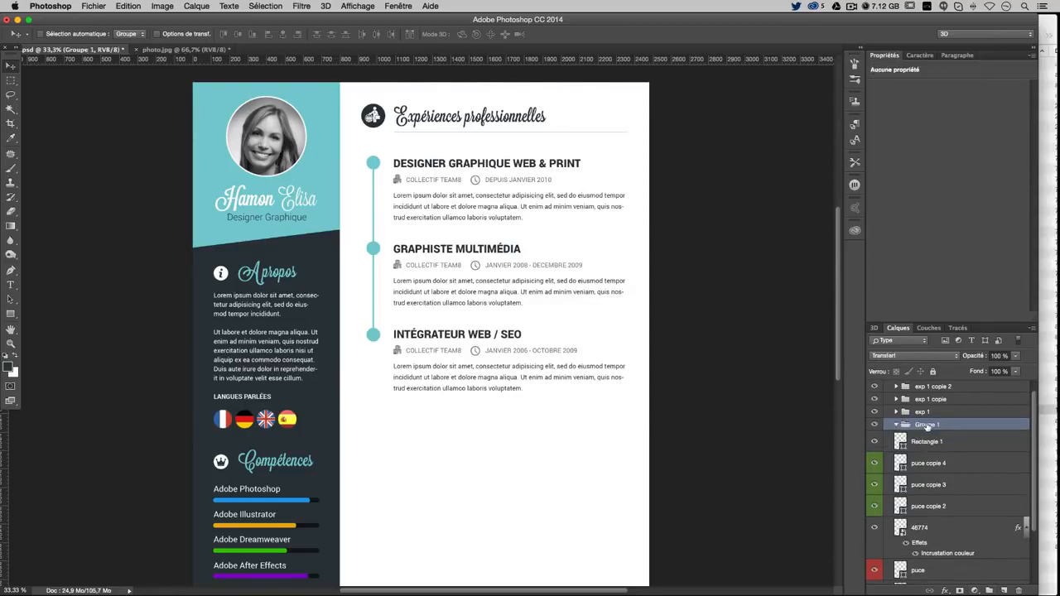
double_click(927, 425)
text(frise)
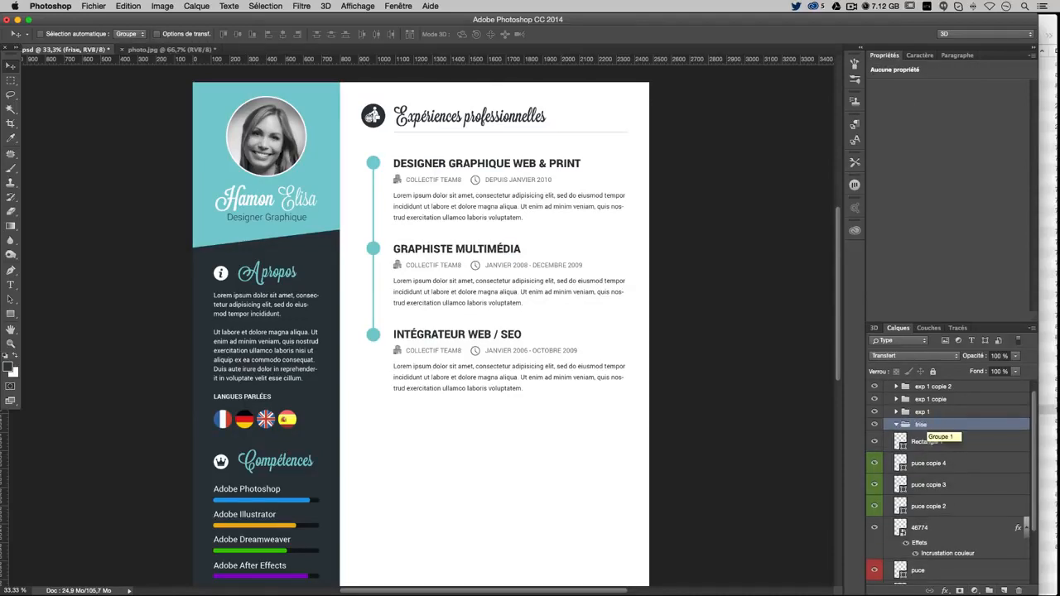
key(Return)
click(930, 442)
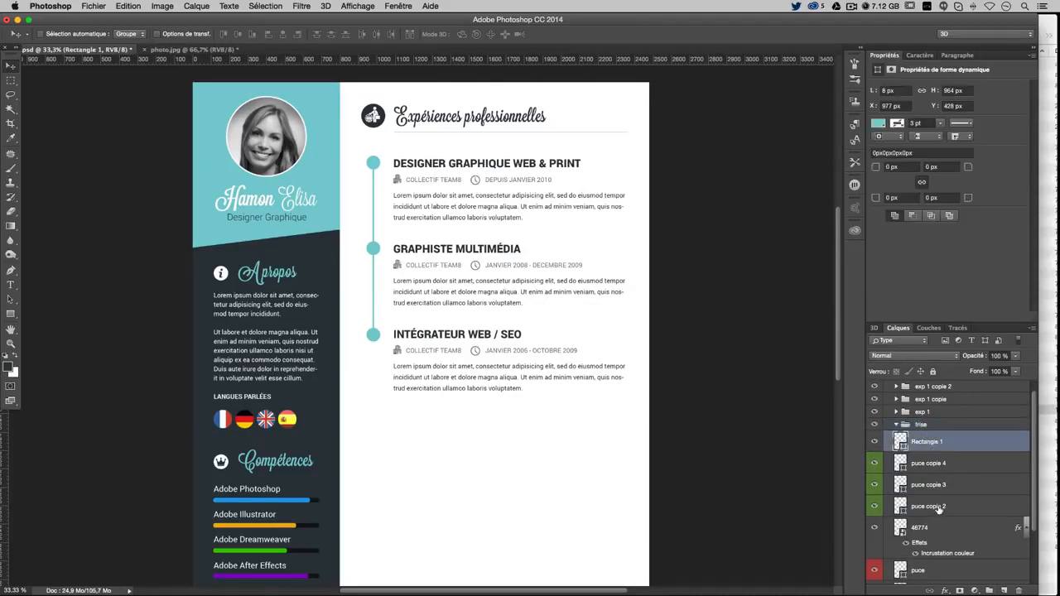
shift+click(937, 514)
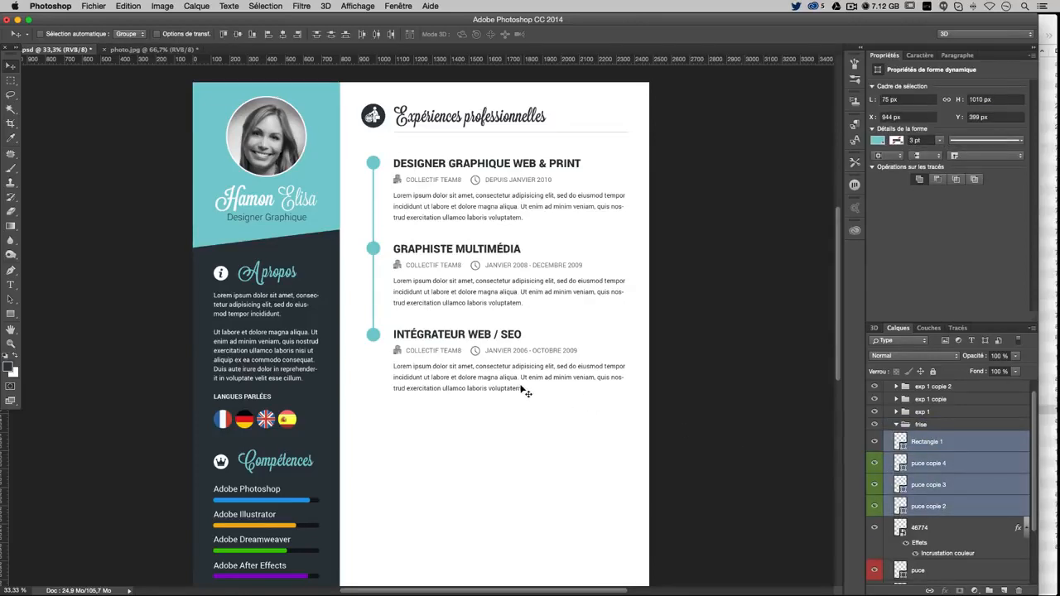
drag(526, 391, 563, 391)
key(super+z)
drag(921, 445, 898, 427)
click(897, 427)
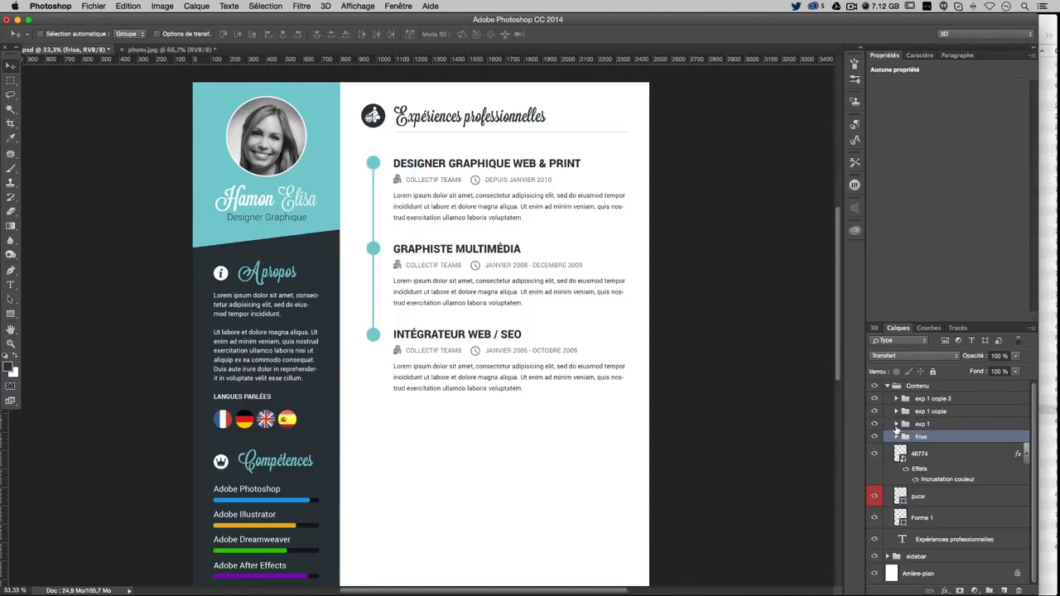
Select the heading's Forme 1, puce and Expériences professionnelles layers, checking the icon's visibility
click(945, 518)
click(947, 495)
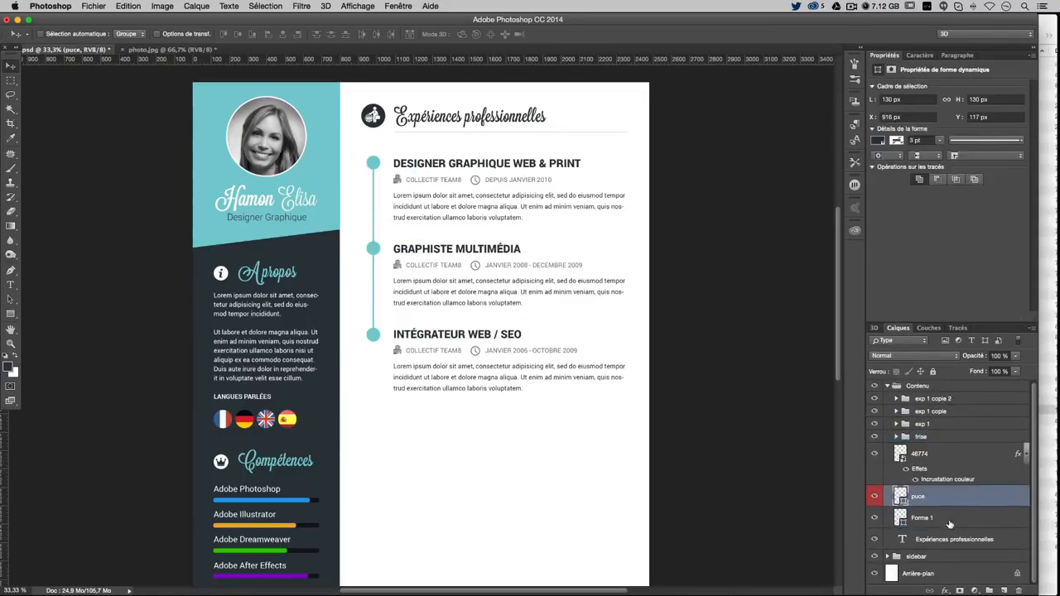
click(873, 497)
click(872, 498)
super+click(952, 540)
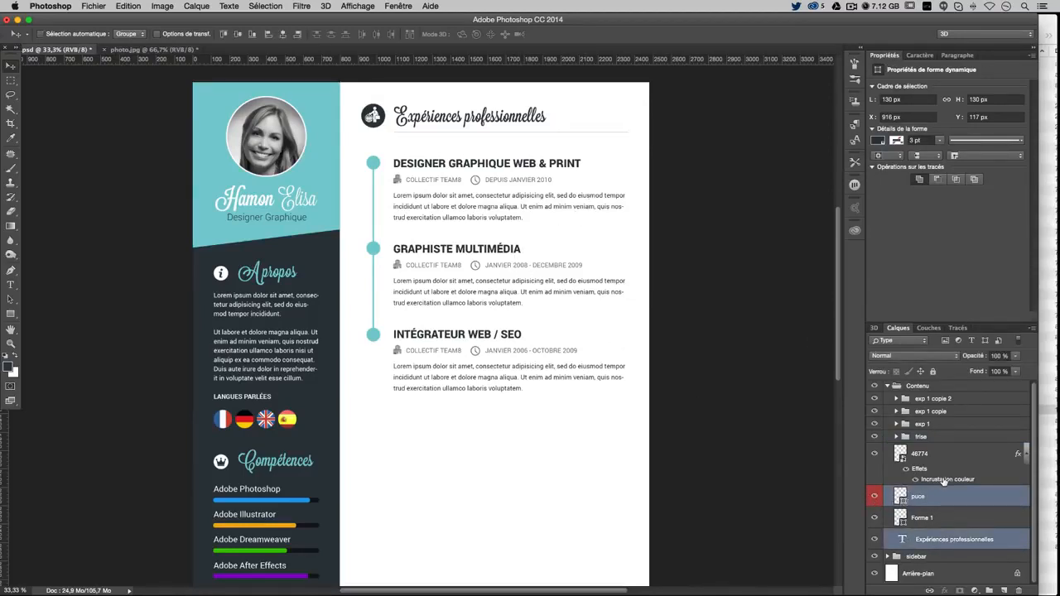
scroll(947, 516, up, 1)
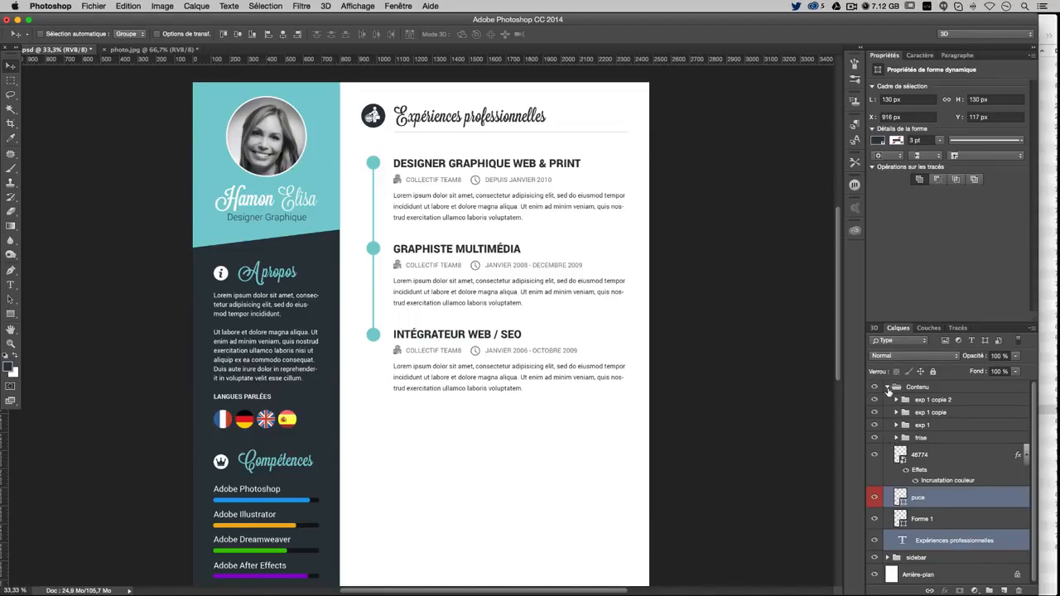
Pick the Forme 1 layer from the line under the heading and toggle it to confirm
right_click(545, 135)
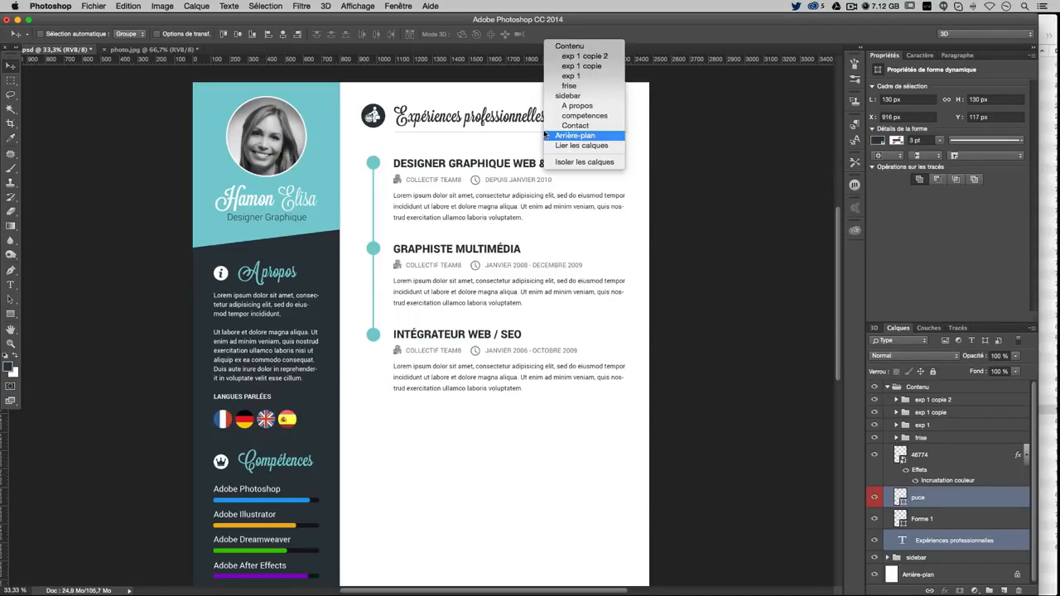
click(541, 132)
key(super+plus)
key(super+plus)
key(super+plus)
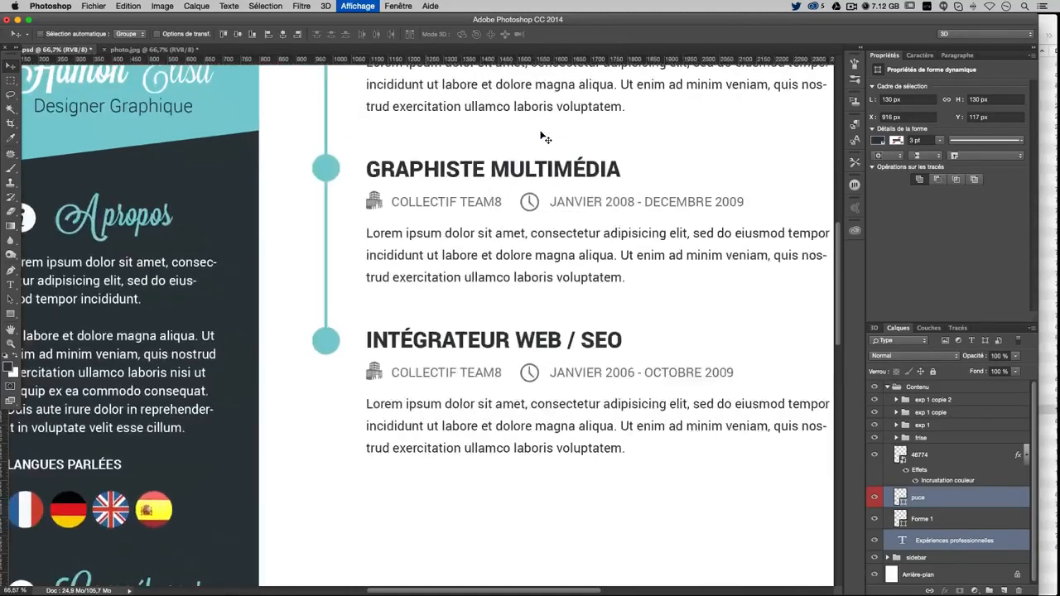
scroll(527, 329, up, 10)
scroll(526, 329, right, 2)
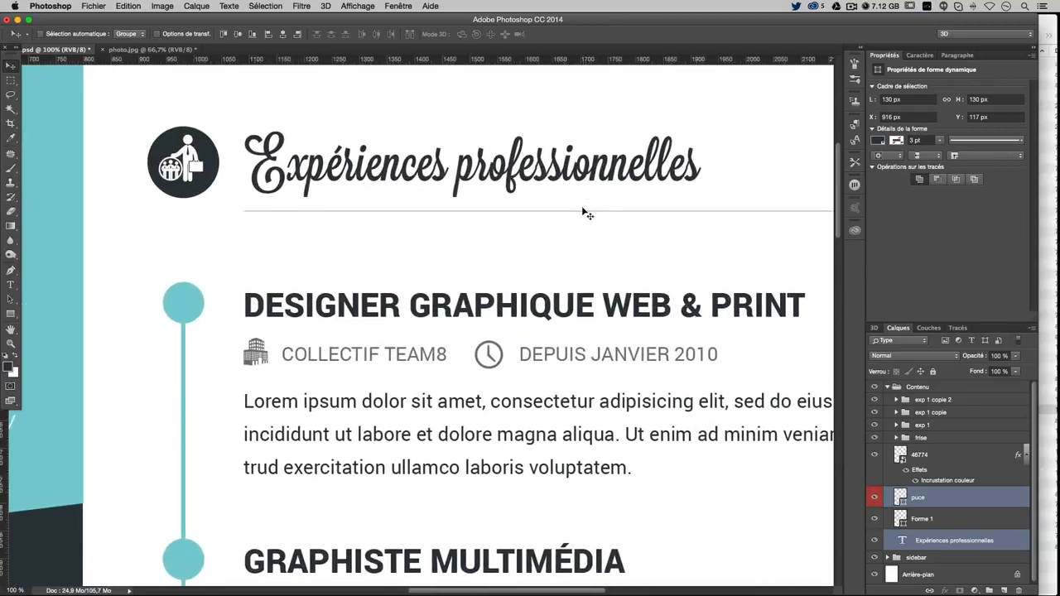
right_click(582, 216)
click(580, 215)
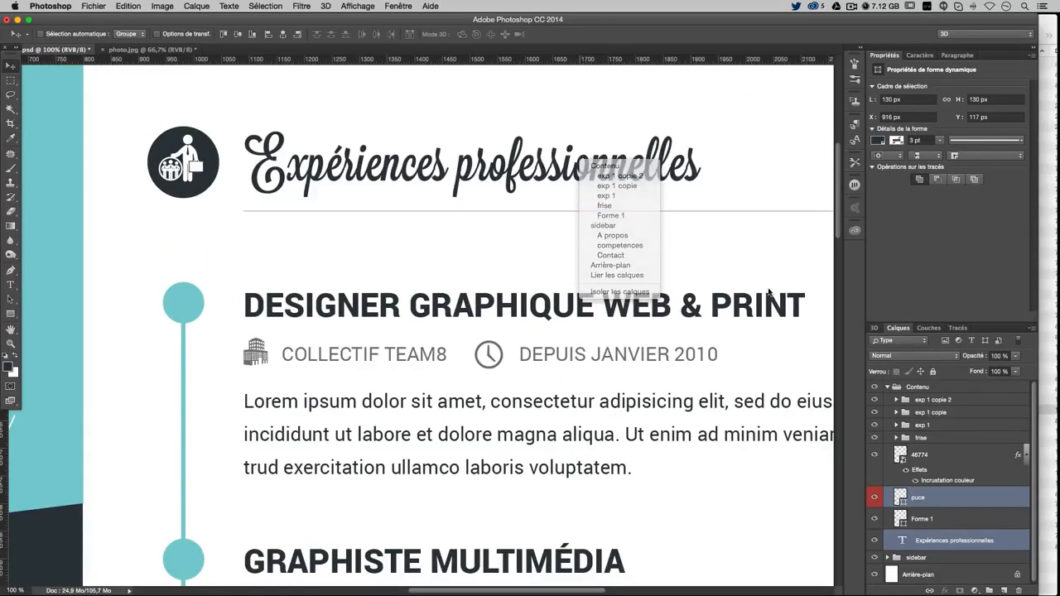
click(874, 519)
click(875, 519)
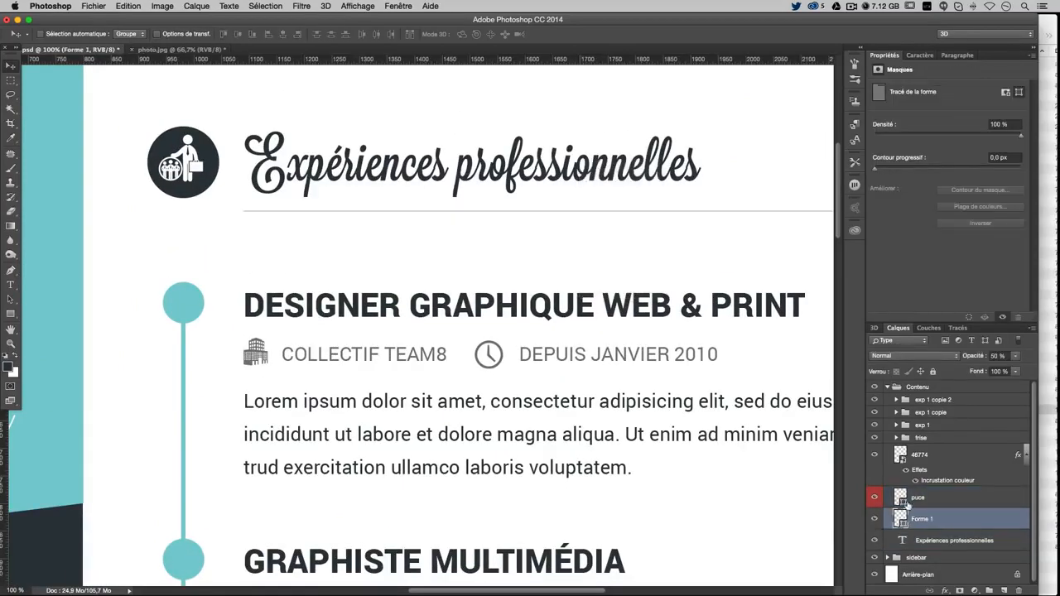
key(super+minus)
key(super+minus)
key(super+minus)
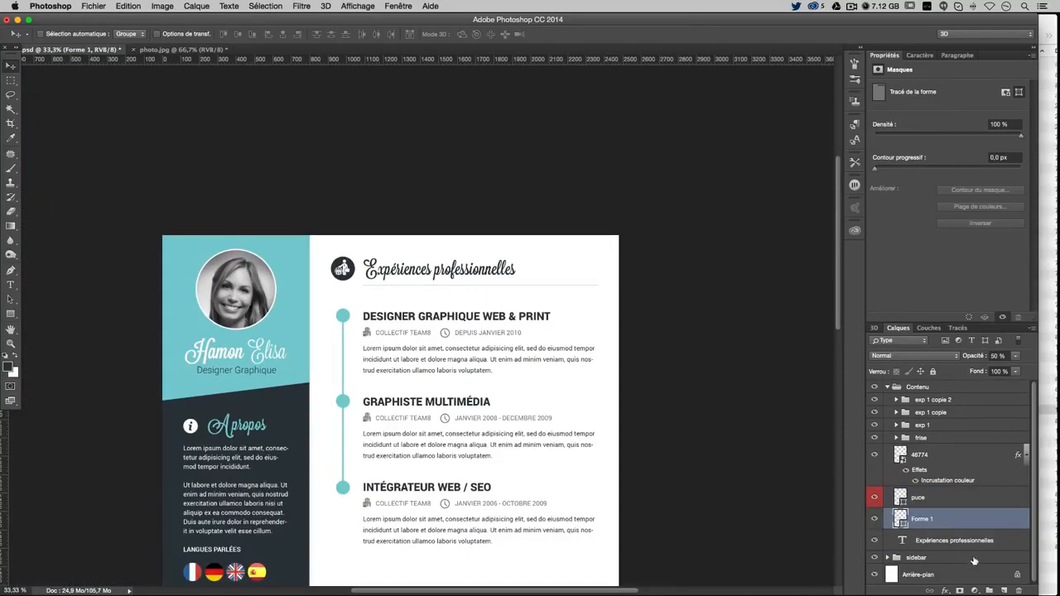
Rename the Forme 1 layer to 'trait' and give it a violet colour label
double_click(929, 519)
text(trait)
key(Return)
right_click(878, 520)
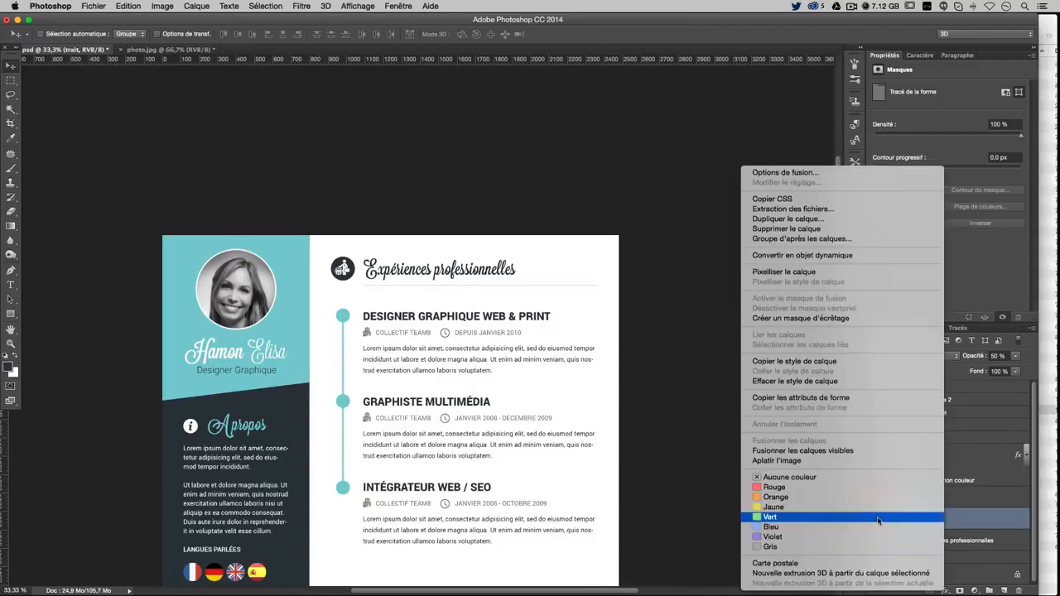
click(850, 537)
scroll(543, 436, down, 5)
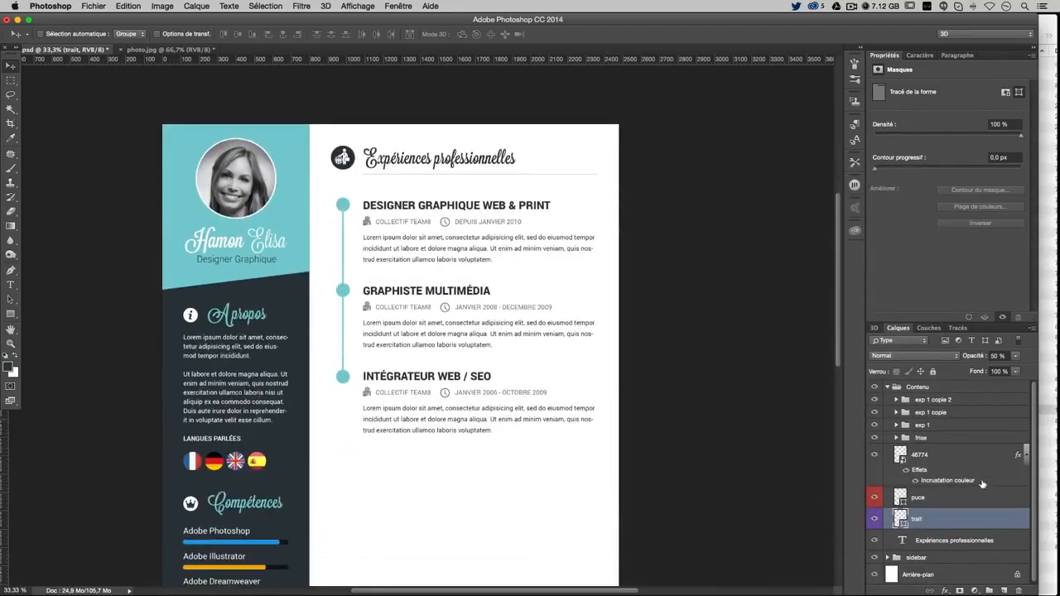
click(875, 519)
click(875, 519)
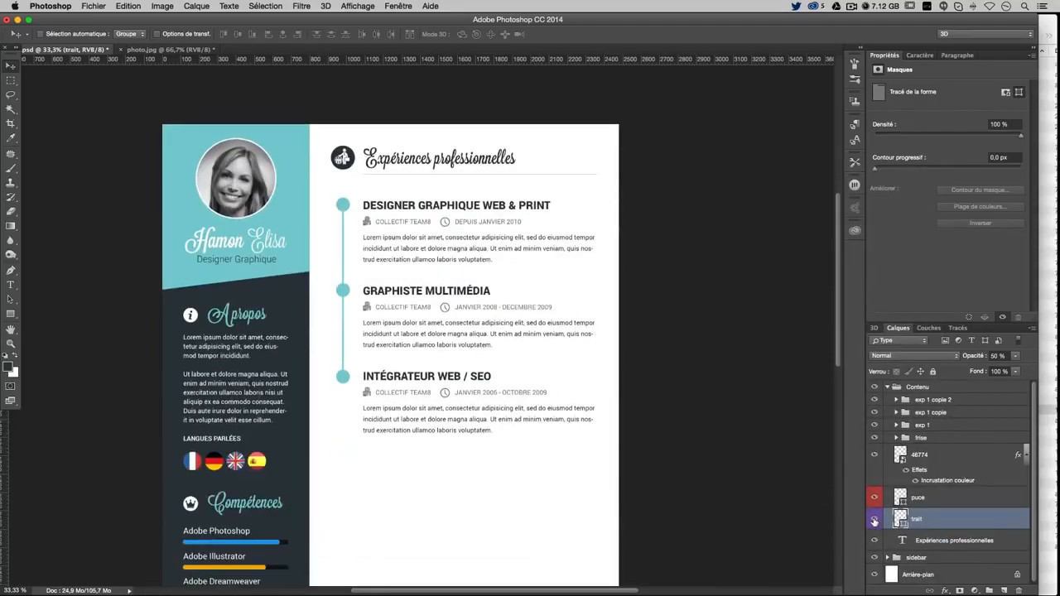
Duplicate the heading text, its puce circle and trait line below the timeline, then bring up tuto cv 3
shift+click(958, 542)
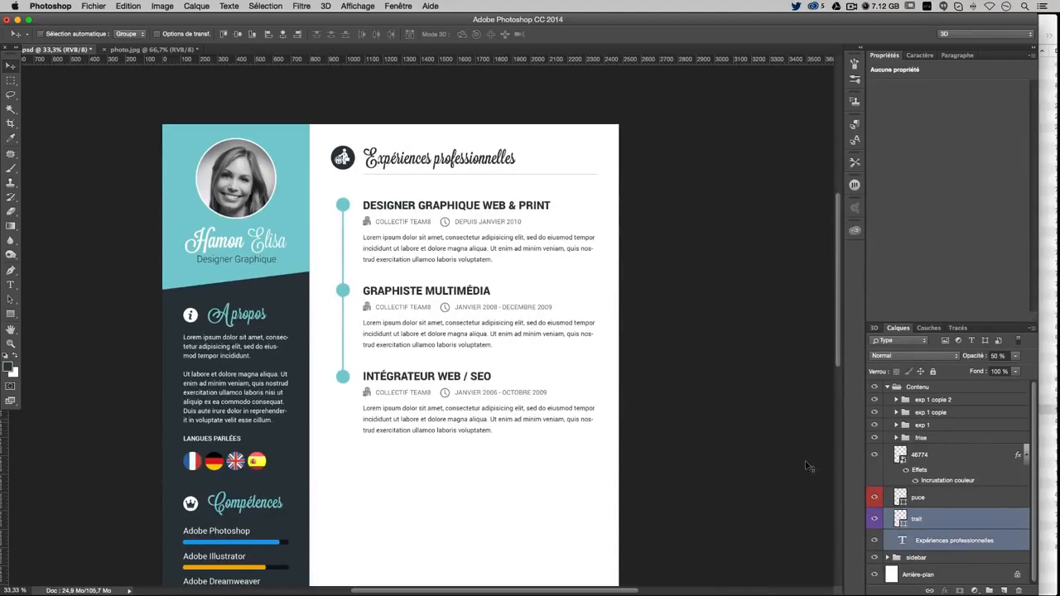
click(874, 498)
click(875, 498)
shift+click(928, 498)
scroll(610, 385, down, 2)
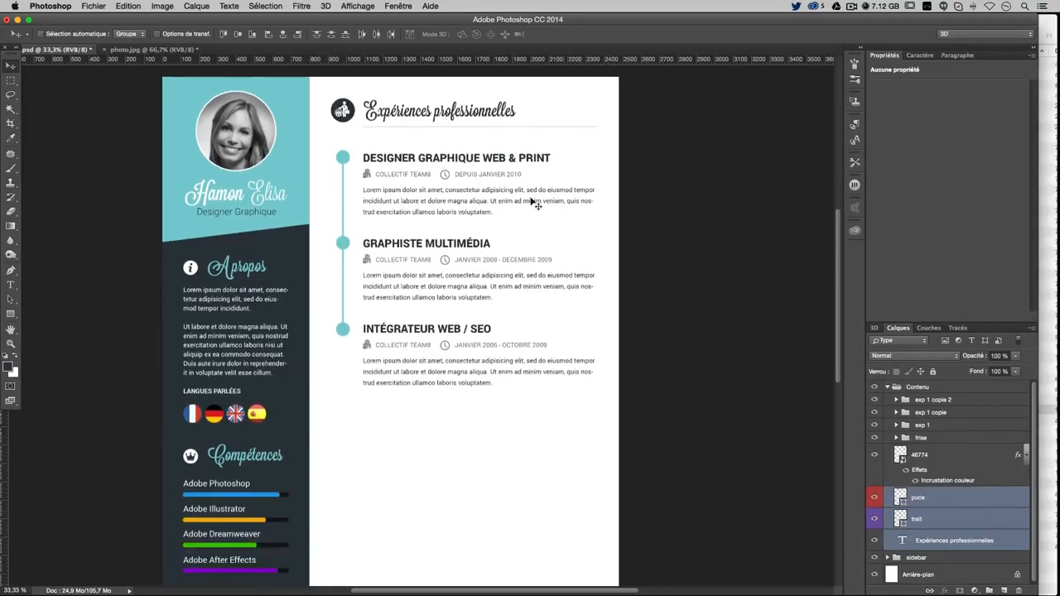
drag(511, 176, 512, 469)
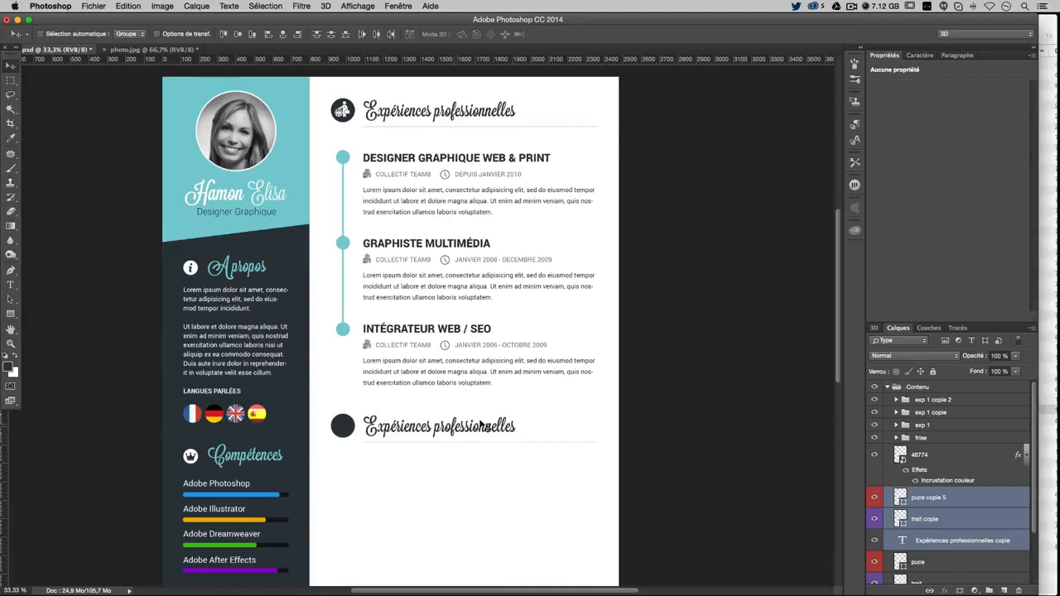
scroll(485, 427, down, 8)
scroll(457, 228, up, 8)
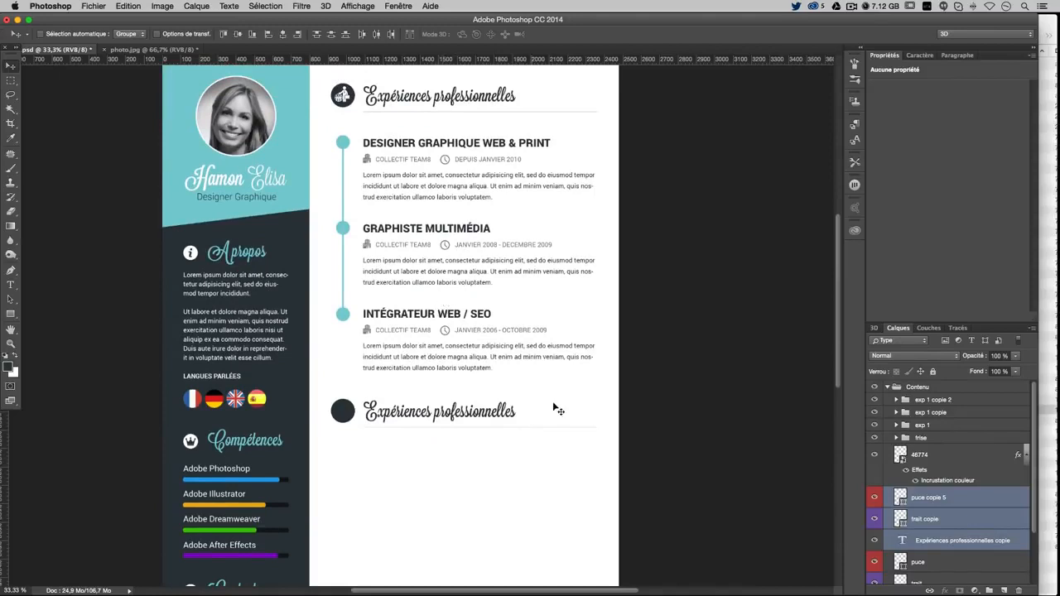
click(1054, 18)
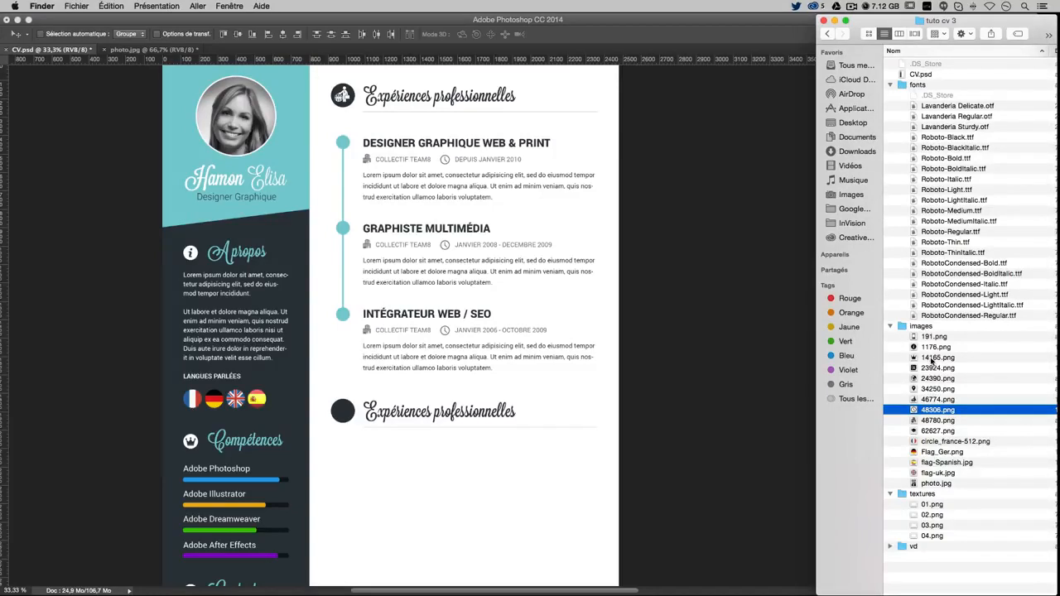
Place the 62627.png graduation-cap image into the CV and scale it down
click(929, 431)
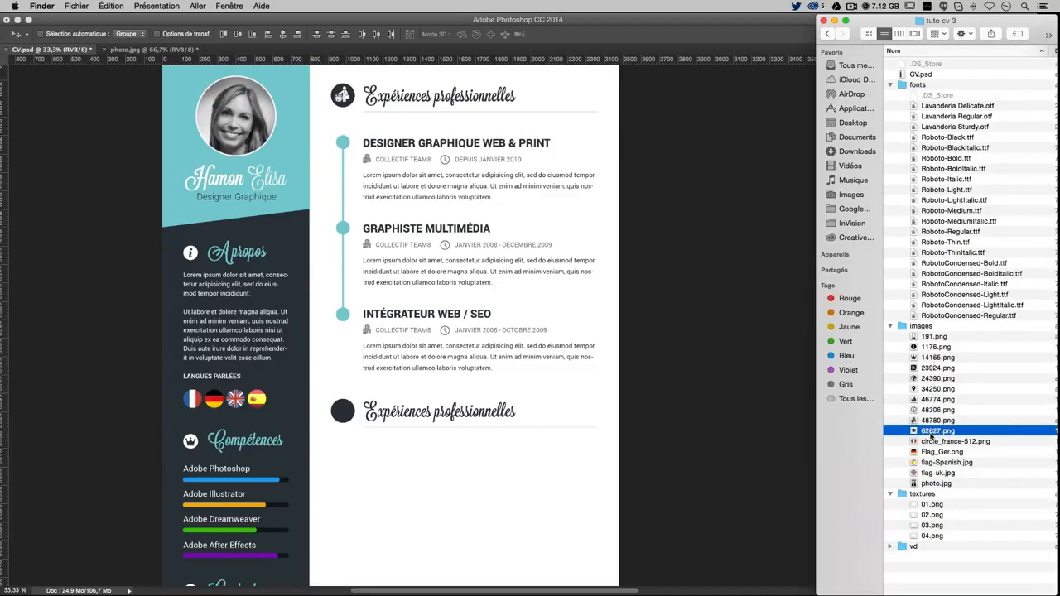
drag(937, 434, 421, 325)
drag(566, 177, 355, 420)
key(Return)
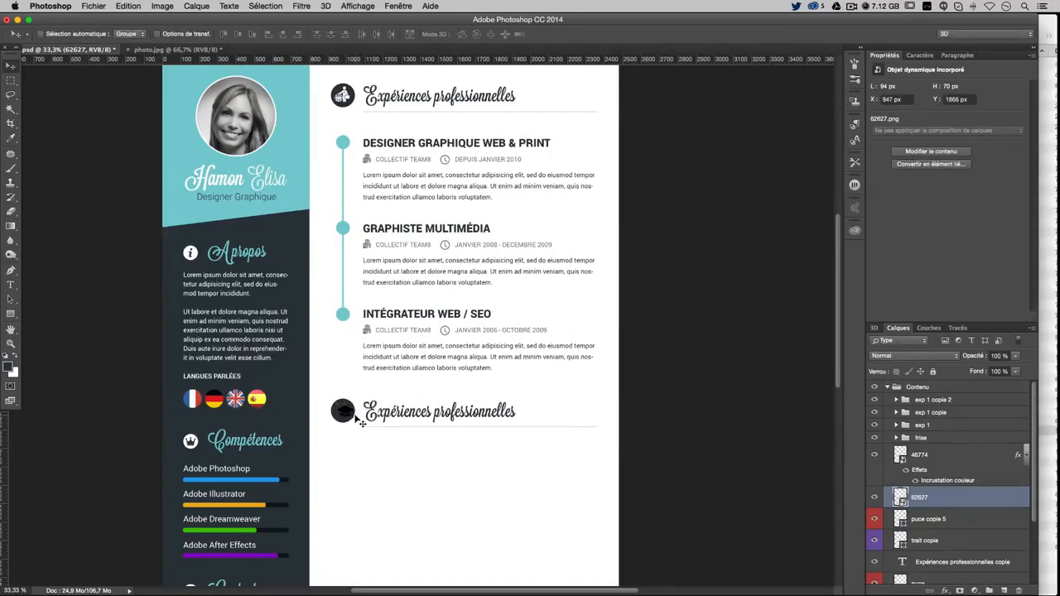
Give the graduation-cap icon a white Color Overlay and fit it inside the heading circle
double_click(978, 495)
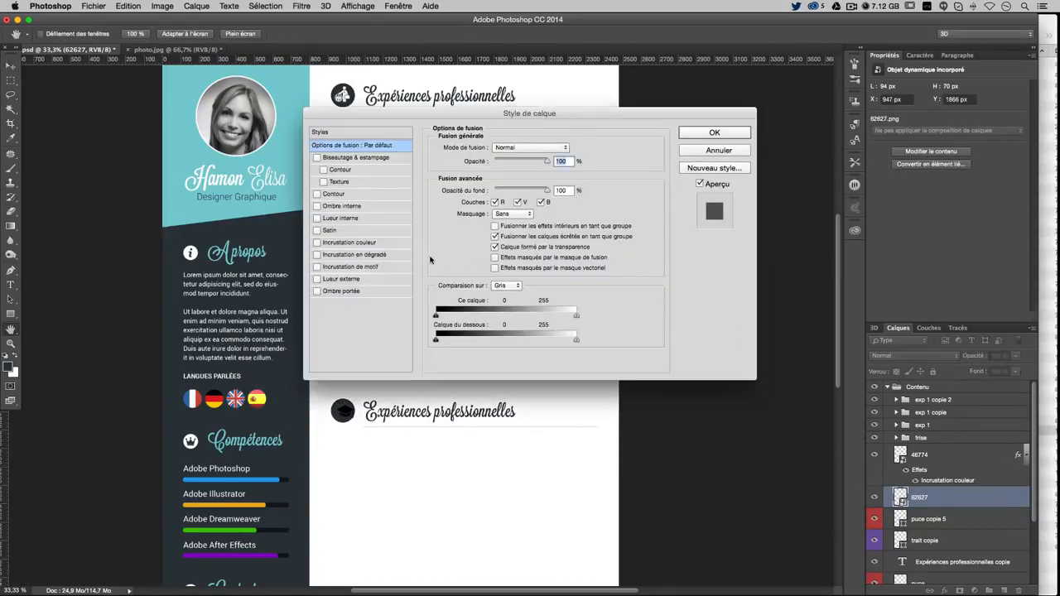
click(348, 242)
click(568, 147)
click(421, 529)
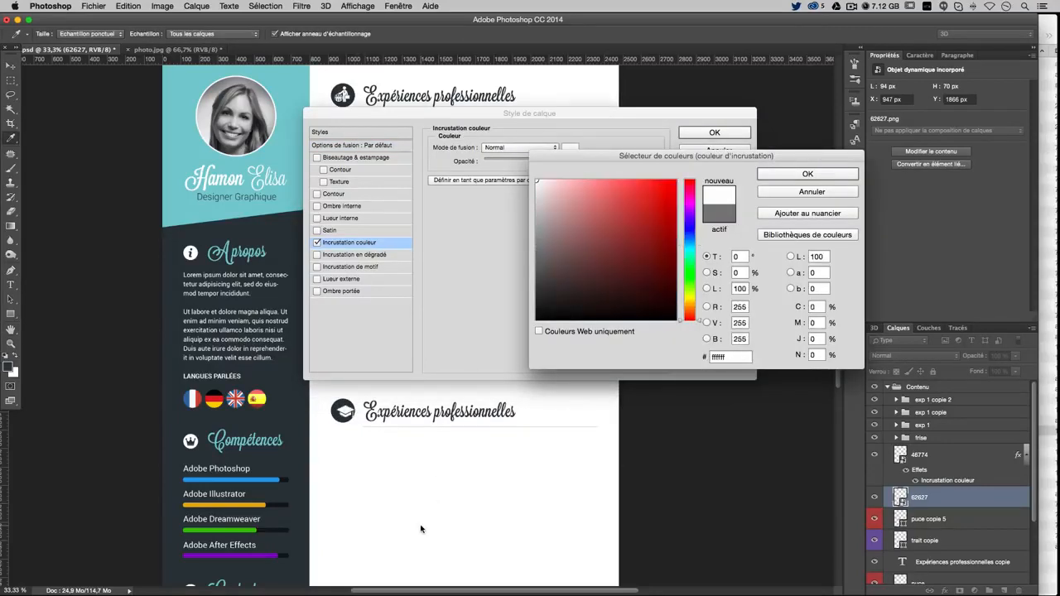
key(Return)
key(Return)
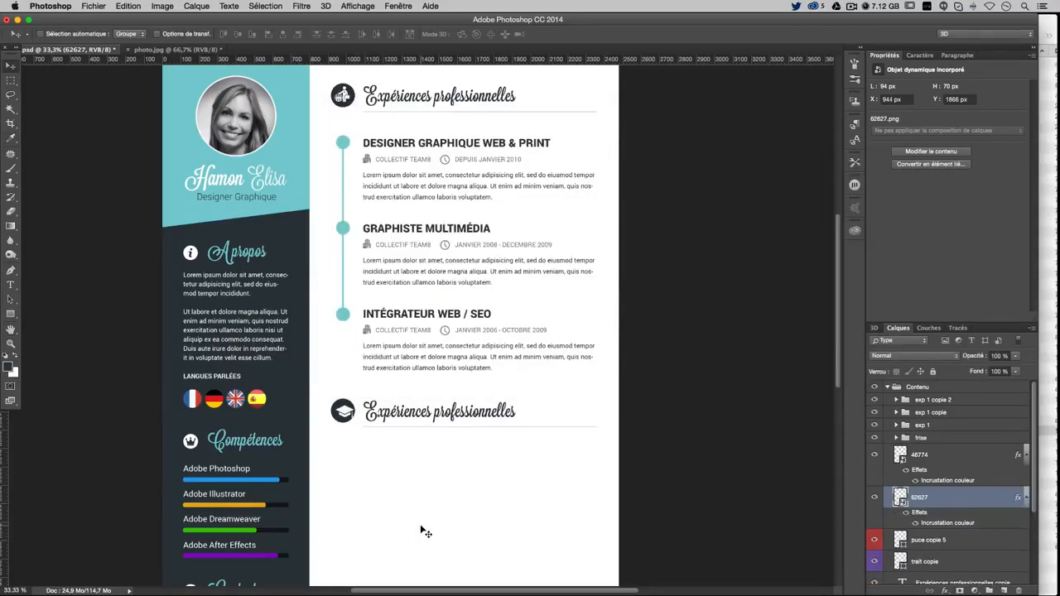
key(Up)
key(Up)
key(Up)
key(Up)
key(Up)
key(Up)
key(Left)
key(Left)
key(Left)
key(Left)
key(Left)
key(Left)
key(Left)
key(Left)
key(Left)
key(ctrl+t)
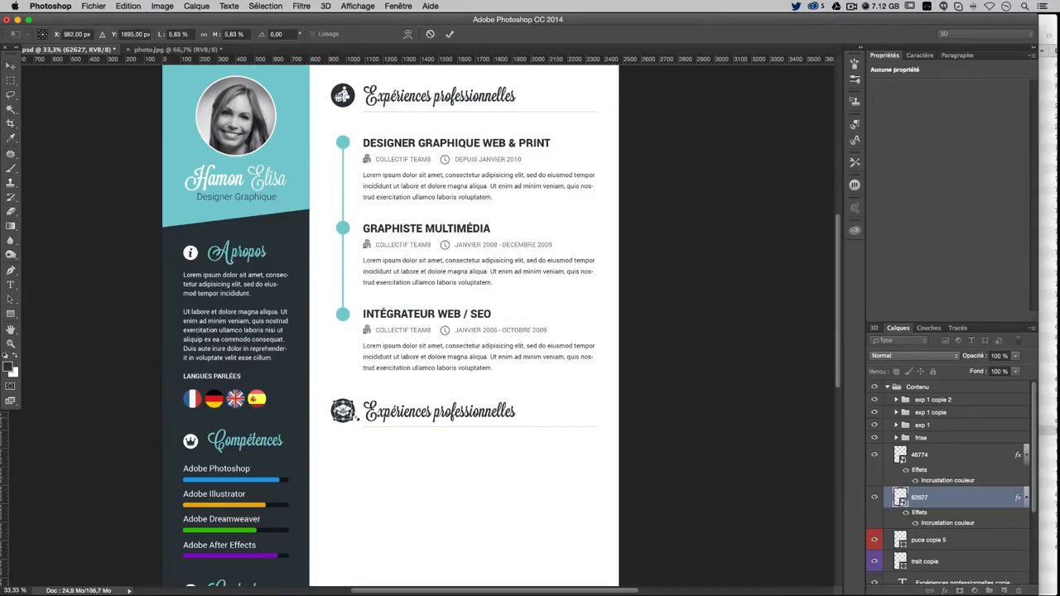
drag(357, 422, 356, 419)
key(Return)
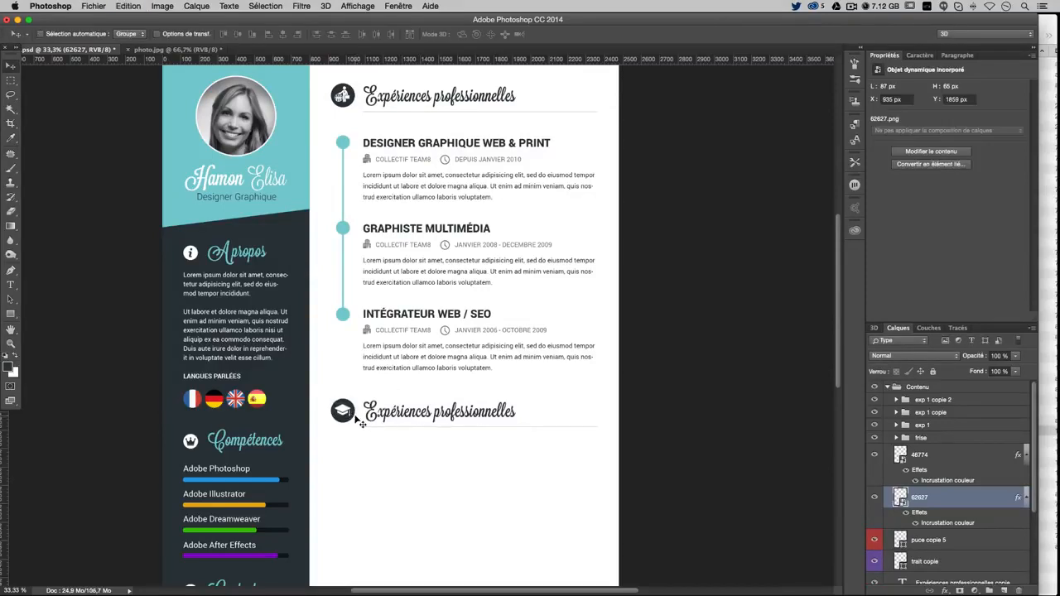
key(Down)
key(Down)
key(Down)
Replace 'Expériences' with 'Formations' so the copied heading reads Formations professionnelles
scroll(955, 471, down, 1)
click(11, 284)
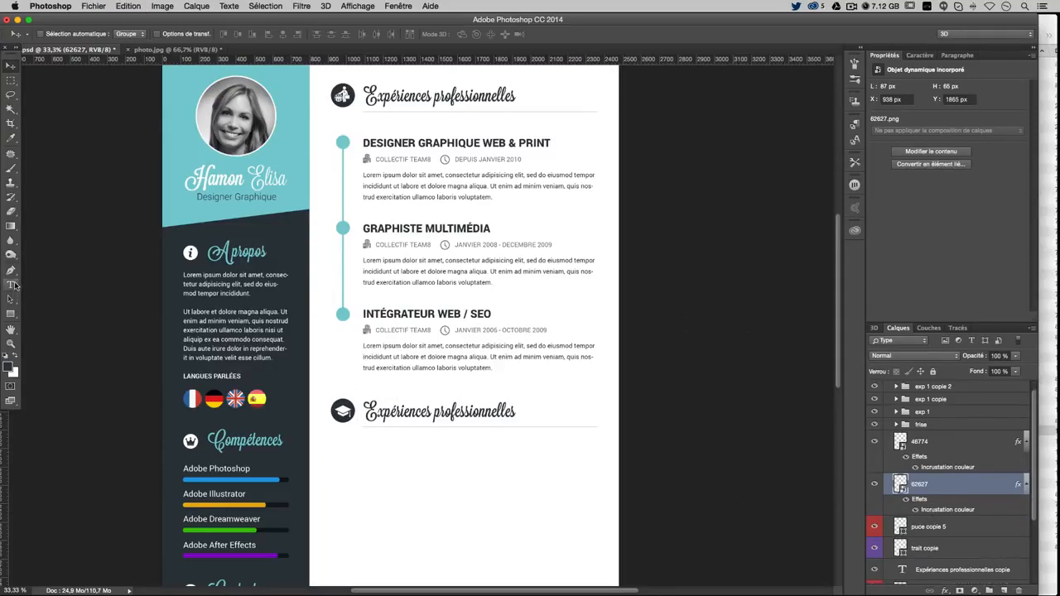
drag(363, 411, 433, 412)
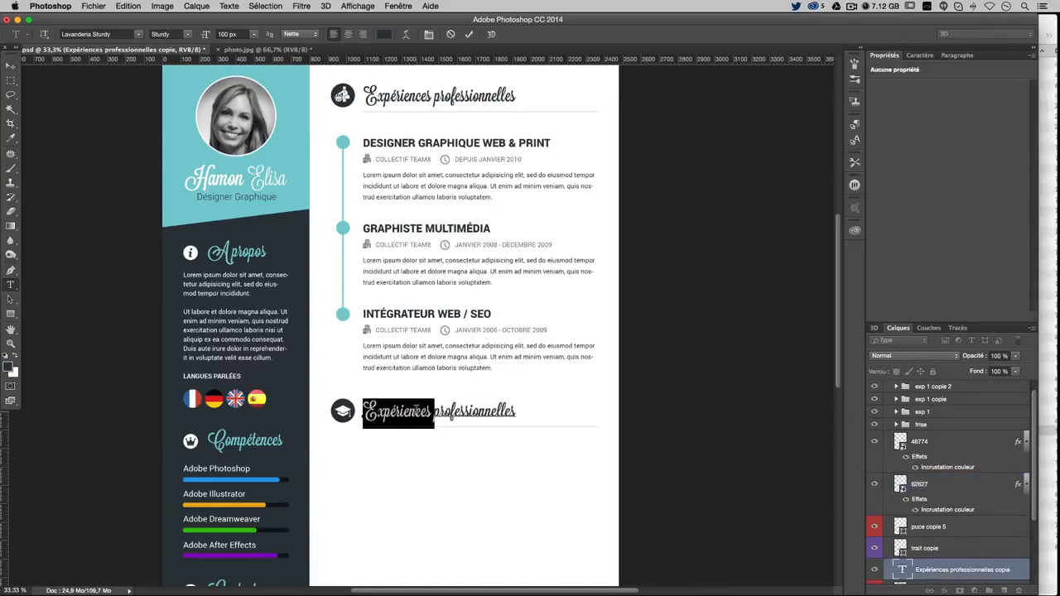
text(Formations)
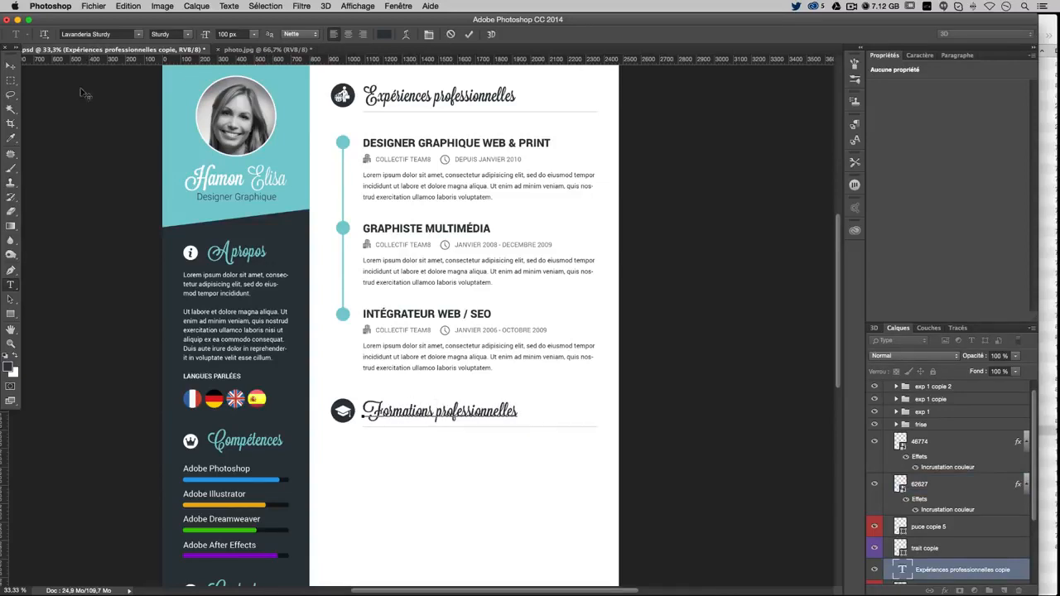
click(10, 65)
scroll(349, 276, up, 2)
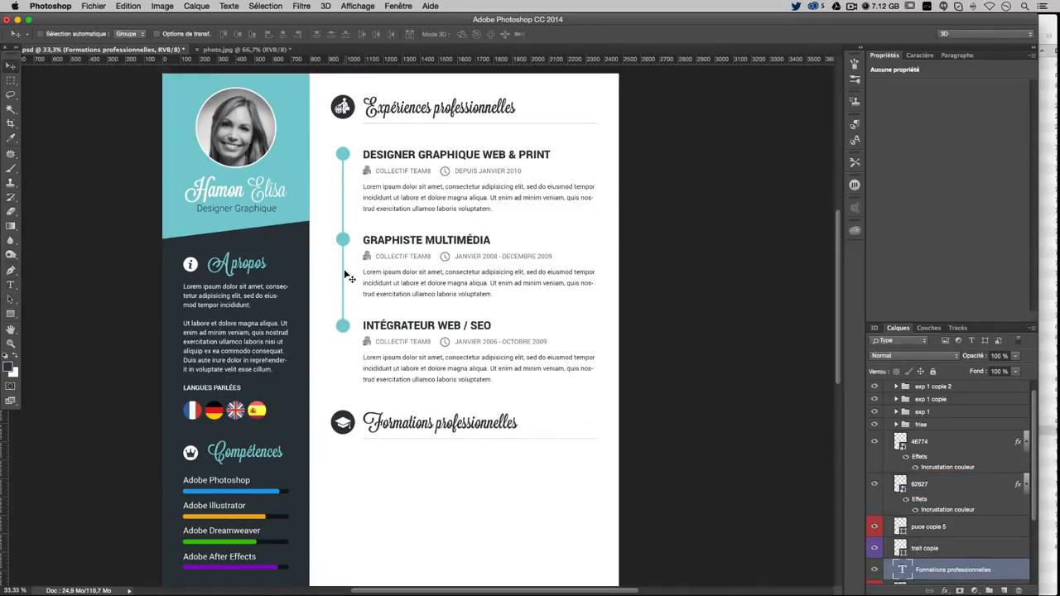
scroll(945, 447, up, 1)
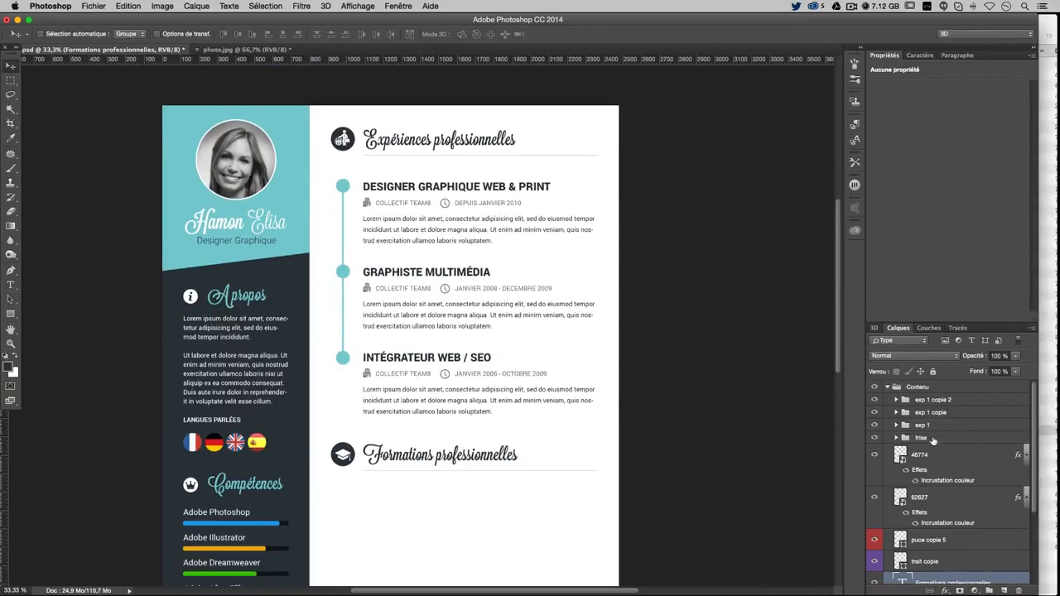
Alt-drag a copy of the frise group and first entry below Formations professionnelles
click(933, 438)
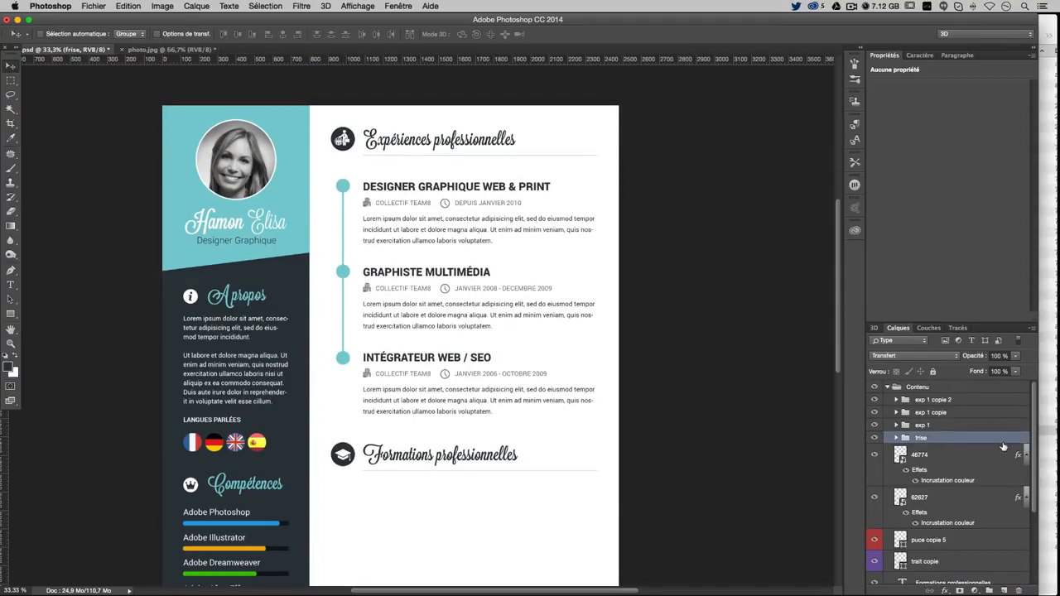
shift+click(942, 404)
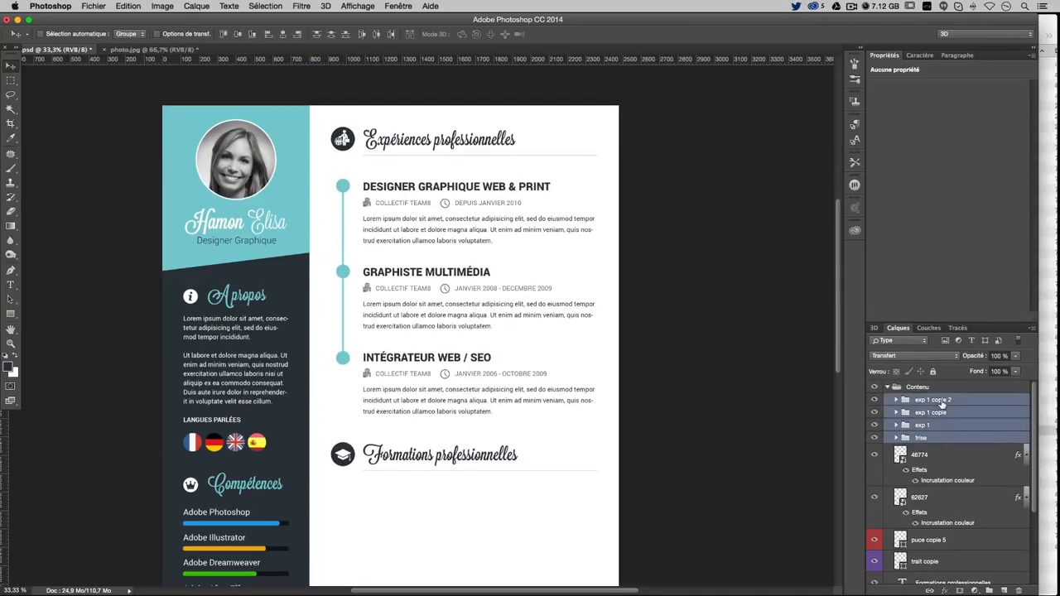
scroll(515, 363, down, 3)
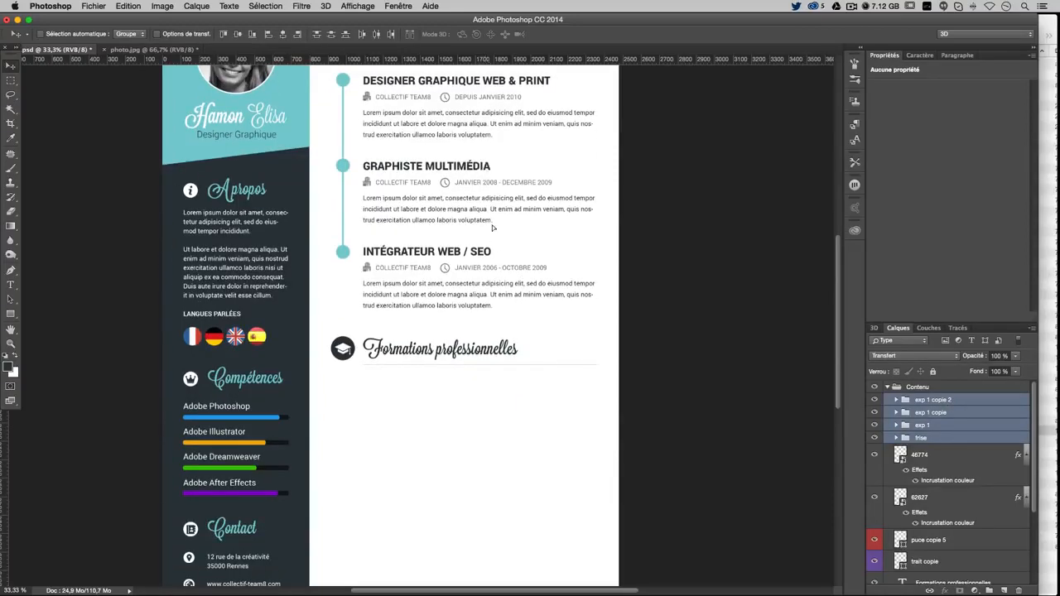
drag(494, 163, 502, 444)
key(super+z)
click(928, 439)
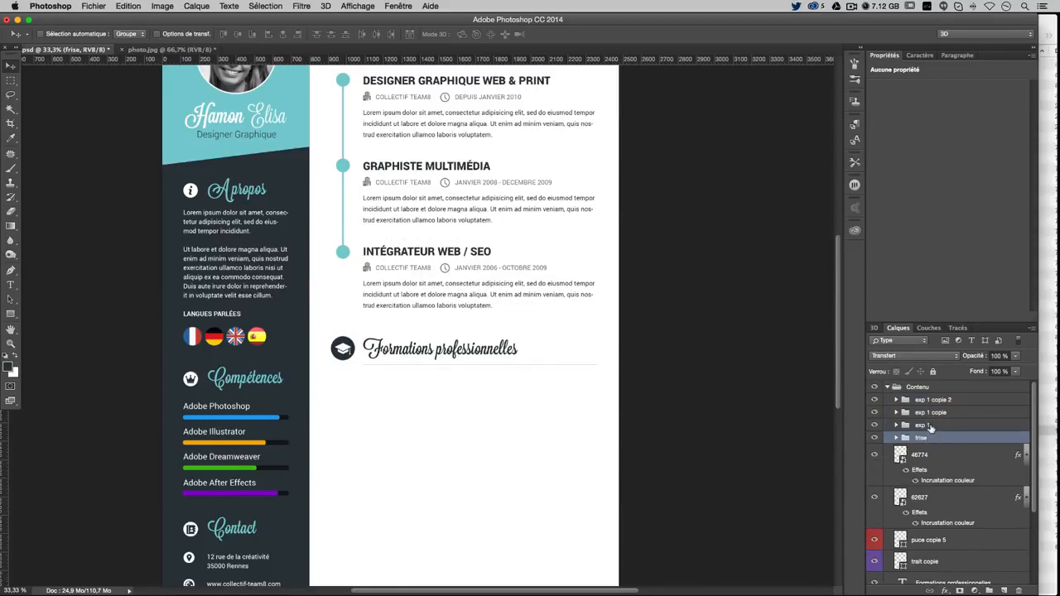
shift+click(929, 426)
drag(544, 170, 543, 481)
Nudge the copied timeline and entry a few pixels lower under the heading
scroll(615, 468, down, 3)
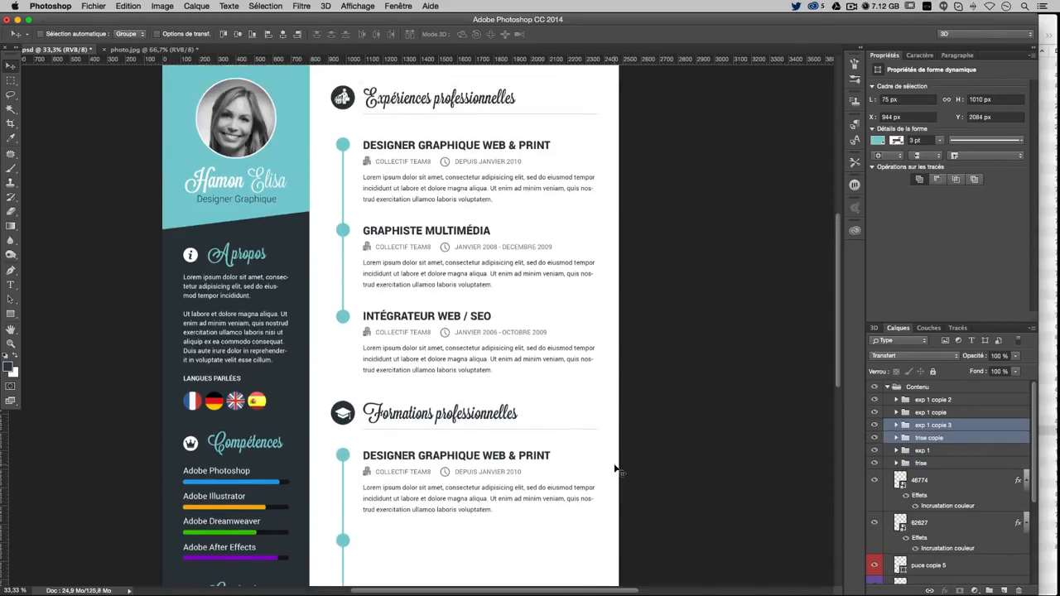
scroll(615, 470, down, 1)
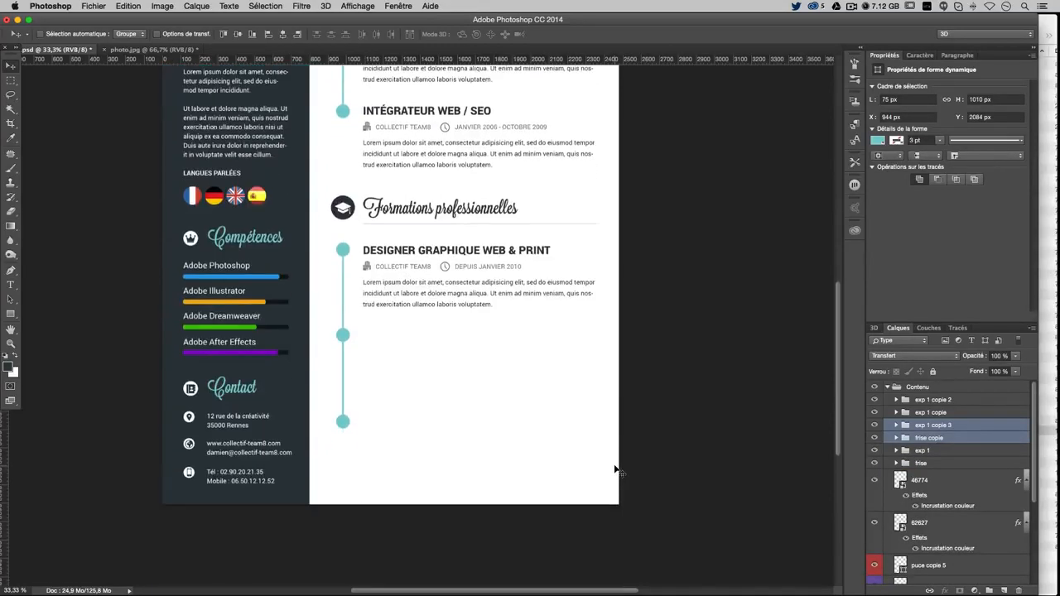
key(Down)
key(Down)
key(Down)
key(Down)
key(Down)
key(Down)
key(Down)
key(Down)
key(Down)
key(Down)
key(Down)
key(Down)
key(Down)
key(Down)
key(Down)
key(Down)
key(Down)
key(Down)
scroll(580, 443, up, 5)
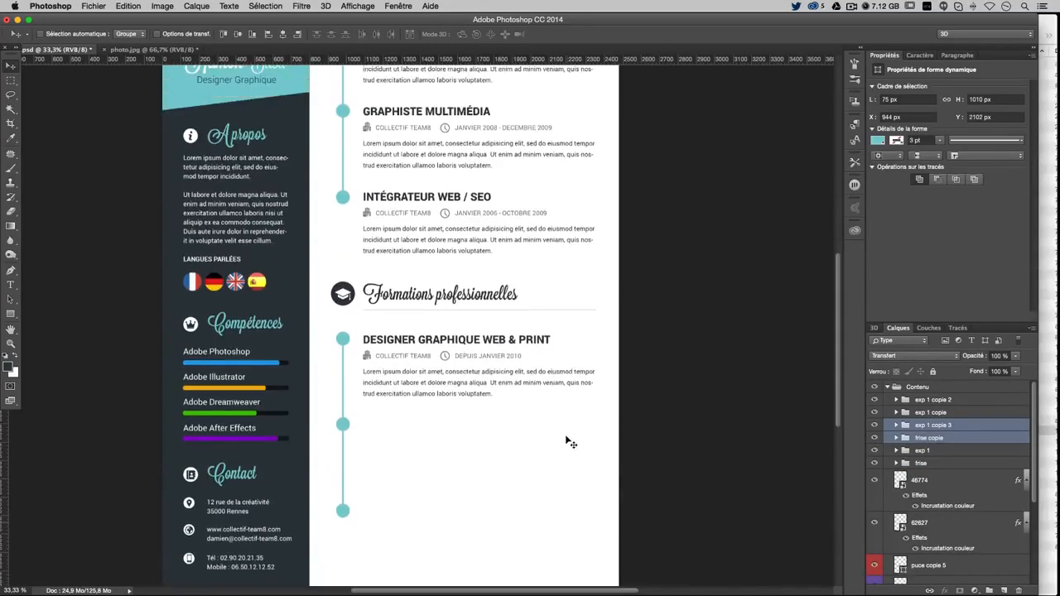
scroll(567, 441, up, 7)
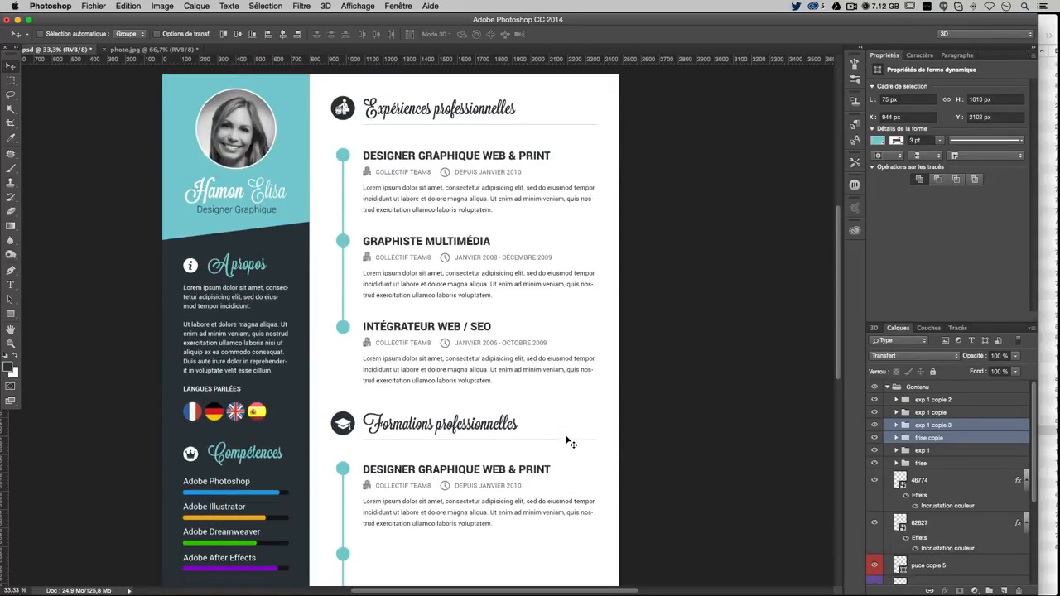
key(Down)
key(Down)
key(Down)
key(Down)
key(Down)
key(Down)
key(Down)
key(Down)
key(Down)
key(Down)
key(Down)
key(Down)
key(Down)
key(Down)
key(Down)
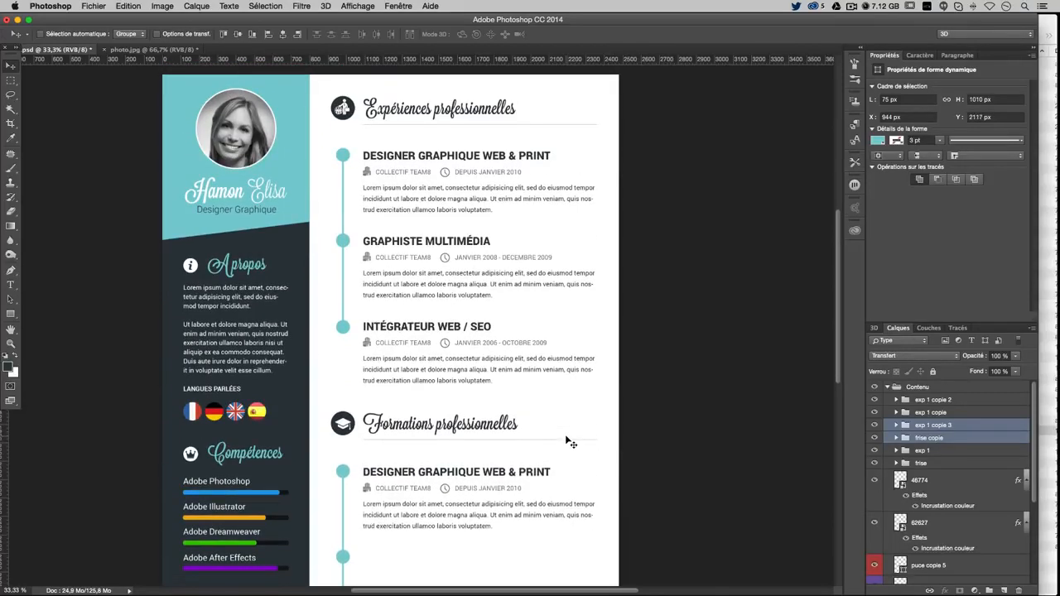
key(Down)
key(Down)
key(Down)
key(Down)
key(Down)
key(Down)
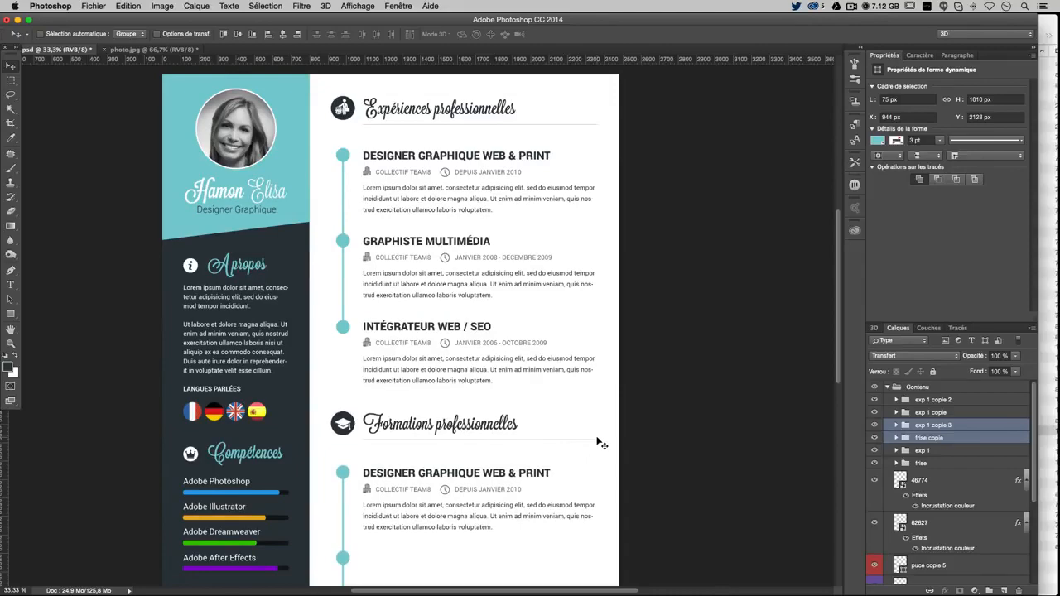
scroll(598, 443, down, 8)
scroll(601, 444, up, 7)
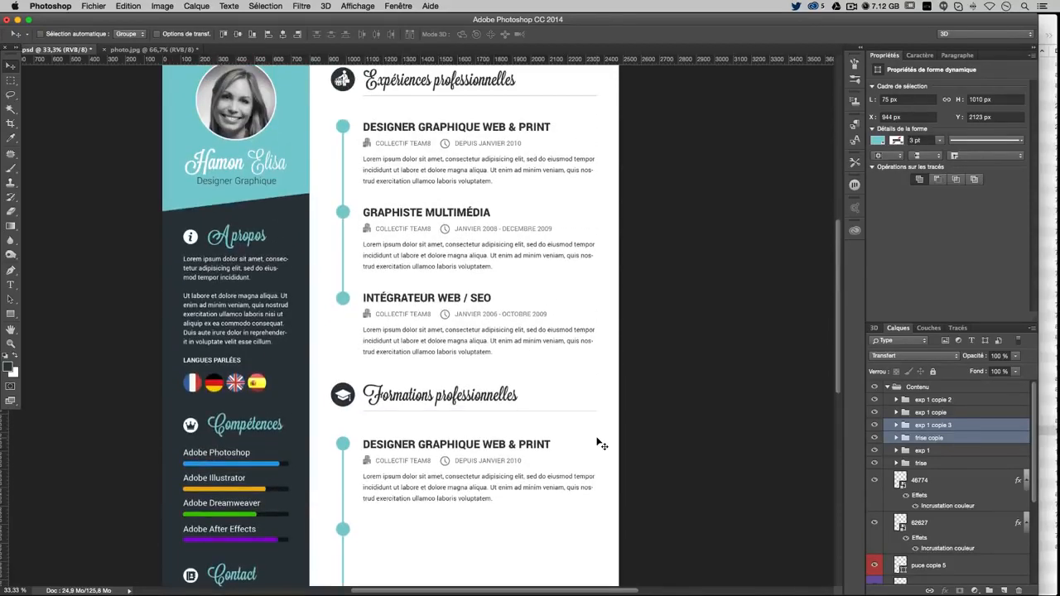
scroll(601, 445, down, 5)
scroll(601, 445, left, 8)
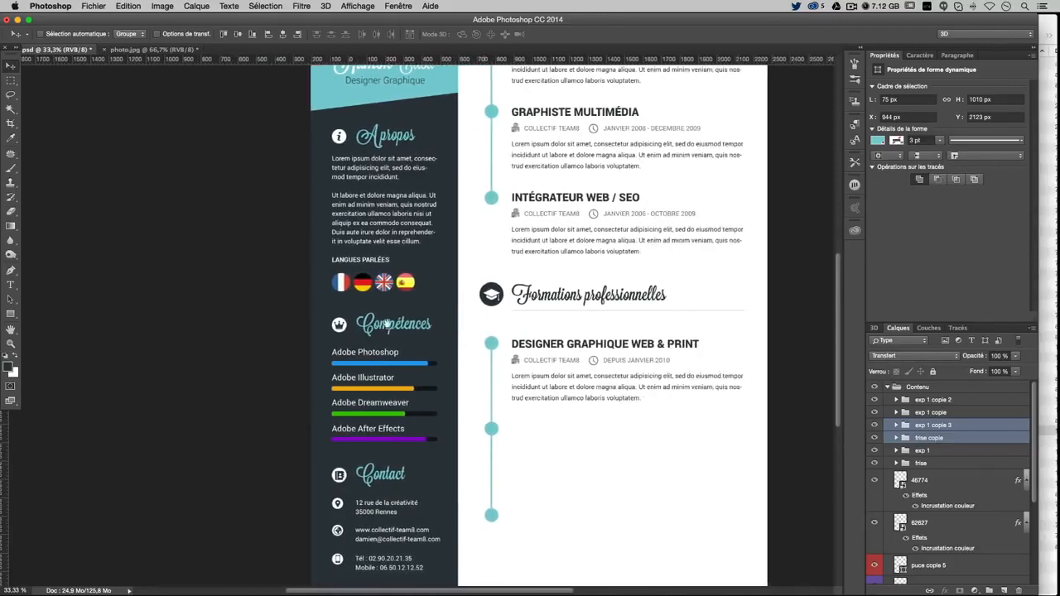
scroll(387, 326, right, 10)
scroll(350, 303, left, 4)
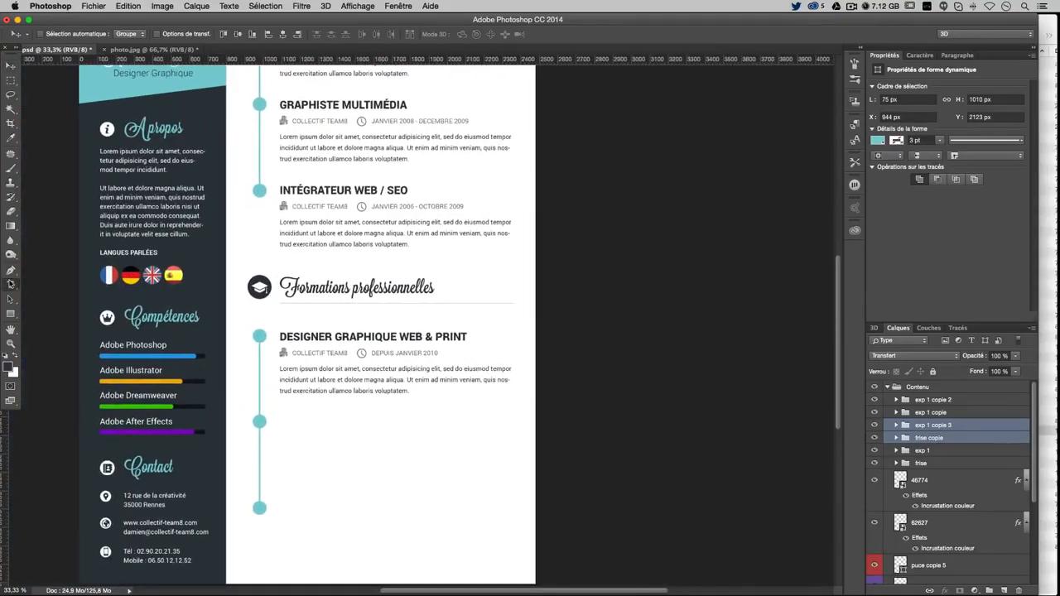
Replace the copied 'DESIGNER GRAPHIQUE WEB & PRINT' heading with 'GRAPHISTE MULTIMÉDIA'
click(10, 285)
drag(281, 336, 470, 336)
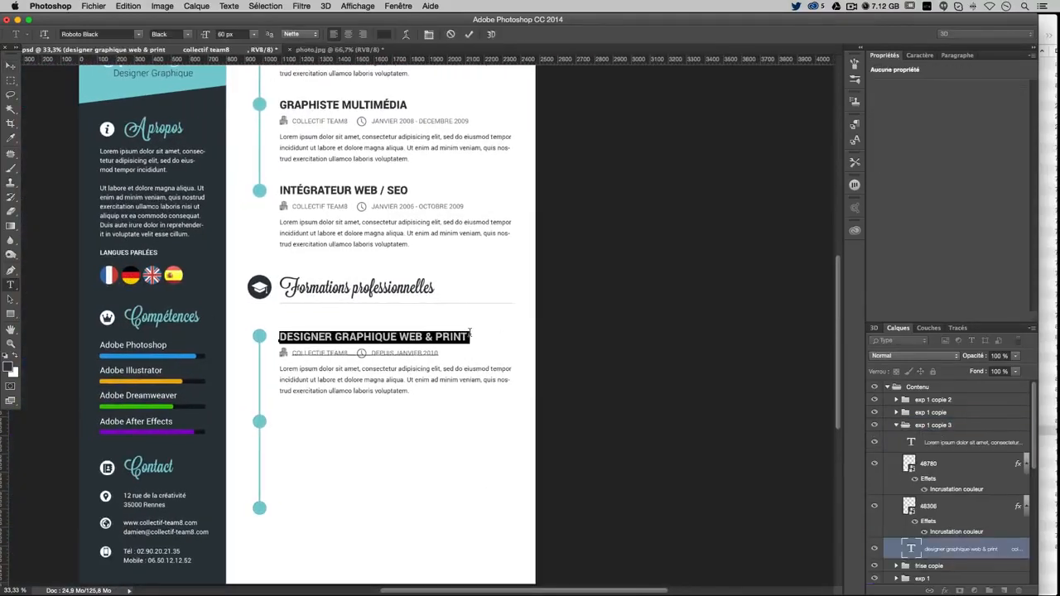
text(GRA)
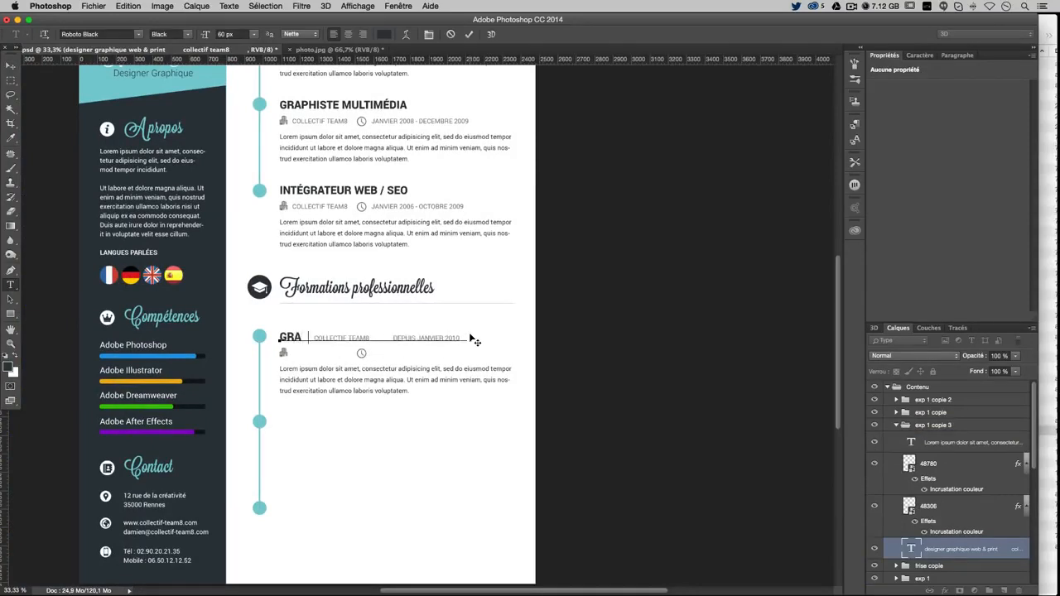
text(PHISTE)
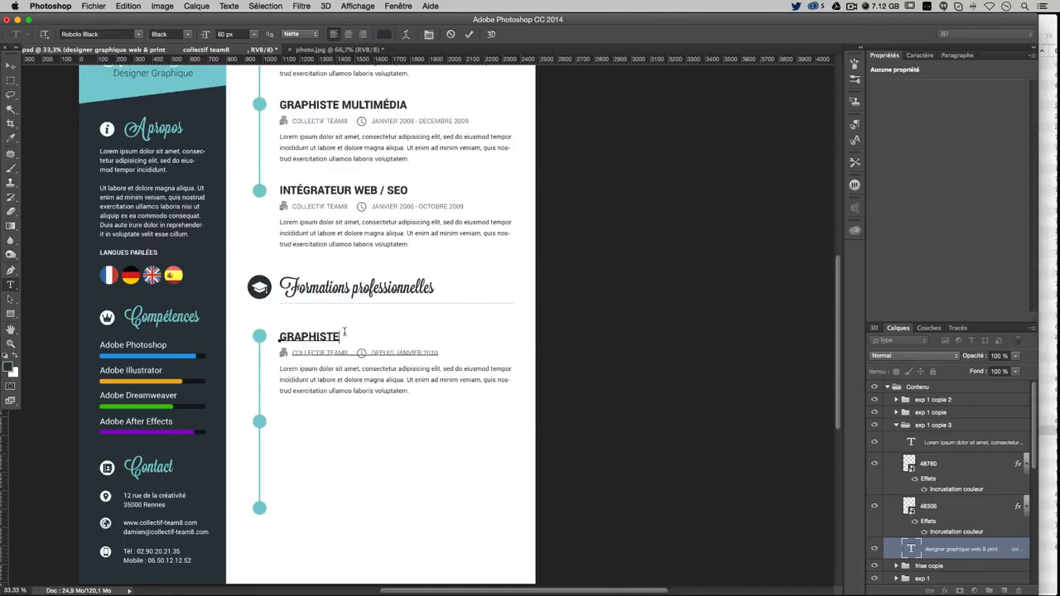
text( MULTIMÉDIA)
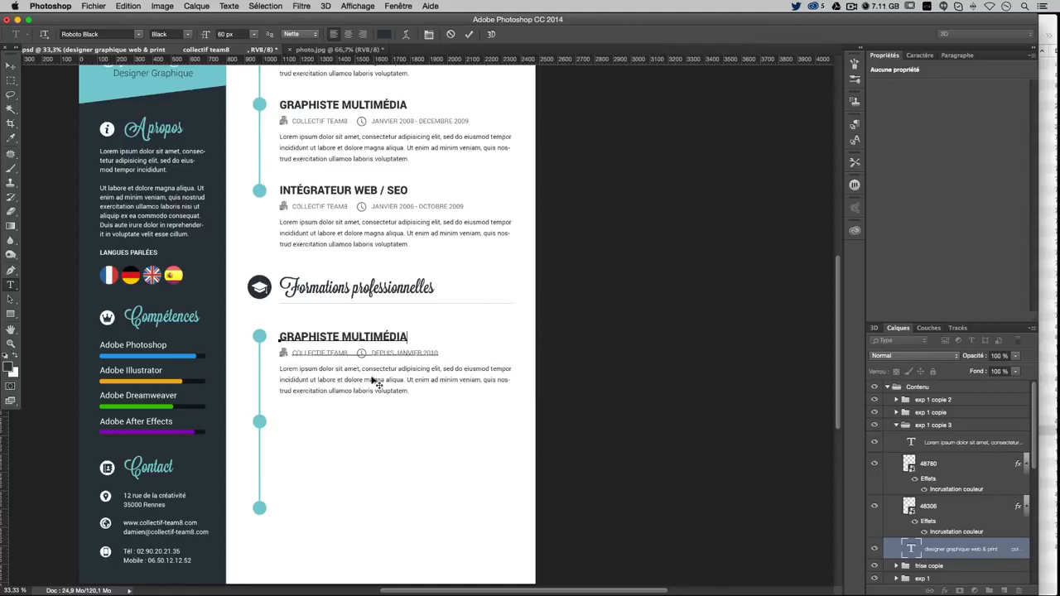
click(10, 271)
Change the date line 'DEPUIS JANVIER 2010' to 'SETEMPBRE 2002 - JUIN 2005'
click(10, 284)
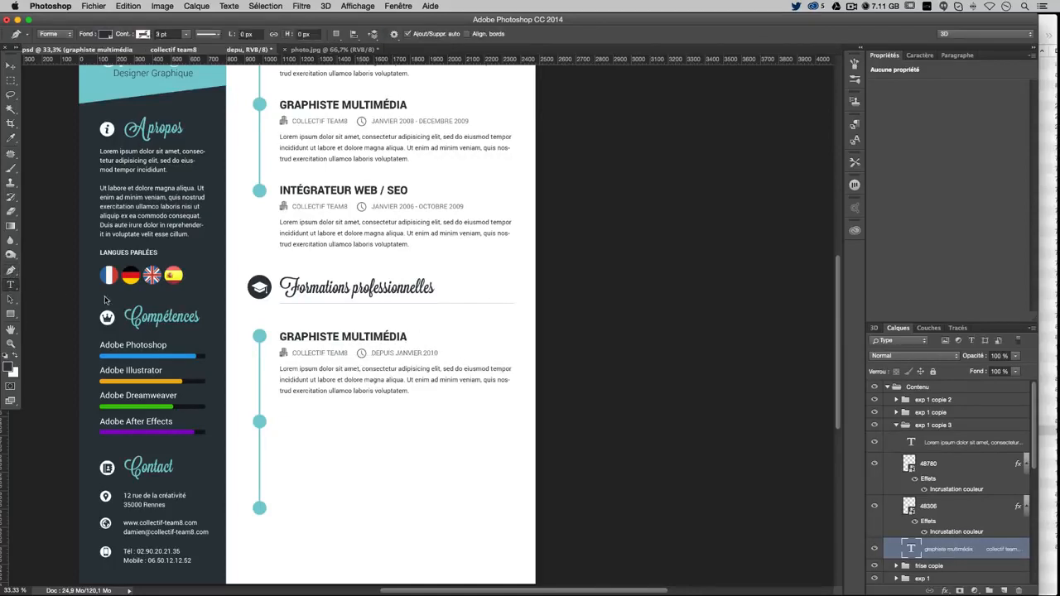
double_click(317, 353)
key(Escape)
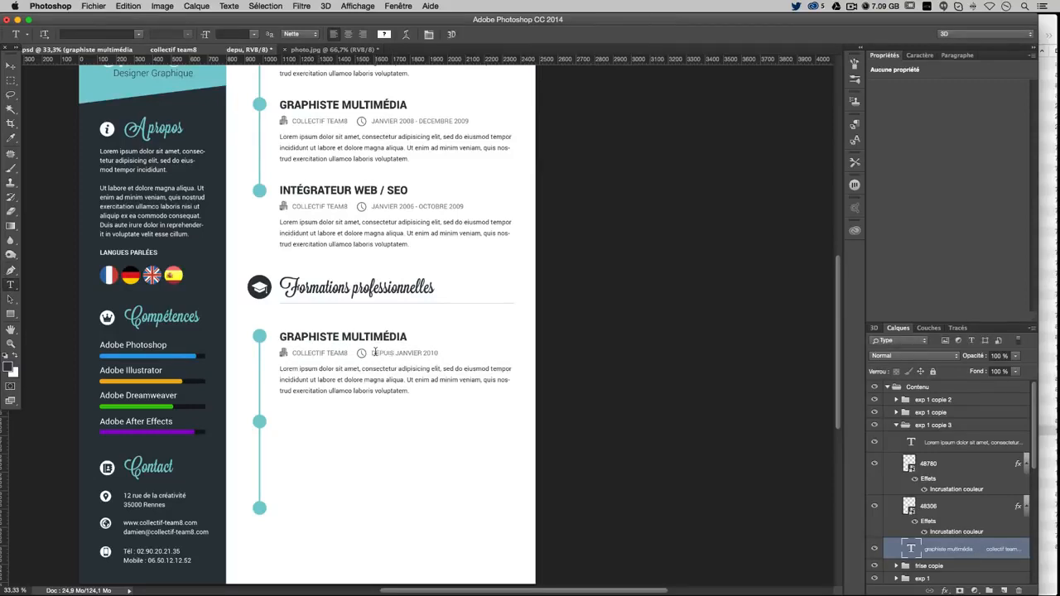
click(374, 352)
drag(372, 355, 468, 354)
text(S)
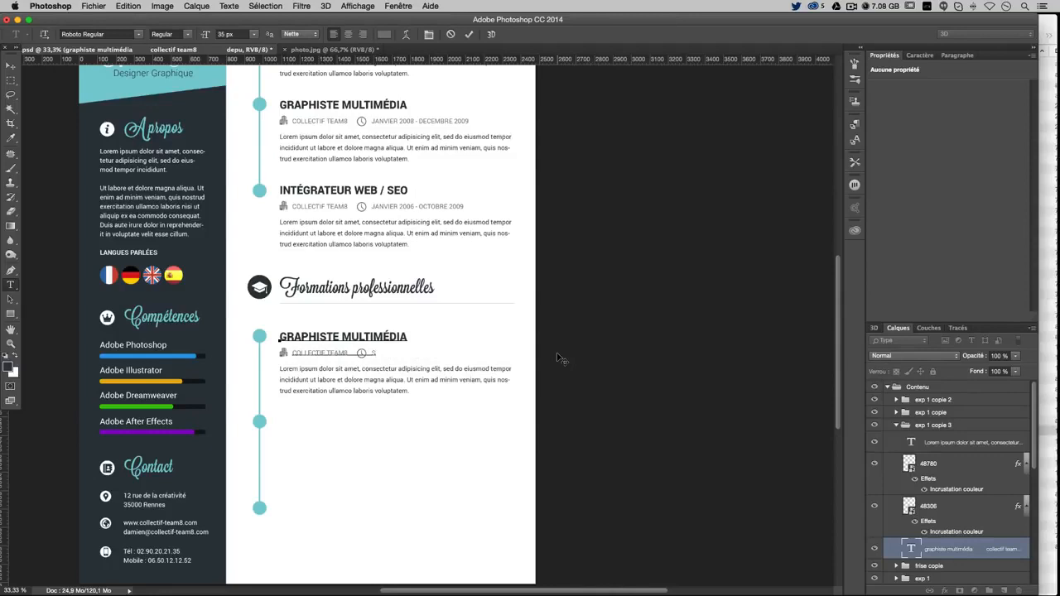
text(ETEMPBRE 2002 - JUIN 2005)
click(10, 64)
Move the exp 1 copie 3 group to the top of Contenu and select its name for renaming
scroll(428, 377, down, 3)
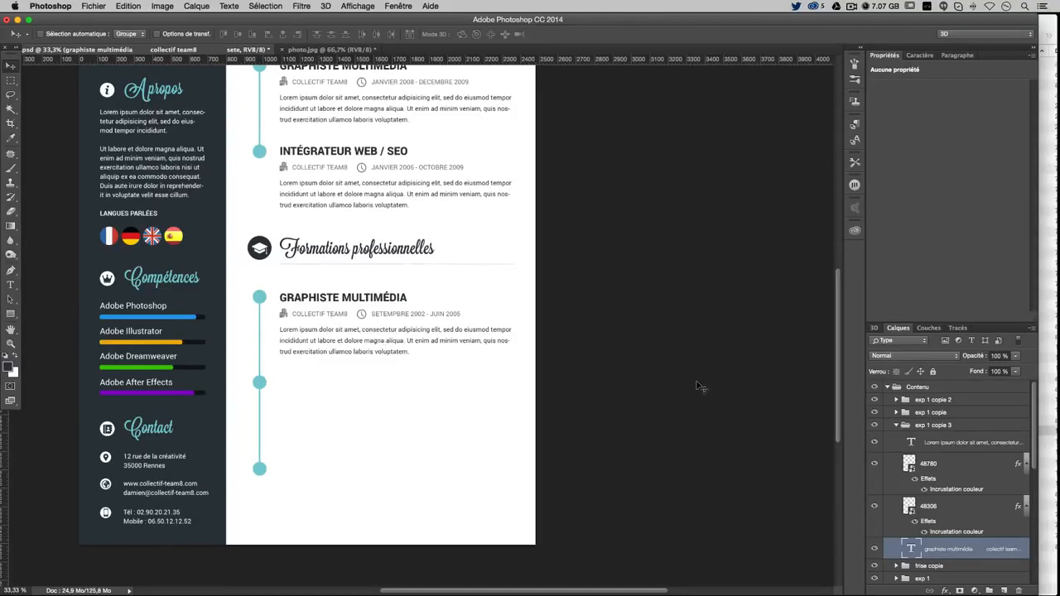
double_click(894, 426)
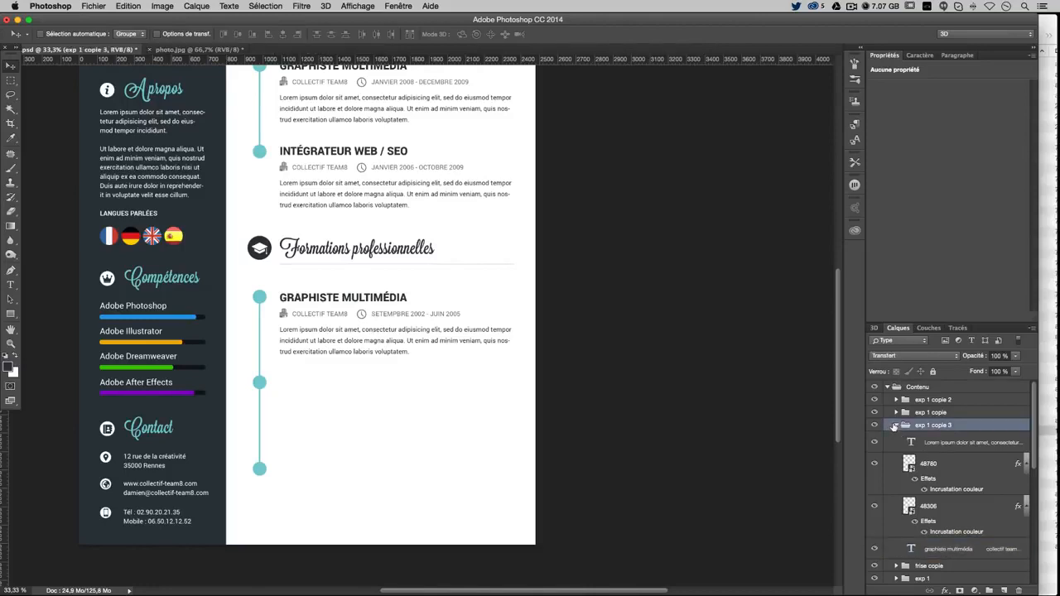
key(Escape)
click(895, 425)
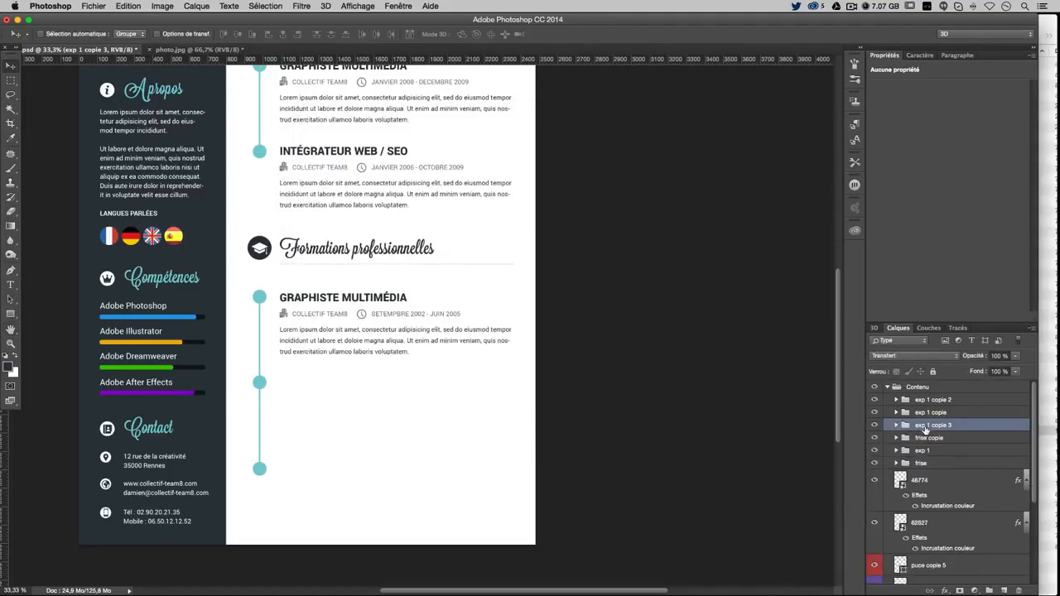
drag(926, 429, 931, 401)
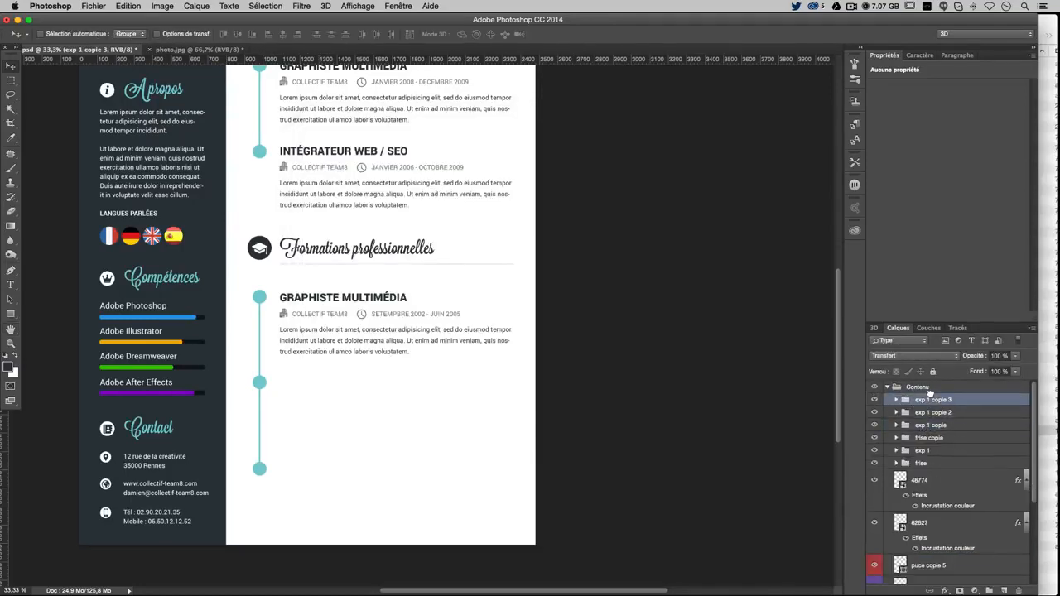
double_click(931, 400)
drag(918, 400, 952, 400)
Name the group 'form 1' and place a copy of the entry at the second timeline bullet
text(form)
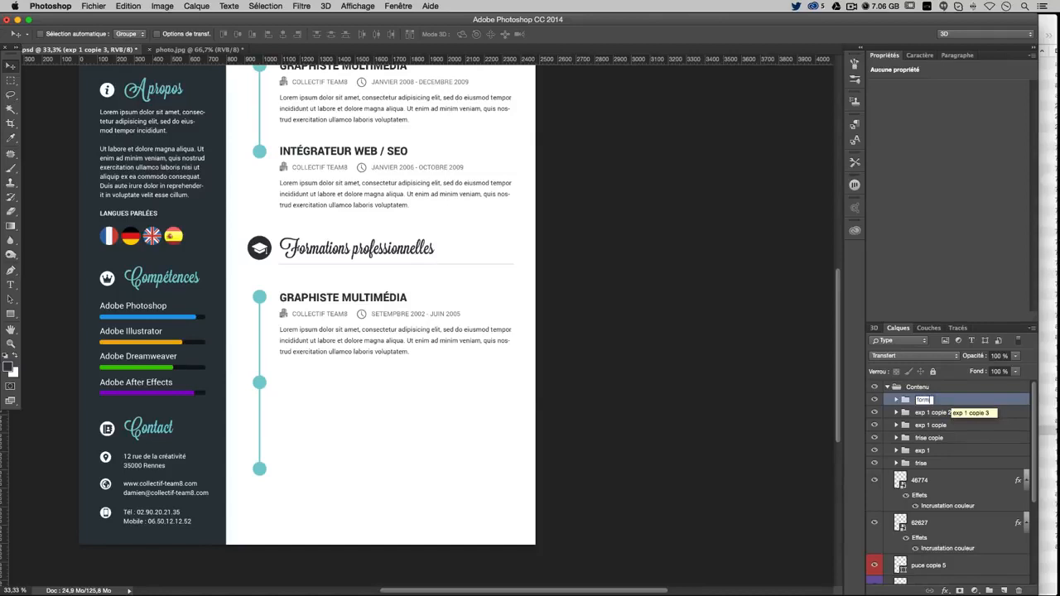
text( 1)
key(Return)
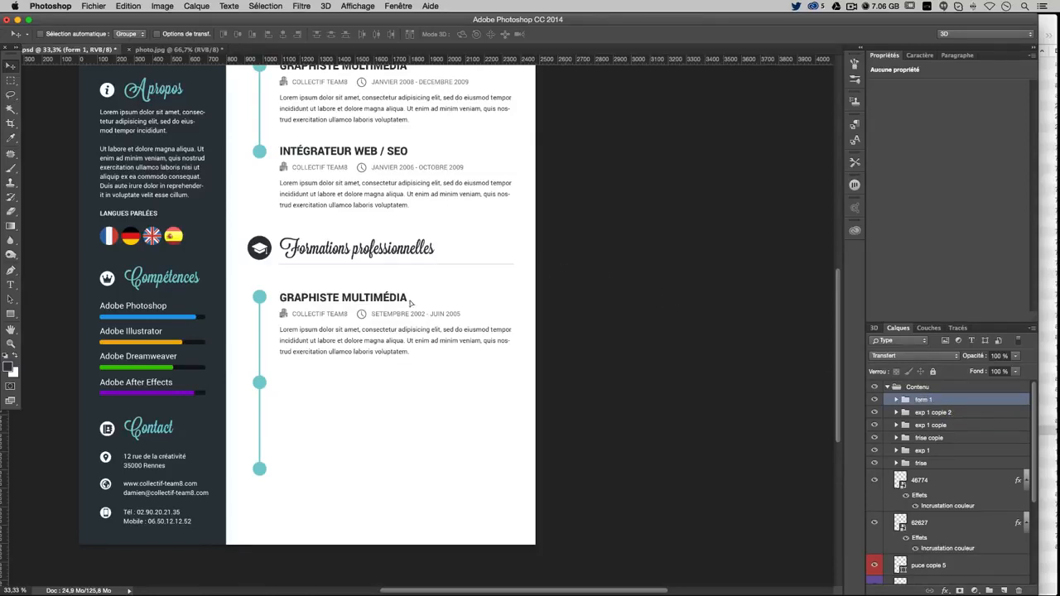
drag(409, 304, 409, 357)
key(Up)
key(Up)
key(Up)
key(Up)
key(Up)
key(Up)
key(Up)
key(Up)
key(Up)
key(Up)
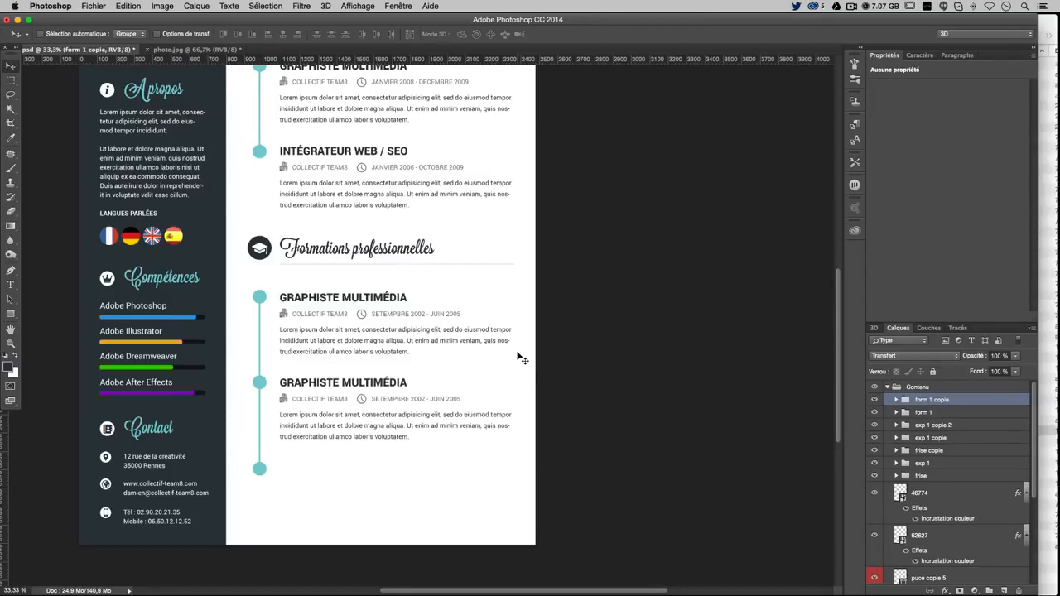
Retitle the second GRAPHISTE MULTIMÉDIA heading as 'BAC PROFESSIONNEL INDUSTRIE GRAPHIQUE'
key(t)
click(294, 379)
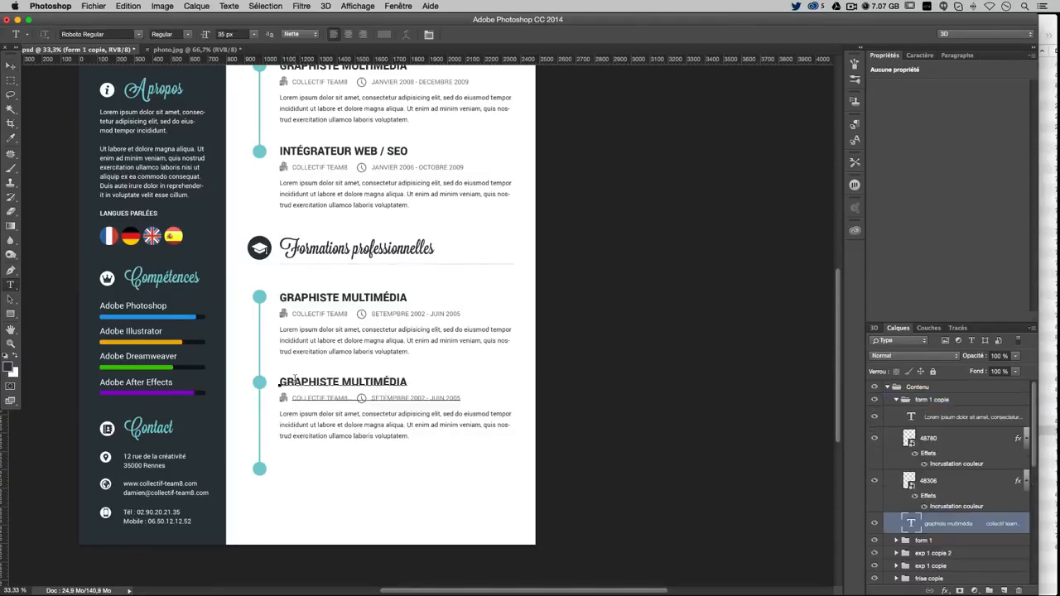
drag(280, 381, 408, 381)
text(BZ )
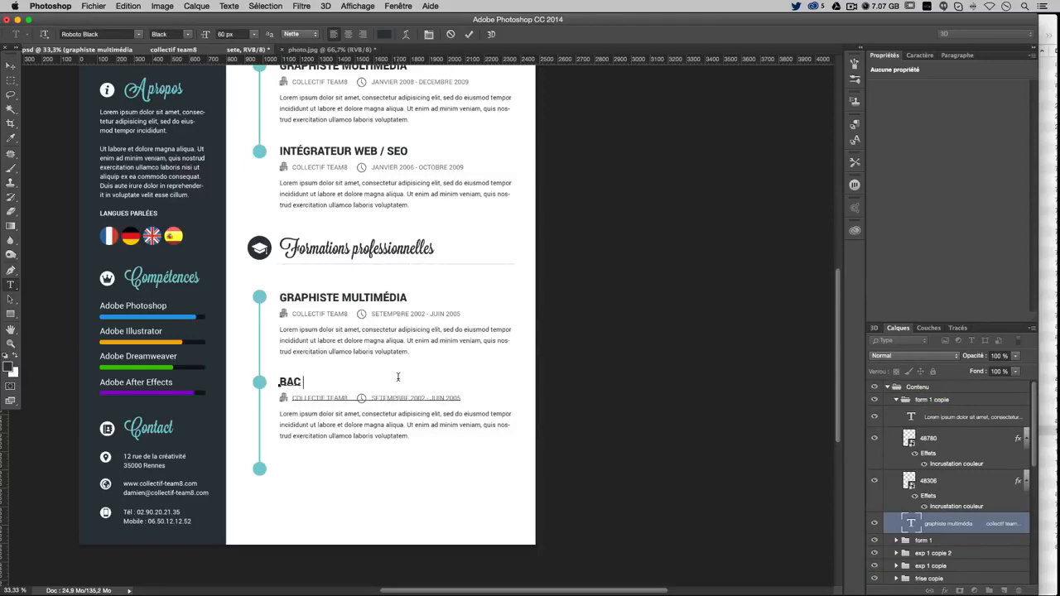
text( PR )
text(FR)
text(ION)
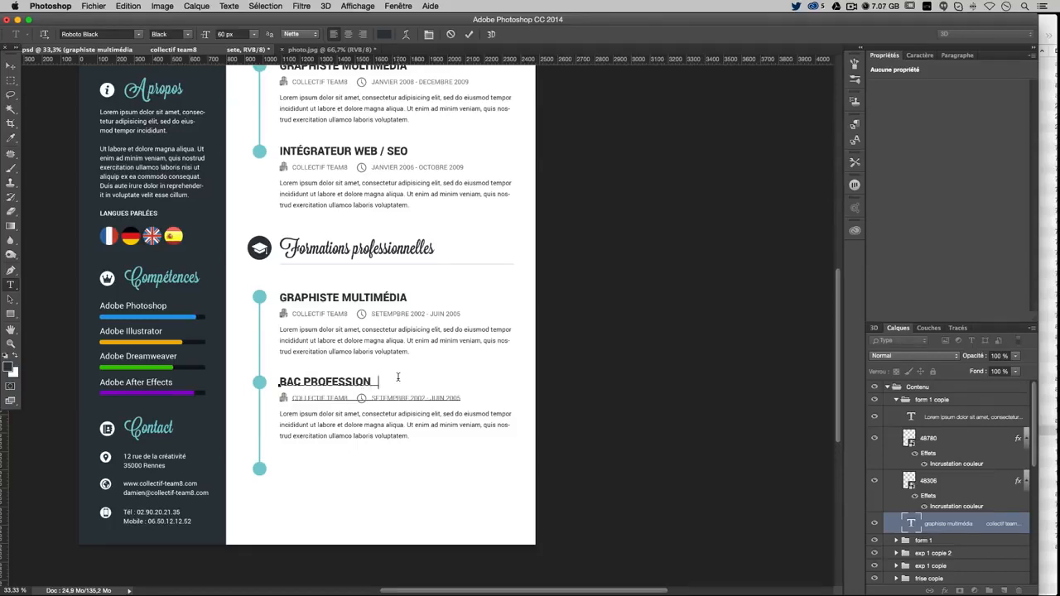
text(NEL INDU)
text(STRIE)
text( GRT)
text(PHIQUE)
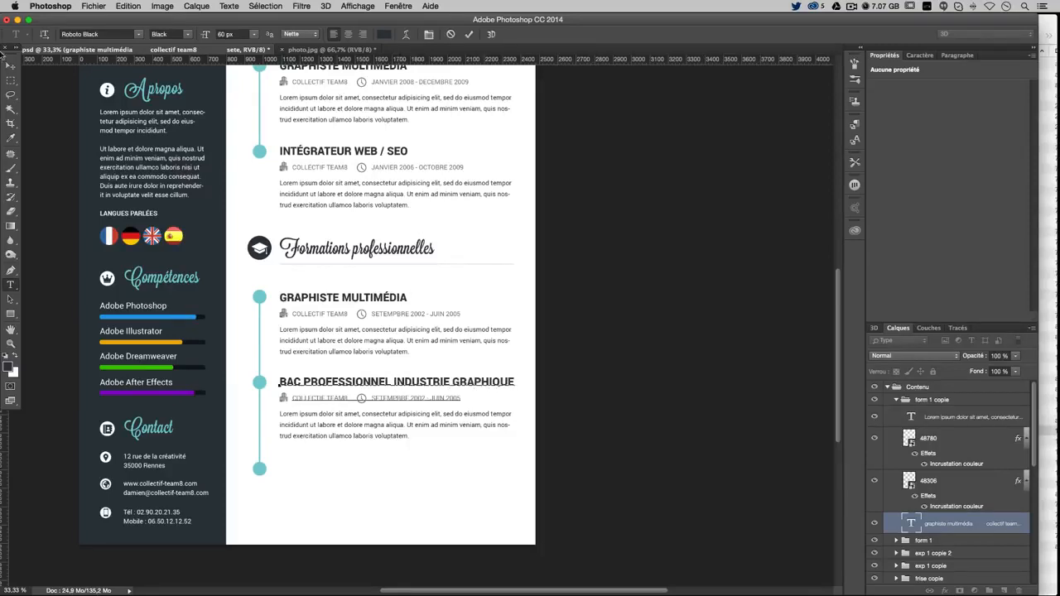
click(11, 65)
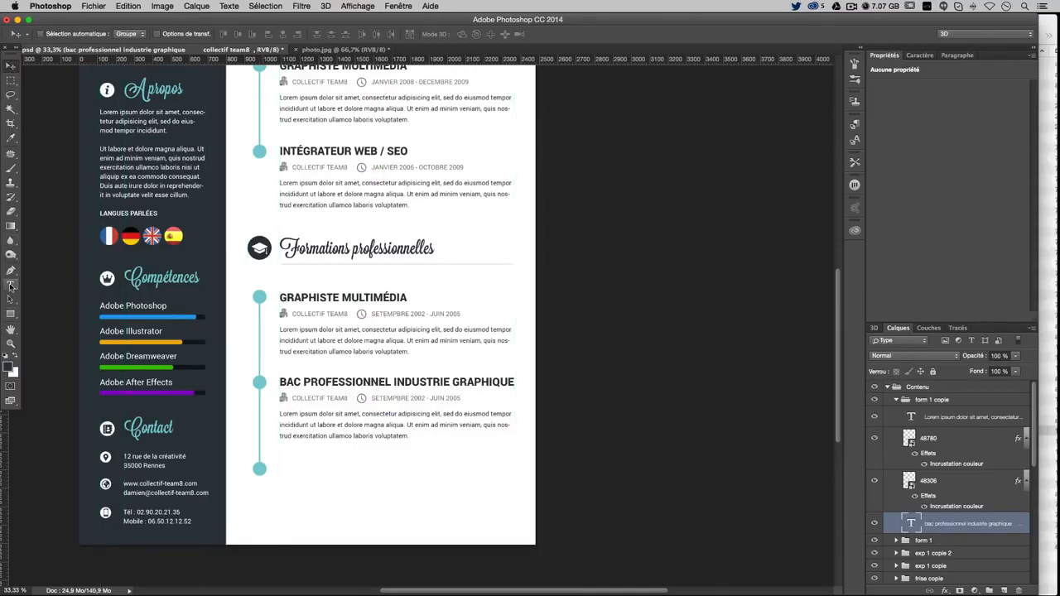
Collapse the form 1 copie group in the Layers panel
click(11, 285)
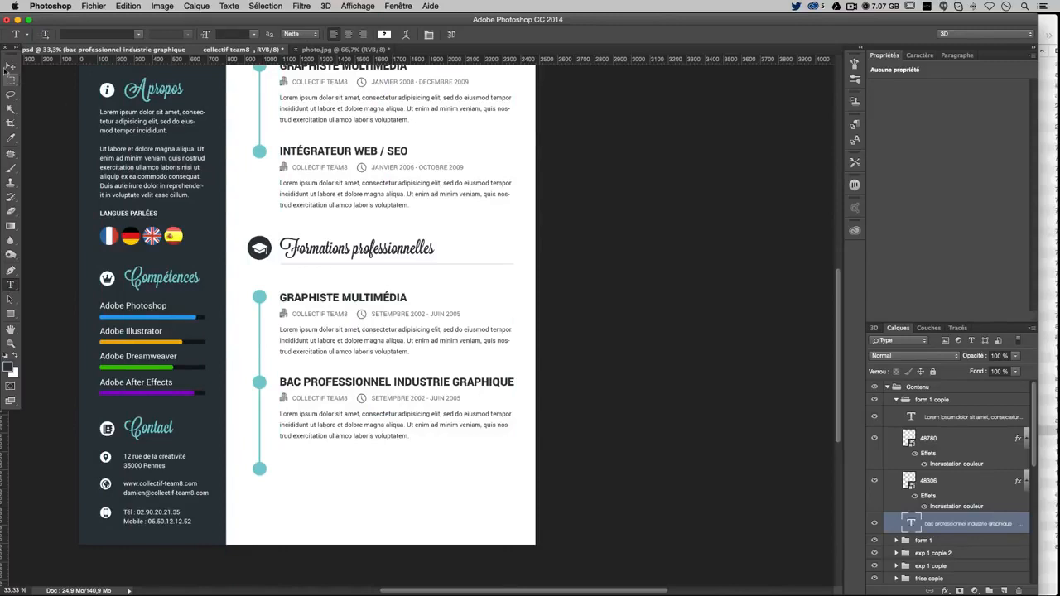
double_click(895, 401)
key(Escape)
click(896, 401)
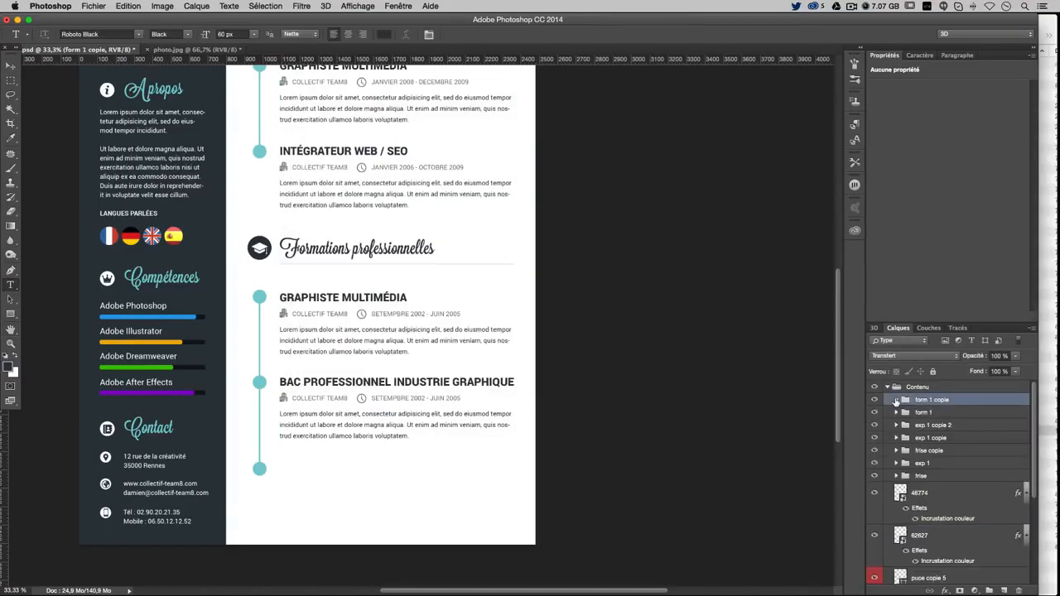
Copy the entry down to the third timeline bullet, nudging it one pixel down and back up
click(13, 66)
drag(418, 357, 419, 444)
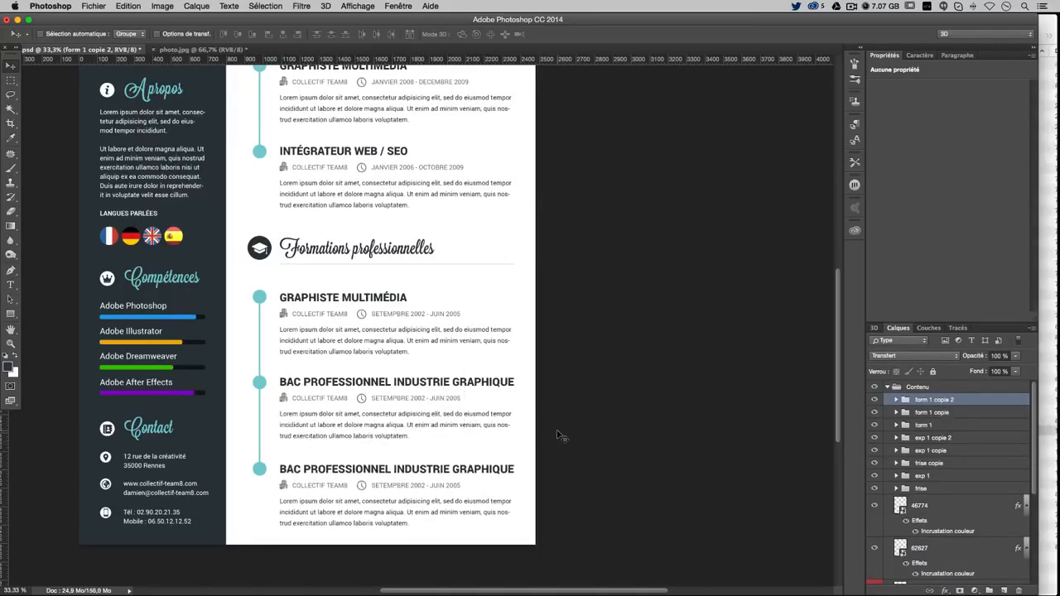
key(Down)
key(Down)
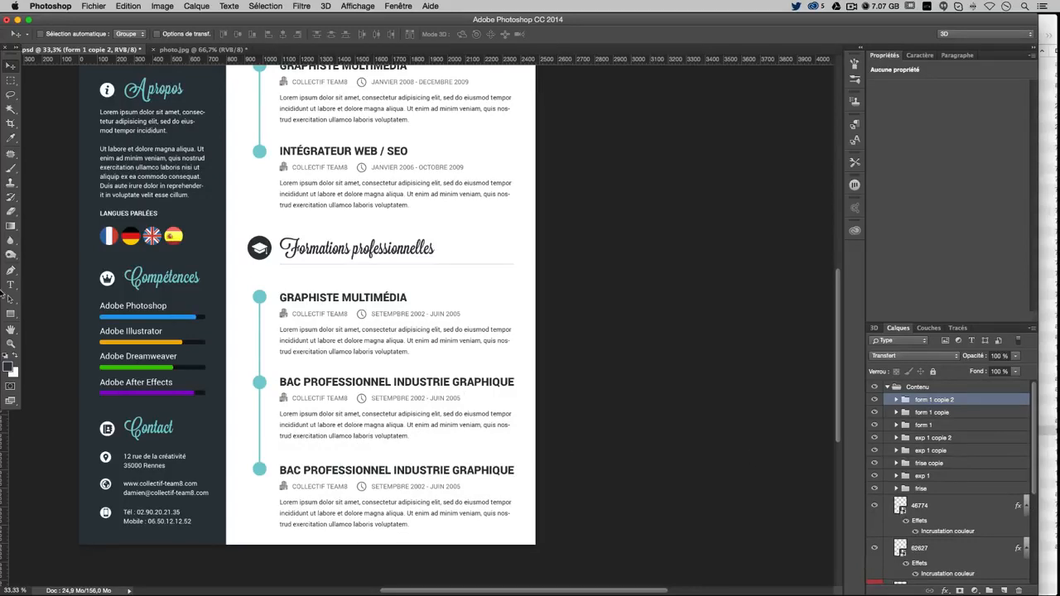
click(10, 285)
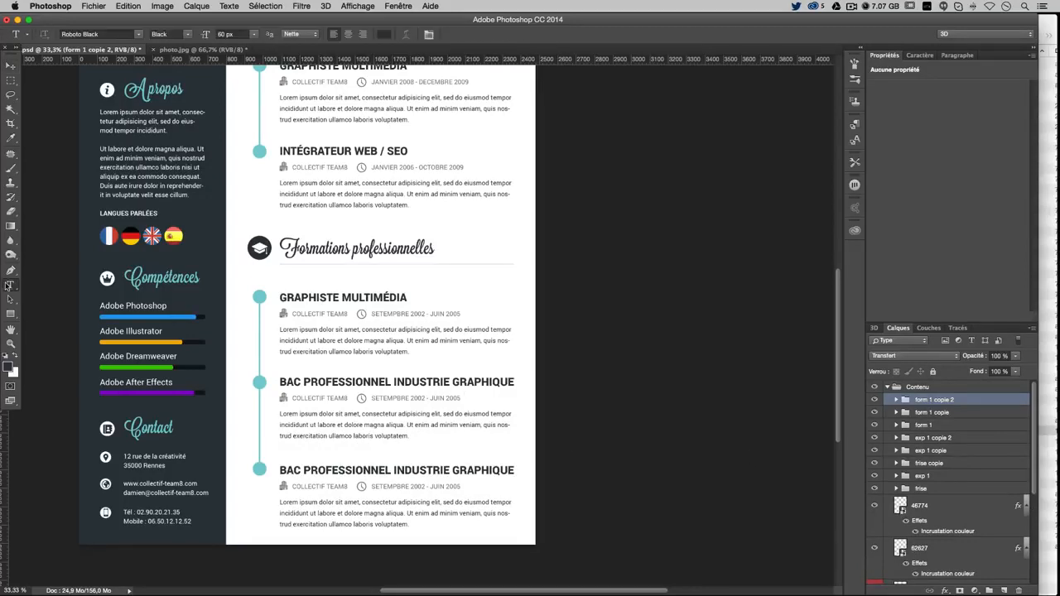
click(10, 65)
key(Up)
key(Up)
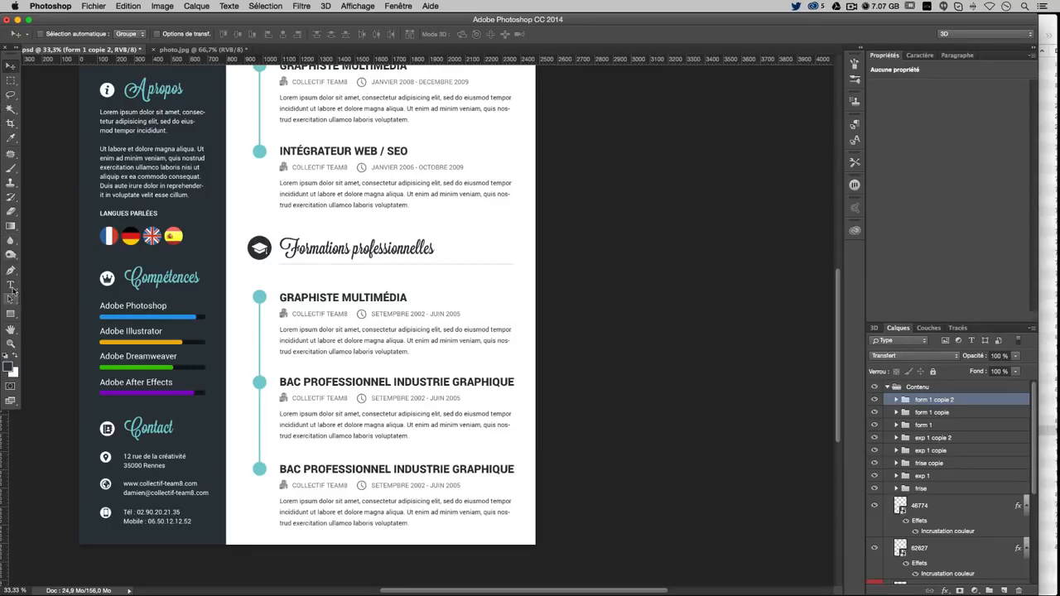
click(10, 285)
Replace 'BAC PROFESSIONNEL' with 'BEP' in the last heading, then collapse the form 1 copie 2 and Contenu groups
click(311, 472)
drag(280, 469, 391, 469)
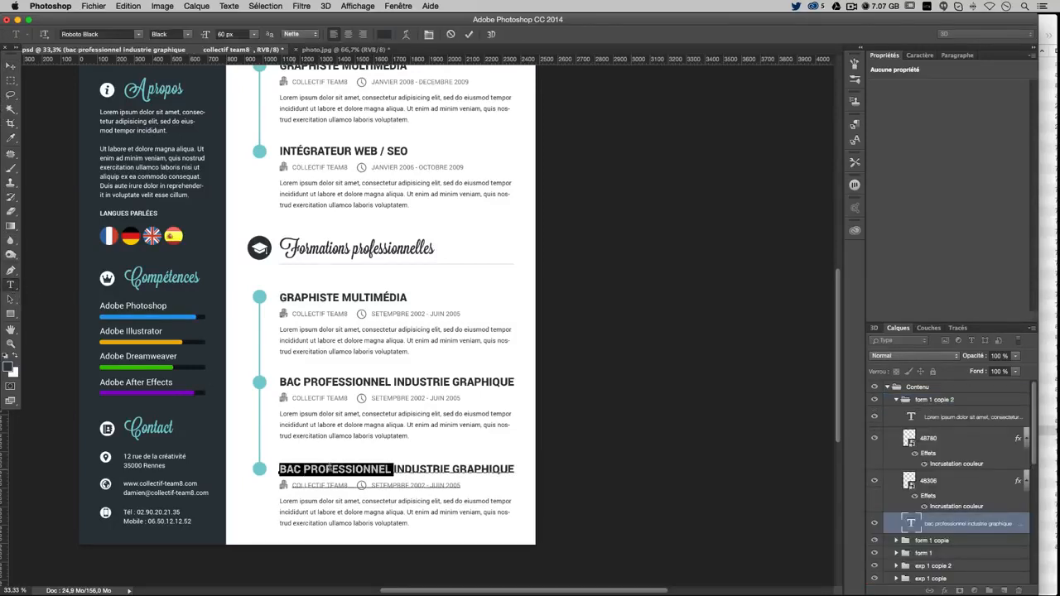
key(BackSpace)
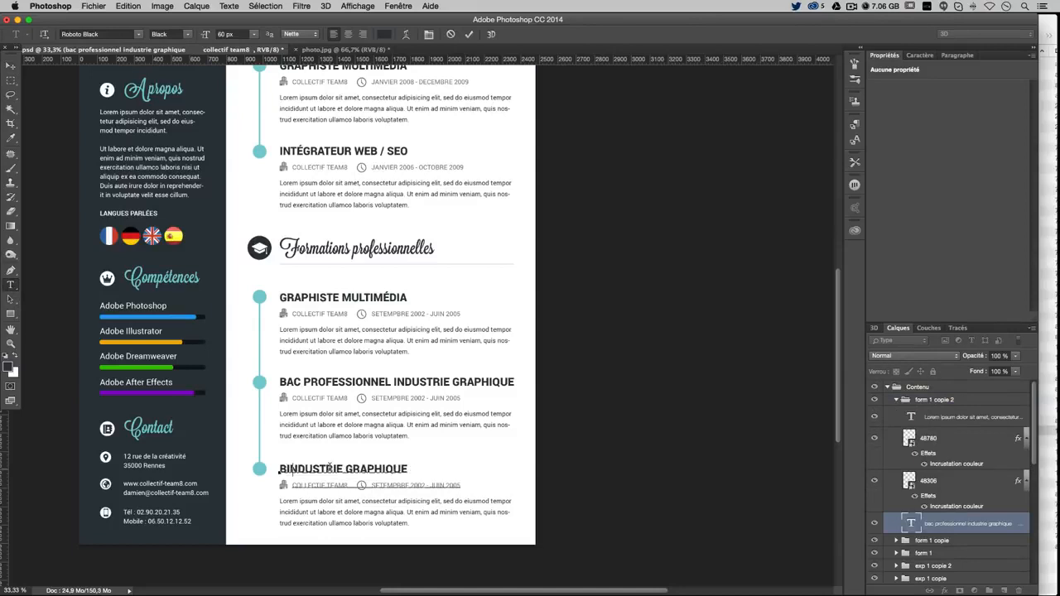
text(BEP)
scroll(335, 387, down, 5)
scroll(332, 387, up, 2)
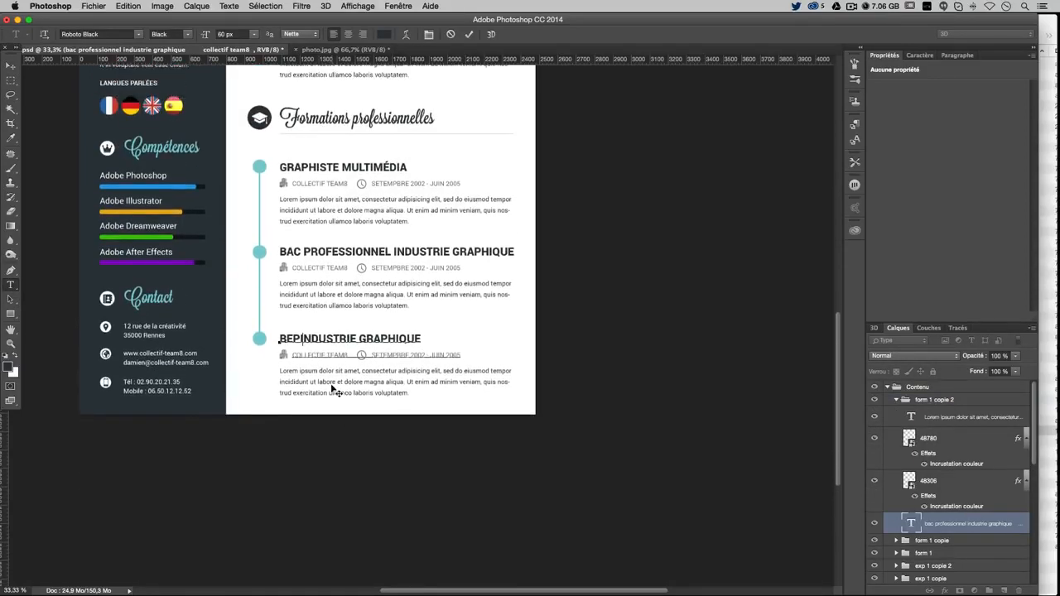
click(11, 65)
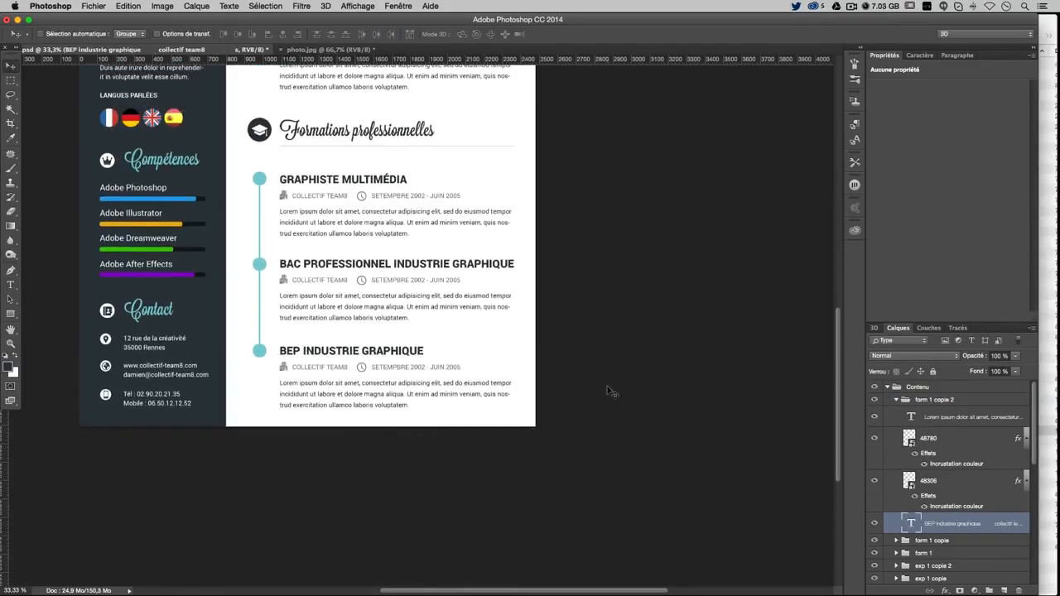
scroll(609, 392, up, 7)
scroll(609, 392, down, 4)
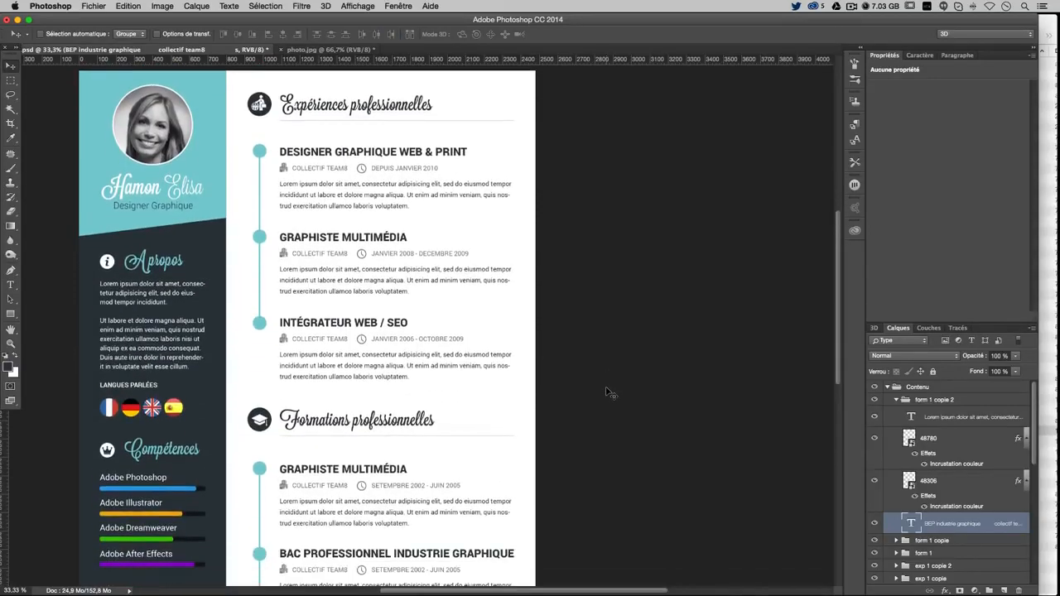
scroll(607, 405, down, 2)
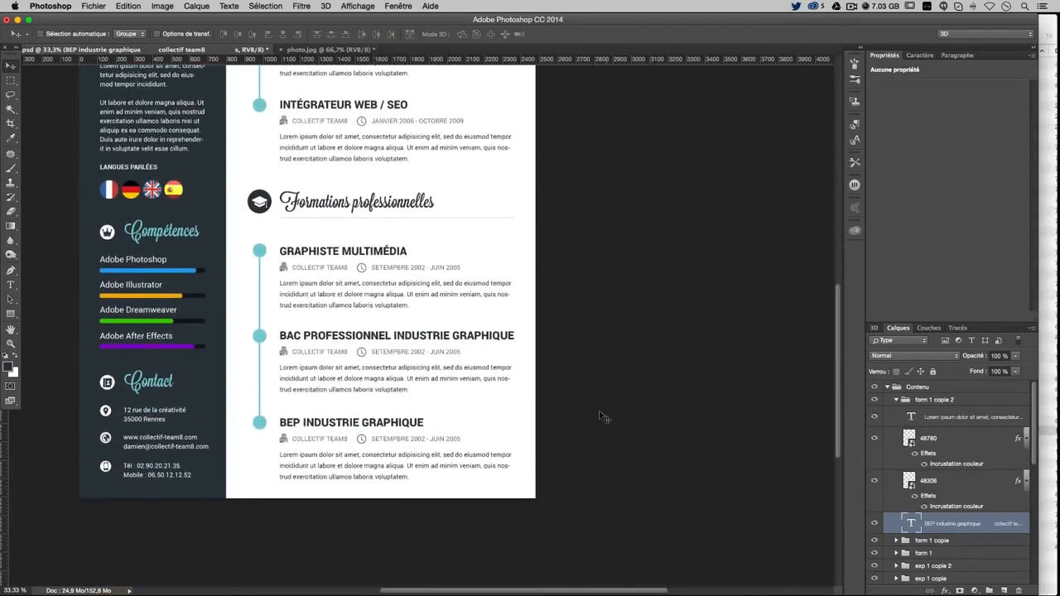
scroll(394, 496, up, 6)
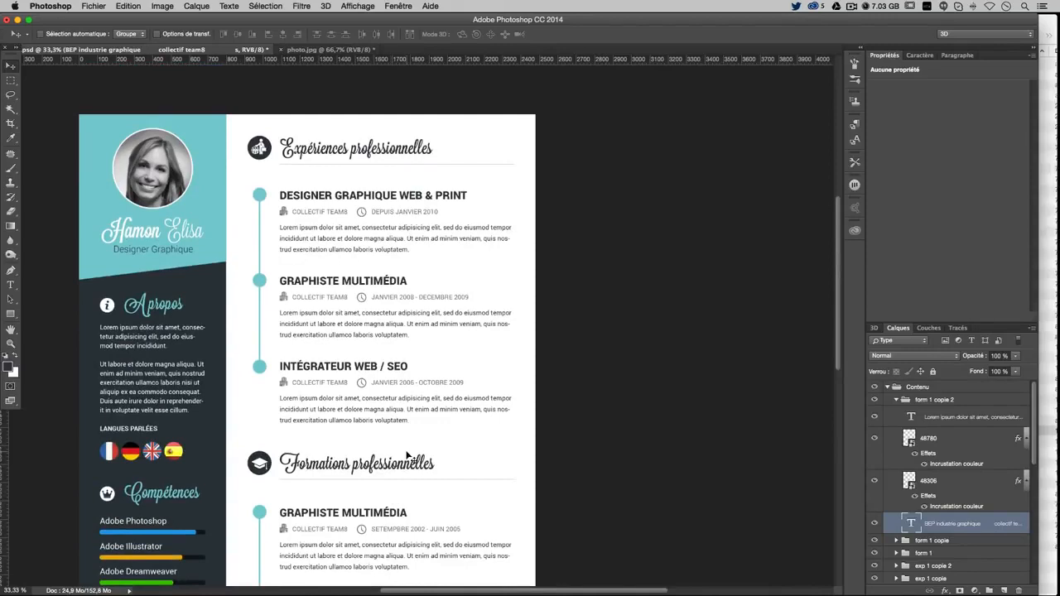
scroll(410, 457, down, 2)
scroll(399, 364, down, 2)
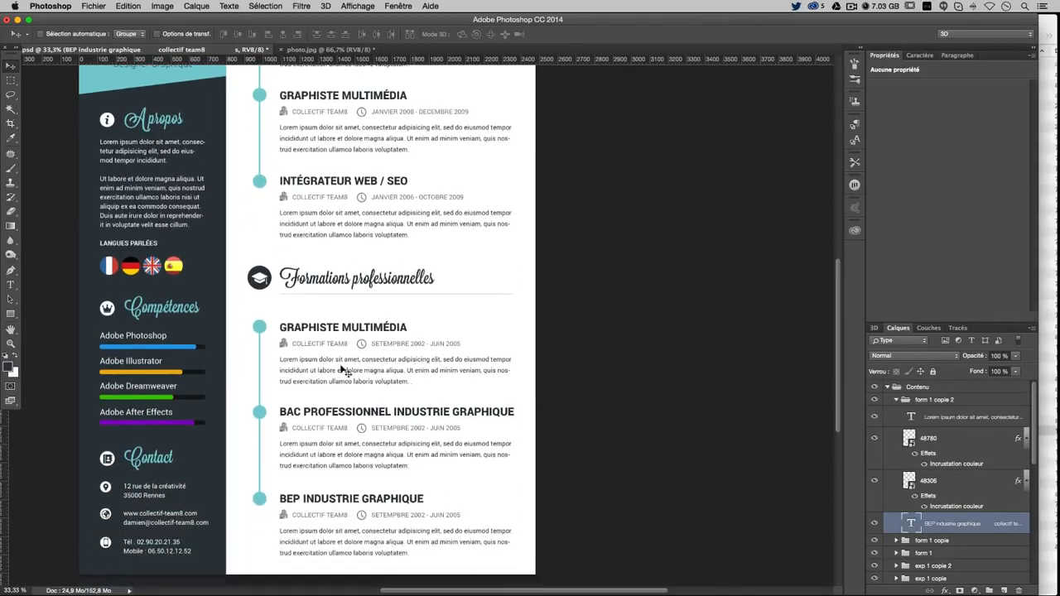
scroll(324, 561, up, 2)
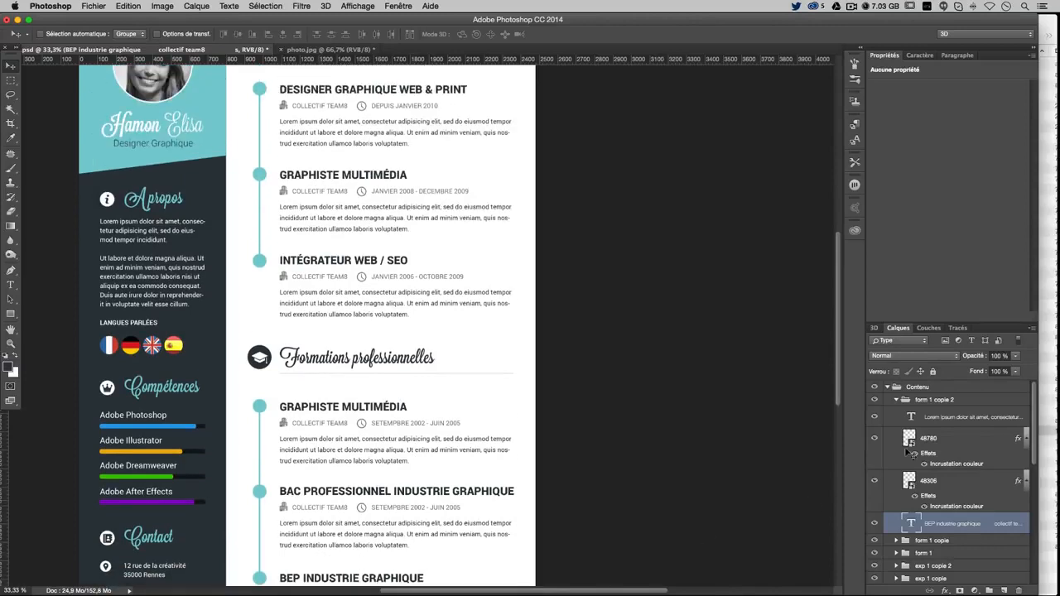
click(896, 400)
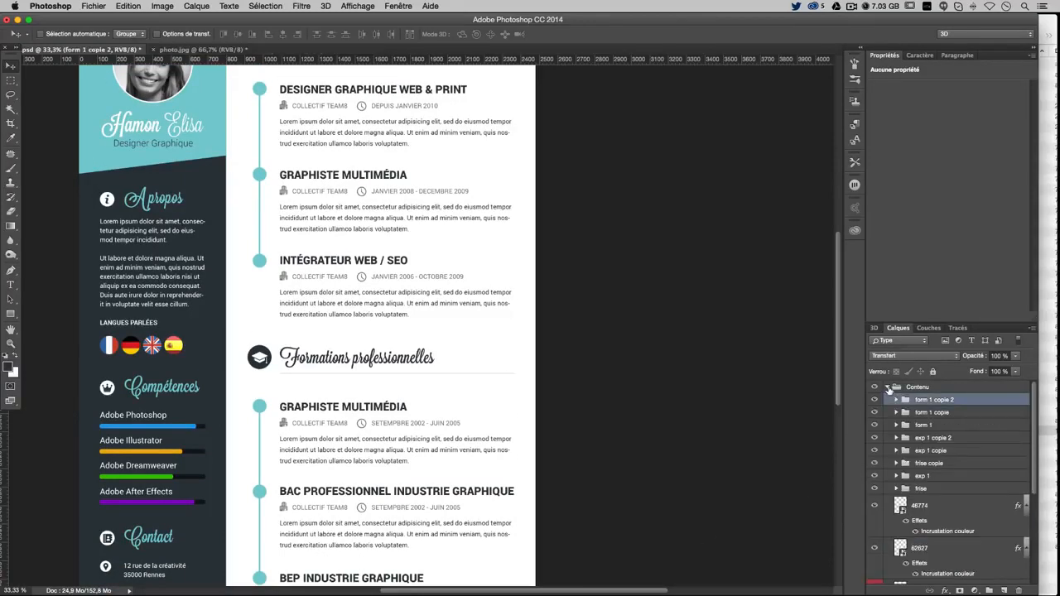
click(888, 388)
Nudge the Contenu group up two pixels, leaving the sidebar in place
scroll(612, 392, up, 2)
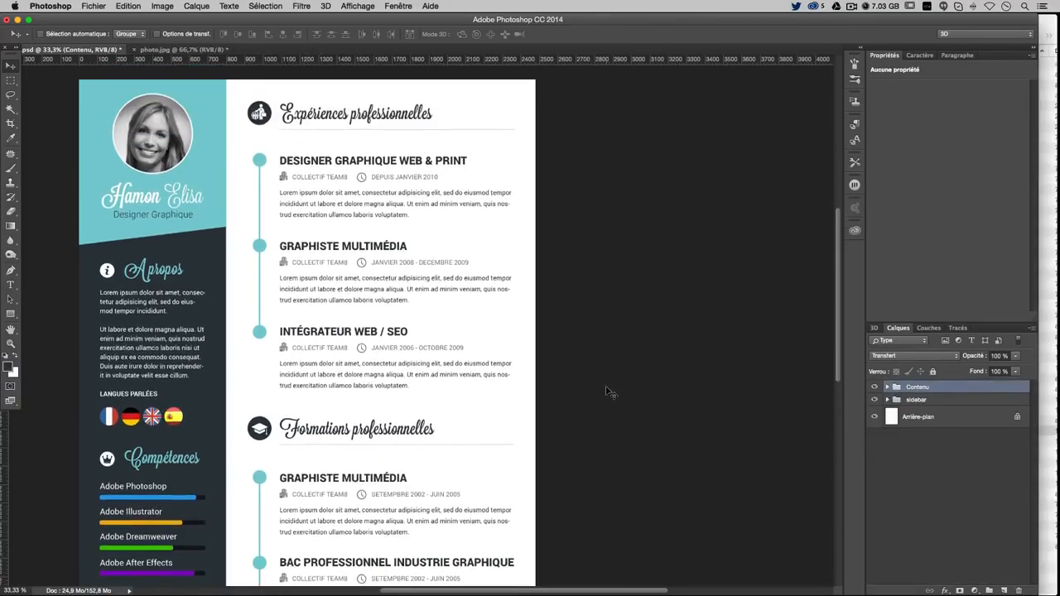
key(Up)
key(Up)
key(Up)
key(Up)
key(Up)
key(Up)
key(Up)
key(Up)
key(Up)
key(Up)
key(Up)
key(Up)
key(Up)
key(Up)
key(Up)
key(Up)
key(Up)
key(Up)
key(Up)
key(Up)
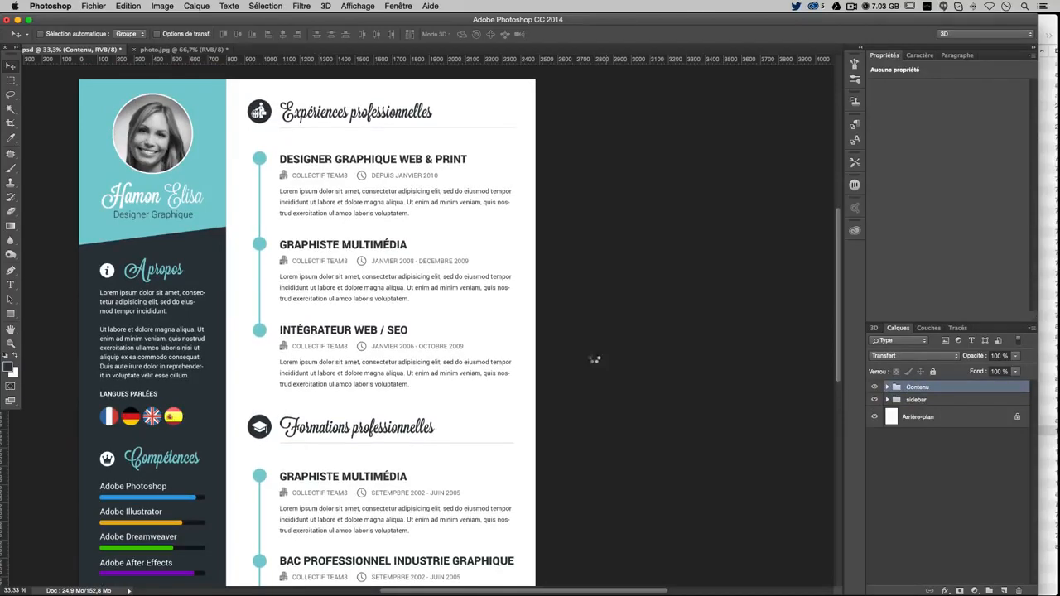
key(Up)
key(Up)
key(Up)
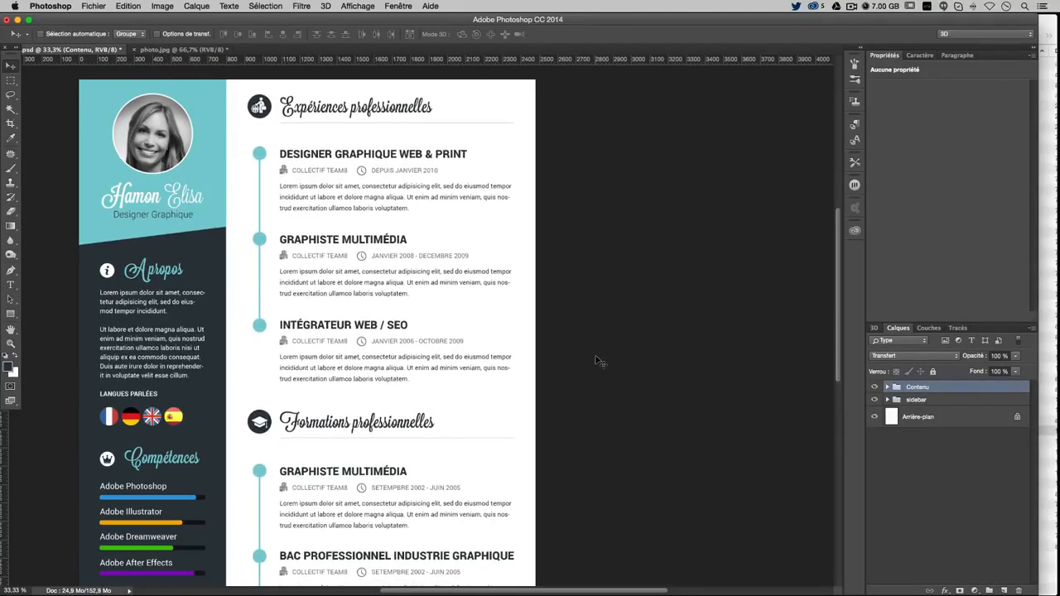
scroll(593, 401, down, 5)
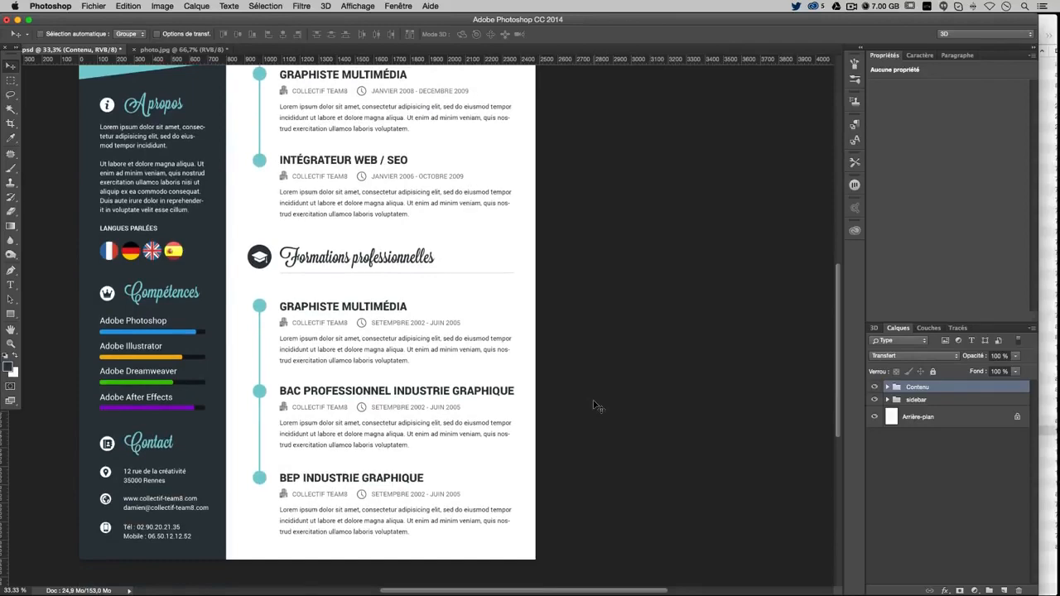
scroll(594, 400, up, 5)
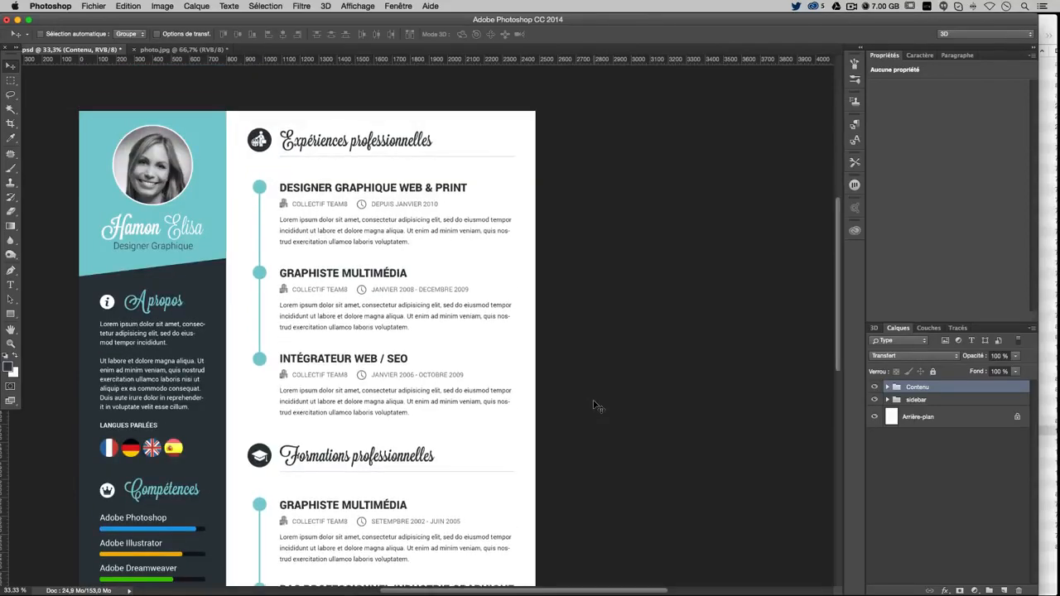
scroll(593, 401, down, 5)
scroll(593, 400, up, 6)
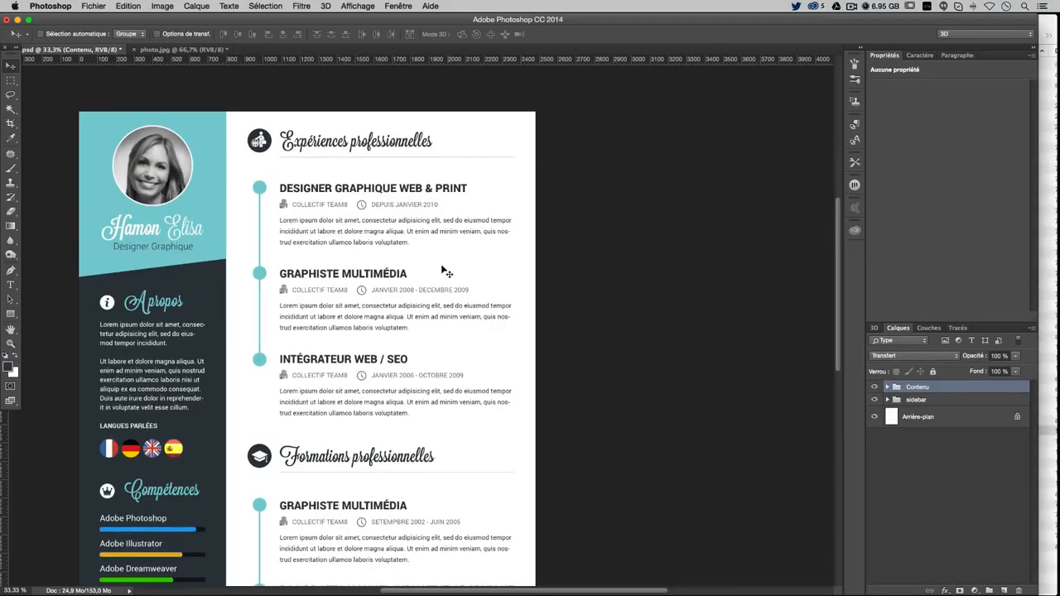
scroll(457, 331, down, 1)
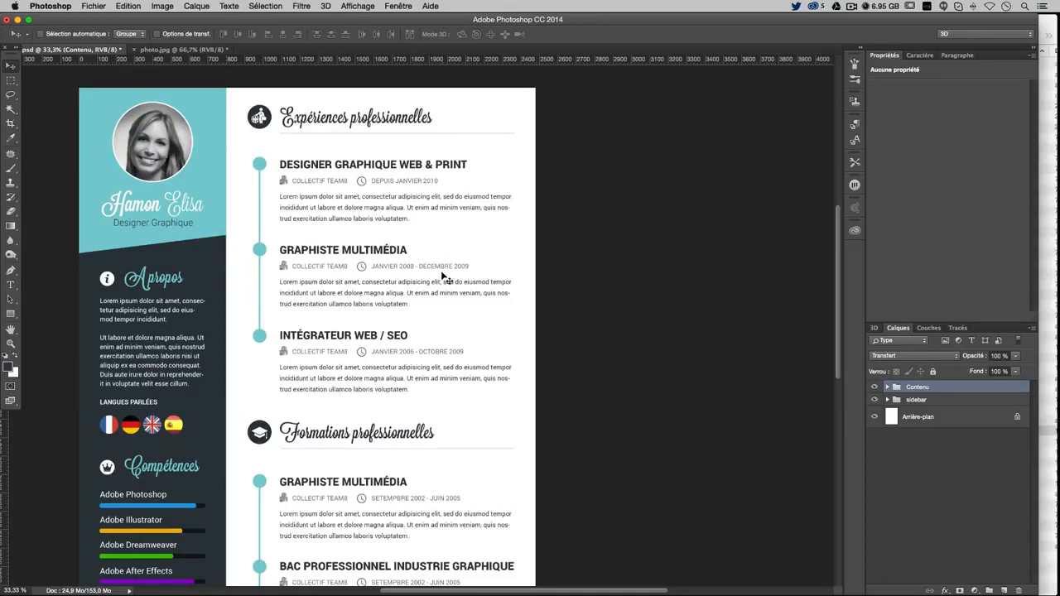
scroll(346, 173, down, 1)
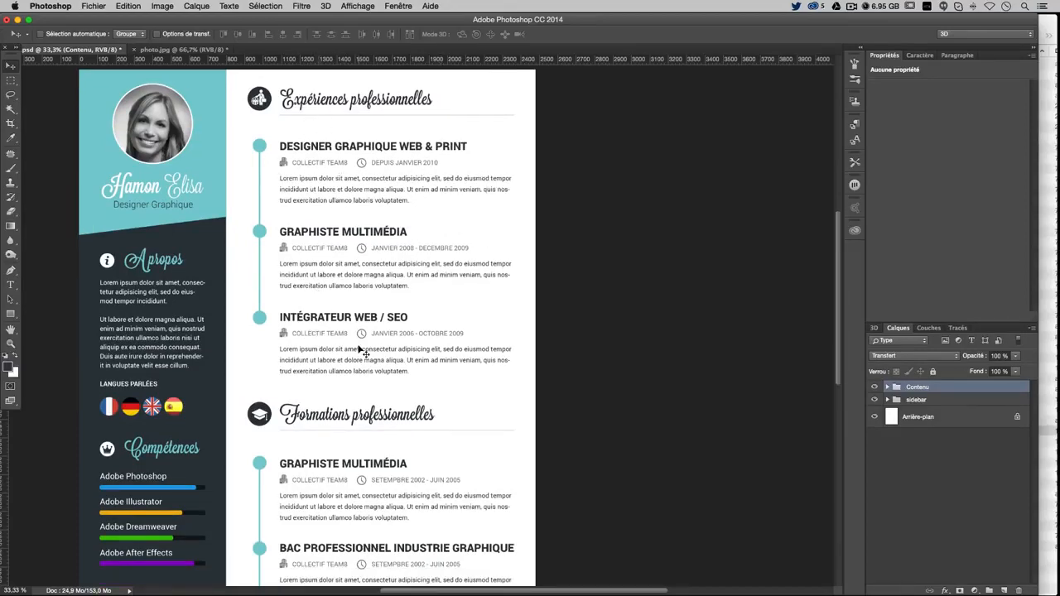
scroll(363, 352, down, 3)
scroll(362, 439, down, 4)
scroll(362, 528, up, 10)
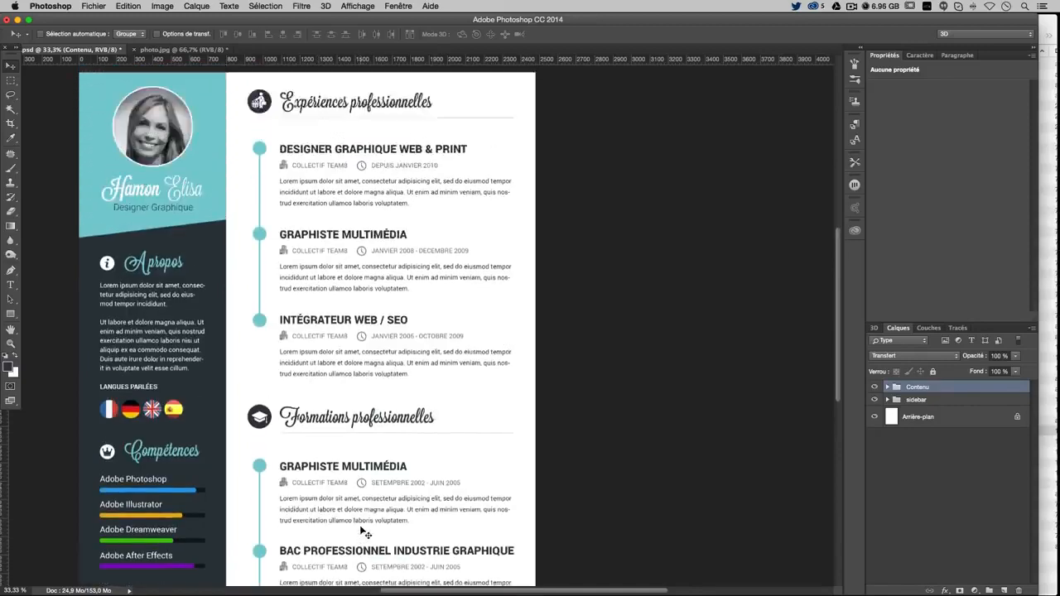
scroll(364, 532, down, 1)
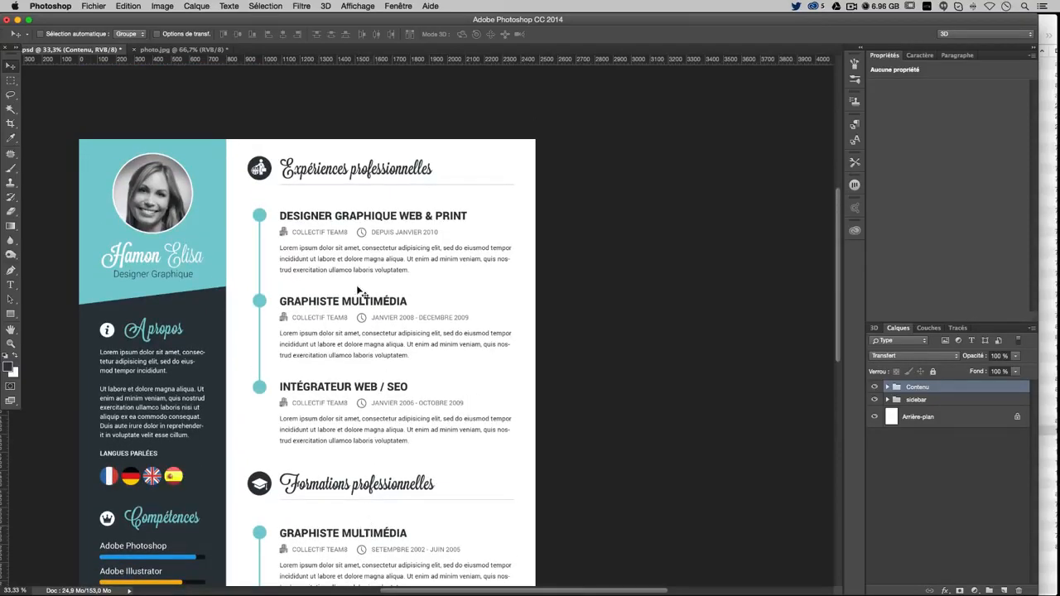
scroll(346, 490, down, 1)
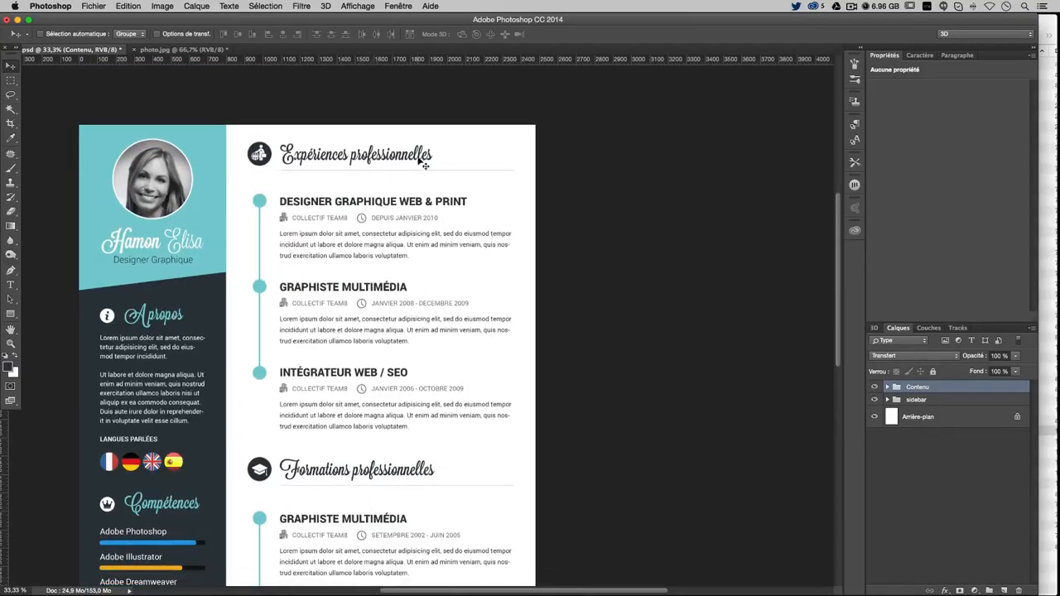
scroll(423, 217, down, 2)
scroll(423, 217, down, 9)
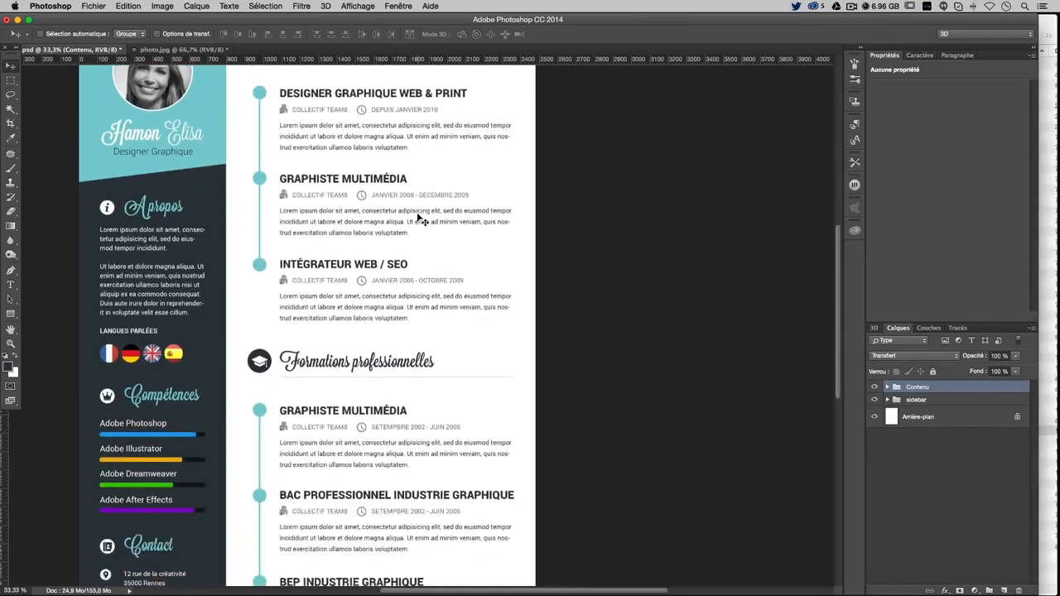
scroll(423, 217, up, 9)
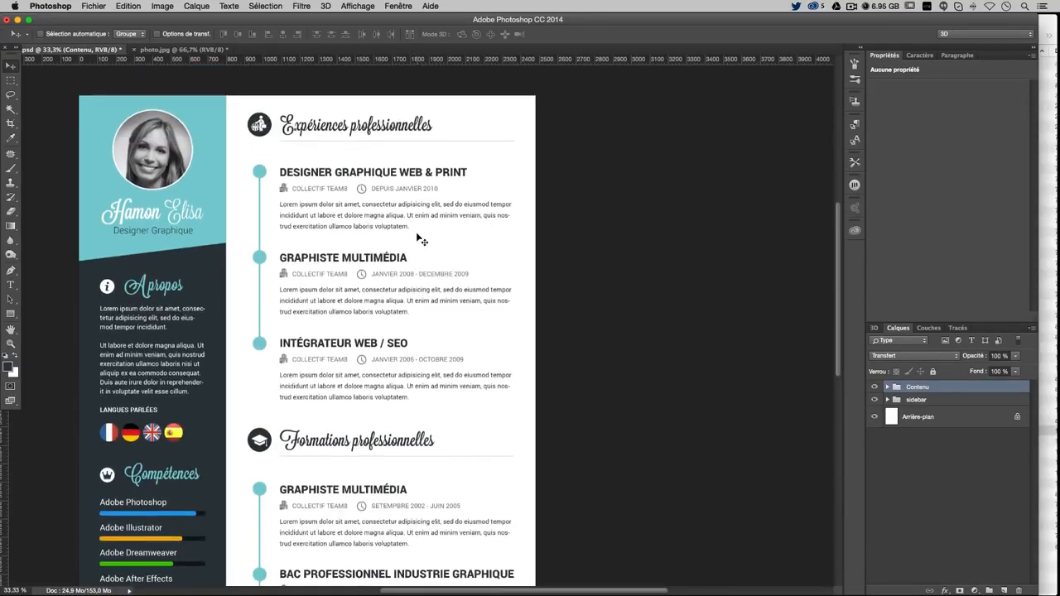
scroll(419, 239, left, 5)
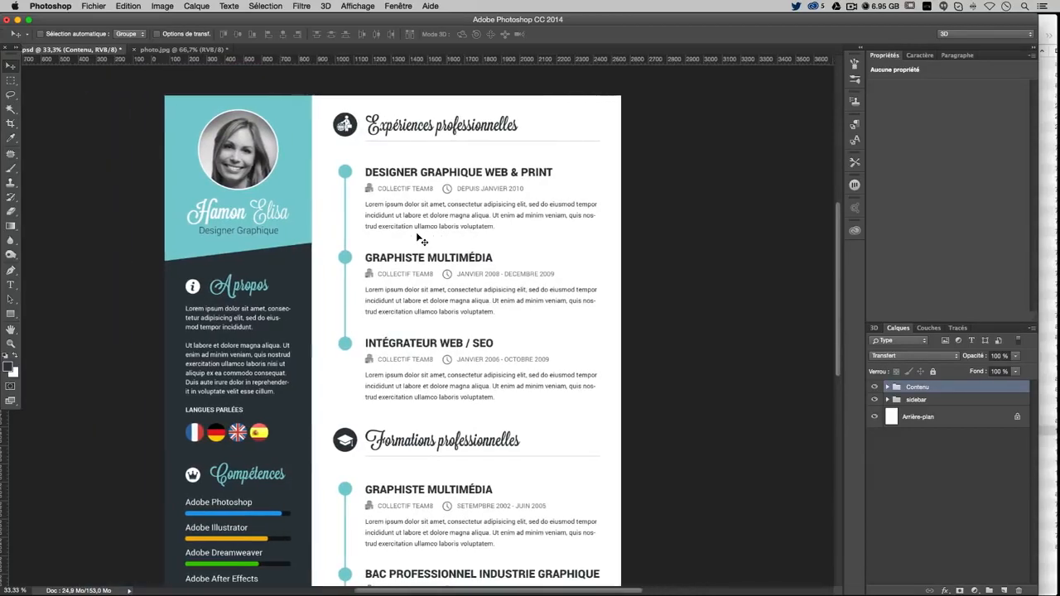